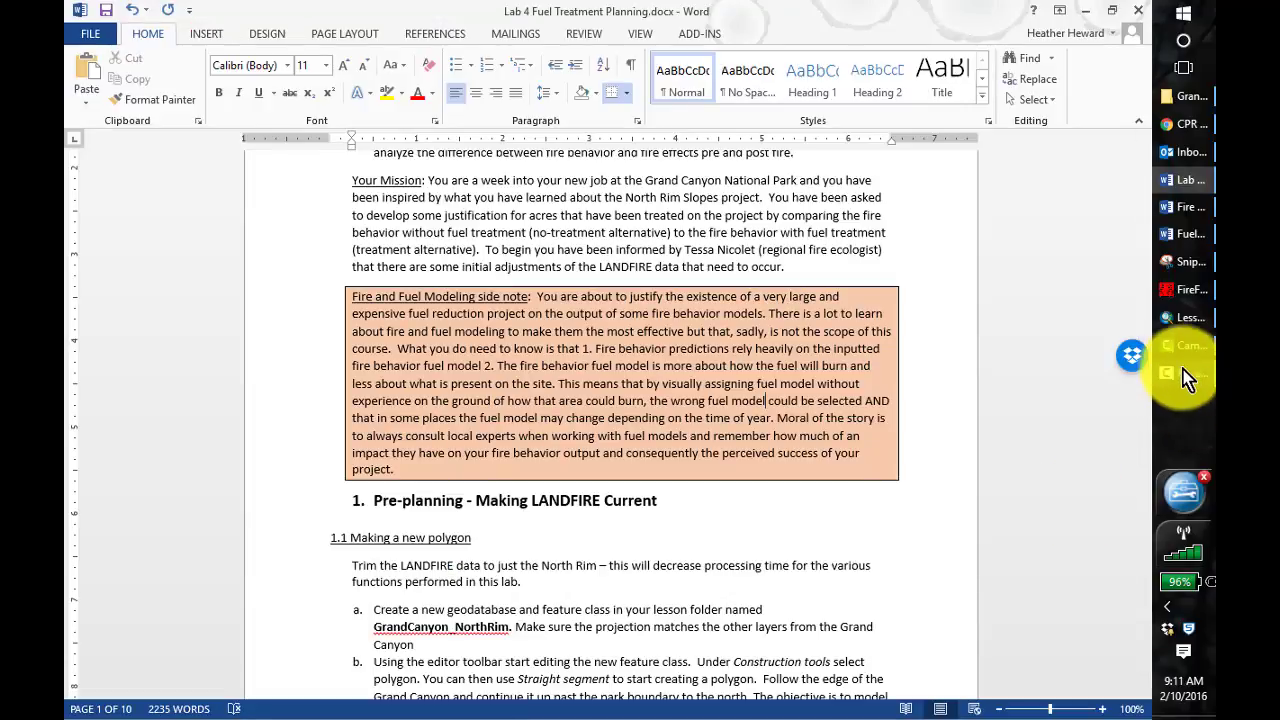
# Switch to ArcMap and add the us_130fbfm40 raster from Lesson_3's LANDFIREdata\US_130FBFM40 folder, building pyramids with Nearest Neighbor resampling
pyautogui.click(1195, 318)
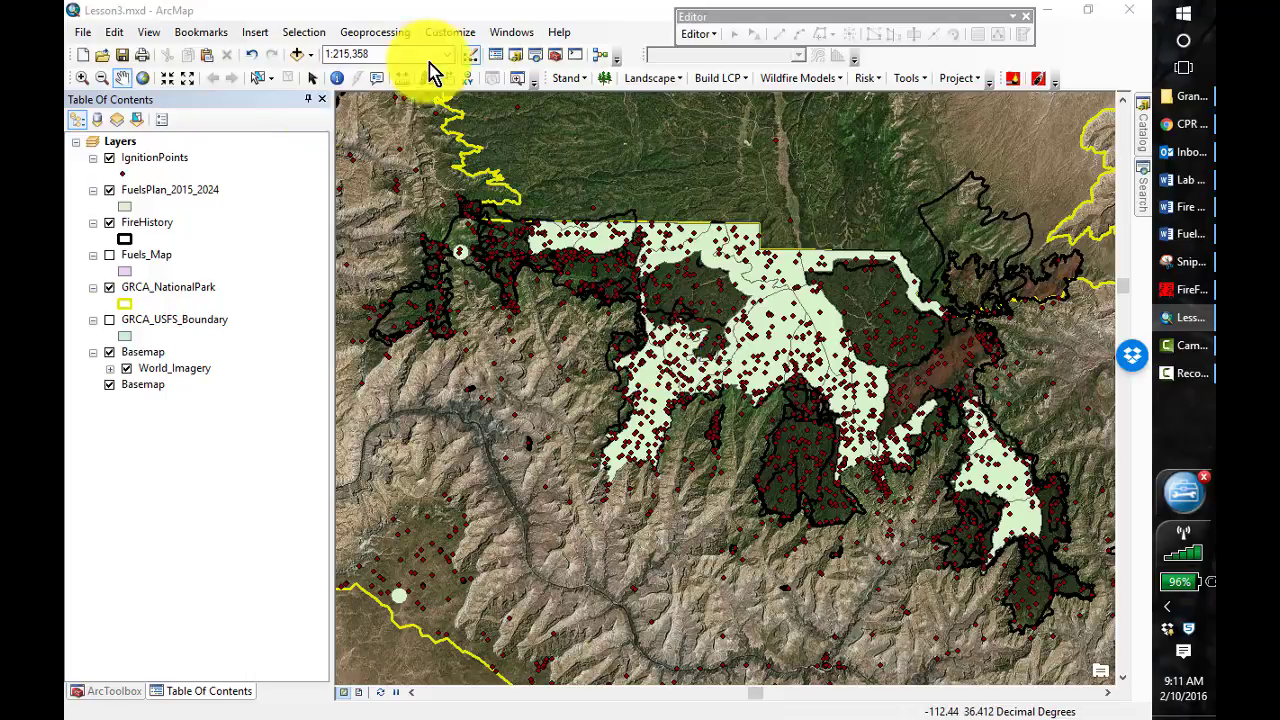
pyautogui.click(296, 56)
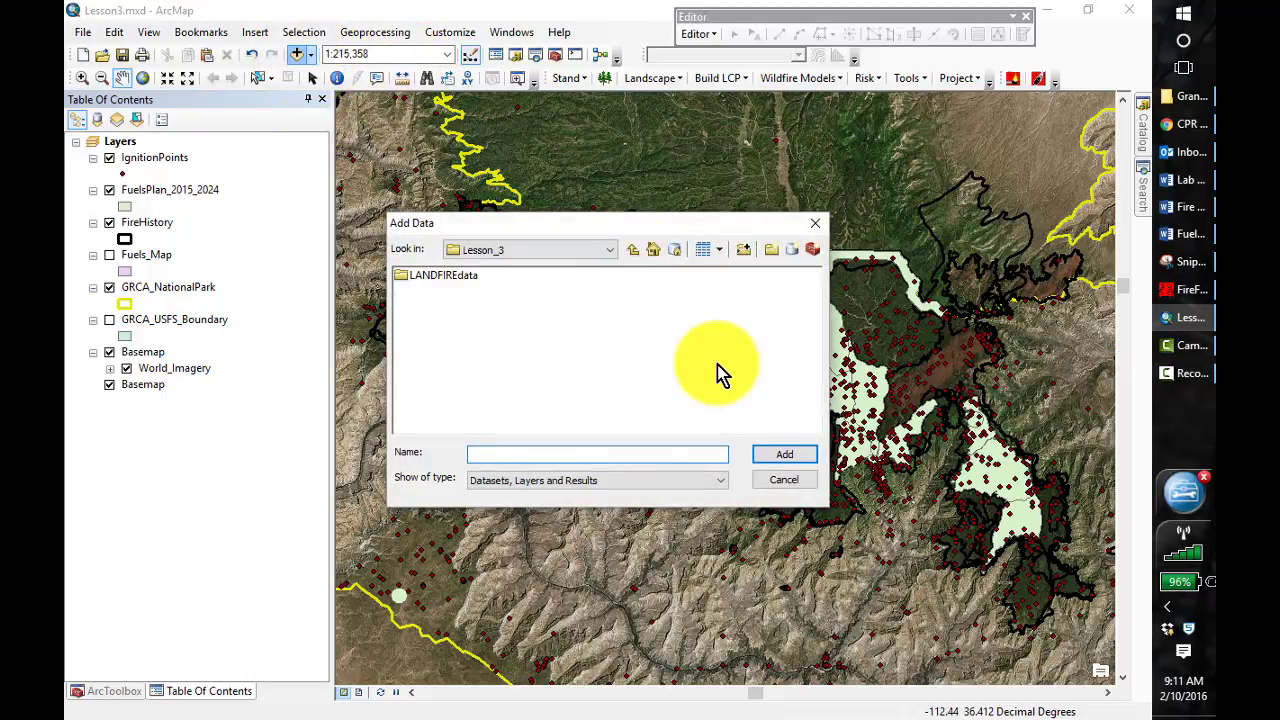
pyautogui.doubleClick(442, 280)
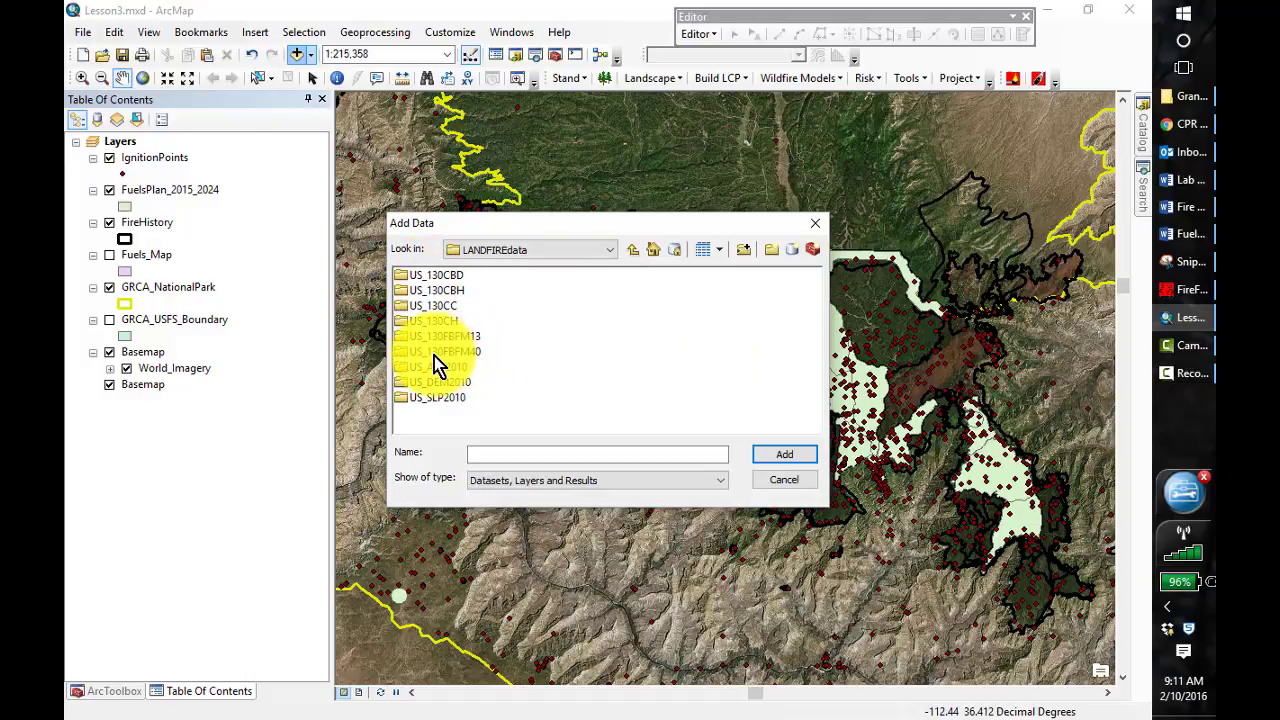
pyautogui.doubleClick(435, 352)
pyautogui.click(445, 307)
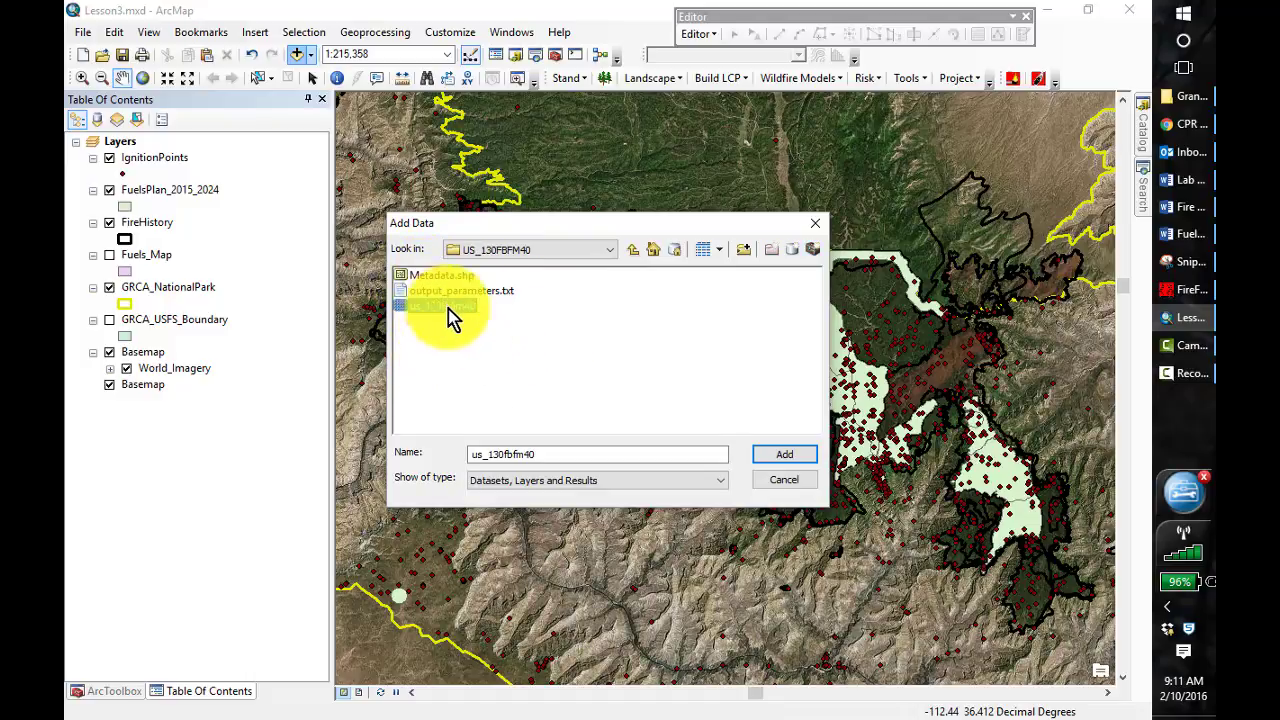
pyautogui.click(782, 458)
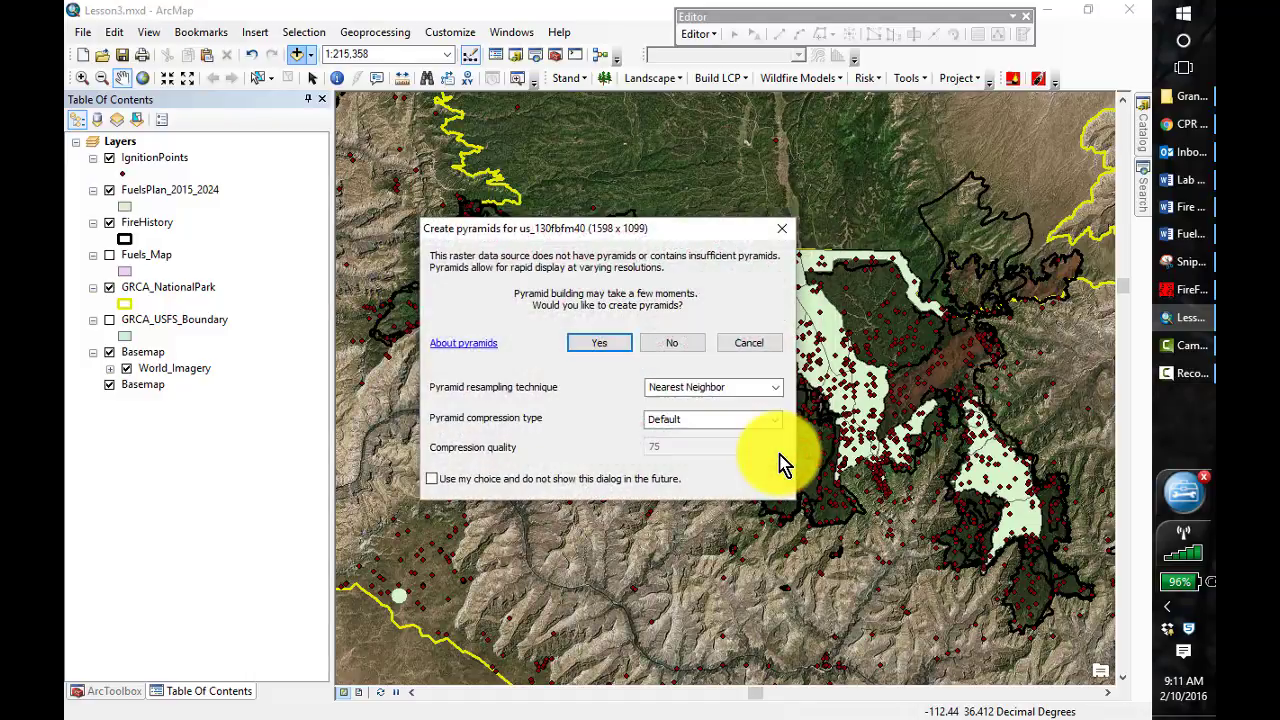
pyautogui.click(610, 342)
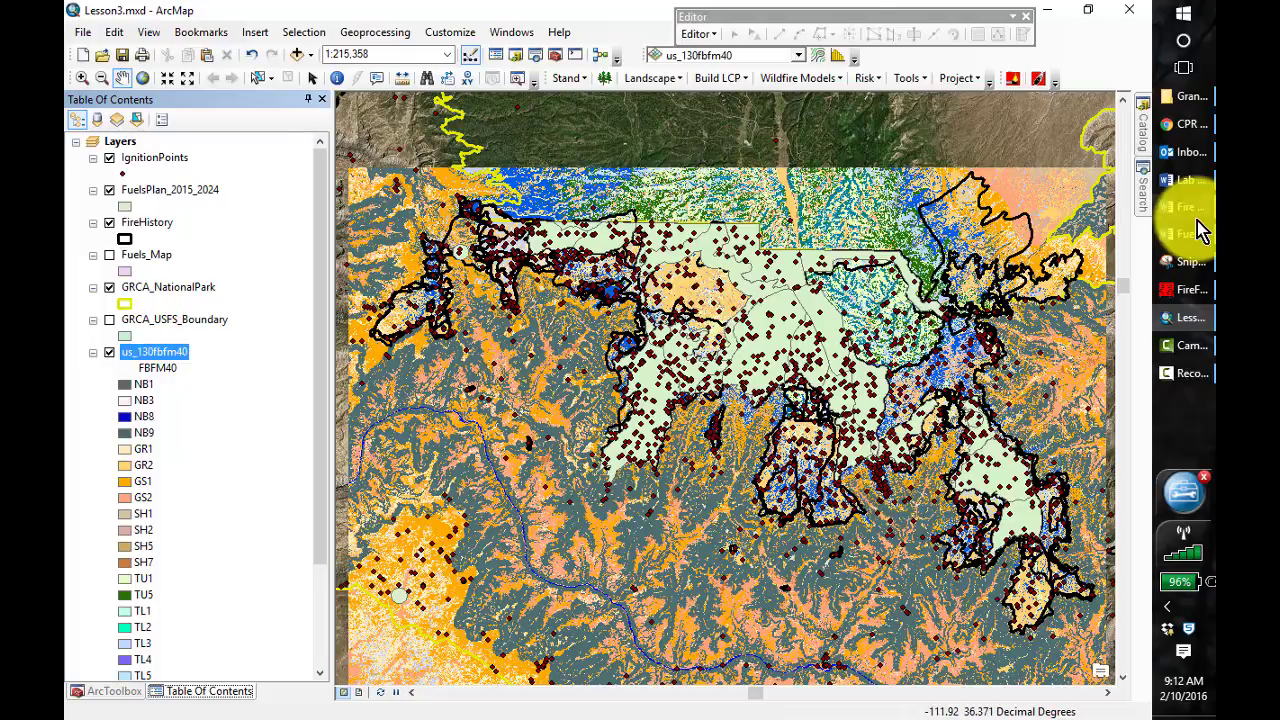
# Browse the catalog to the contents of the Lesson_4 folder under C:\407
pyautogui.click(517, 56)
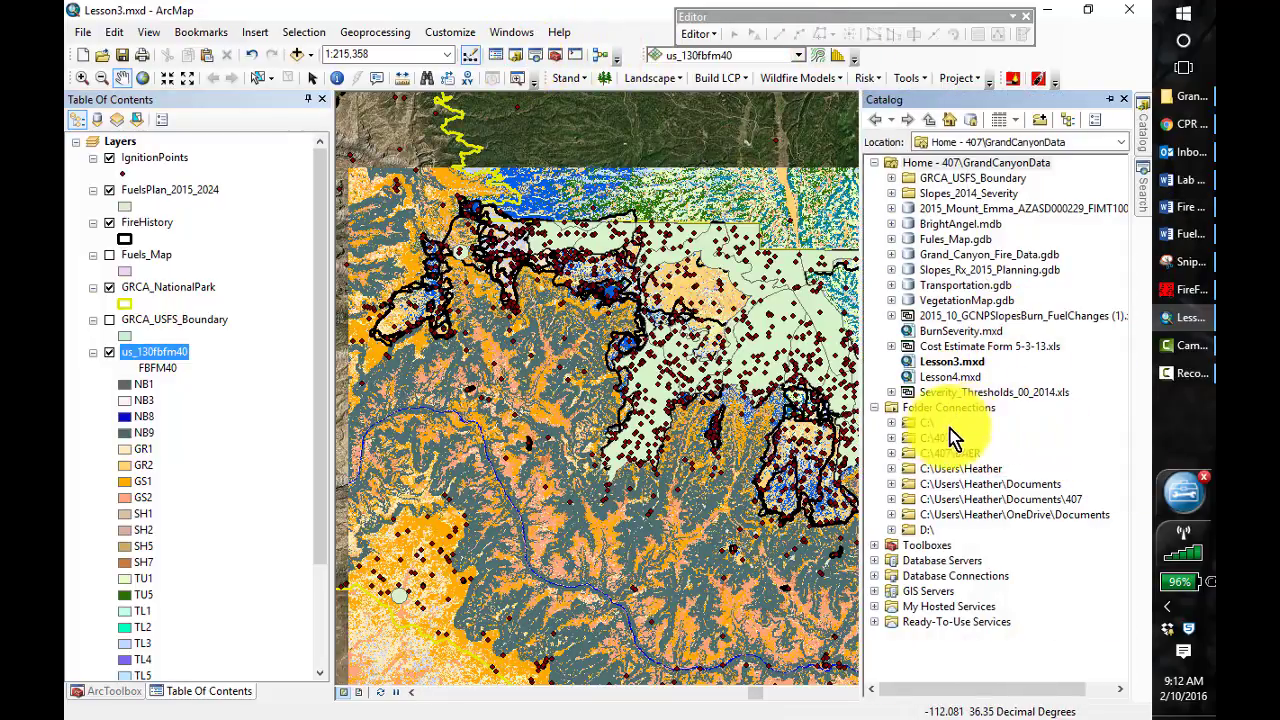
pyautogui.click(891, 439)
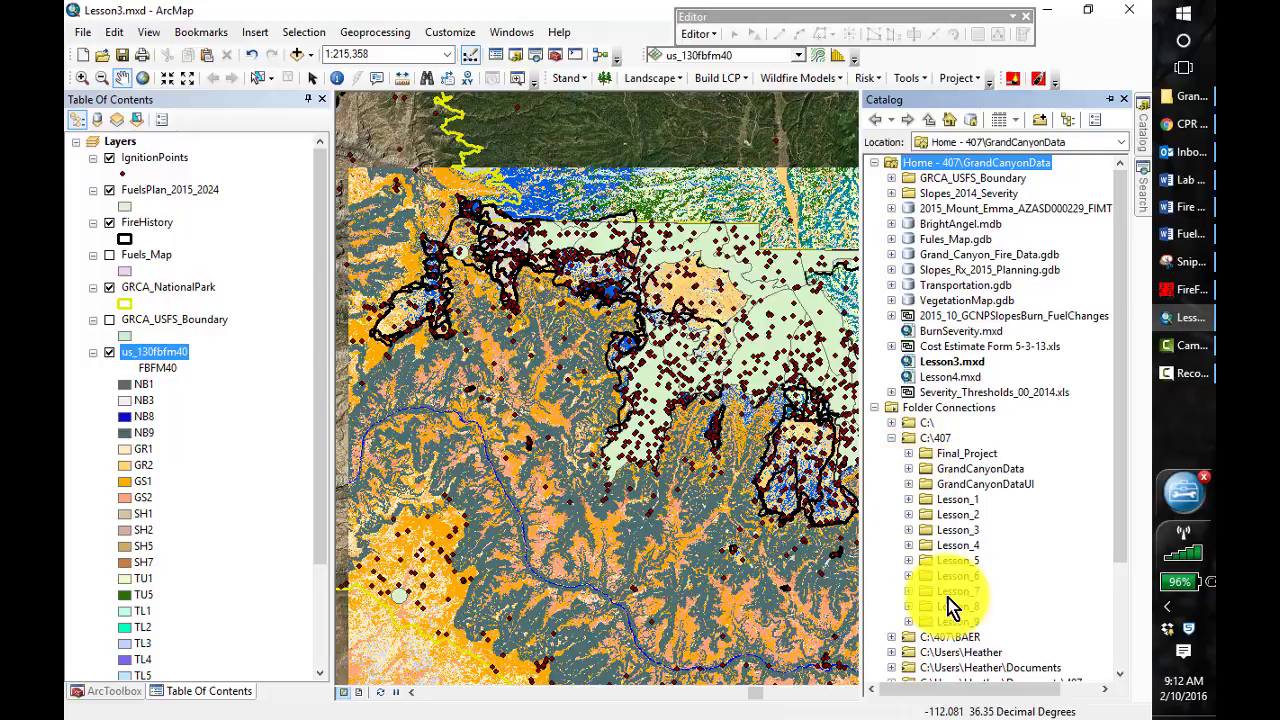
pyautogui.click(909, 545)
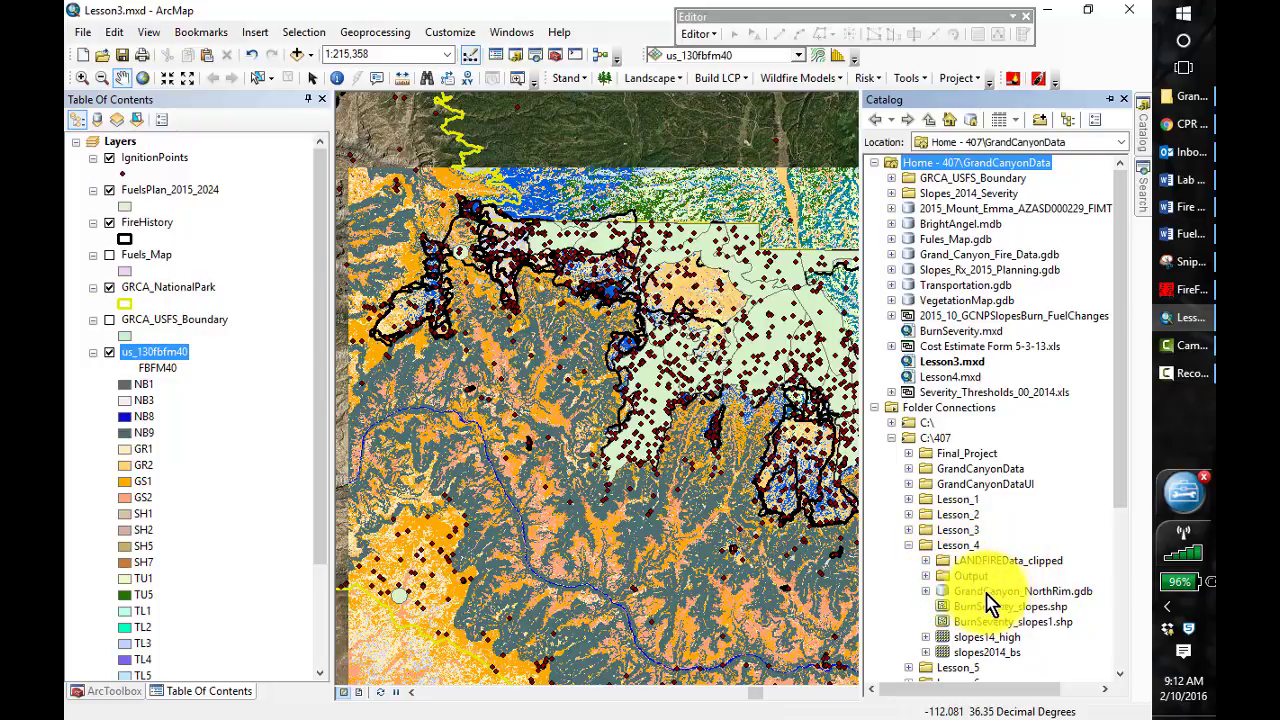
pyautogui.click(945, 548)
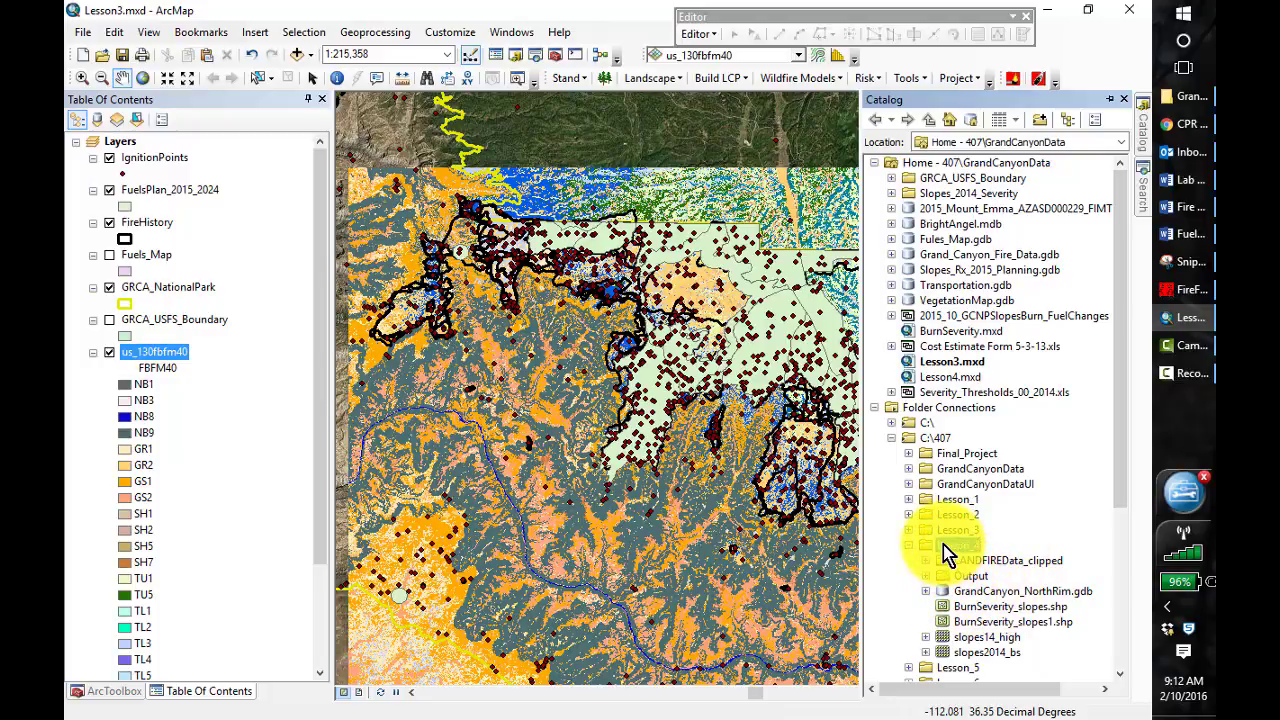
pyautogui.rightClick(945, 548)
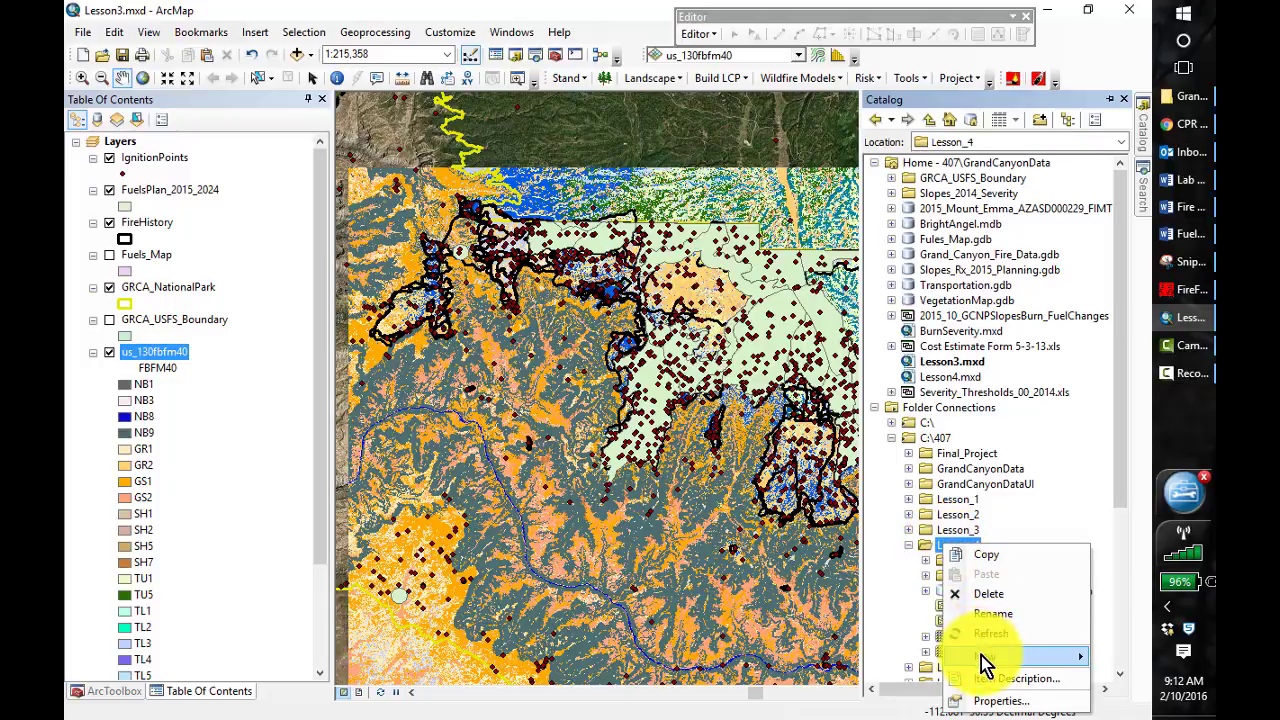
pyautogui.moveTo(980, 660)
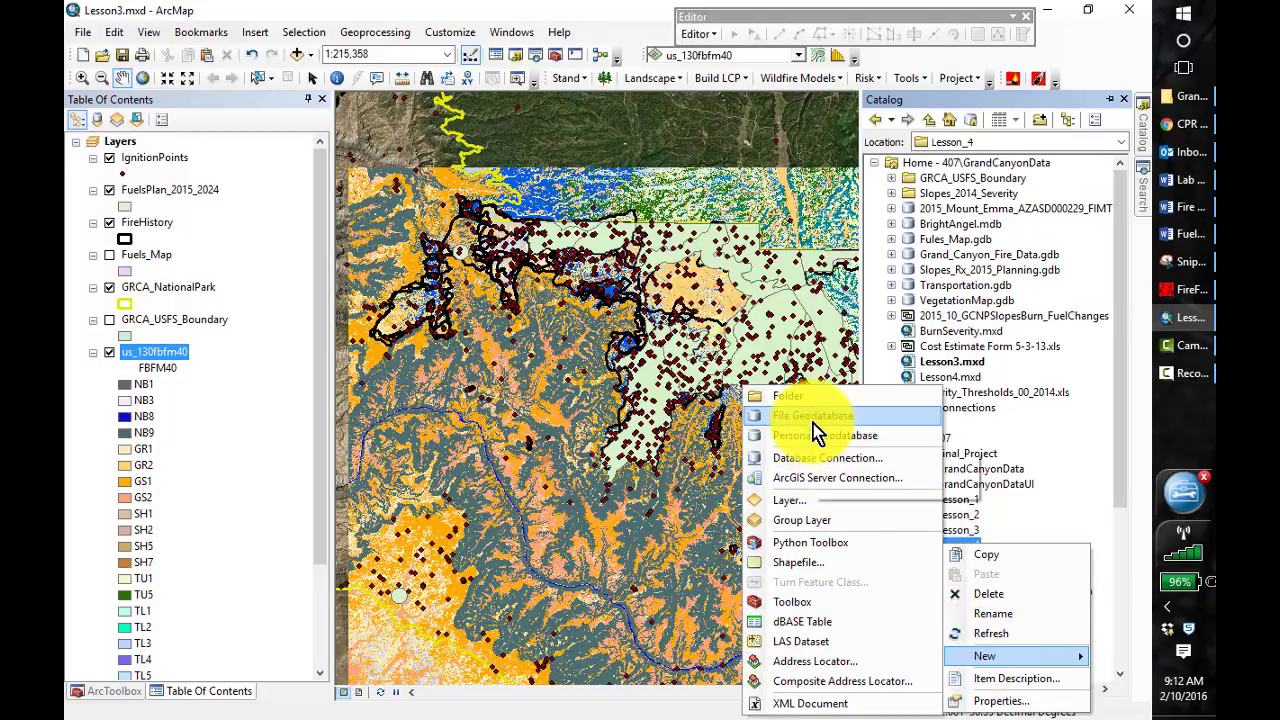
pyautogui.click(1099, 508)
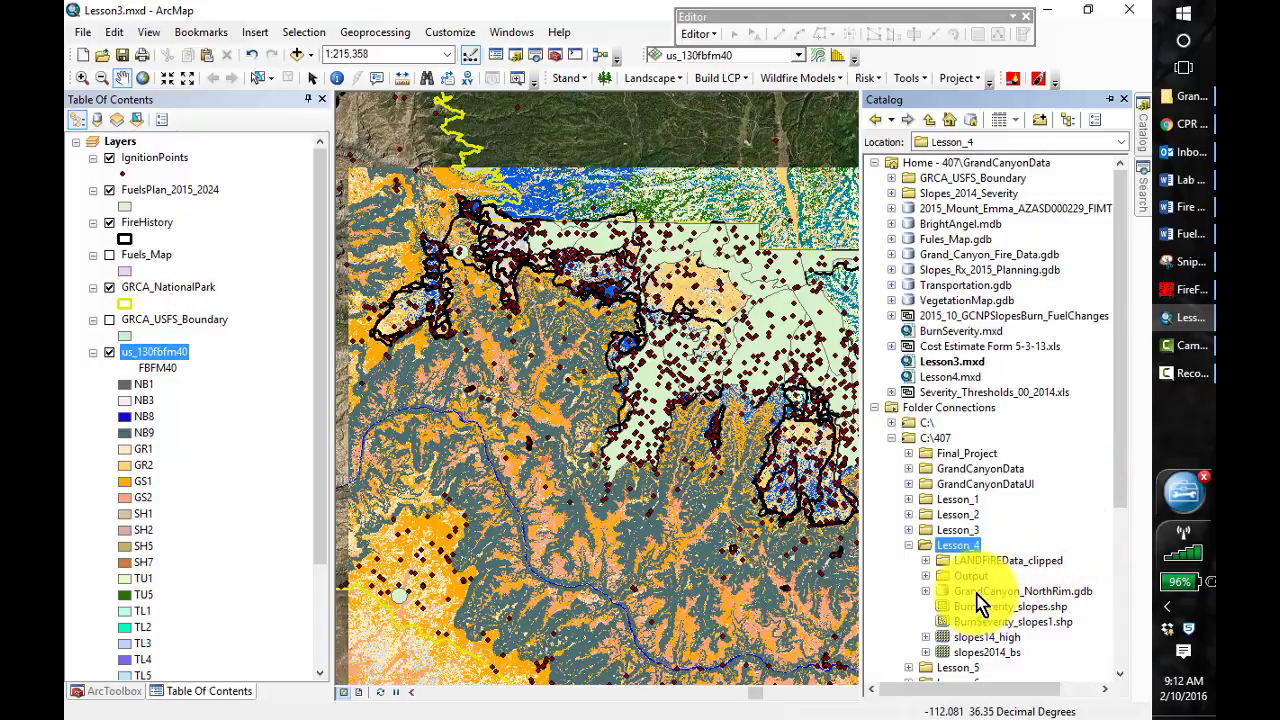
# Start a new polygon feature class named GrandCanyon_Northrim1 in the GrandCanyon_NorthRim.gdb geodatabase of Lesson_4
pyautogui.click(1012, 592)
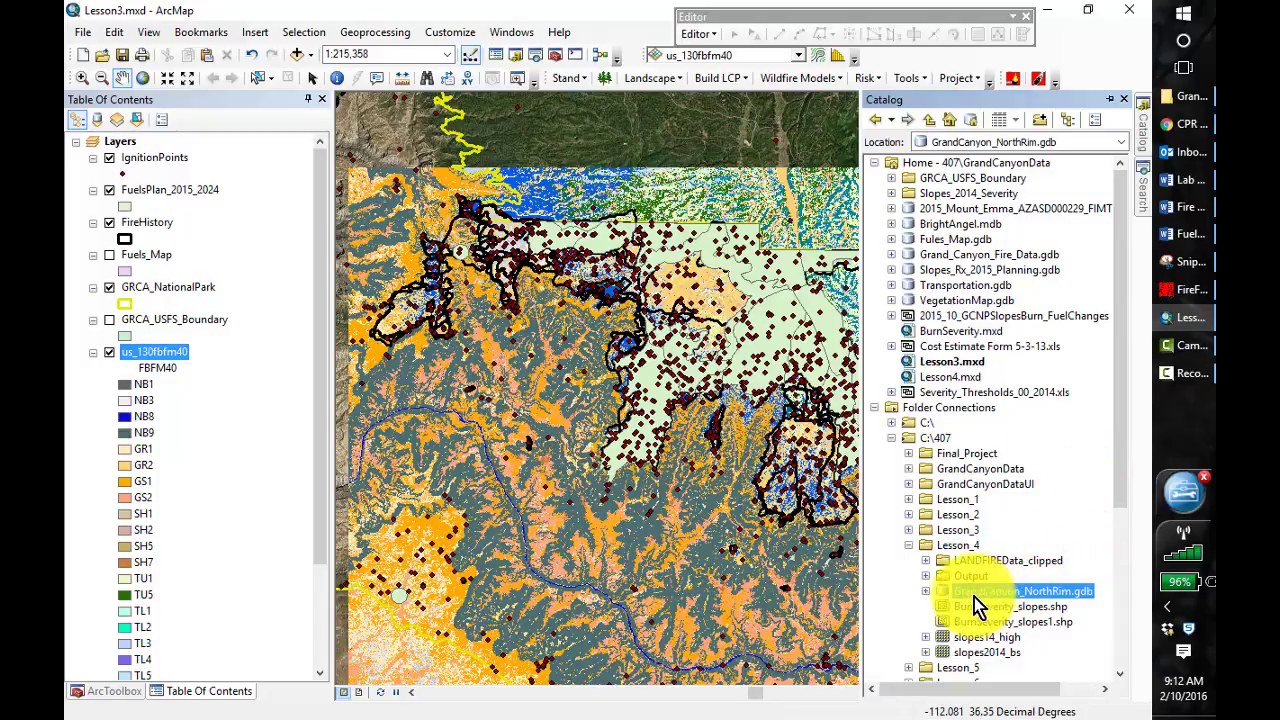
pyautogui.click(925, 591)
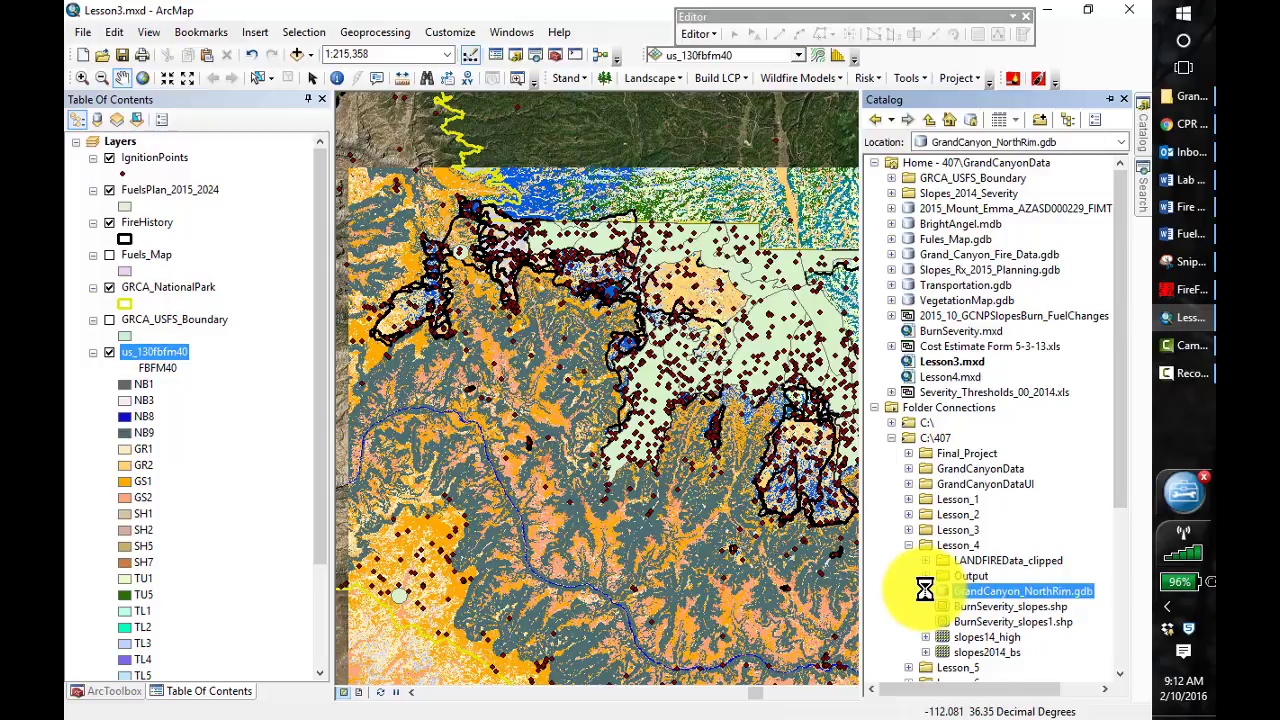
pyautogui.rightClick(980, 593)
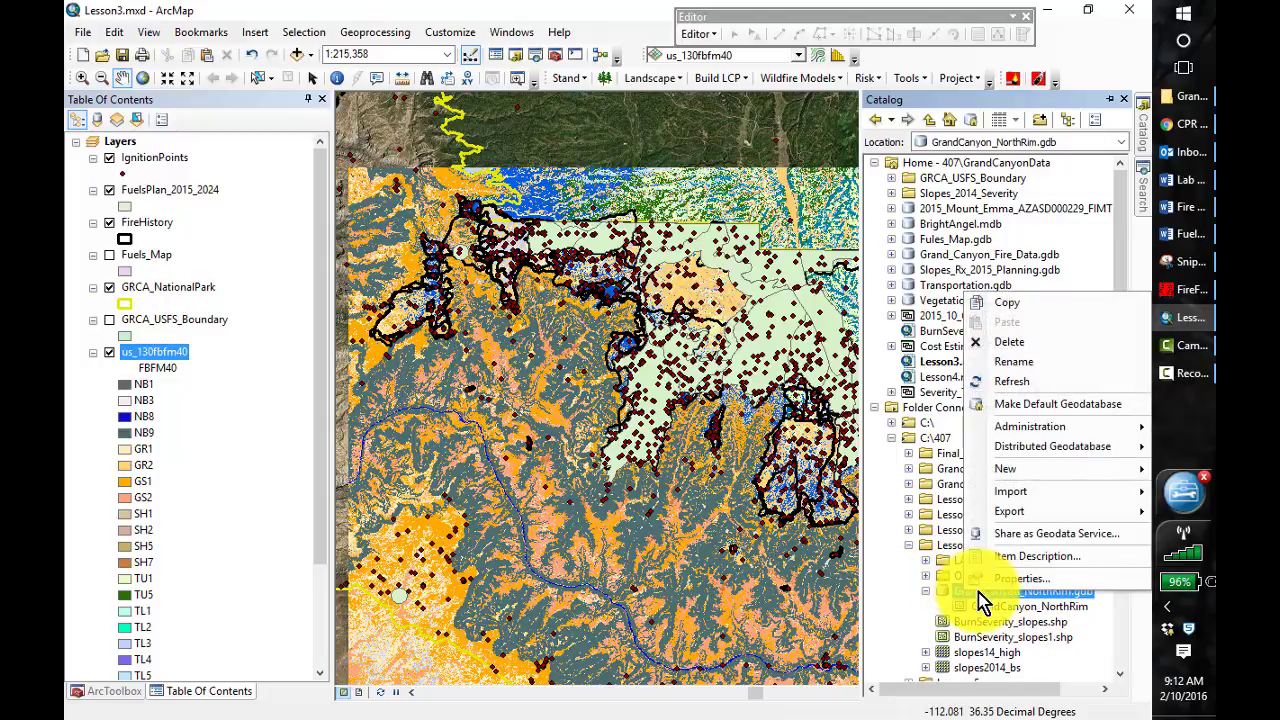
pyautogui.moveTo(1000, 469)
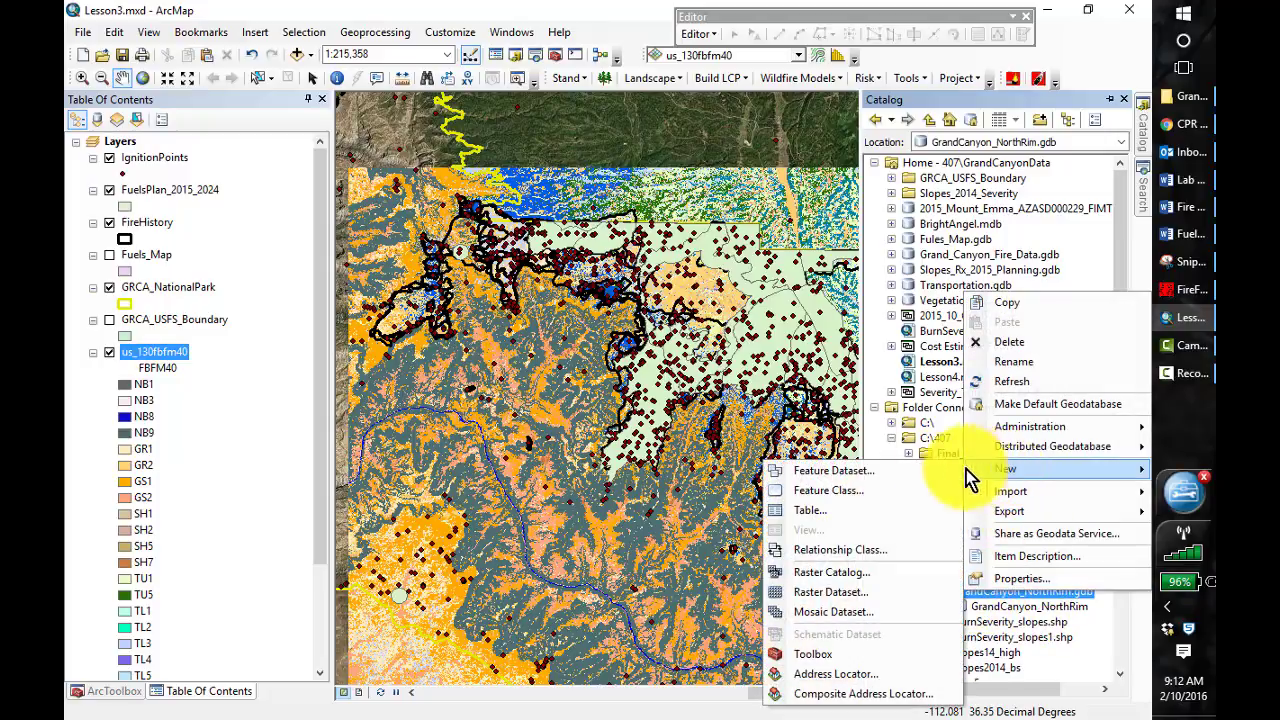
pyautogui.click(829, 494)
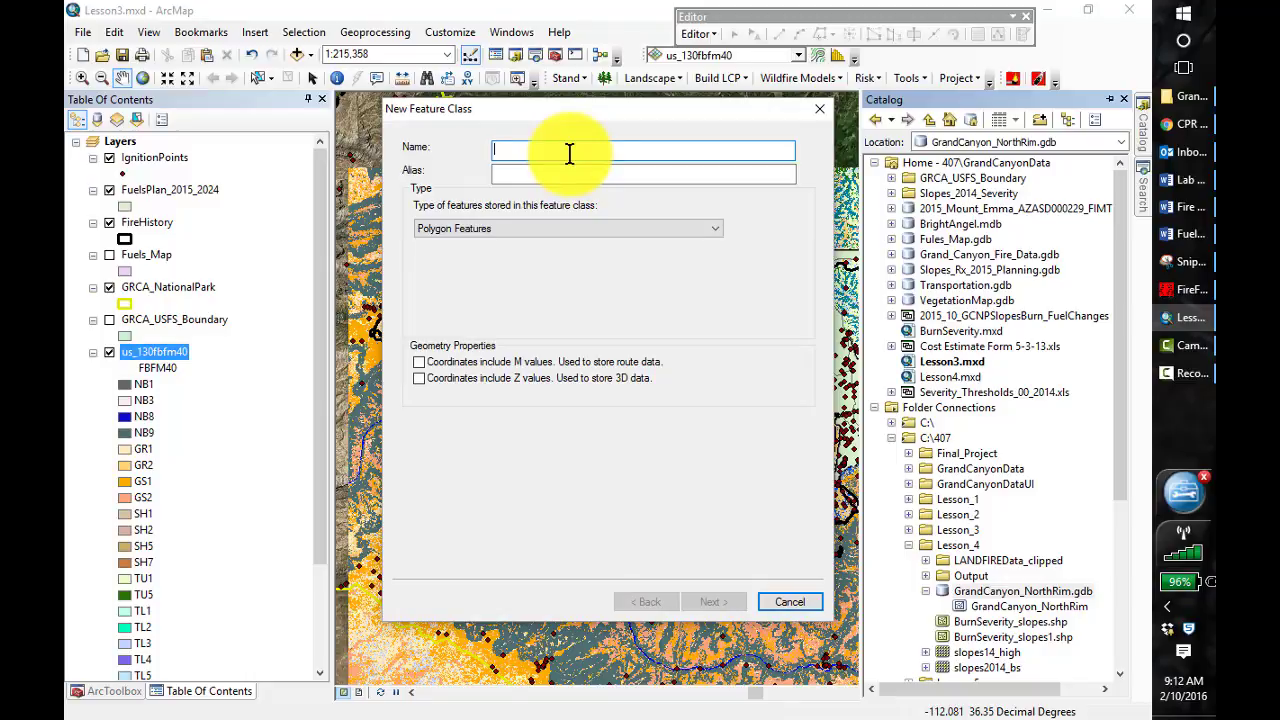
pyautogui.write('GrandCan')
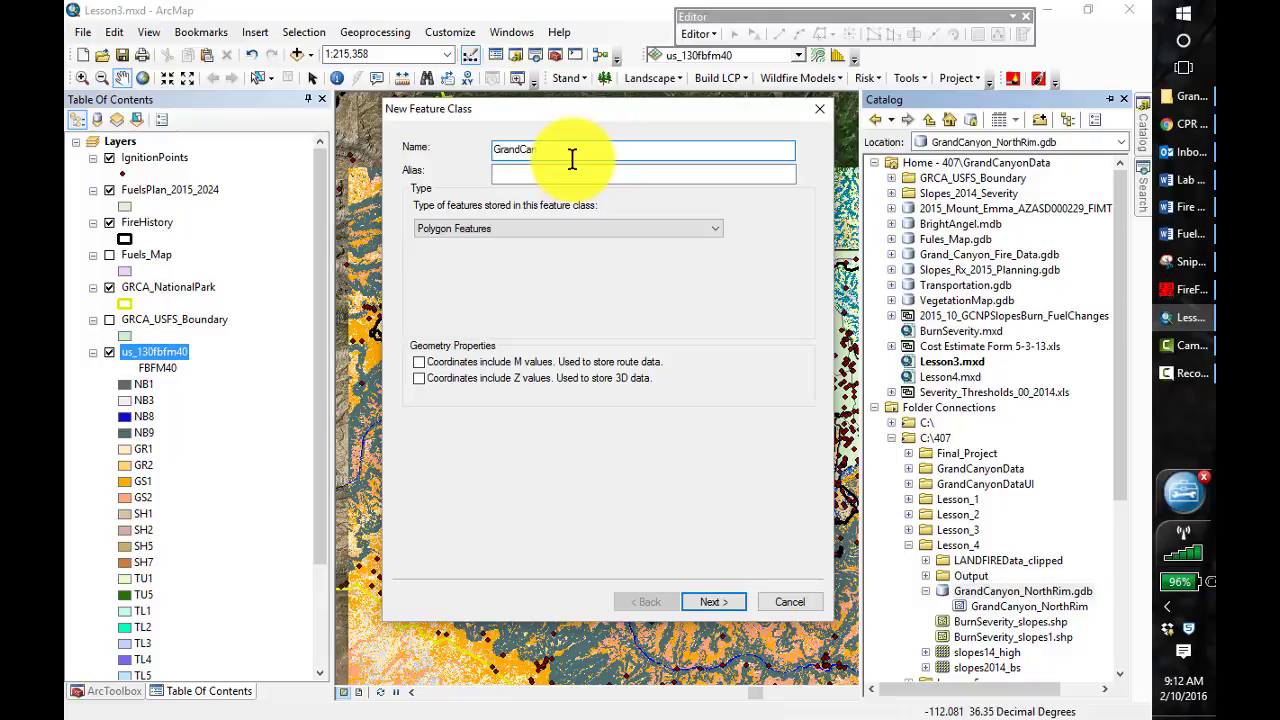
pyautogui.write('yon_NorthRim1')
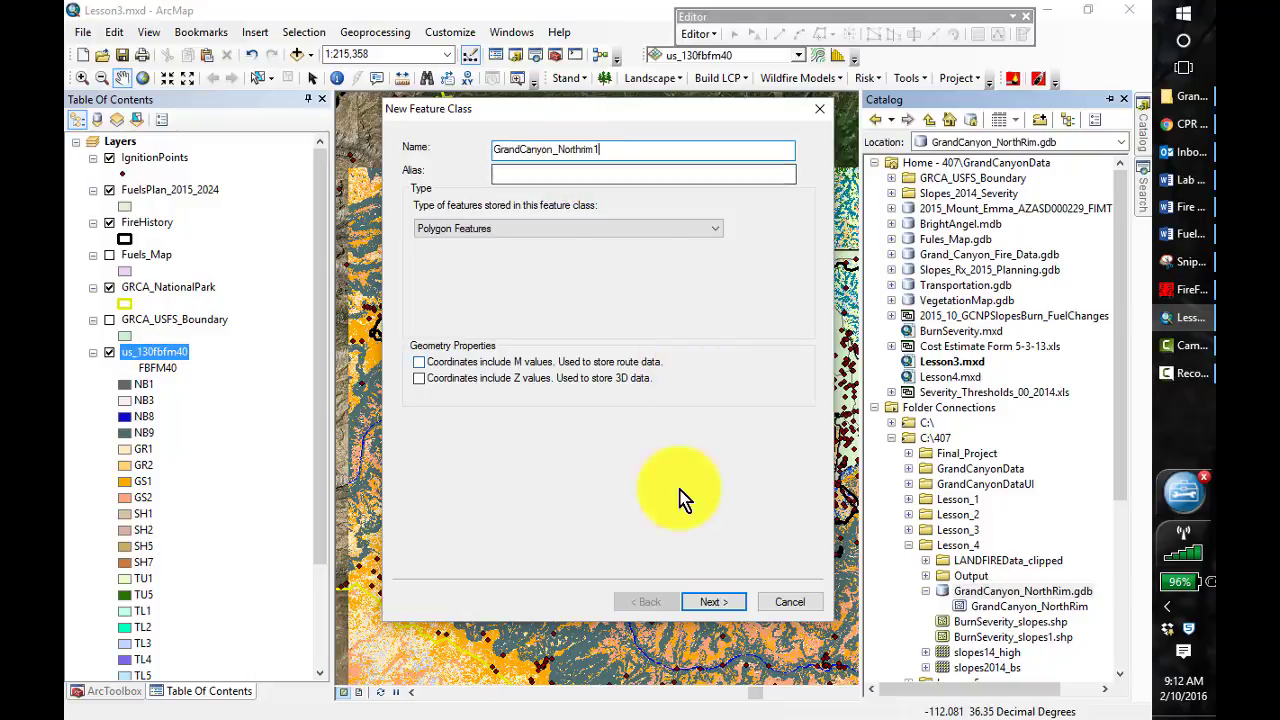
pyautogui.click(714, 602)
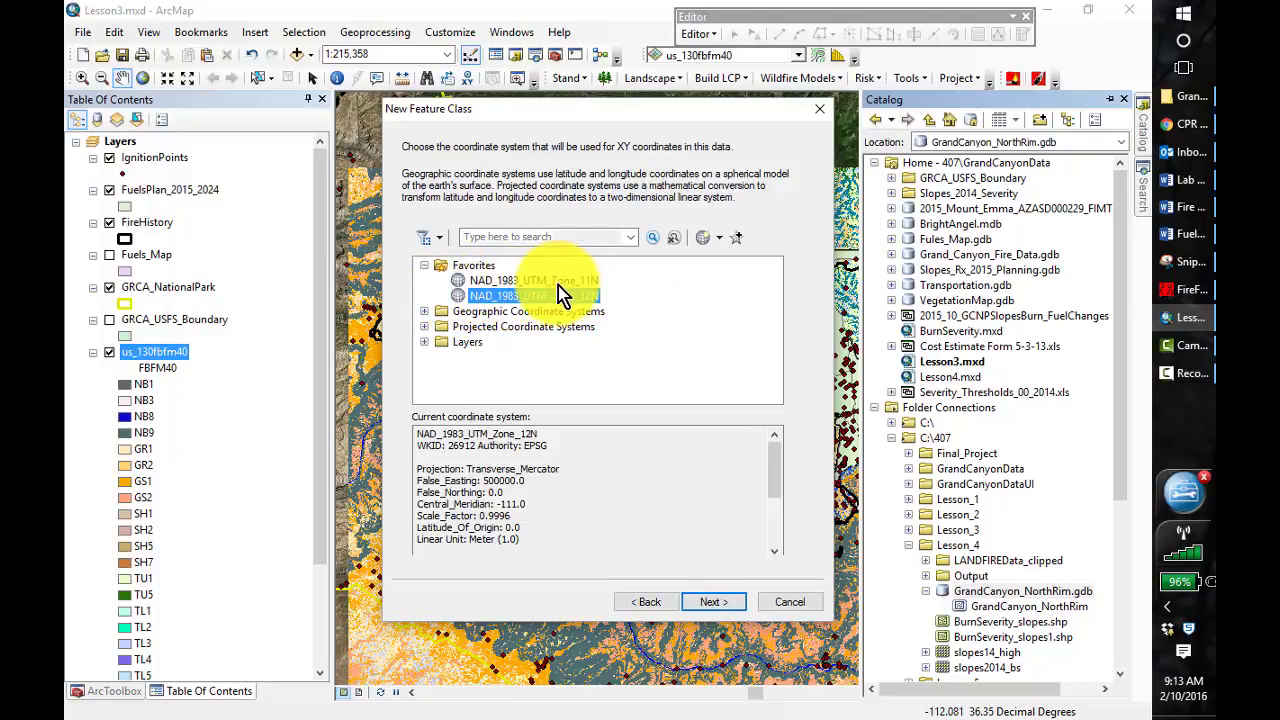
# Import the feature class's coordinate system from Fules_Map.gdb in the GrandCanyonData folder
pyautogui.click(702, 236)
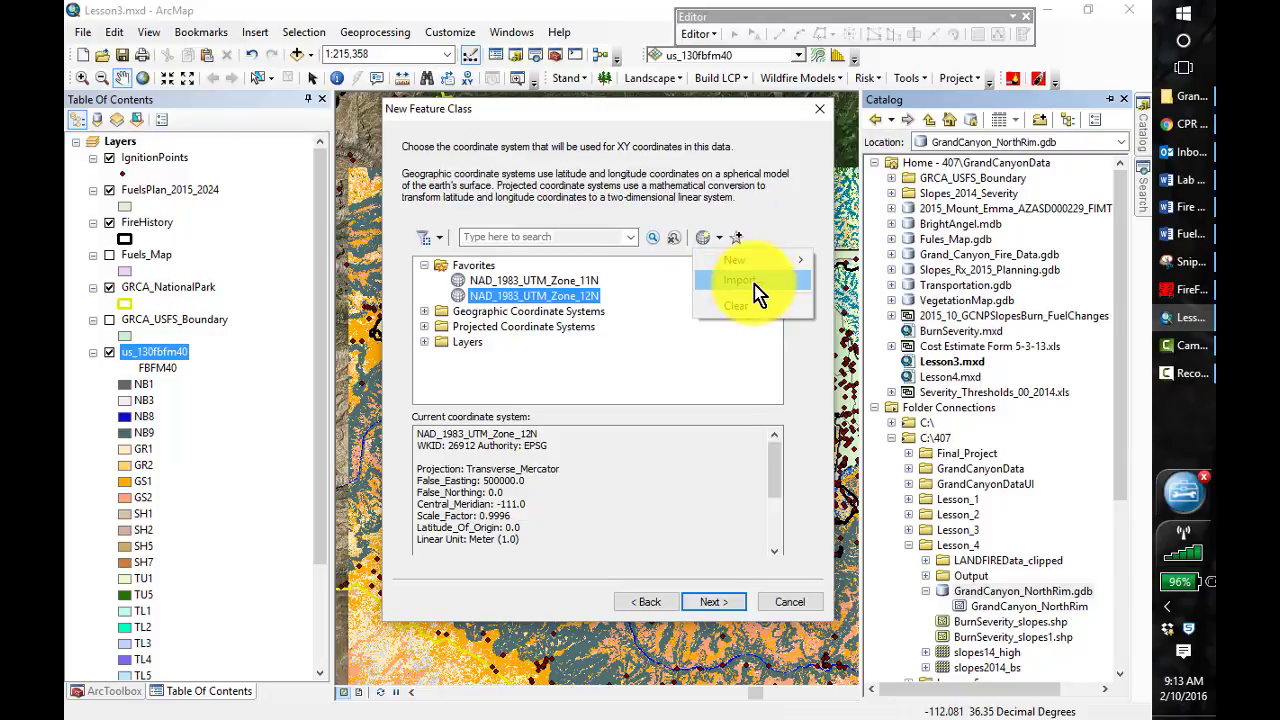
pyautogui.click(756, 281)
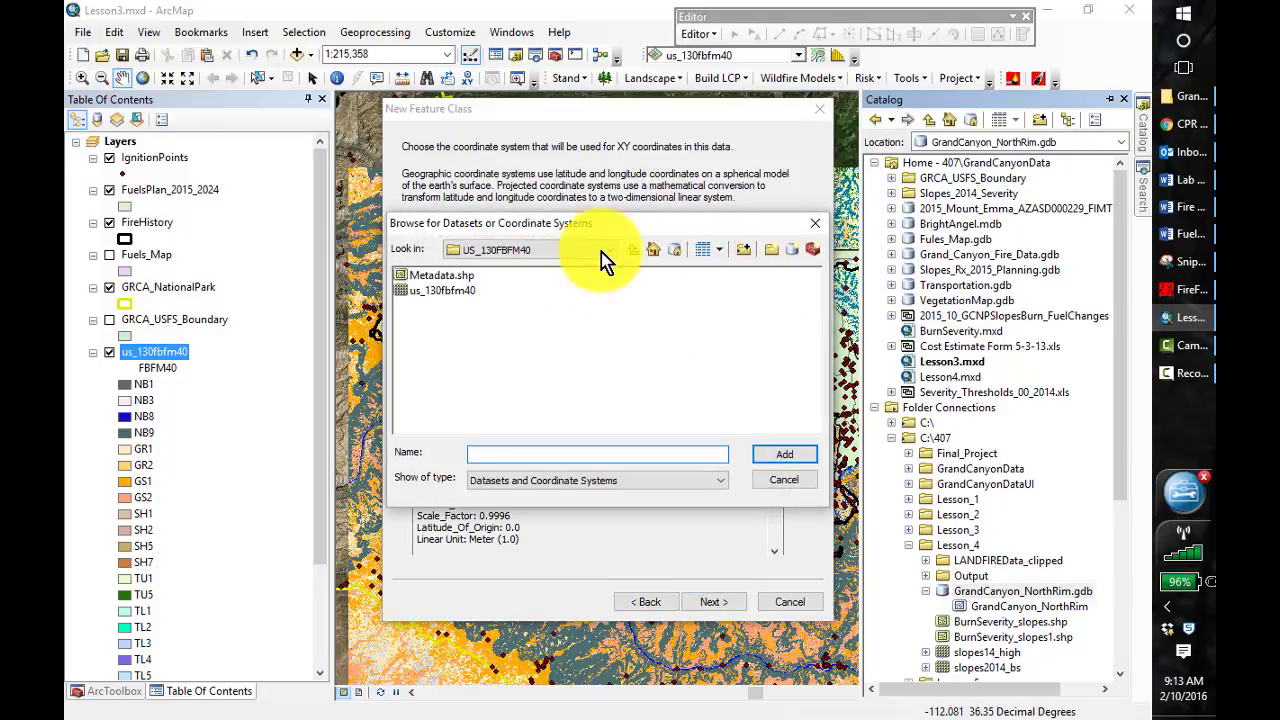
pyautogui.click(632, 250)
pyautogui.click(632, 250)
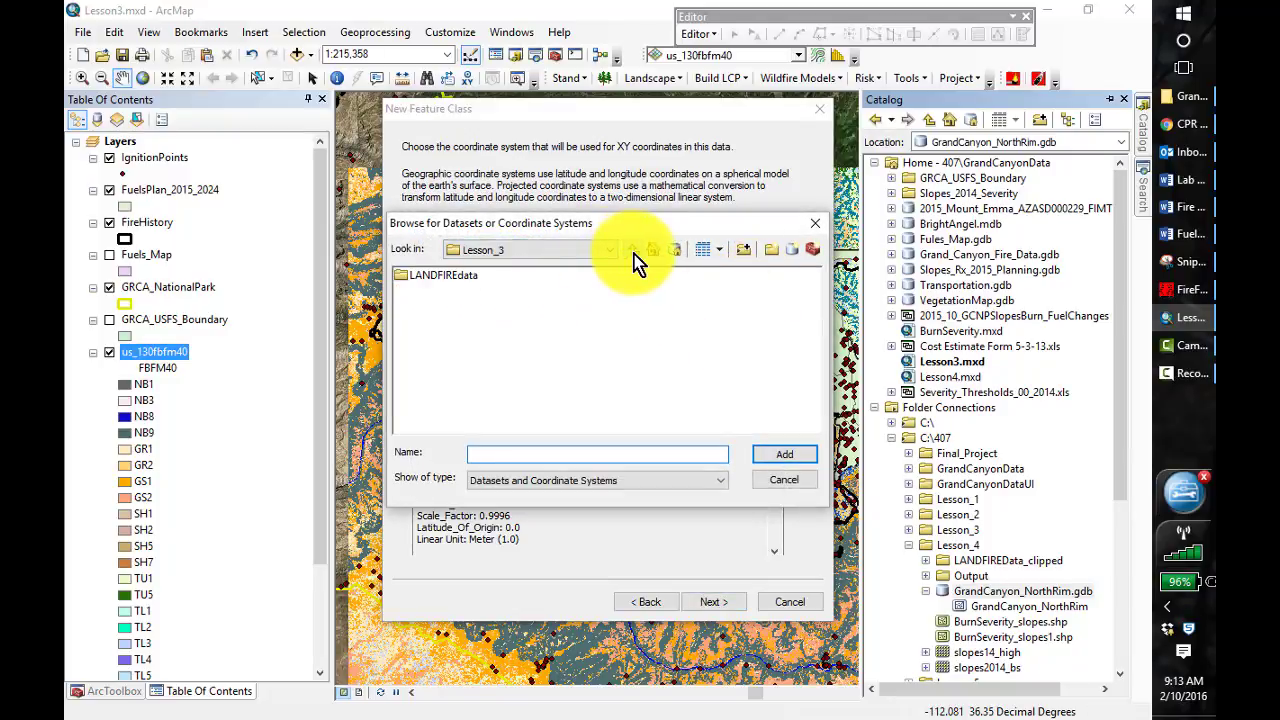
pyautogui.click(632, 250)
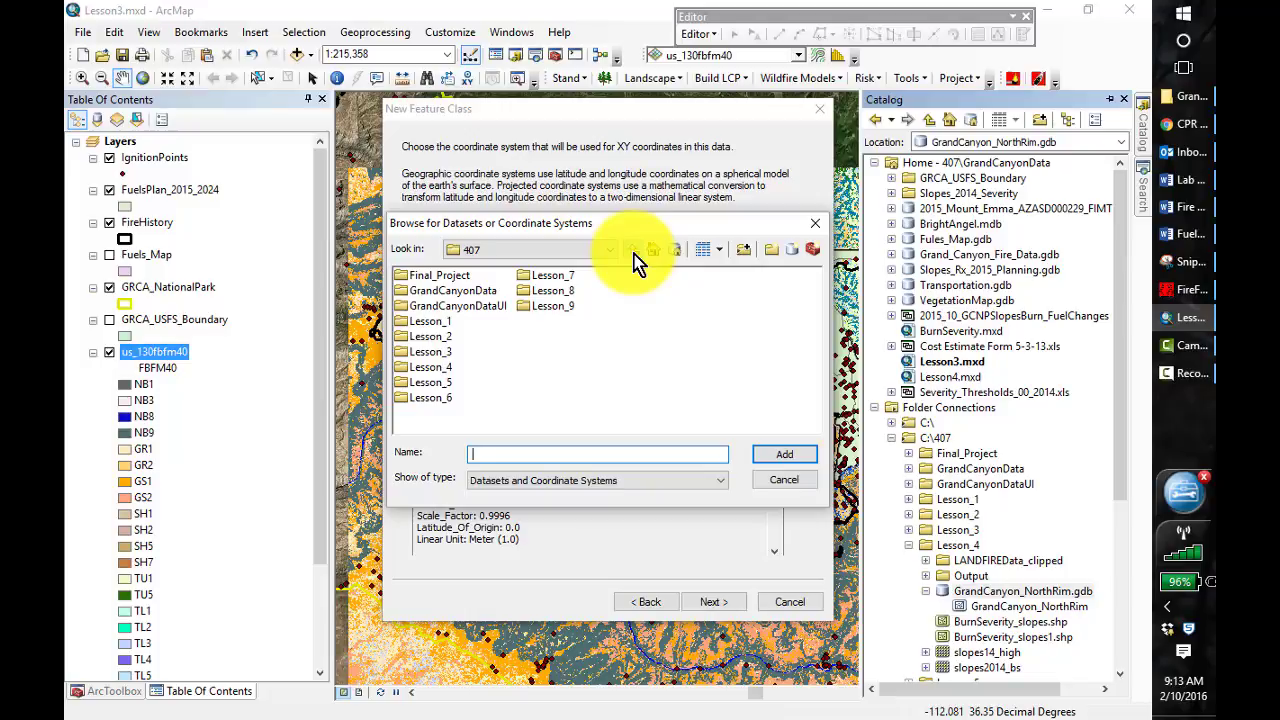
pyautogui.doubleClick(458, 295)
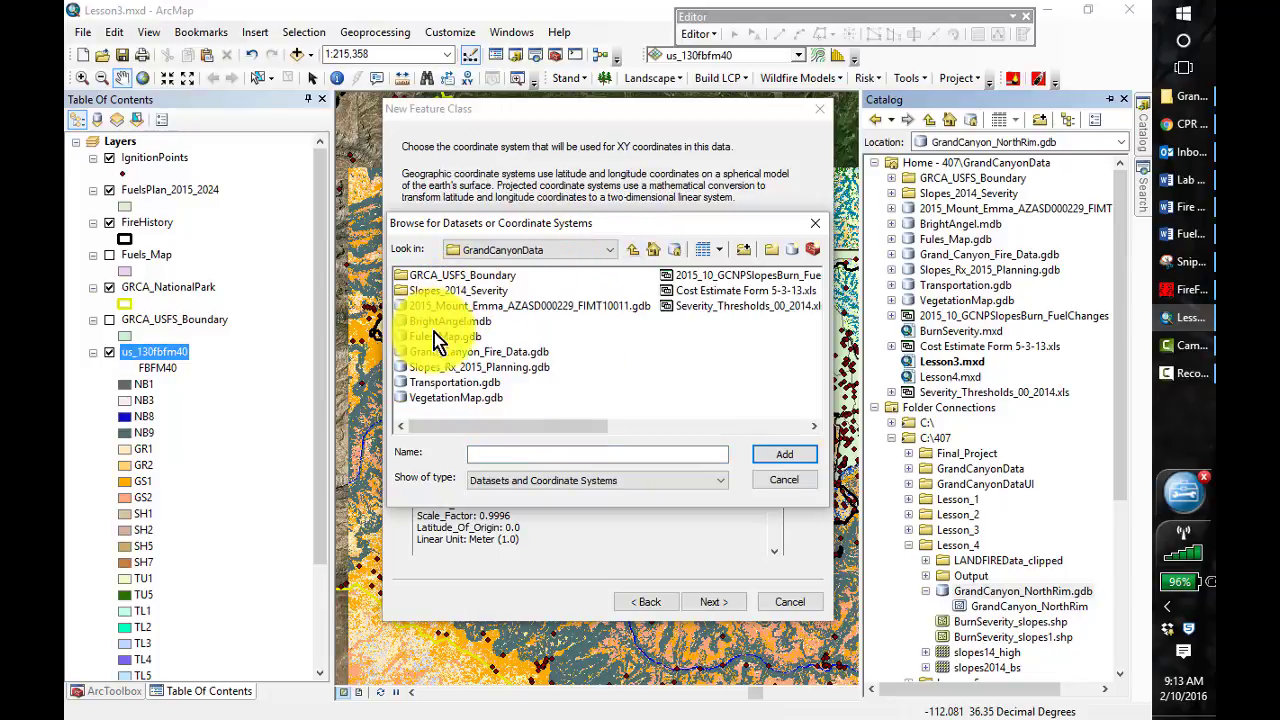
pyautogui.click(443, 337)
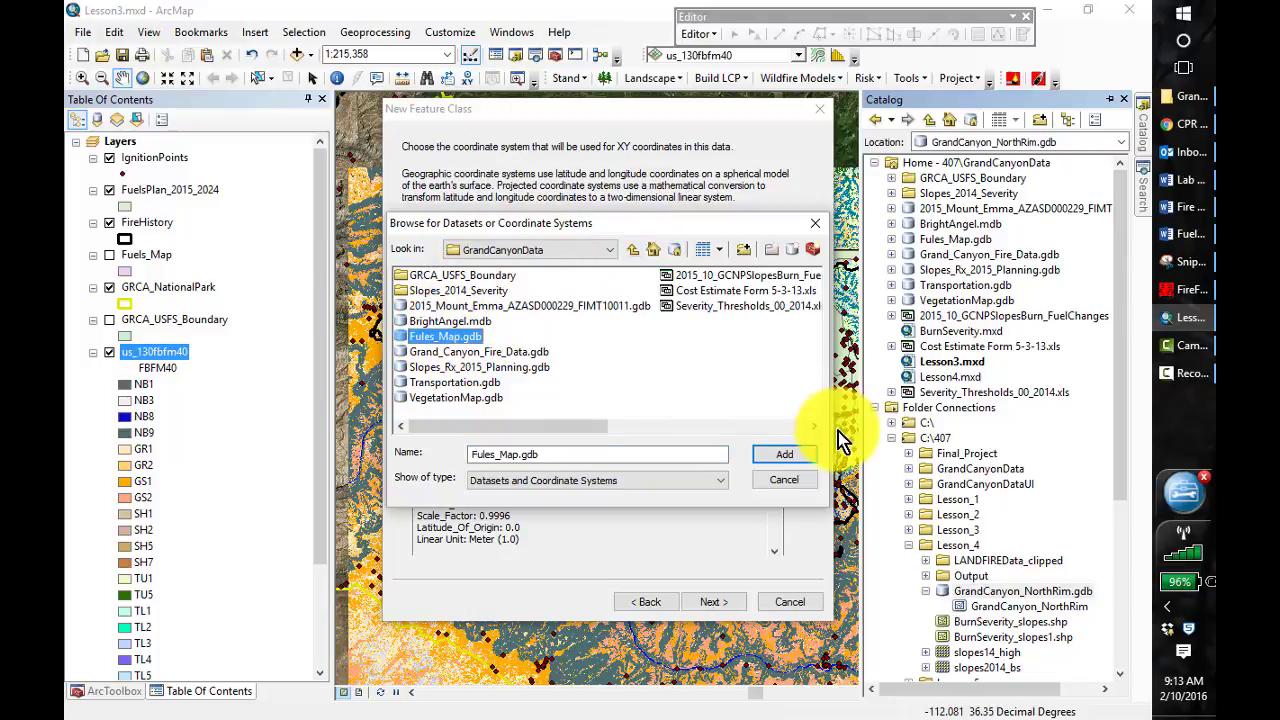
pyautogui.click(785, 456)
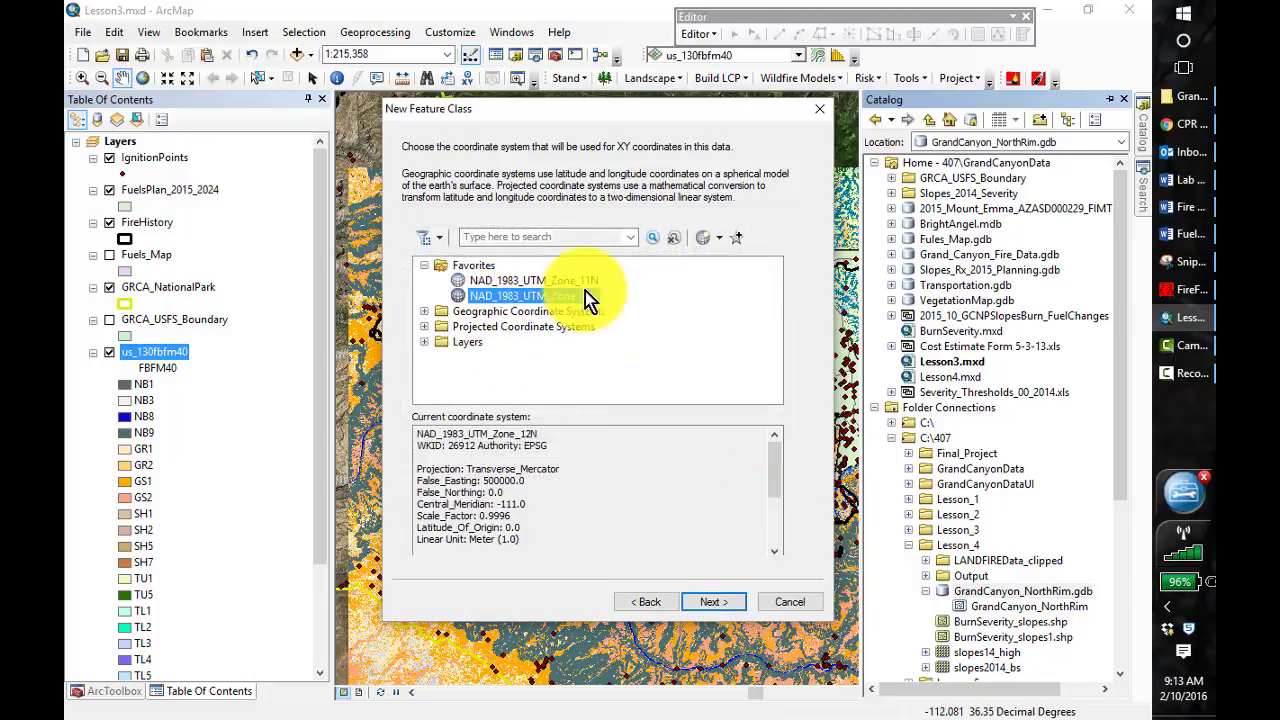
# Accept the coordinate system, default XY tolerance, default storage configuration and default fields, and finish creating the feature class
pyautogui.click(713, 602)
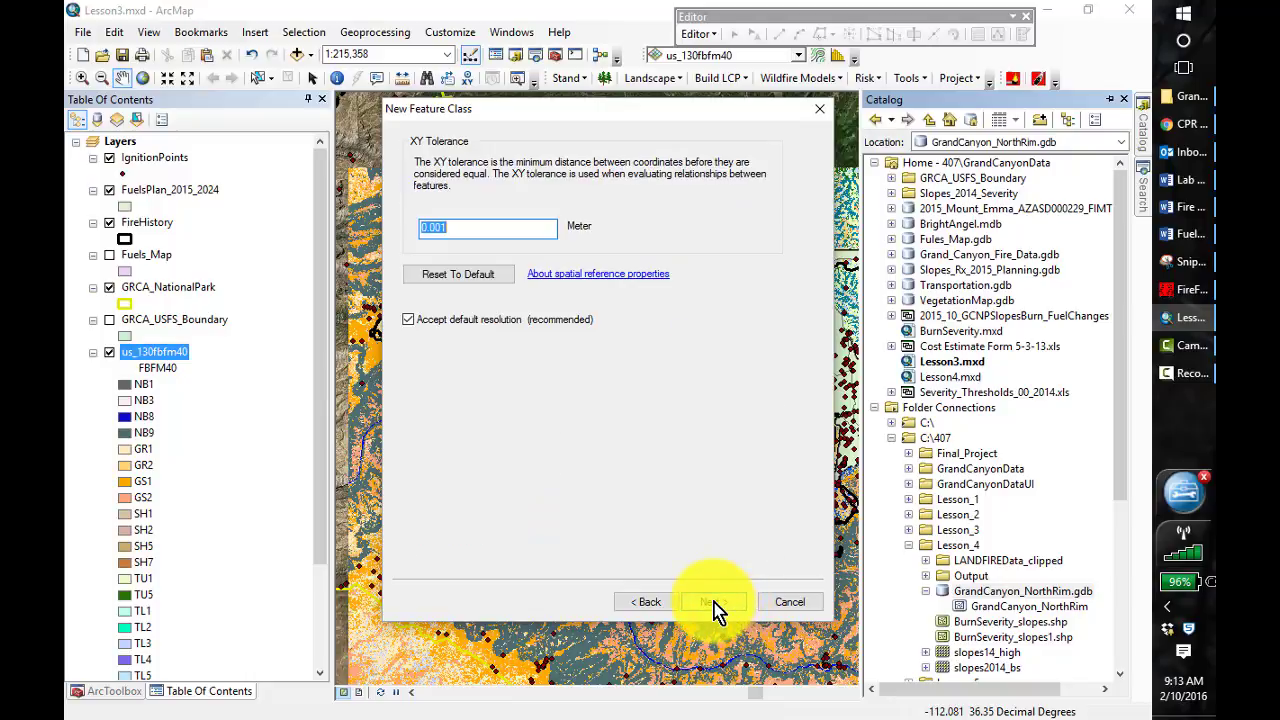
pyautogui.click(729, 602)
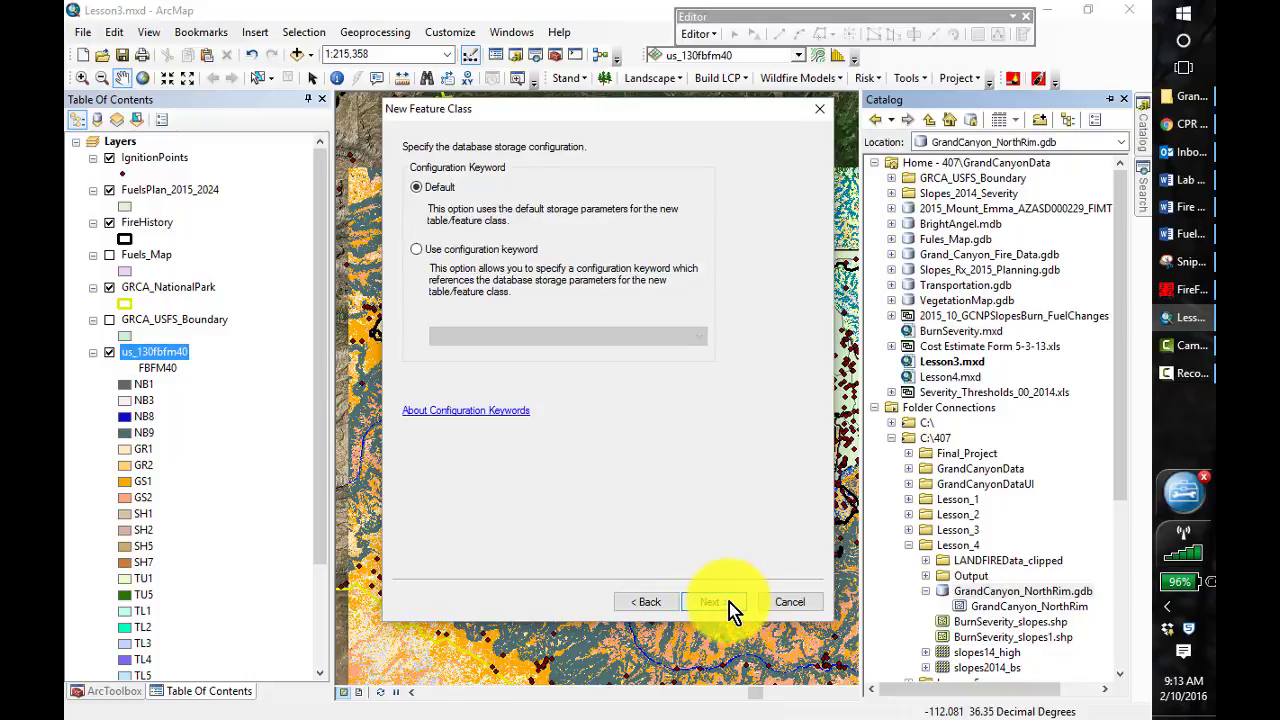
pyautogui.click(729, 602)
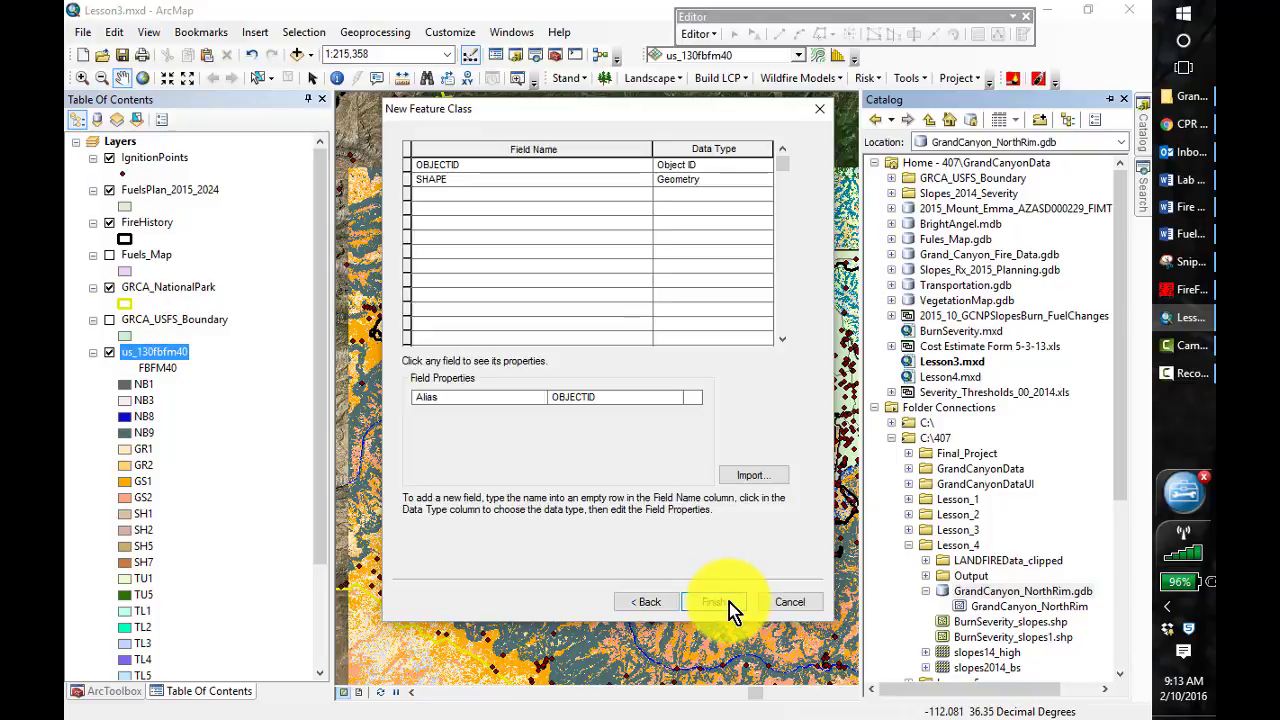
pyautogui.click(714, 601)
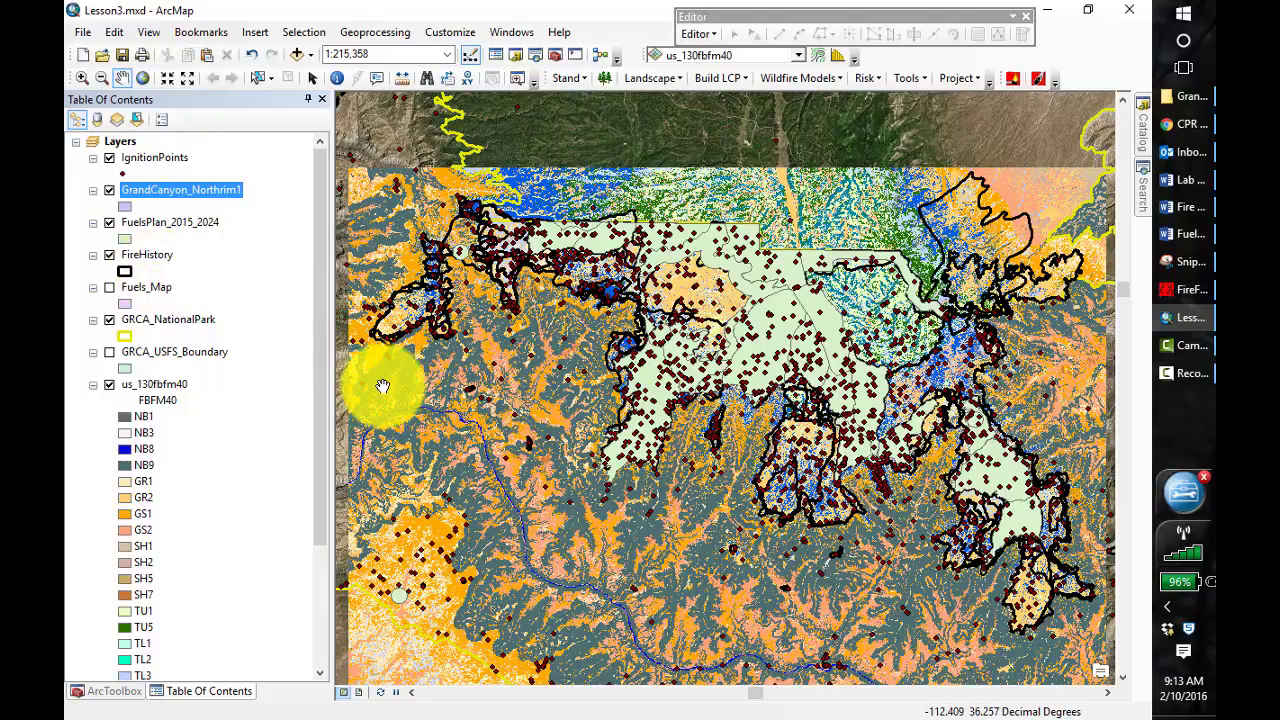
# Close the floating Editor toolbar, display it again, and dock it beside the existing toolbars
pyautogui.click(1028, 16)
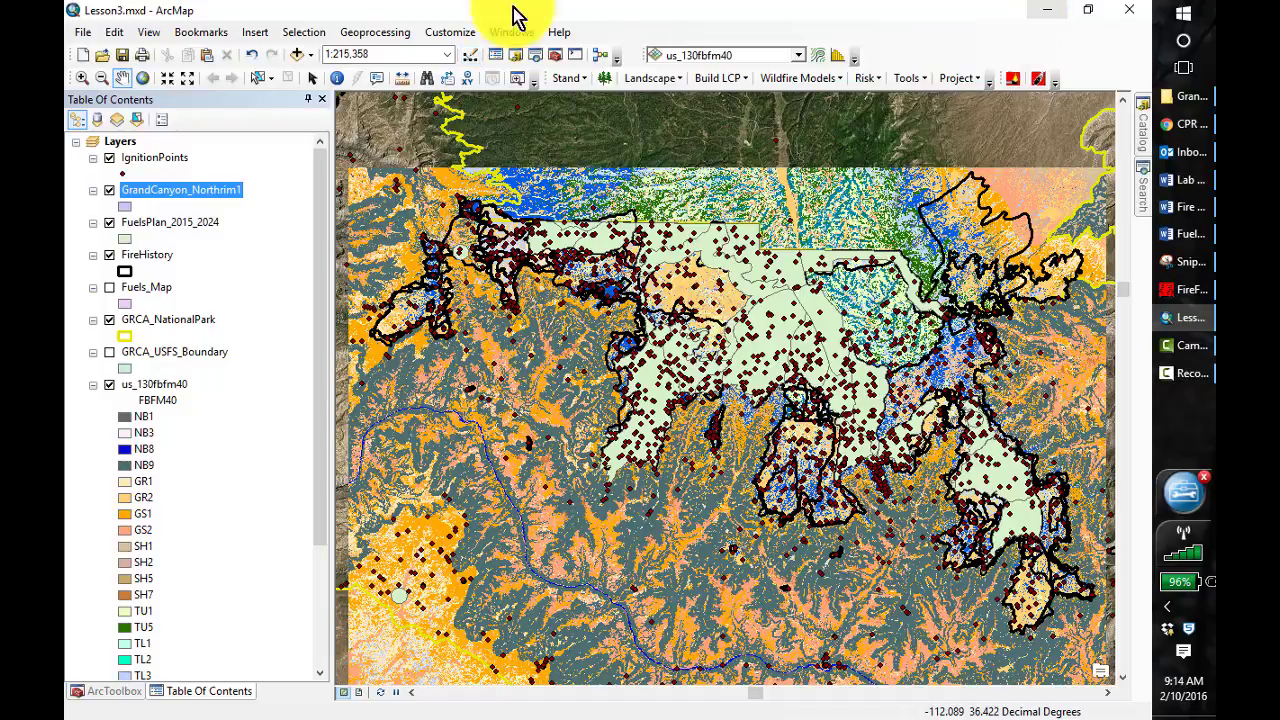
pyautogui.click(448, 32)
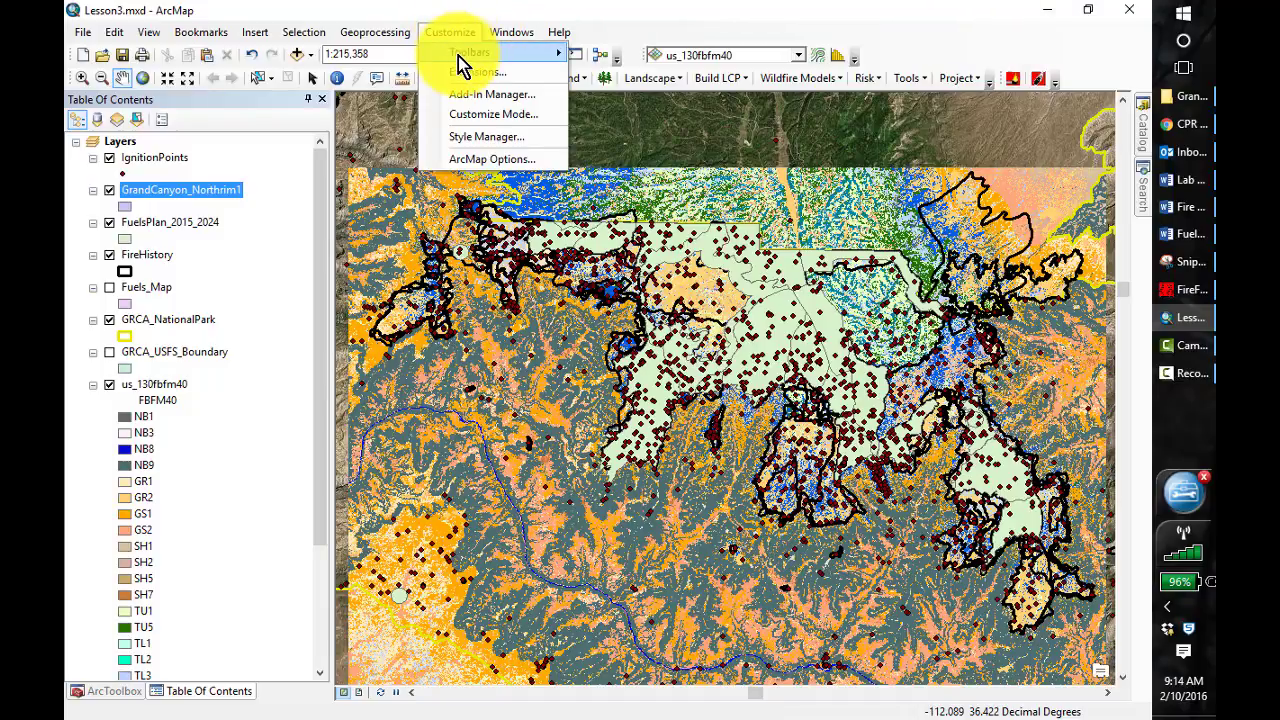
pyautogui.moveTo(458, 54)
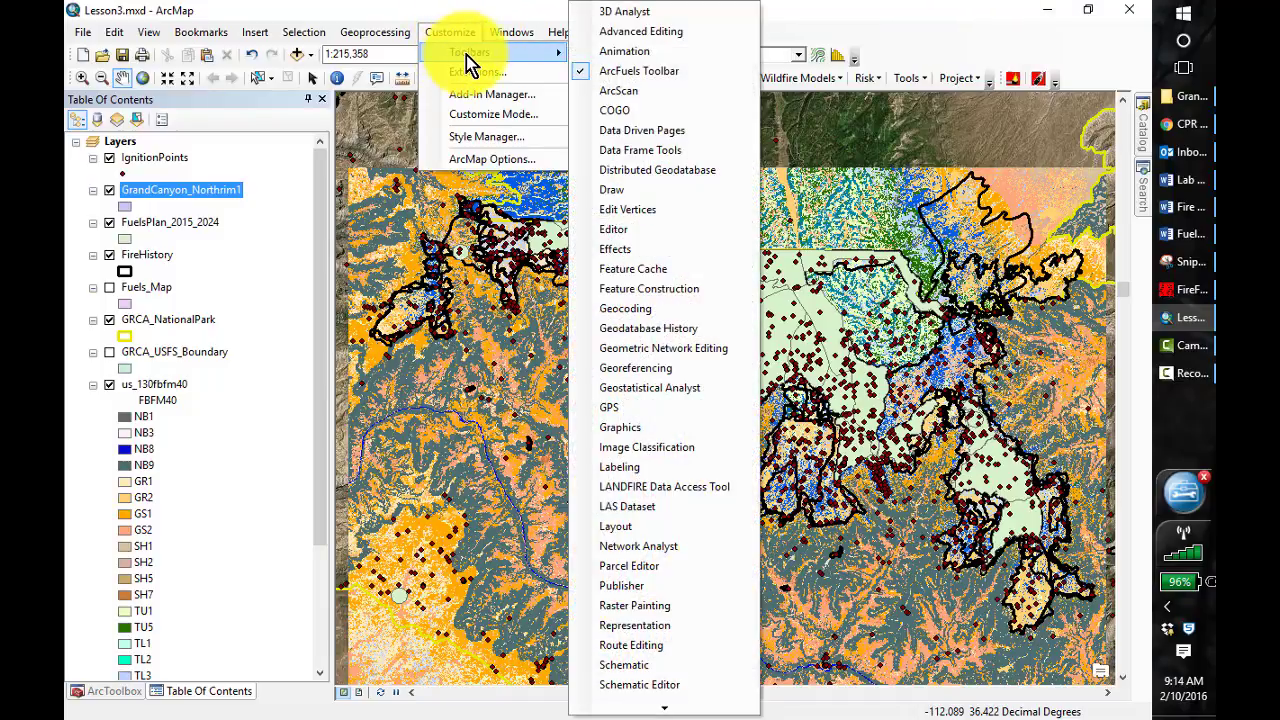
pyautogui.click(620, 228)
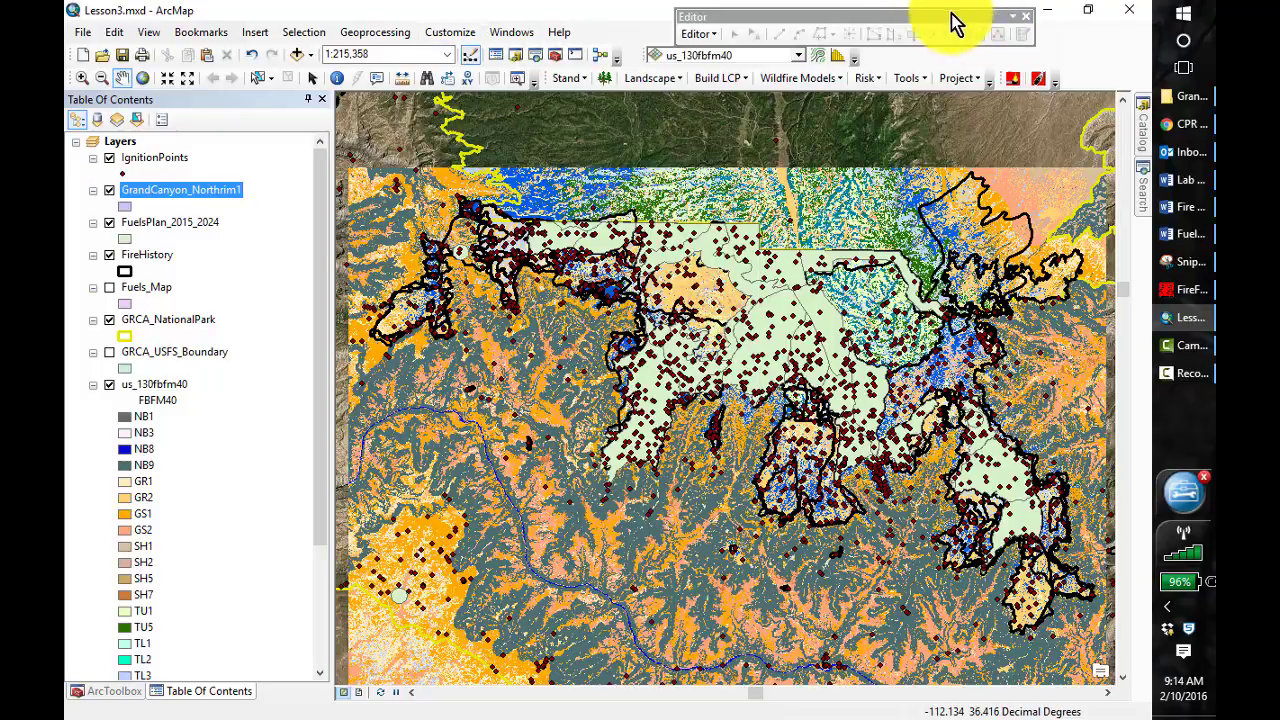
pyautogui.moveTo(922, 16); pyautogui.dragTo(1055, 56)
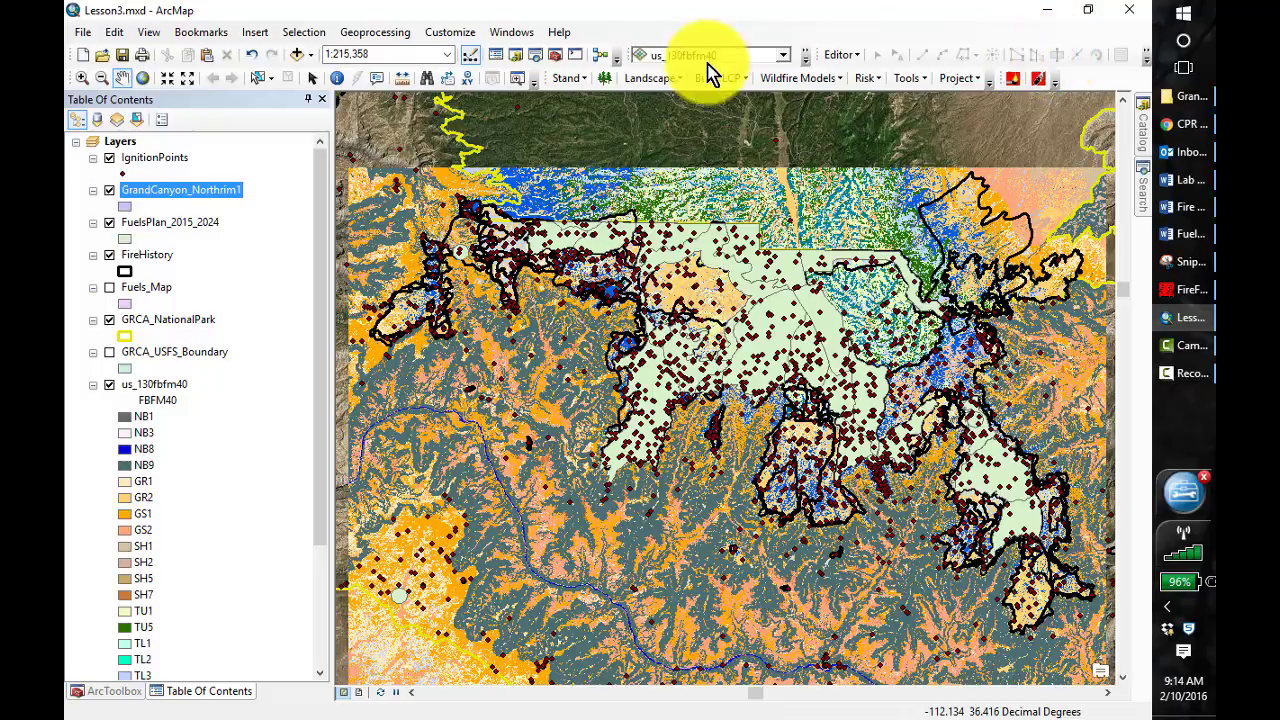
# Start an edit session on the GrandCanyon_Northrim1 layer in GrandCanyon_NorthRim.gdb
pyautogui.click(840, 55)
pyautogui.click(874, 75)
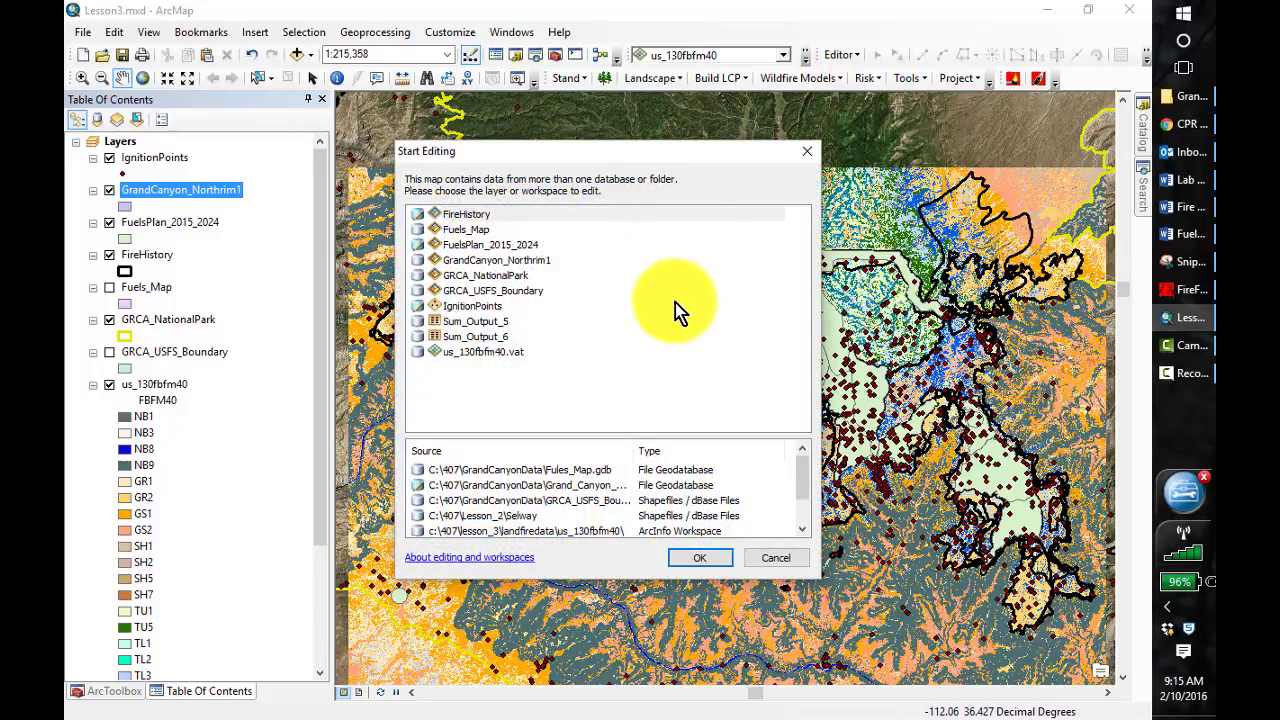
pyautogui.click(520, 261)
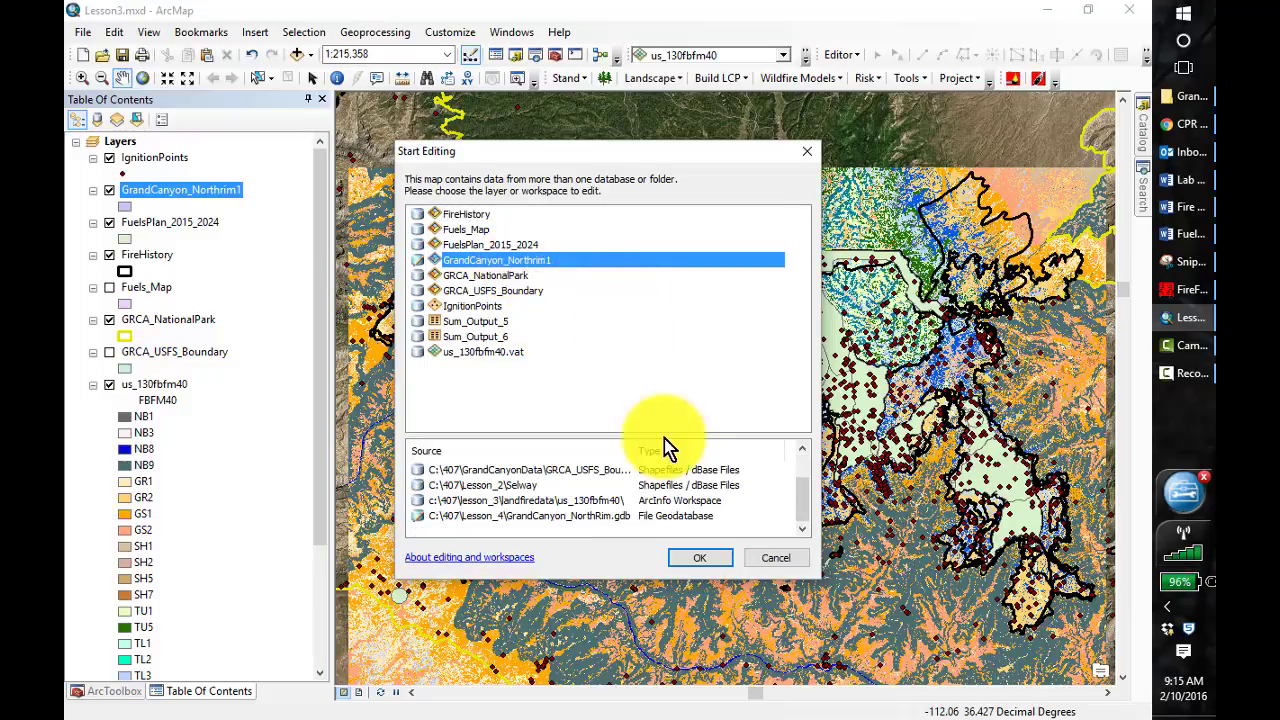
pyautogui.click(718, 562)
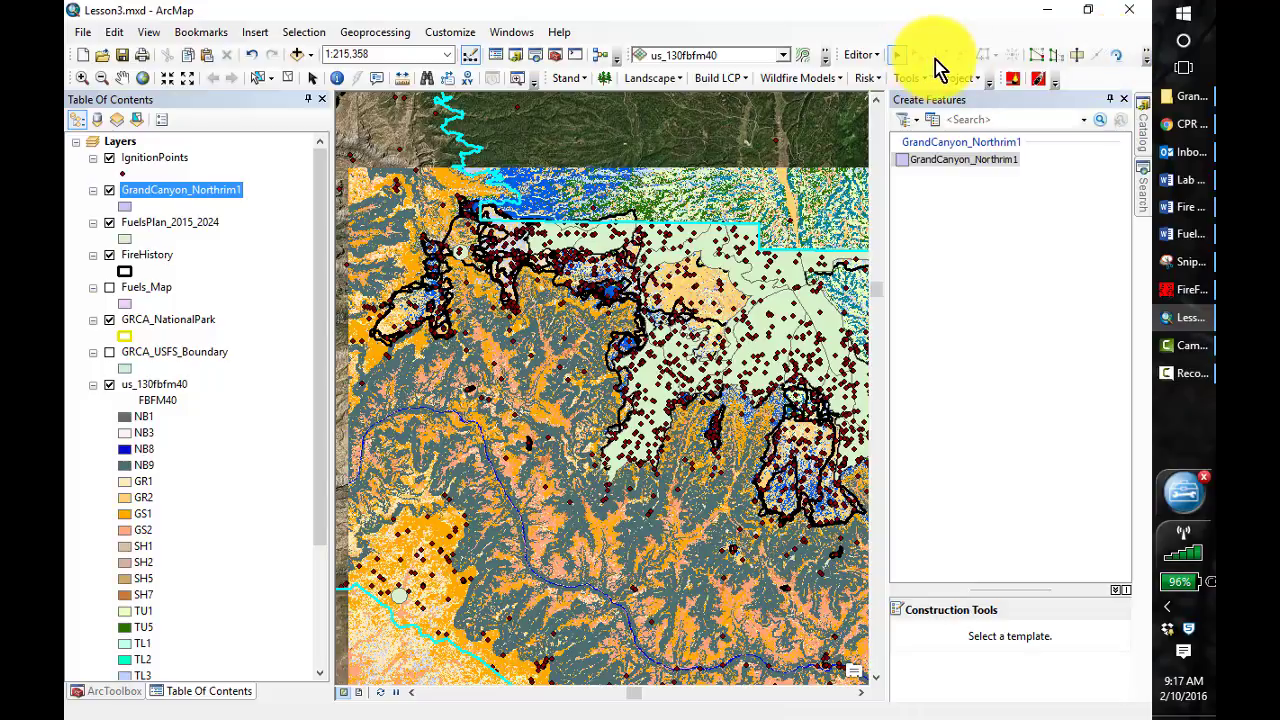
# Dock the Editor toolbar on its own row beneath the other toolbars so all its tools fit
pyautogui.click(1149, 64)
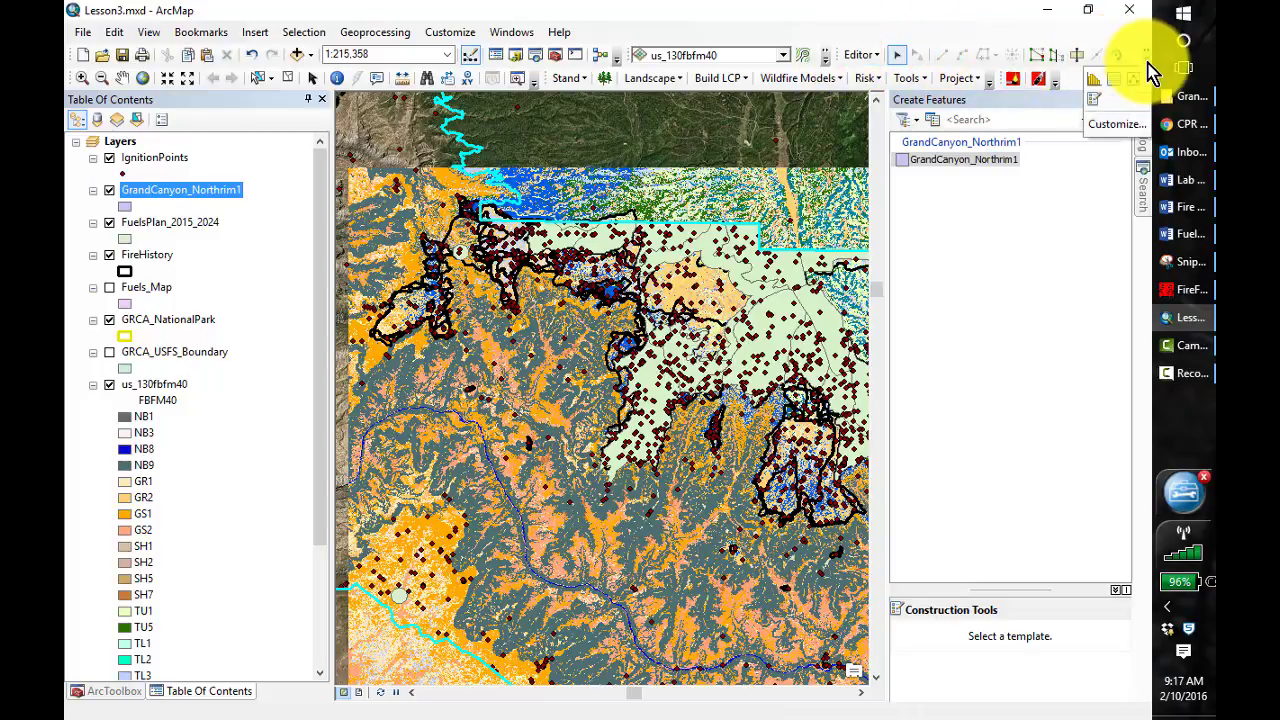
pyautogui.click(1148, 64)
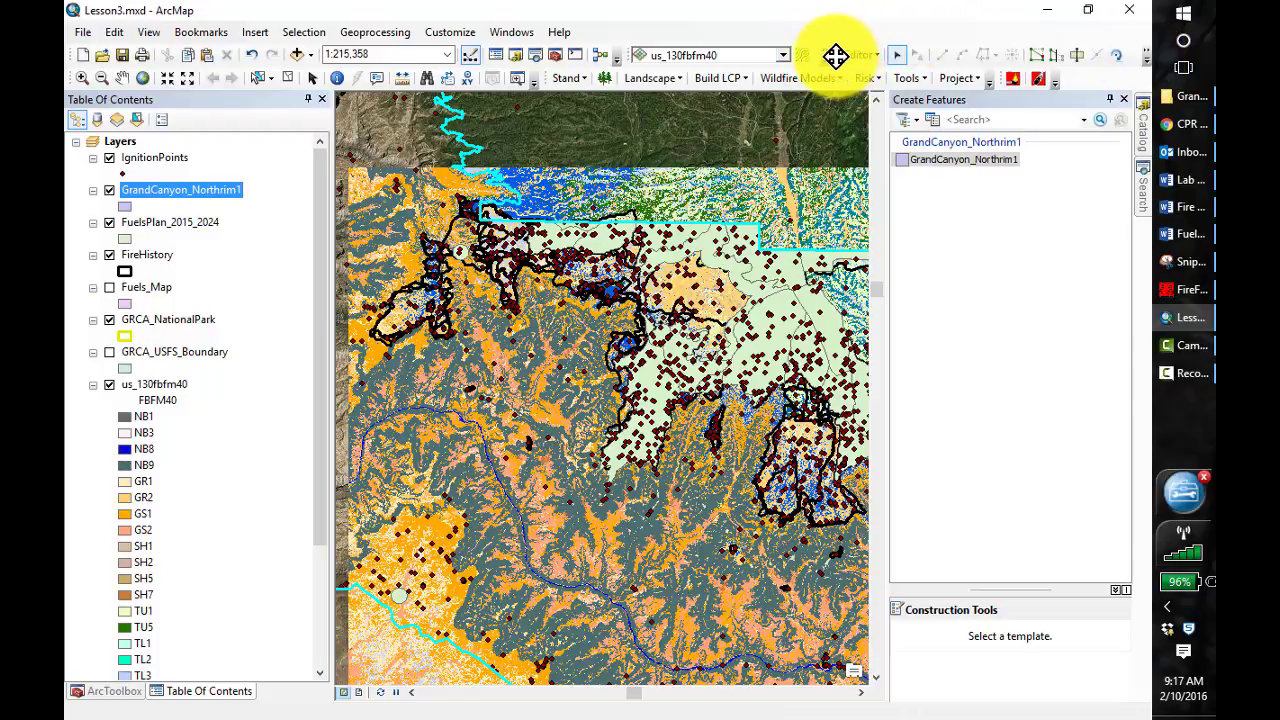
pyautogui.moveTo(836, 55); pyautogui.dragTo(776, 95)
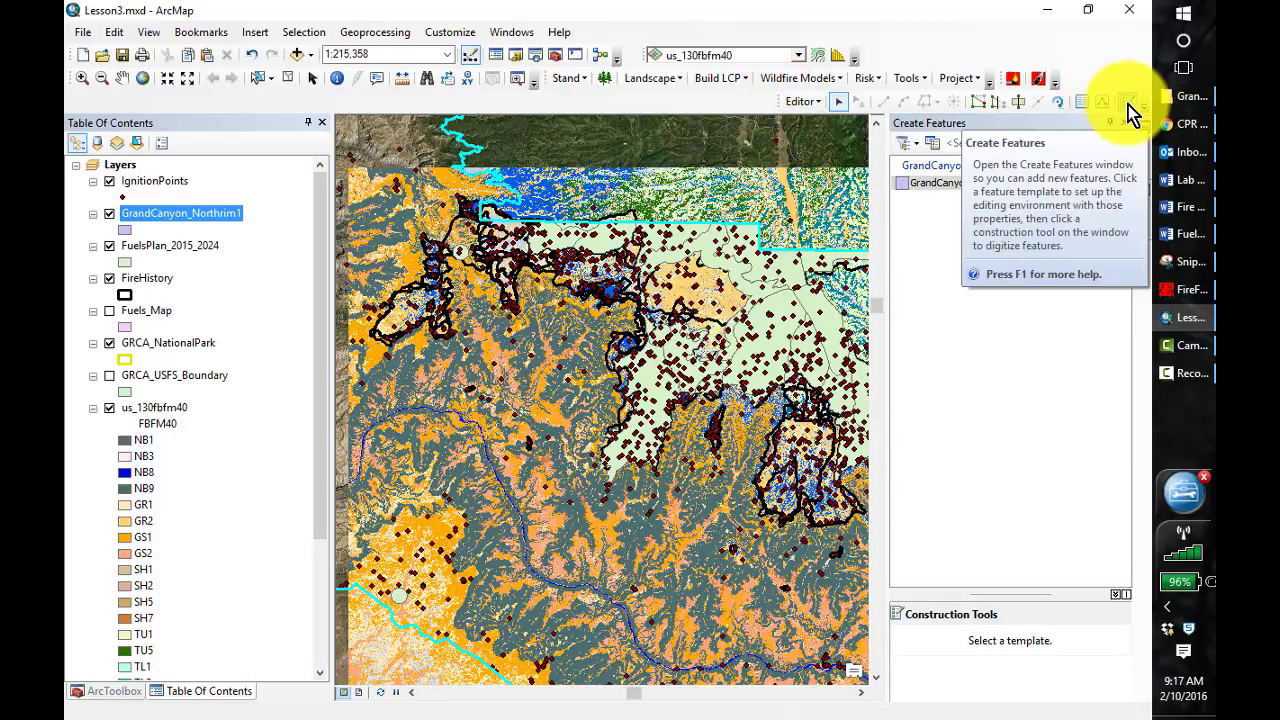
# Choose the Polygon construction tool with straight segments for the GrandCanyon_Northrim1 feature template
pyautogui.click(1128, 104)
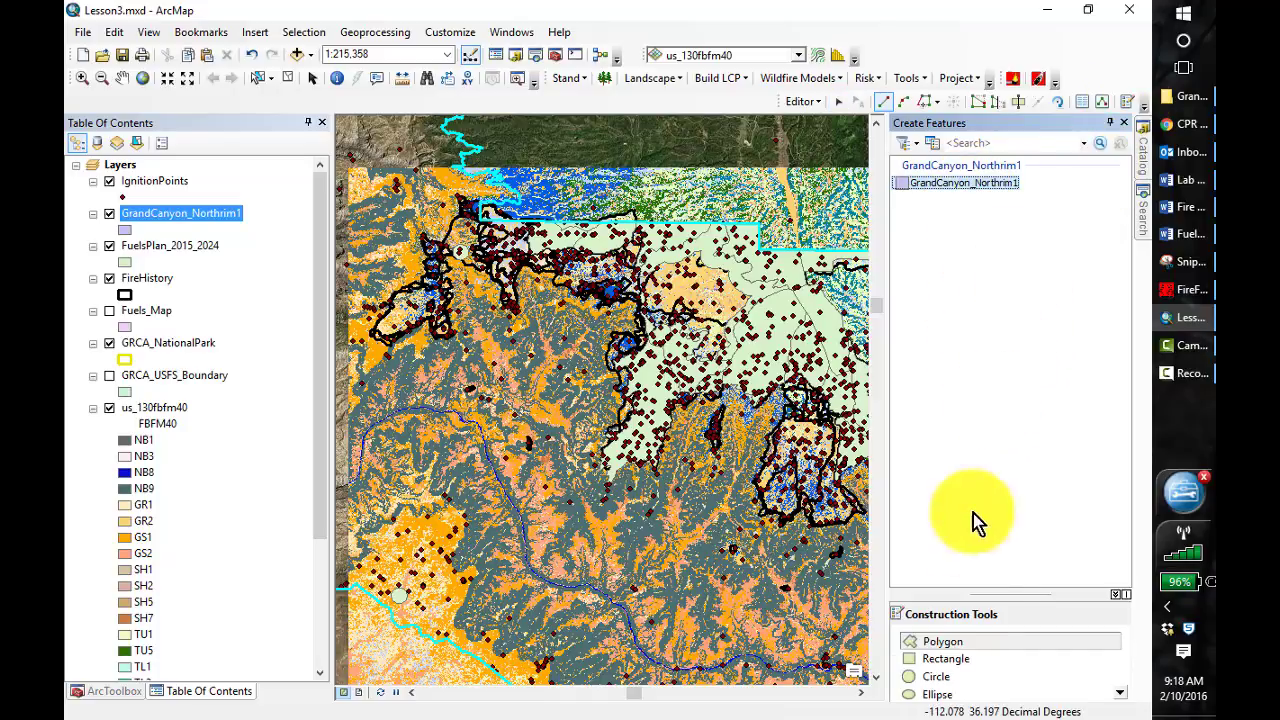
pyautogui.click(949, 649)
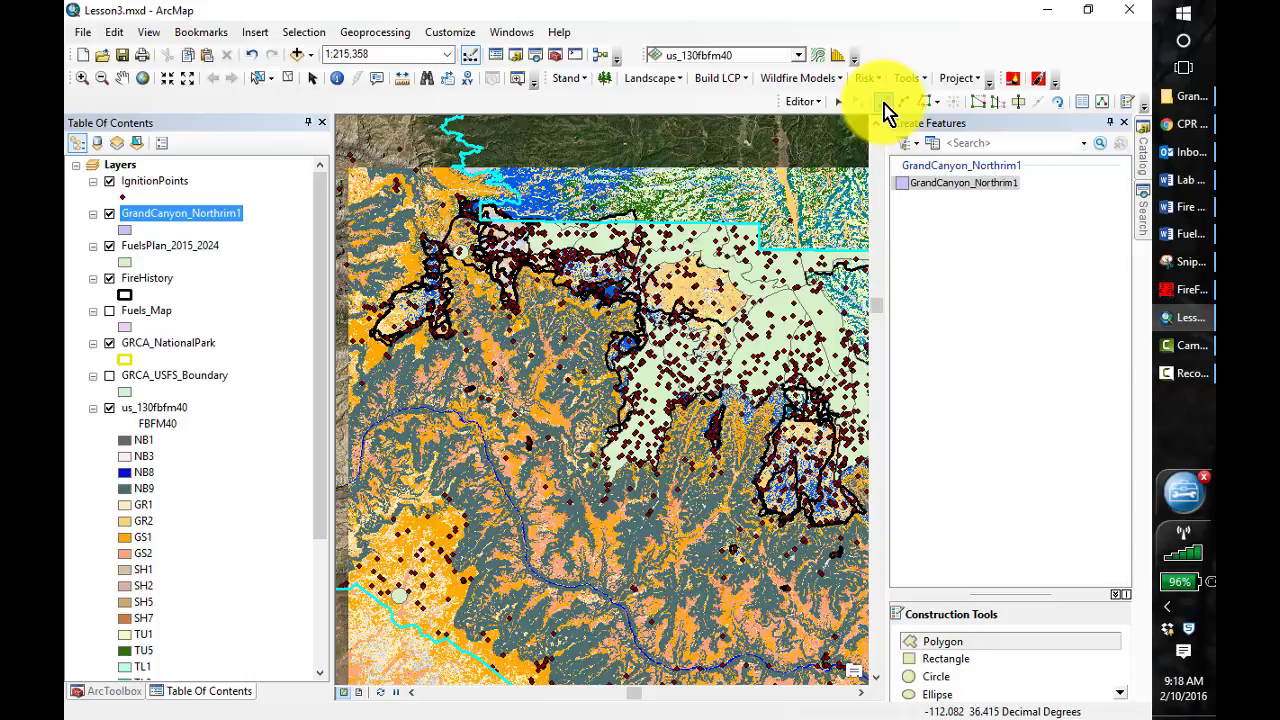
pyautogui.click(884, 104)
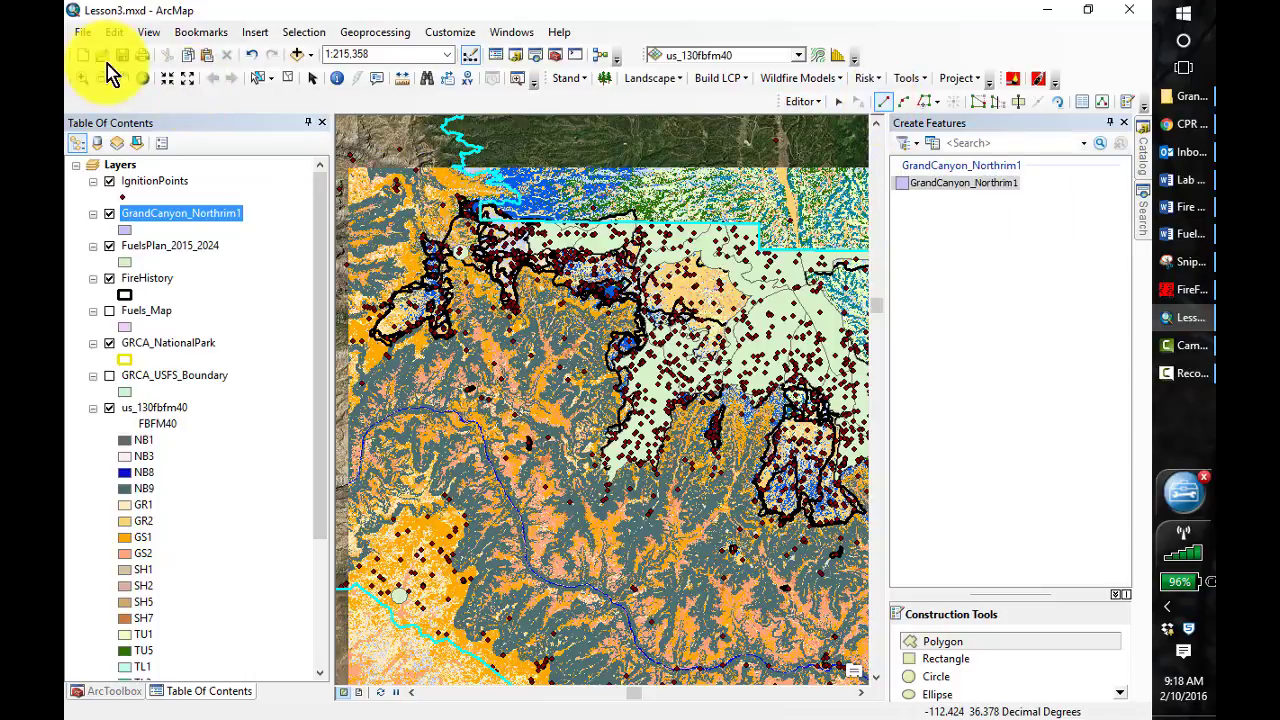
# Add the us_slp2010 slope raster from the US_SLP2010 folder to the map
pyautogui.click(83, 80)
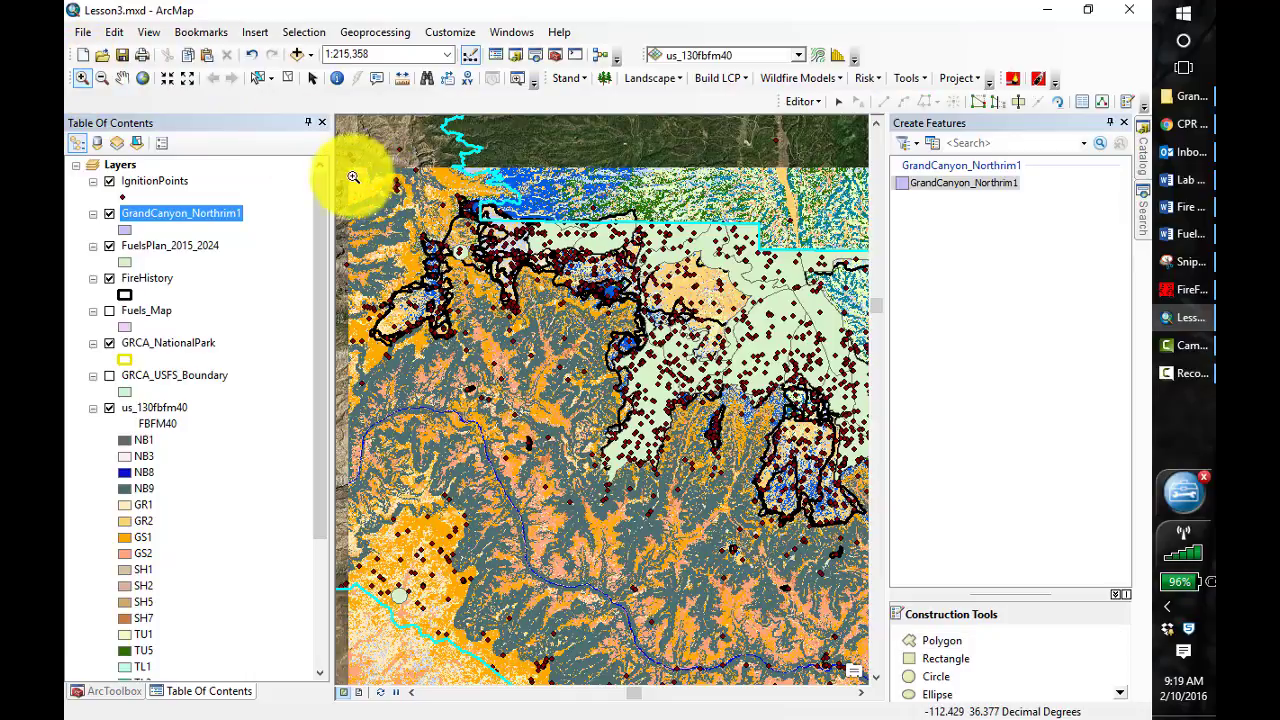
pyautogui.moveTo(352, 171); pyautogui.dragTo(658, 407)
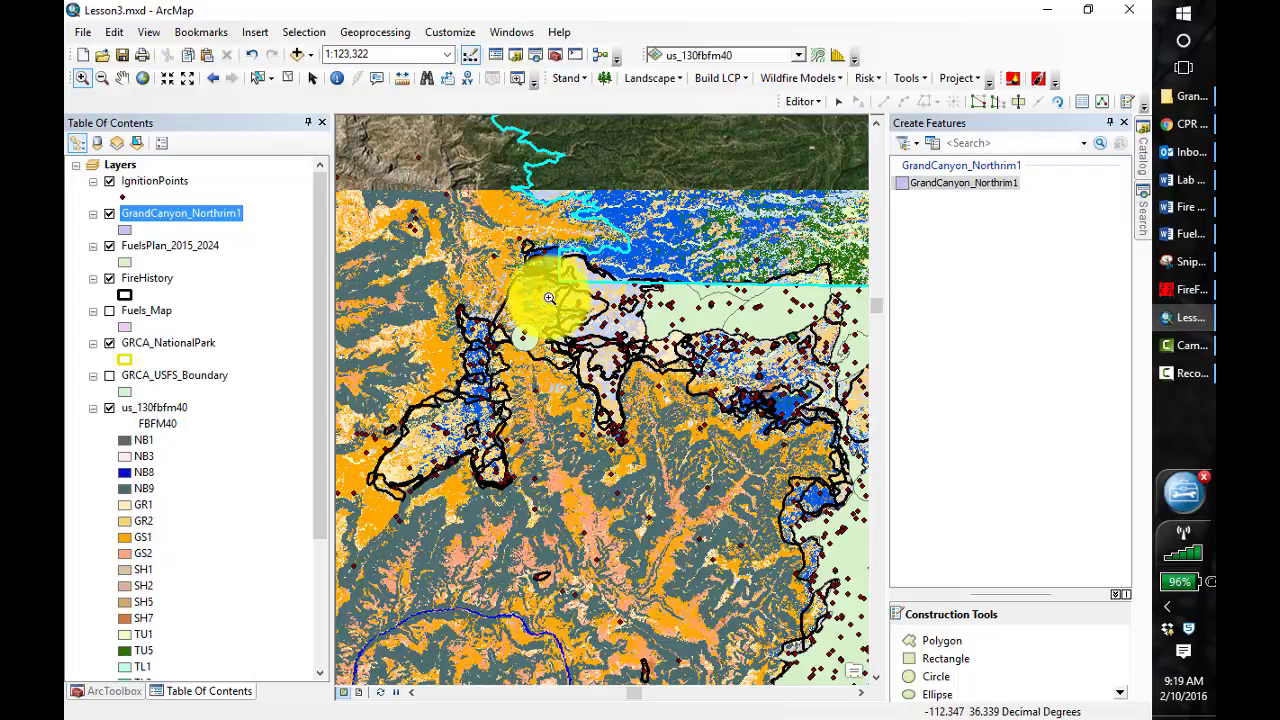
pyautogui.press('F3')
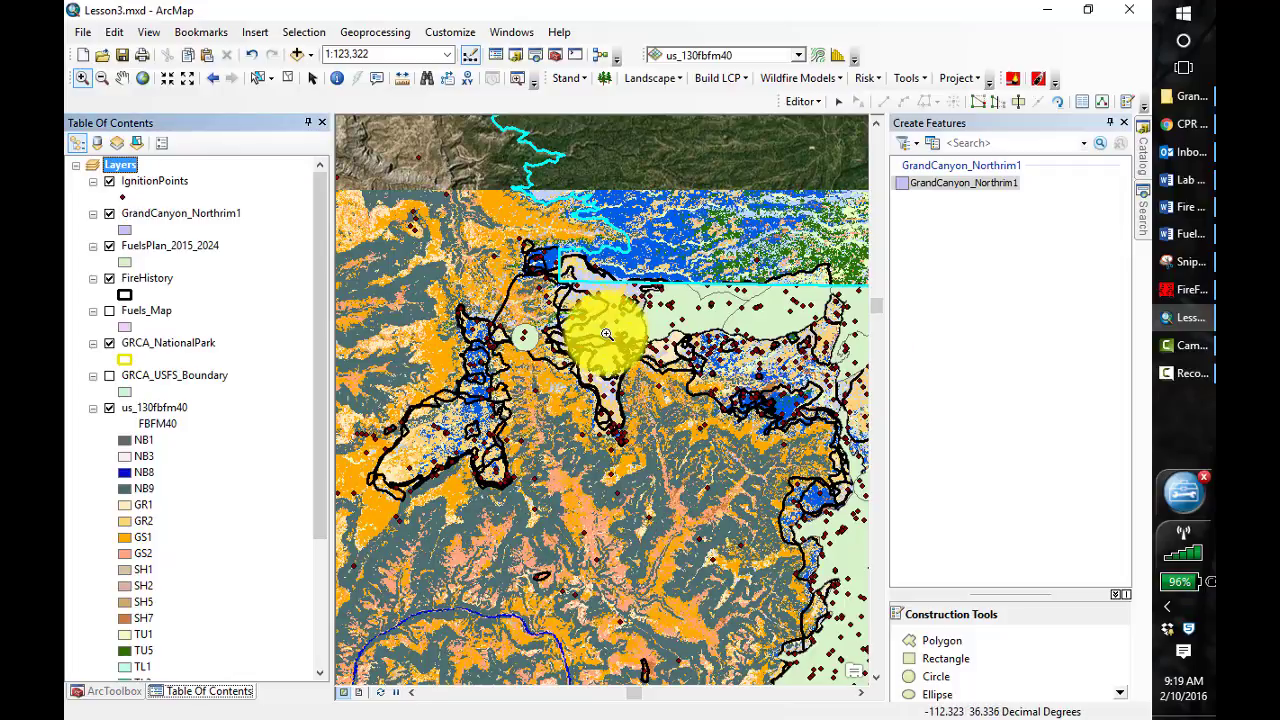
pyautogui.click(297, 56)
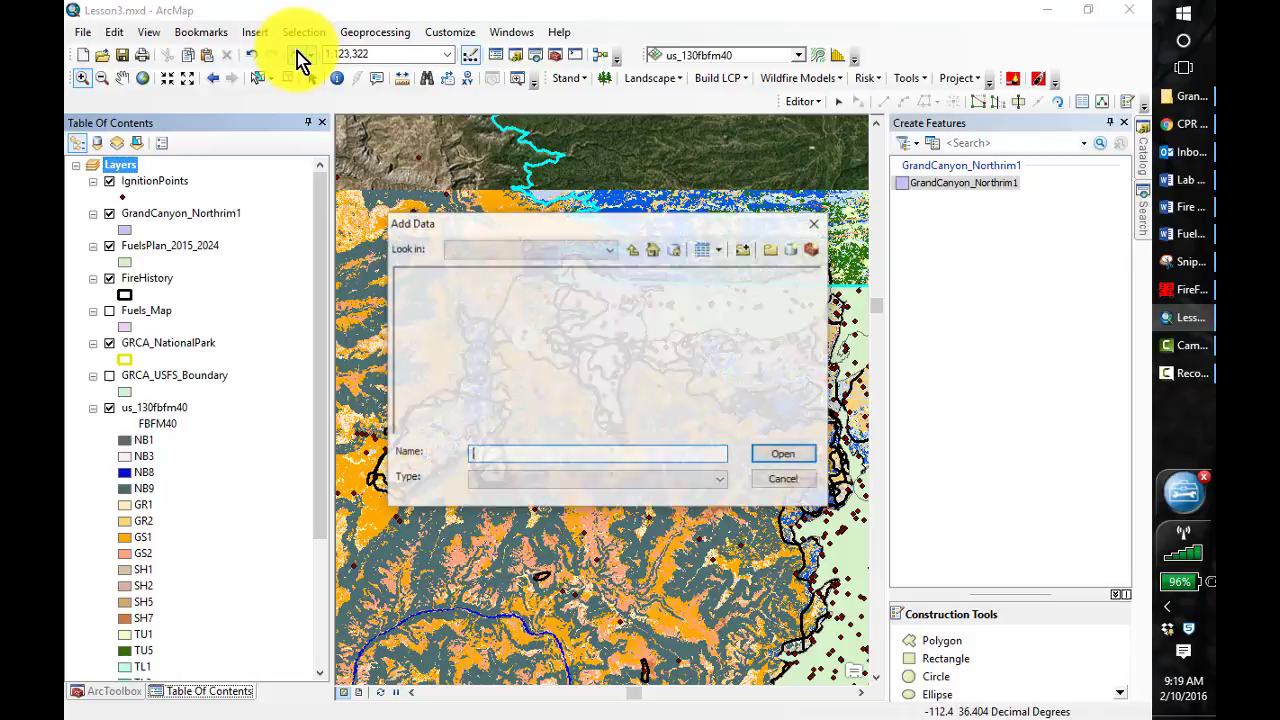
pyautogui.click(637, 251)
pyautogui.doubleClick(443, 397)
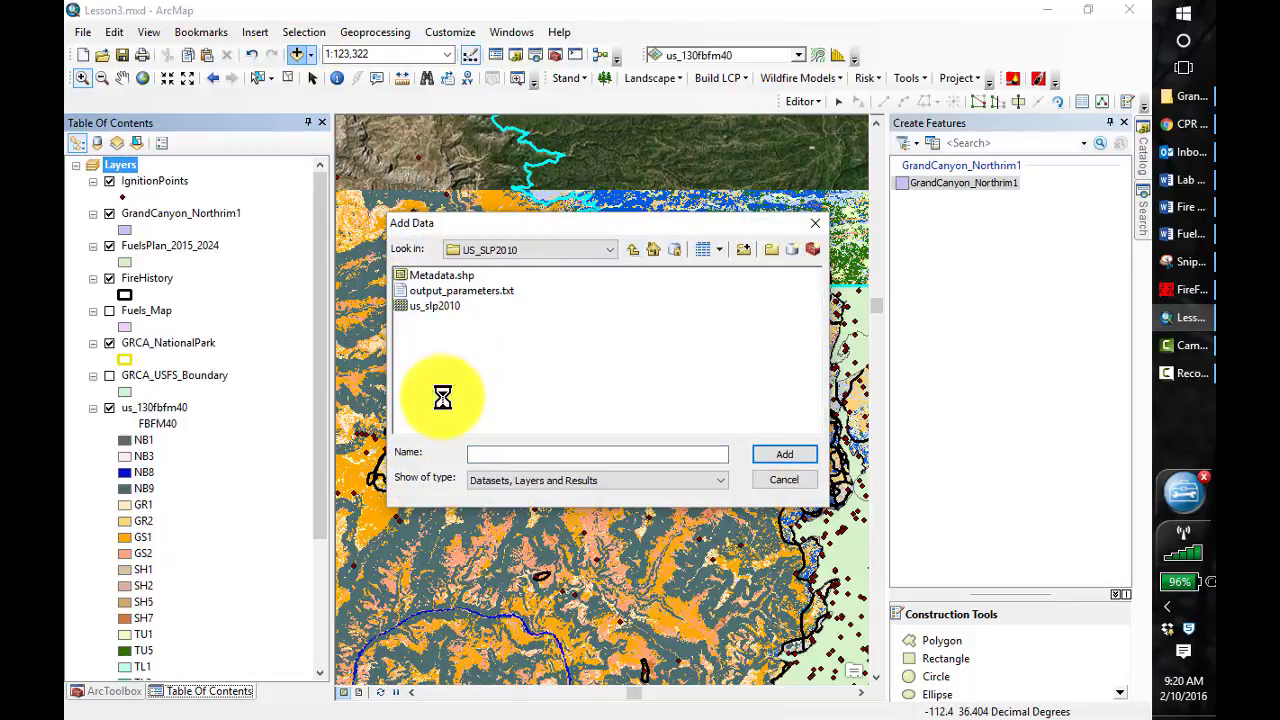
pyautogui.click(432, 306)
pyautogui.click(788, 457)
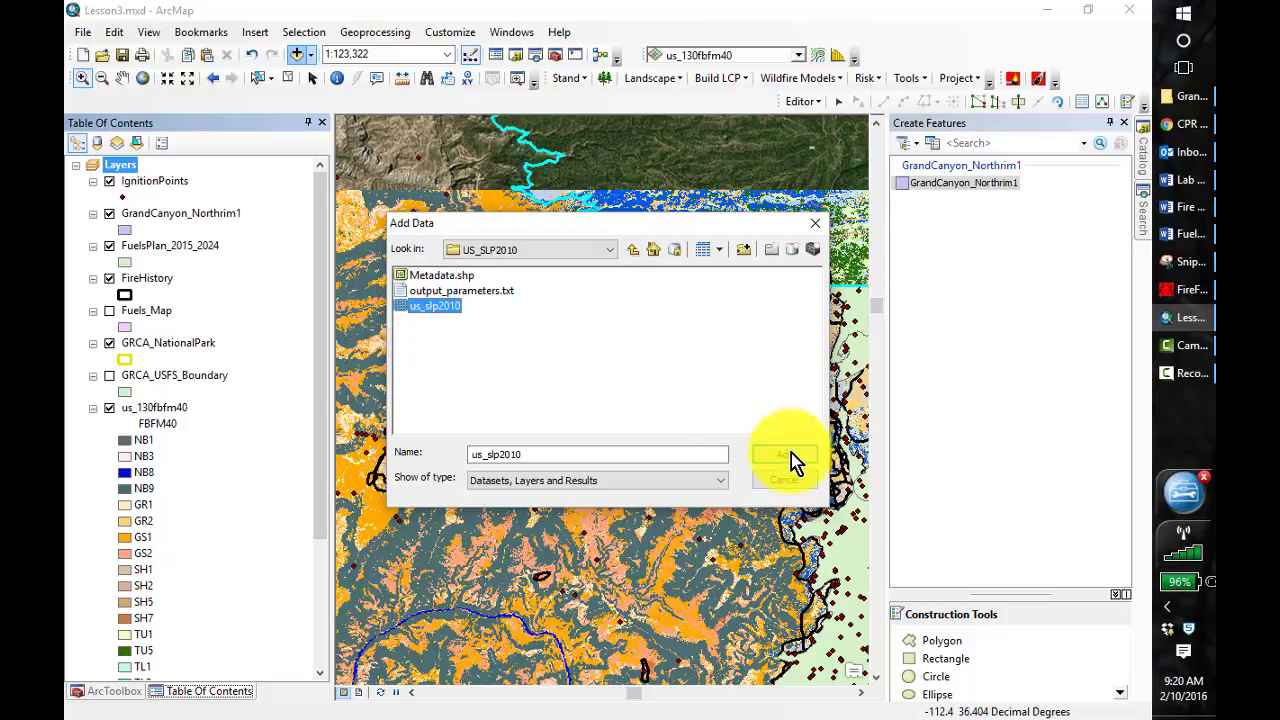
pyautogui.click(613, 343)
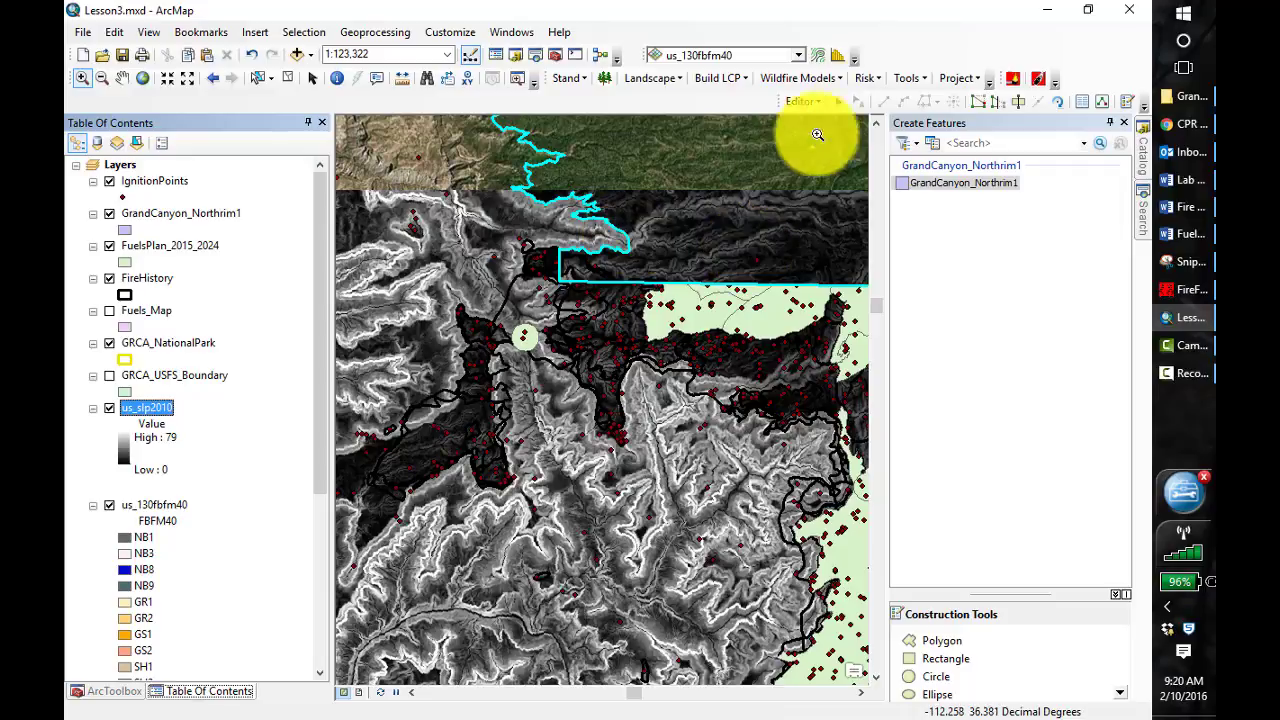
# Start a straight-segment GrandCanyon_Northrim1 polygon, placing vertices down the west side and along the south edge of the westernmost fire perimeters
pyautogui.click(941, 646)
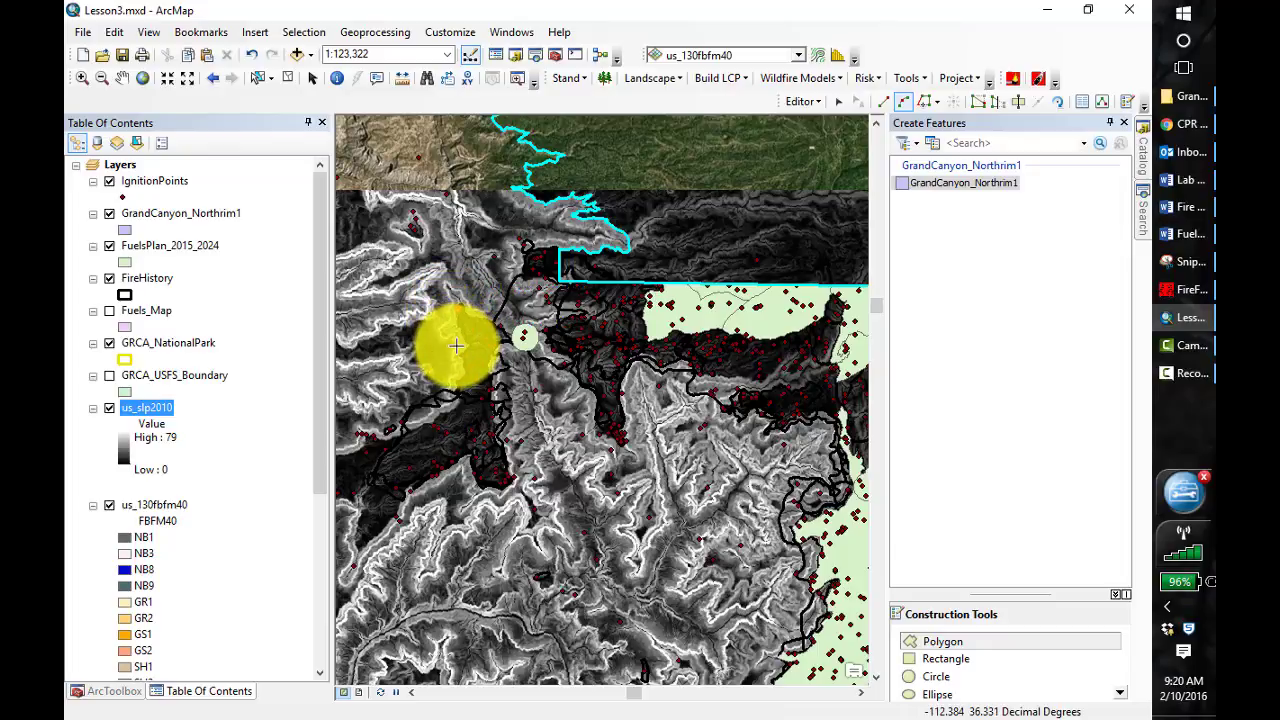
pyautogui.click(458, 310)
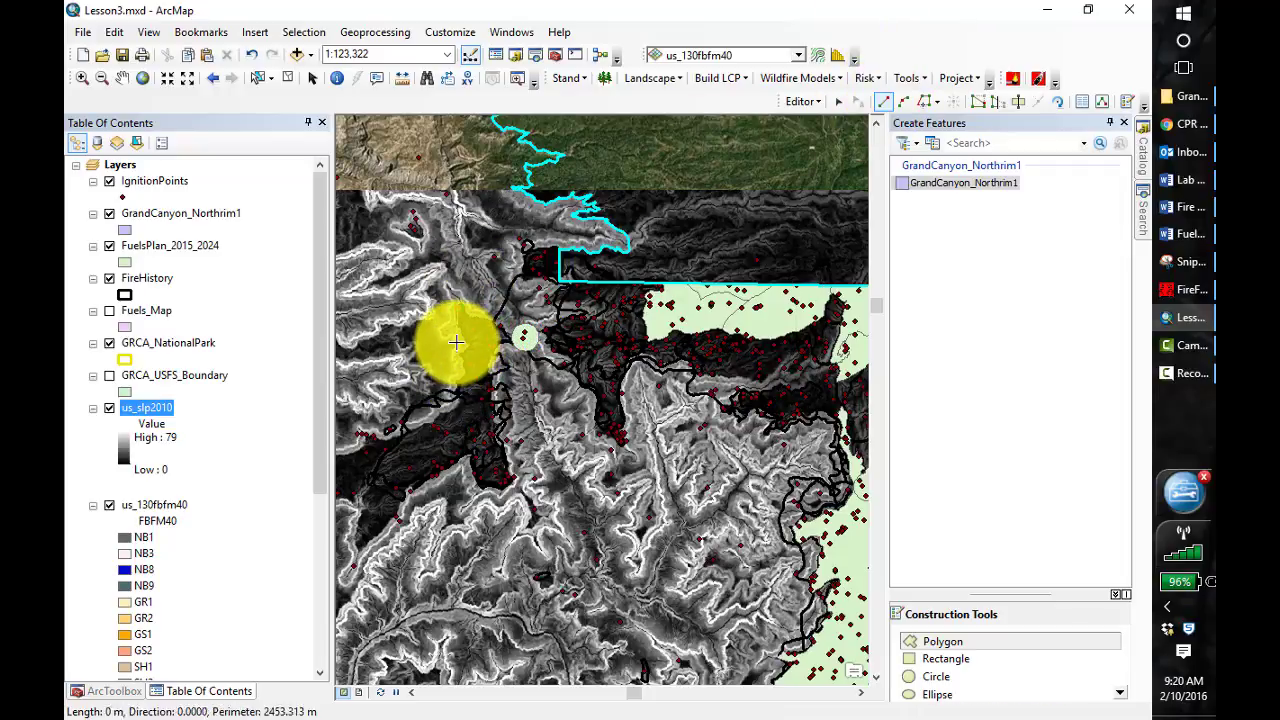
pyautogui.click(456, 343)
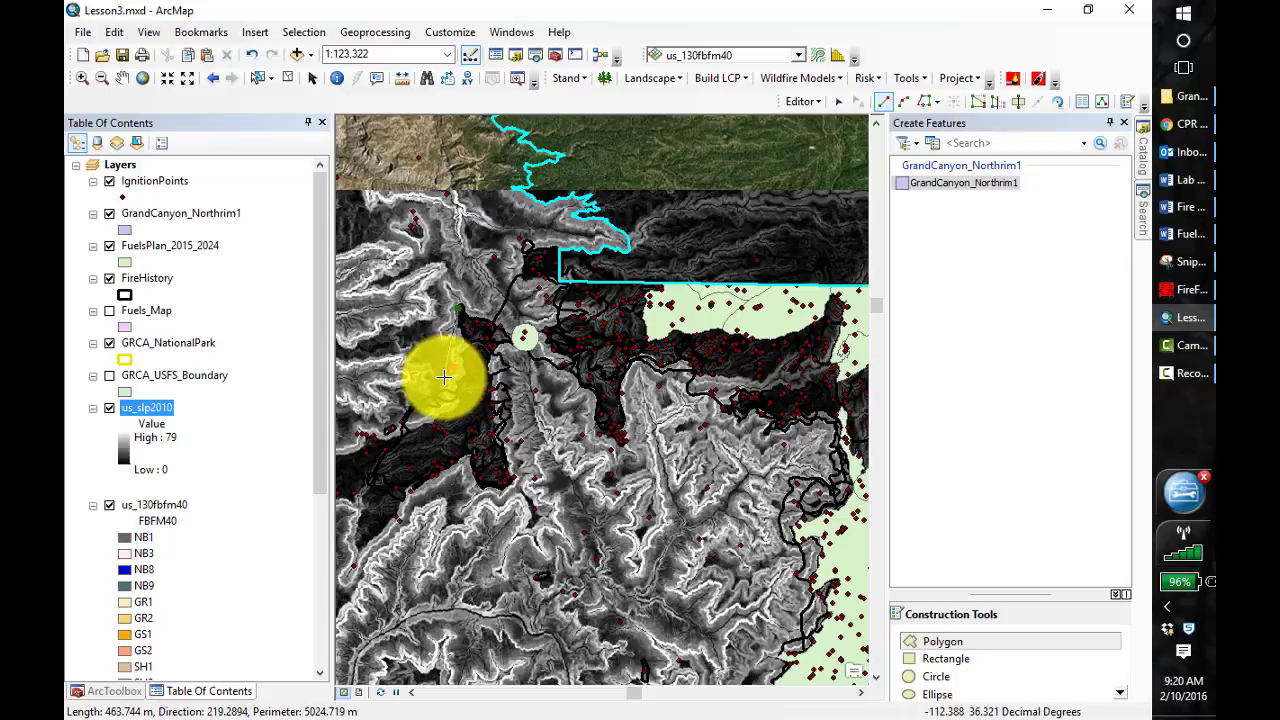
pyautogui.click(450, 388)
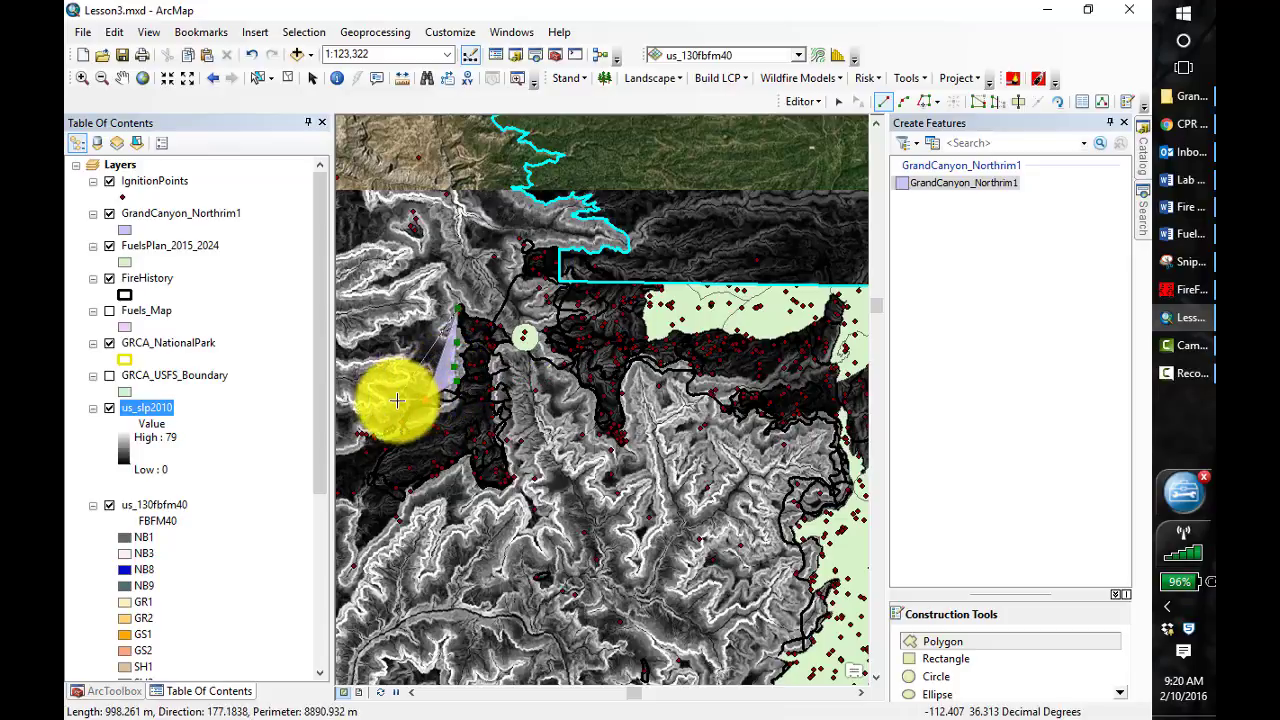
pyautogui.click(397, 410)
pyautogui.click(392, 427)
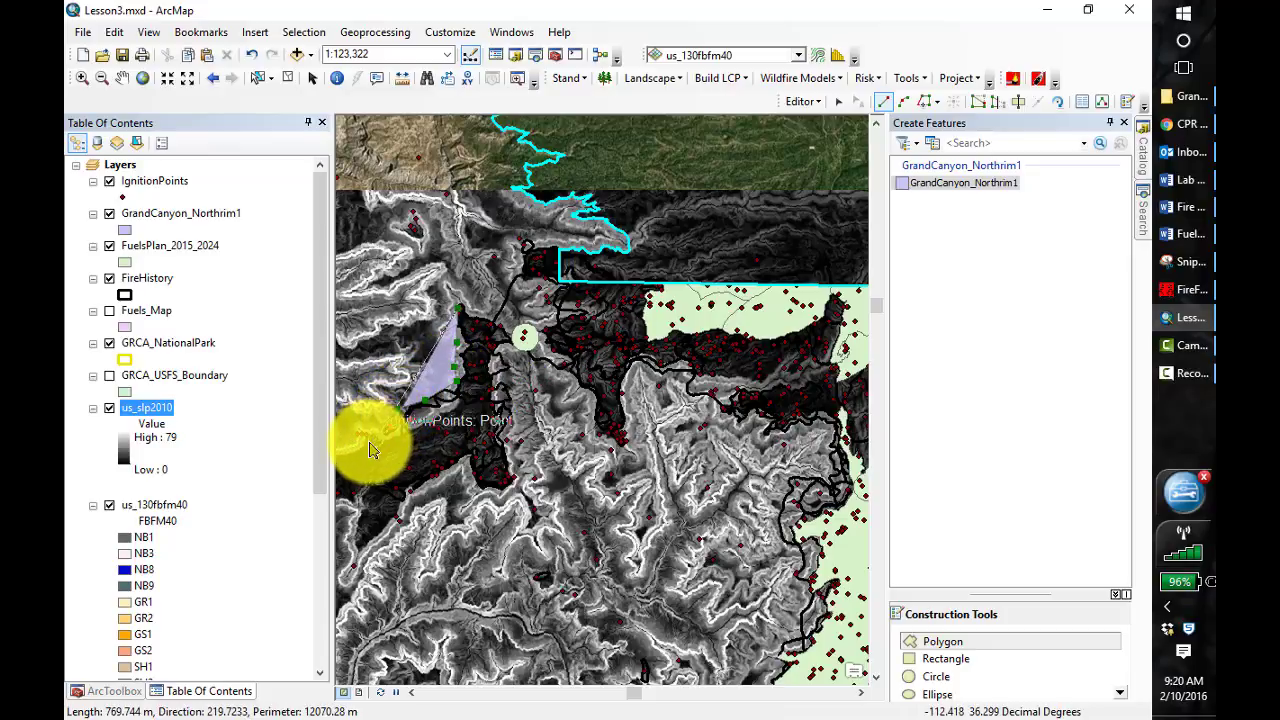
pyautogui.click(374, 442)
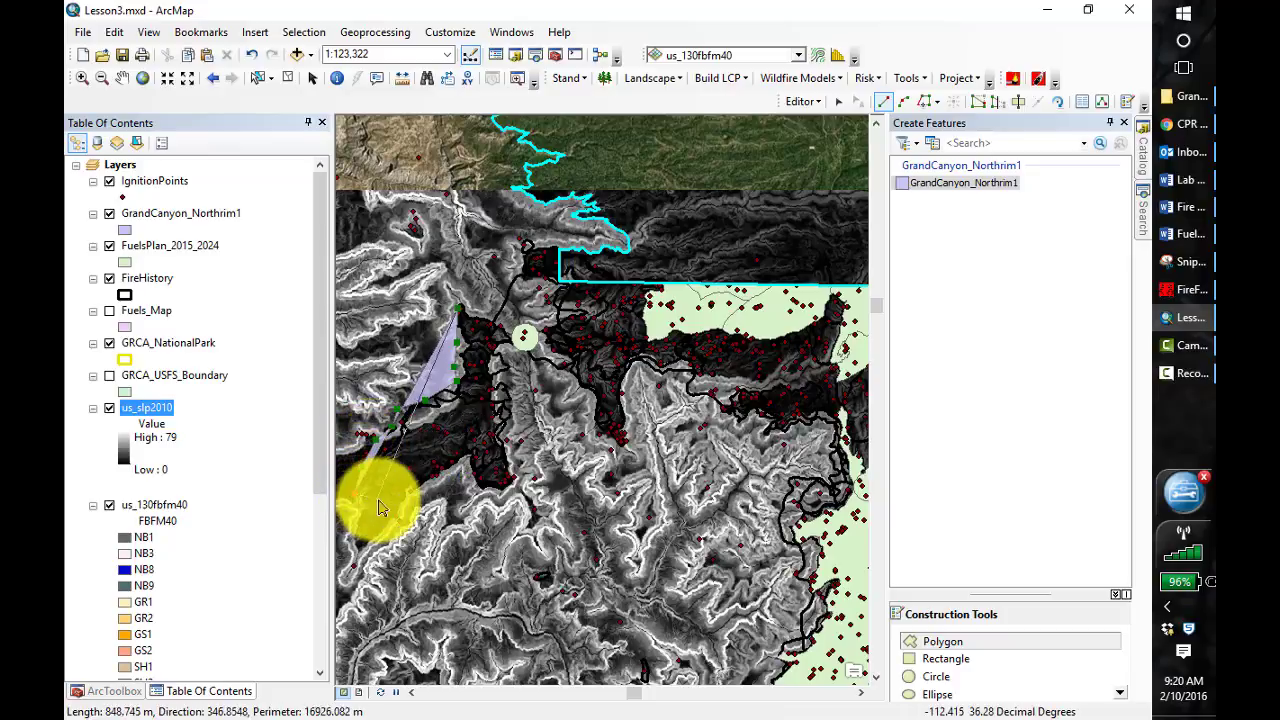
pyautogui.click(382, 502)
pyautogui.click(408, 514)
pyautogui.click(433, 498)
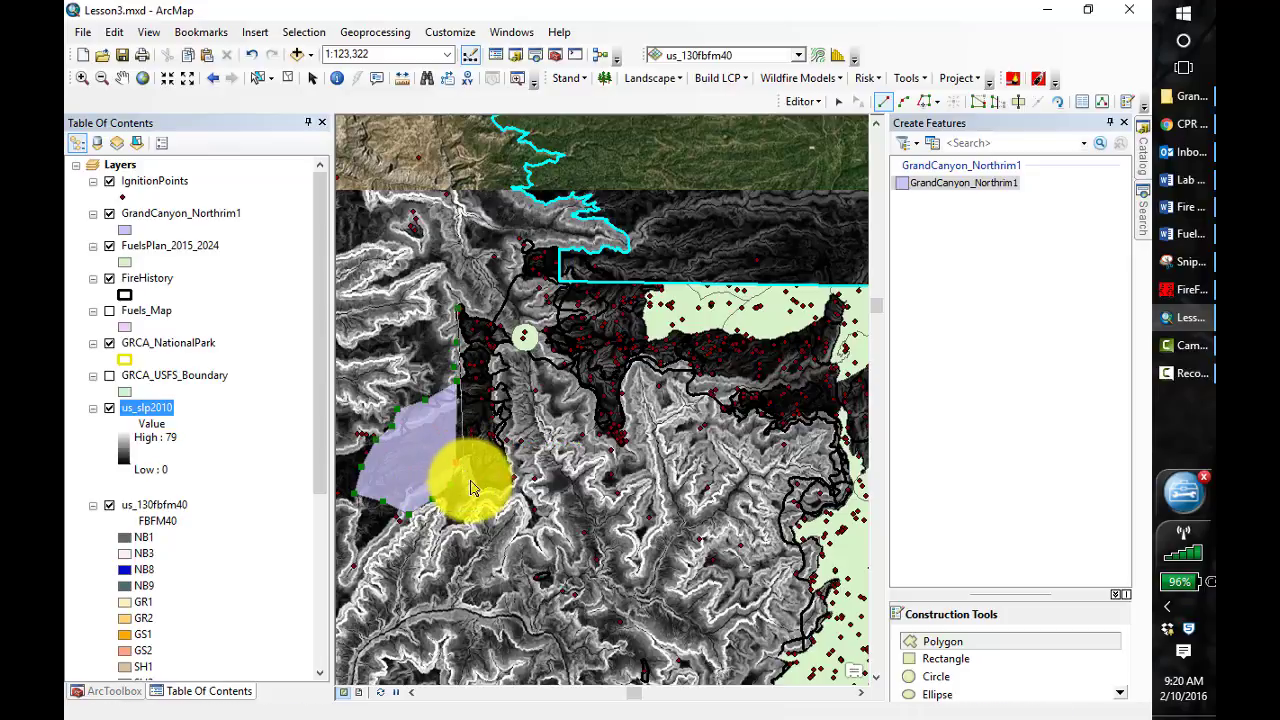
pyautogui.click(475, 494)
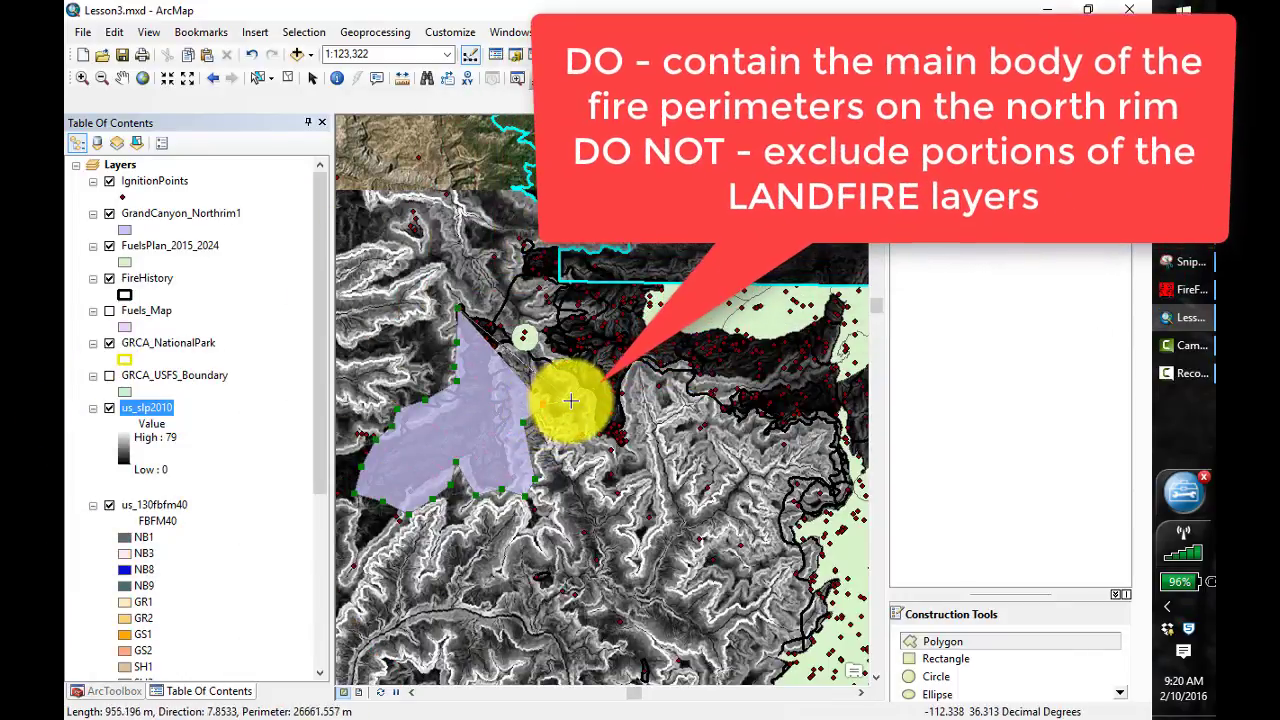
# Continue the GrandCanyon_Northrim1 polygon around the narrow southward tongue of fire perimeters, passing beneath its tip and starting up its east side
pyautogui.click(597, 397)
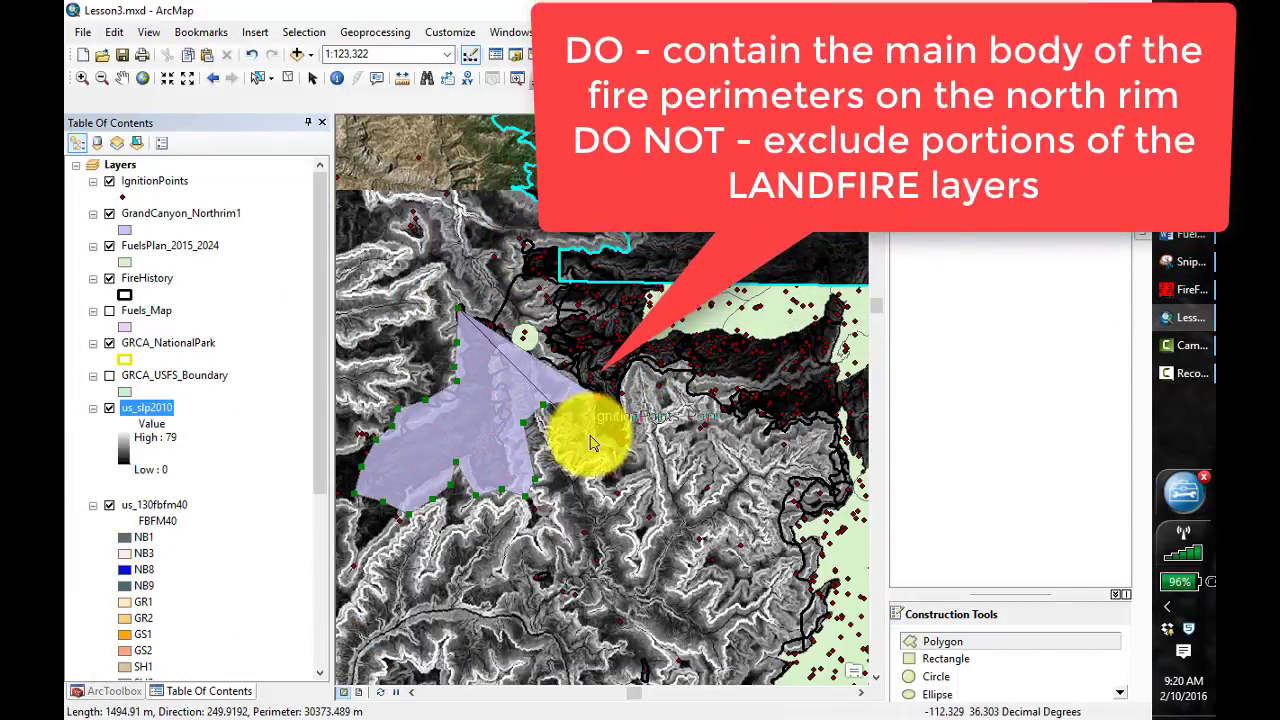
pyautogui.click(588, 438)
pyautogui.click(612, 450)
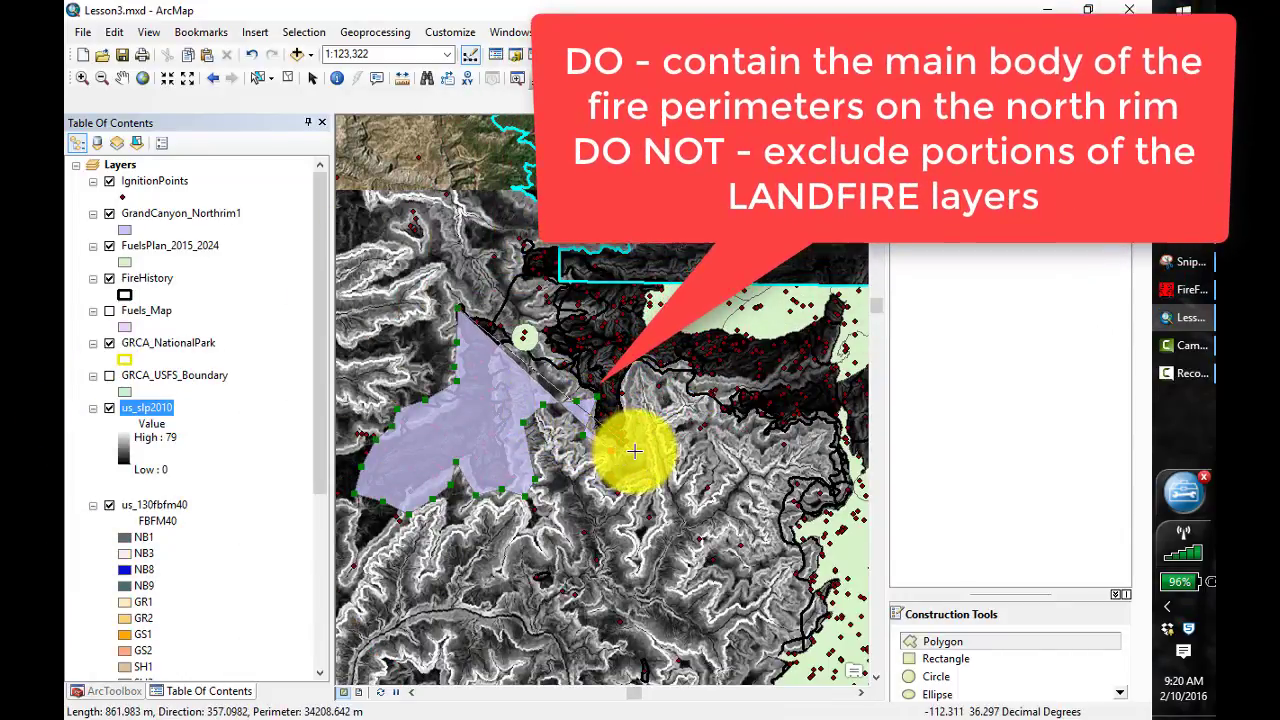
pyautogui.click(634, 450)
pyautogui.click(634, 420)
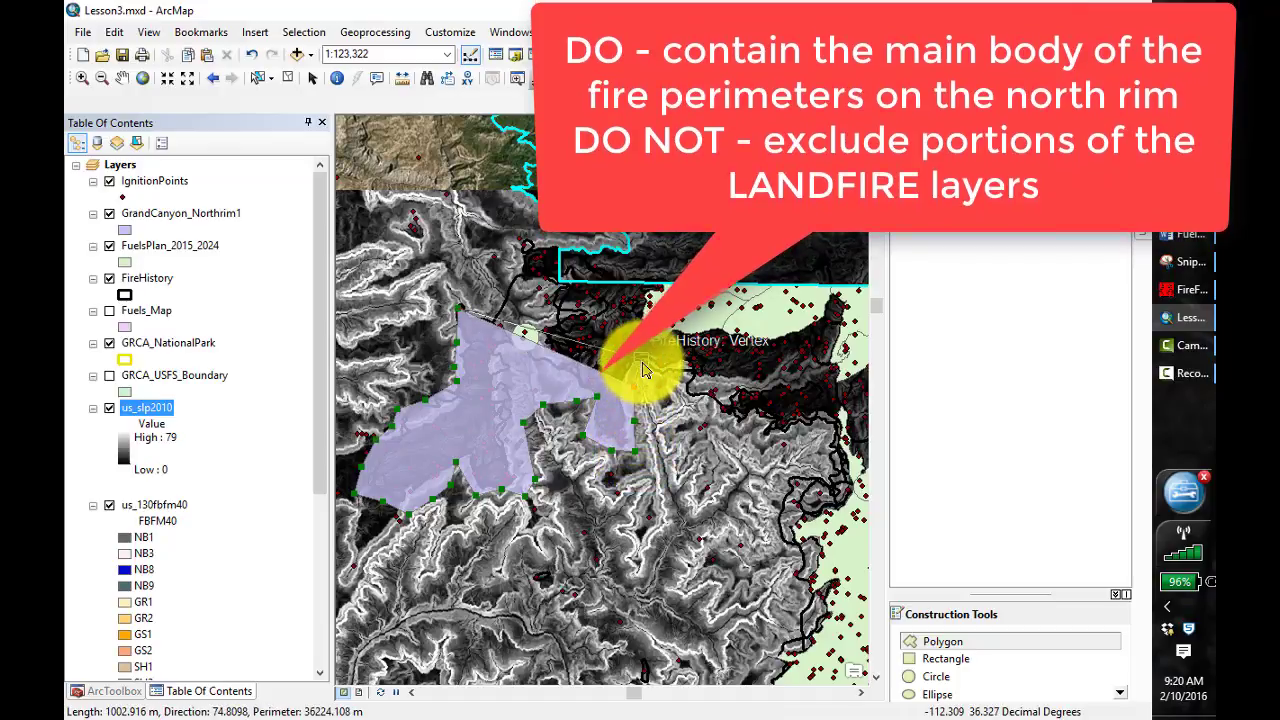
# Extend the polygon boundary from the top of the inlet eastward along the perimeters' southern edge to the next canyon head
pyautogui.click(653, 374)
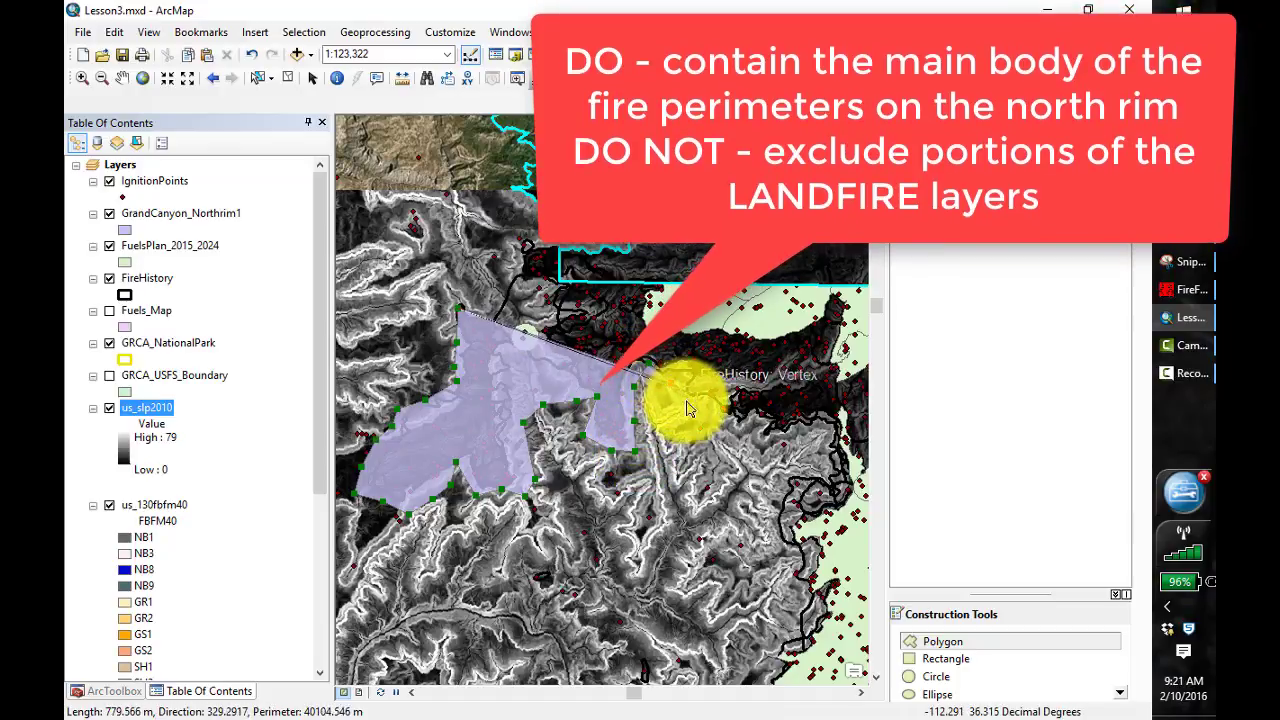
pyautogui.click(747, 437)
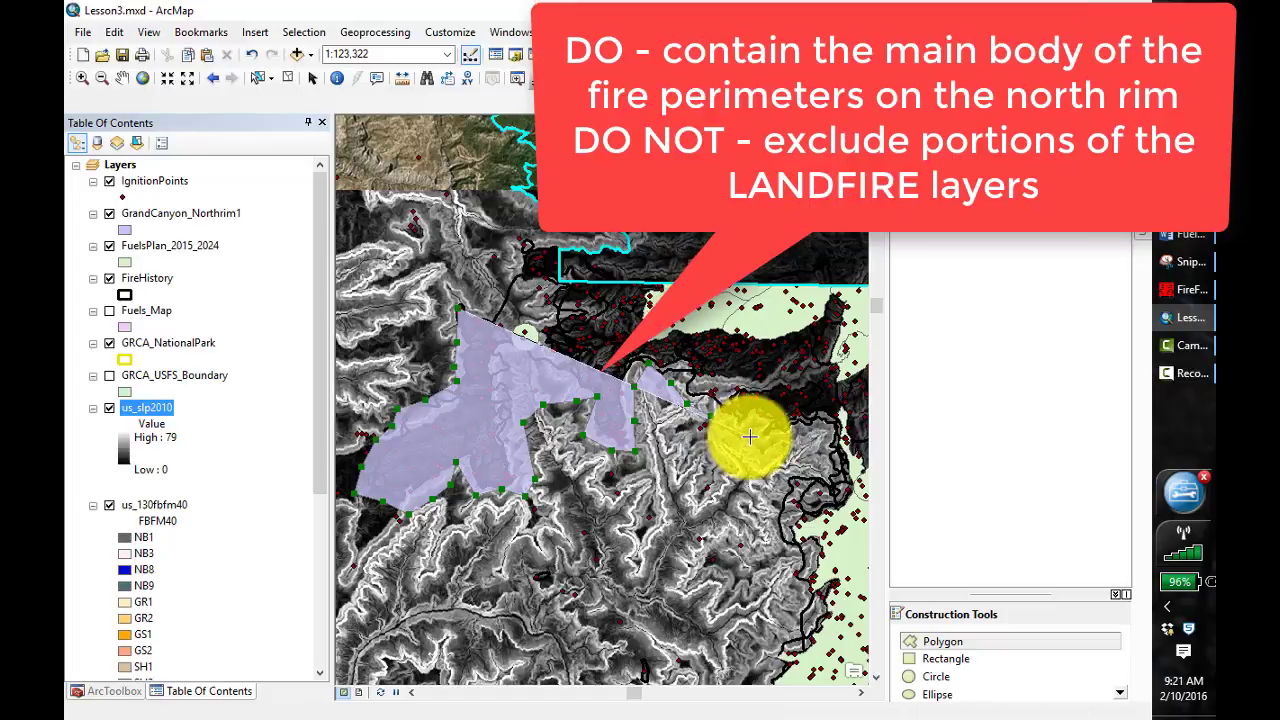
pyautogui.click(832, 426)
# Trace the polygon boundary southward along the west side of the looped fire perimeters bordering the green FuelsPlan peninsula
pyautogui.click(778, 469)
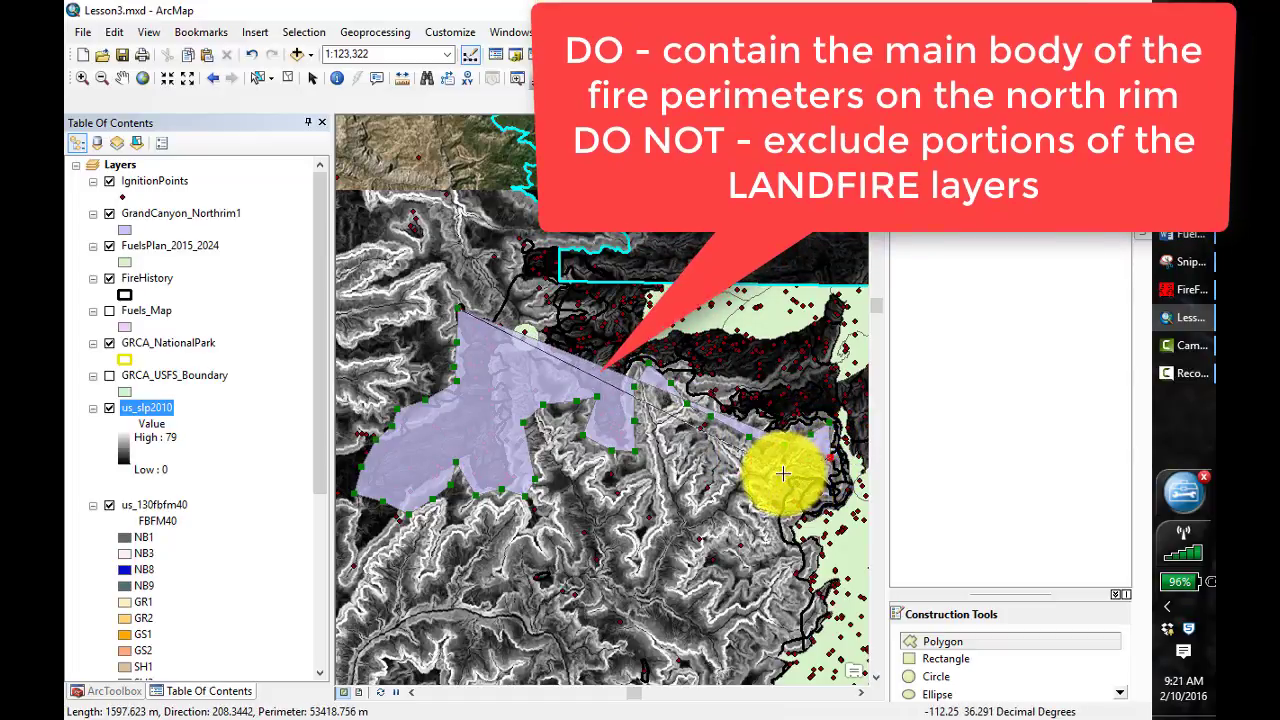
pyautogui.click(778, 547)
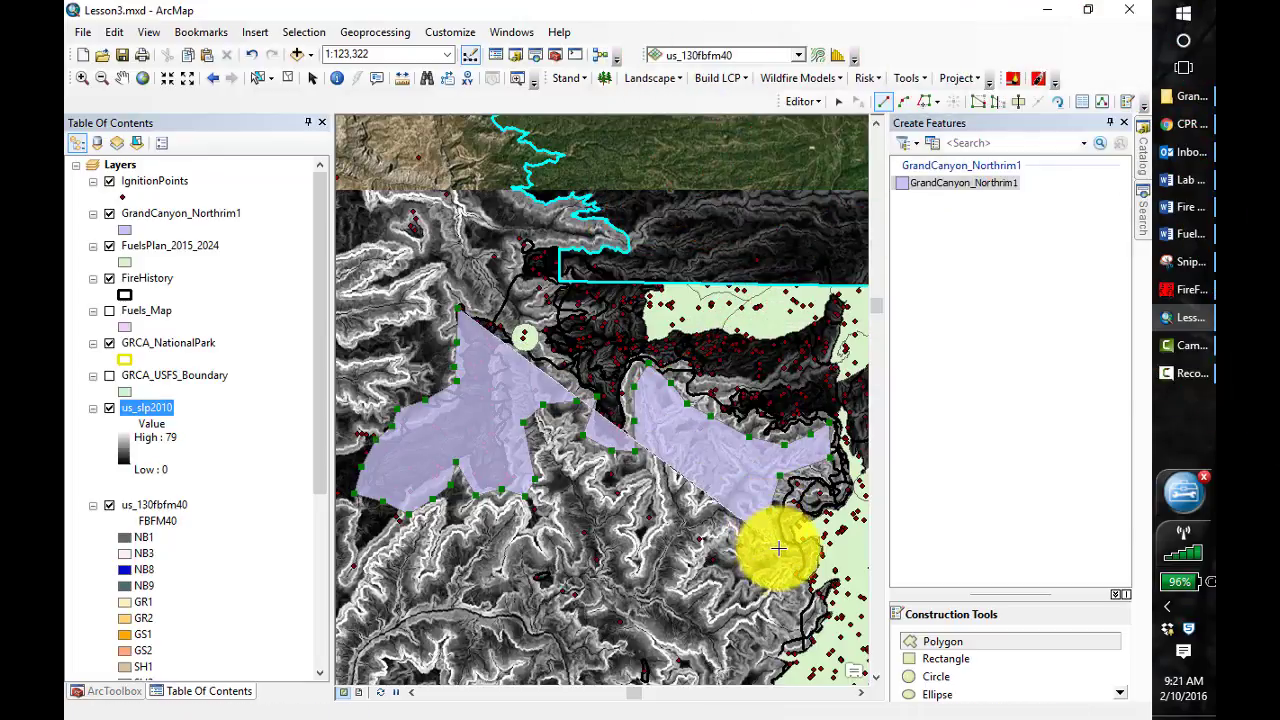
pyautogui.click(788, 568)
pyautogui.click(797, 604)
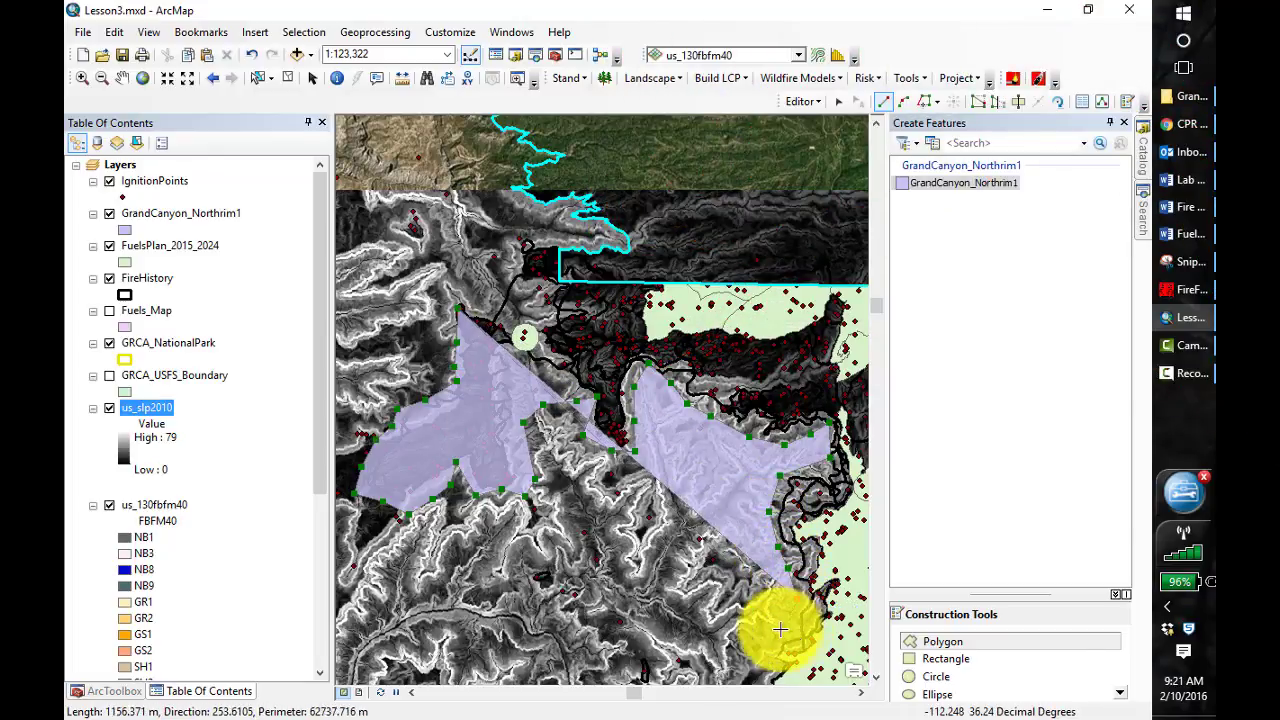
pyautogui.click(777, 623)
pyautogui.click(760, 652)
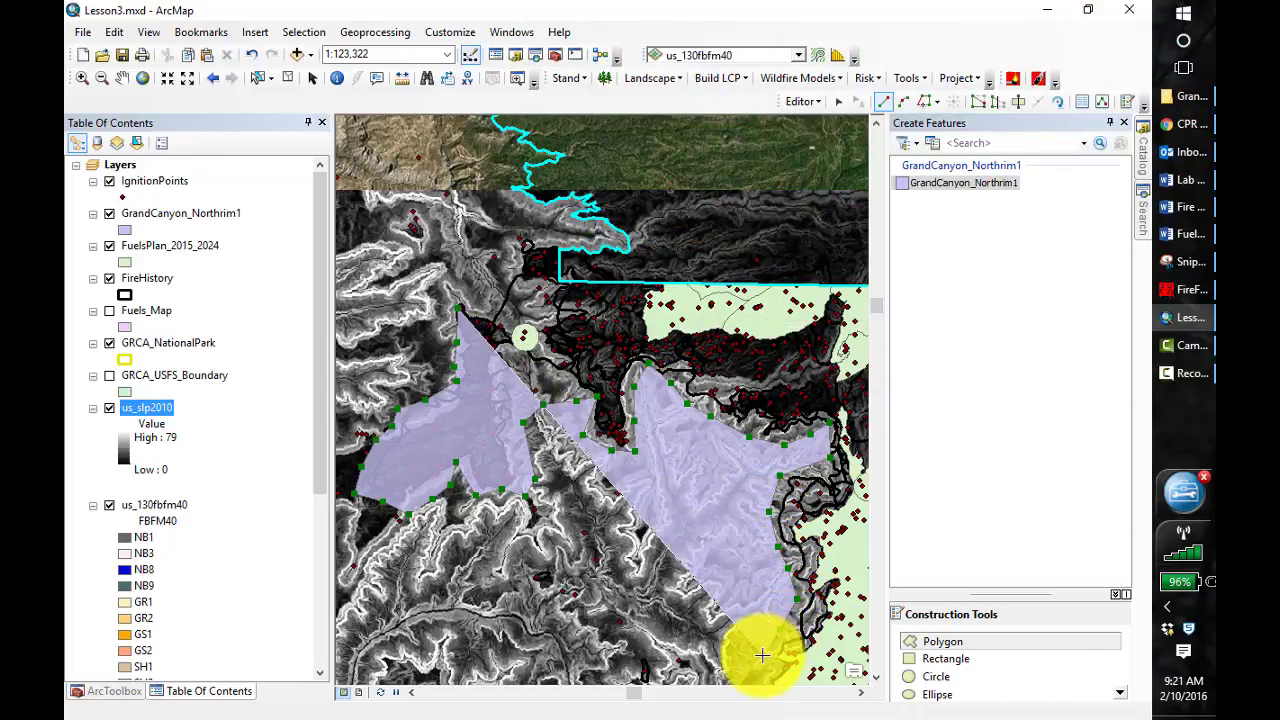
# Resume the polygon sketch and continue its boundary down the west edge to just beyond the FuelsPlan peninsula's southwestern tip
pyautogui.click(121, 78)
pyautogui.moveTo(600, 591); pyautogui.dragTo(455, 267)
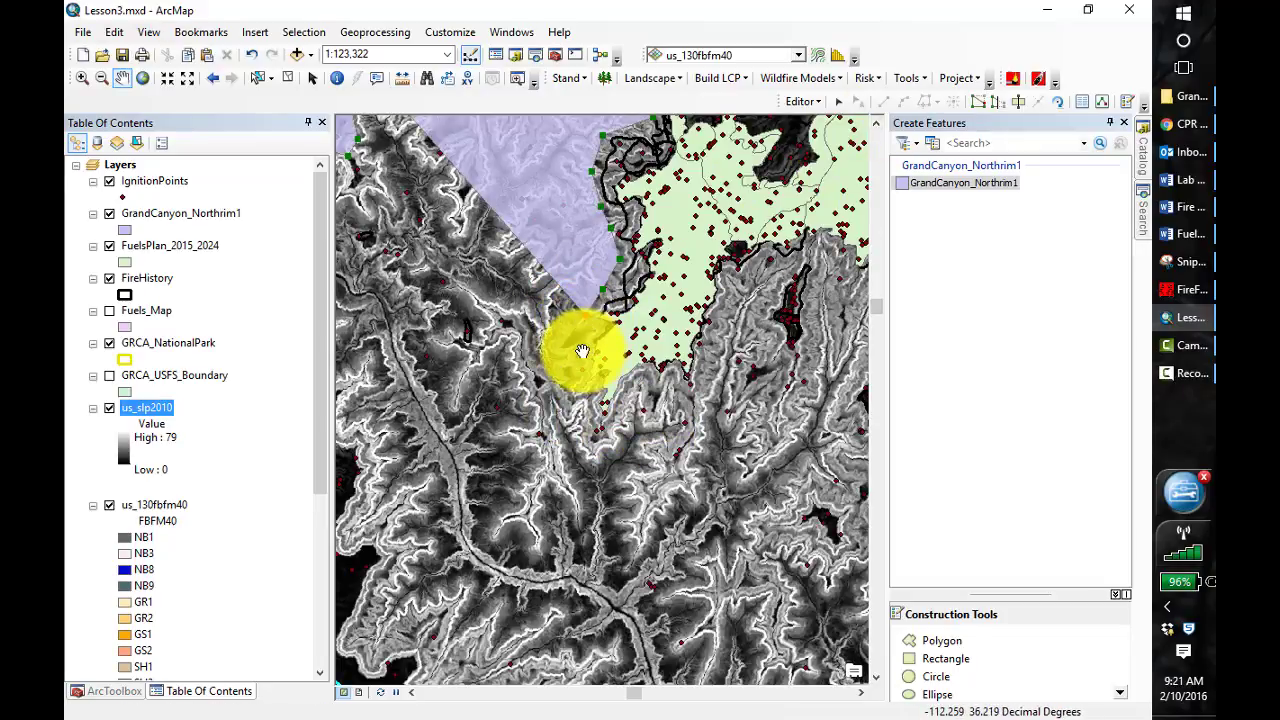
pyautogui.scroll(1, 582, 350)
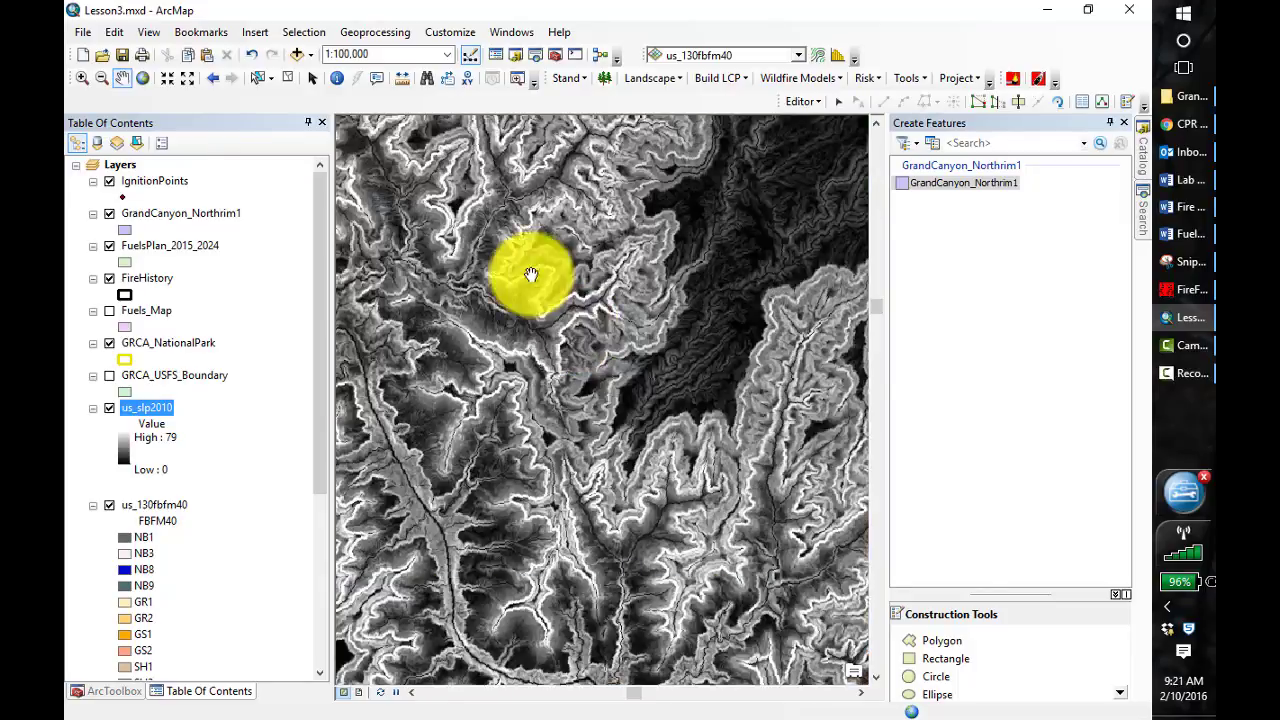
pyautogui.click(938, 638)
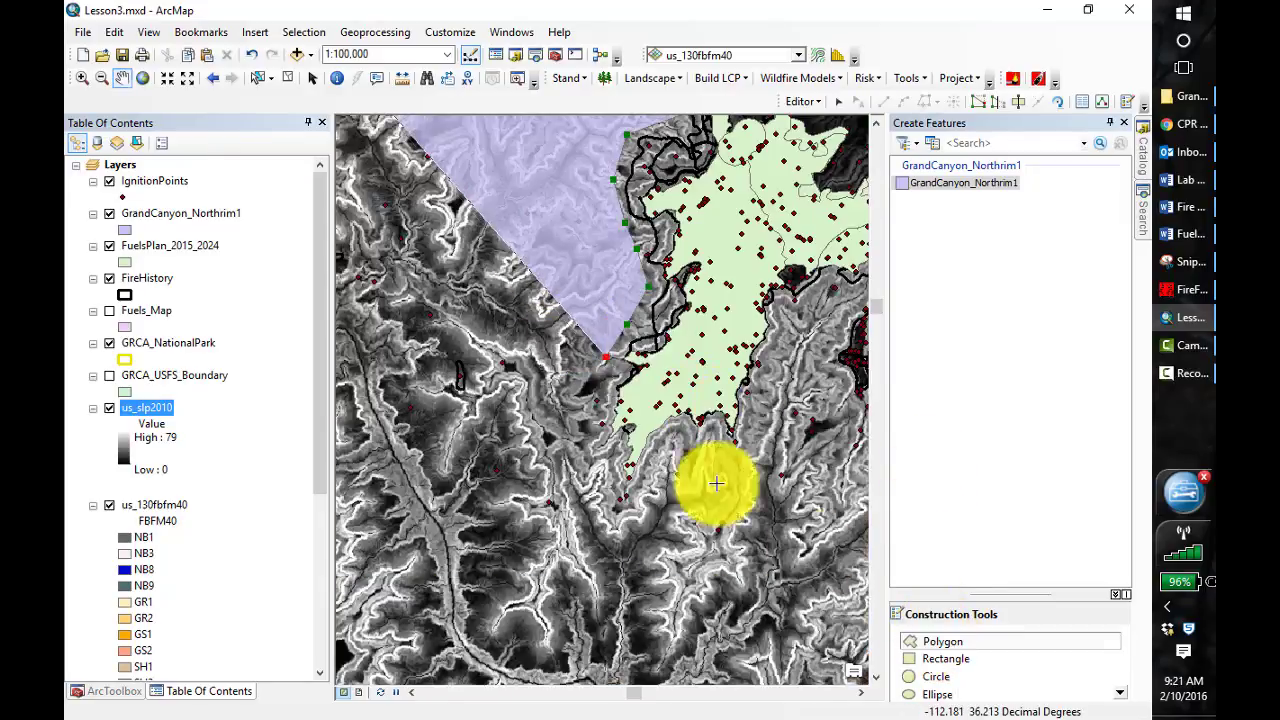
pyautogui.click(606, 357)
pyautogui.click(602, 424)
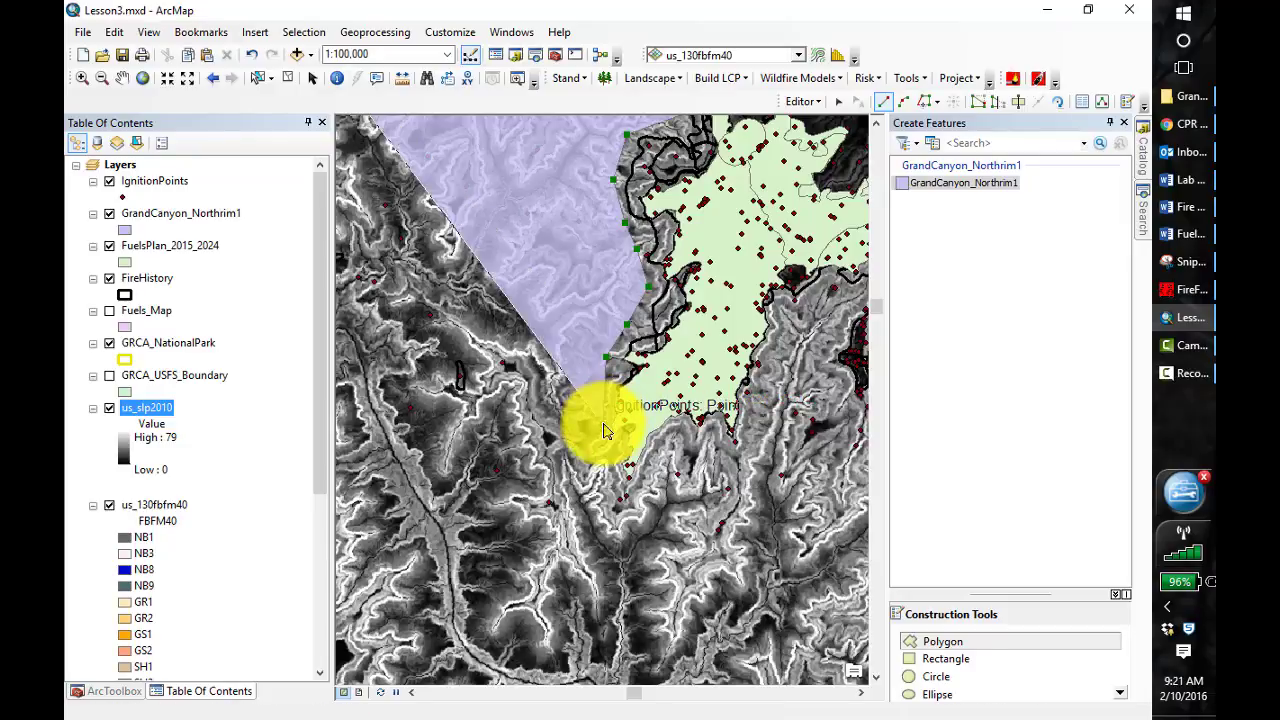
pyautogui.click(611, 448)
pyautogui.click(620, 500)
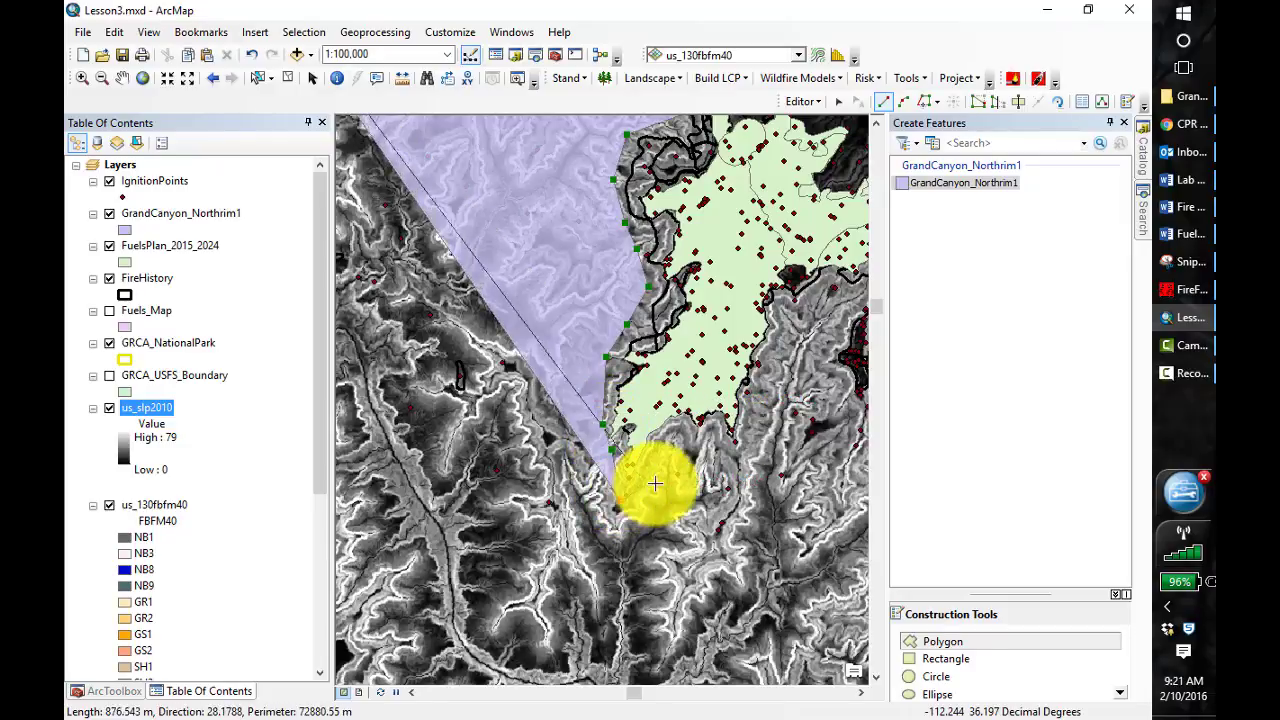
# Wrap the polygon boundary around the south end of the FuelsPlan peninsula and up its east side to the adjoining canyon
pyautogui.click(660, 485)
pyautogui.click(674, 439)
pyautogui.click(711, 449)
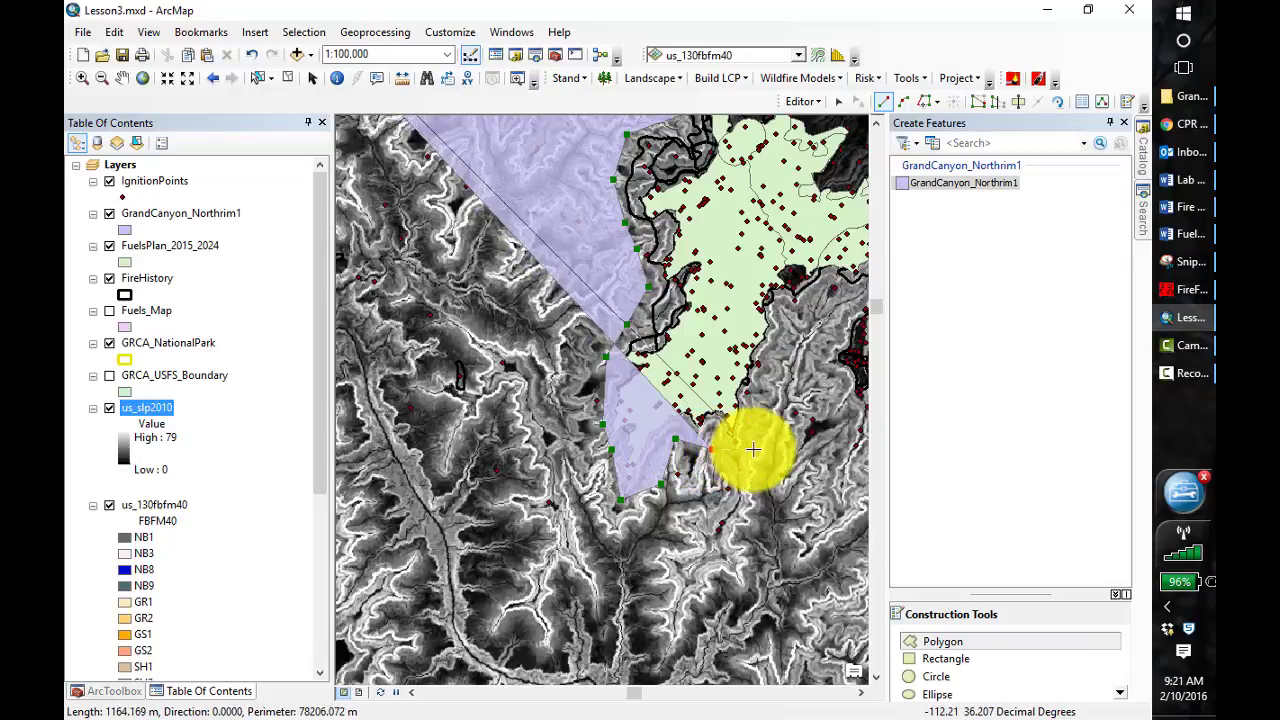
pyautogui.click(754, 450)
pyautogui.click(769, 389)
pyautogui.click(779, 332)
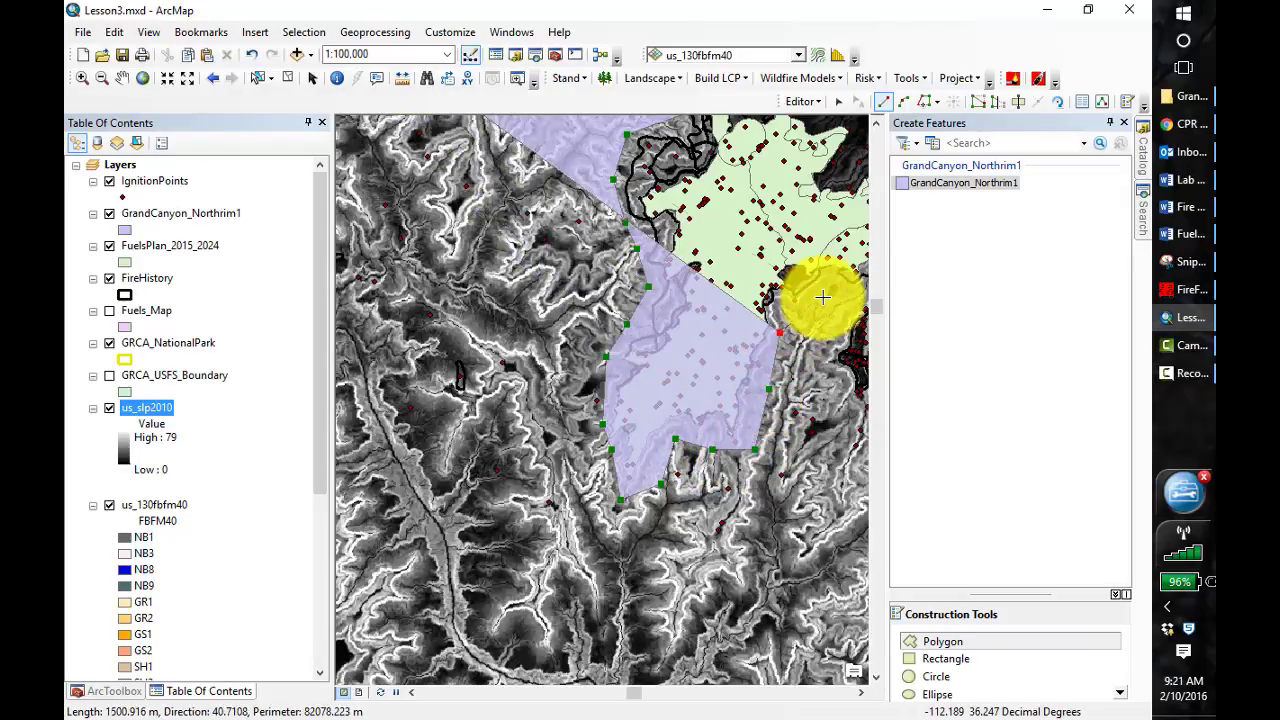
pyautogui.click(822, 293)
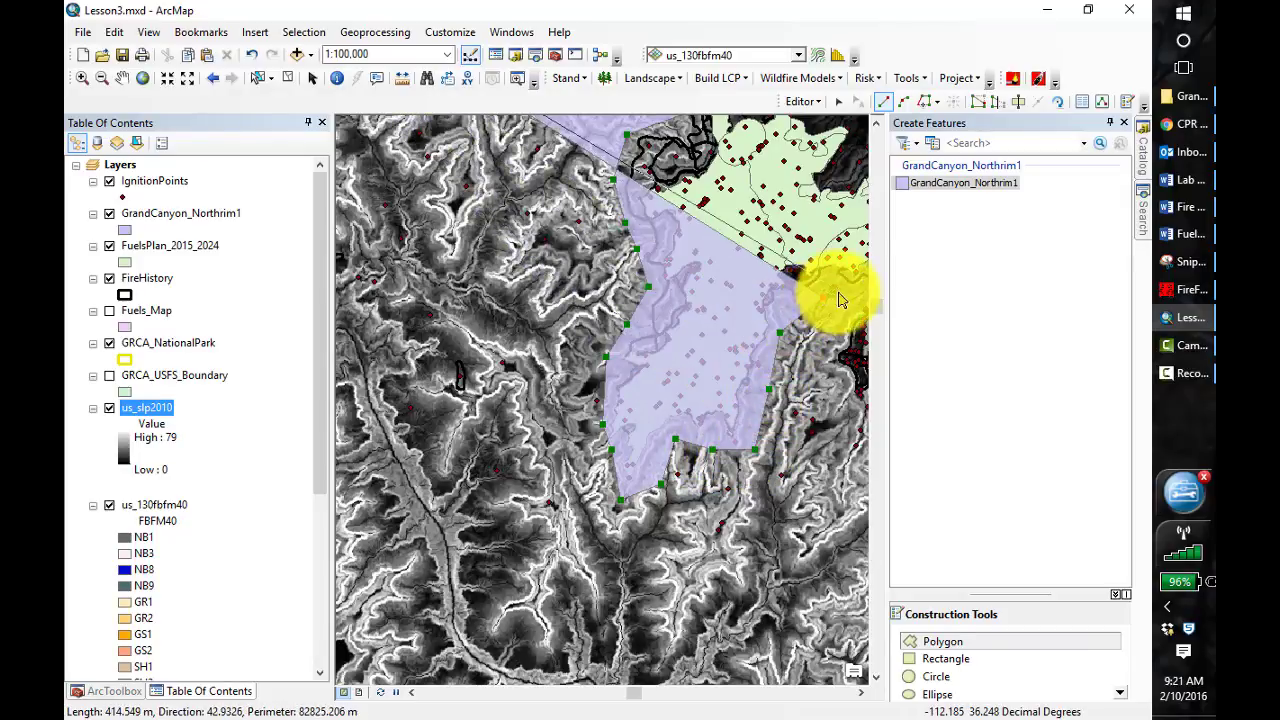
# Resume the polygon sketch farther east and carry its boundary across the canyon heads just below the rim
pyautogui.click(121, 78)
pyautogui.moveTo(777, 471)
pyautogui.mouseDown()
pyautogui.moveTo(614, 420)
pyautogui.moveTo(471, 354)
pyautogui.moveTo(408, 354)
pyautogui.mouseUp()
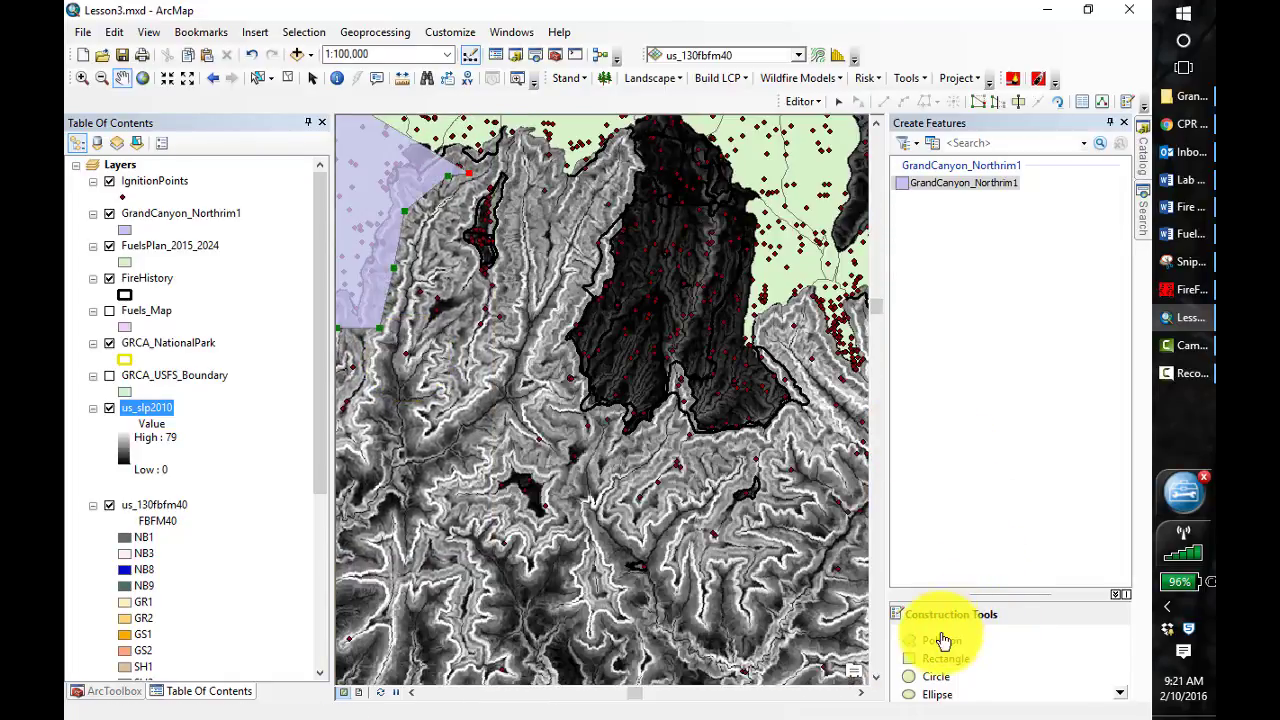
pyautogui.click(940, 644)
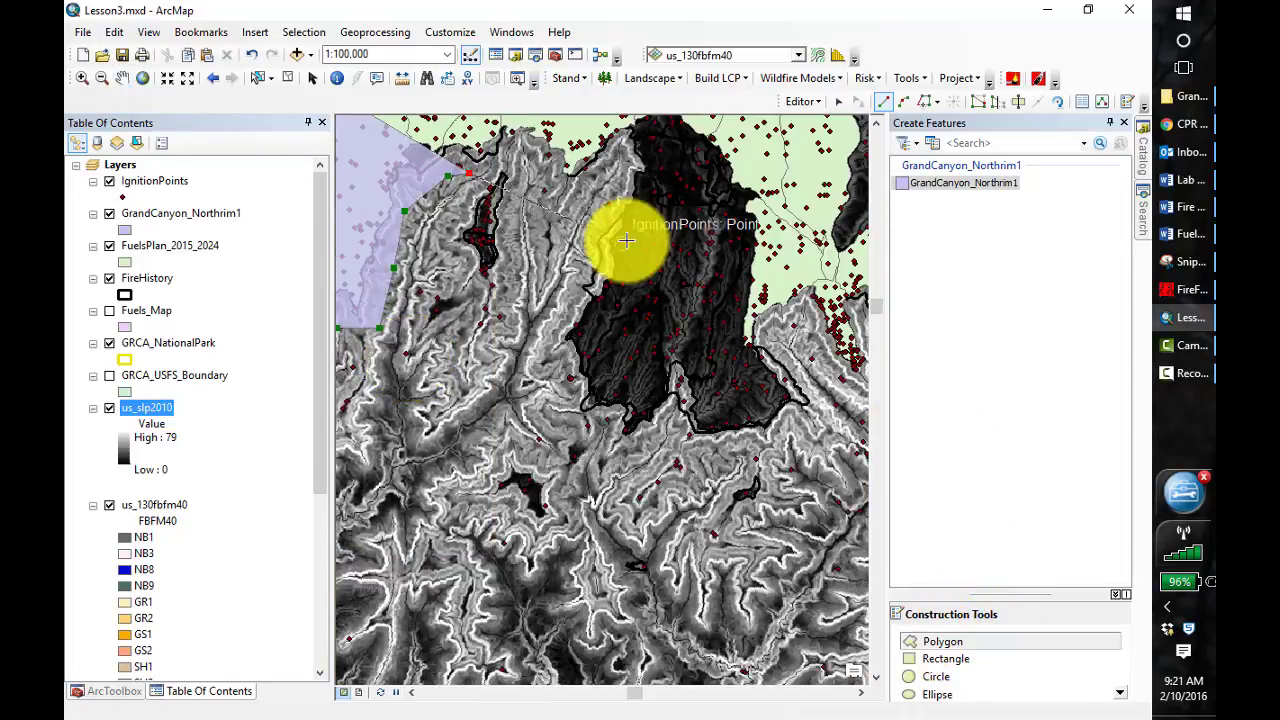
pyautogui.click(538, 154)
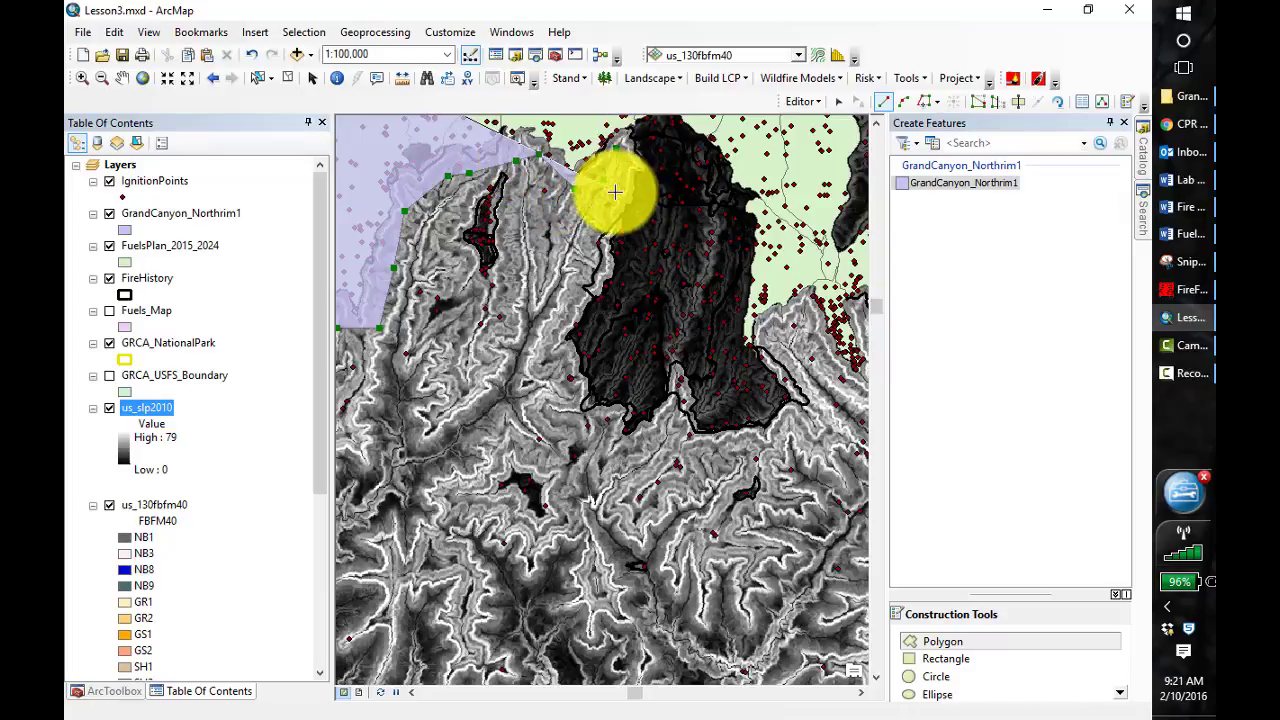
# Trace the polygon boundary southward just outside the west edge of the large dark burned plateau
pyautogui.click(585, 232)
pyautogui.click(572, 282)
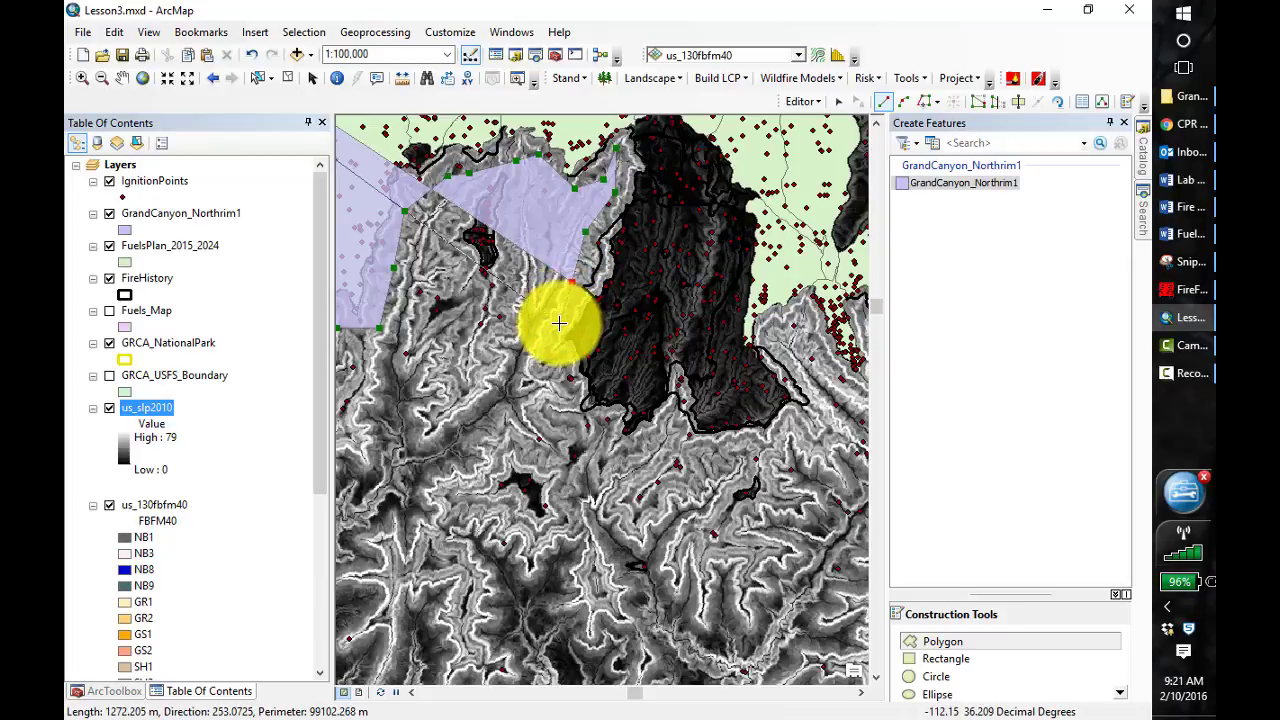
pyautogui.click(559, 322)
pyautogui.click(557, 361)
pyautogui.click(572, 403)
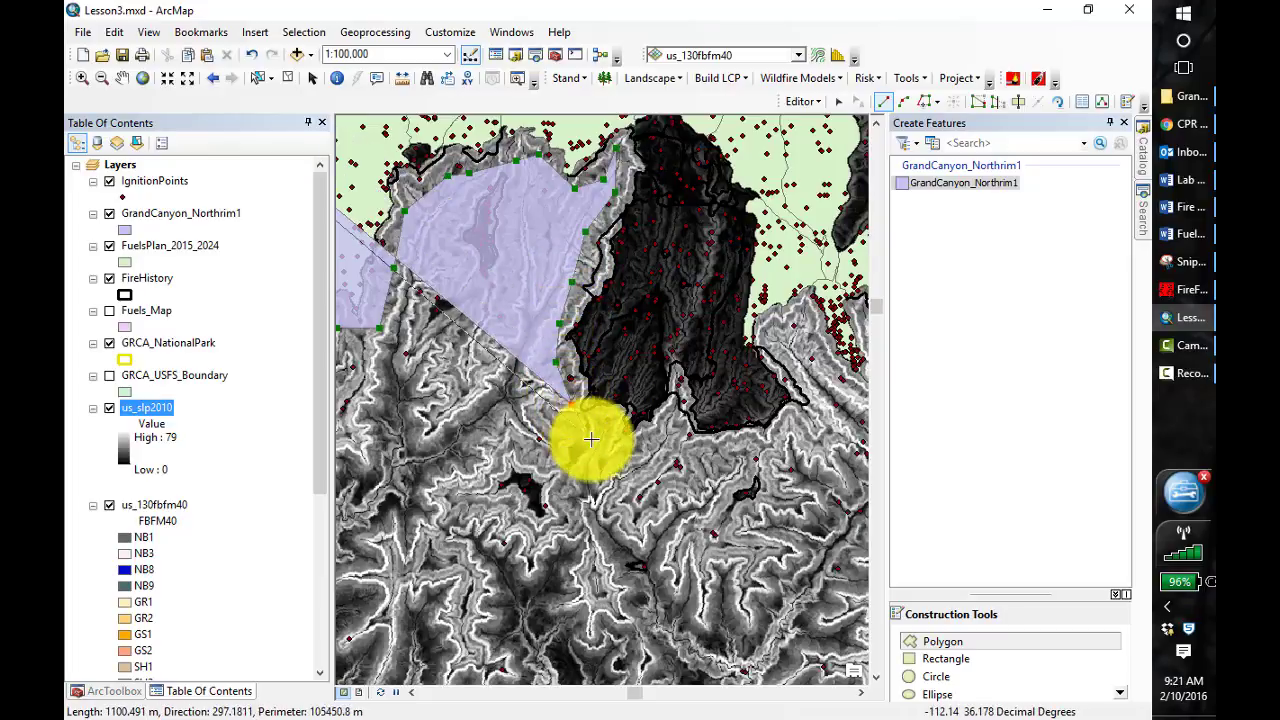
# Continue the polygon boundary eastward beneath the large burned plateau, following its southern fire perimeter to beyond the southeast corner
pyautogui.click(593, 440)
pyautogui.click(660, 460)
pyautogui.click(669, 430)
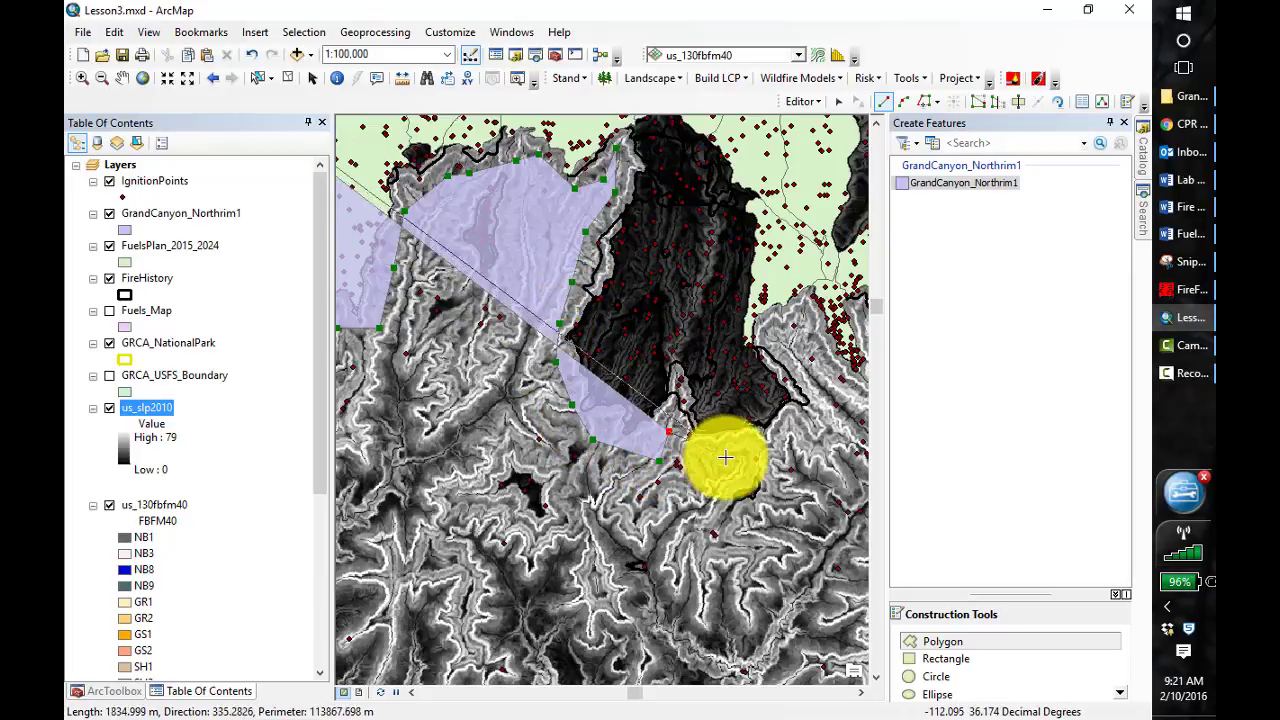
pyautogui.click(726, 457)
pyautogui.click(771, 449)
pyautogui.click(791, 423)
pyautogui.click(838, 411)
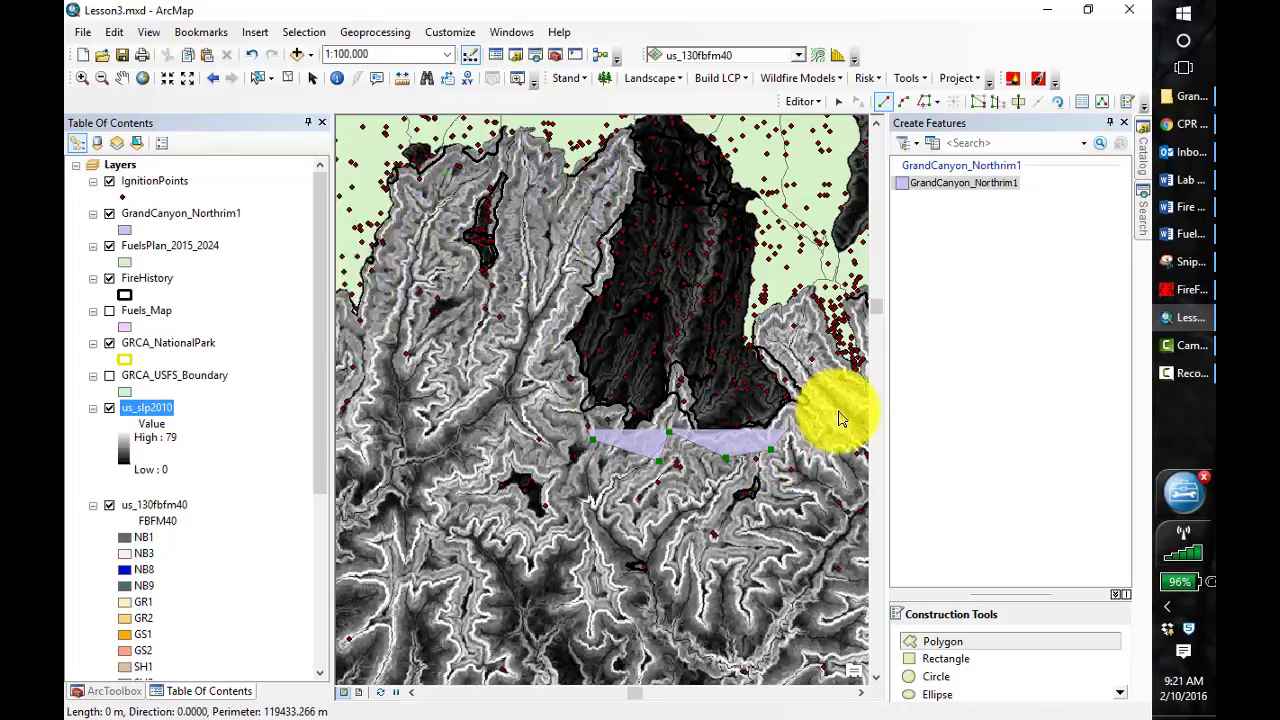
# Bring the polygon boundary up the plateau's east side, around the small canyon head, and down beside the dense ignition point cluster
pyautogui.click(796, 308)
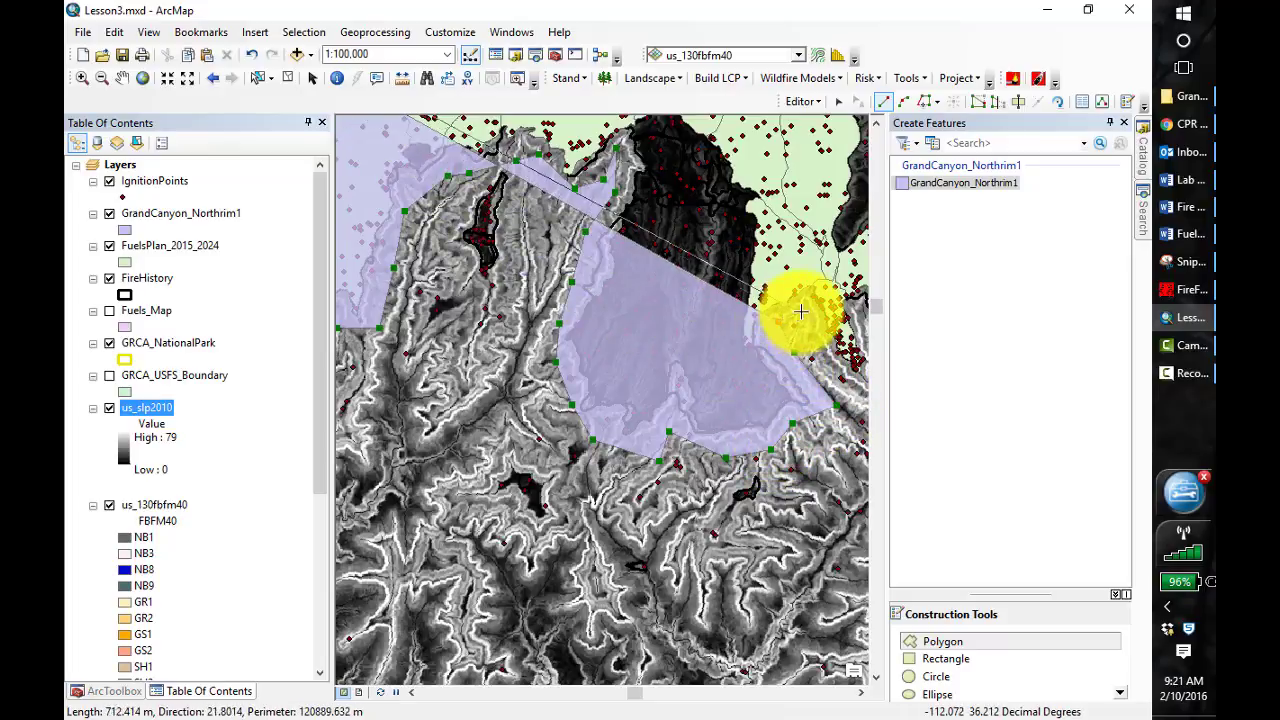
pyautogui.click(820, 337)
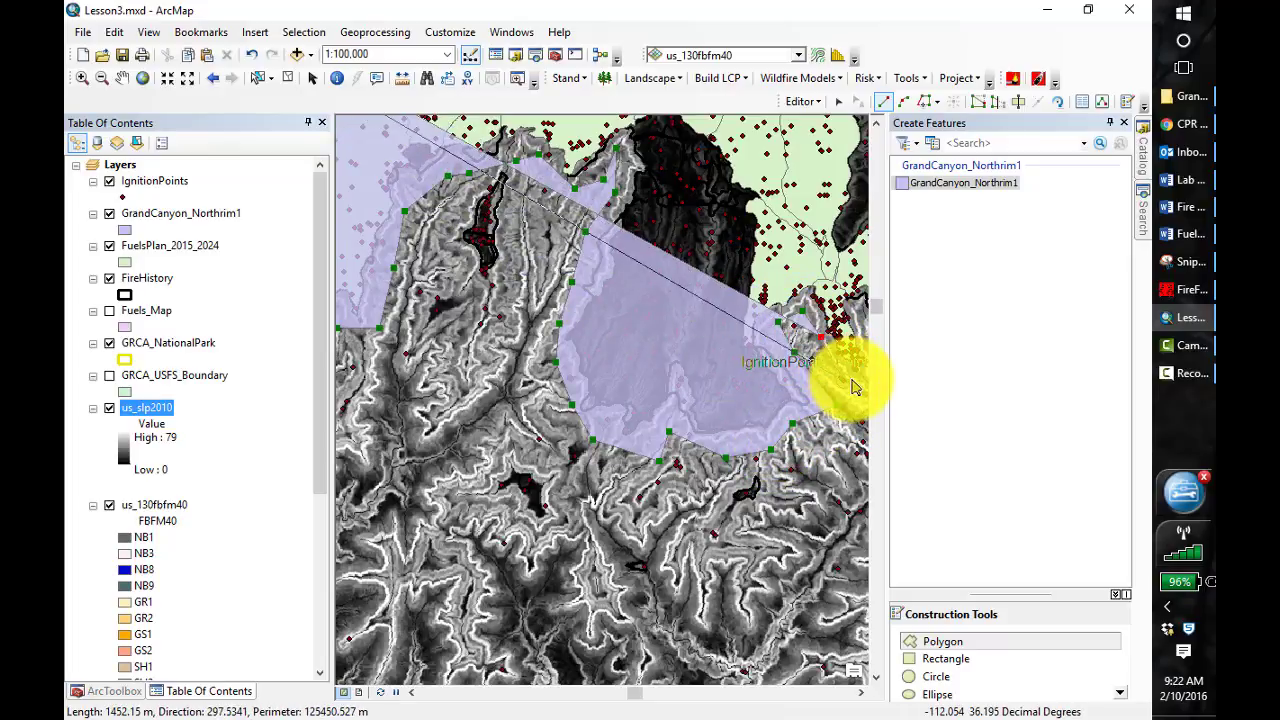
pyautogui.click(850, 381)
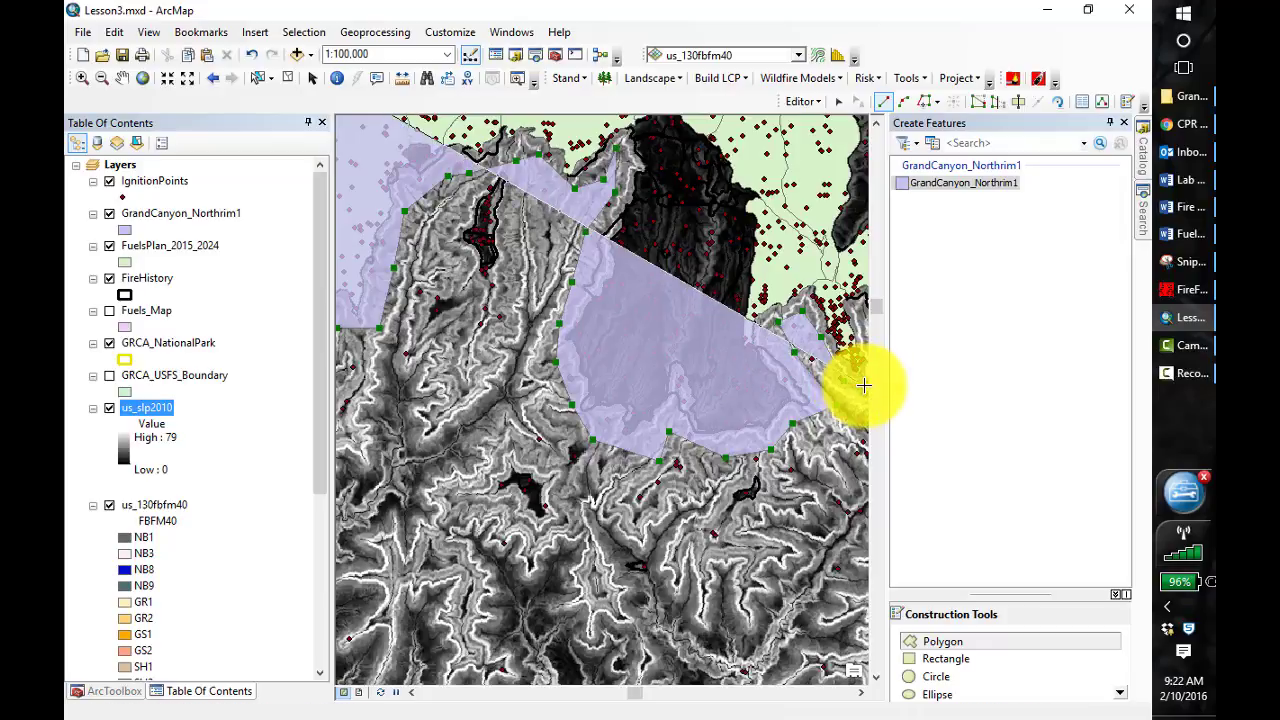
# Resume the polygon sketch and wrap its boundary around the south end and up the east side of the dense ignition point cluster
pyautogui.click(122, 78)
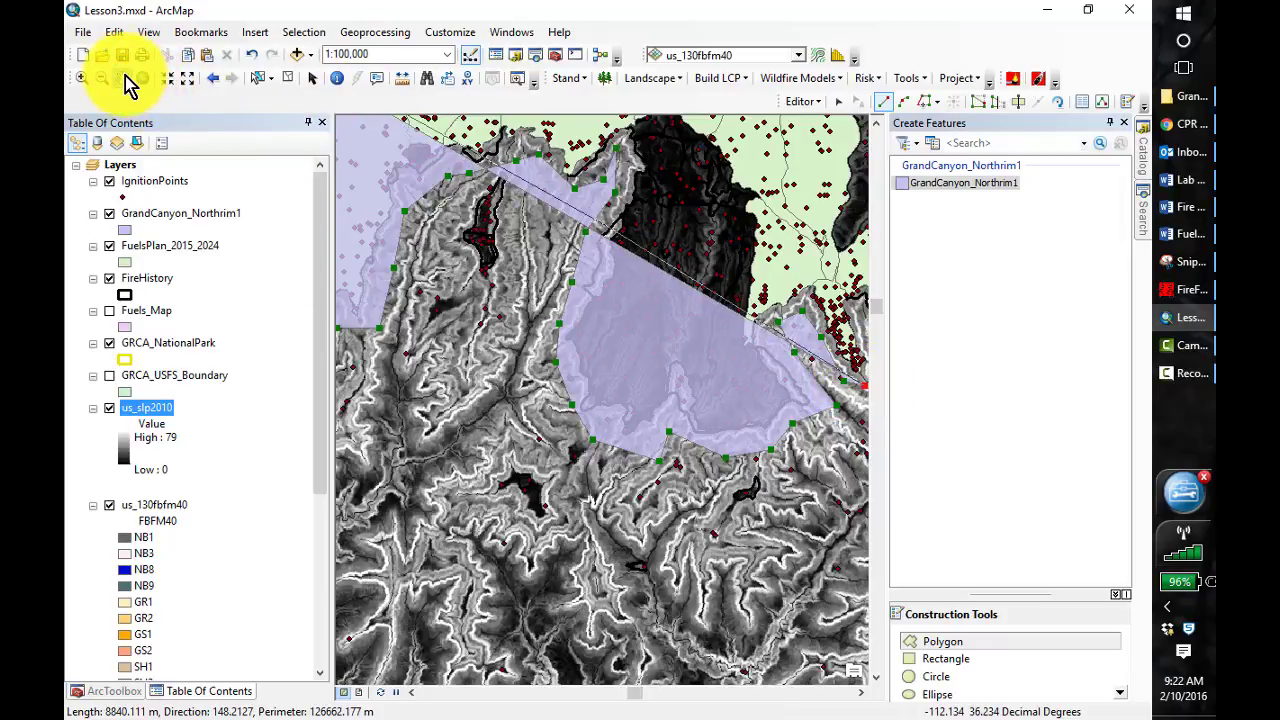
pyautogui.moveTo(709, 490)
pyautogui.mouseDown()
pyautogui.moveTo(418, 600)
pyautogui.moveTo(374, 635)
pyautogui.mouseUp()
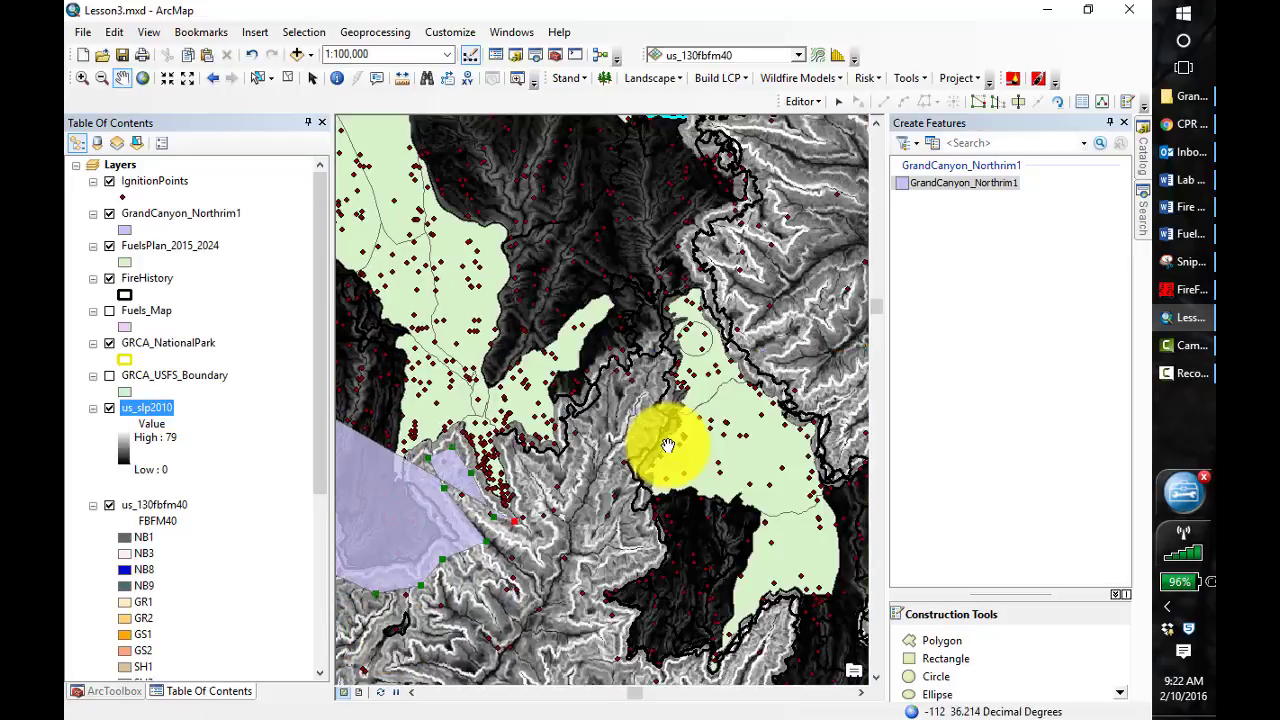
pyautogui.click(918, 660)
pyautogui.click(937, 643)
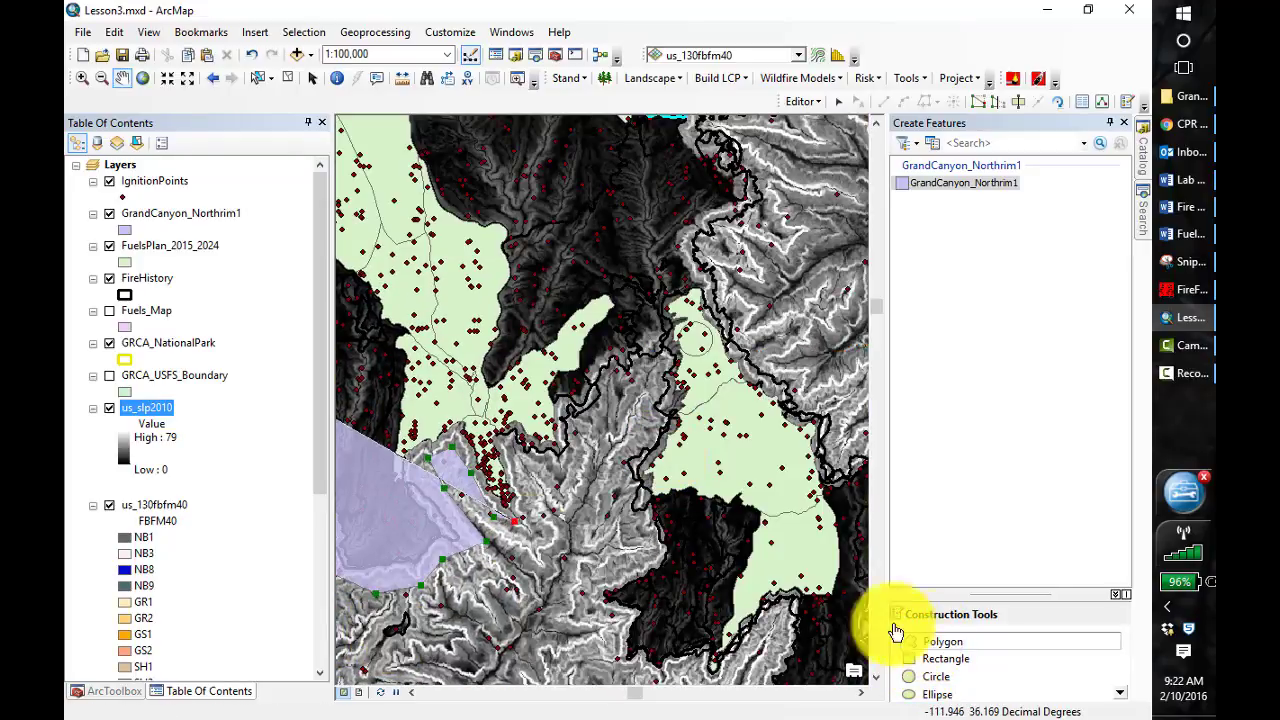
pyautogui.click(524, 492)
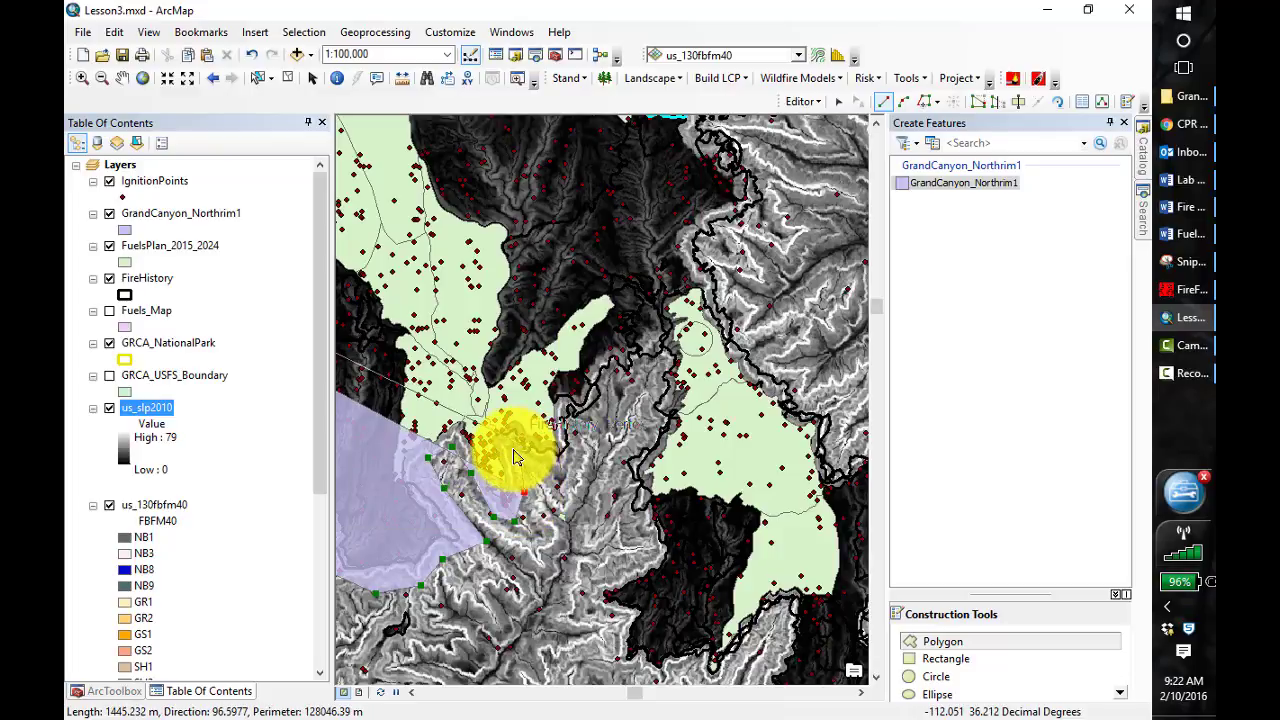
pyautogui.click(531, 462)
# Extend the polygon boundary northeast up the long canyon east of the ignition point cluster, around its head, and partway down its east side
pyautogui.click(575, 433)
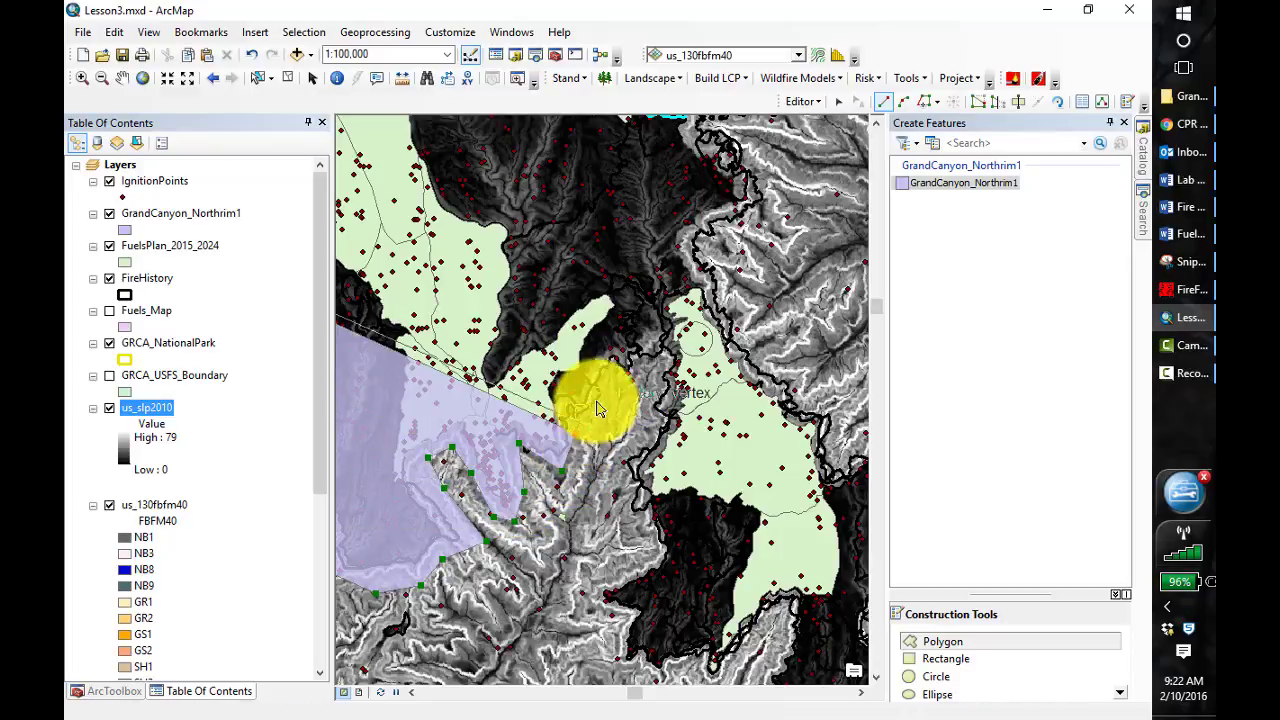
pyautogui.click(598, 390)
pyautogui.click(643, 364)
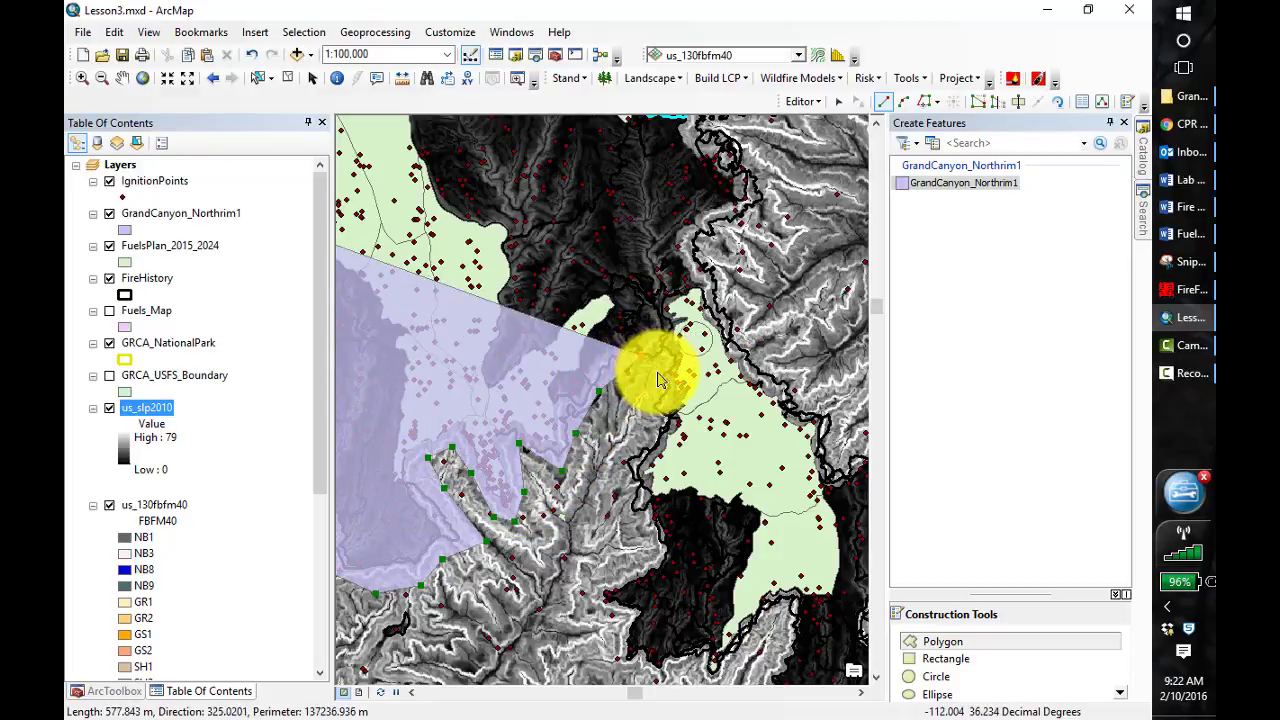
pyautogui.click(666, 376)
pyautogui.click(644, 406)
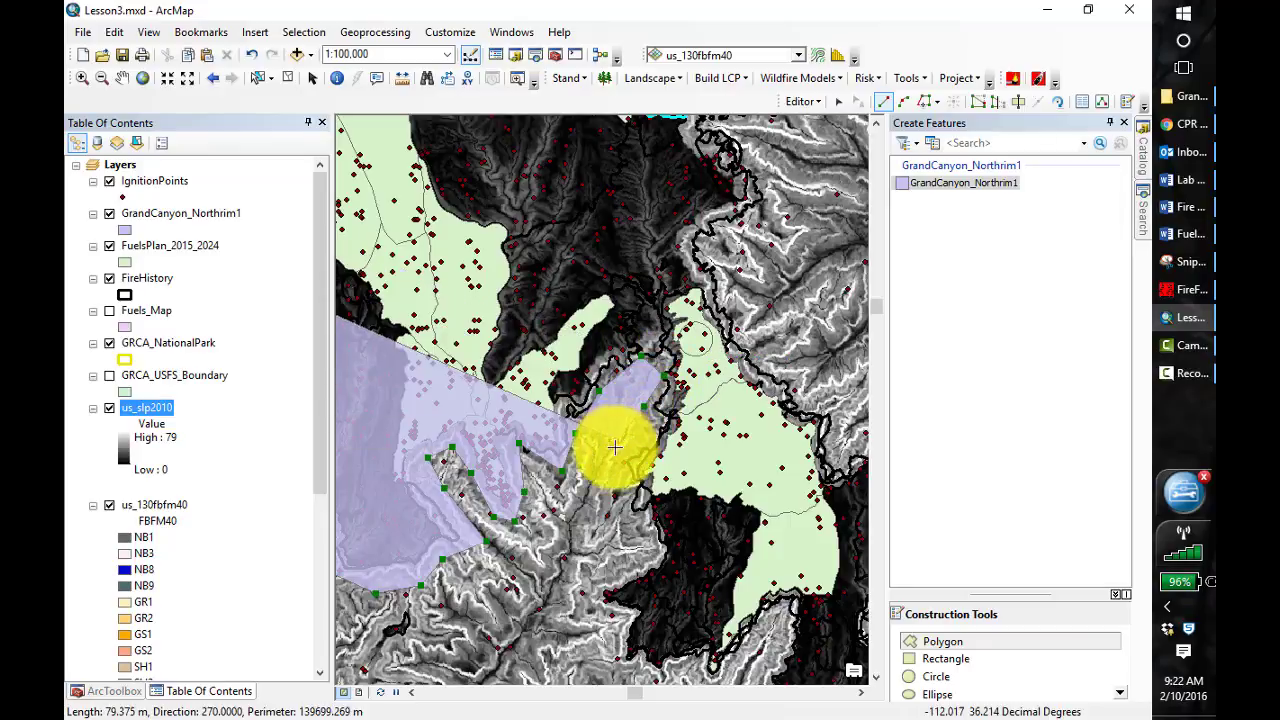
pyautogui.click(616, 441)
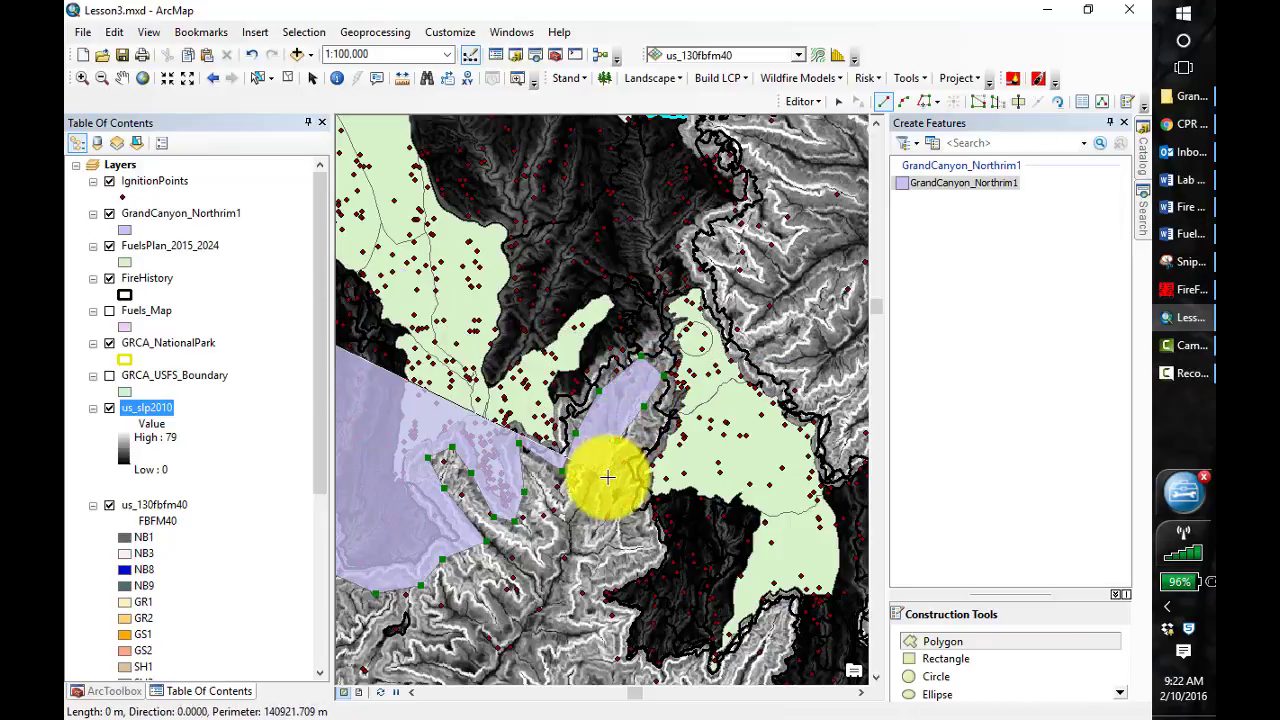
# Continue the boundary around the southwest side of the dark burned lobe and up into the narrow canyon below the southeastern FuelsPlan area
pyautogui.click(643, 544)
pyautogui.click(603, 566)
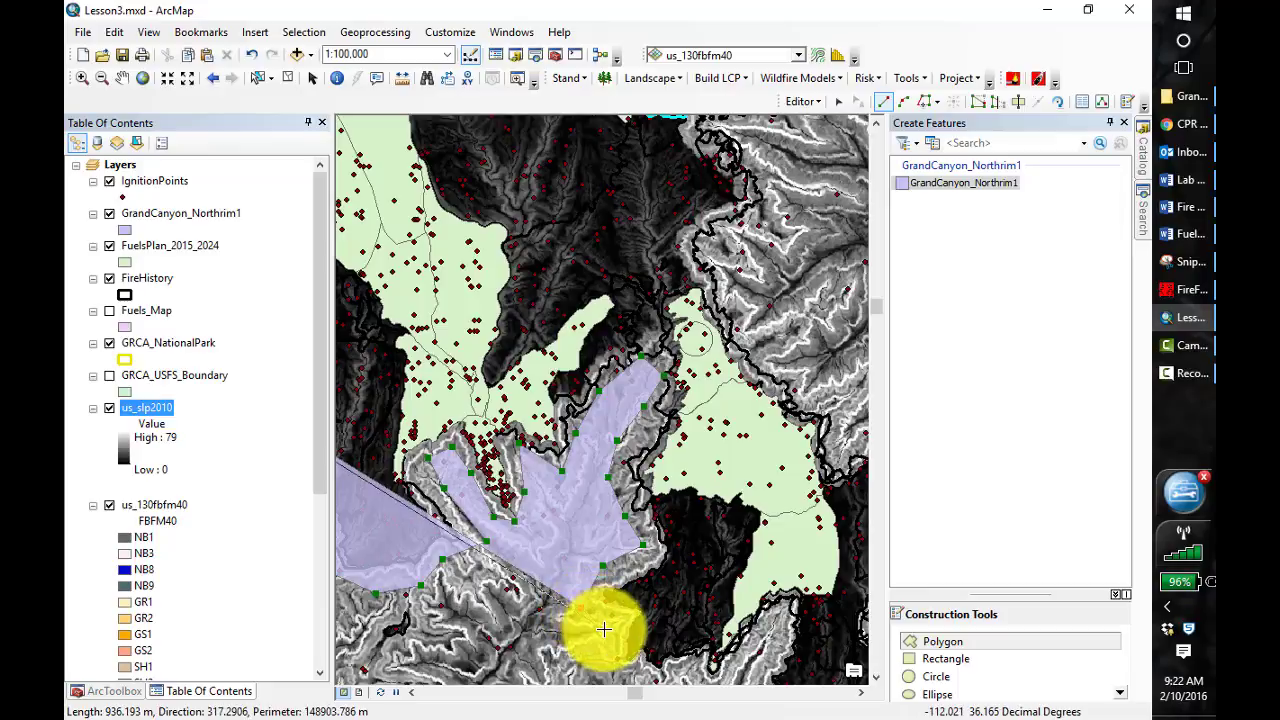
pyautogui.click(617, 661)
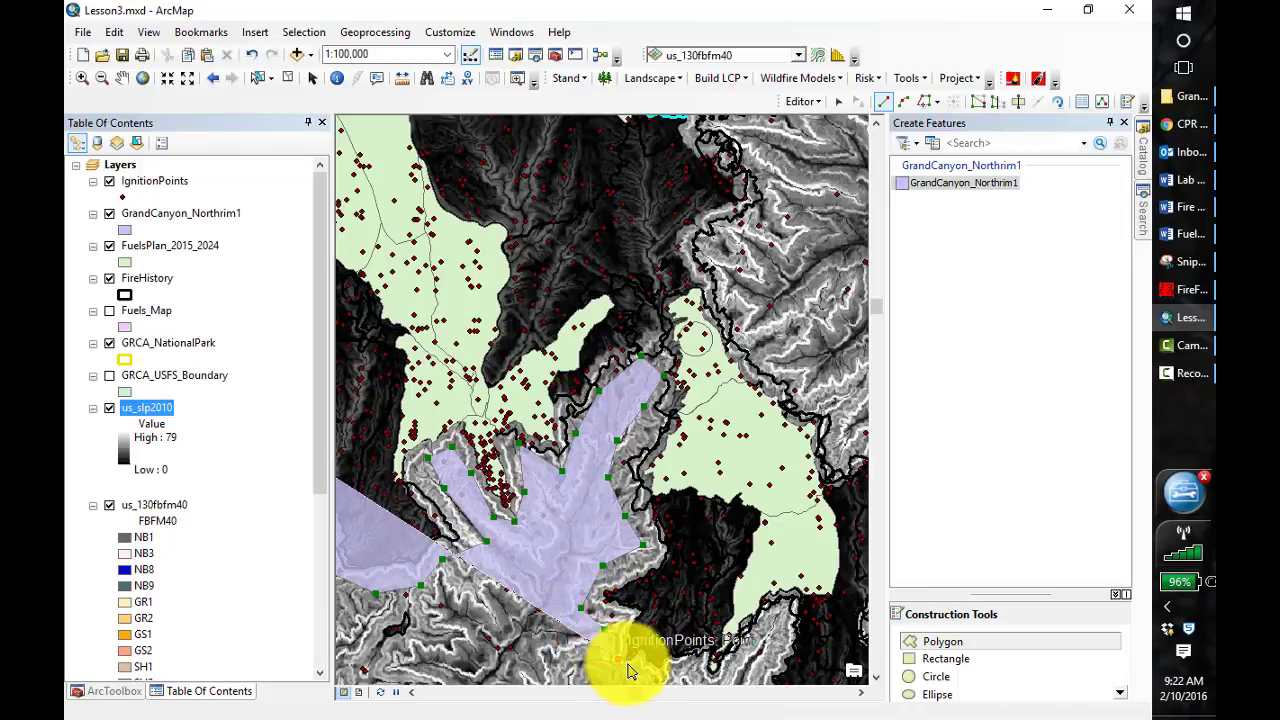
pyautogui.click(689, 675)
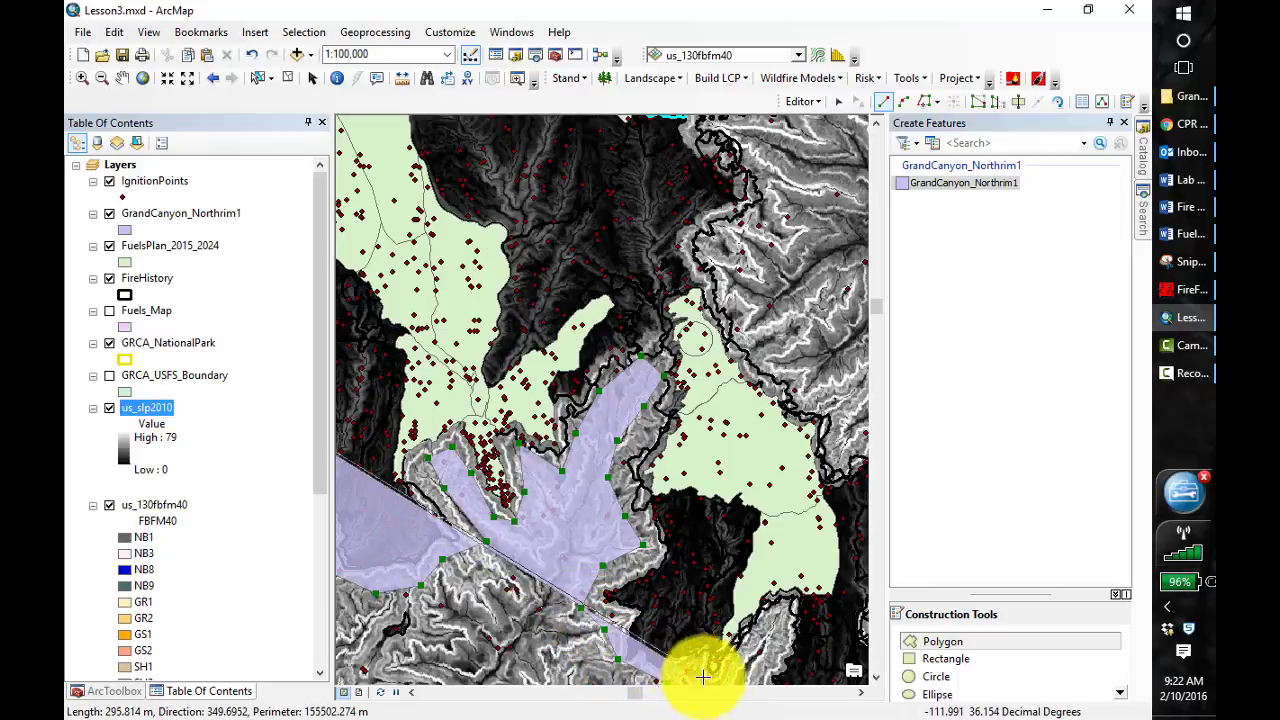
pyautogui.click(766, 643)
pyautogui.click(778, 605)
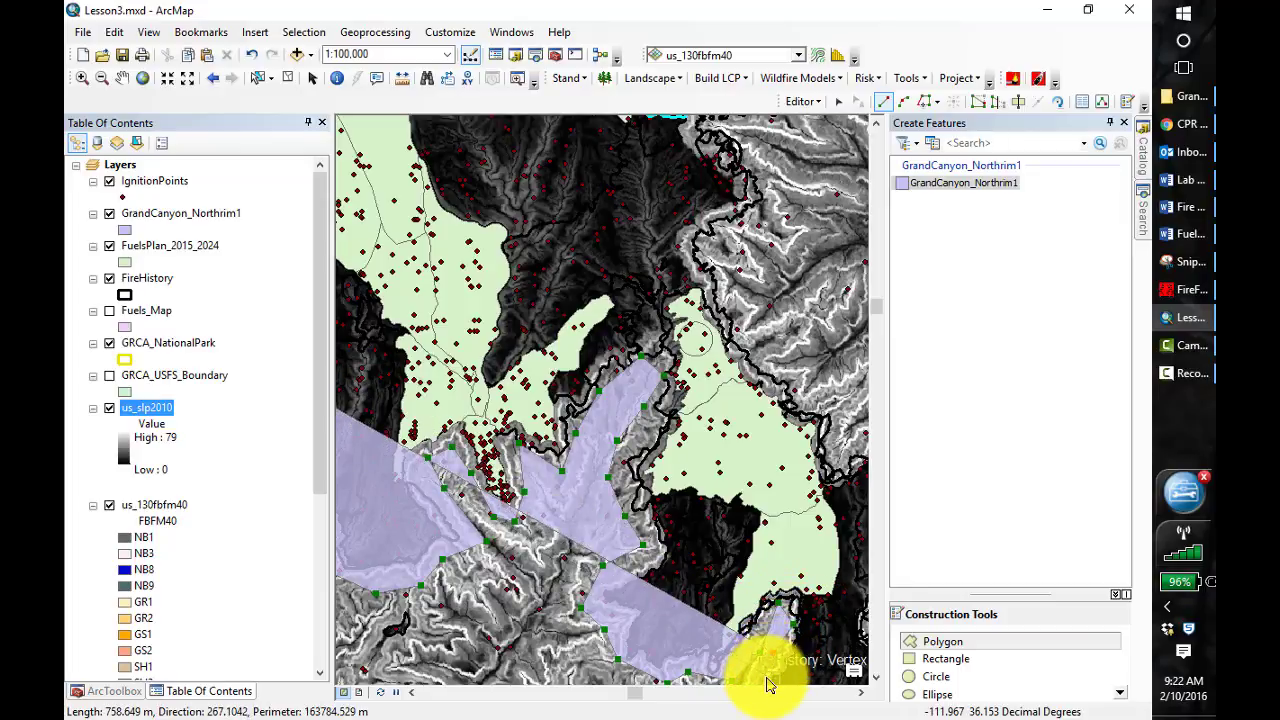
# Resume the polygon sketch and trace the boundary down the west side and around the southern tip of the southernmost burned peninsula
pyautogui.click(117, 84)
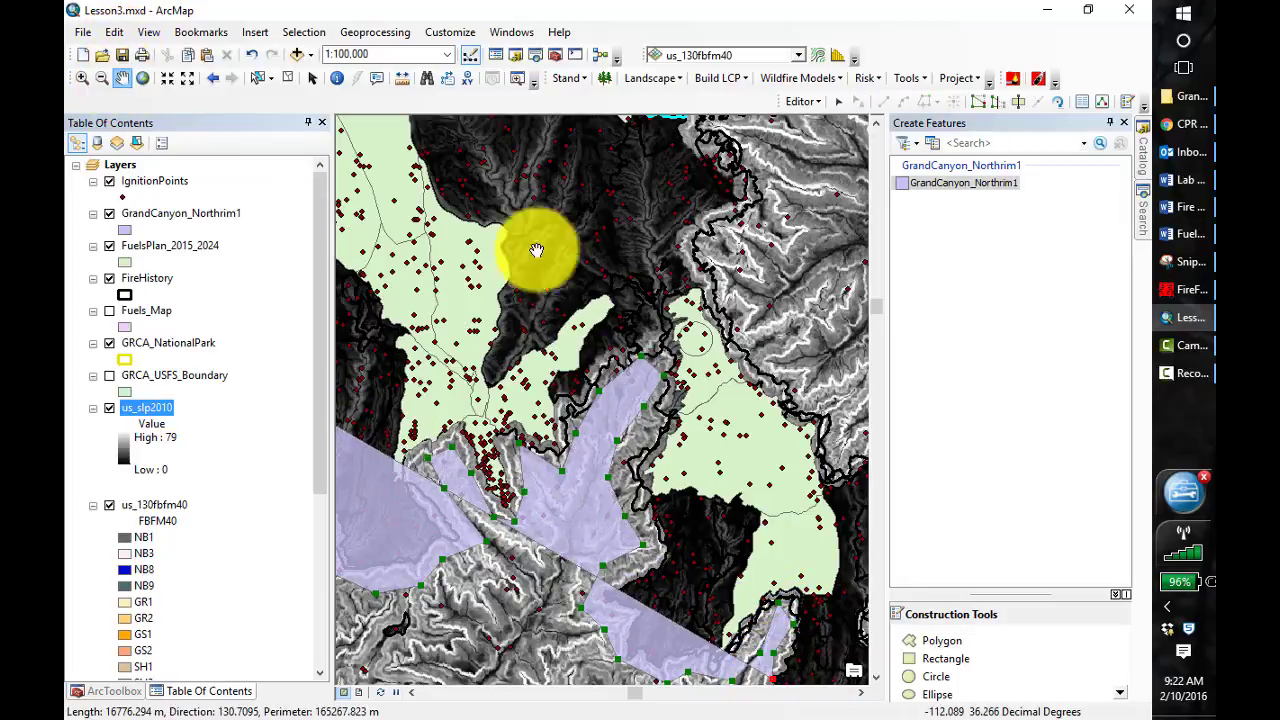
pyautogui.moveTo(726, 363)
pyautogui.mouseDown()
pyautogui.moveTo(551, 186)
pyautogui.moveTo(556, 162)
pyautogui.mouseUp()
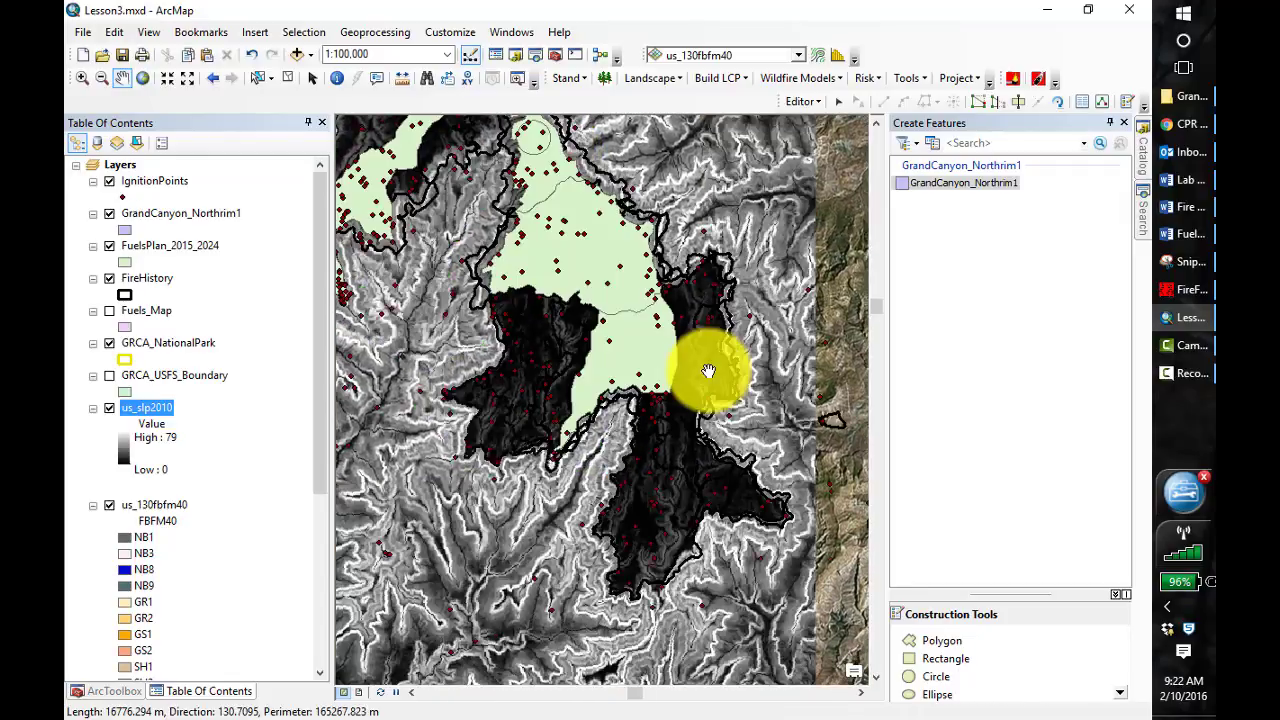
pyautogui.moveTo(797, 427); pyautogui.dragTo(767, 431)
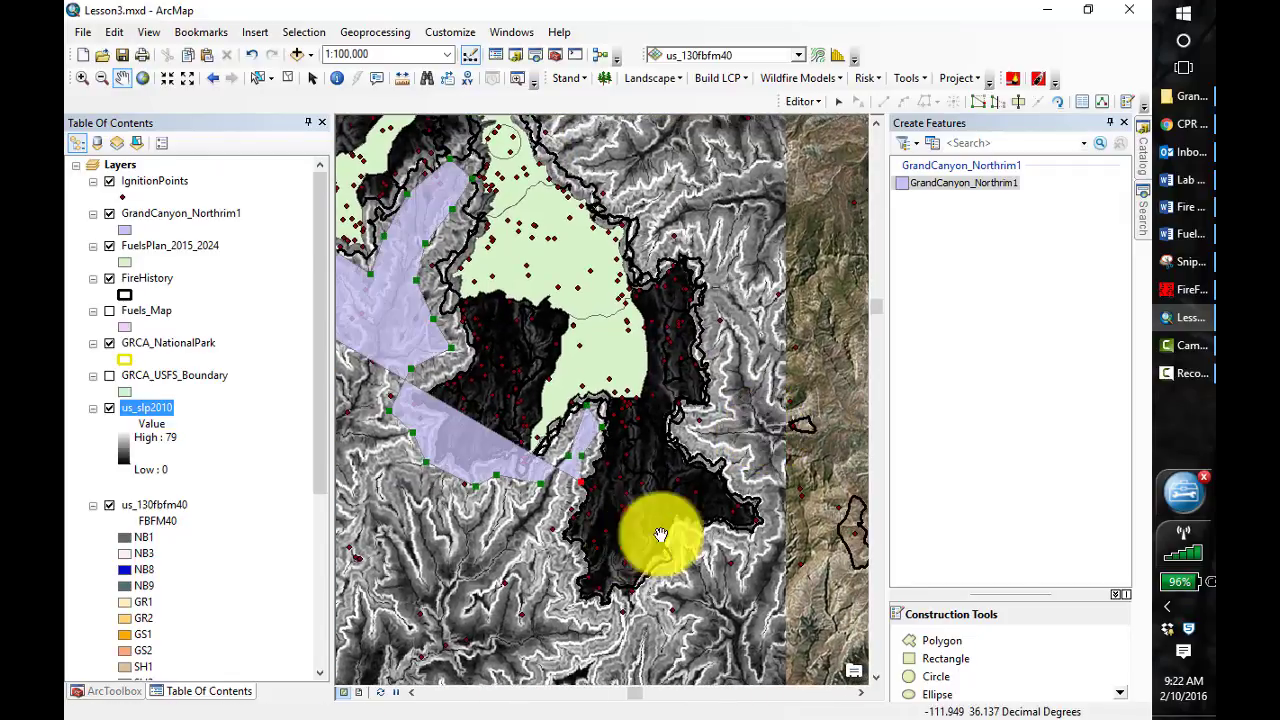
pyautogui.click(945, 642)
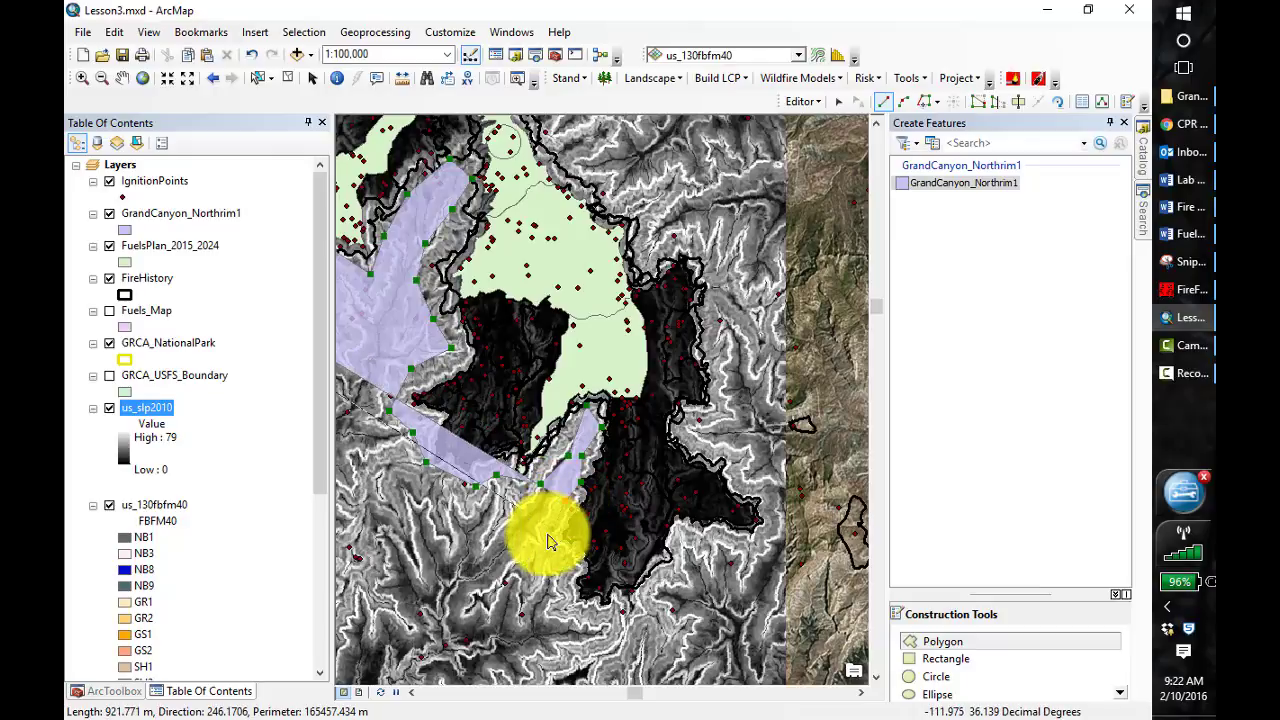
pyautogui.click(543, 534)
pyautogui.click(553, 581)
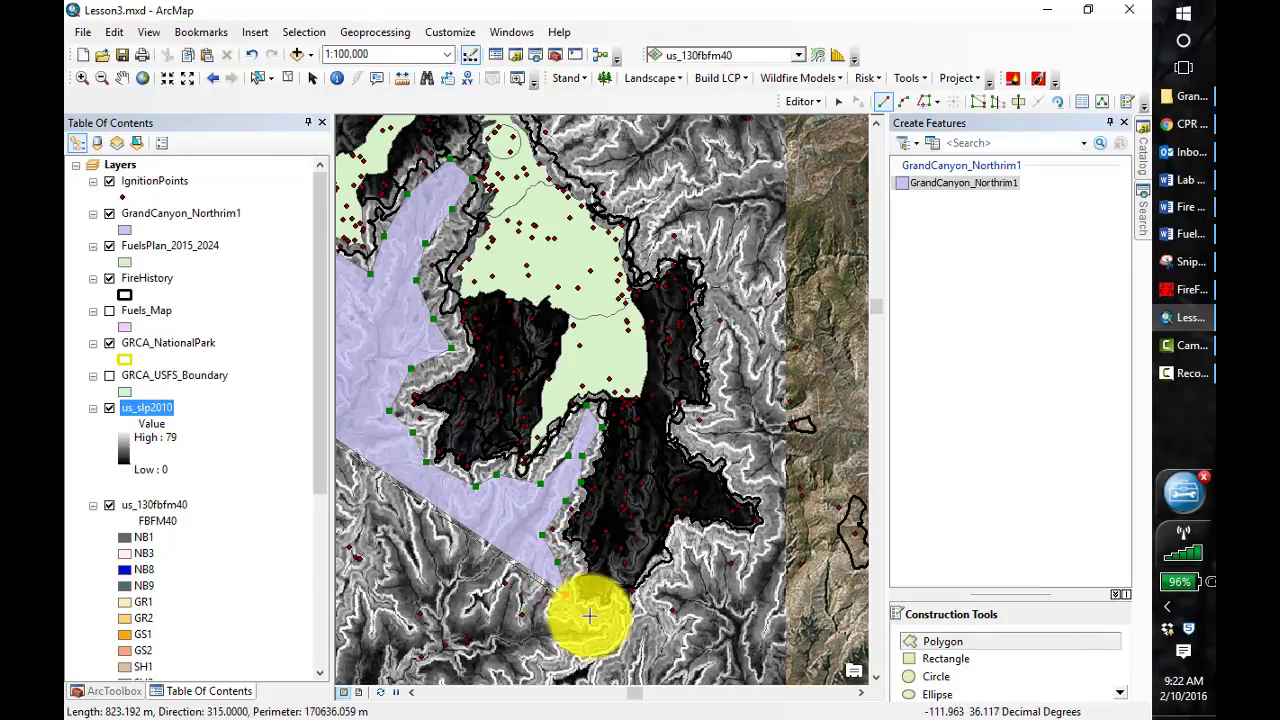
pyautogui.click(636, 624)
pyautogui.click(655, 597)
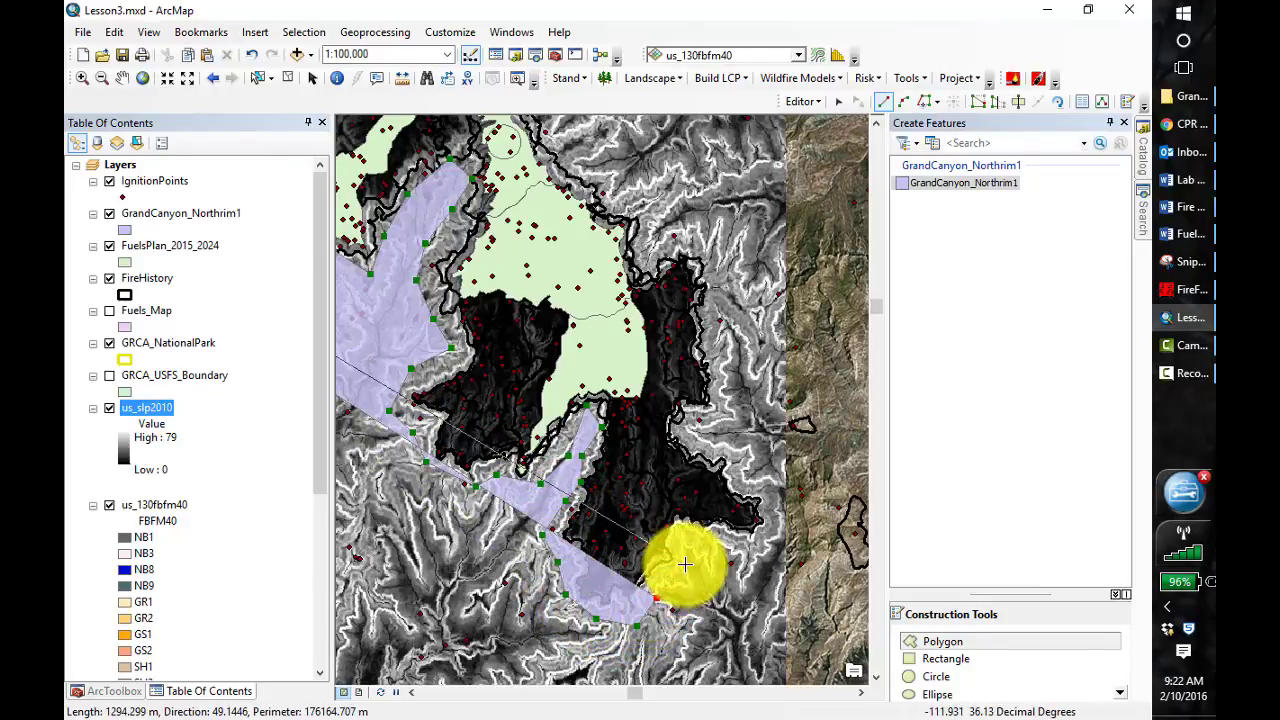
# Wrap the polygon boundary around the burned lobe that juts out east of the southern peninsula, keeping just outside its fire perimeter
pyautogui.click(727, 538)
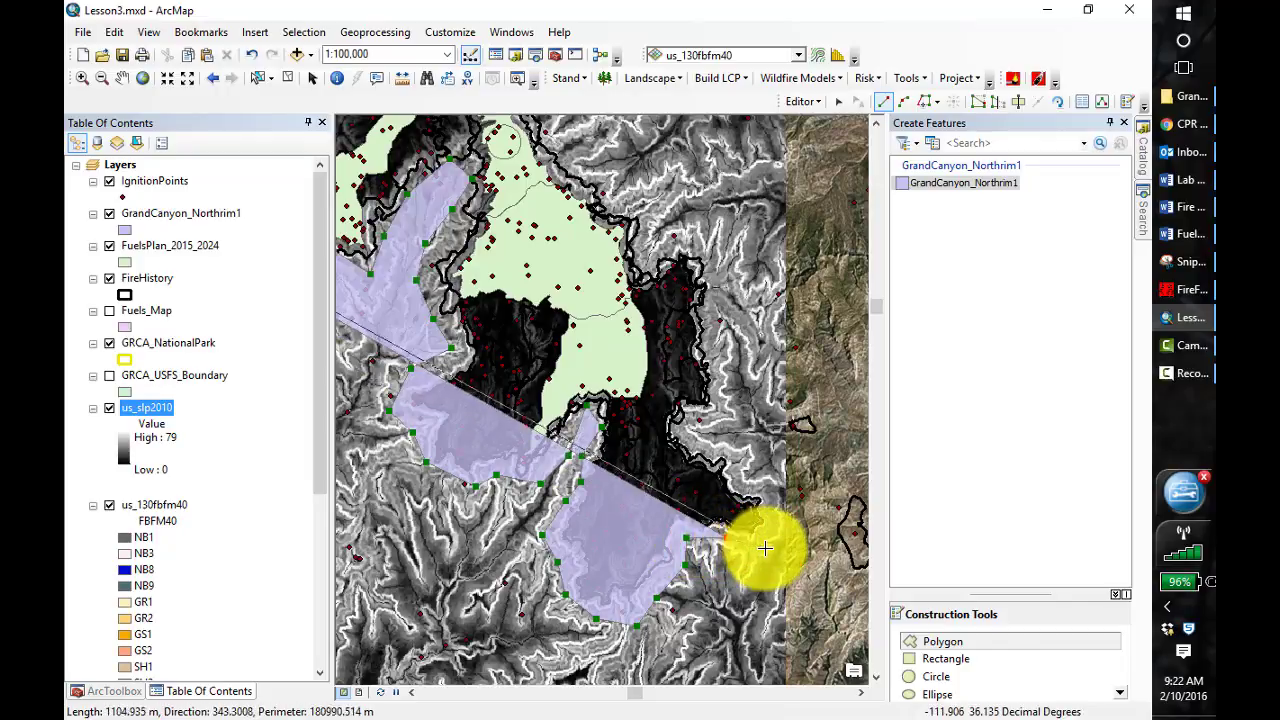
pyautogui.click(765, 548)
pyautogui.click(776, 534)
pyautogui.click(778, 504)
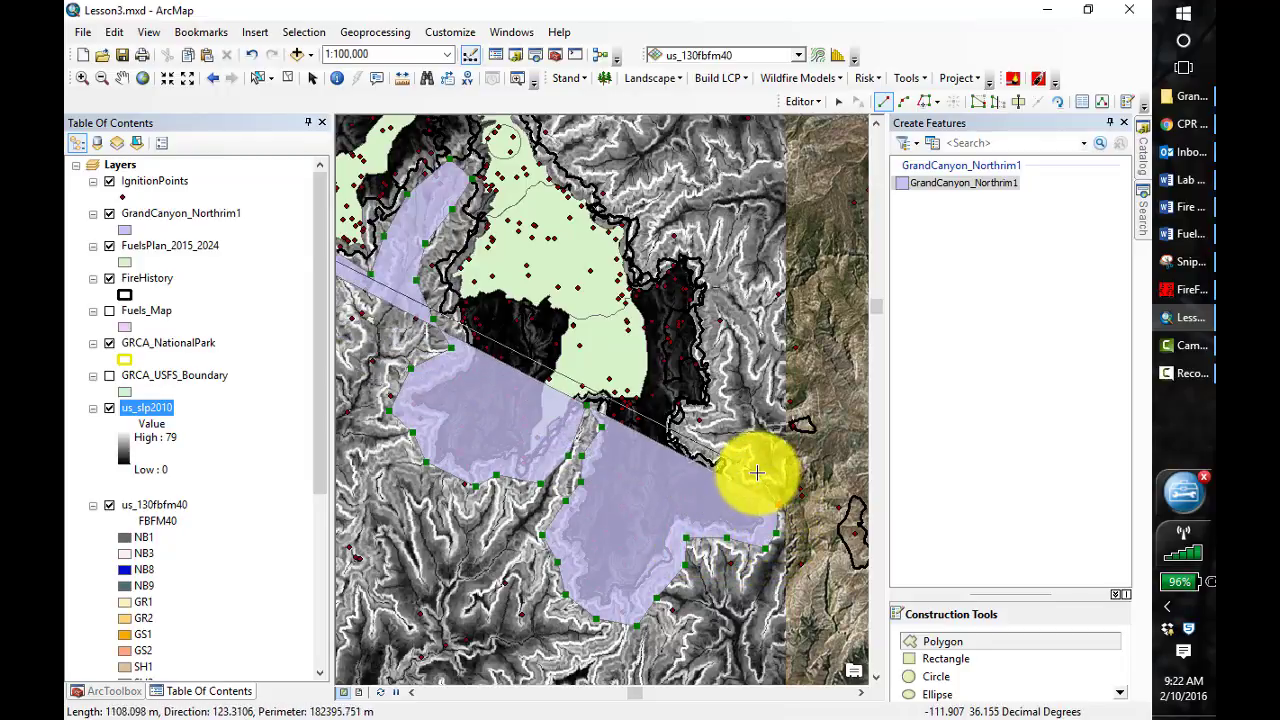
pyautogui.click(757, 473)
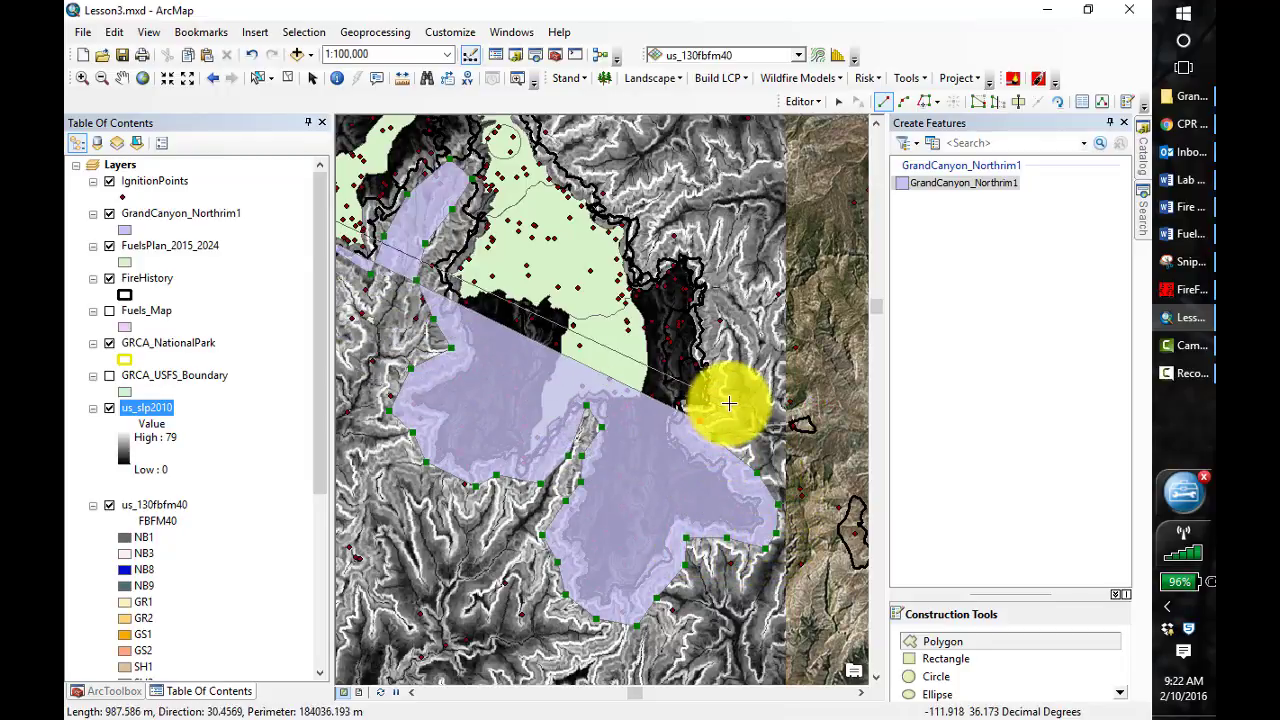
# Carry the boundary north along the east side of the upper burned lobe and back west across its northern end
pyautogui.click(730, 397)
pyautogui.click(731, 349)
pyautogui.click(725, 305)
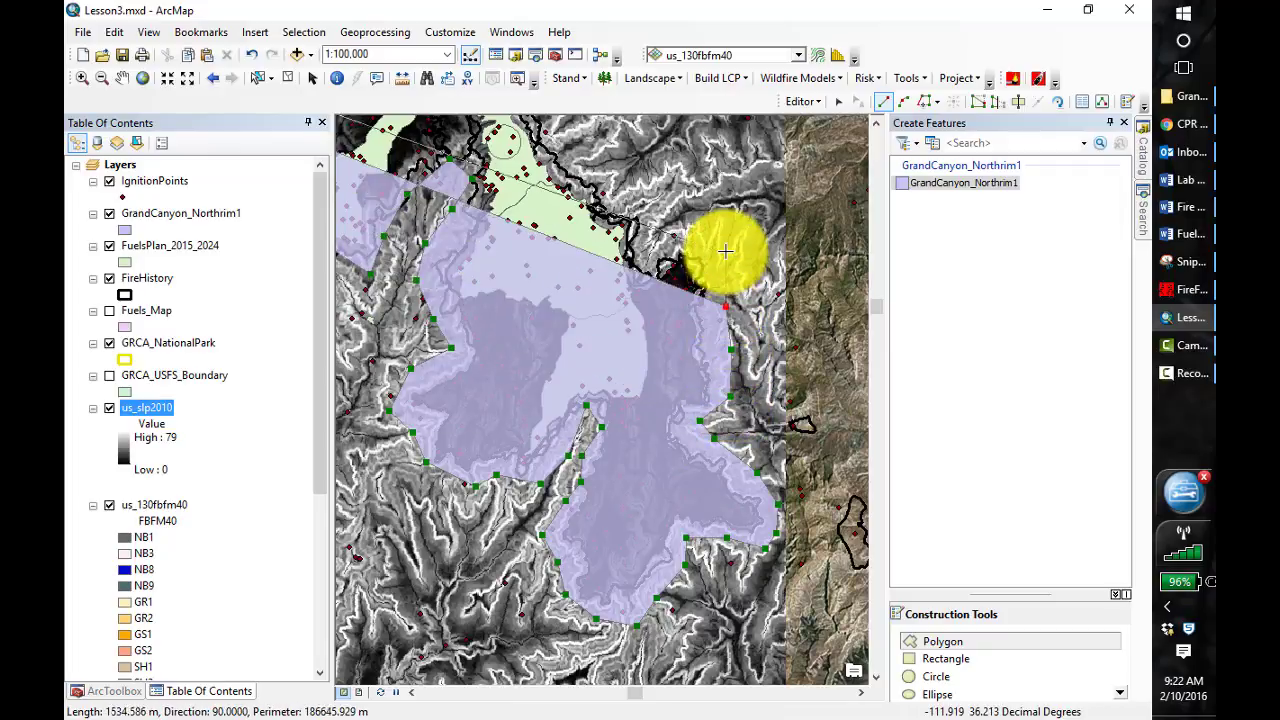
pyautogui.click(724, 249)
pyautogui.click(648, 252)
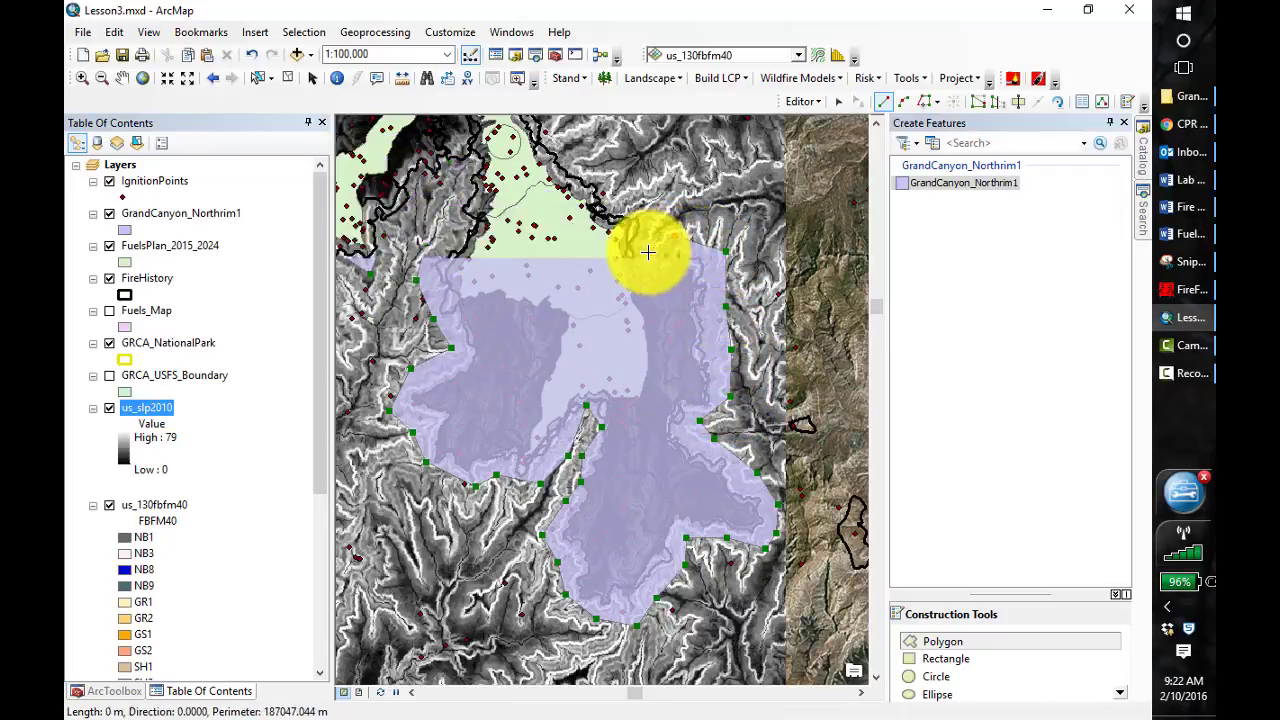
# Trace the boundary northwest outside the fire perimeter east of the FuelsPlan area, continuing north past its narrow upper end
pyautogui.click(653, 220)
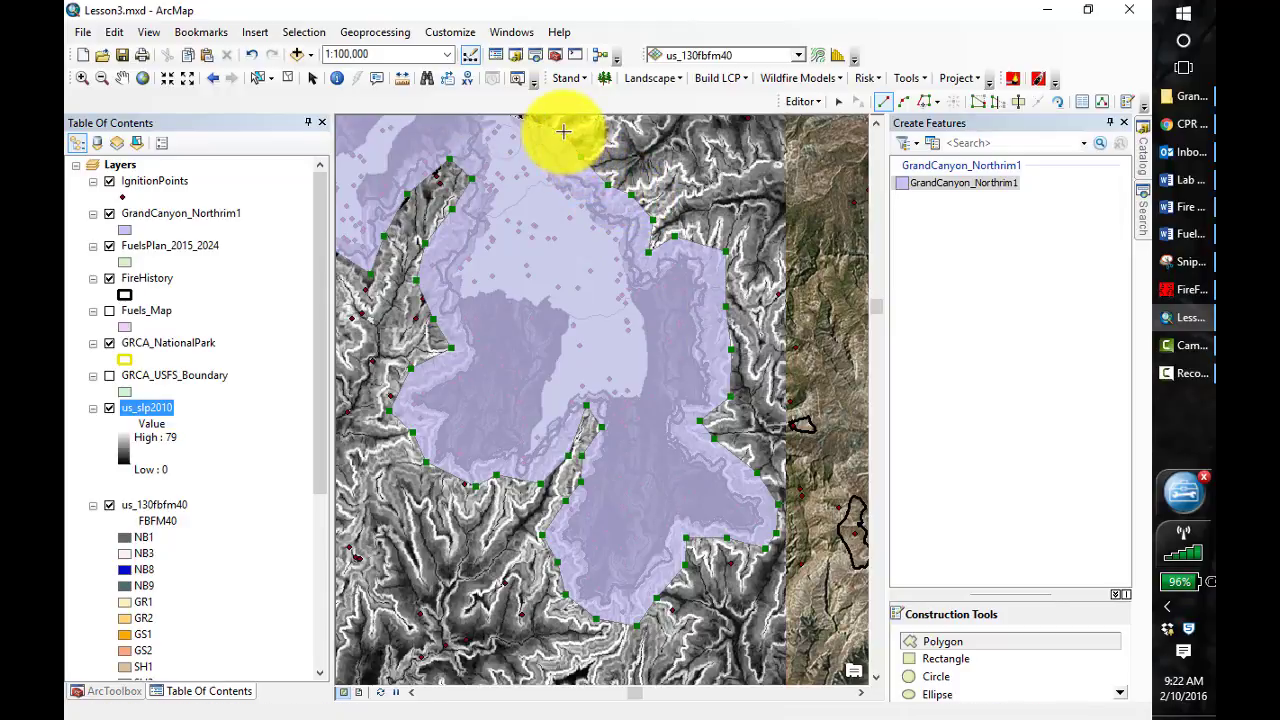
pyautogui.click(563, 131)
pyautogui.click(875, 126)
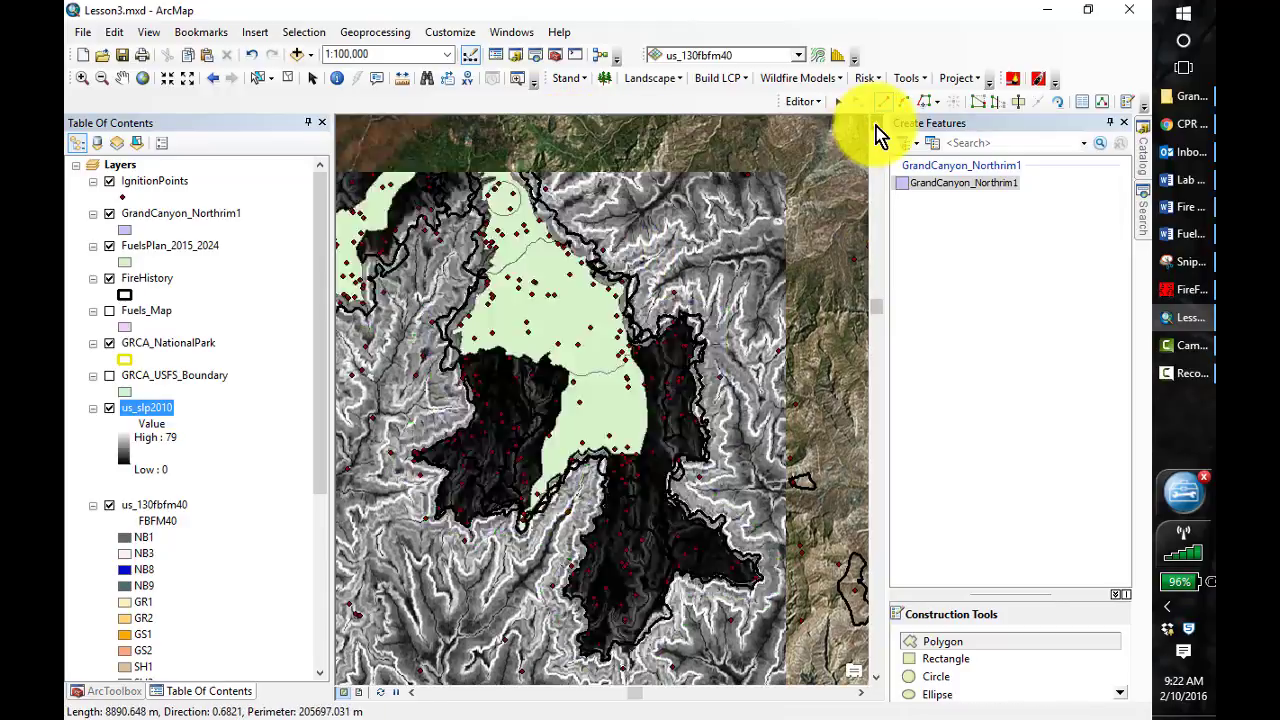
pyautogui.click(875, 126)
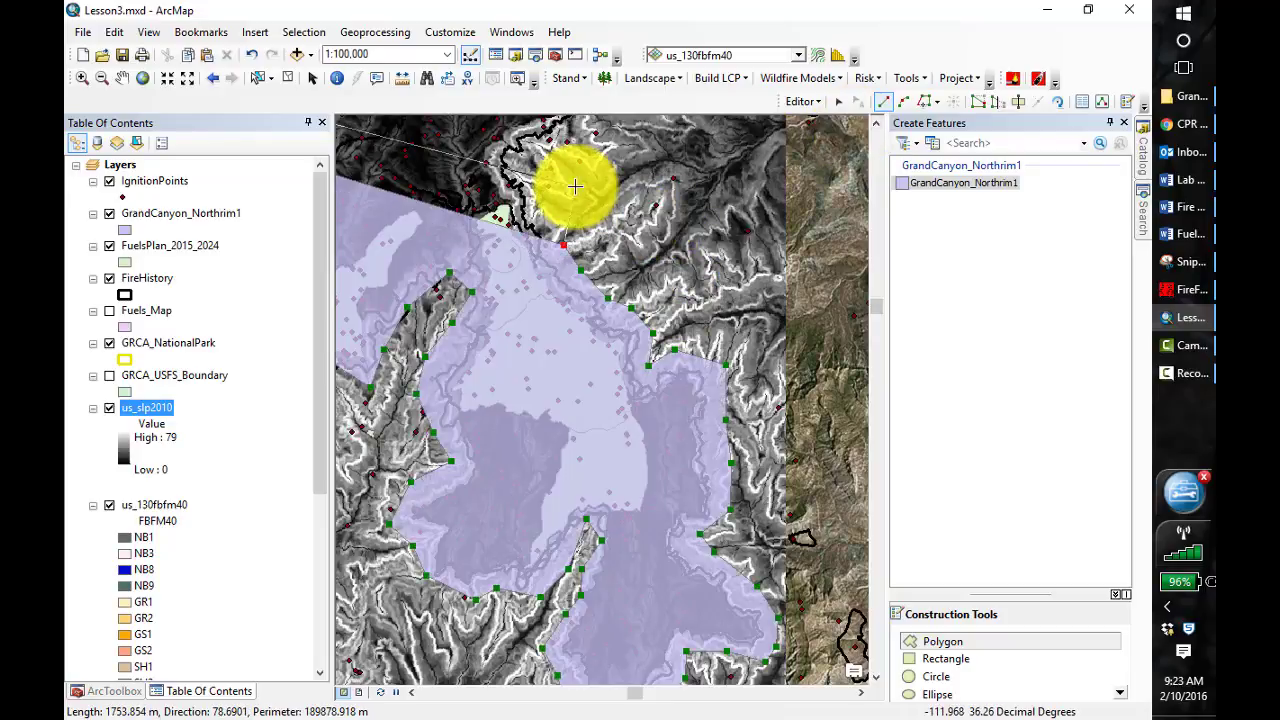
pyautogui.click(550, 197)
pyautogui.click(550, 156)
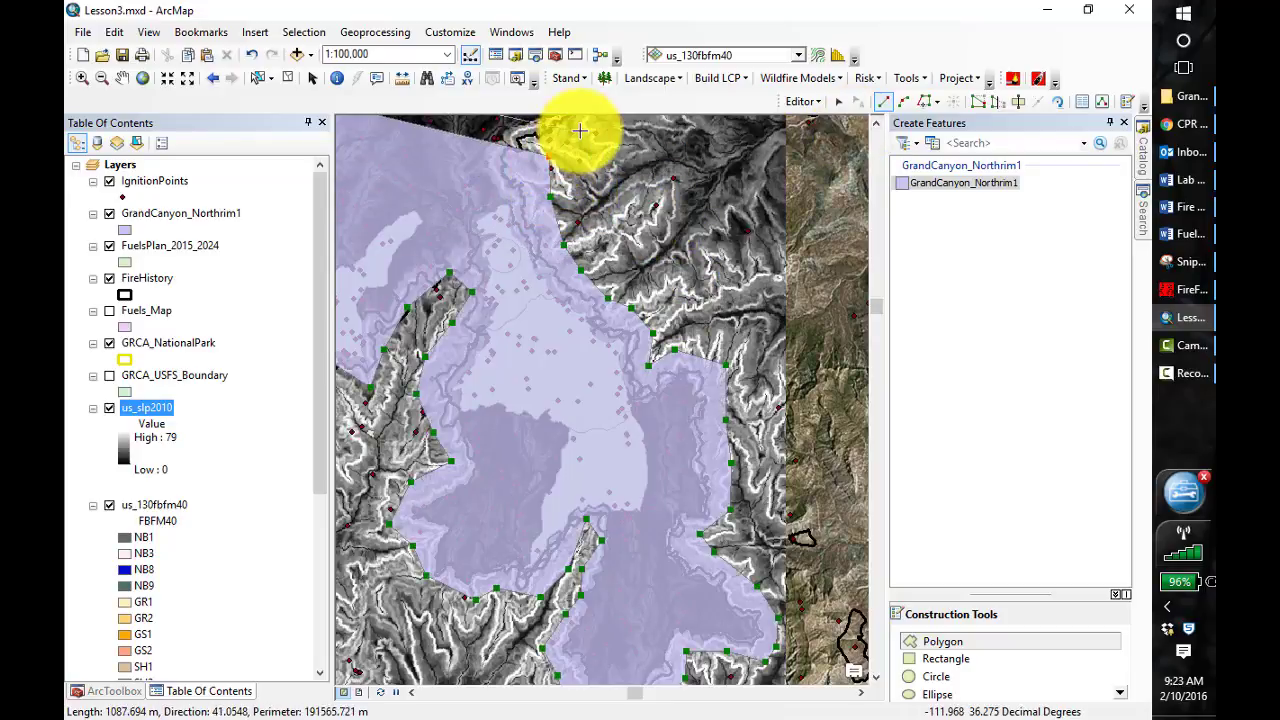
pyautogui.click(583, 129)
# Continue the polygon boundary north along the outer edge of the fire perimeters to the national park boundary line
pyautogui.click(875, 126)
pyautogui.click(875, 126)
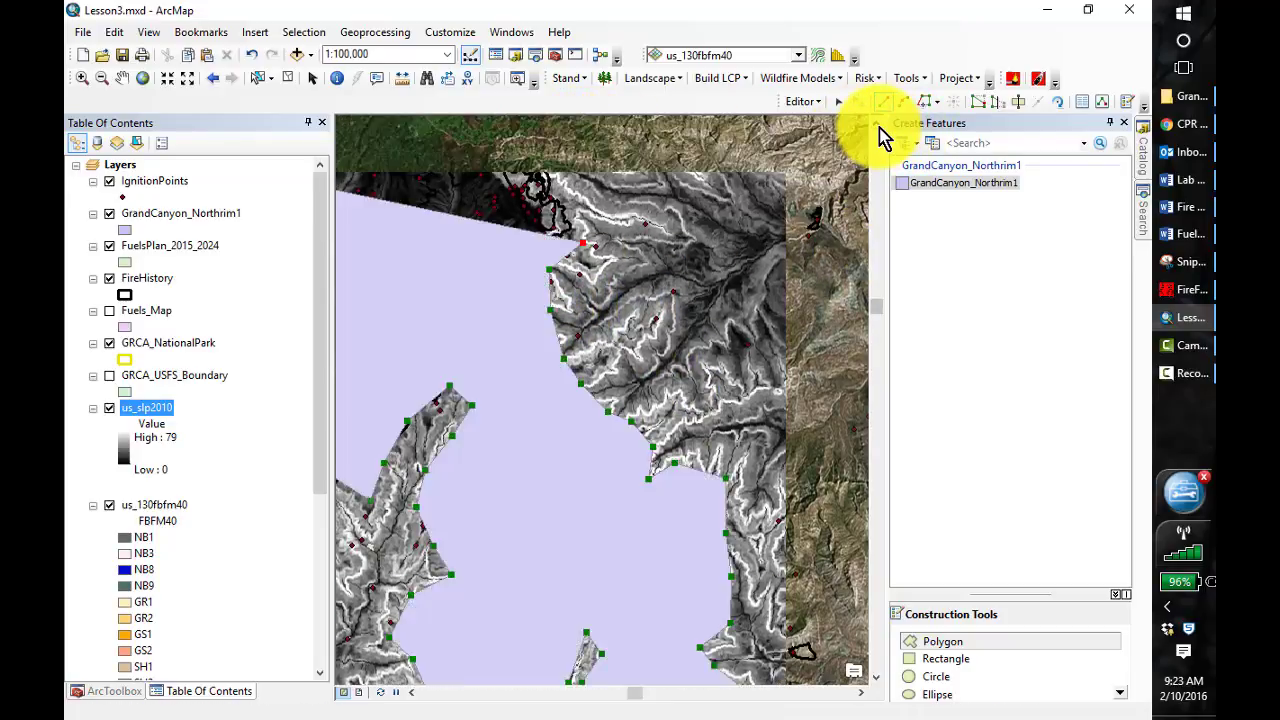
pyautogui.click(876, 126)
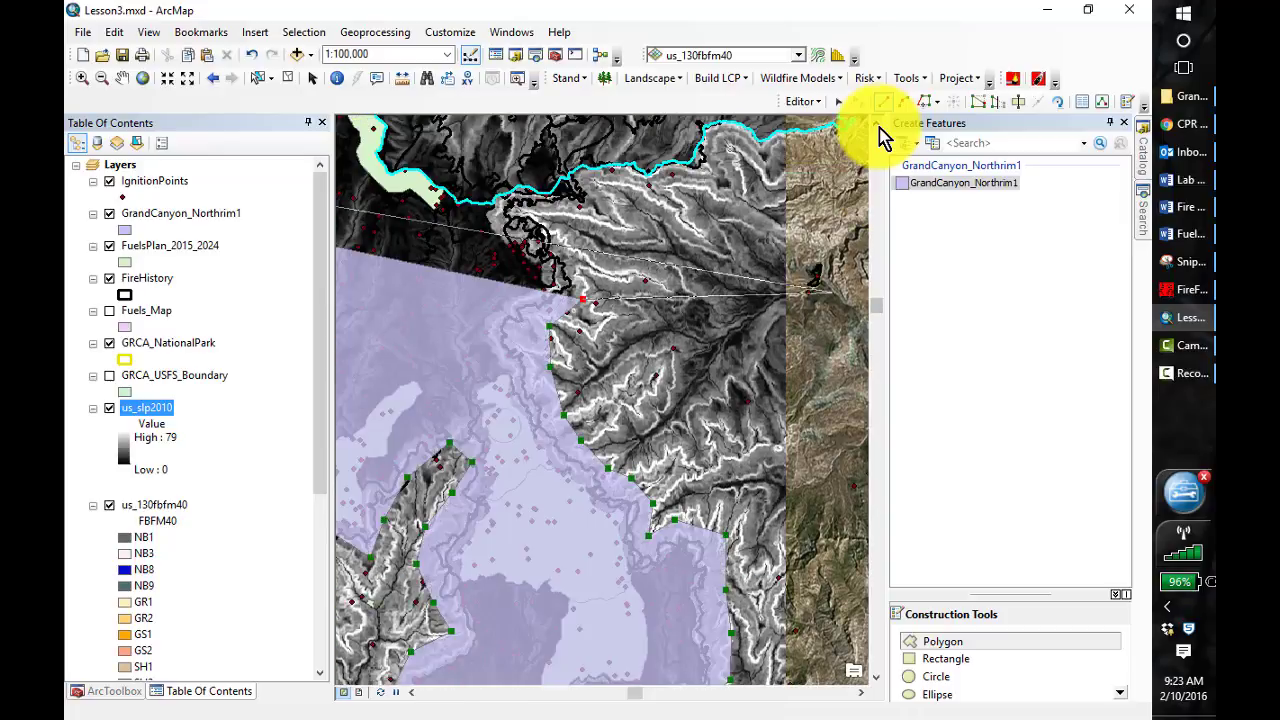
pyautogui.click(588, 264)
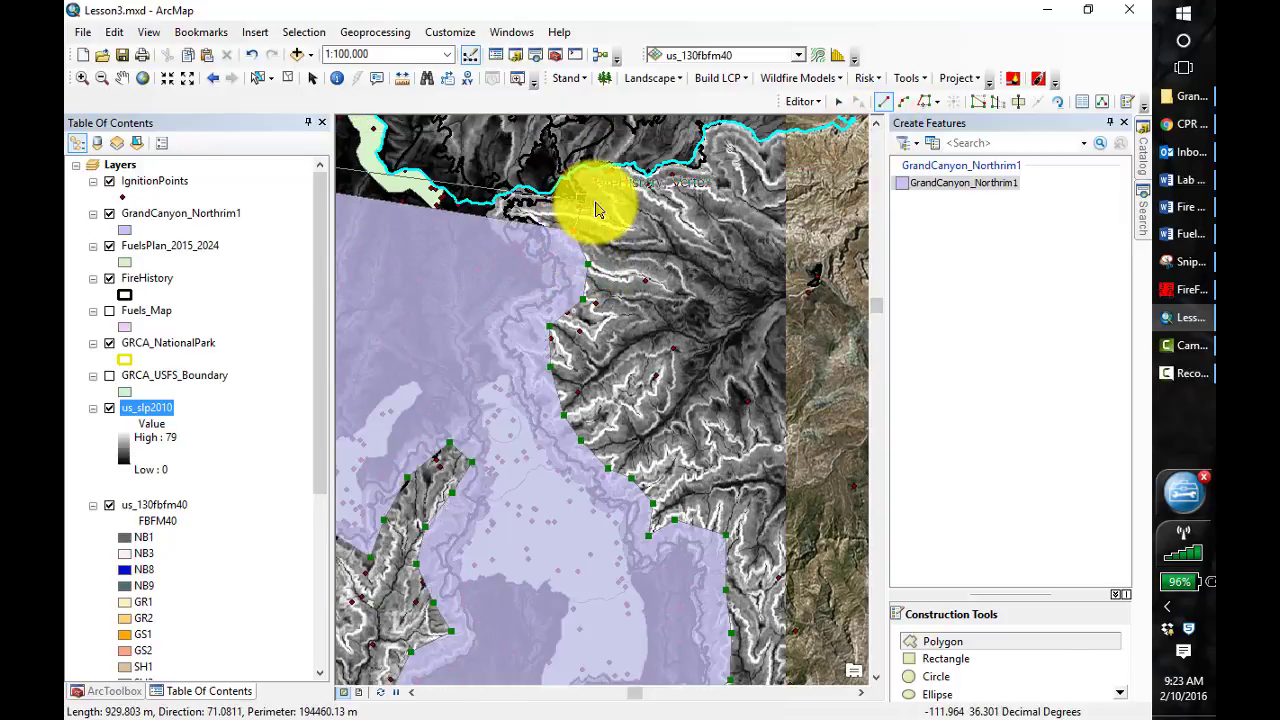
pyautogui.doubleClick(597, 208)
pyautogui.click(611, 182)
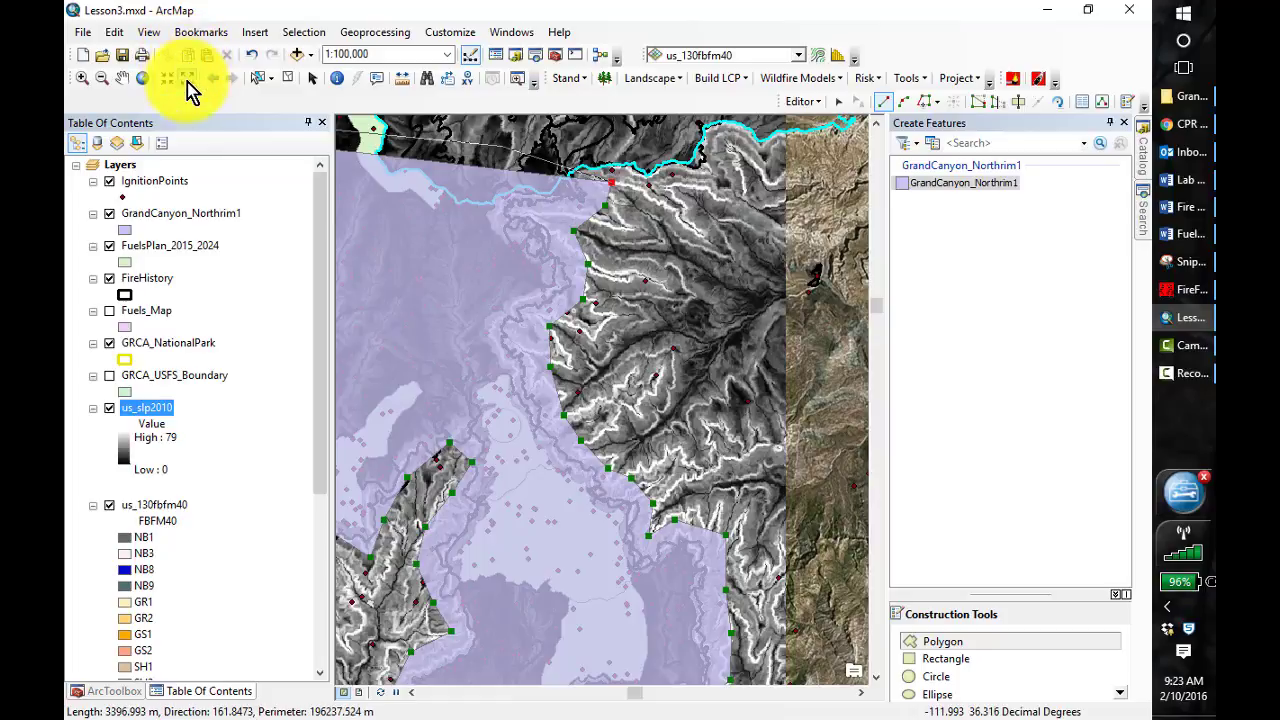
# Extend the boundary east along the park boundary and north to the northeast corner of the slope raster
pyautogui.click(185, 84)
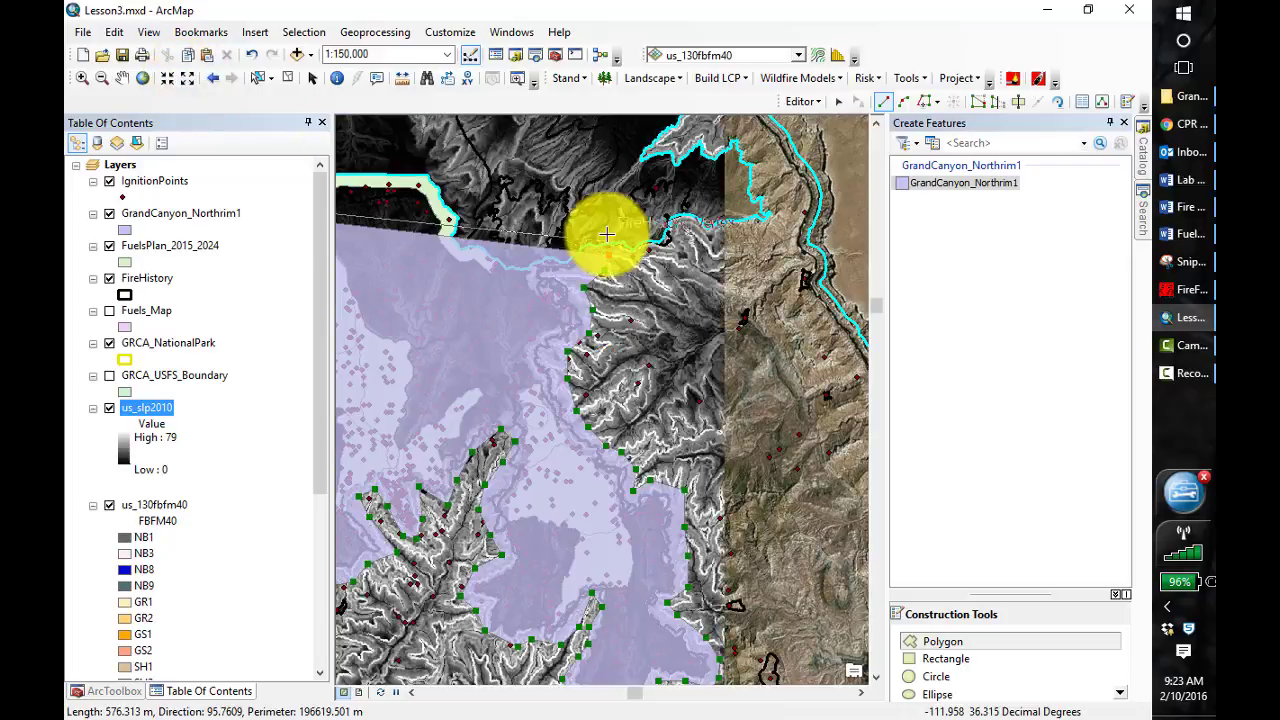
pyautogui.click(633, 257)
pyautogui.click(688, 244)
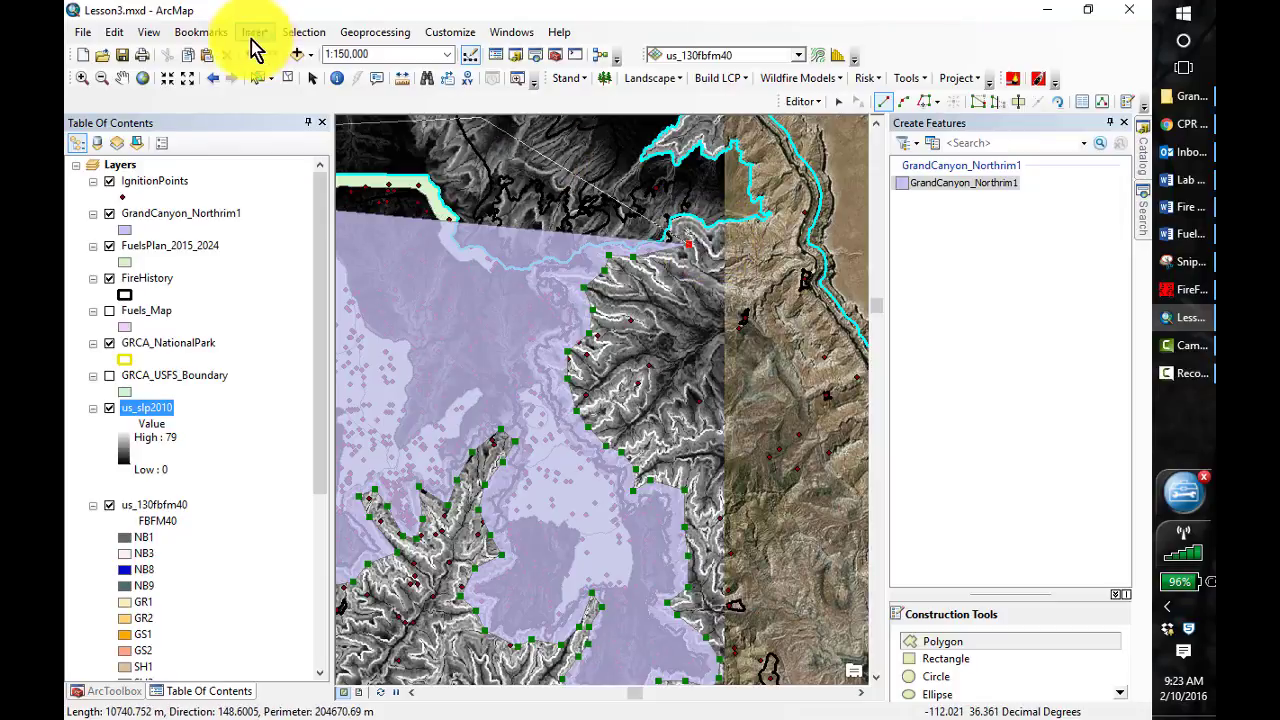
pyautogui.click(188, 82)
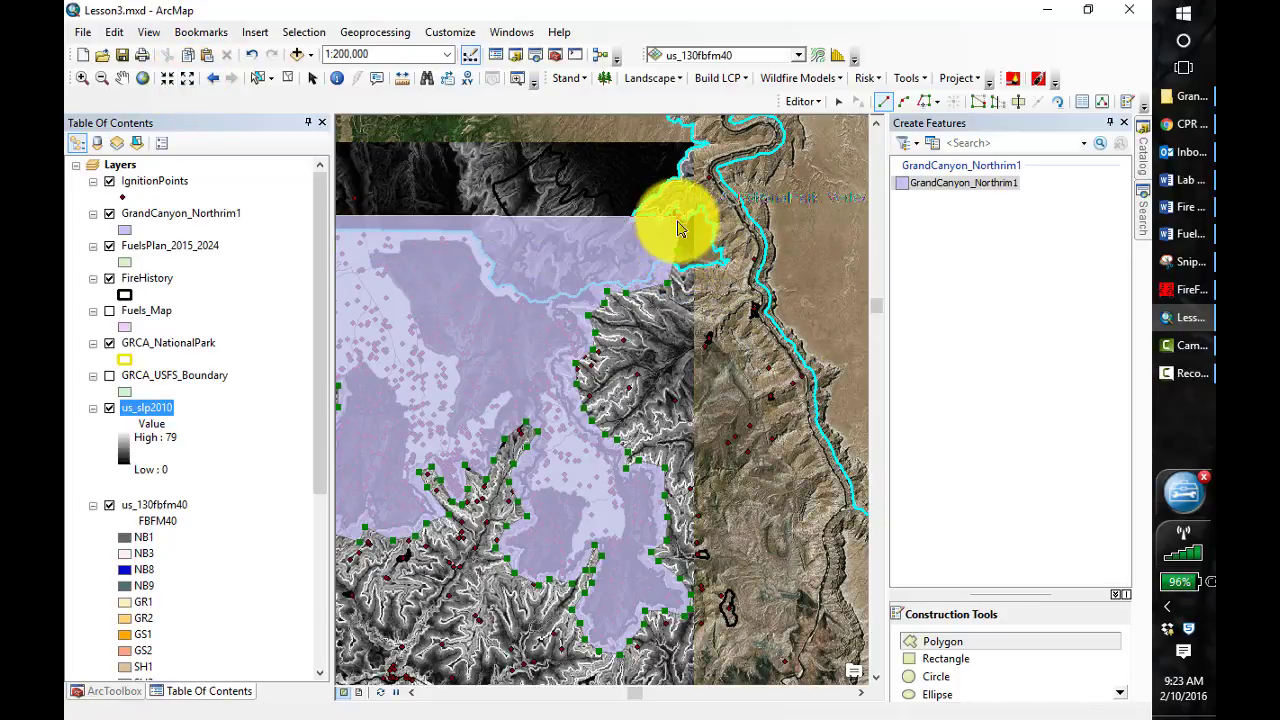
pyautogui.click(676, 150)
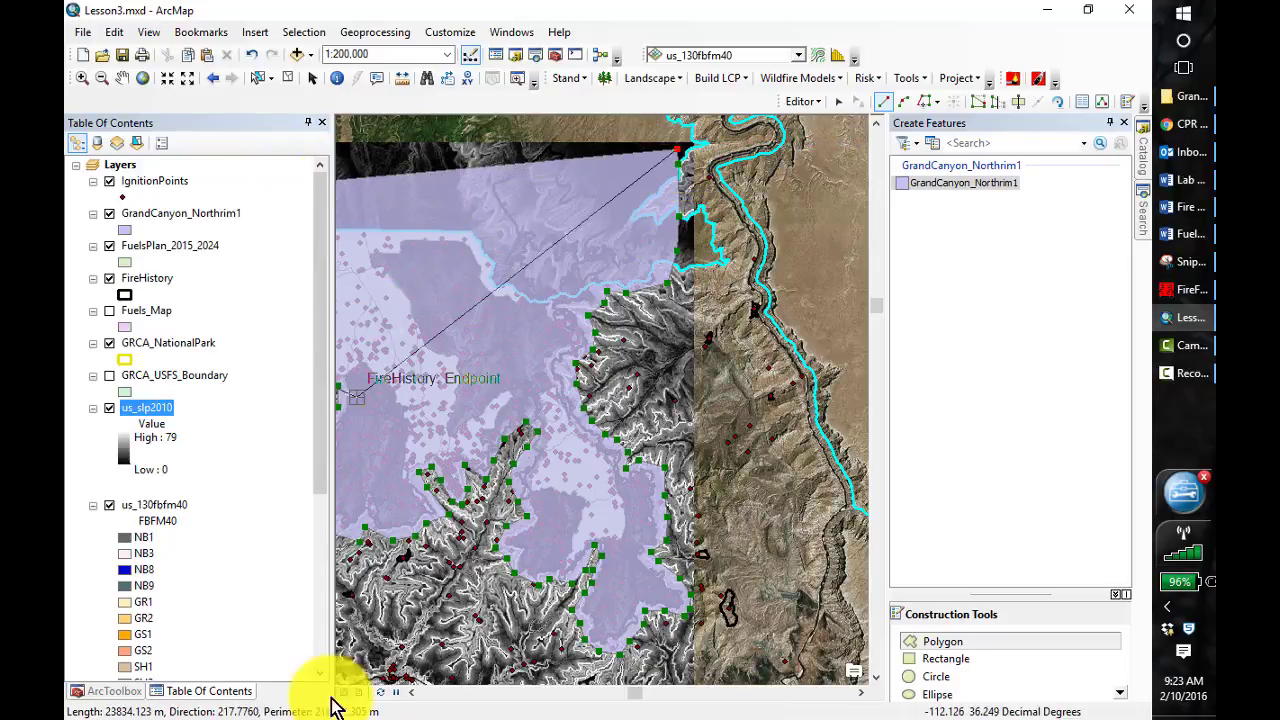
# Place the last vertex at the slope raster's northern edge above the polygon's northwest end and finish the polygon
pyautogui.click(121, 79)
pyautogui.moveTo(457, 277); pyautogui.dragTo(833, 294)
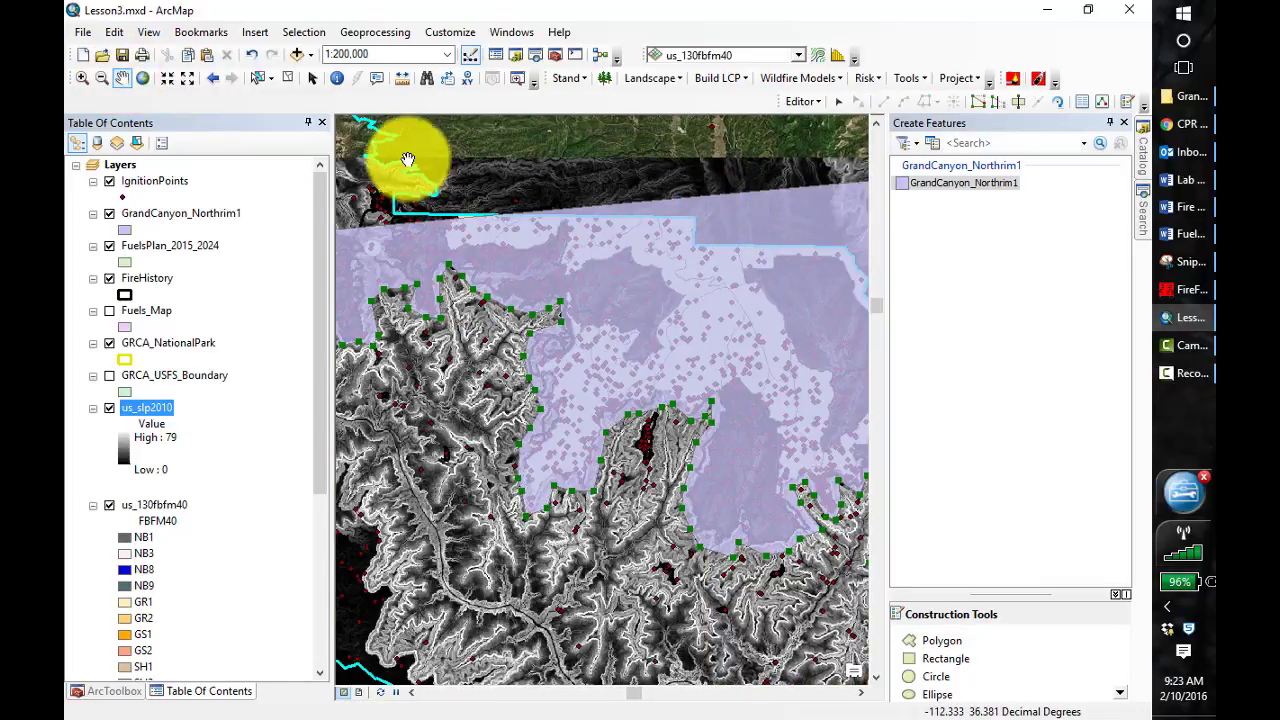
pyautogui.moveTo(467, 366); pyautogui.dragTo(540, 411)
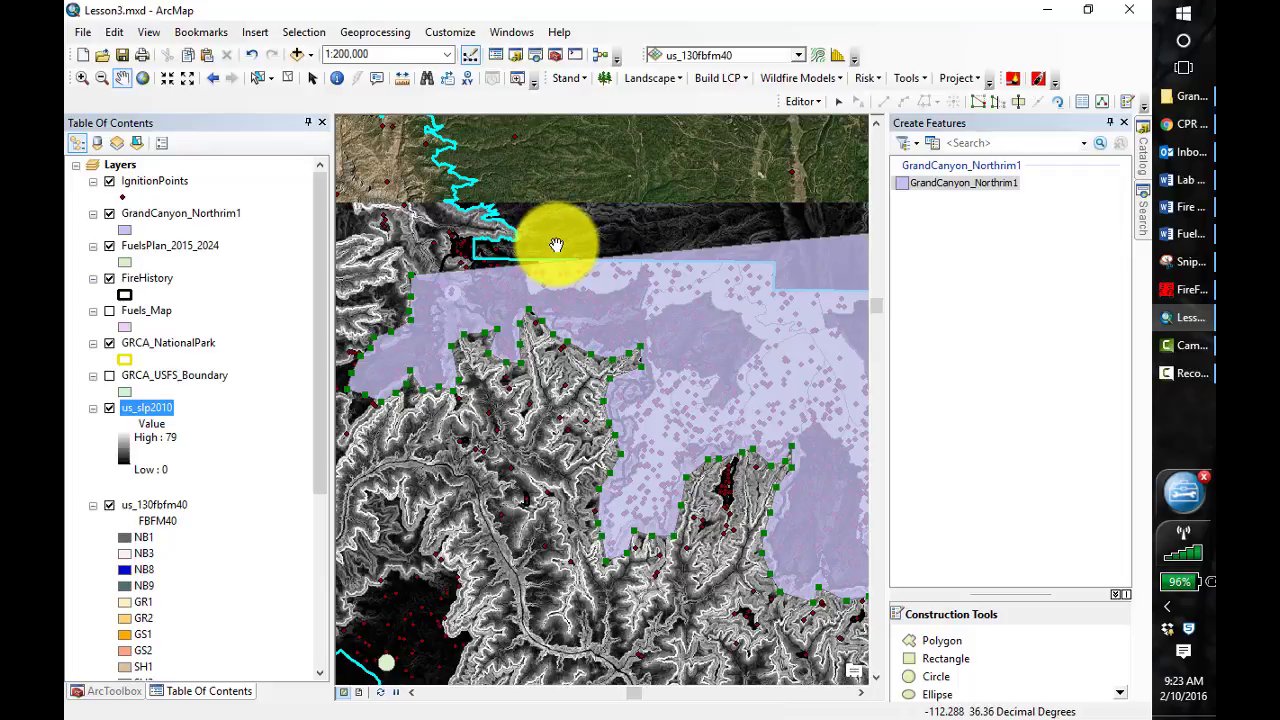
pyautogui.click(932, 648)
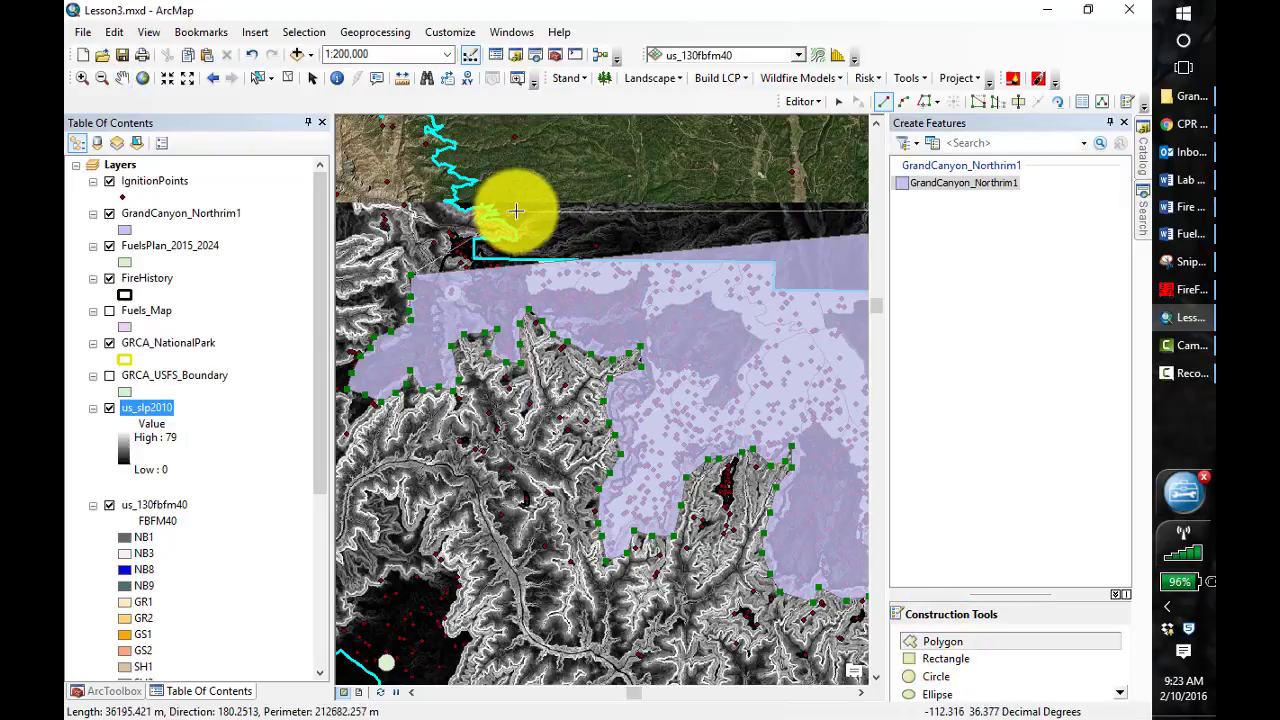
pyautogui.doubleClick(430, 208)
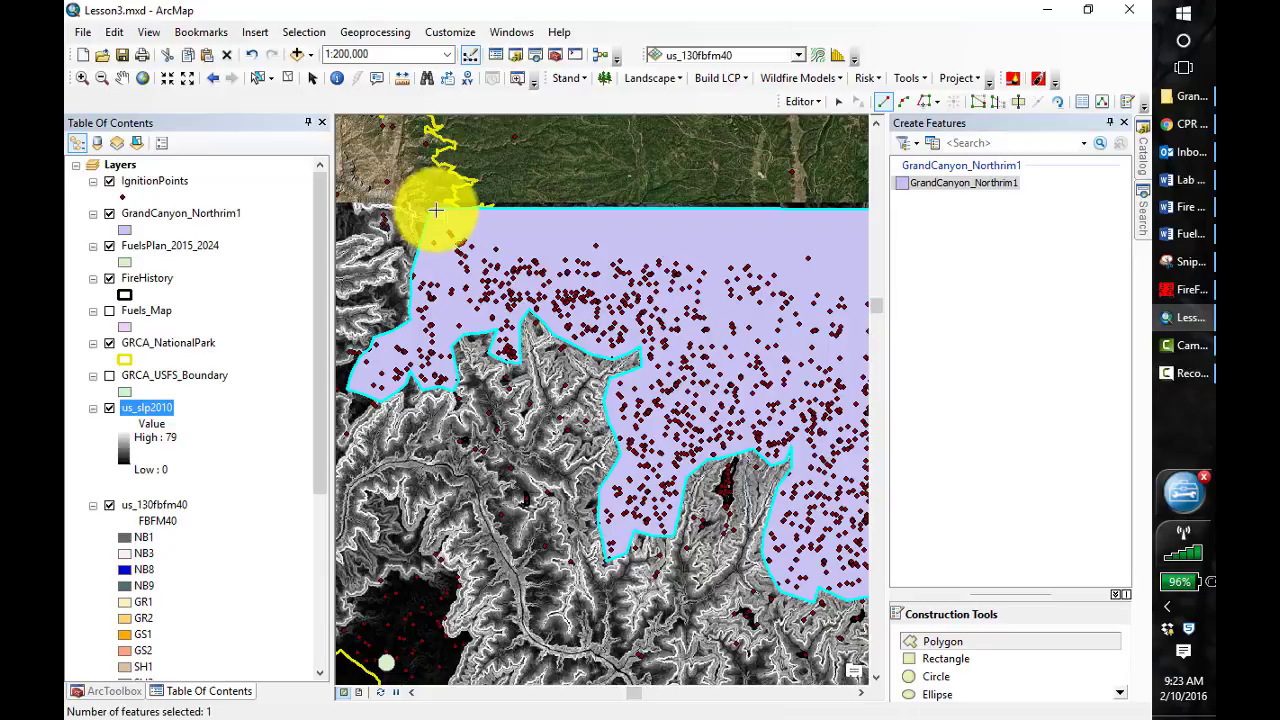
# Save the edits made to GrandCanyon_Northrim1 and stop editing, with the layer left switched on
pyautogui.click(187, 82)
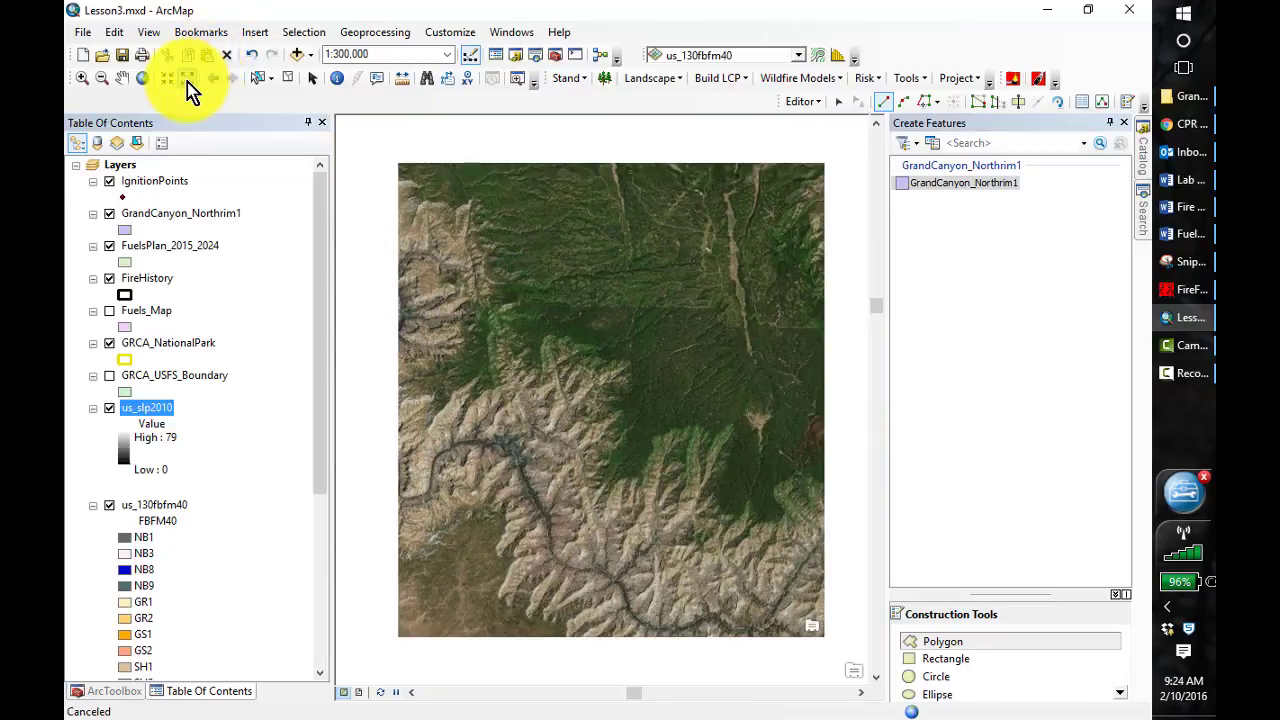
pyautogui.click(187, 82)
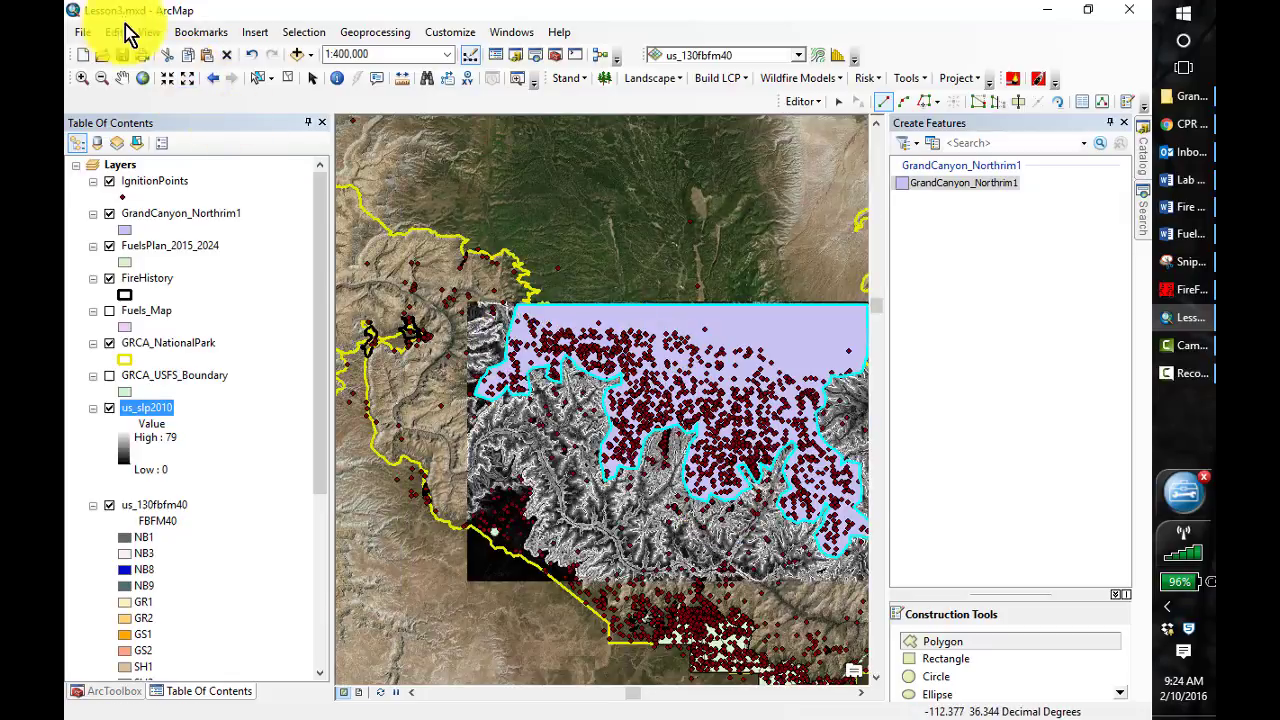
pyautogui.click(122, 78)
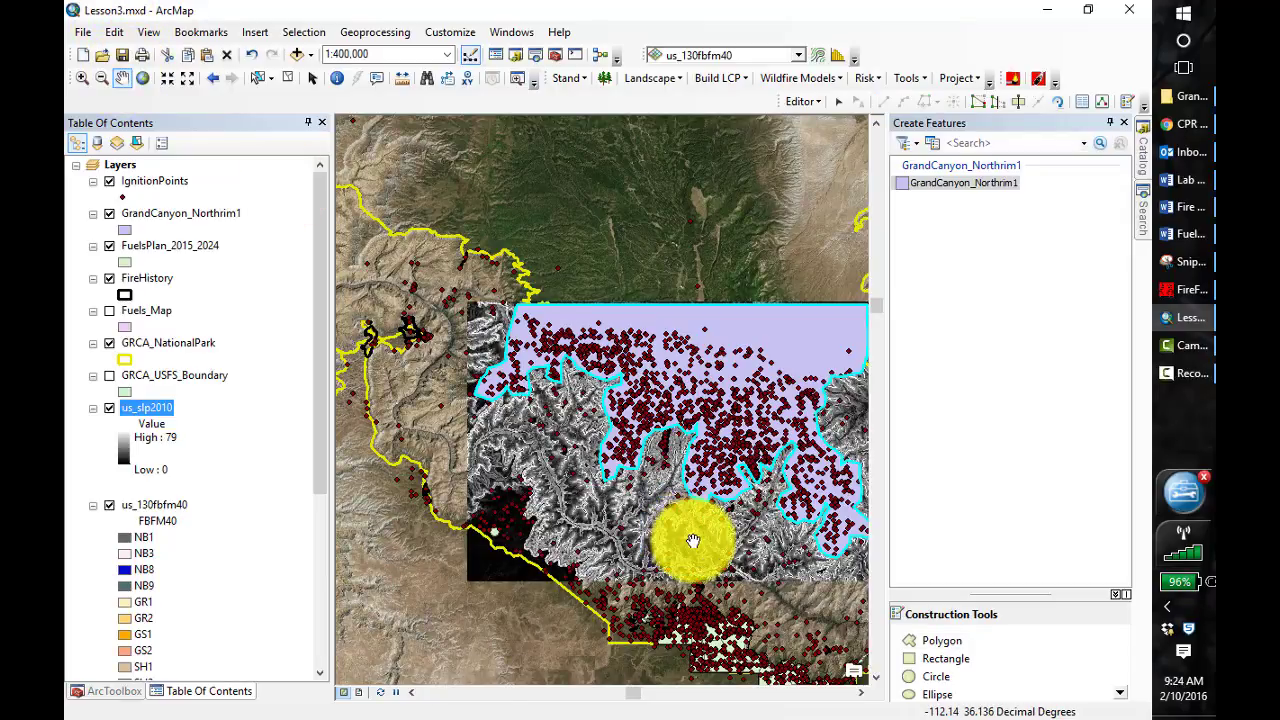
pyautogui.moveTo(694, 537); pyautogui.dragTo(555, 500)
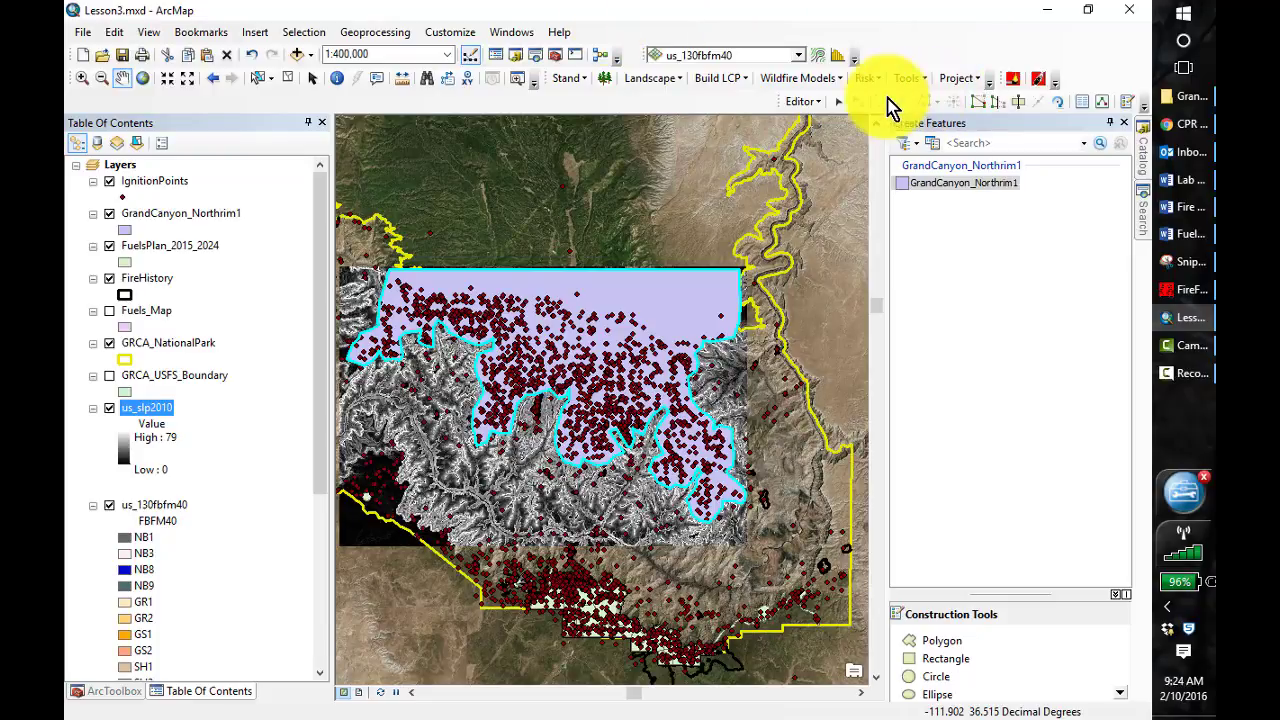
pyautogui.click(816, 102)
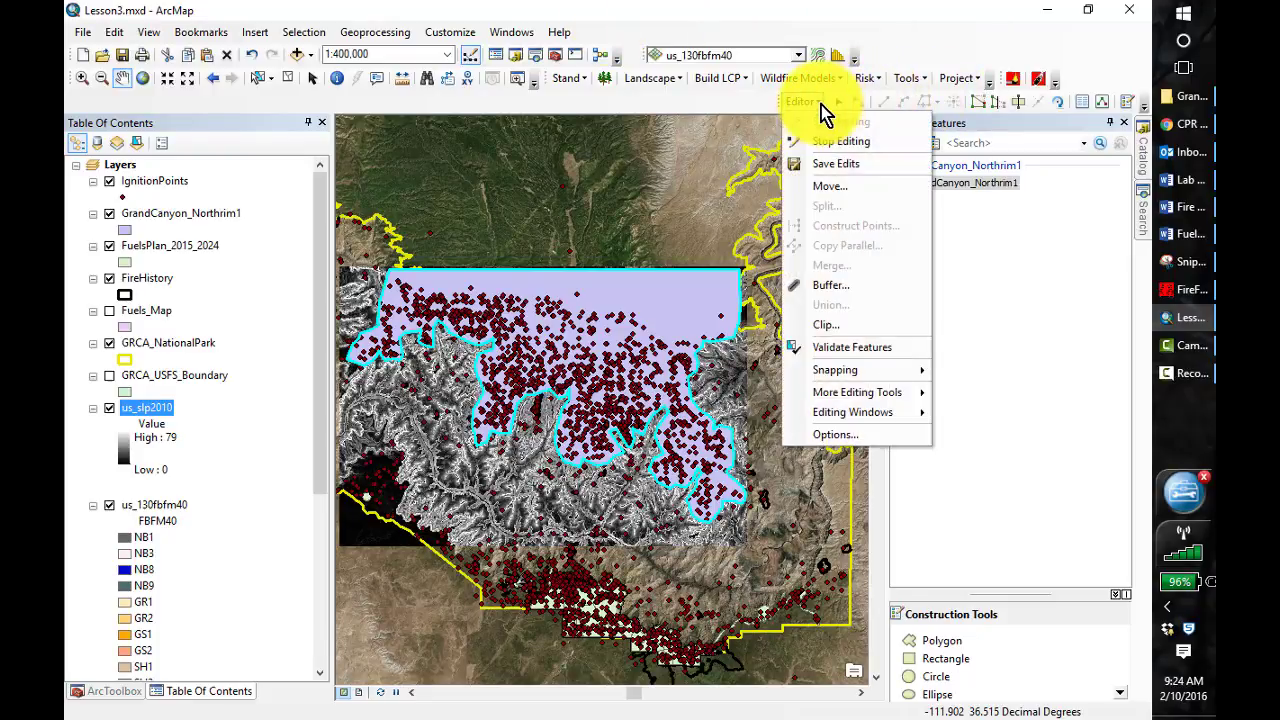
pyautogui.click(834, 165)
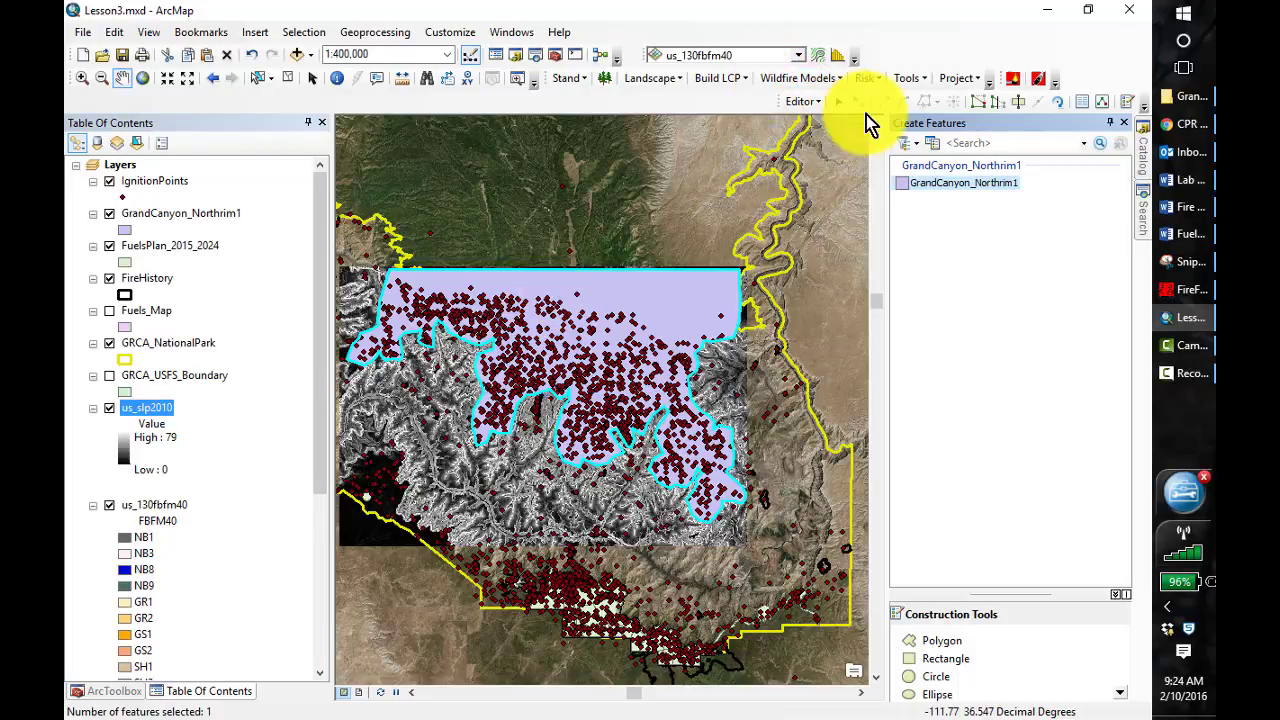
pyautogui.click(805, 102)
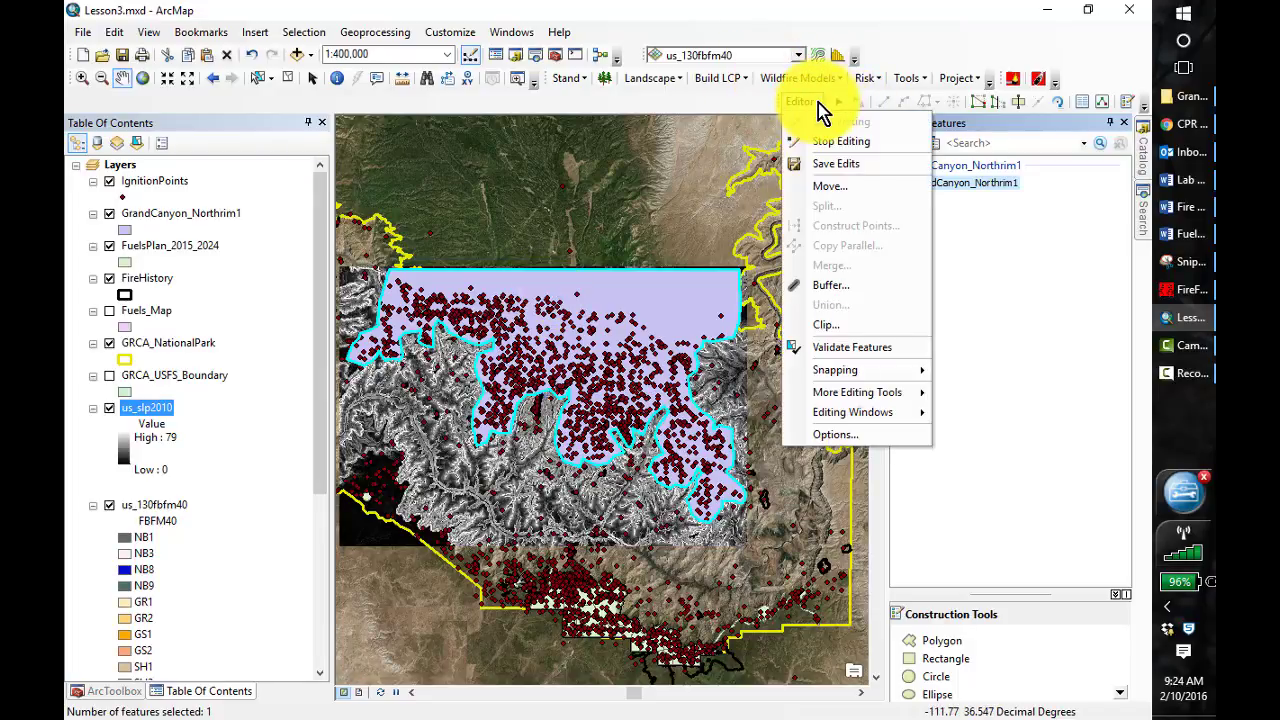
pyautogui.click(846, 146)
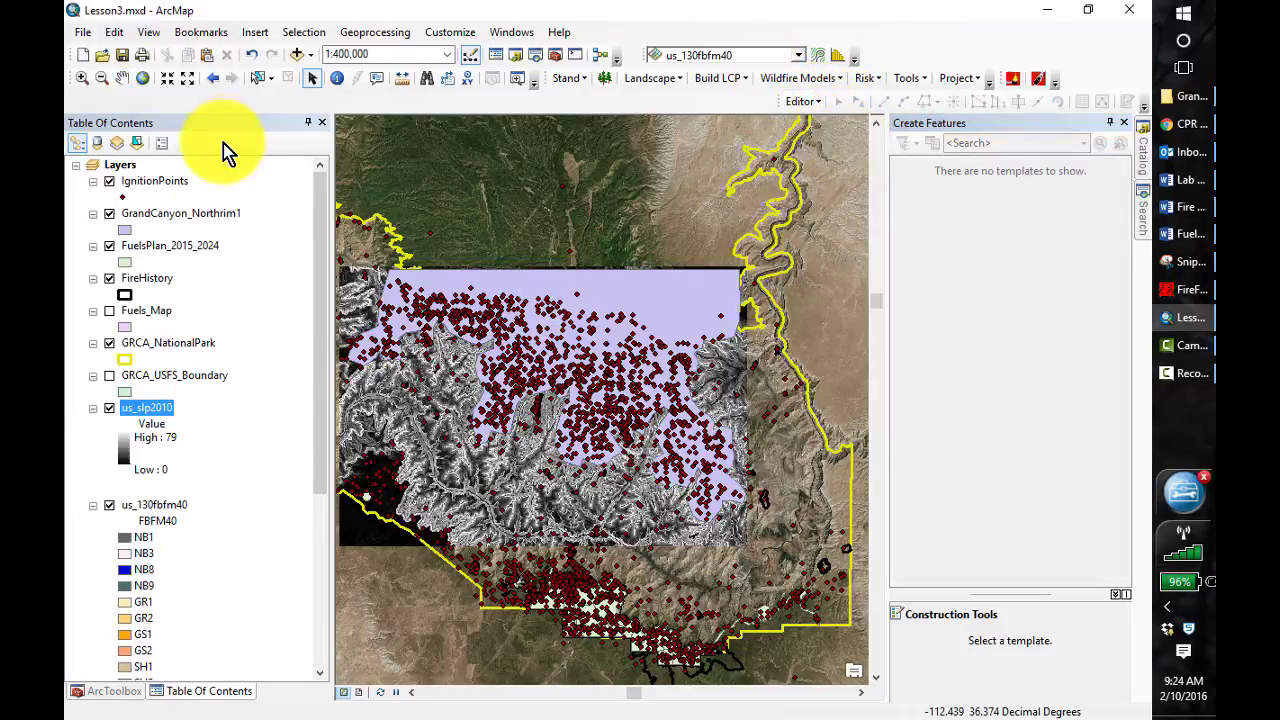
pyautogui.click(107, 216)
pyautogui.click(107, 216)
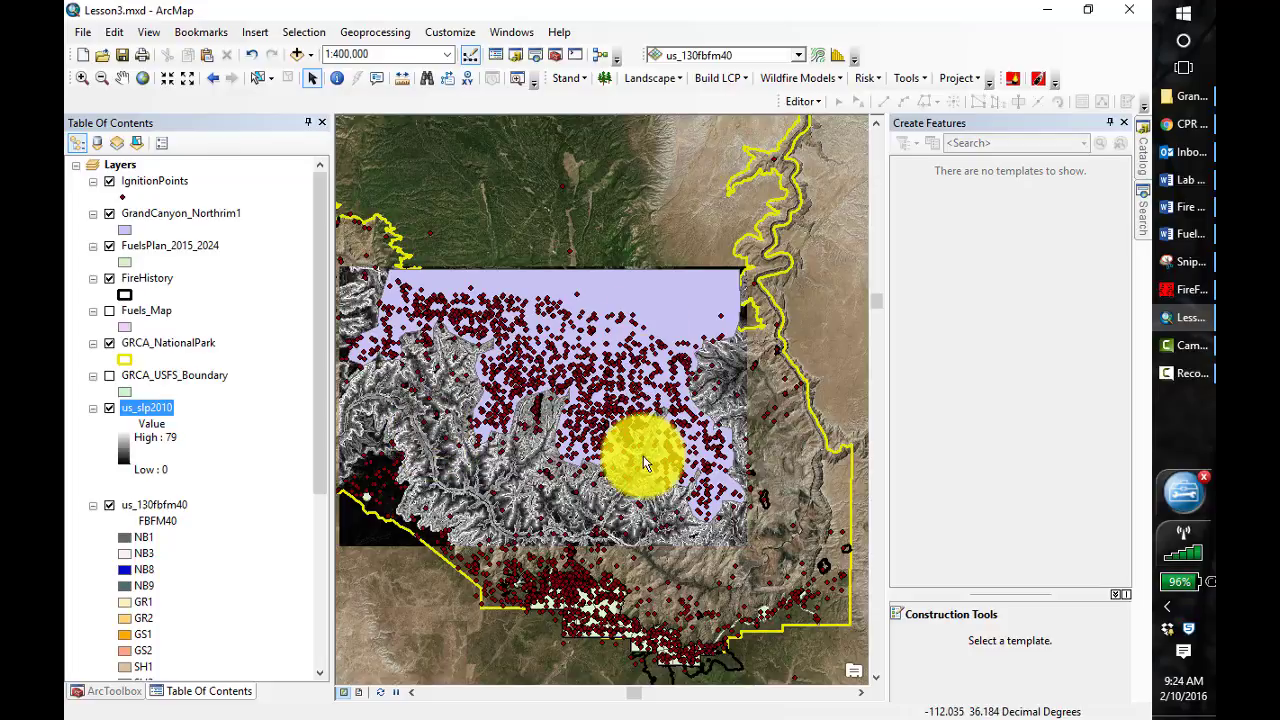
# Open the geoprocessing environment settings and browse to the Lesson_4 folder inside 407 for the current workspace
pyautogui.click(377, 32)
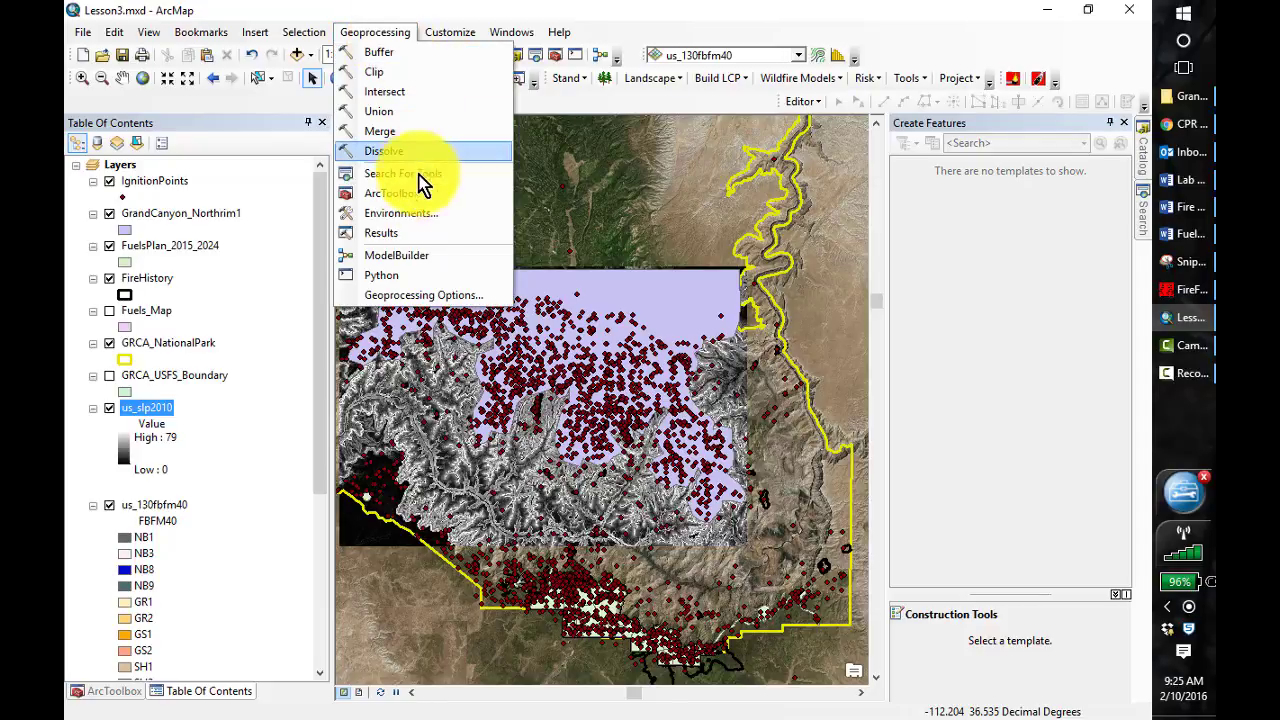
pyautogui.click(414, 214)
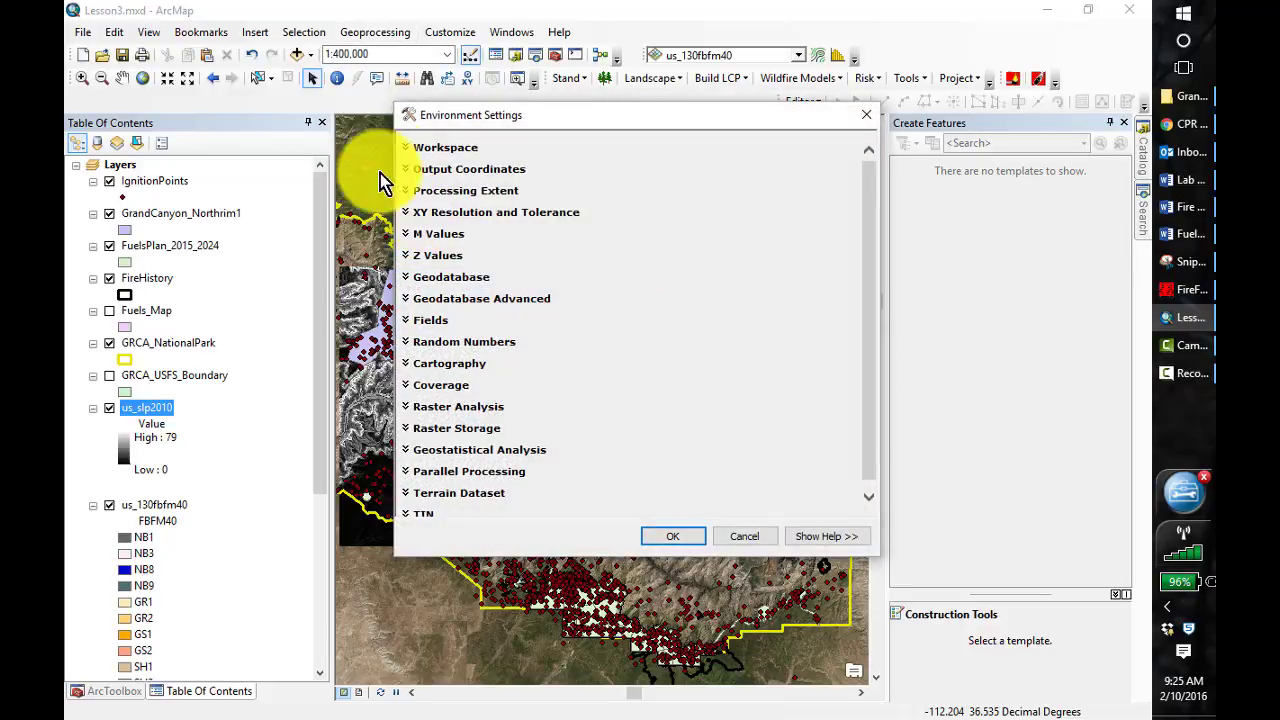
pyautogui.click(406, 148)
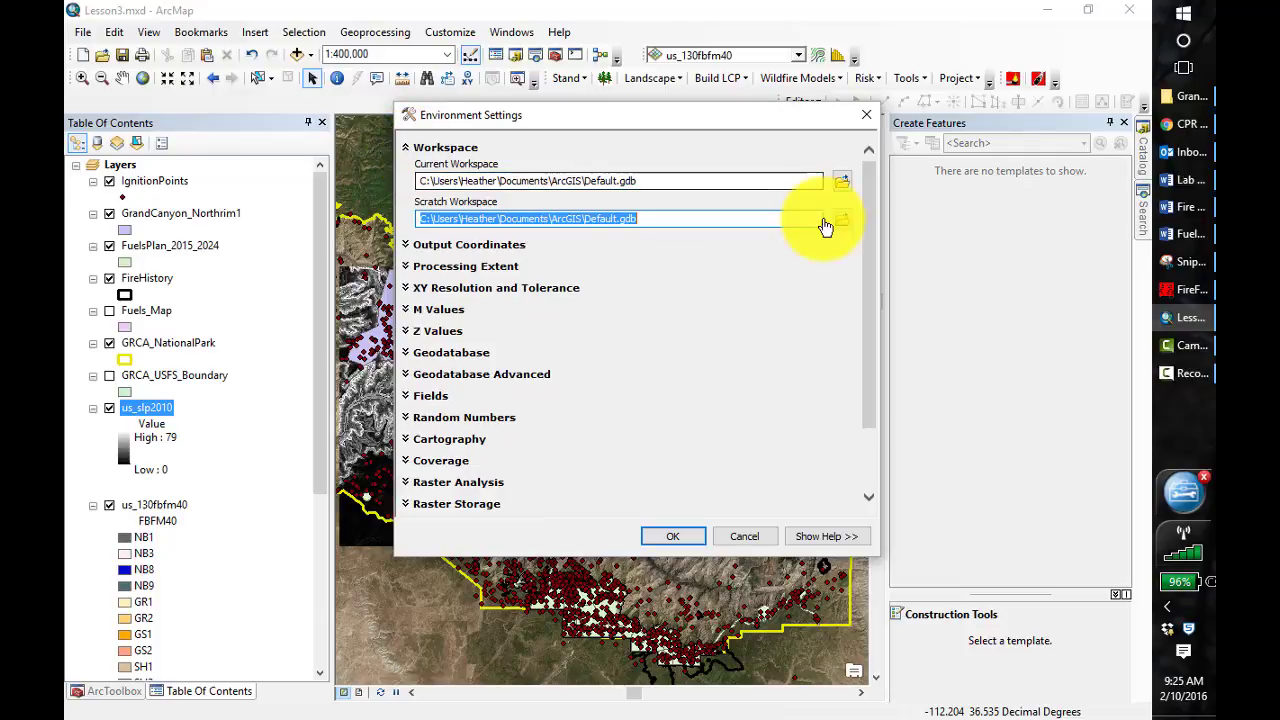
pyautogui.click(843, 186)
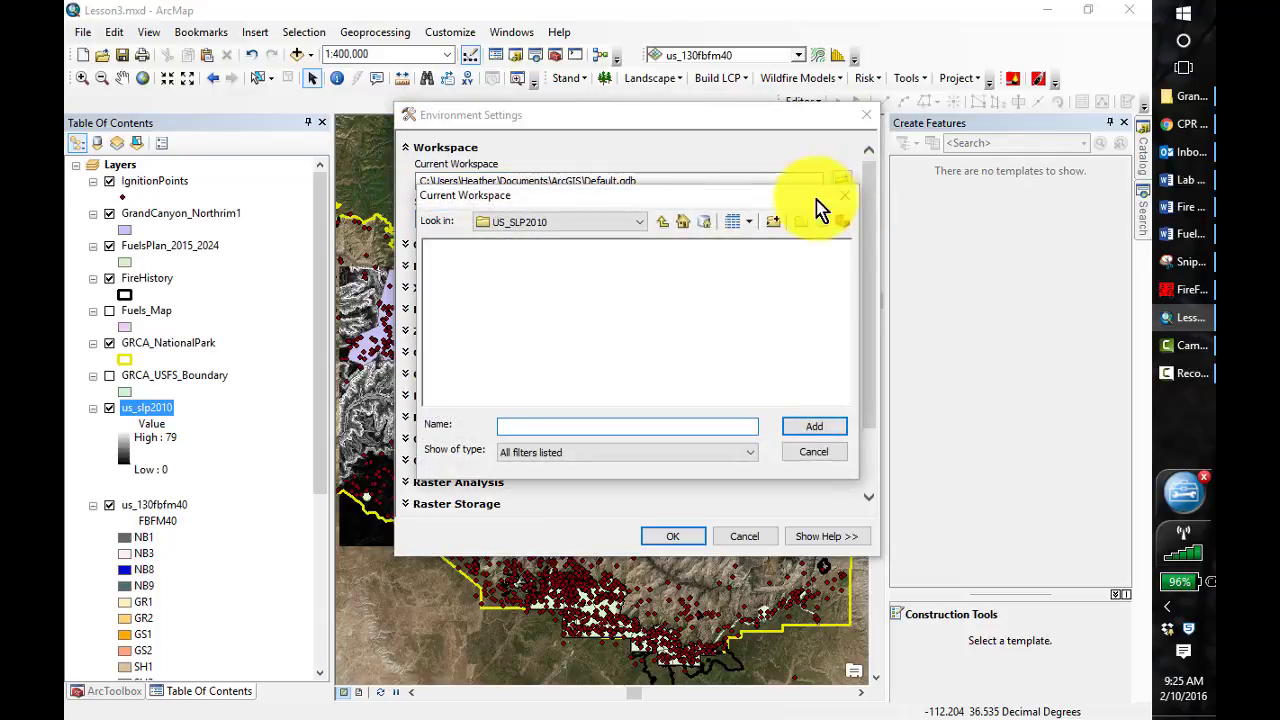
pyautogui.click(661, 222)
pyautogui.click(661, 222)
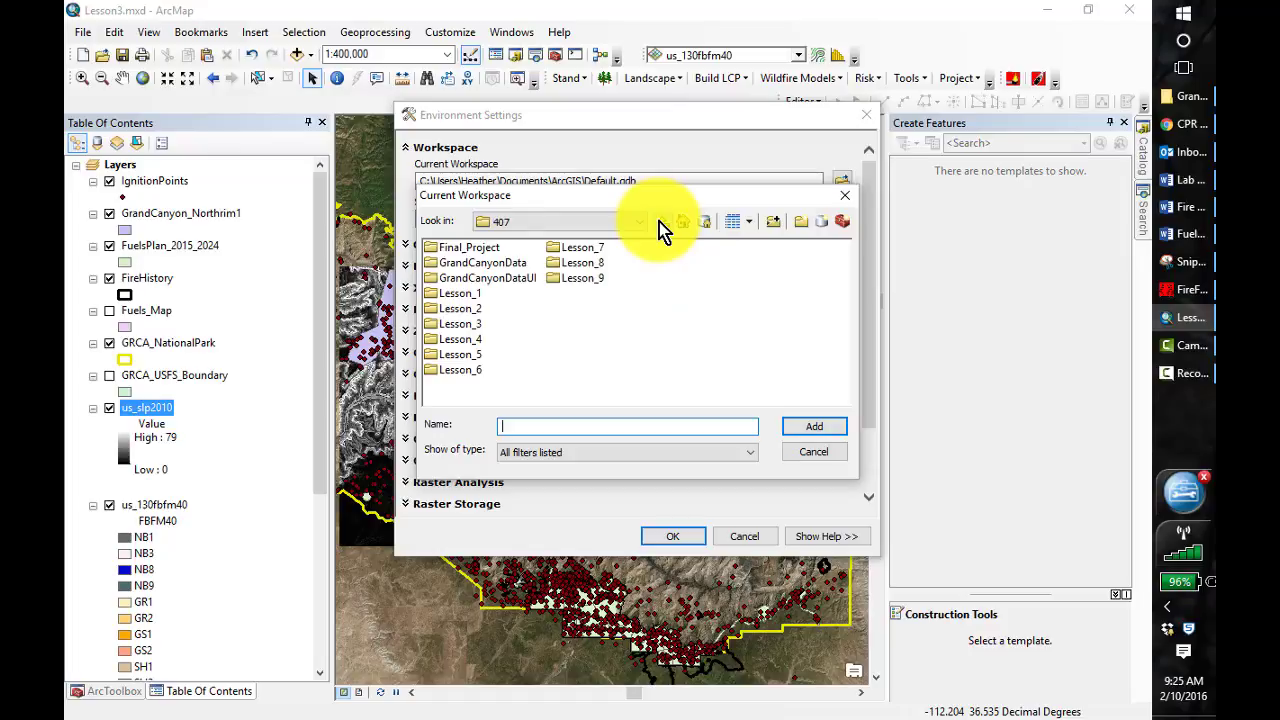
pyautogui.doubleClick(458, 340)
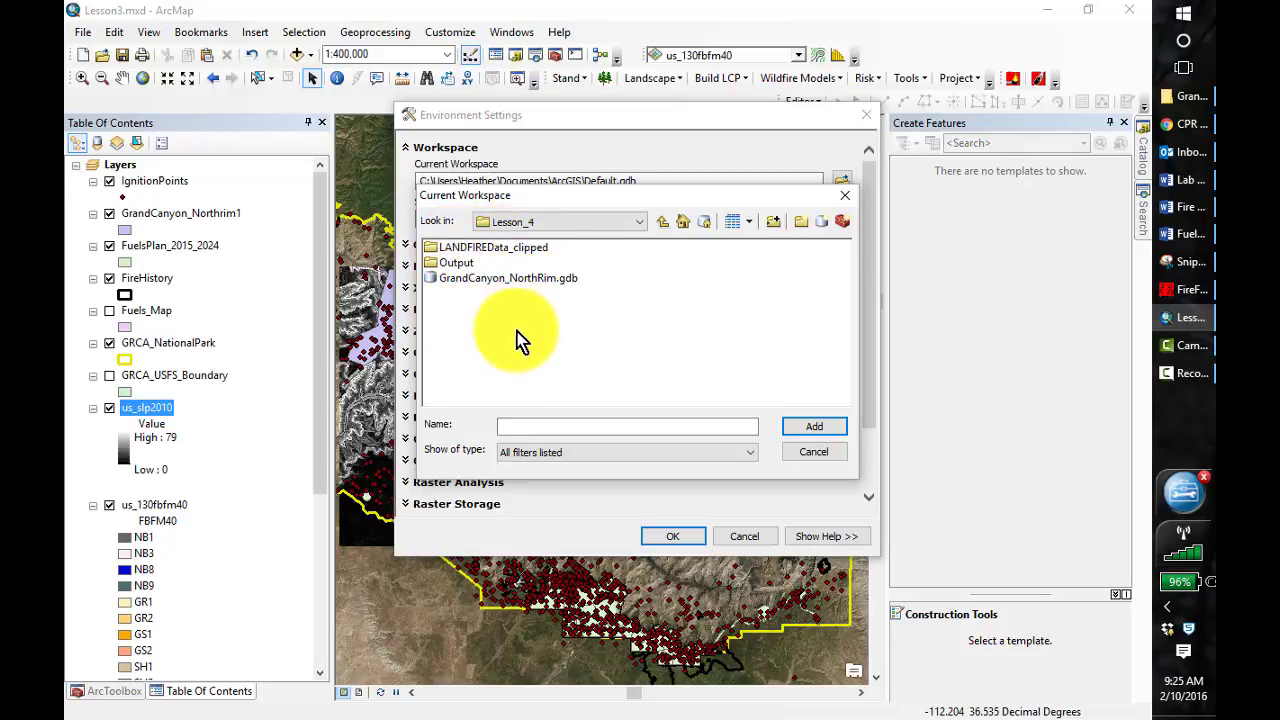
# Create a folder named Landfiredata_clipped1 in Lesson_4 and set it as the current workspace
pyautogui.click(800, 224)
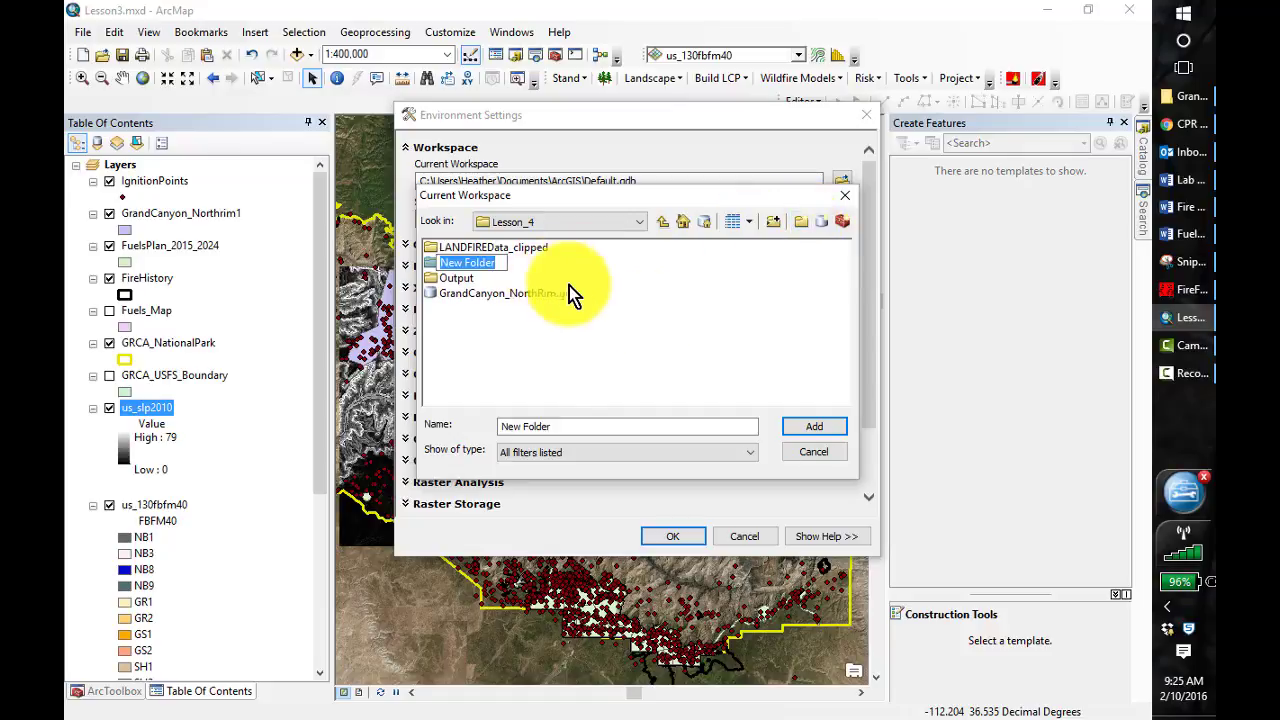
pyautogui.write('Lan')
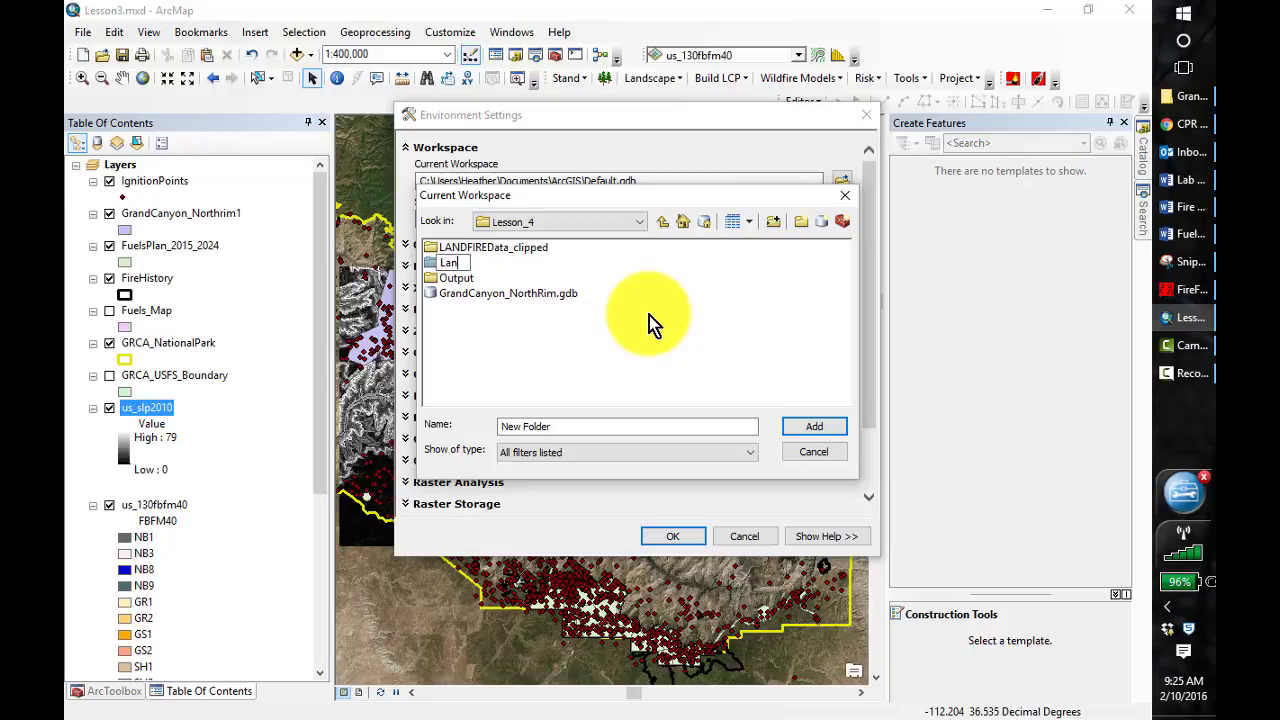
pyautogui.write('dfiredata_clip')
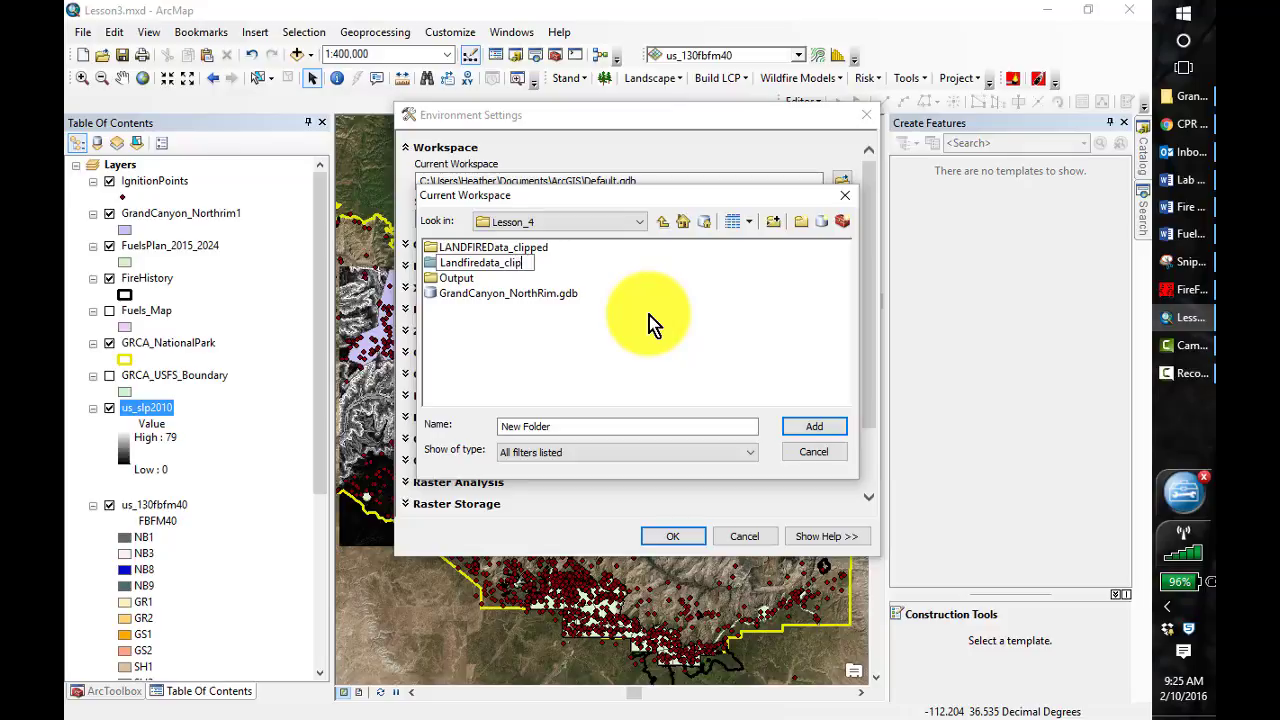
pyautogui.write('ped1')
pyautogui.press('Return')
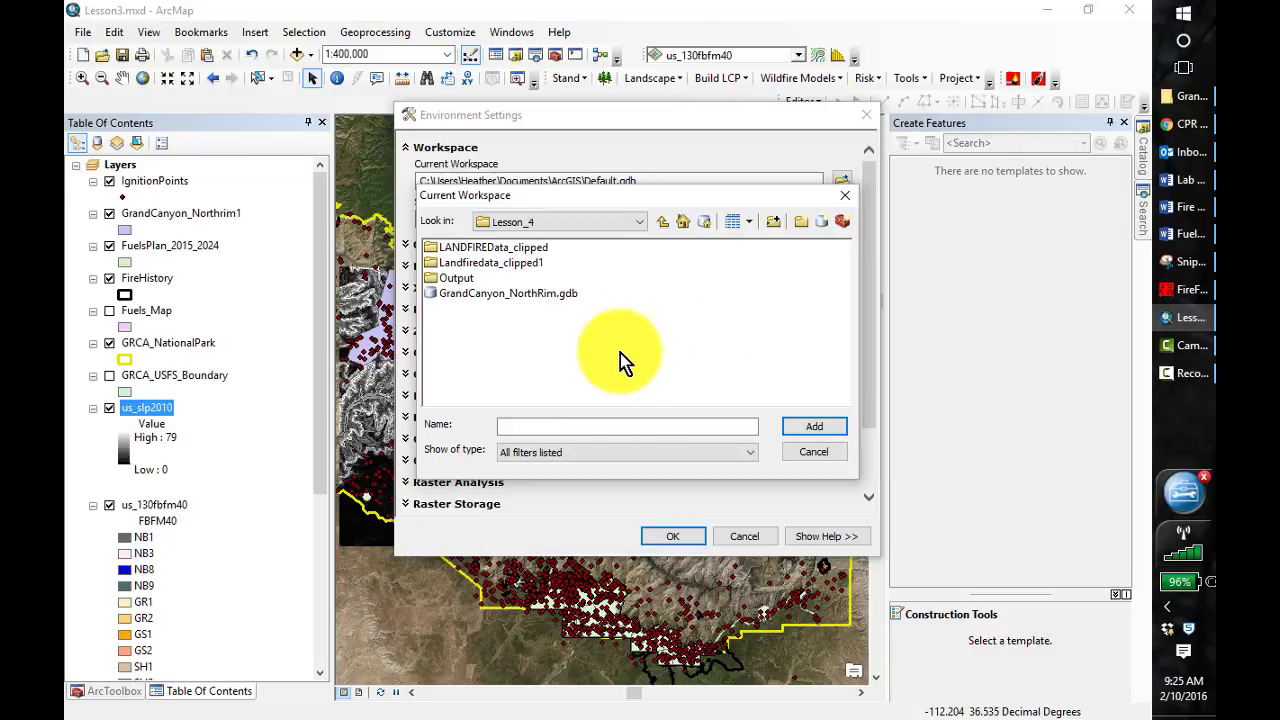
pyautogui.click(440, 263)
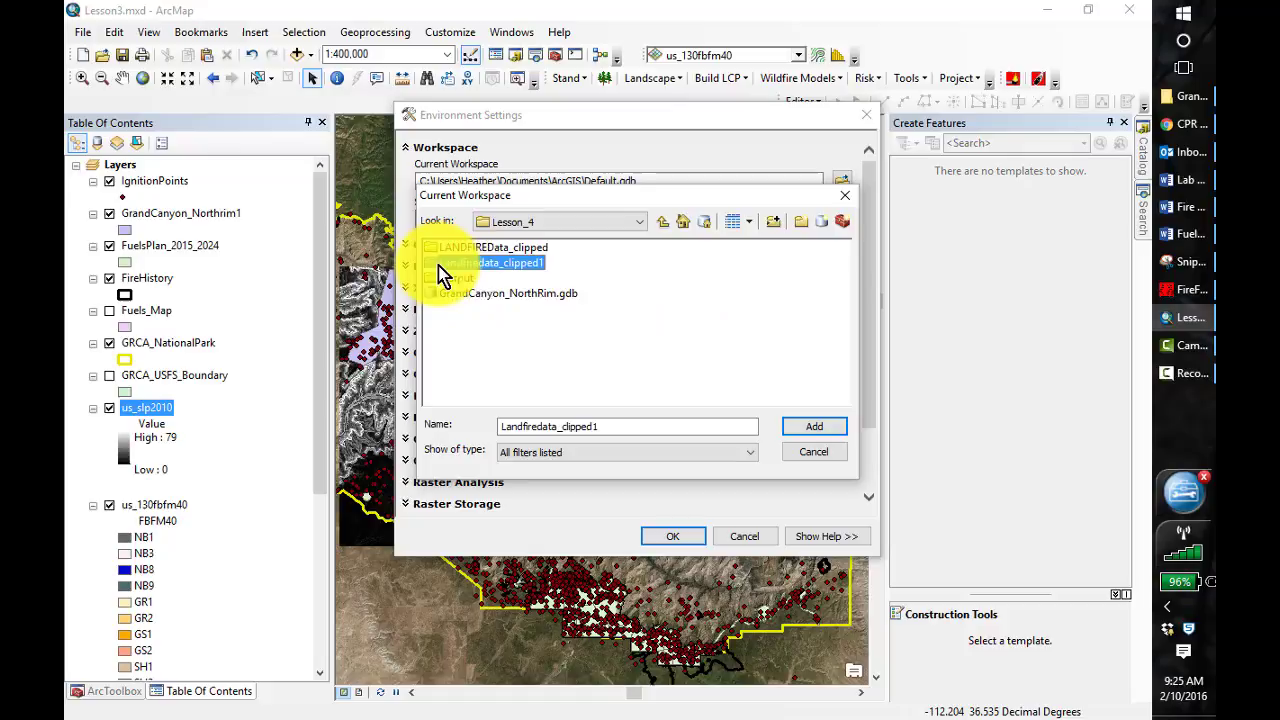
pyautogui.click(808, 431)
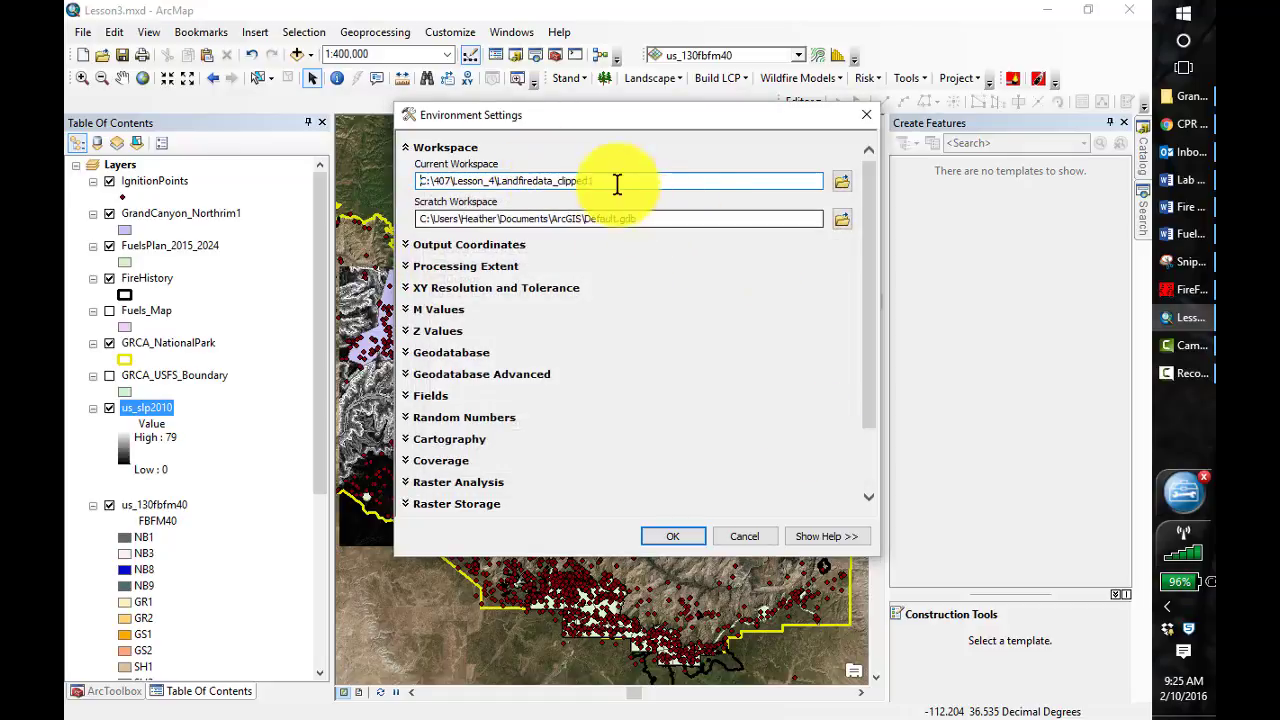
# Copy the current workspace path C:\407\Lesson_4\Landfiredata_clipped1 into the scratch workspace and apply the environment settings
pyautogui.moveTo(605, 189); pyautogui.dragTo(367, 178)
pyautogui.hotkey('ctrl', 'c')
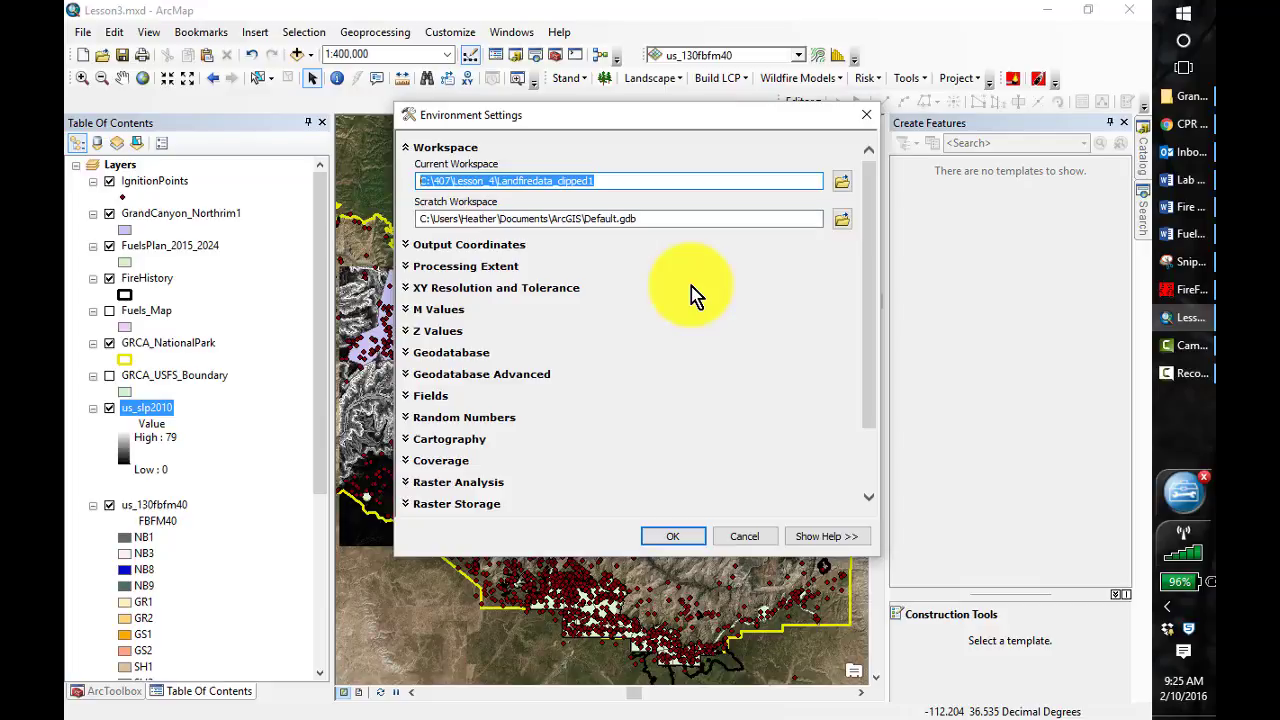
pyautogui.click(652, 218)
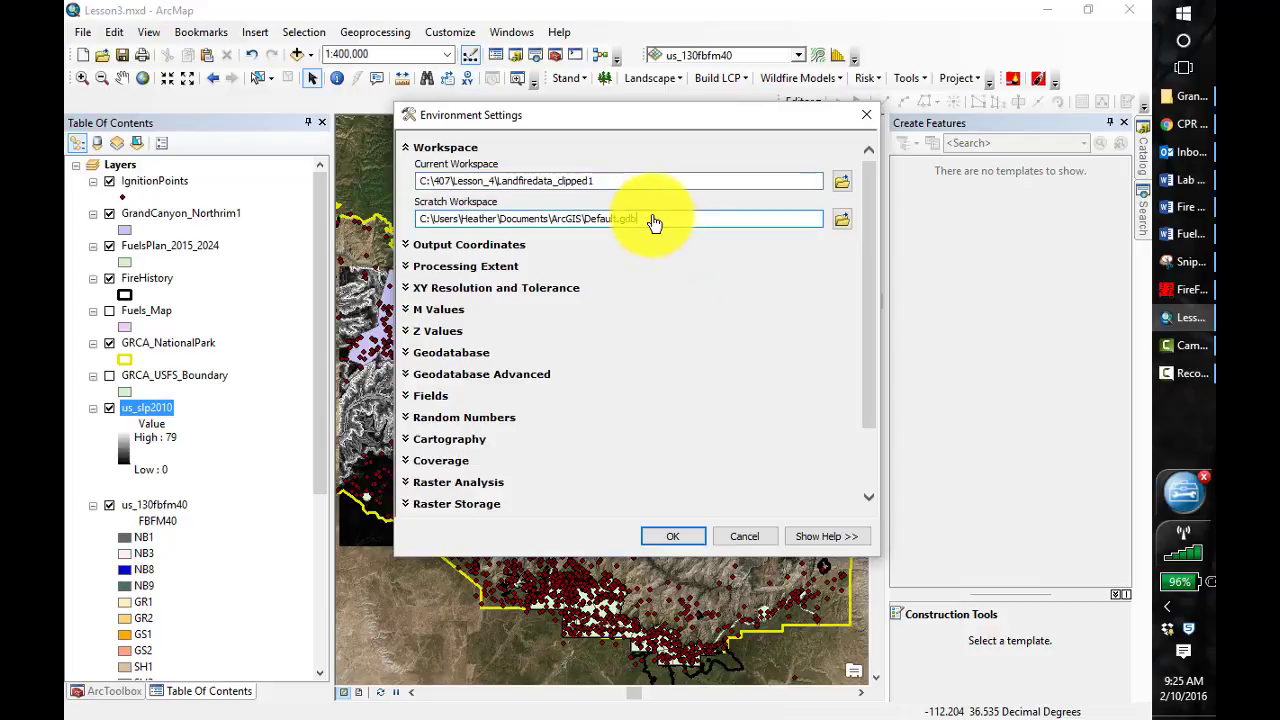
pyautogui.doubleClick(654, 222)
pyautogui.doubleClick(654, 222)
pyautogui.doubleClick(654, 222)
pyautogui.click(654, 222)
pyautogui.moveTo(652, 224); pyautogui.dragTo(390, 225)
pyautogui.hotkey('ctrl', 'v')
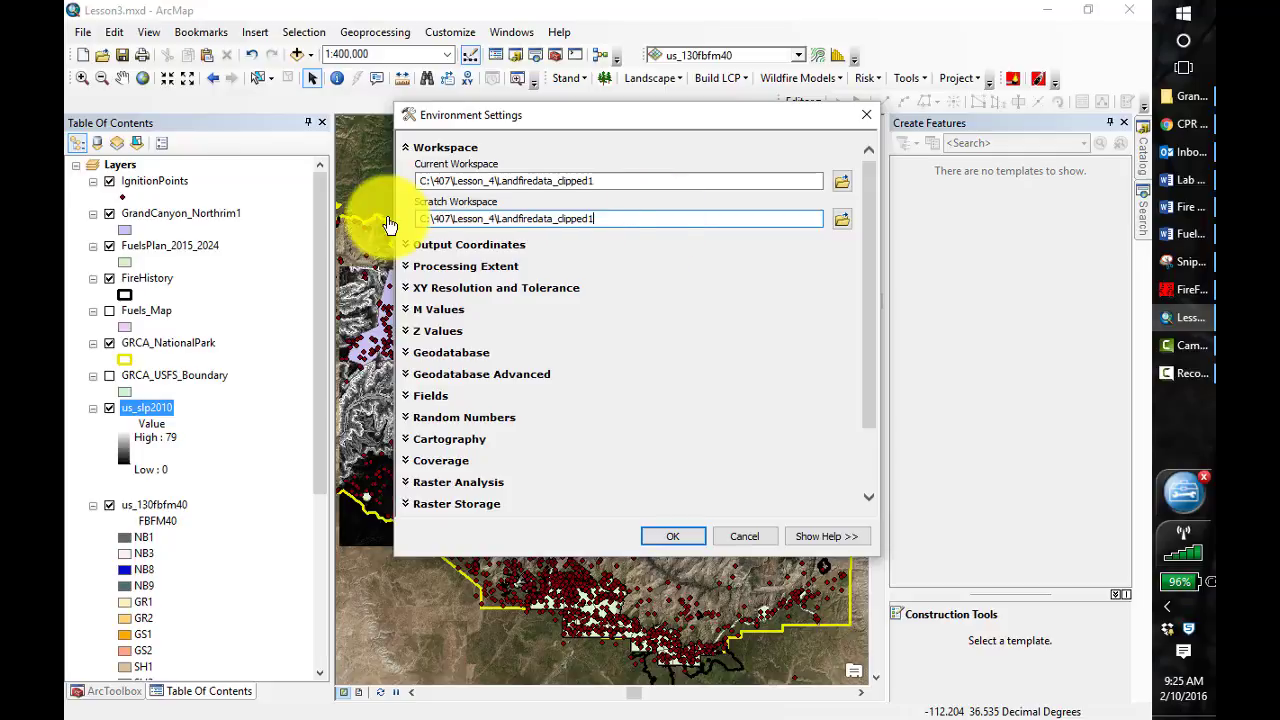
pyautogui.click(800, 380)
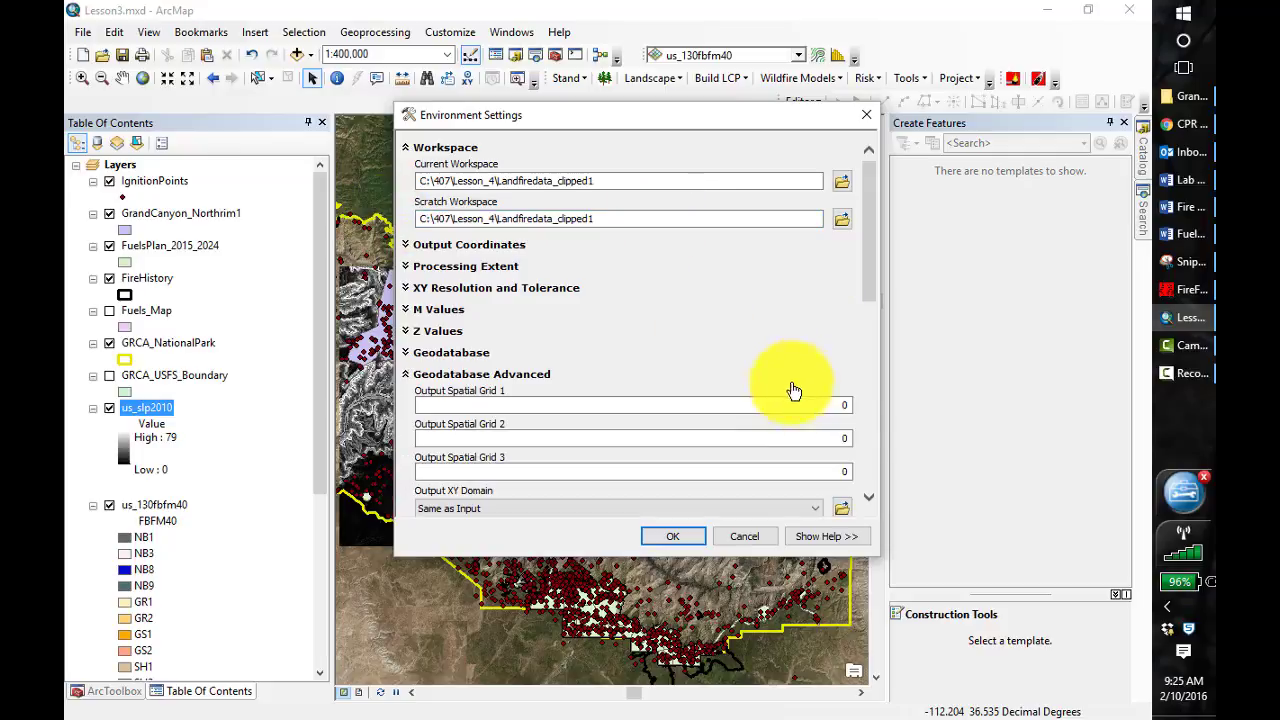
pyautogui.click(693, 540)
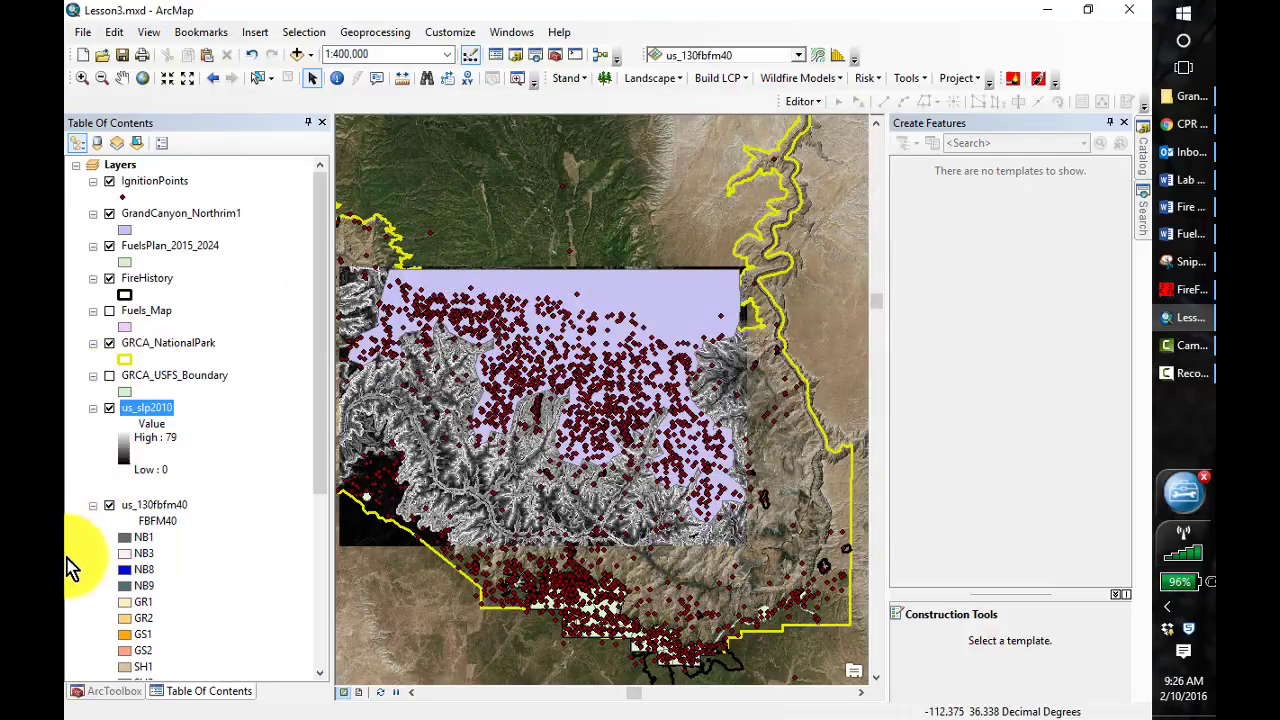
# Dock ArcToolbox, collapse Conversion Tools and expand the Raster Processing toolset under Data Management Tools
pyautogui.click(112, 691)
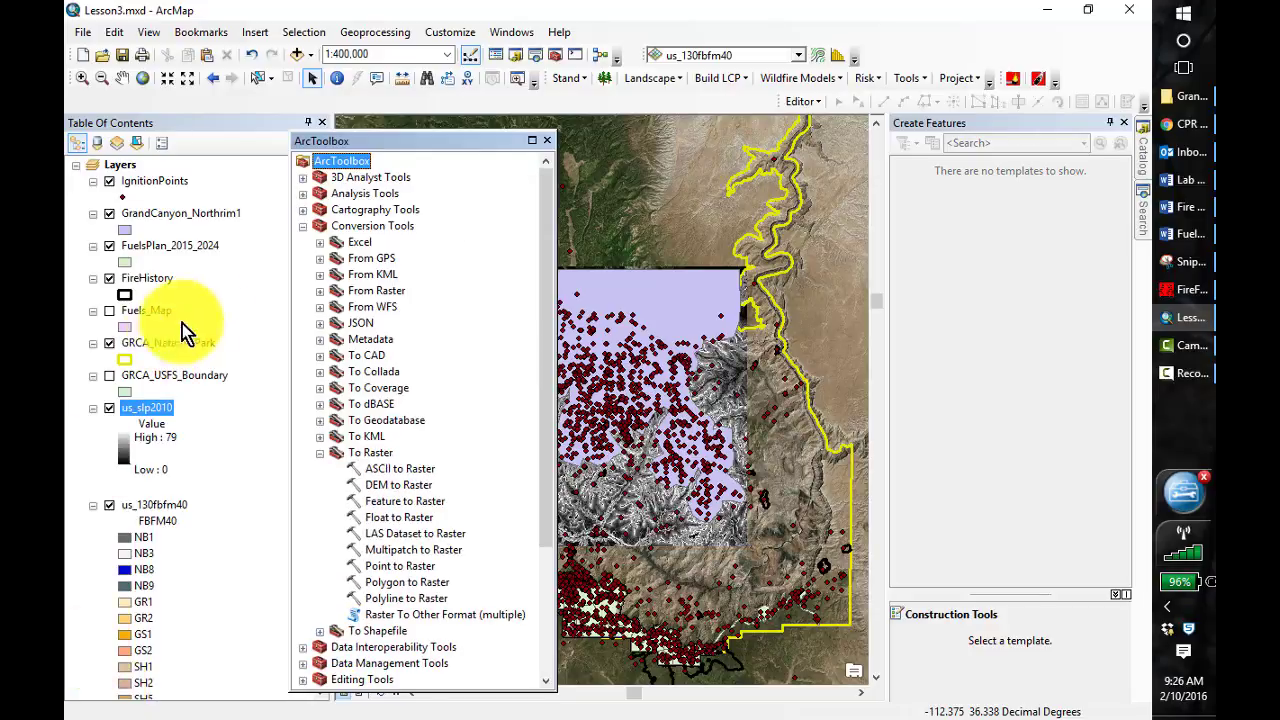
pyautogui.doubleClick(457, 139)
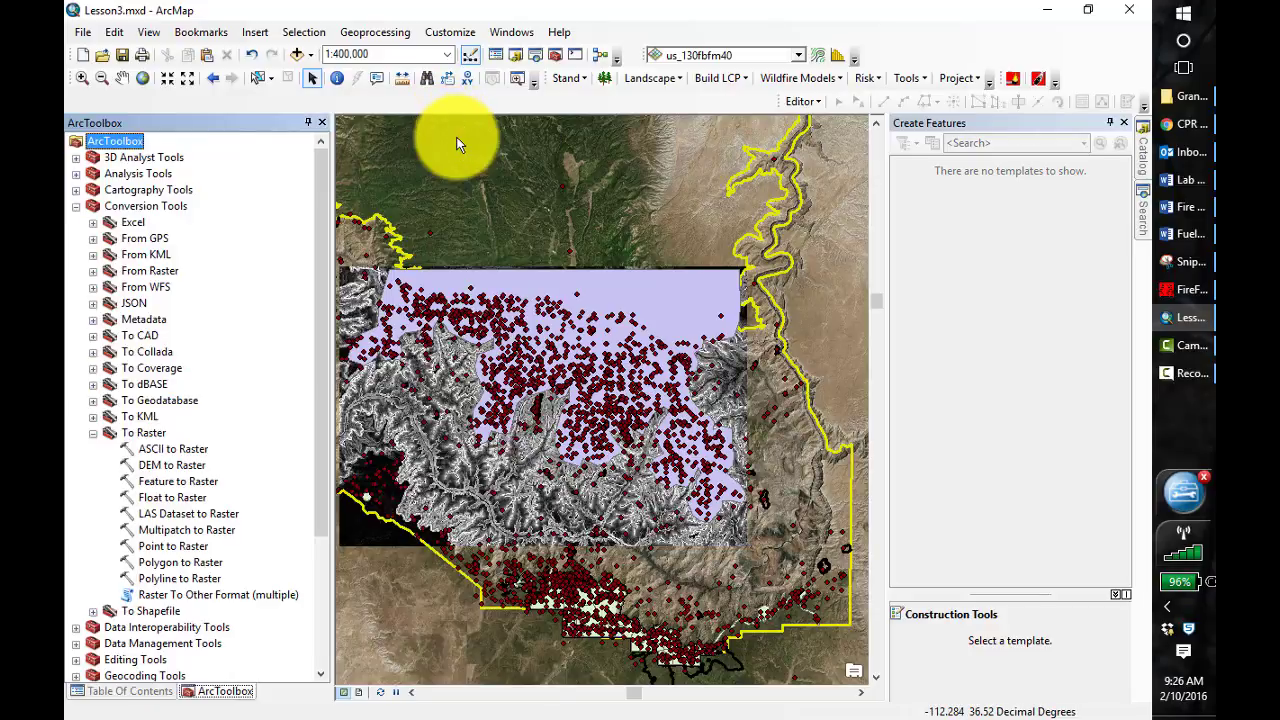
pyautogui.click(76, 206)
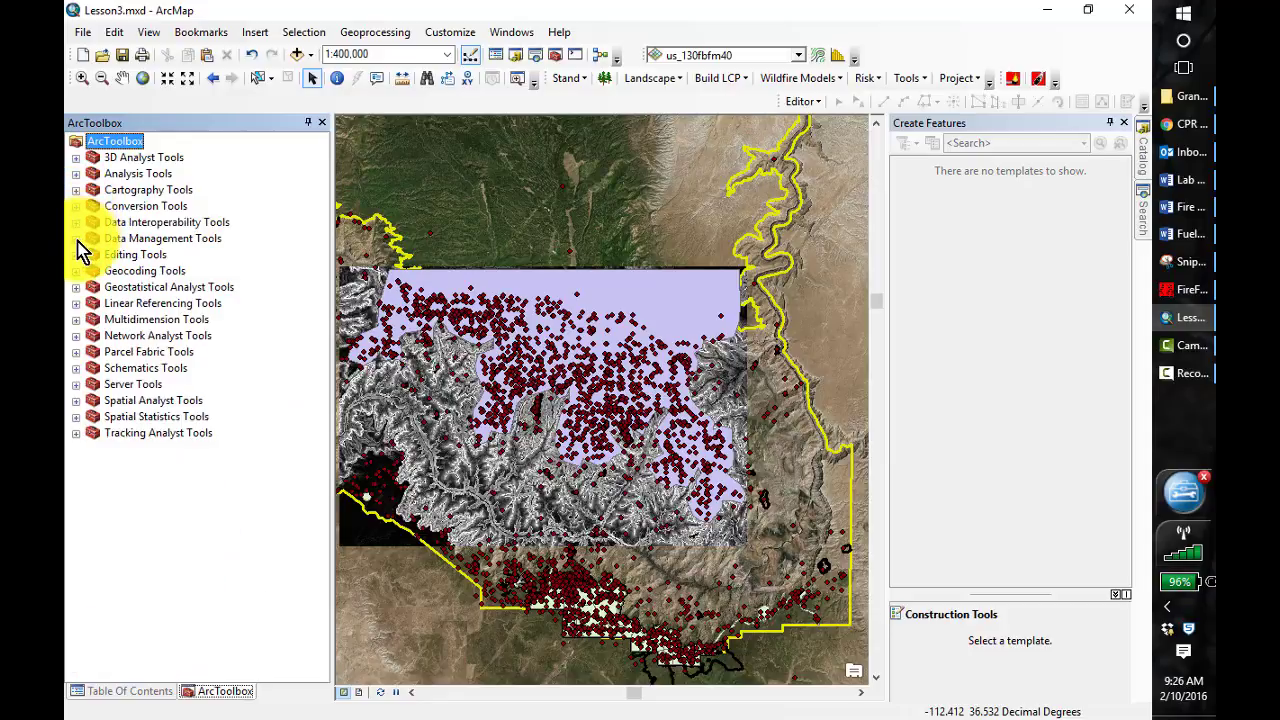
pyautogui.click(76, 238)
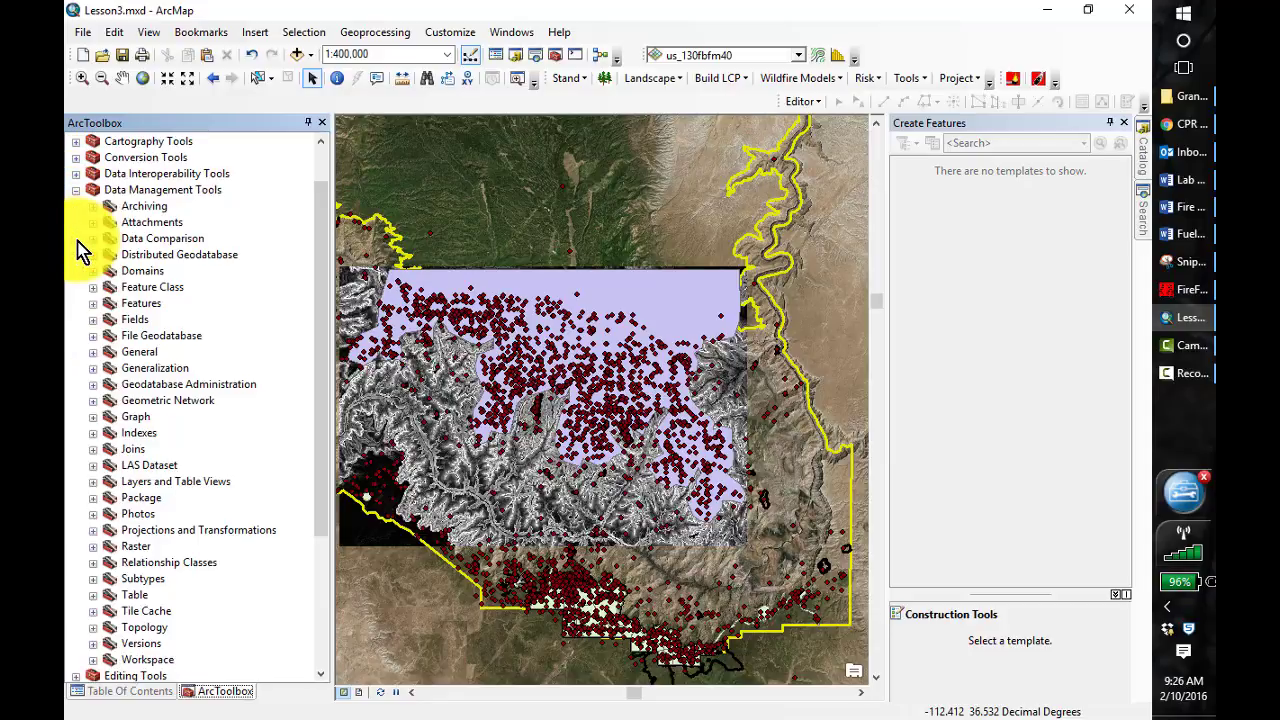
pyautogui.click(93, 547)
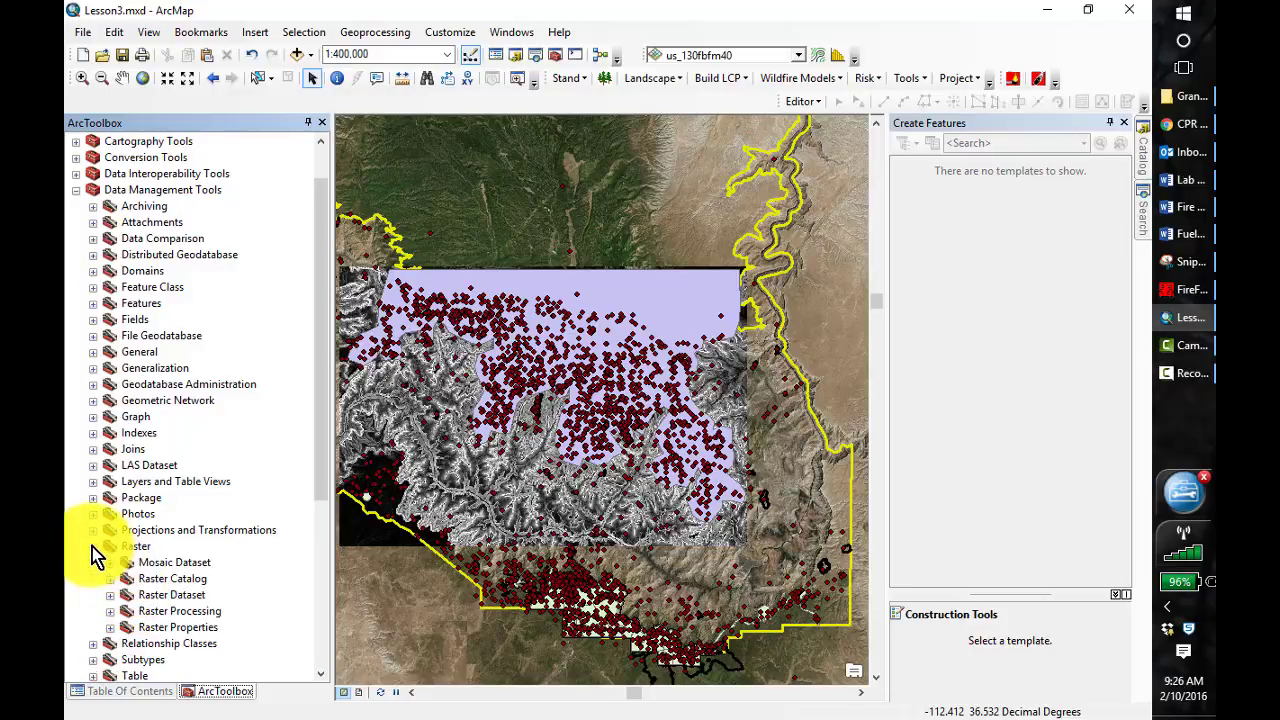
pyautogui.doubleClick(177, 611)
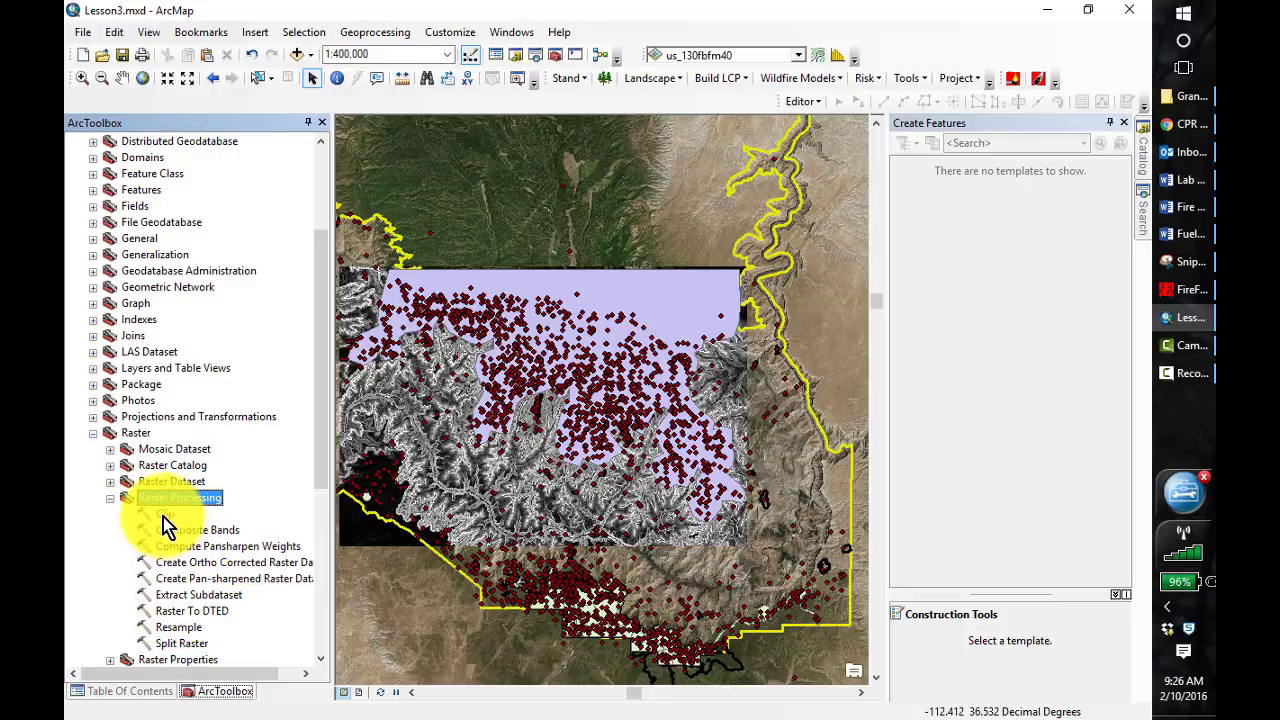
# Clip the us_slp2010 raster to the GrandCanyon_Northrim1 extent, using the input features for clipping geometry
pyautogui.doubleClick(163, 516)
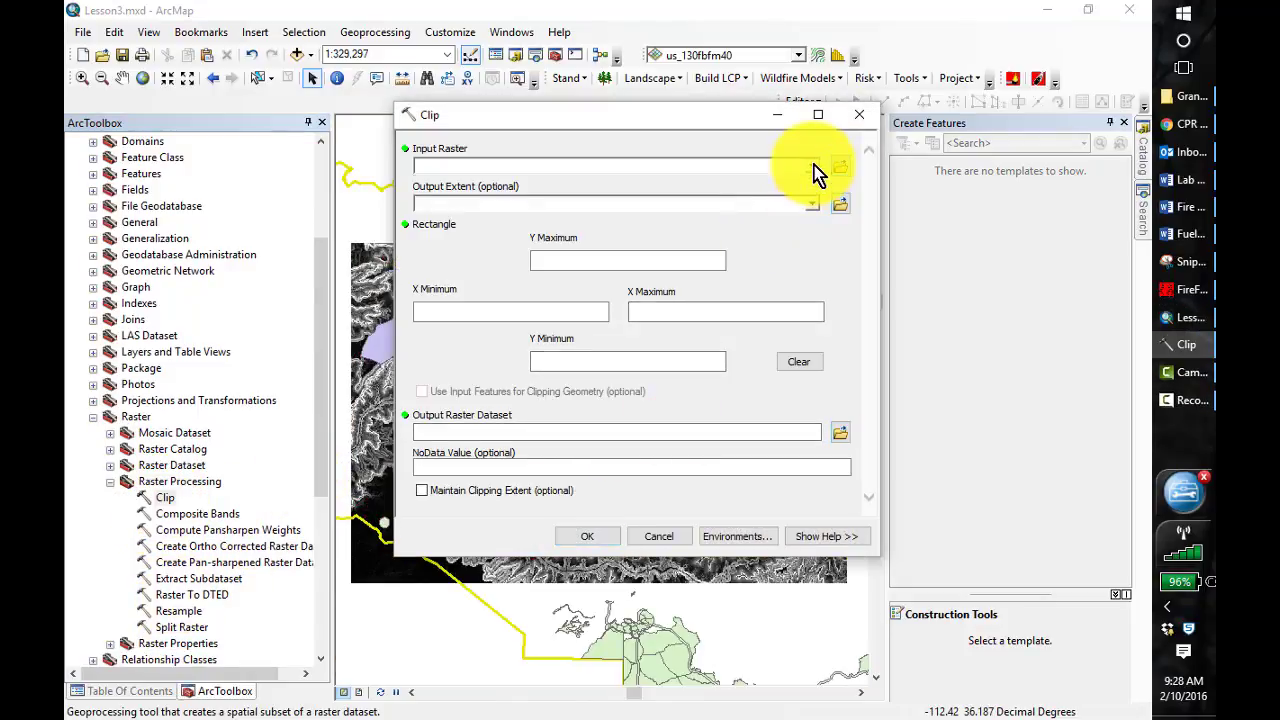
pyautogui.click(810, 166)
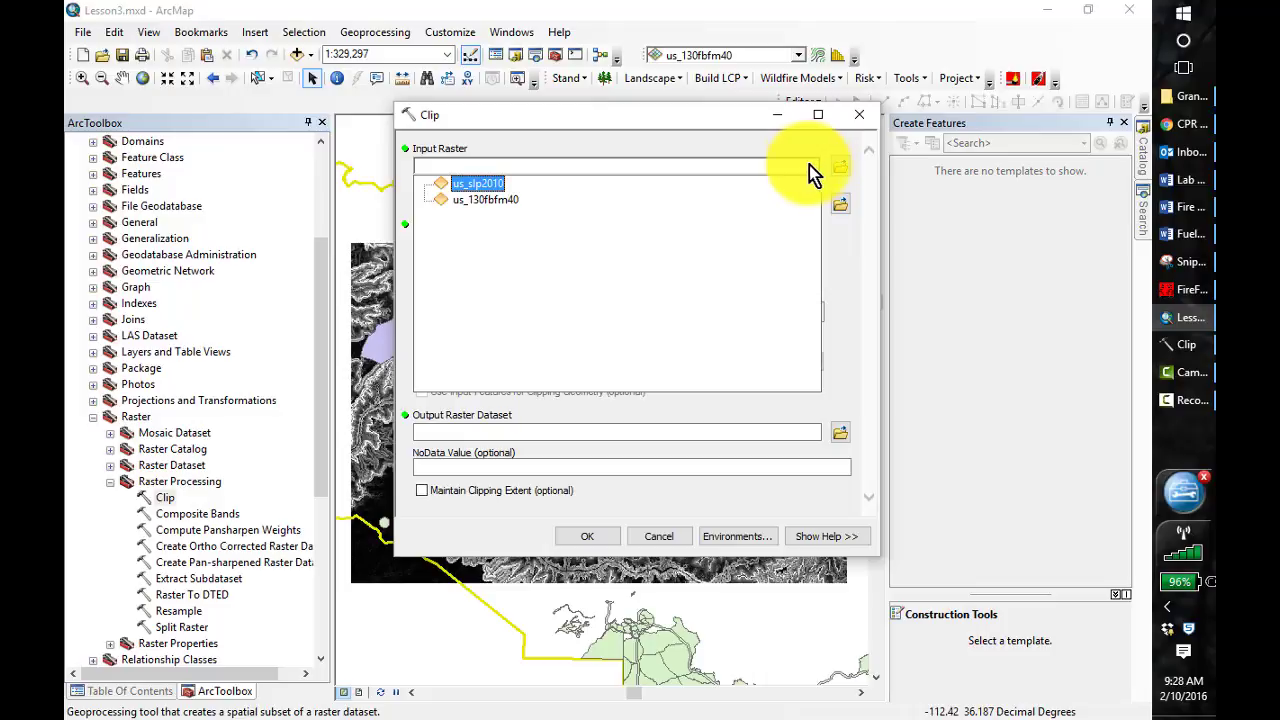
pyautogui.click(478, 186)
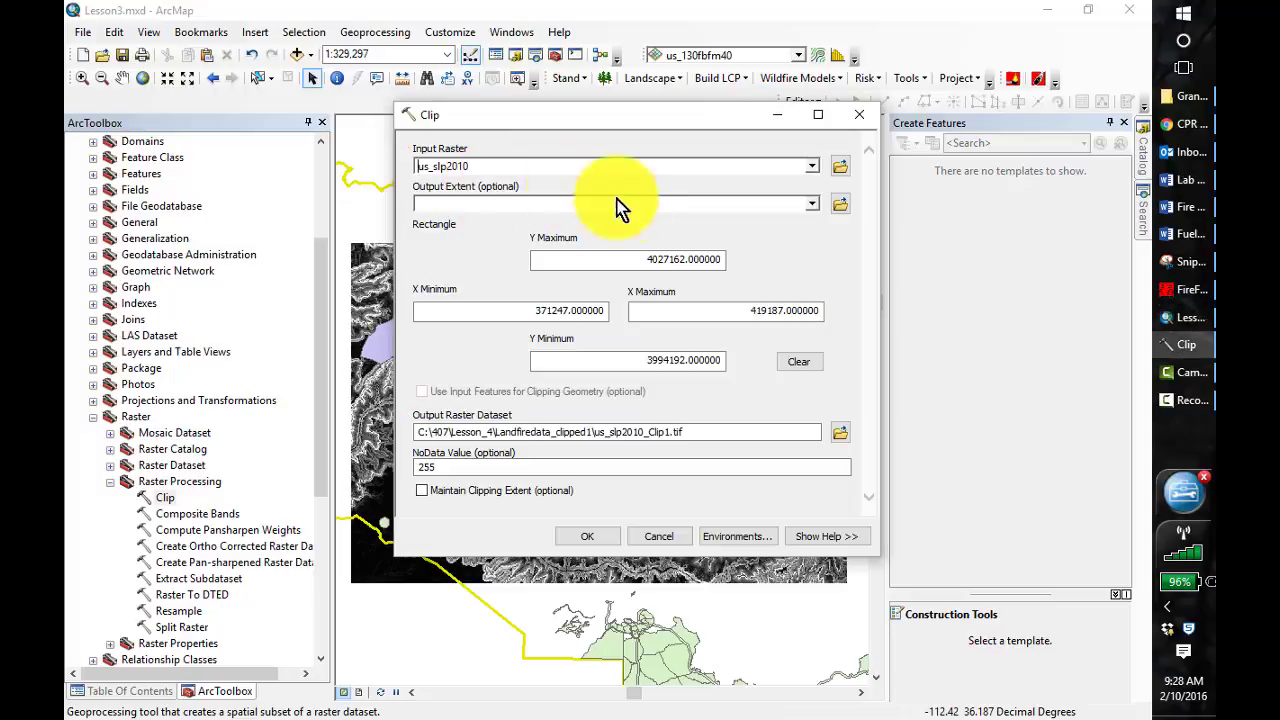
pyautogui.click(812, 203)
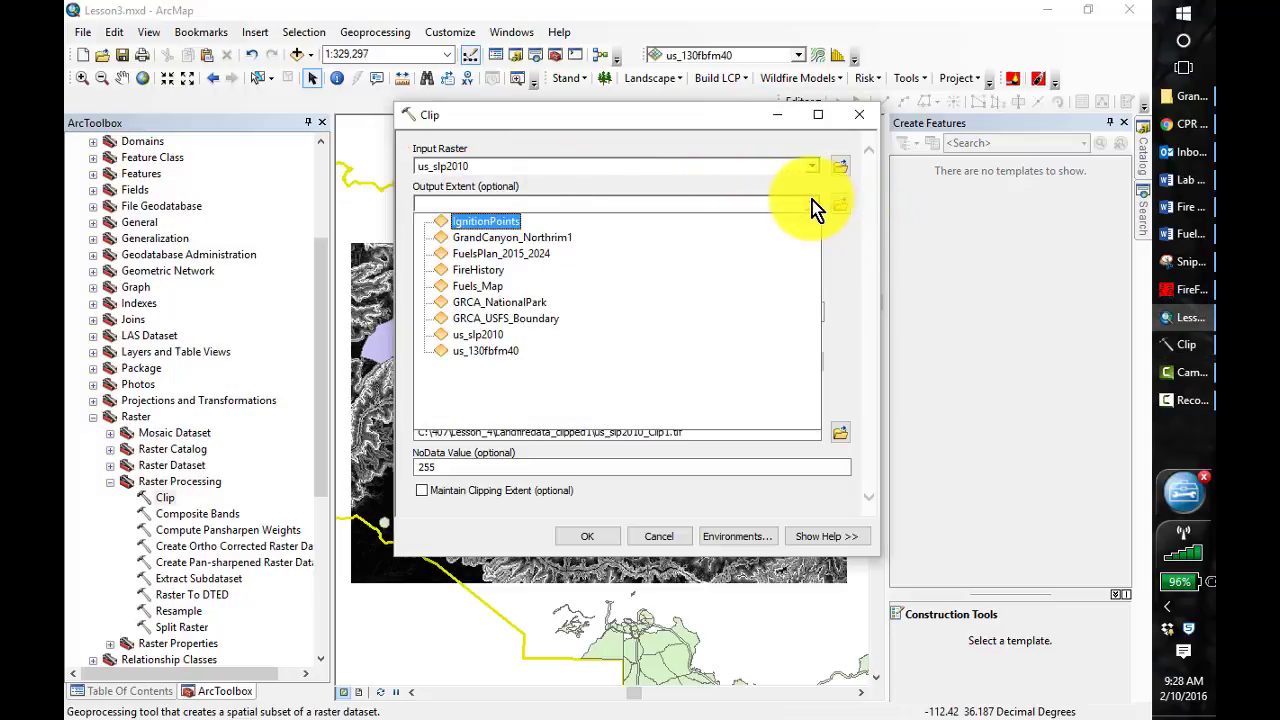
pyautogui.click(556, 240)
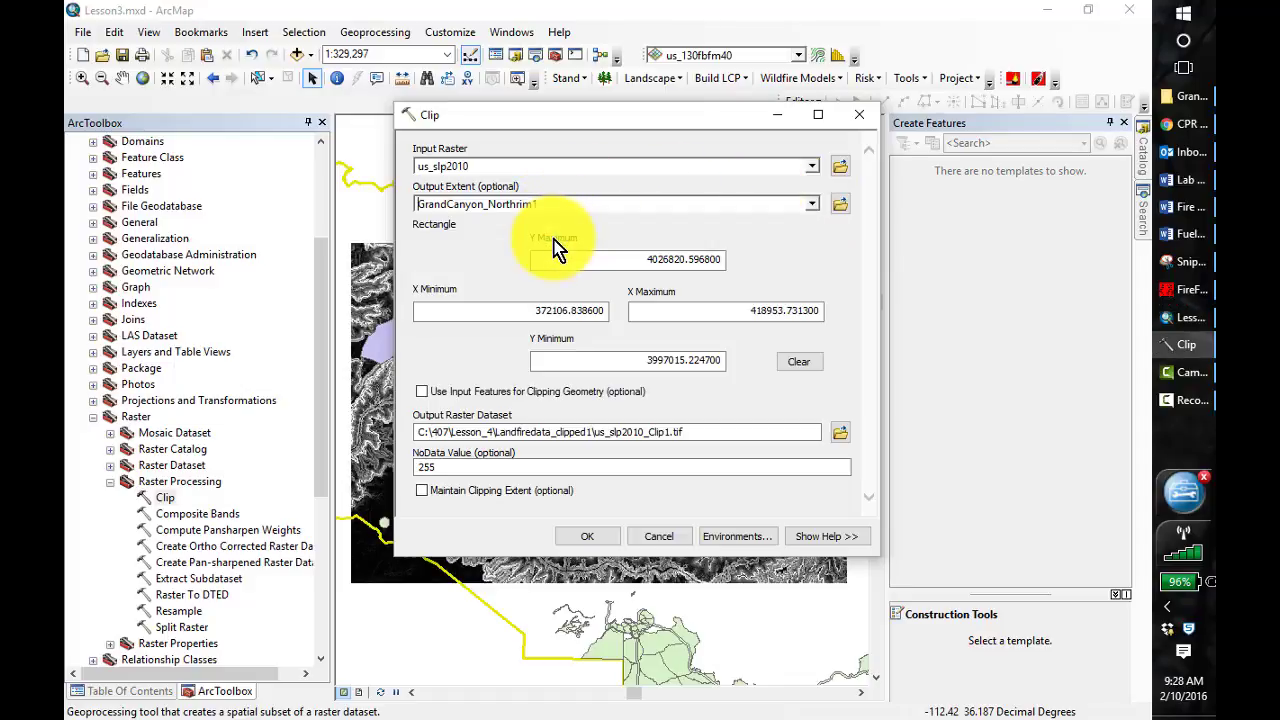
pyautogui.click(421, 391)
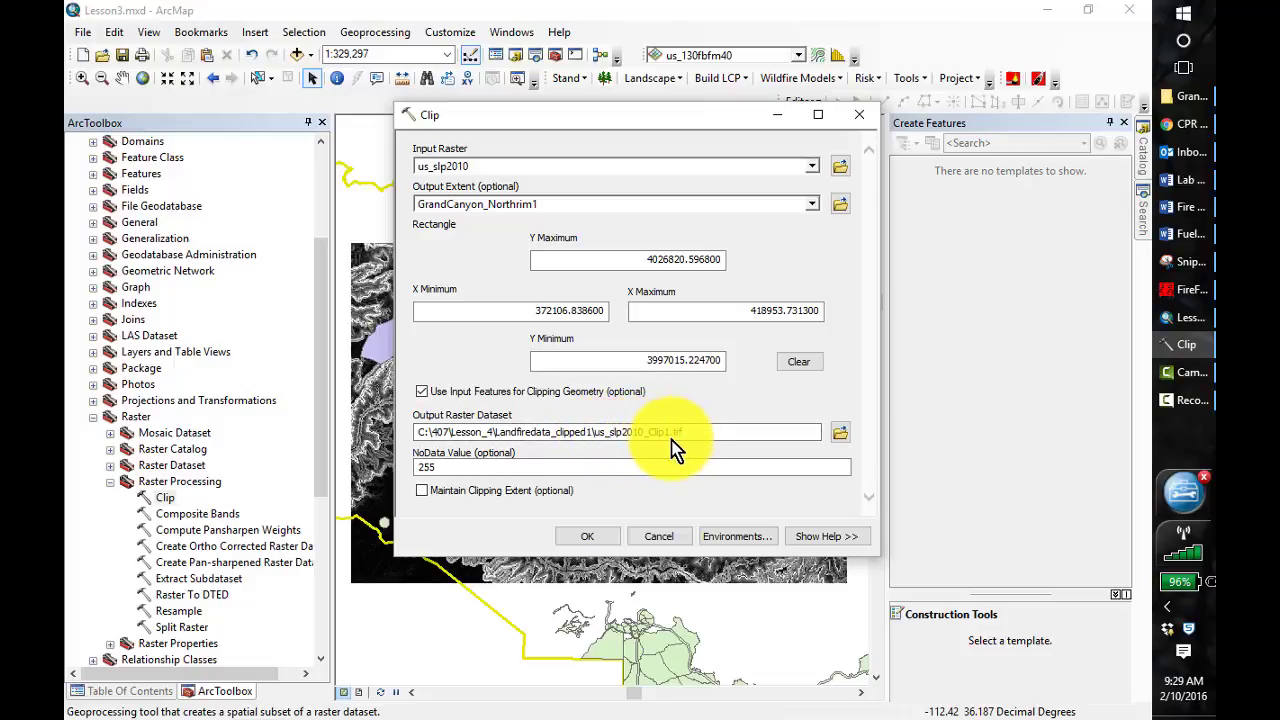
pyautogui.click(600, 538)
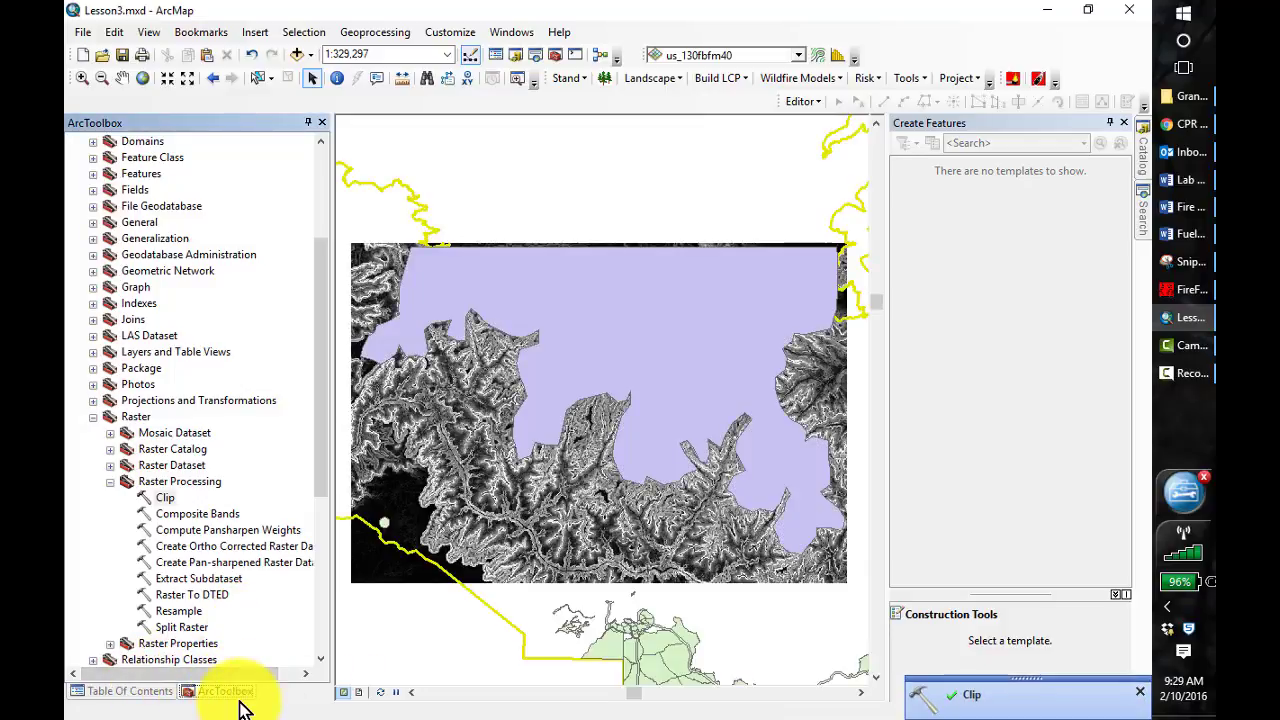
# Hide the original us_slp2010 and us_130fbfm40 rasters and the GrandCanyon_Northrim1 polygon to expose the clipped slope raster
pyautogui.click(140, 692)
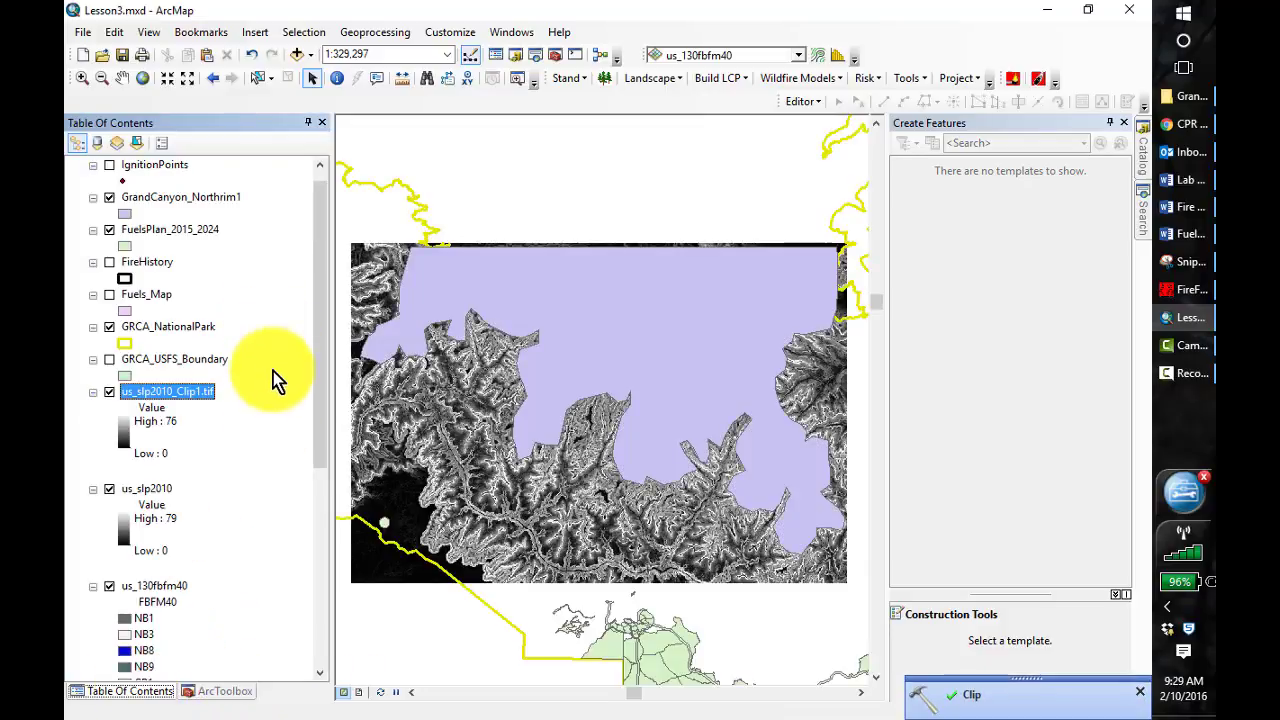
pyautogui.click(109, 489)
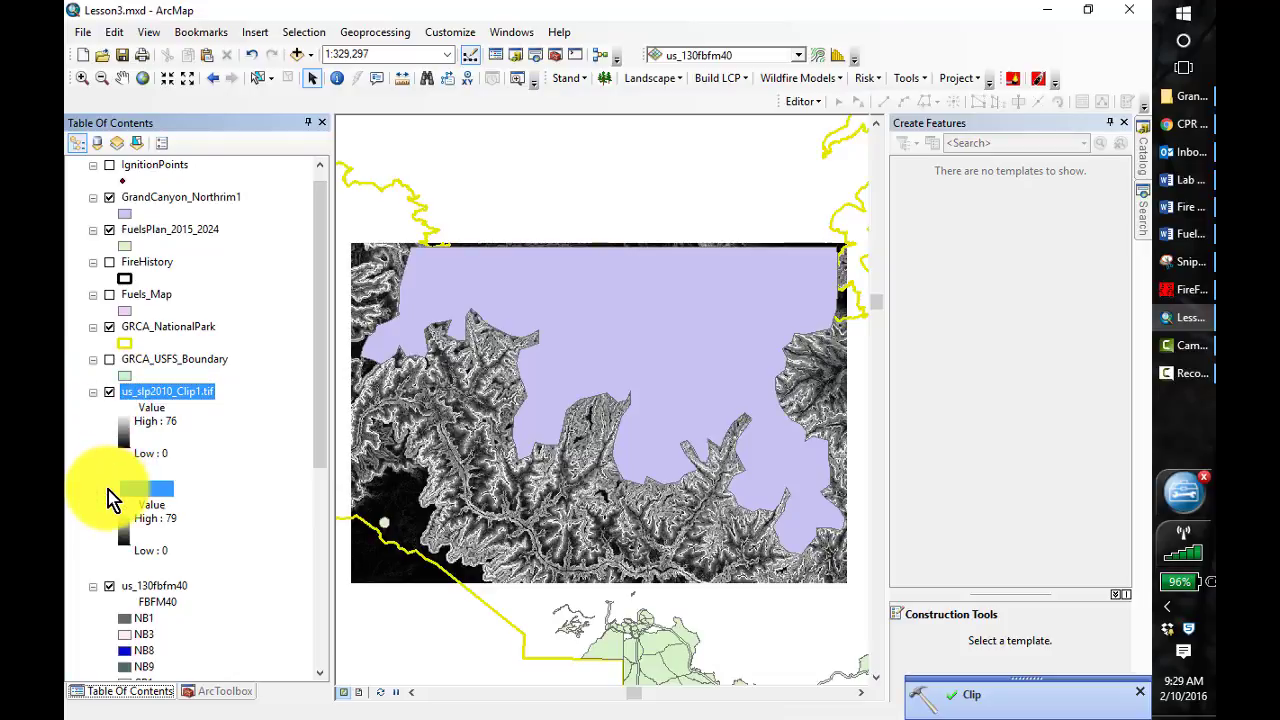
pyautogui.click(109, 586)
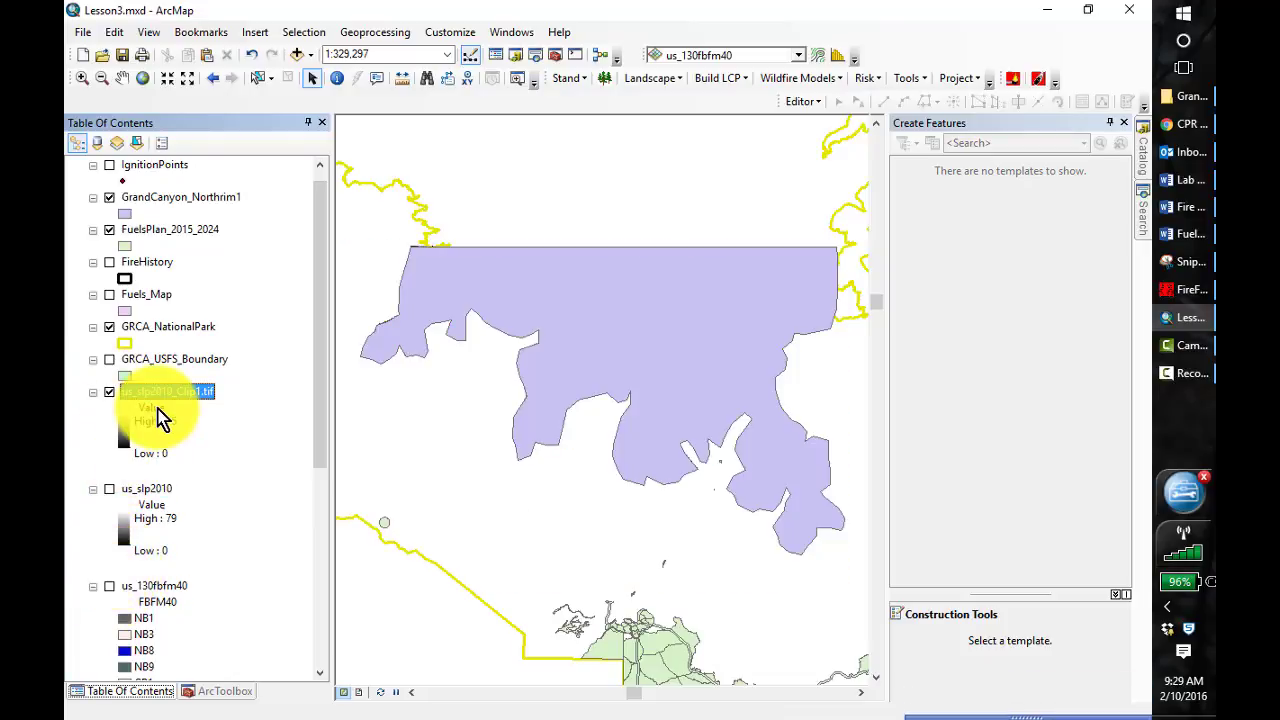
pyautogui.click(109, 197)
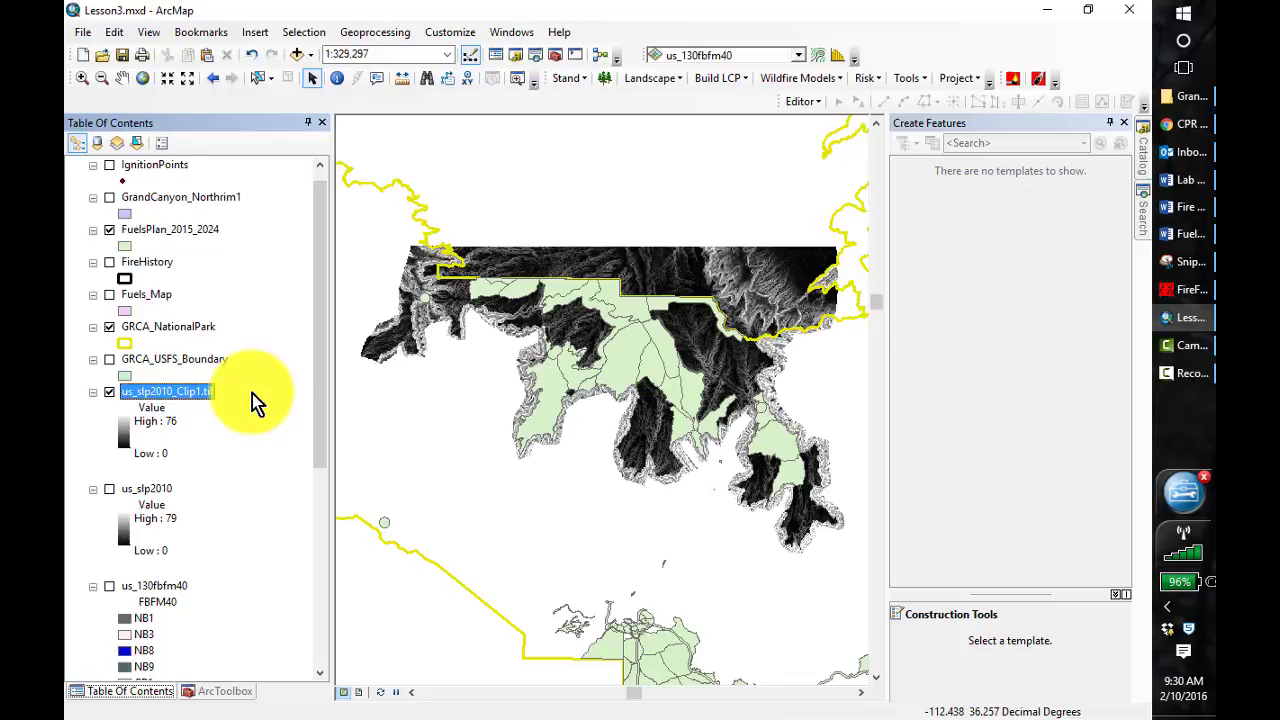
# Create a new map document from the Blank Map template without saving changes to Lesson3.mxd
pyautogui.click(82, 56)
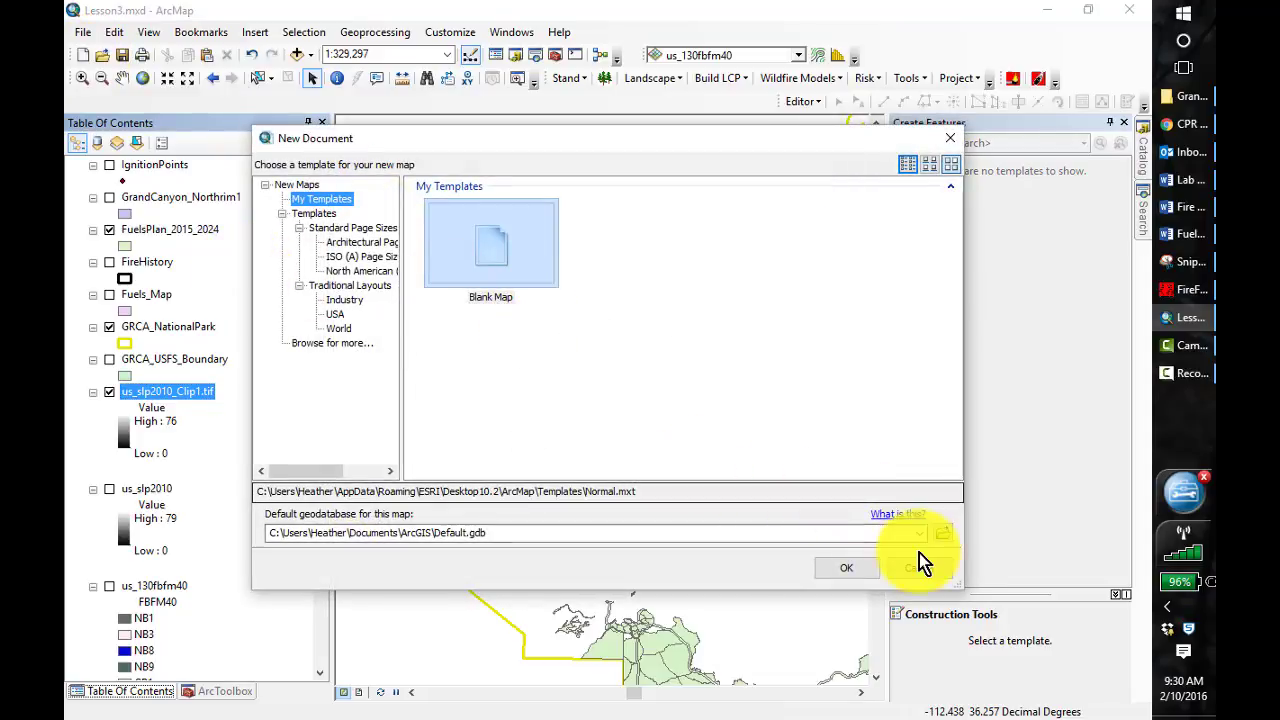
pyautogui.click(479, 246)
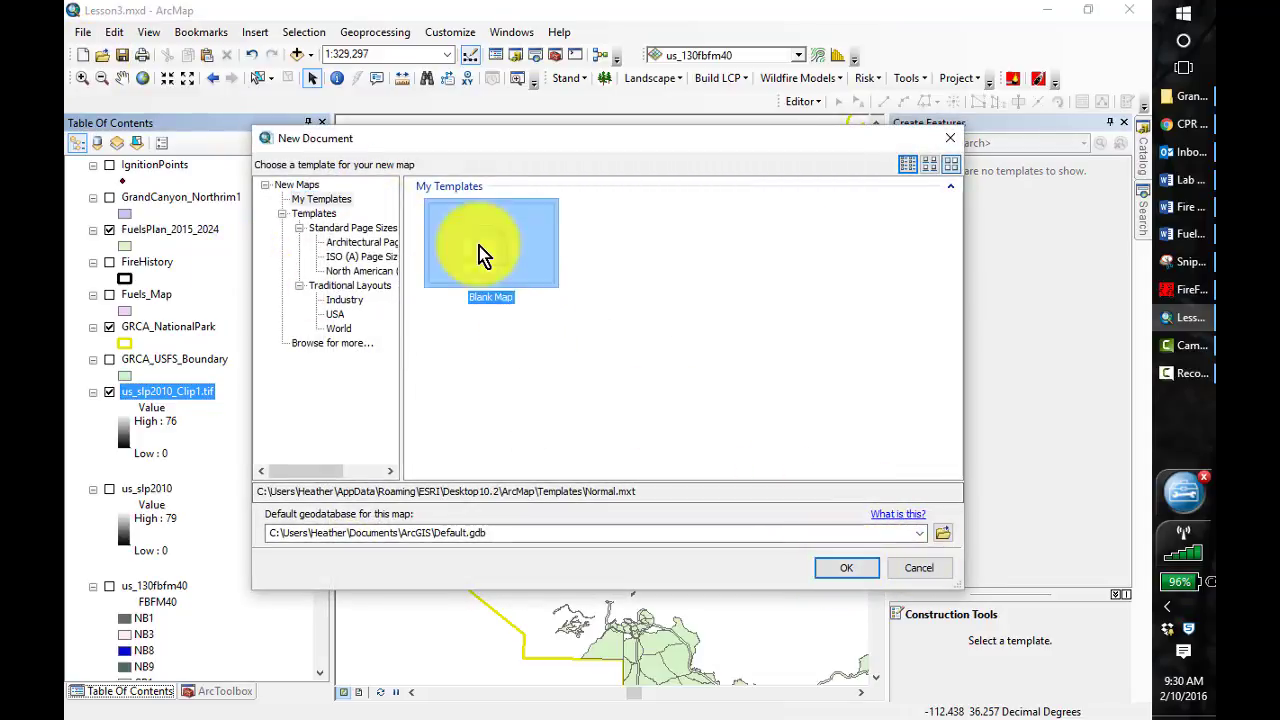
pyautogui.click(854, 572)
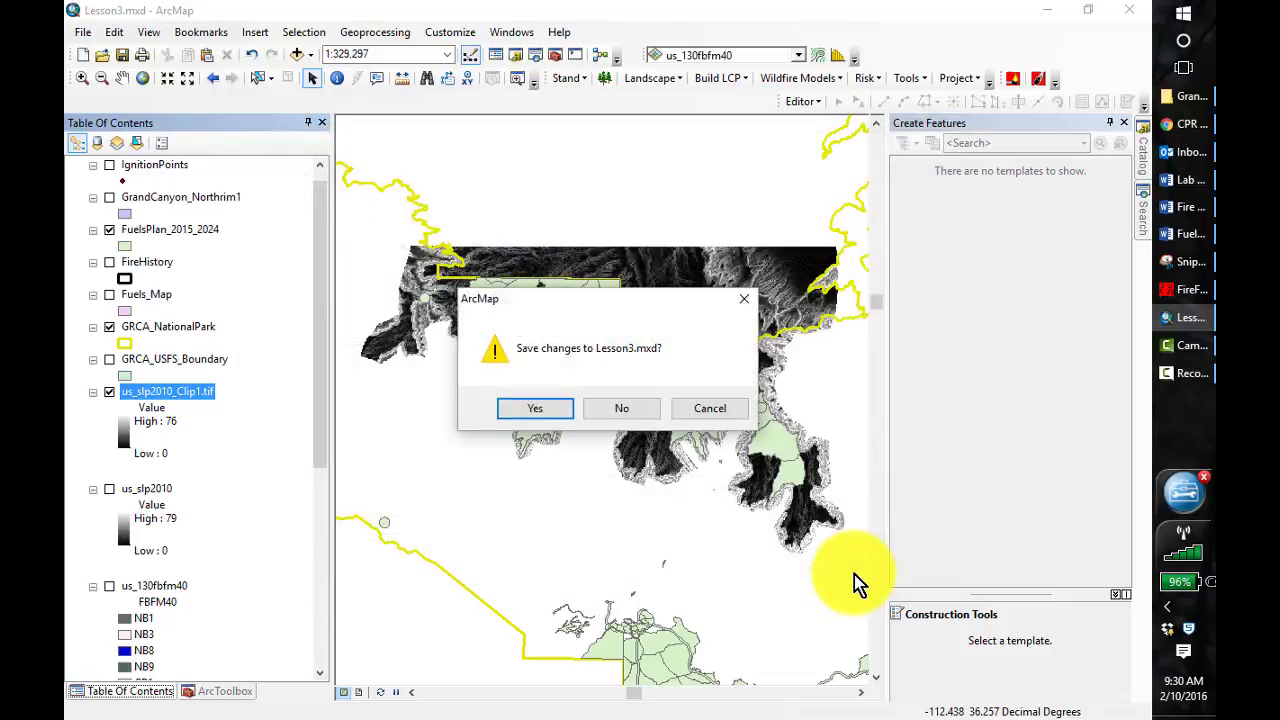
pyautogui.click(633, 413)
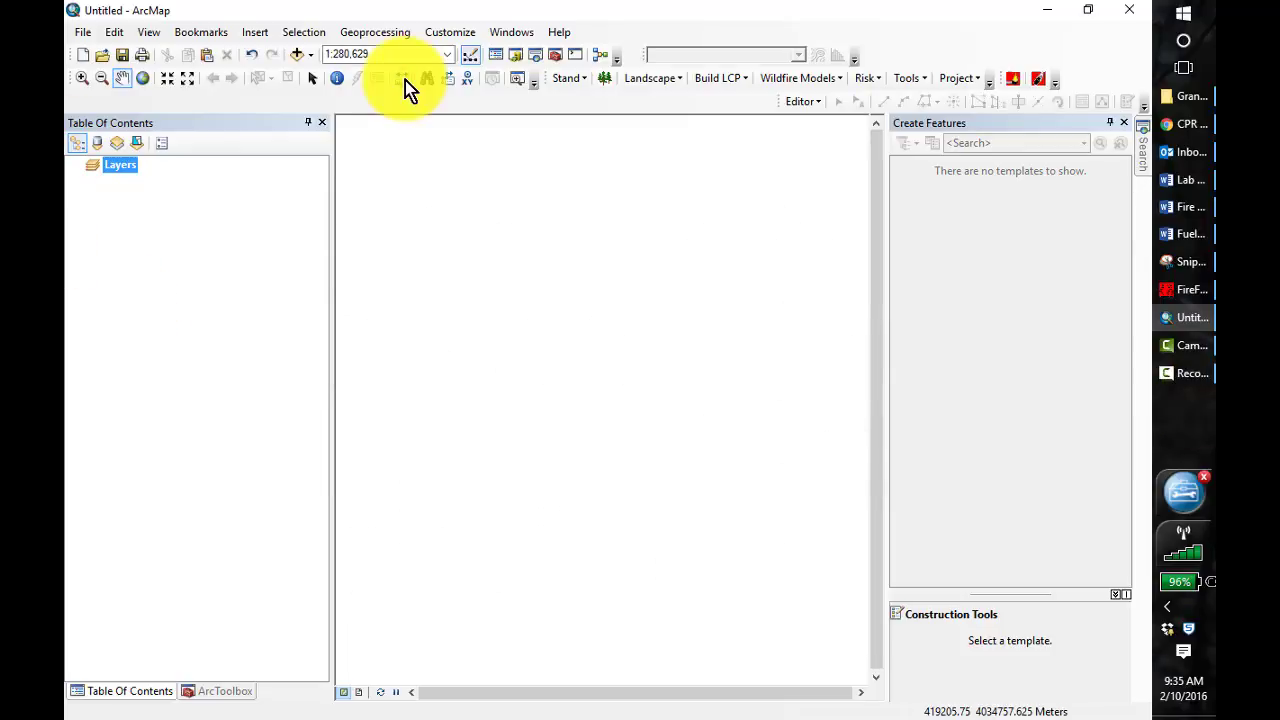
# Add us_130fbfm40_Clip1.tif and us_dem2010_Clip1.tif from the LANDFIREData_clipped folder to the map
pyautogui.click(296, 59)
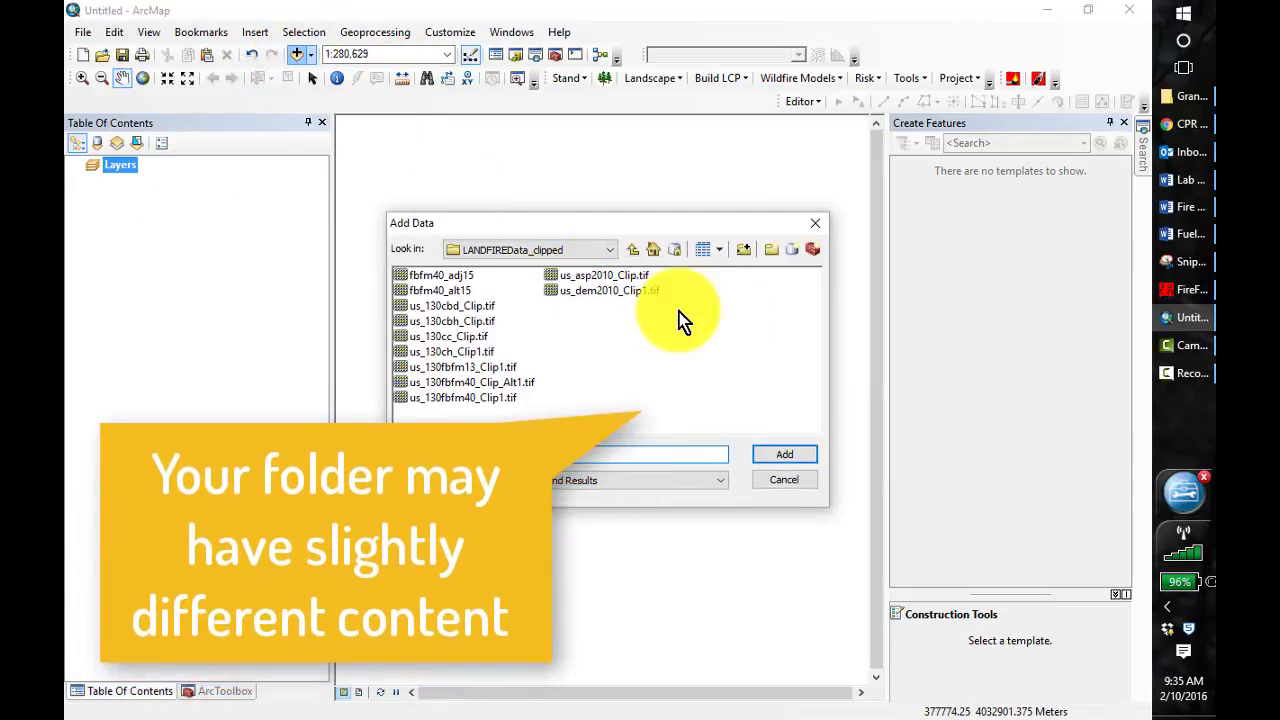
pyautogui.click(468, 398)
pyautogui.click(786, 457)
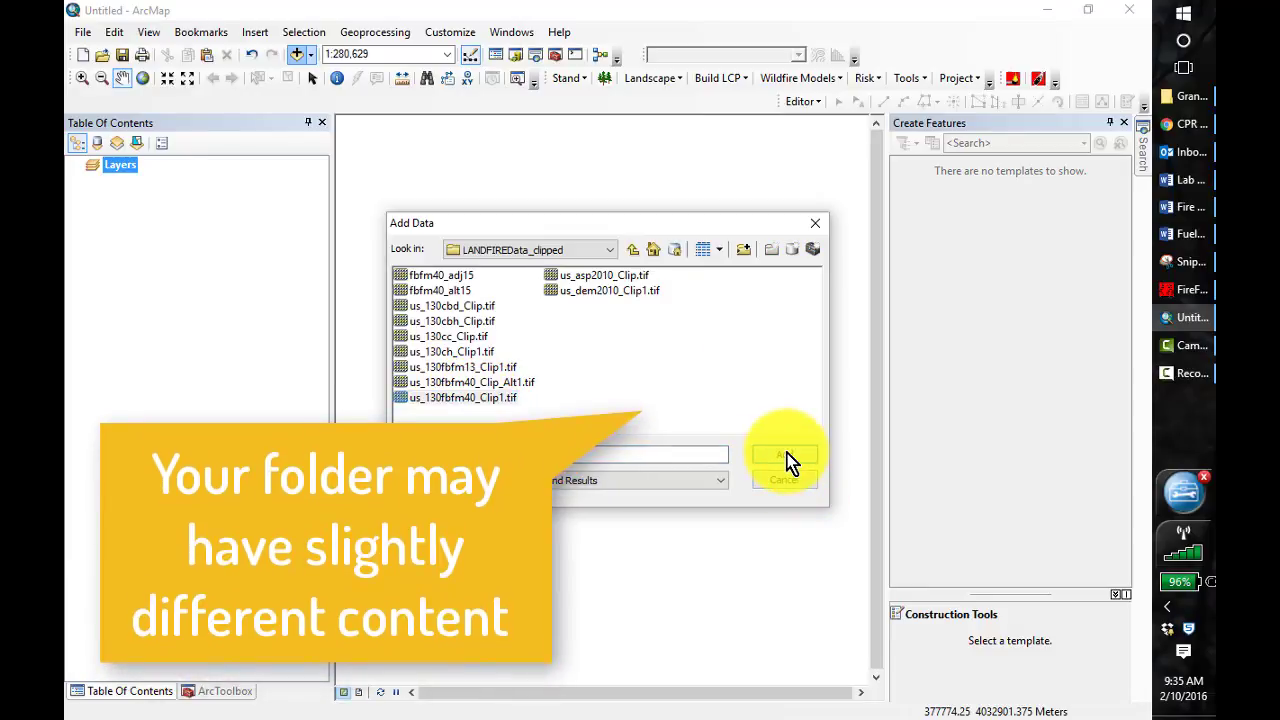
pyautogui.click(298, 56)
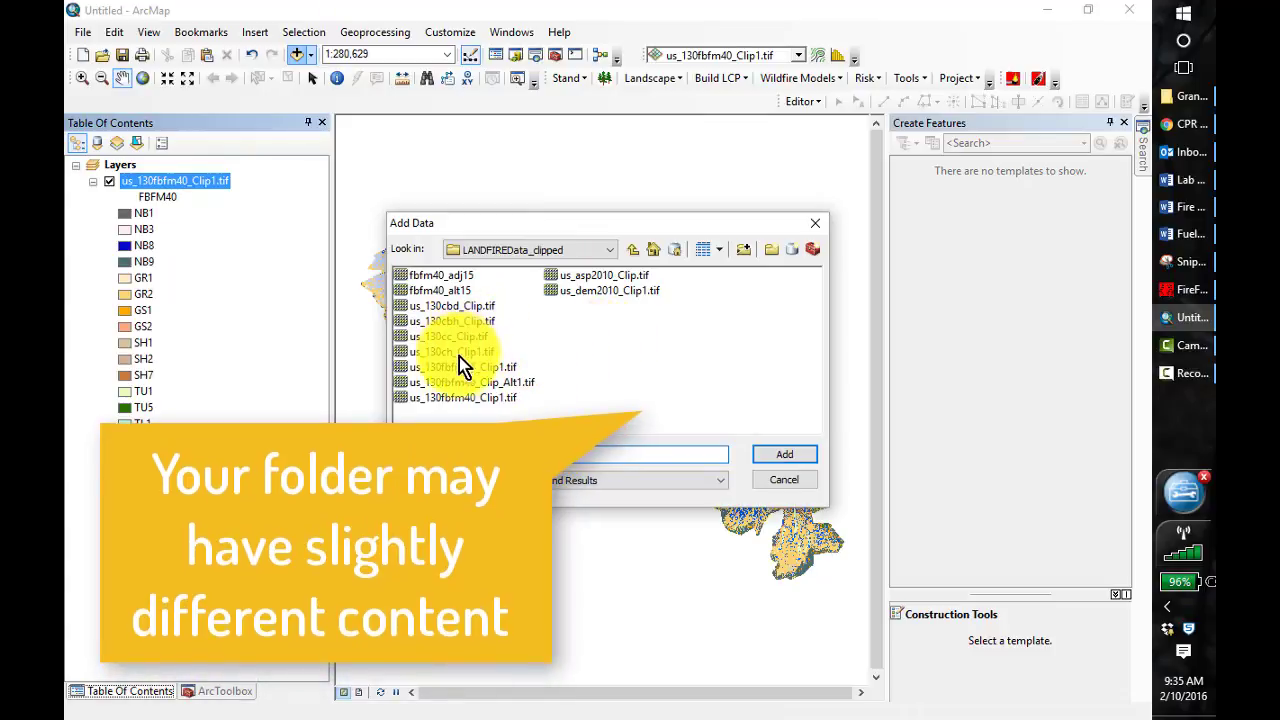
pyautogui.click(594, 291)
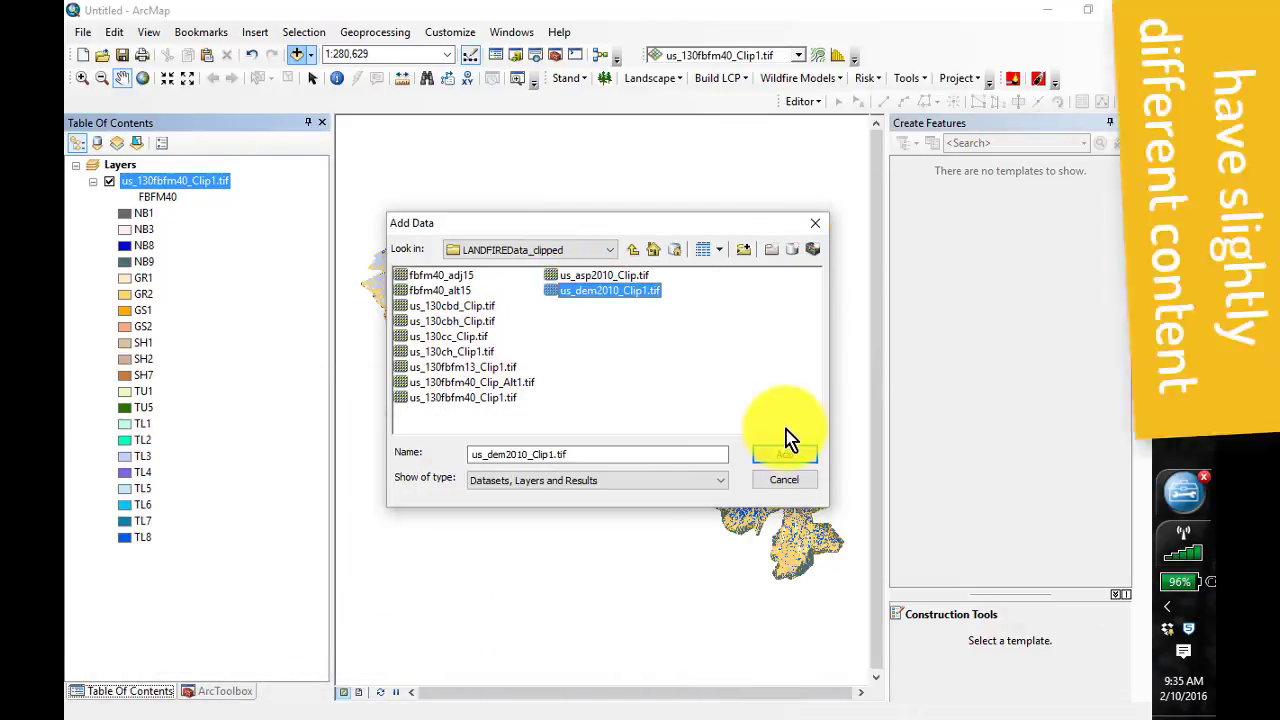
pyautogui.click(785, 457)
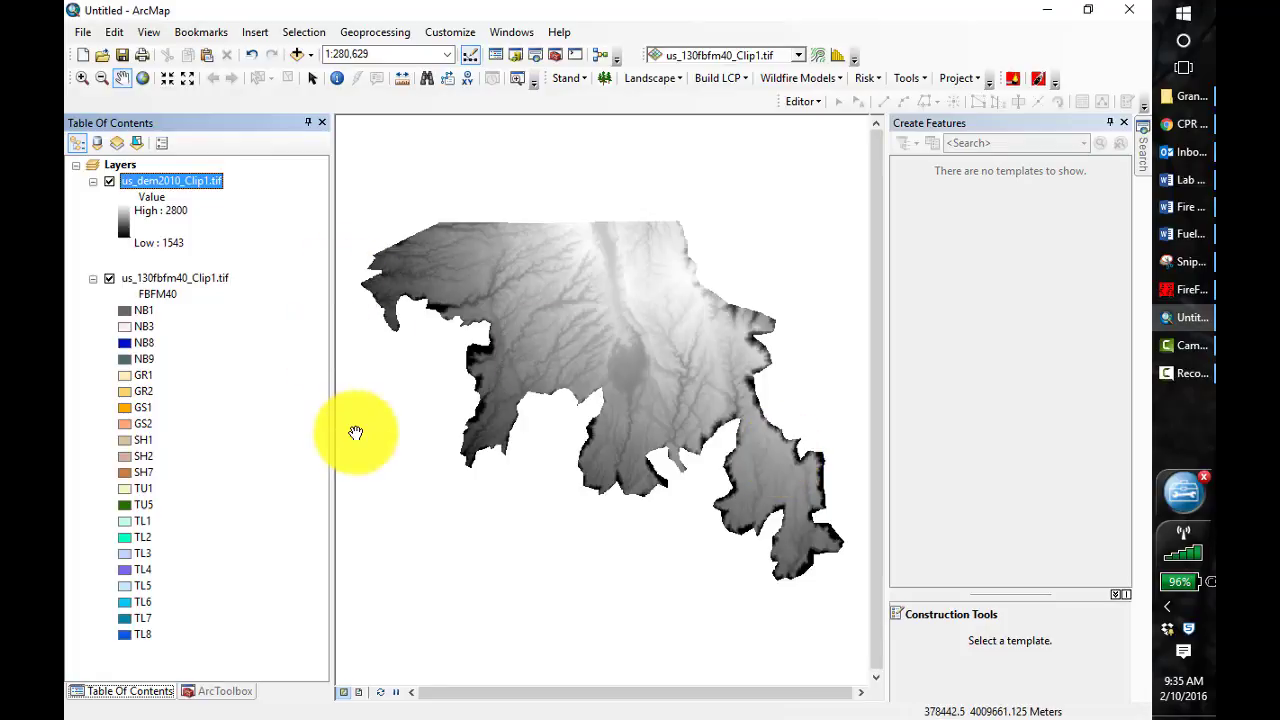
# Open the Spatial Analyst Local Combine tool and add us_dem2010_Clip1.tif and us_130fbfm40_Clip1.tif as input rasters
pyautogui.click(226, 691)
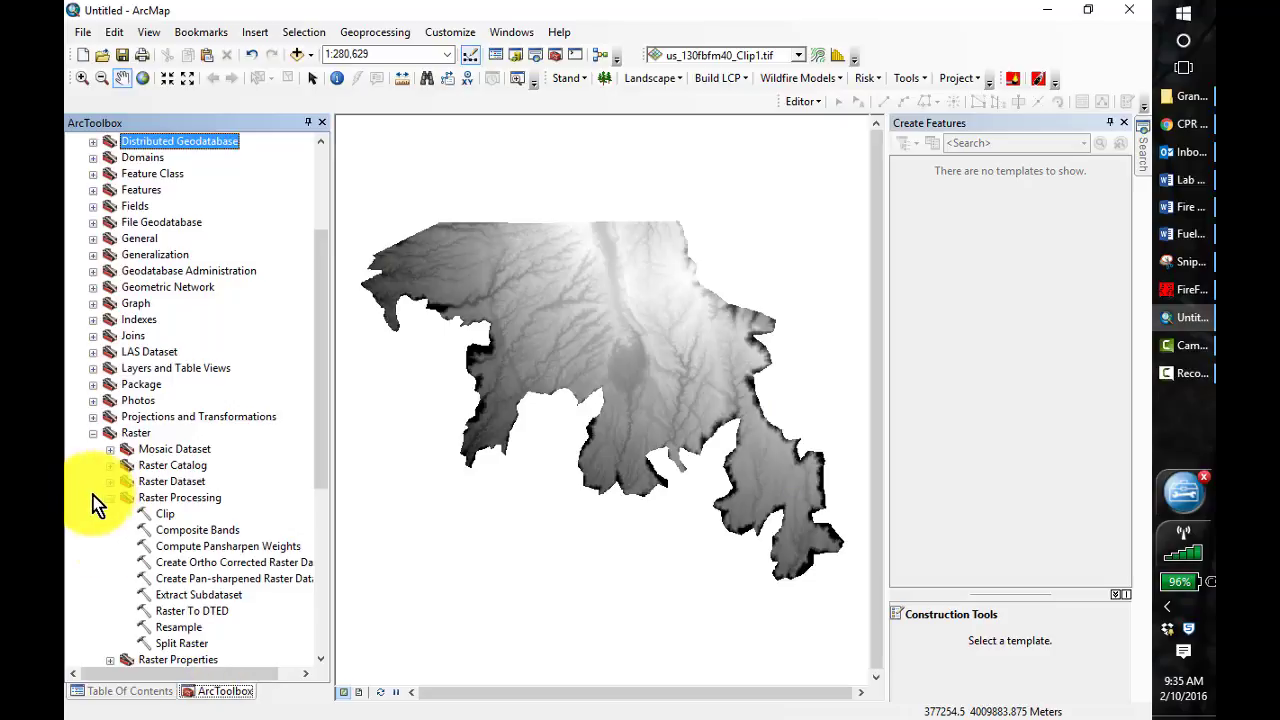
pyautogui.click(93, 433)
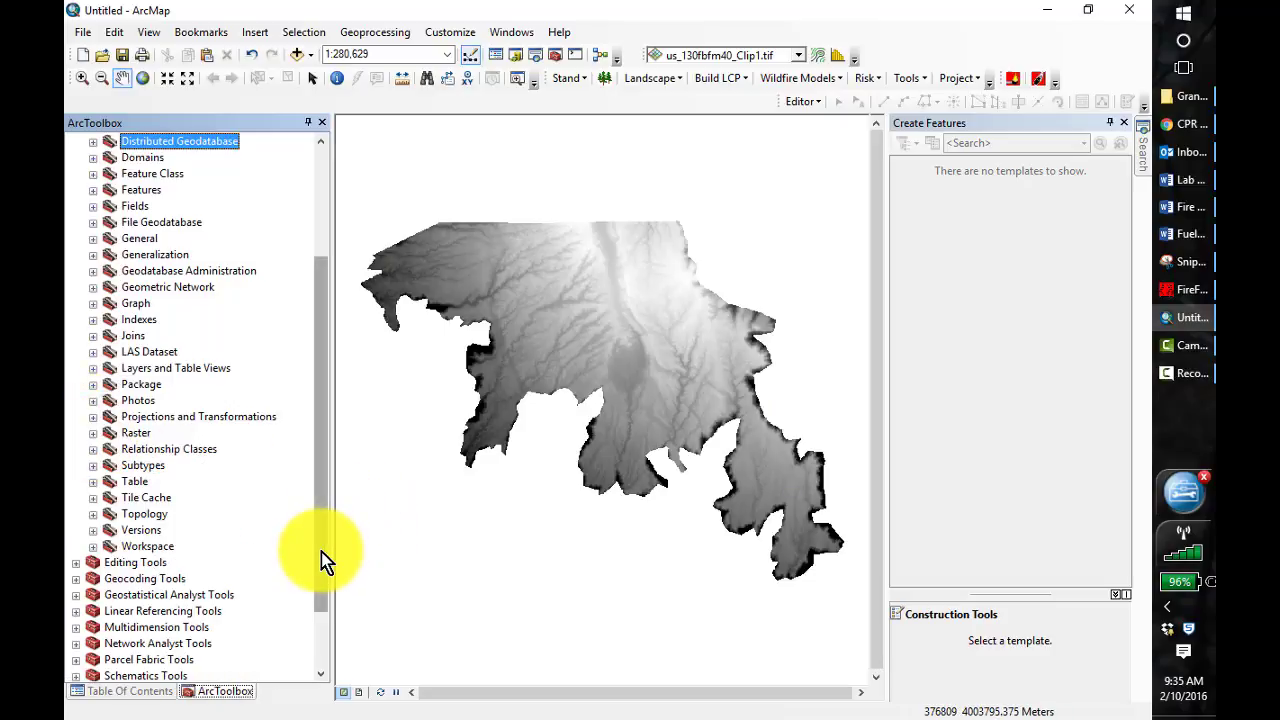
pyautogui.moveTo(321, 552); pyautogui.dragTo(323, 643)
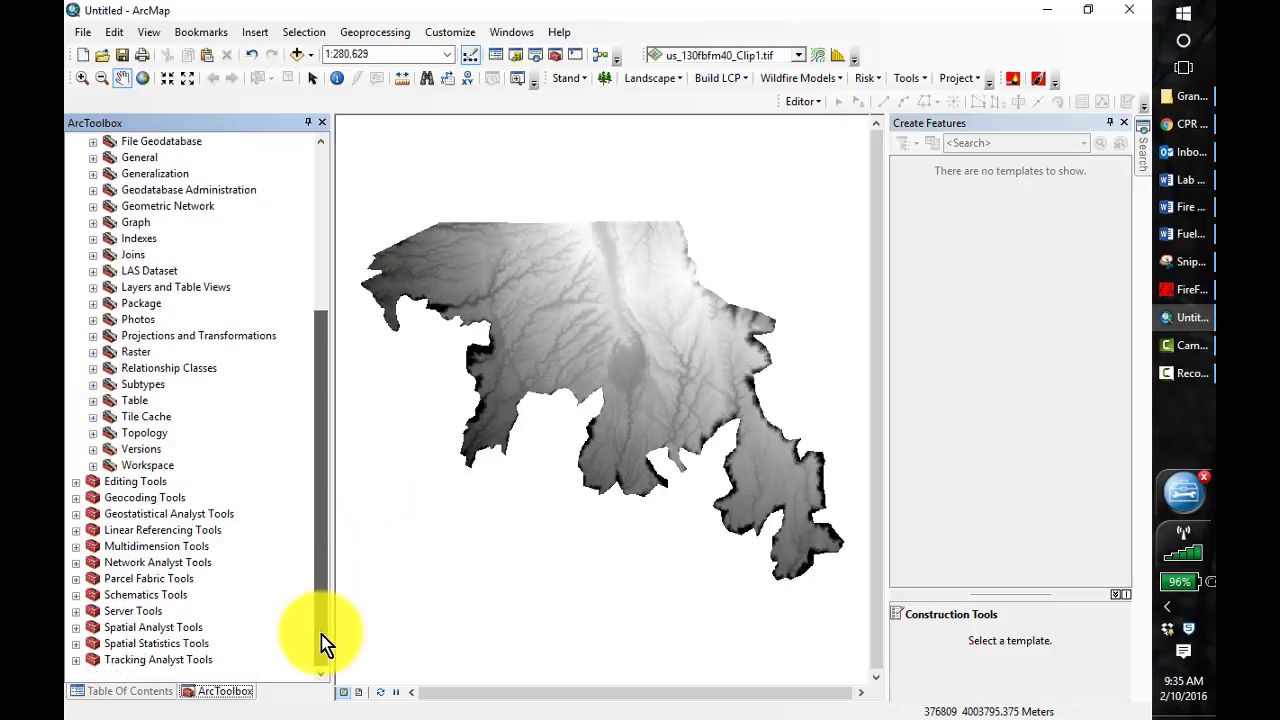
pyautogui.click(77, 628)
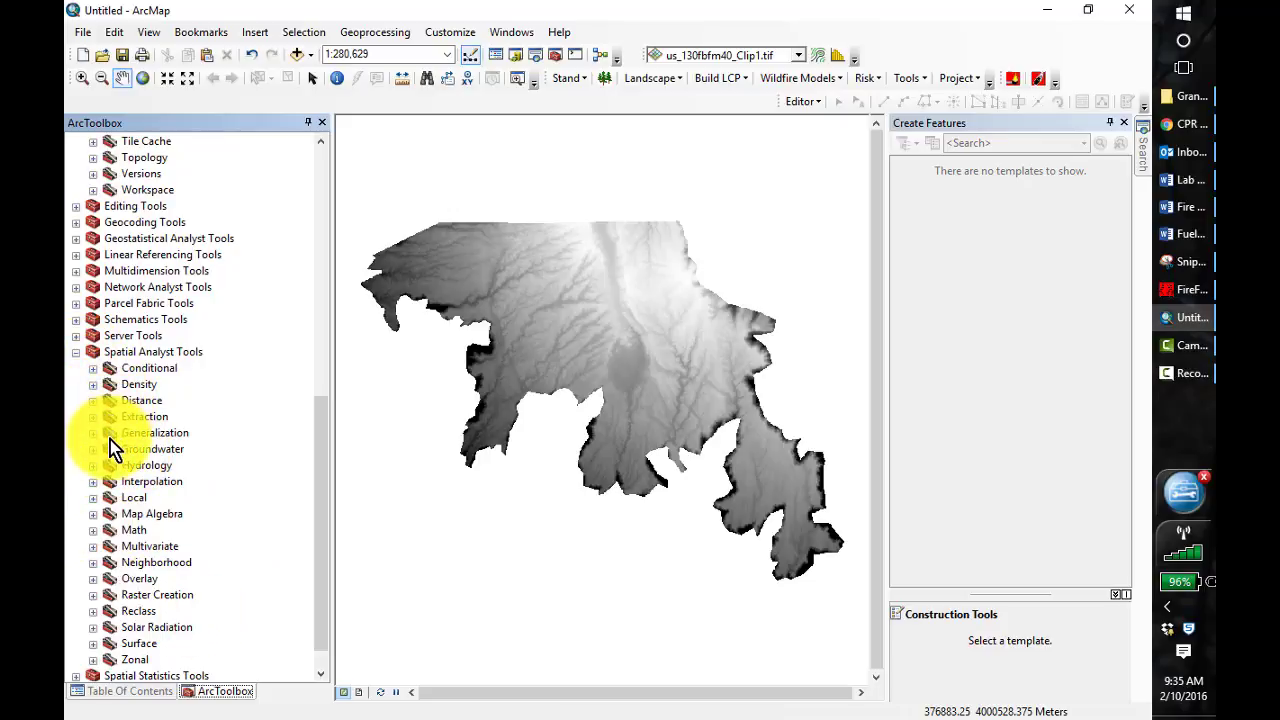
pyautogui.click(93, 498)
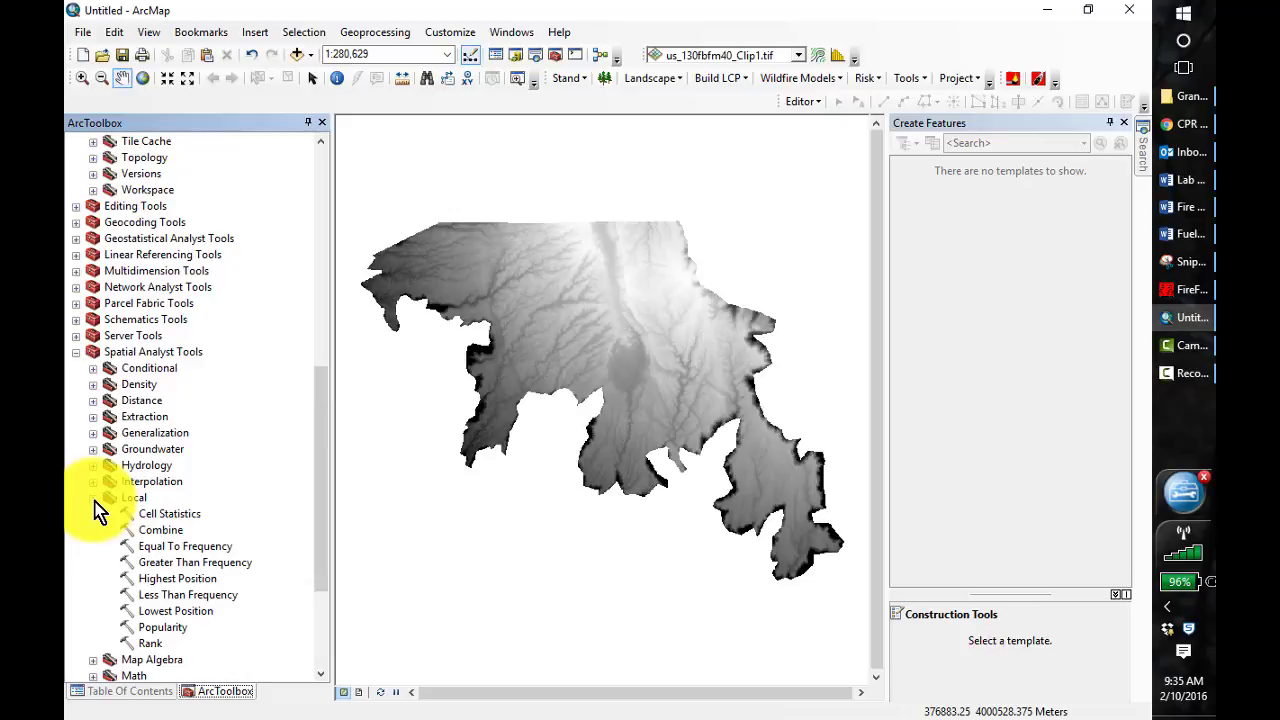
pyautogui.doubleClick(160, 530)
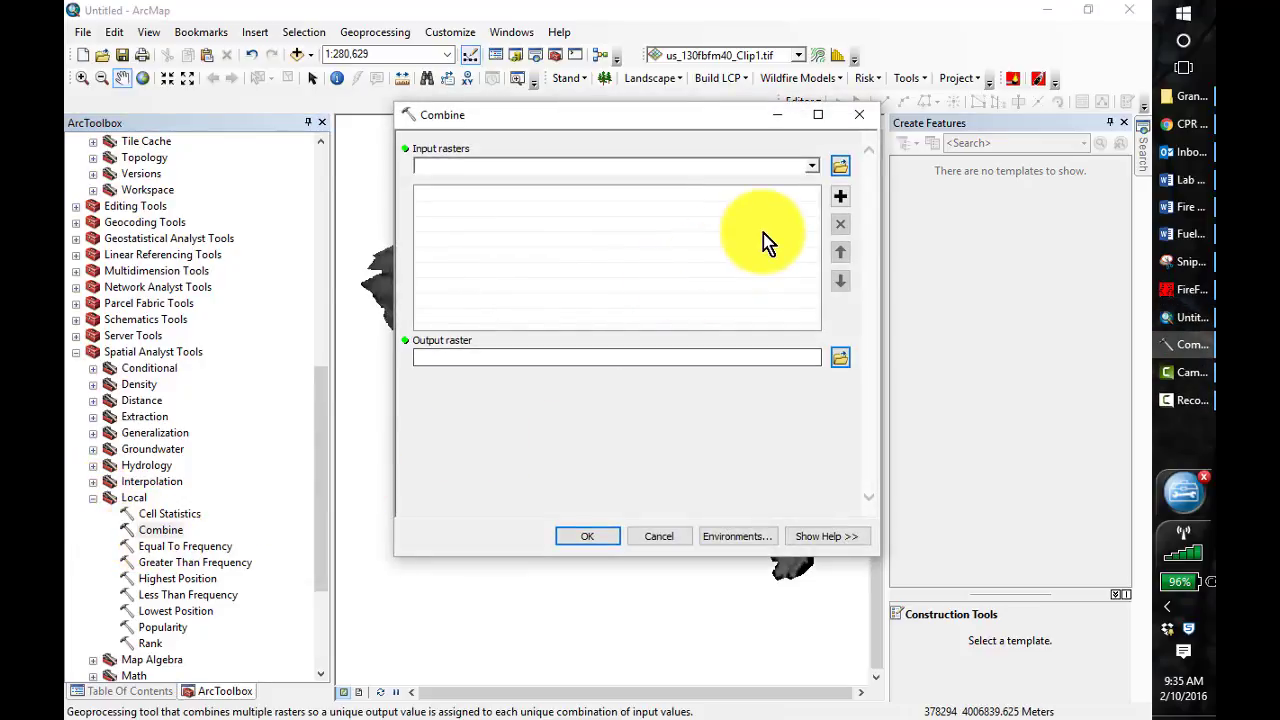
pyautogui.click(813, 166)
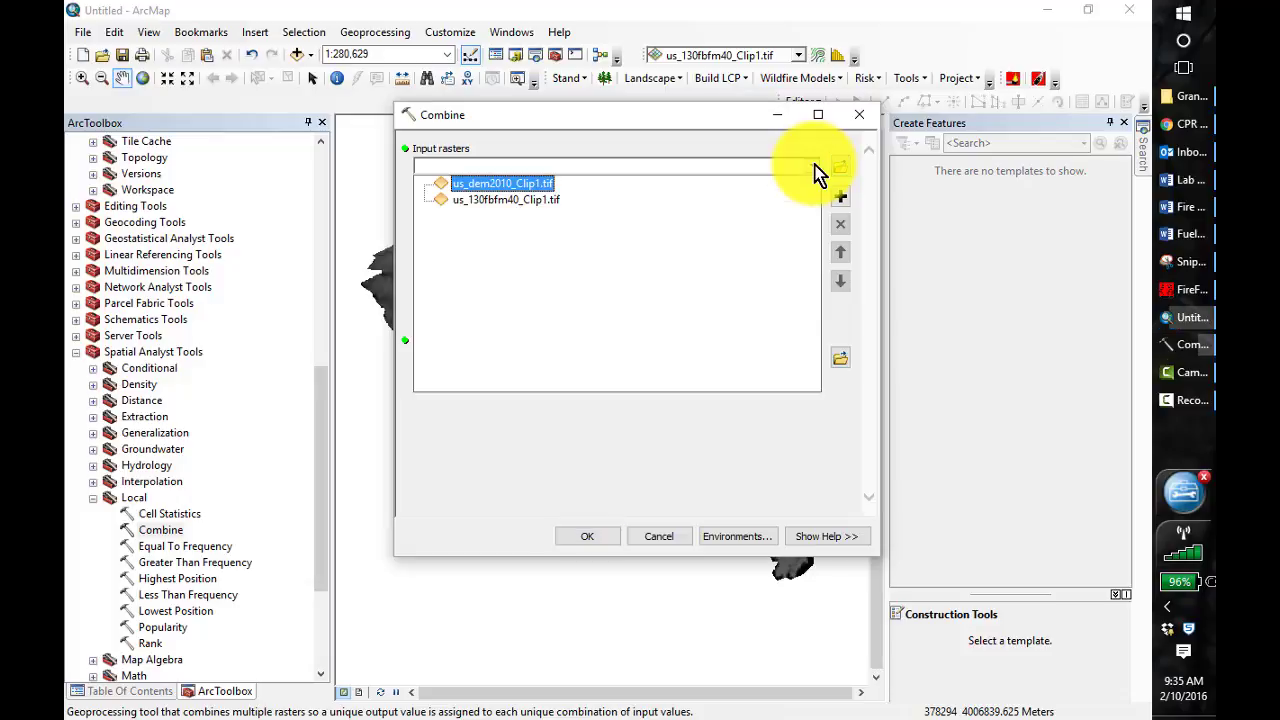
pyautogui.click(530, 184)
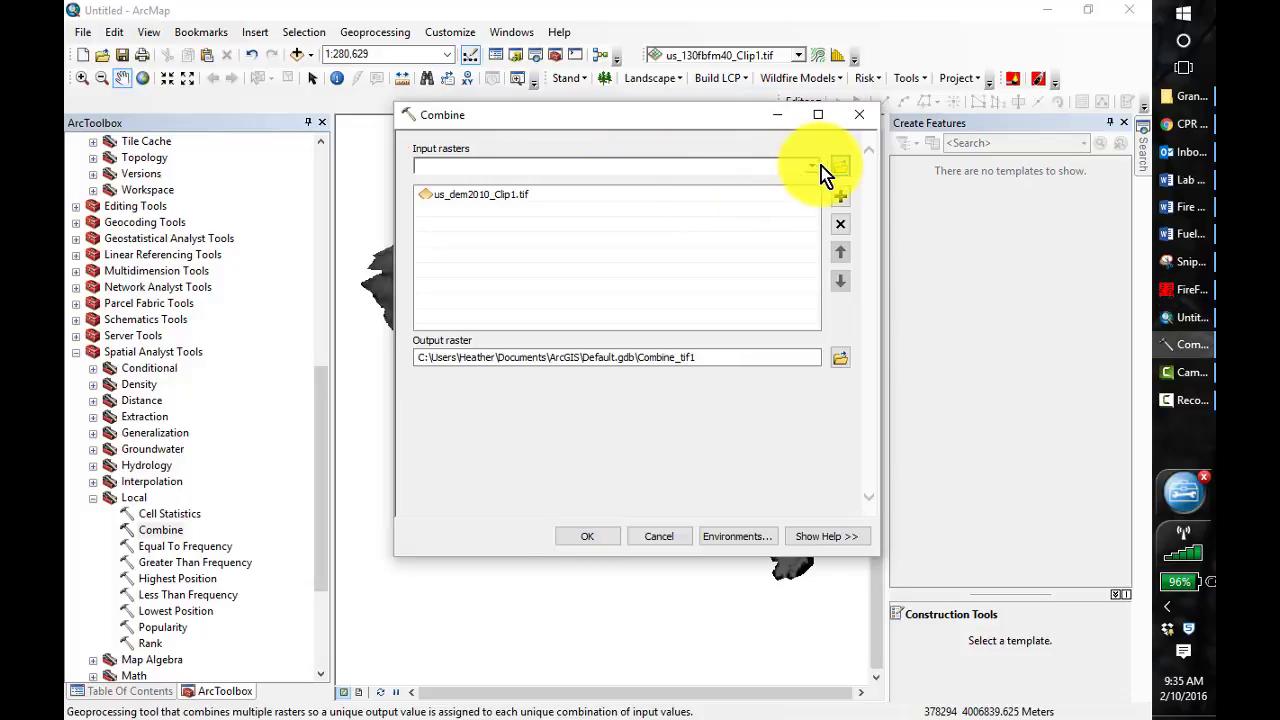
pyautogui.click(814, 166)
pyautogui.click(543, 200)
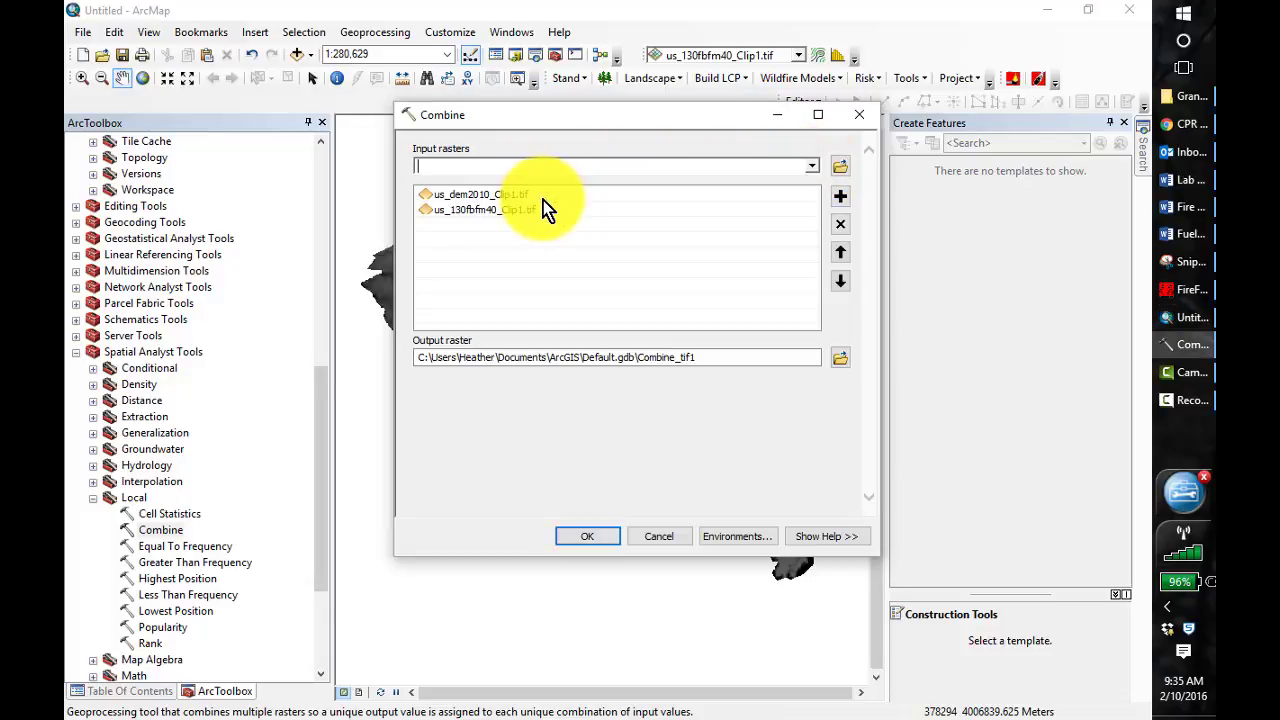
# Set the output raster to dem_fbfm401 in the Output folder of Lesson_4 and run Combine
pyautogui.click(840, 360)
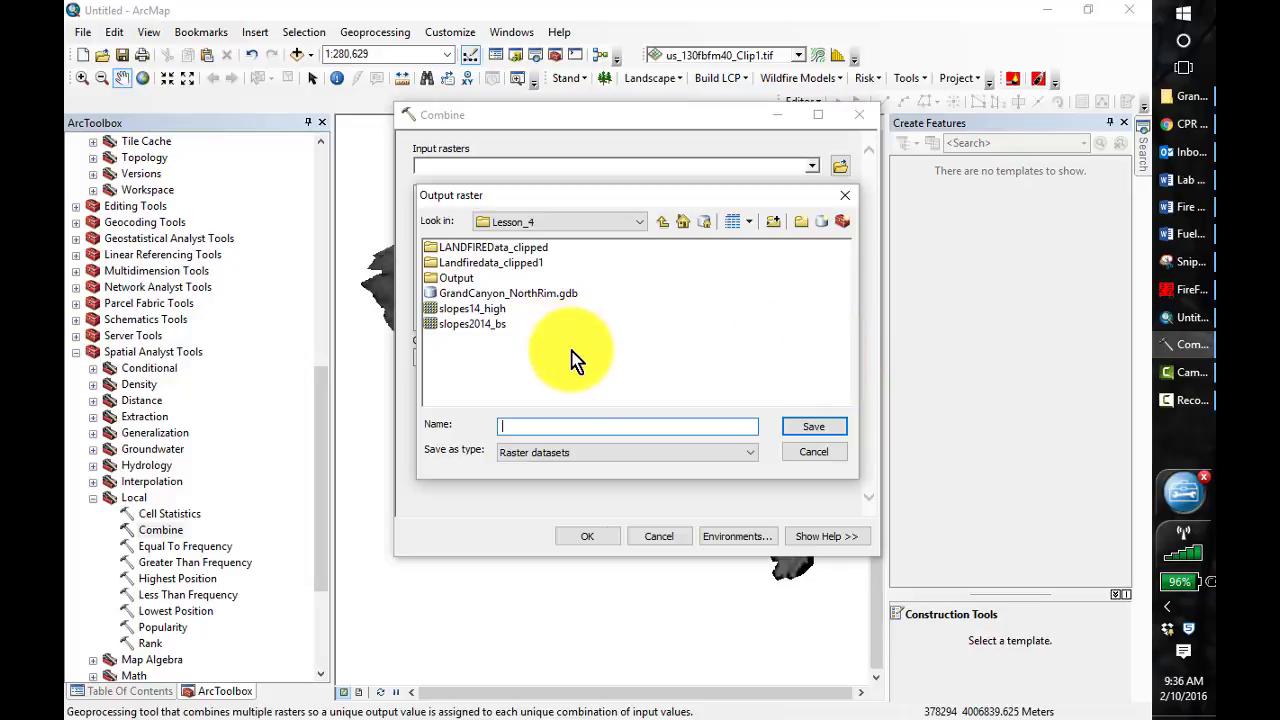
pyautogui.doubleClick(435, 280)
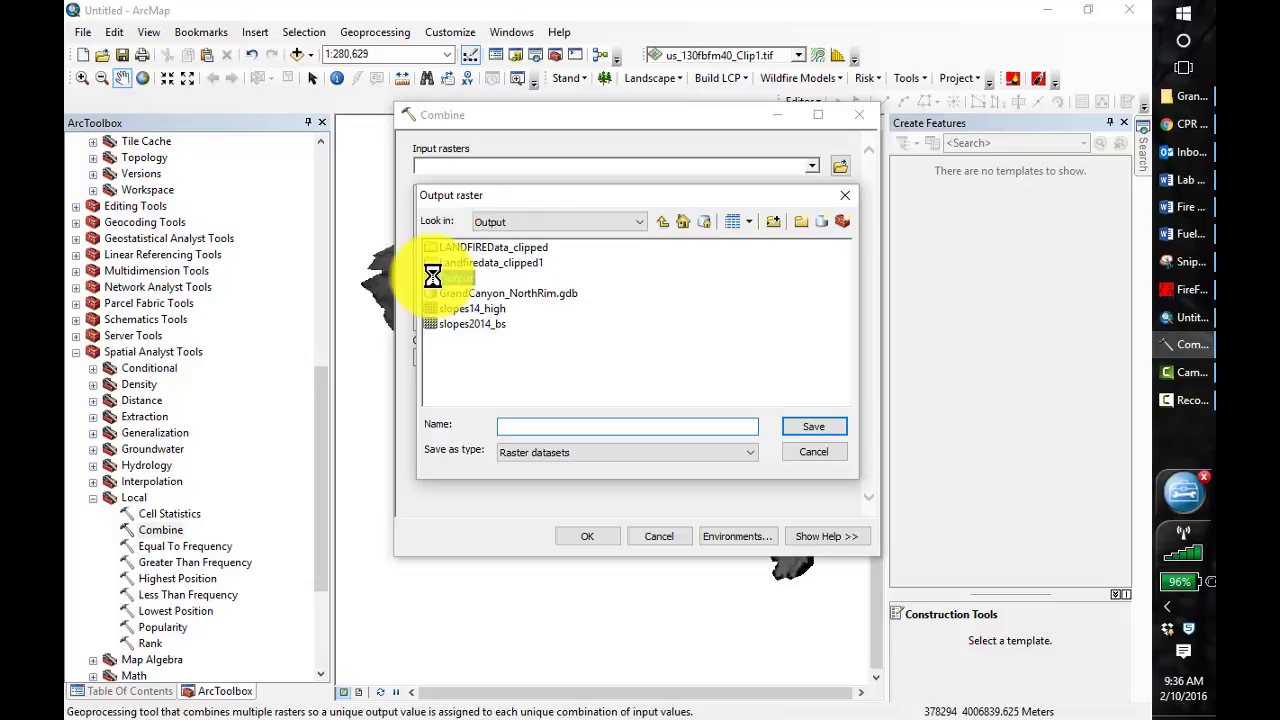
pyautogui.click(555, 427)
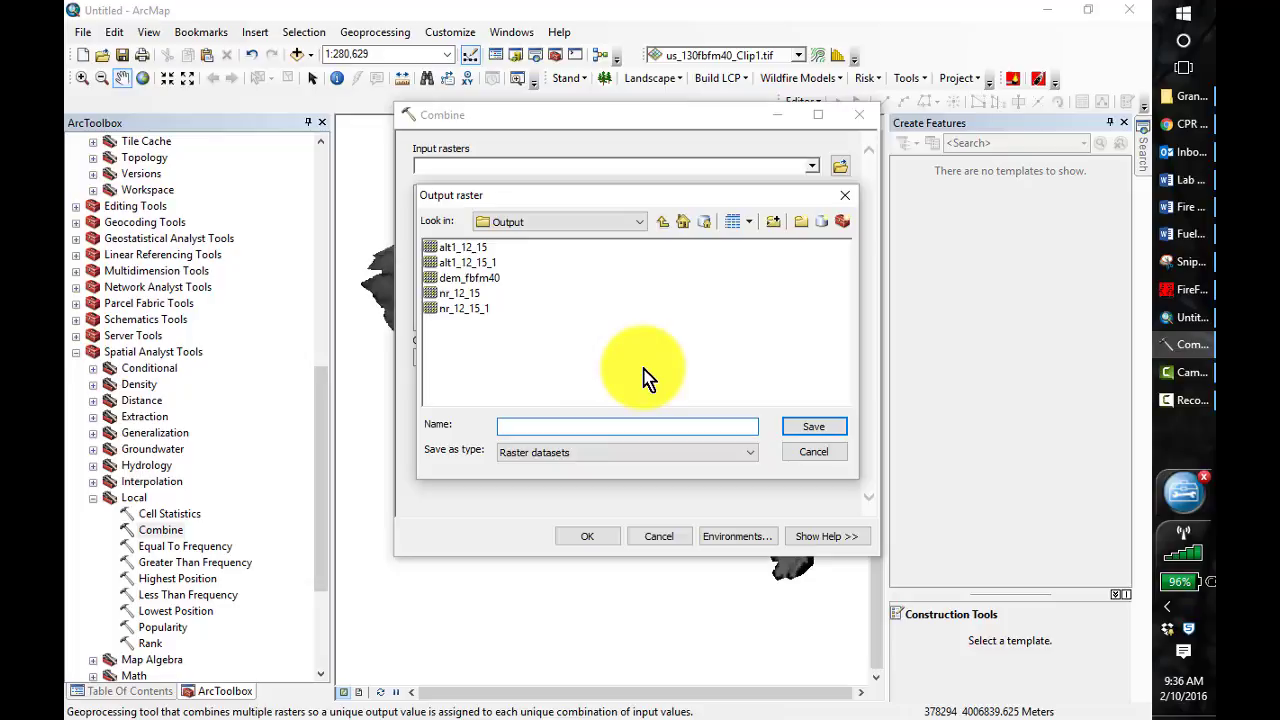
pyautogui.write('dem_fbfm401')
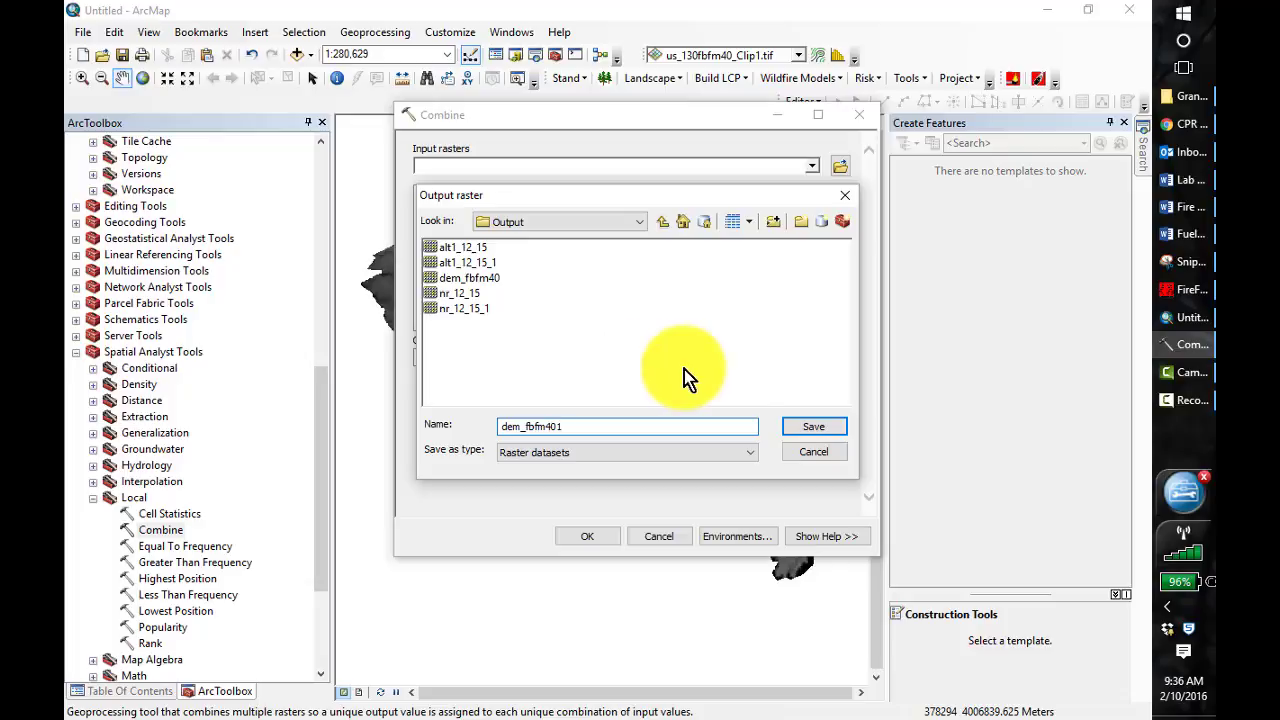
pyautogui.click(814, 427)
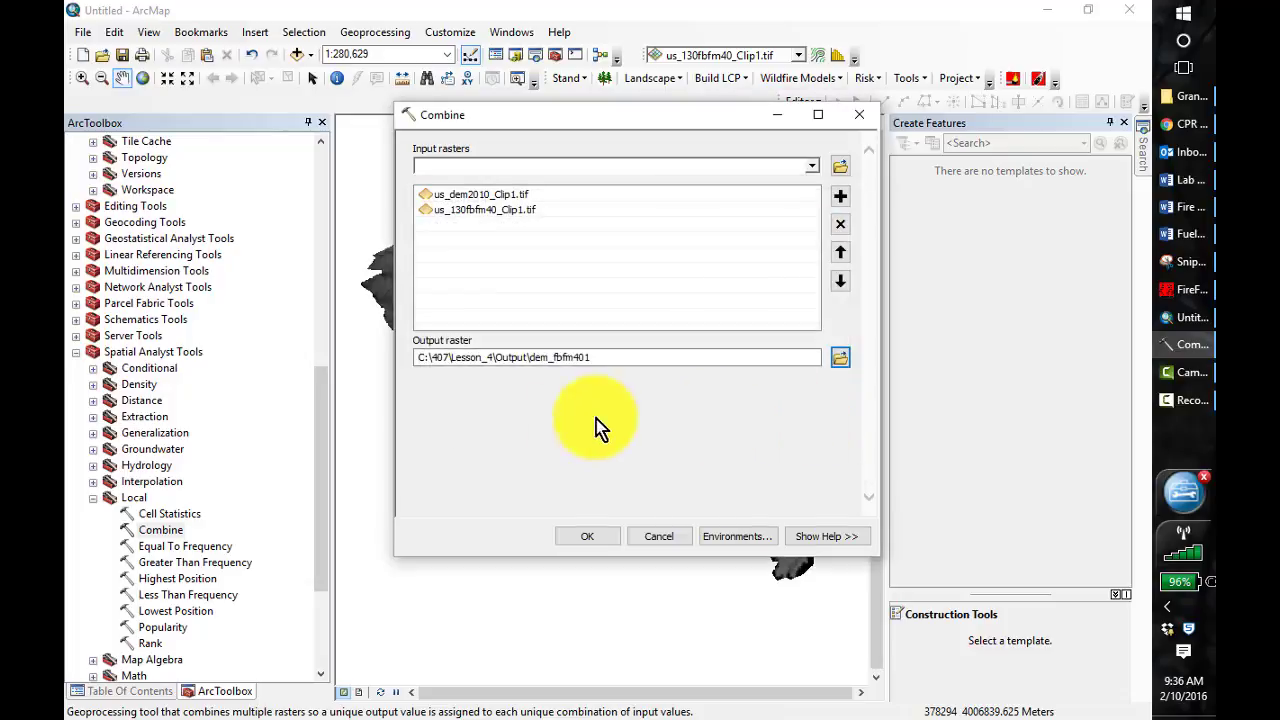
pyautogui.click(580, 536)
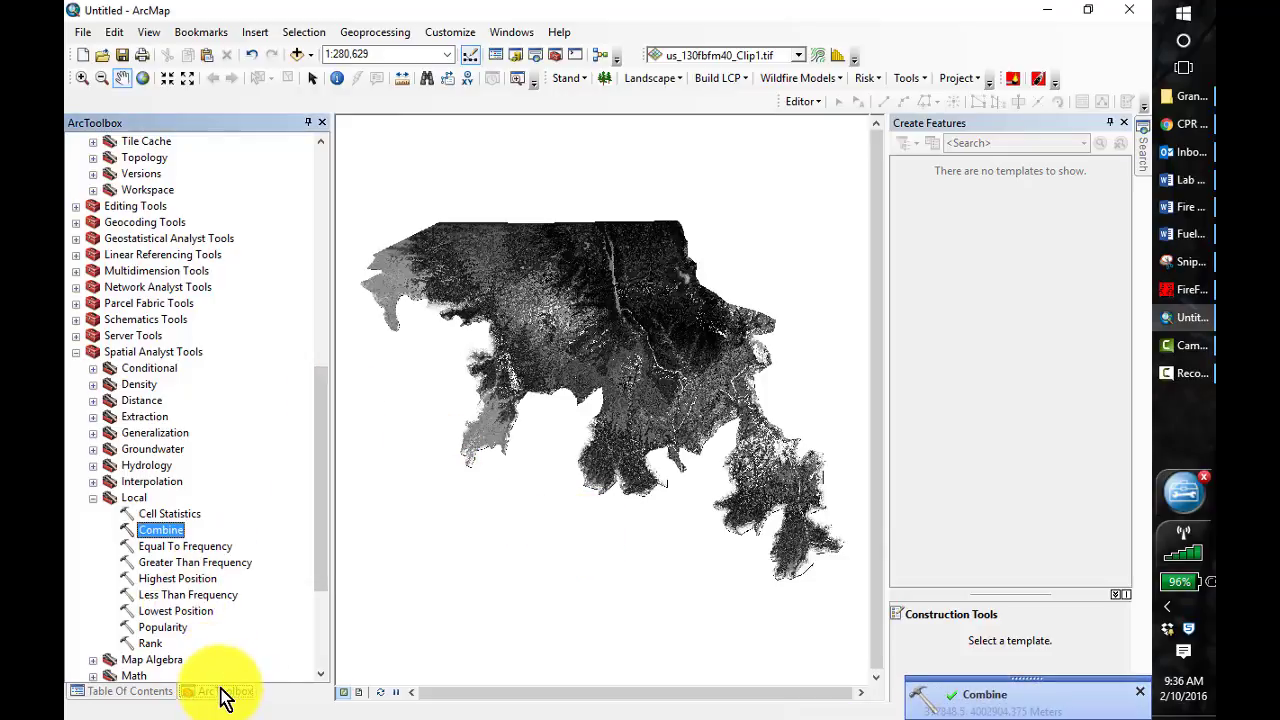
# Open the attribute table of the dem_fbfm401 layer
pyautogui.click(143, 690)
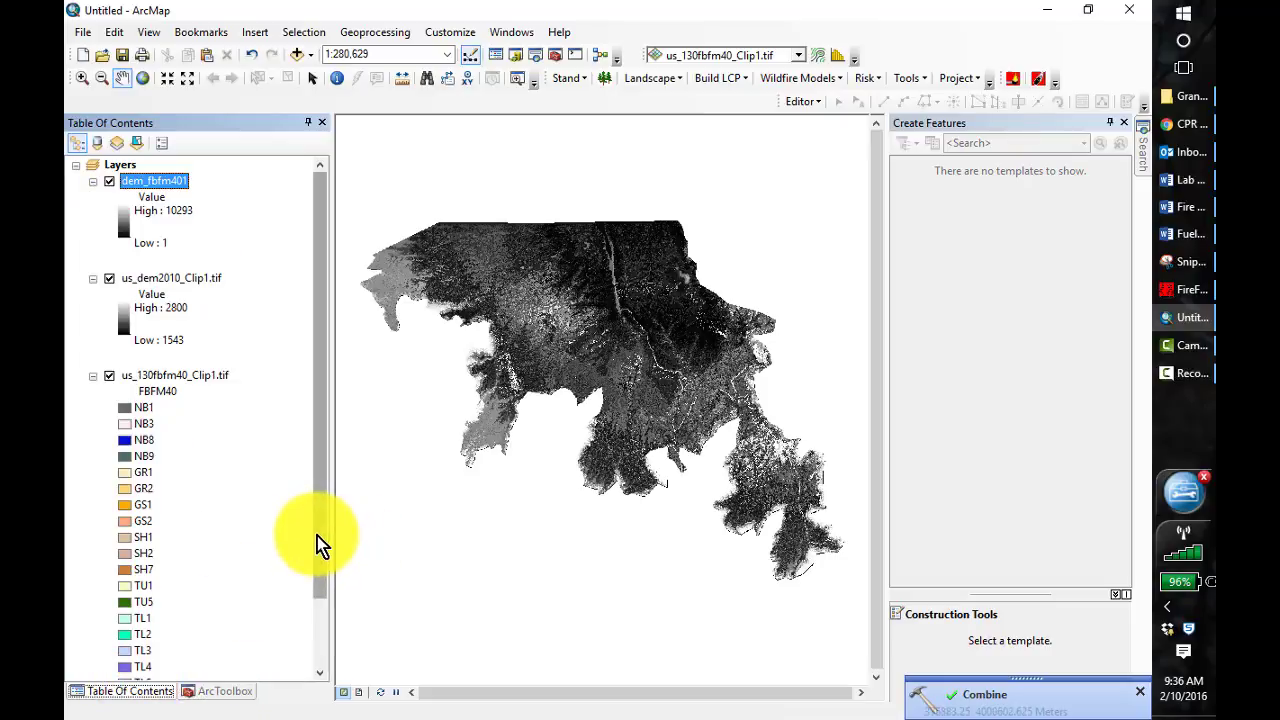
pyautogui.rightClick(151, 182)
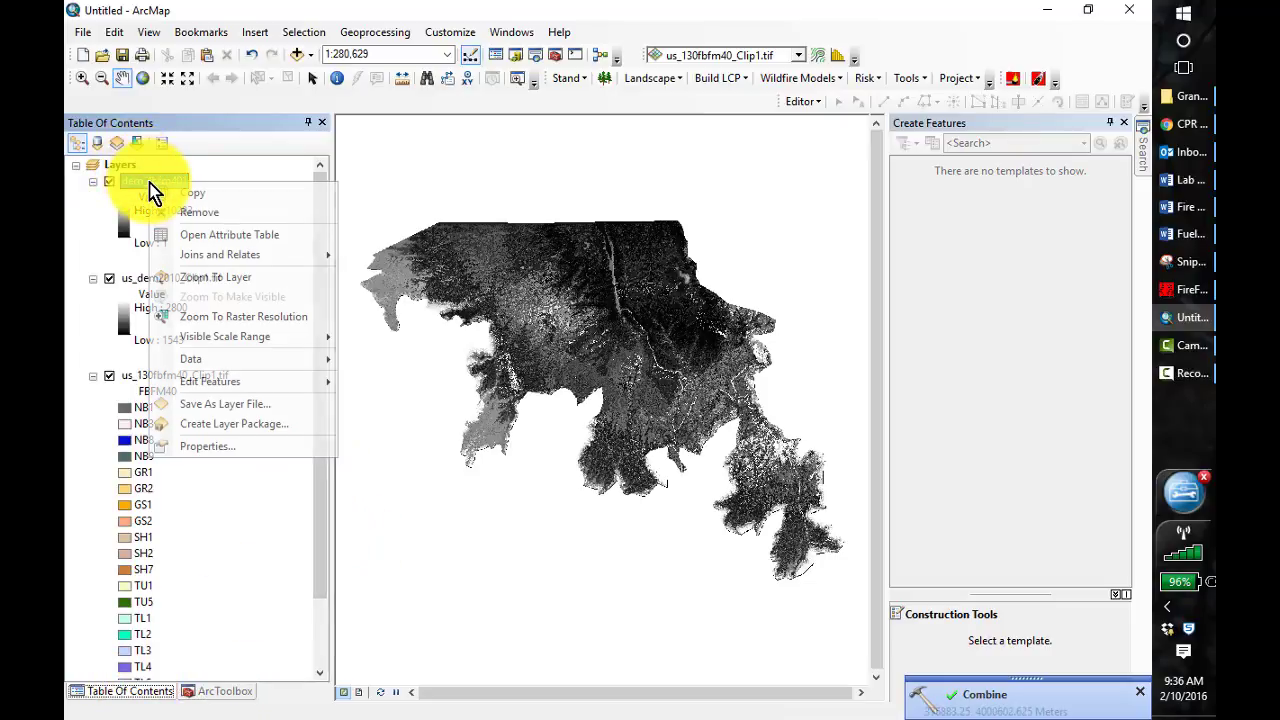
pyautogui.click(208, 238)
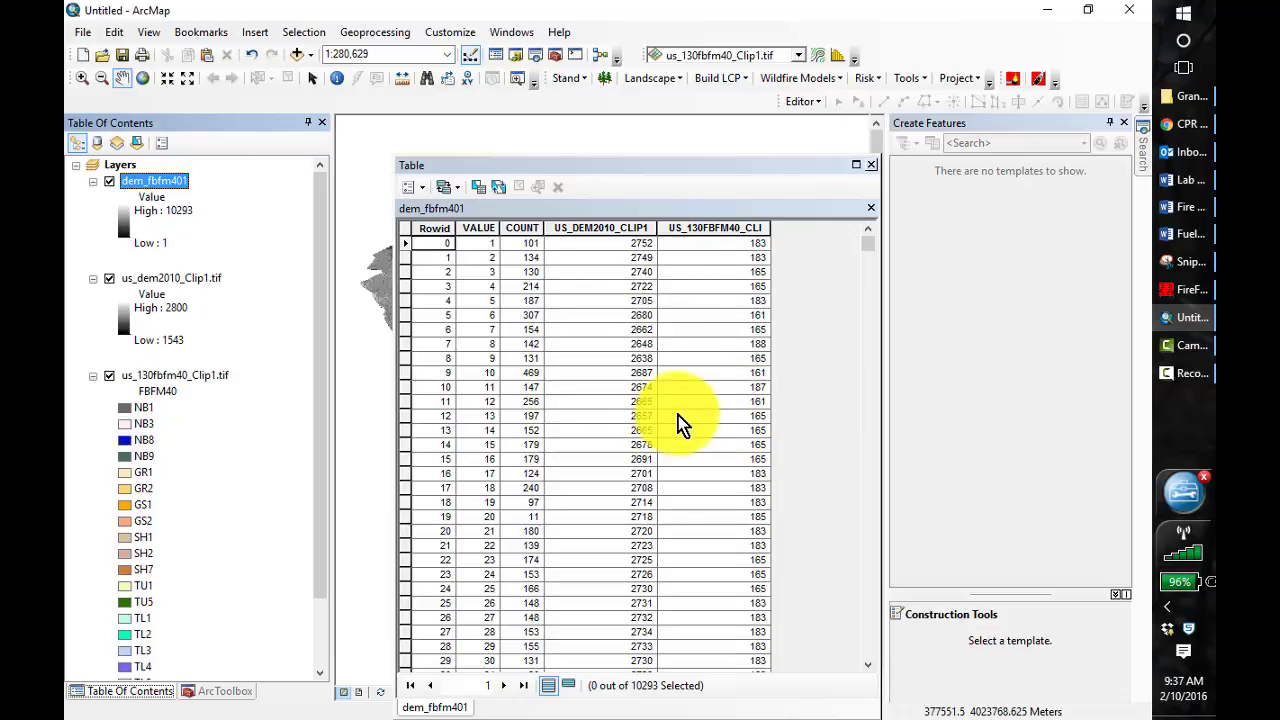
pyautogui.moveTo(659, 164); pyautogui.dragTo(607, 88)
# Add a Short Integer field named FBFM40_corrected to the dem_fbfm401 attribute table
pyautogui.click(372, 112)
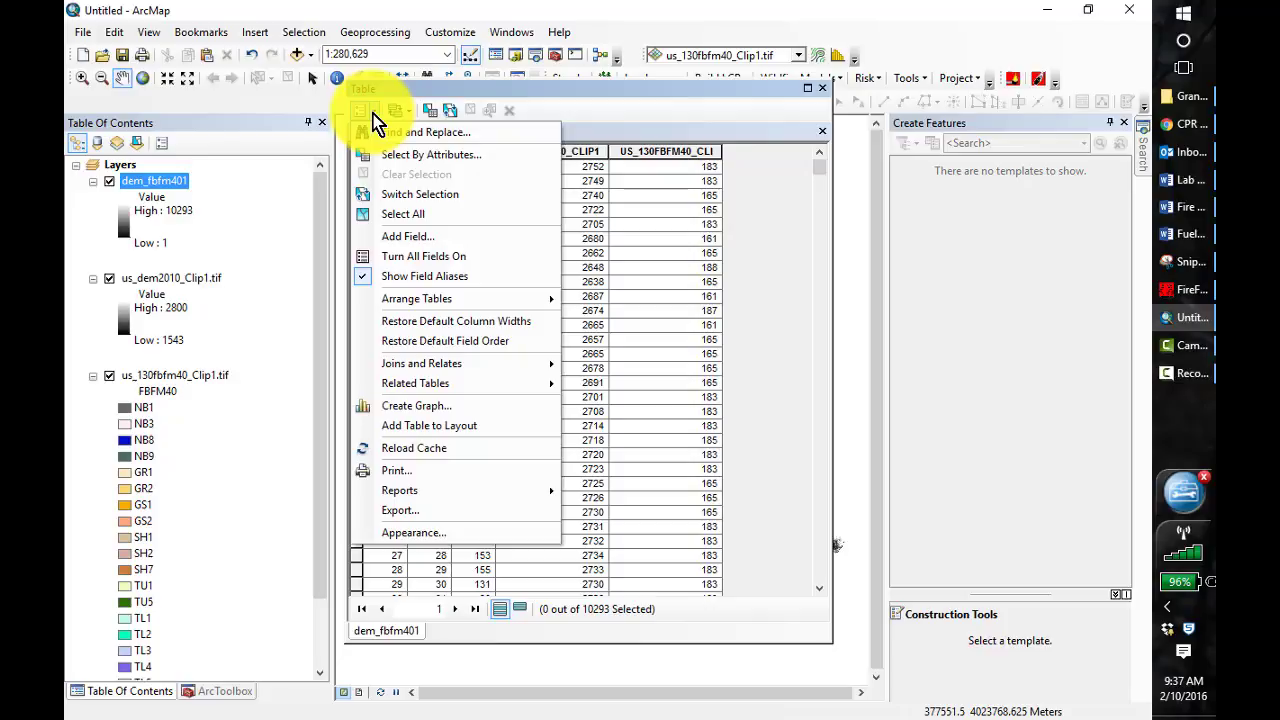
pyautogui.click(405, 240)
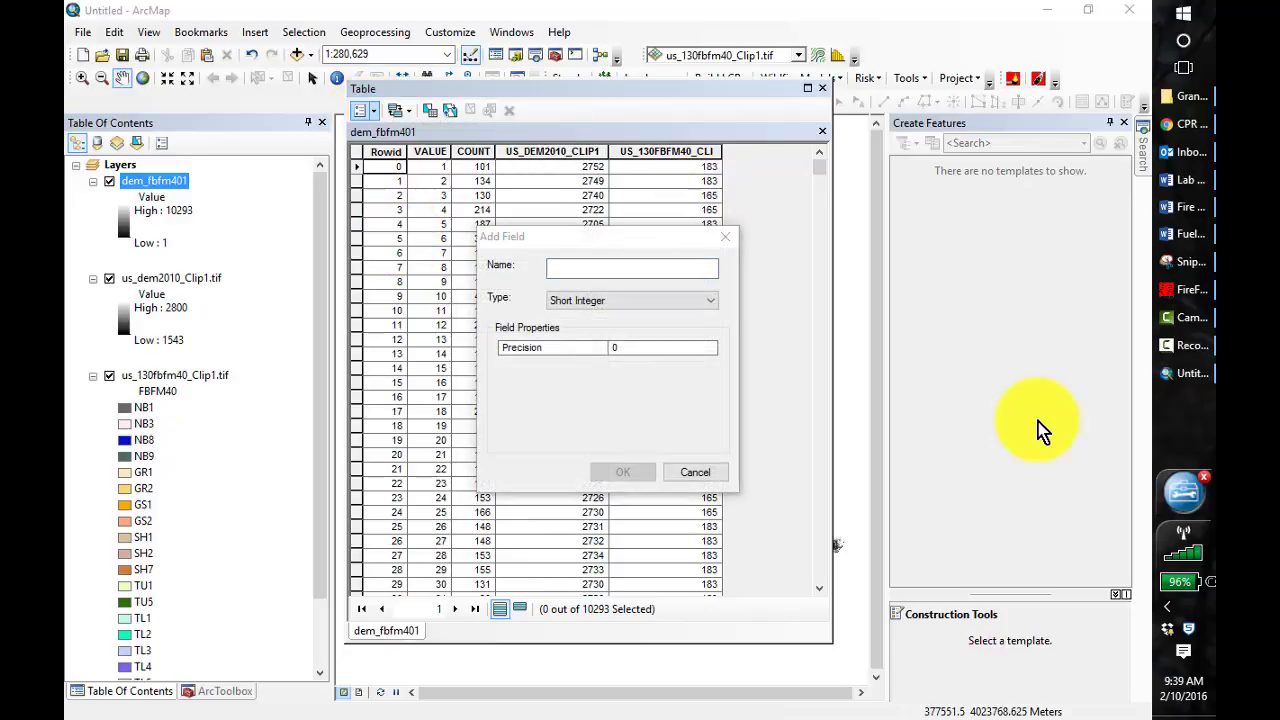
pyautogui.click(617, 270)
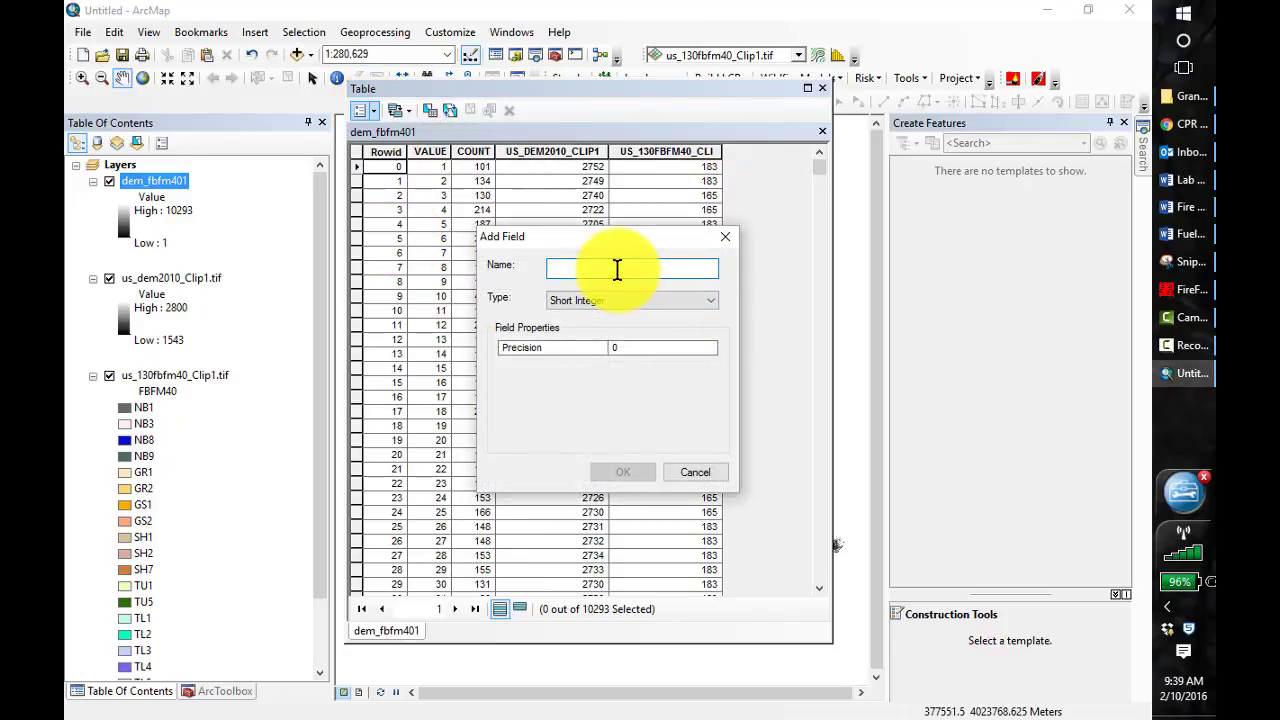
pyautogui.write('FBFM40_corrected')
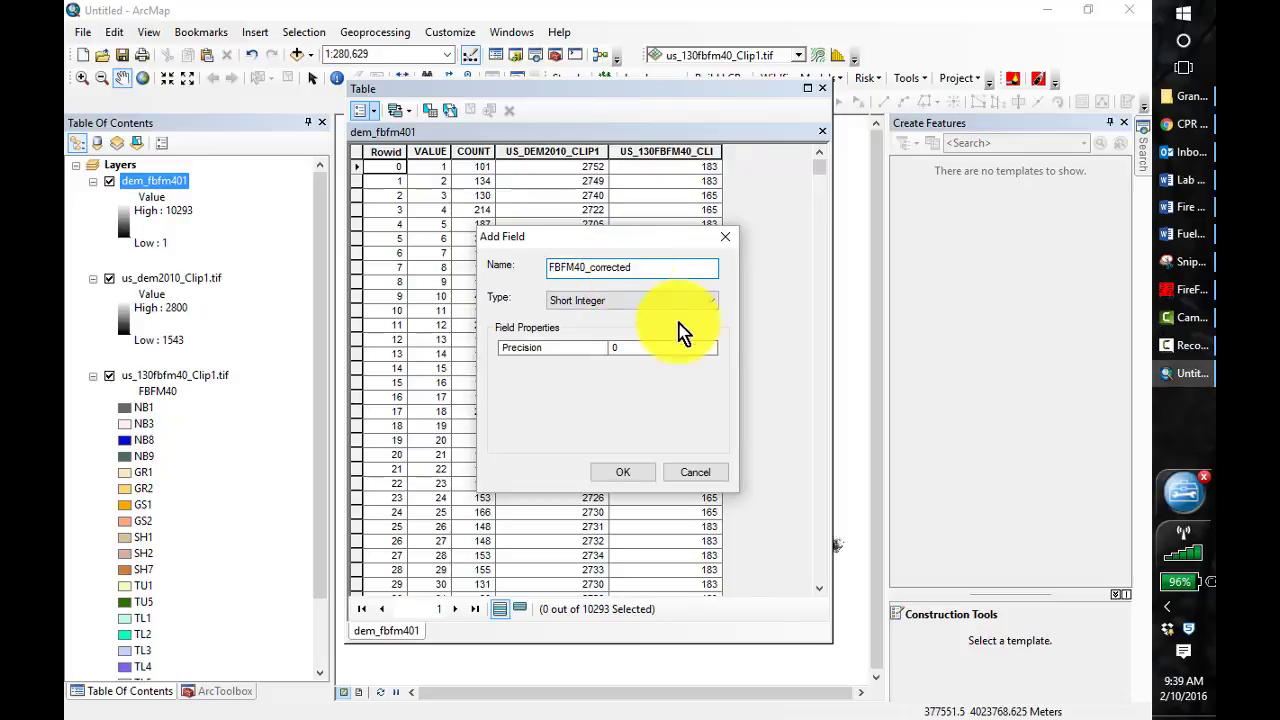
pyautogui.click(625, 474)
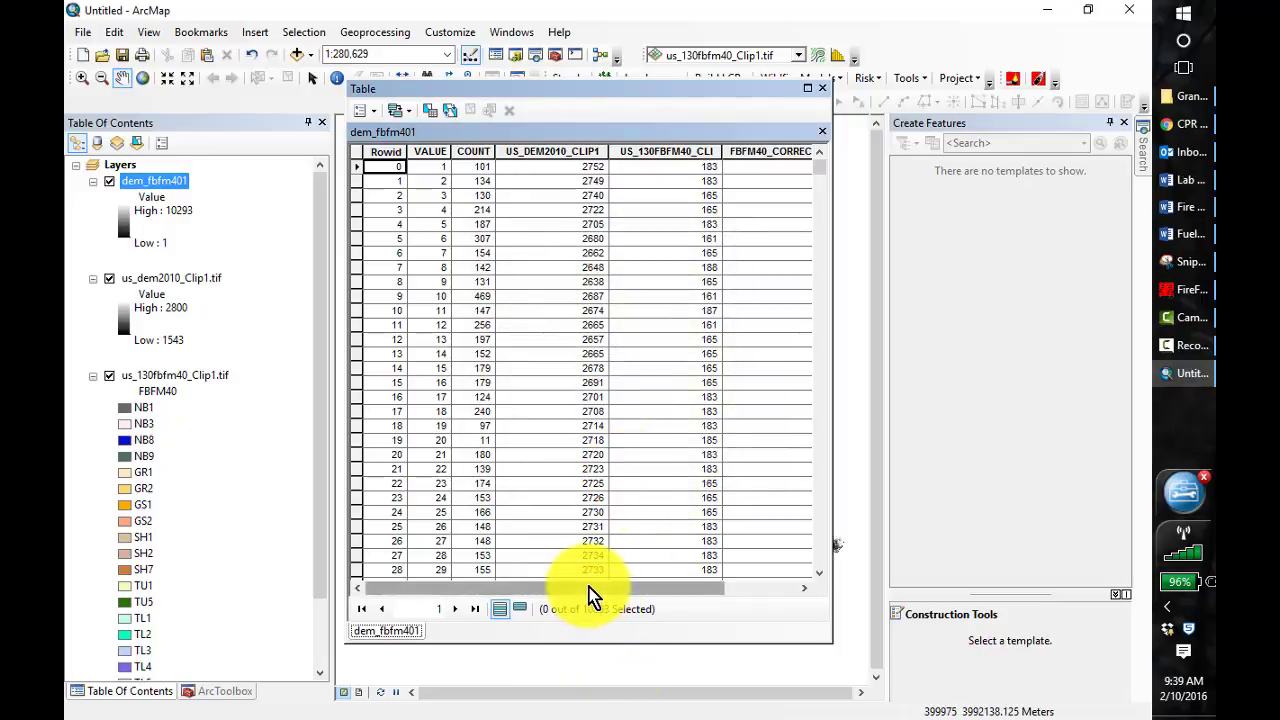
# Calculate the FBFM40_CORRECTED field as a copy of US_130FBFM40_CLI for all records using Field Calculator
pyautogui.moveTo(590, 595); pyautogui.dragTo(643, 595)
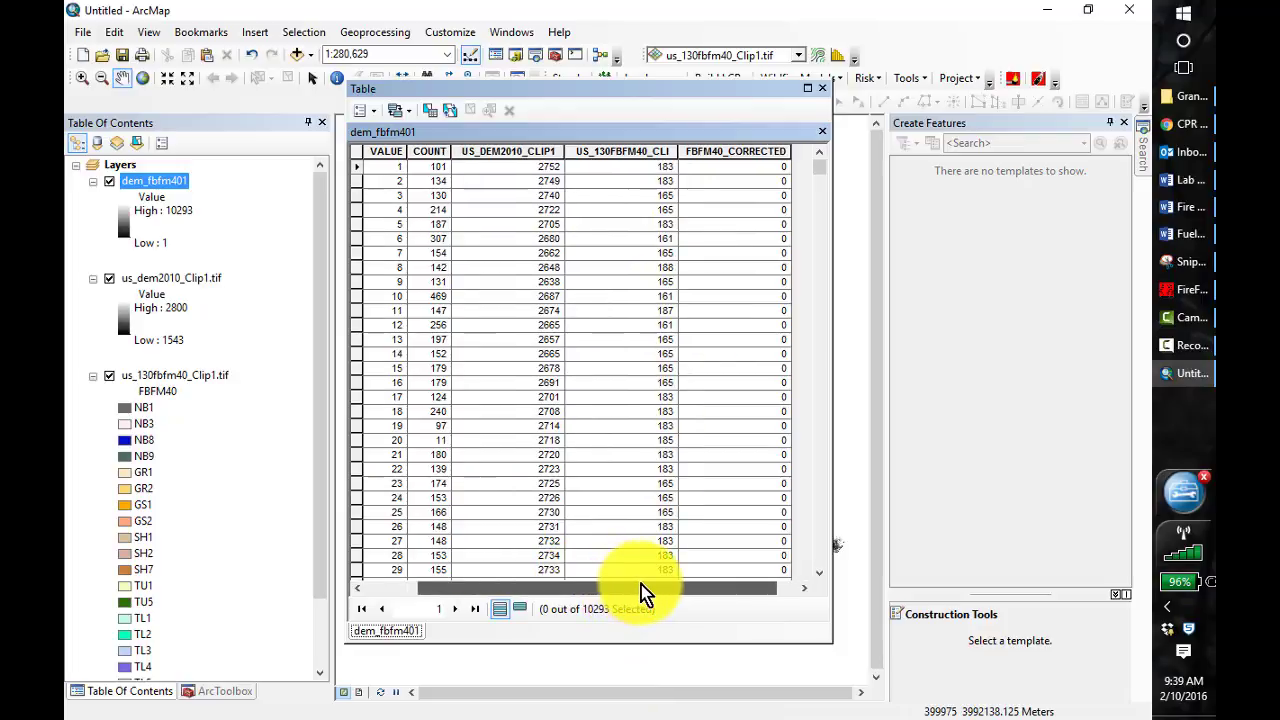
pyautogui.rightClick(722, 150)
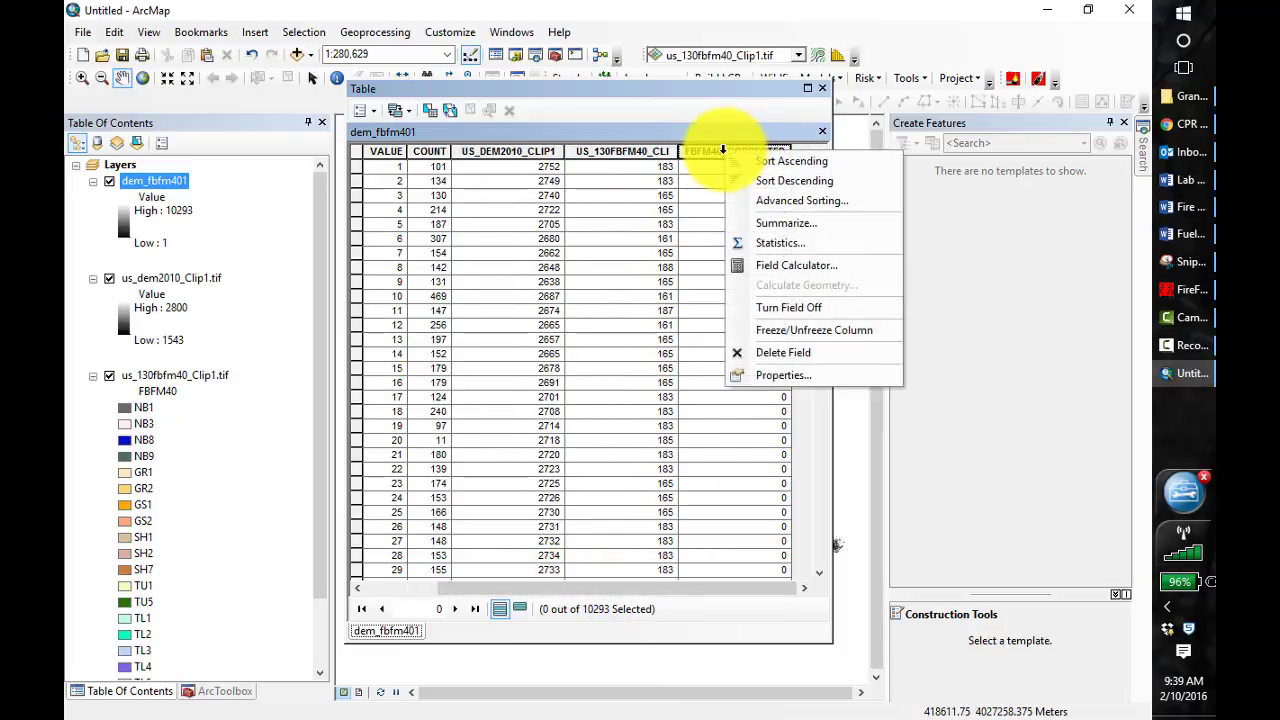
pyautogui.click(795, 268)
pyautogui.click(569, 402)
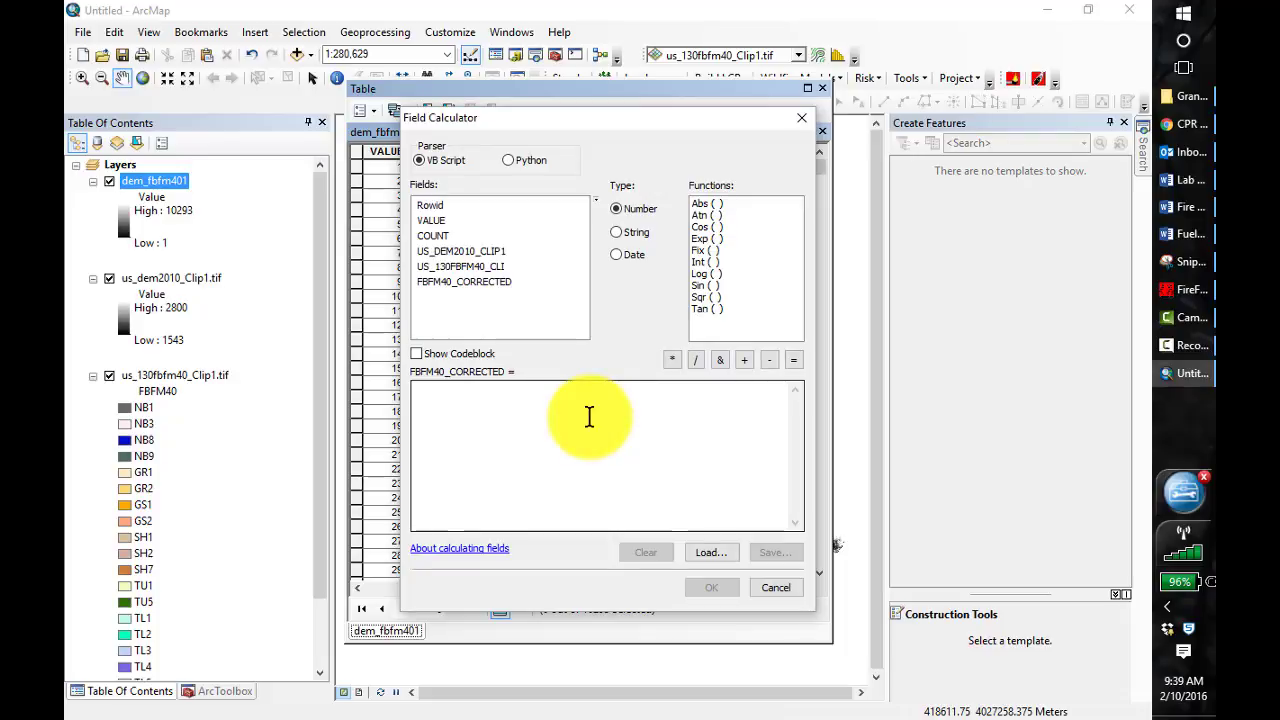
pyautogui.doubleClick(476, 266)
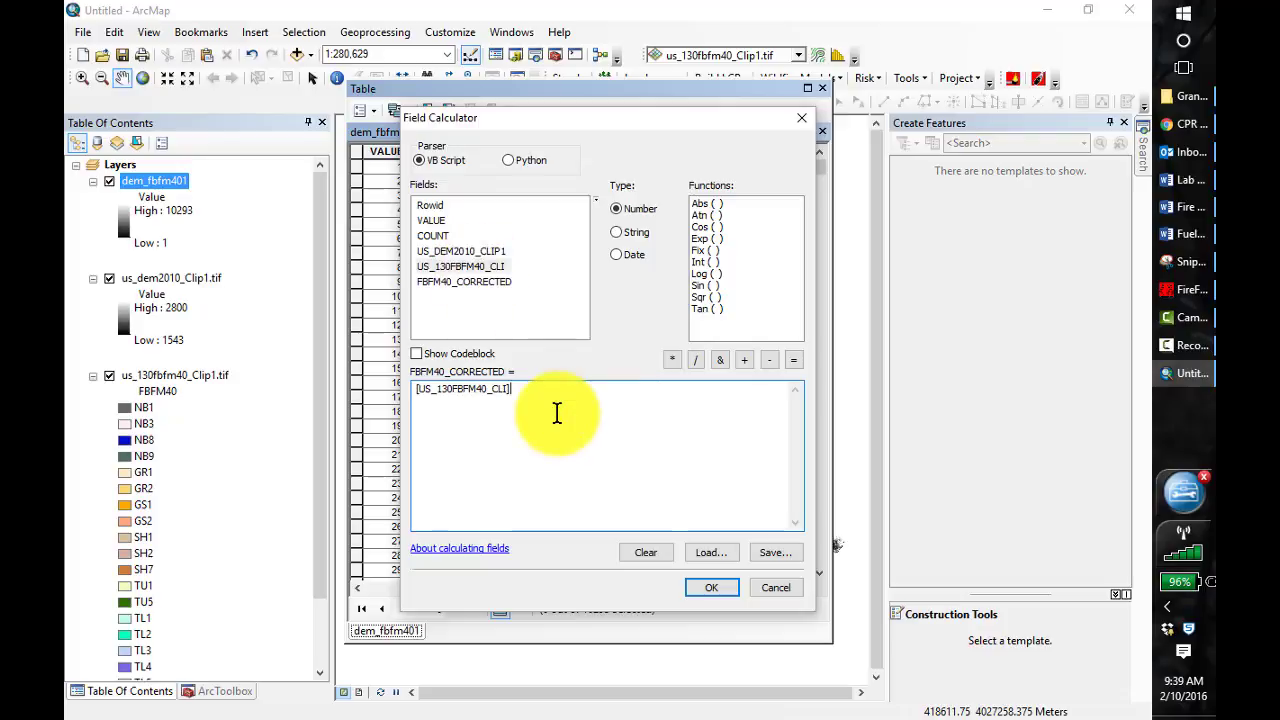
pyautogui.click(712, 590)
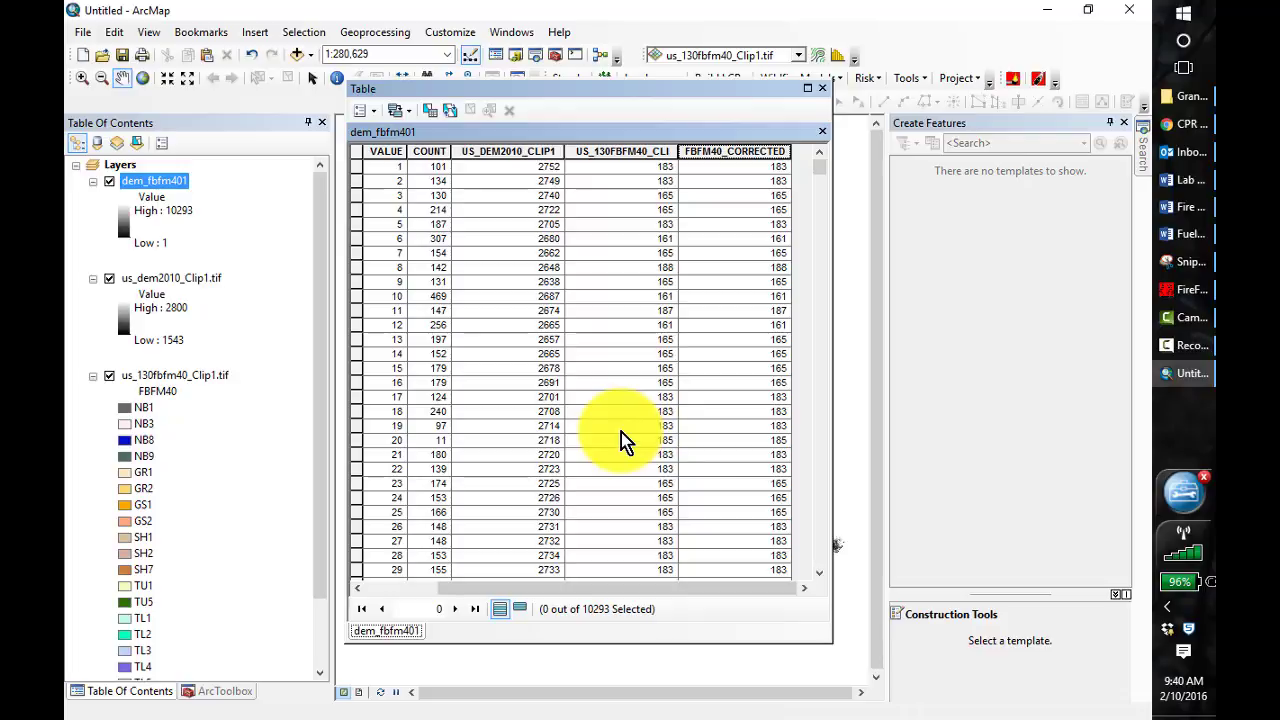
# Select the records where "US_130FBFM40_CLI" =122 AND "US_DEM2010_CLIP1" >=1700 and show only the selected records
pyautogui.click(429, 110)
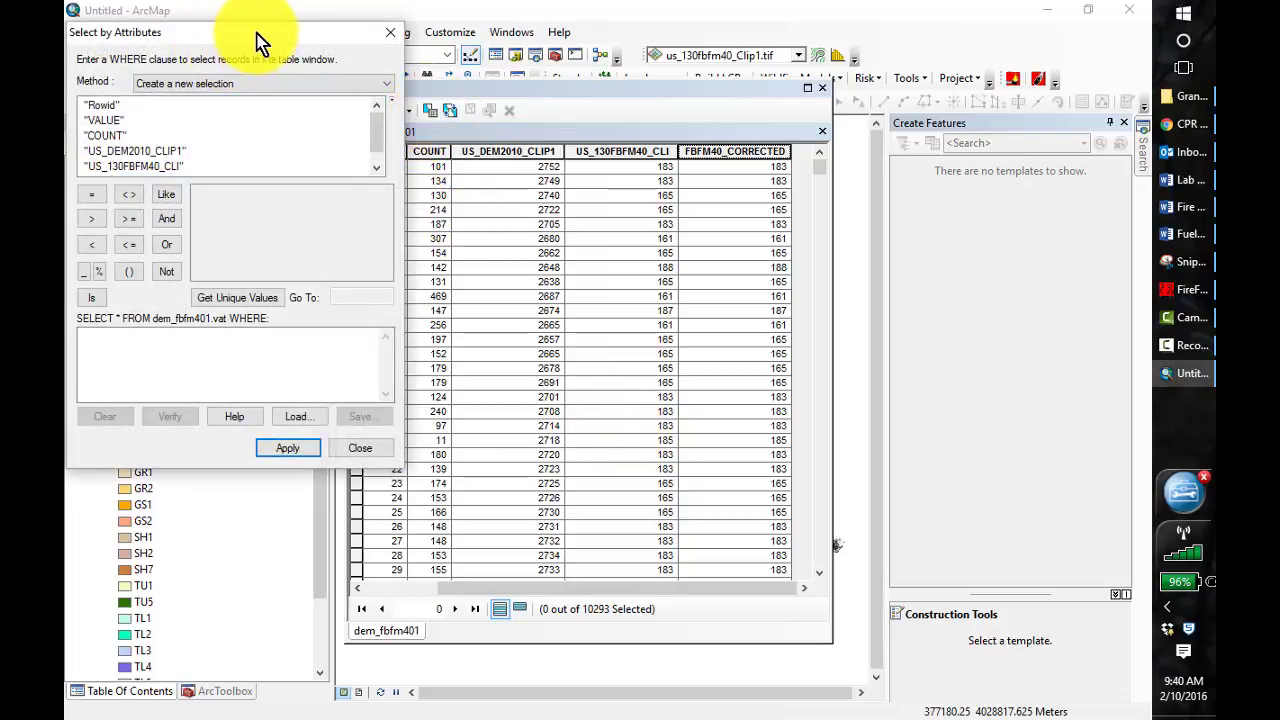
pyautogui.moveTo(256, 40); pyautogui.dragTo(405, 68)
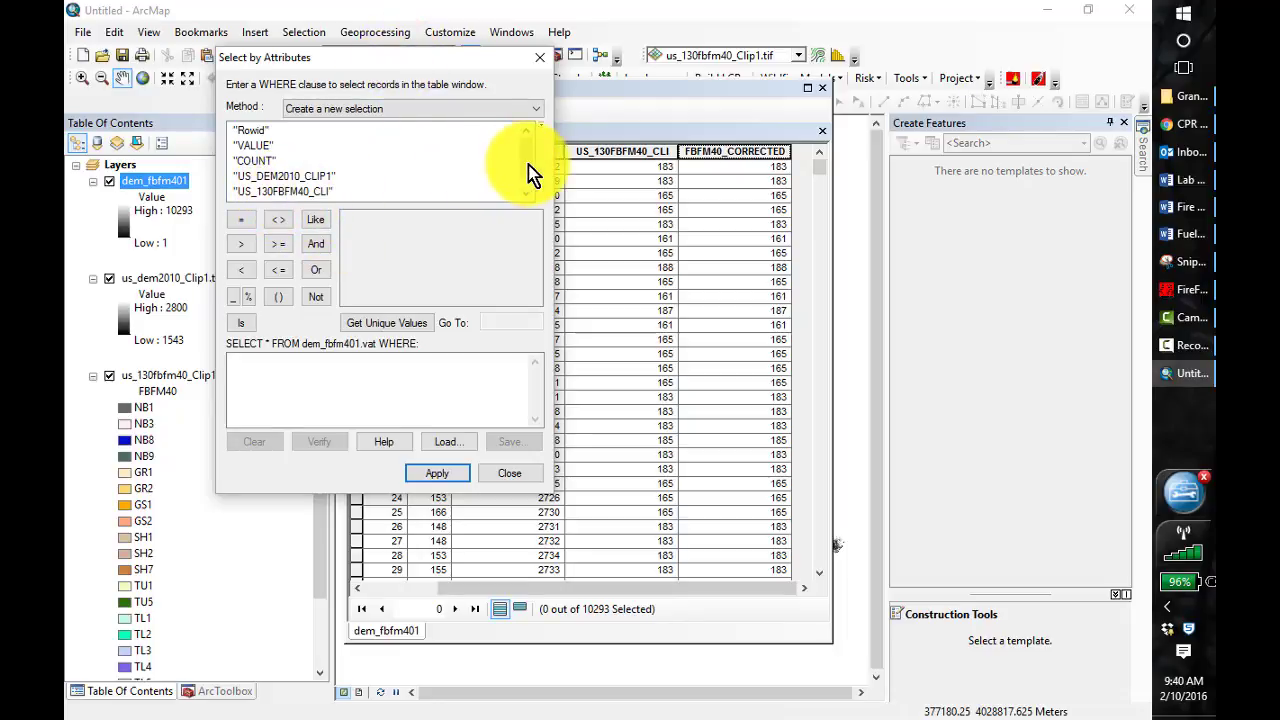
pyautogui.doubleClick(287, 193)
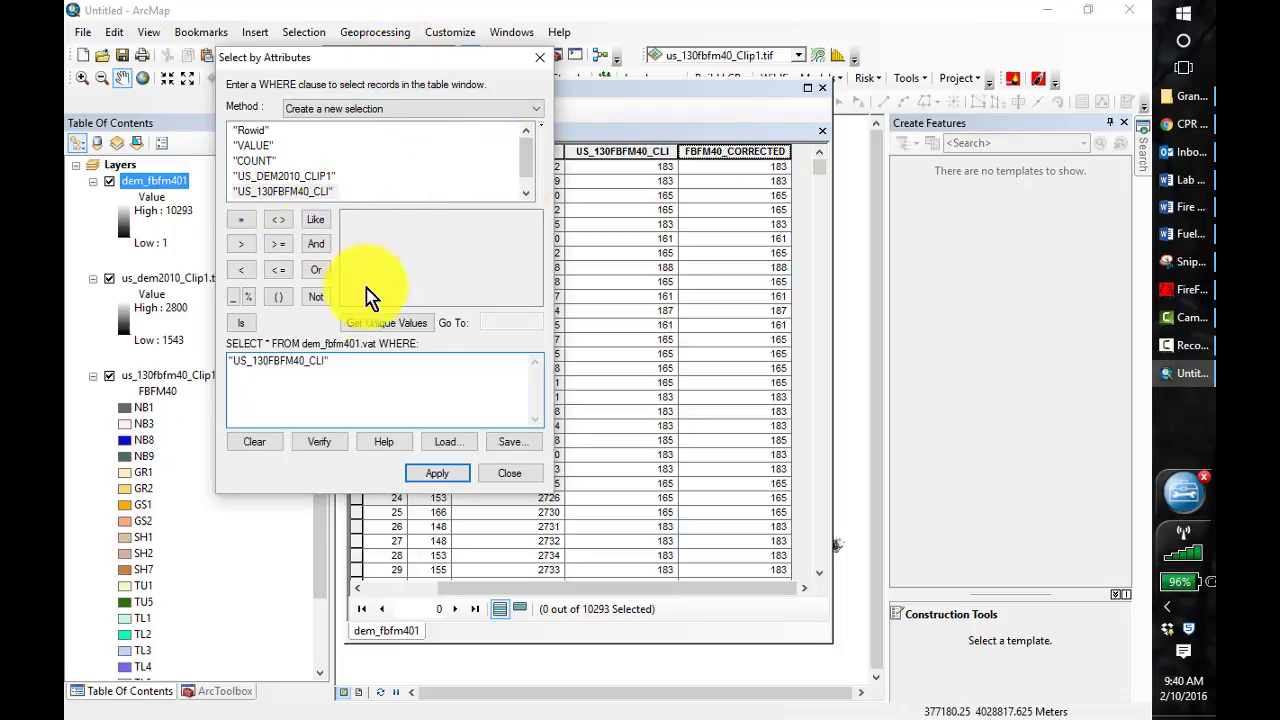
pyautogui.click(241, 221)
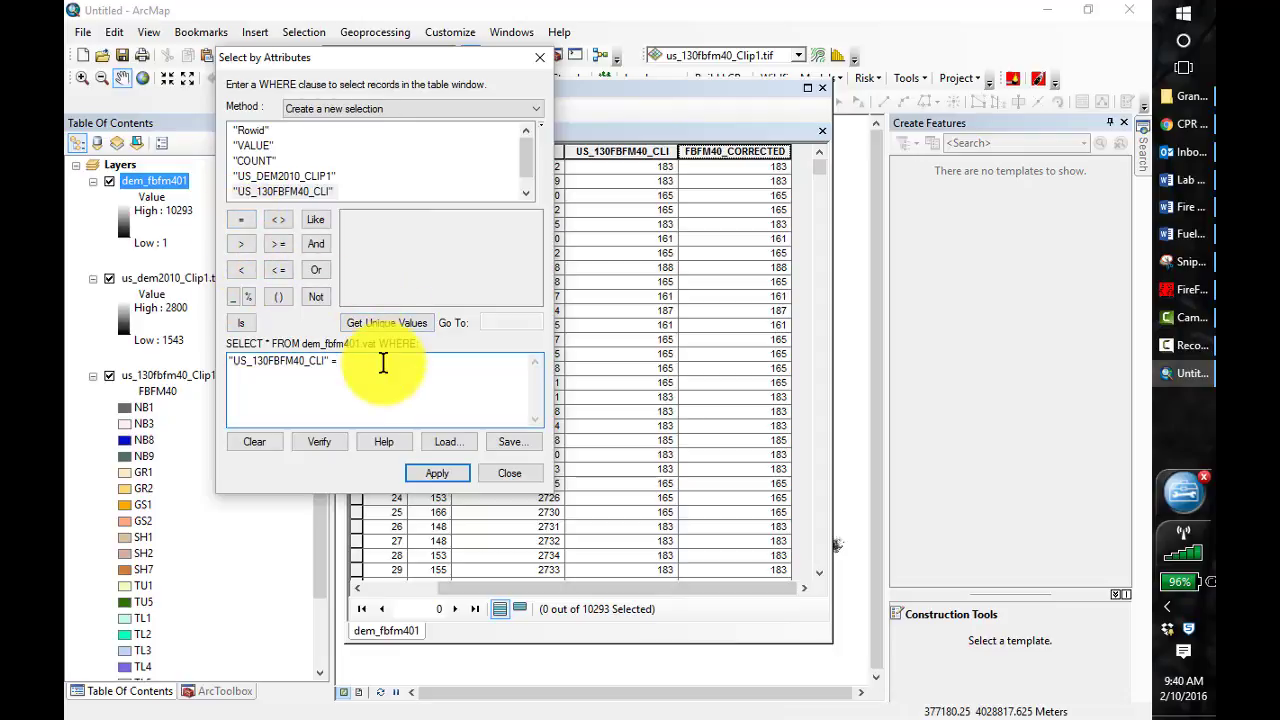
pyautogui.click(315, 245)
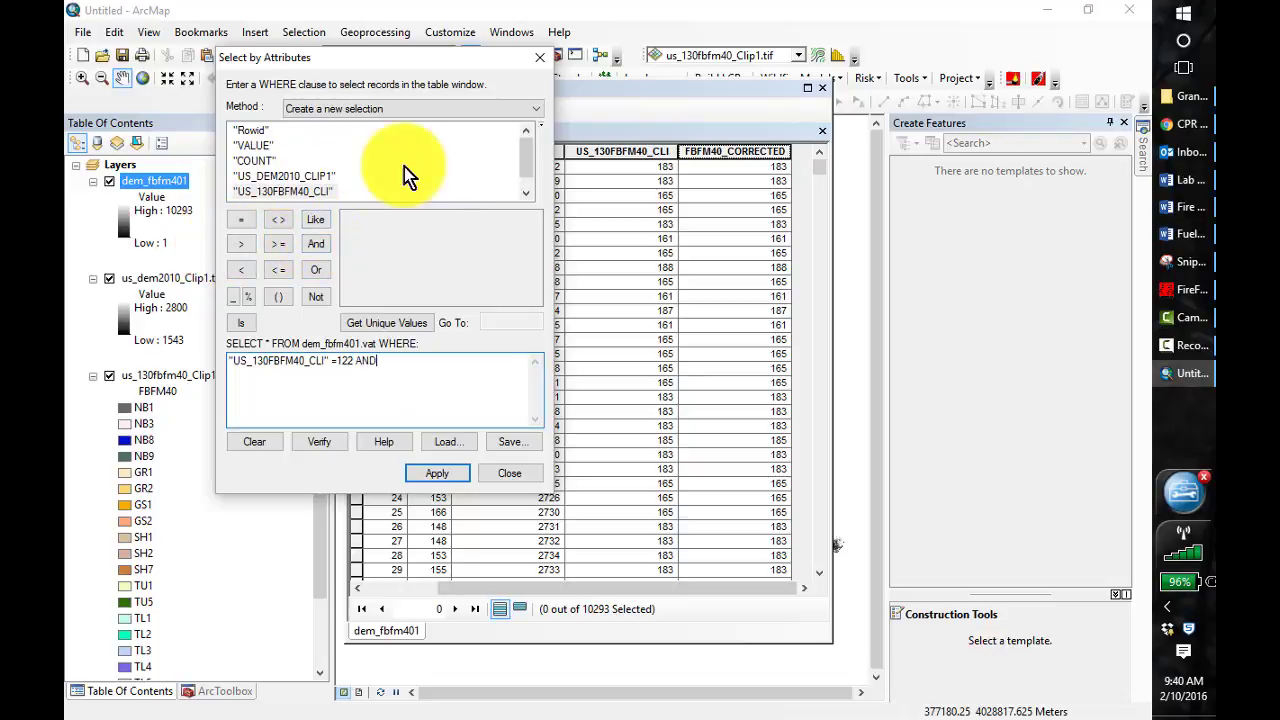
pyautogui.click(300, 176)
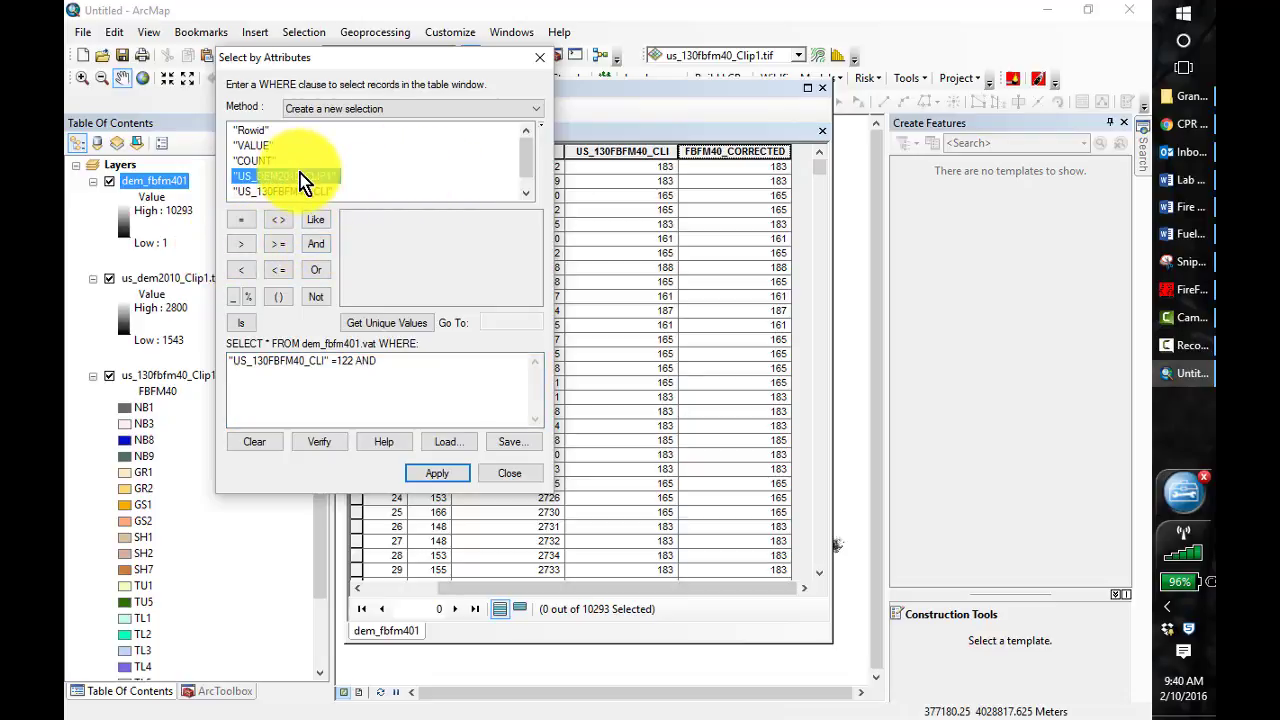
pyautogui.doubleClick(300, 176)
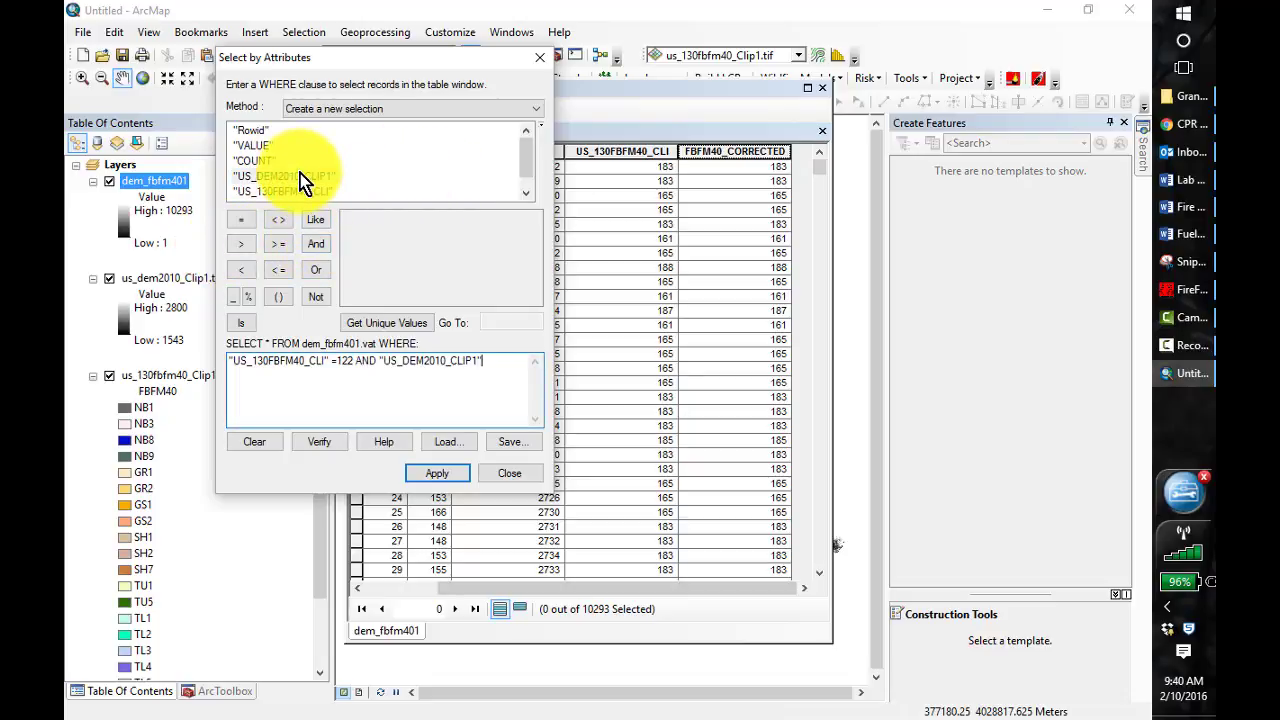
pyautogui.click(279, 244)
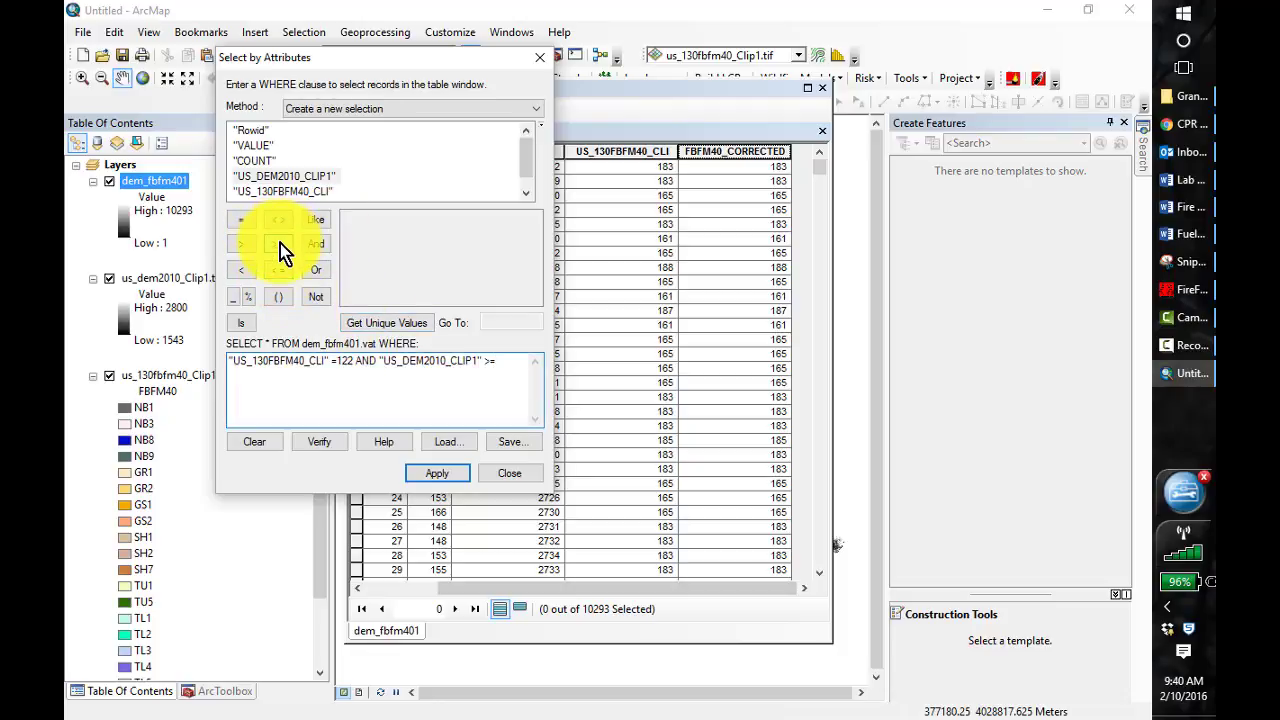
pyautogui.write('1700')
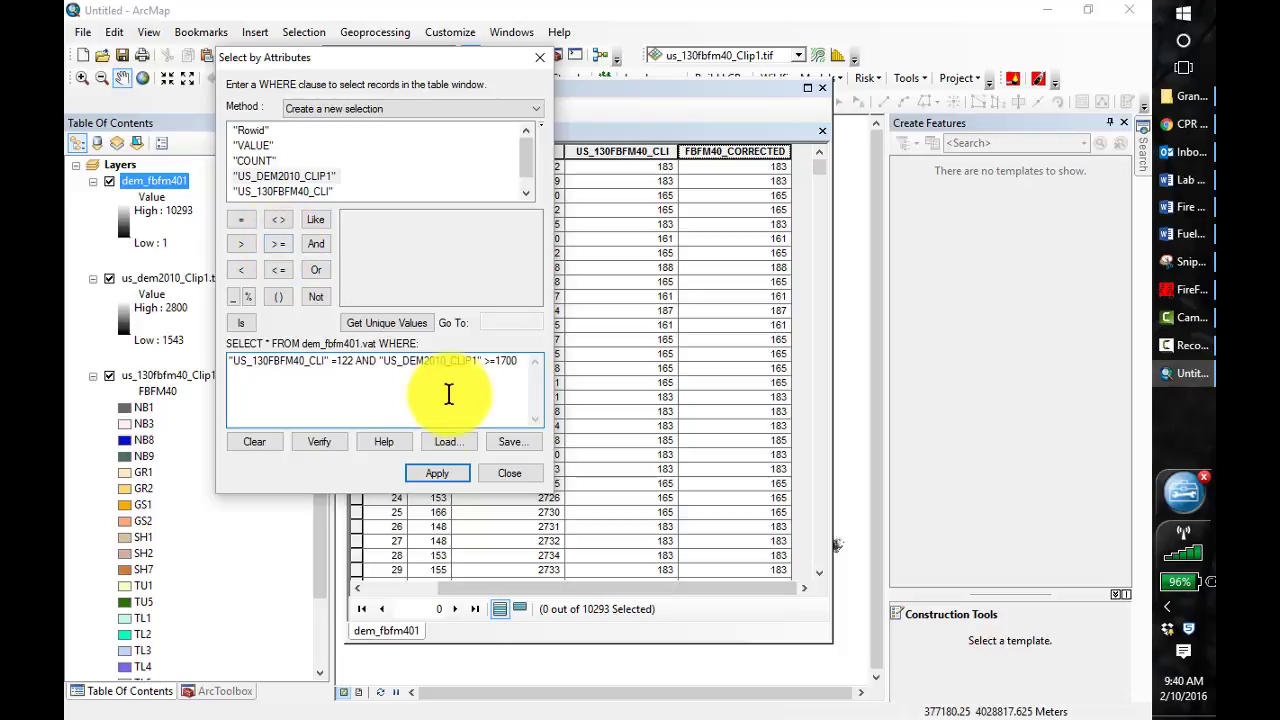
pyautogui.click(450, 474)
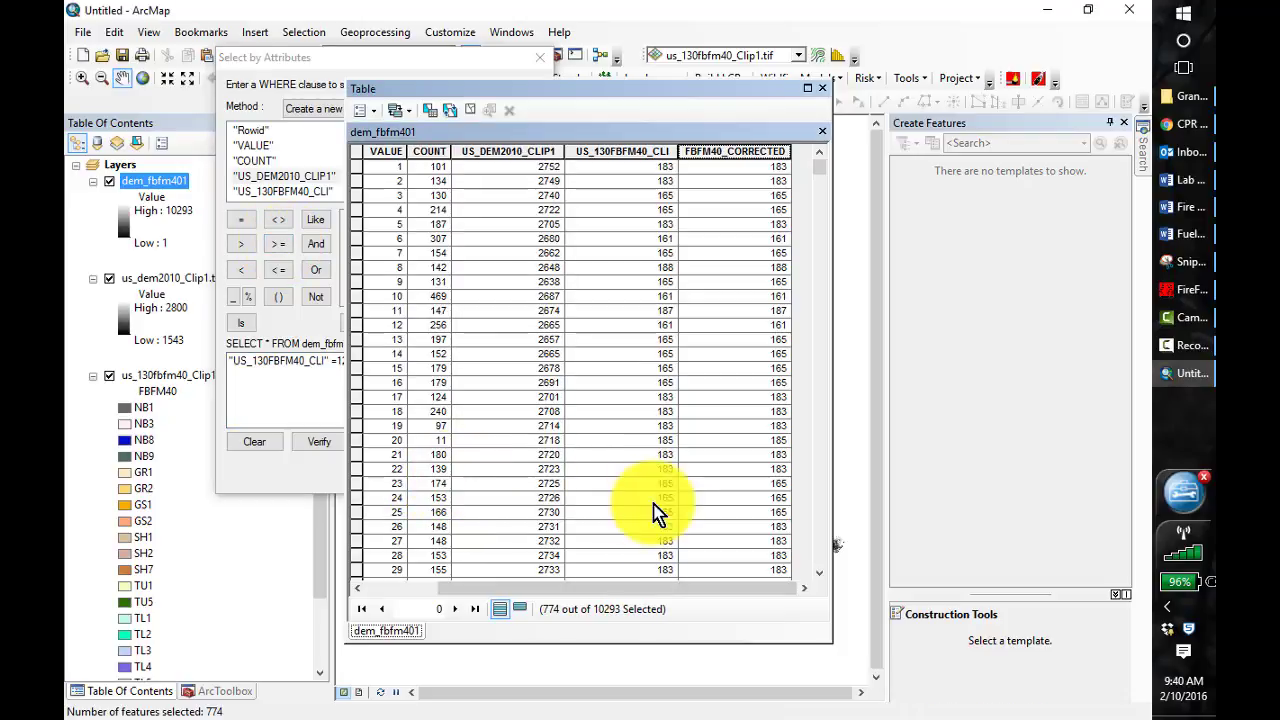
pyautogui.click(520, 610)
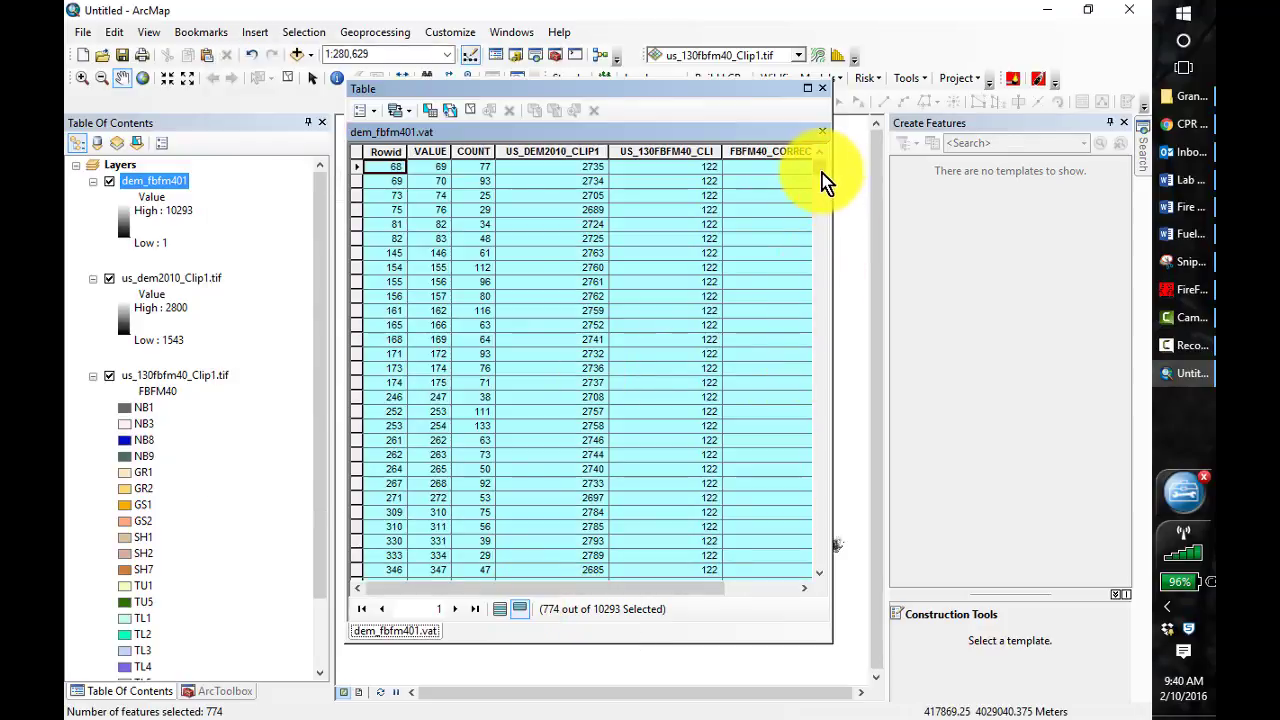
pyautogui.moveTo(821, 174)
pyautogui.mouseDown()
pyautogui.moveTo(825, 185)
pyautogui.moveTo(823, 166)
pyautogui.mouseUp()
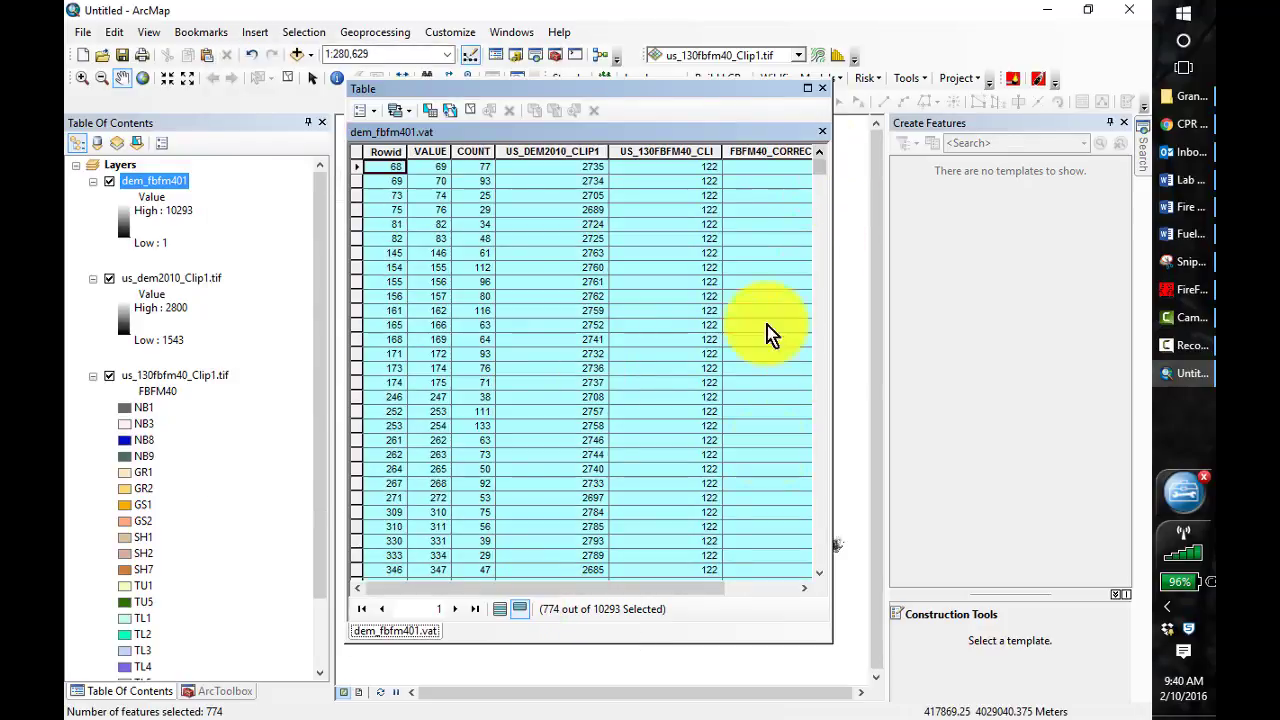
# Calculate FBFM40_CORRECTED as 183 for the selected records outside an edit session and close the attribute table
pyautogui.click(804, 588)
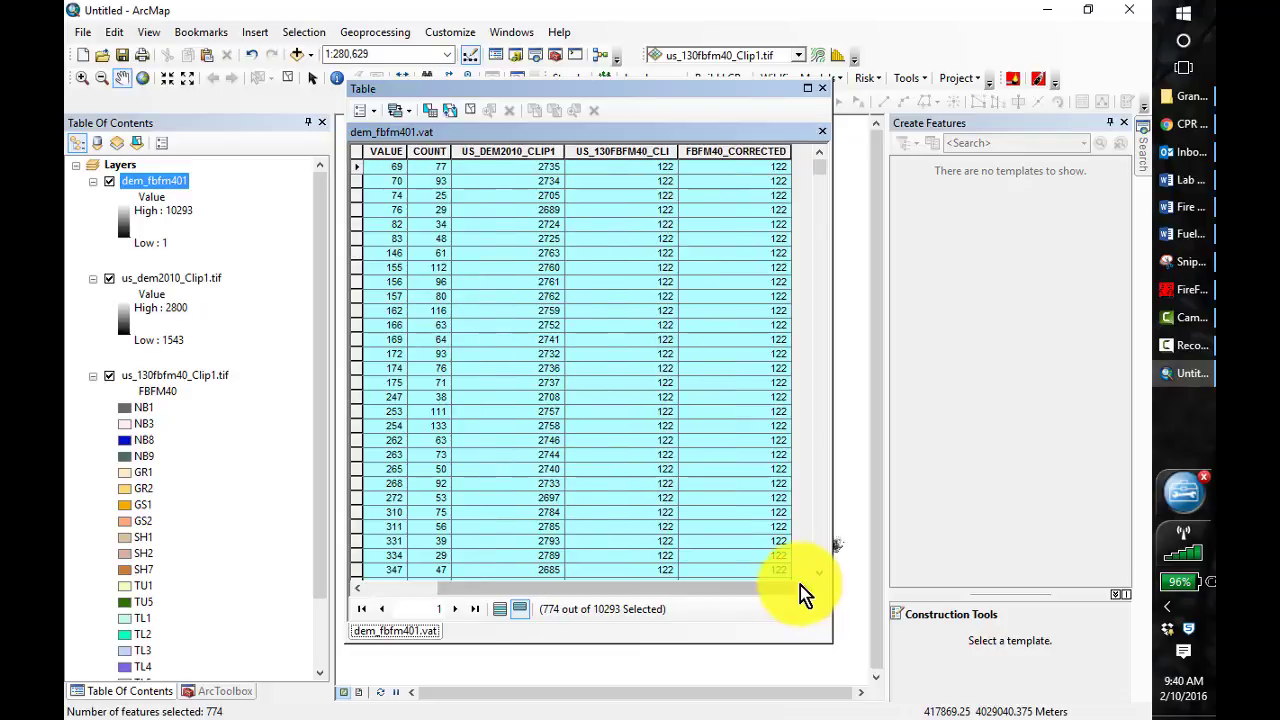
pyautogui.rightClick(735, 147)
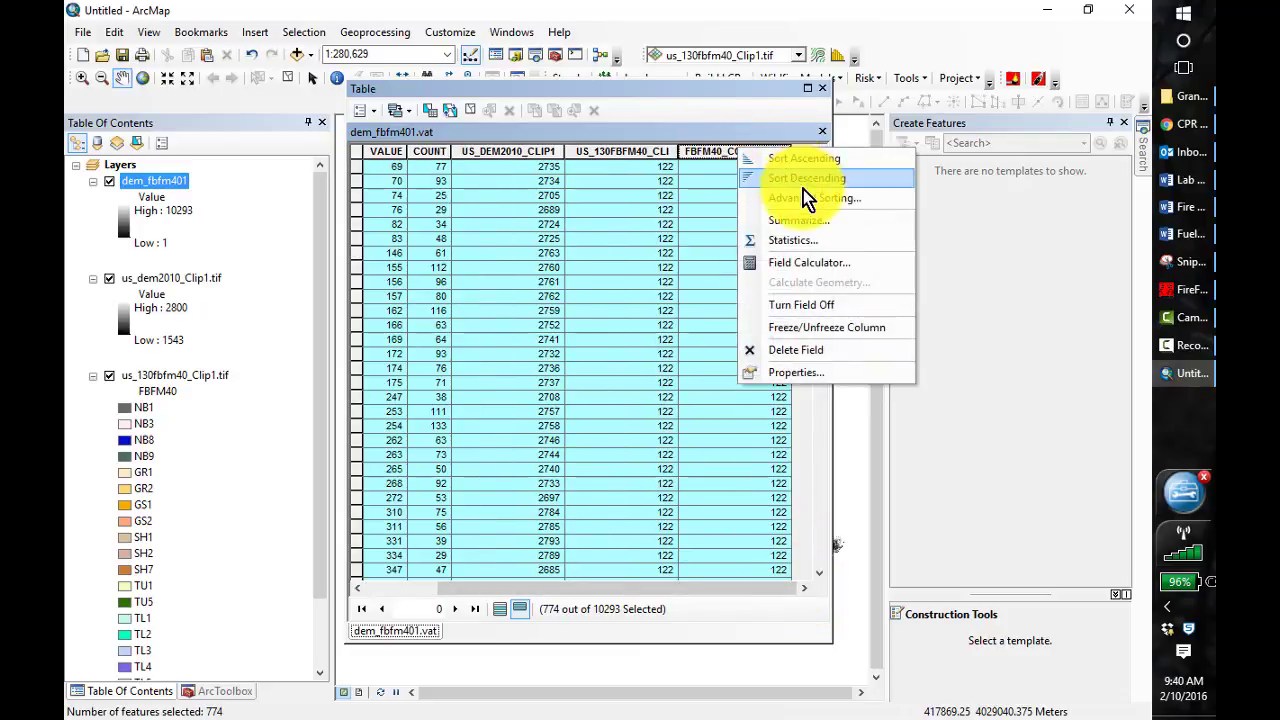
pyautogui.click(792, 264)
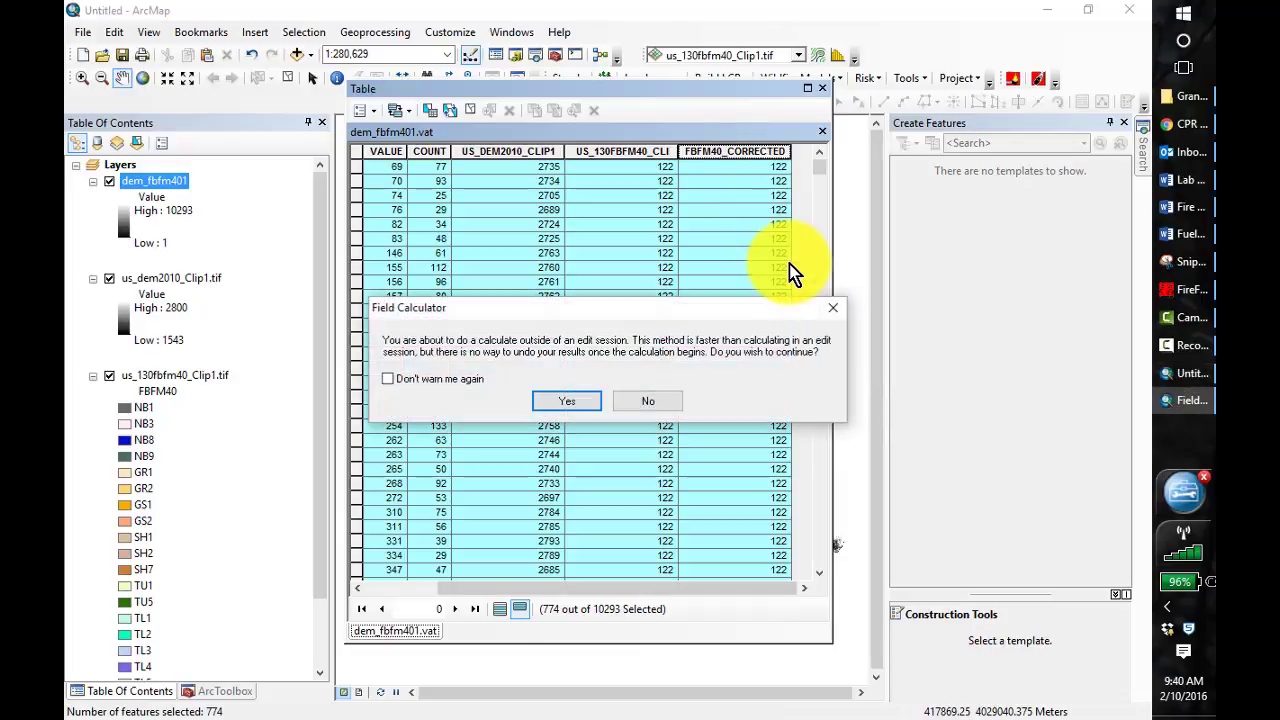
pyautogui.click(568, 402)
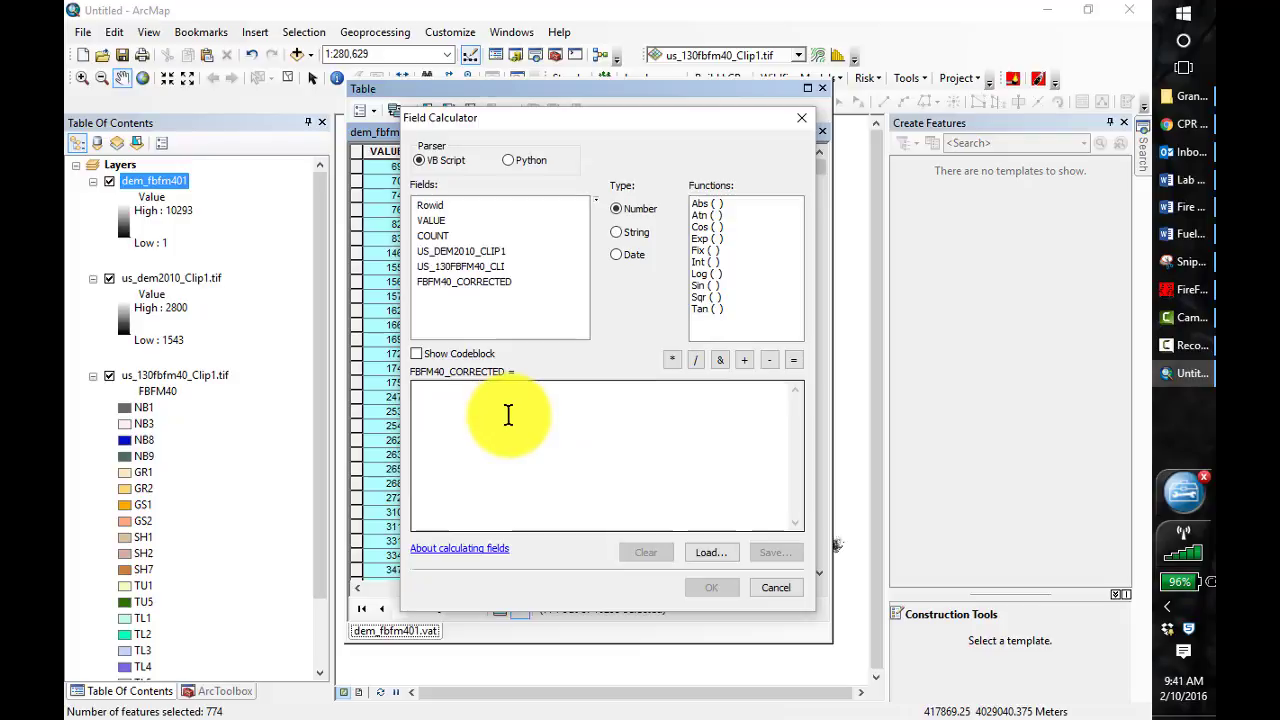
pyautogui.click(430, 404)
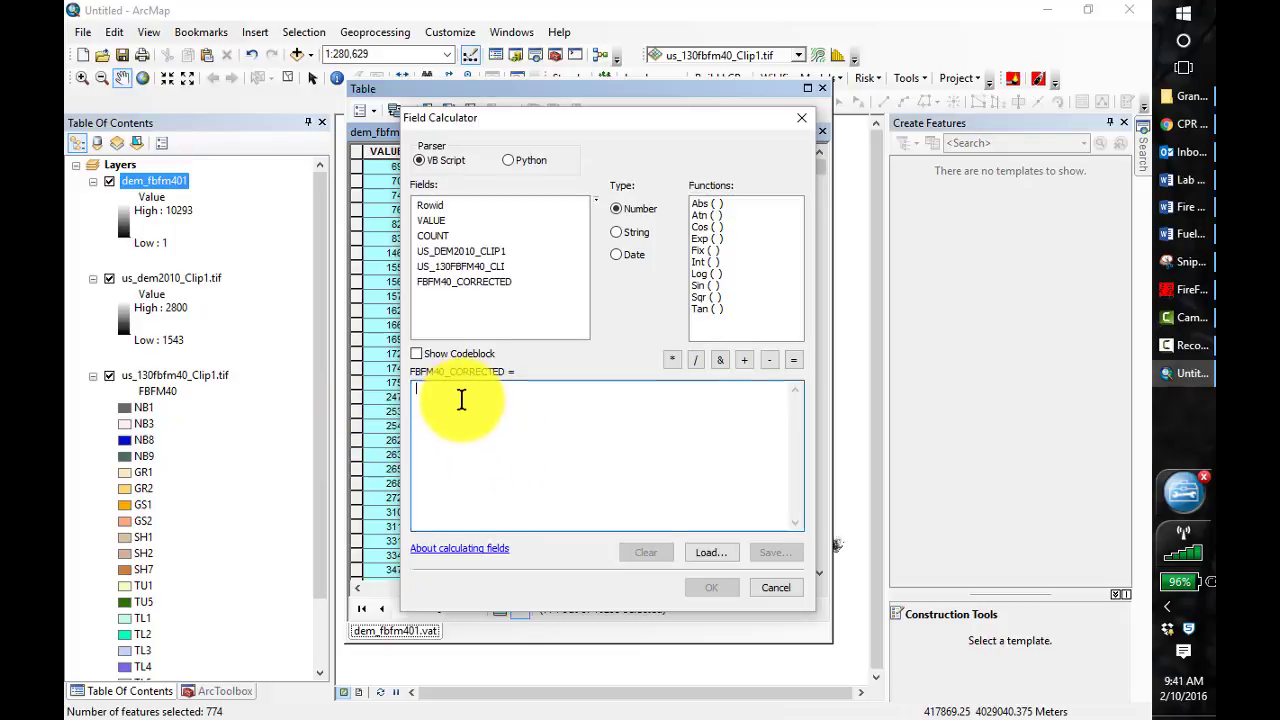
pyautogui.write('18')
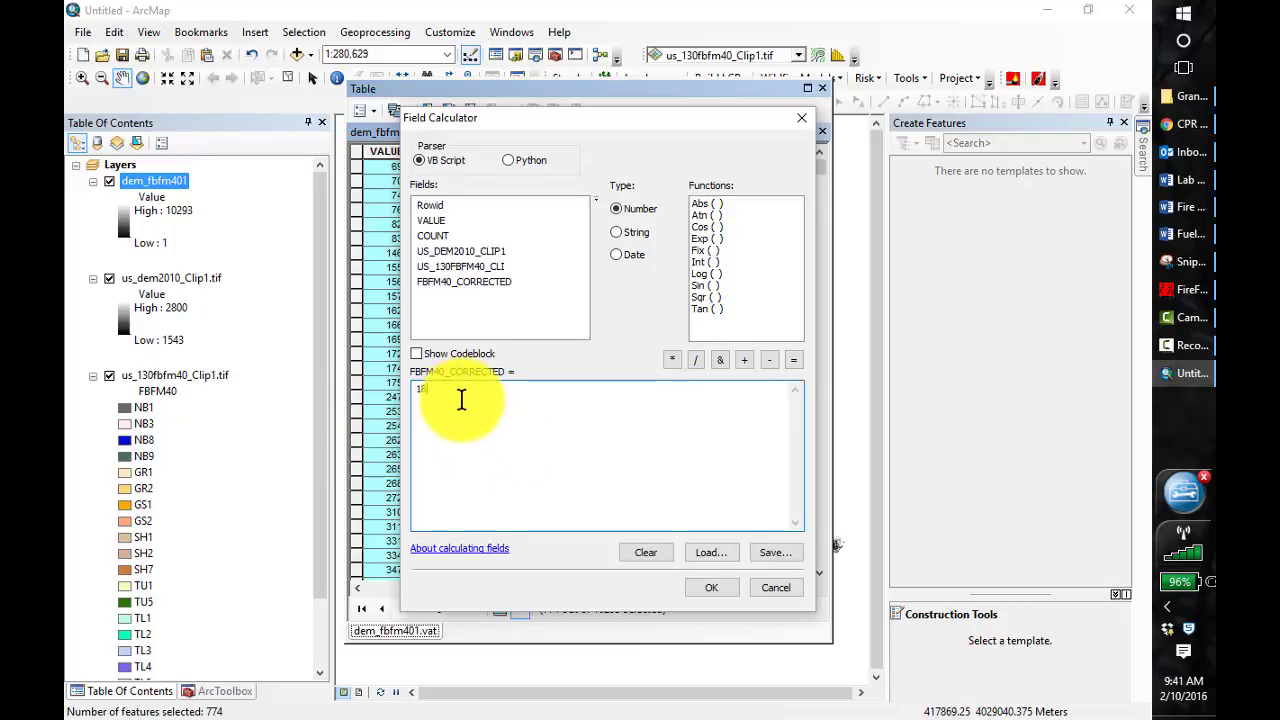
pyautogui.write('3')
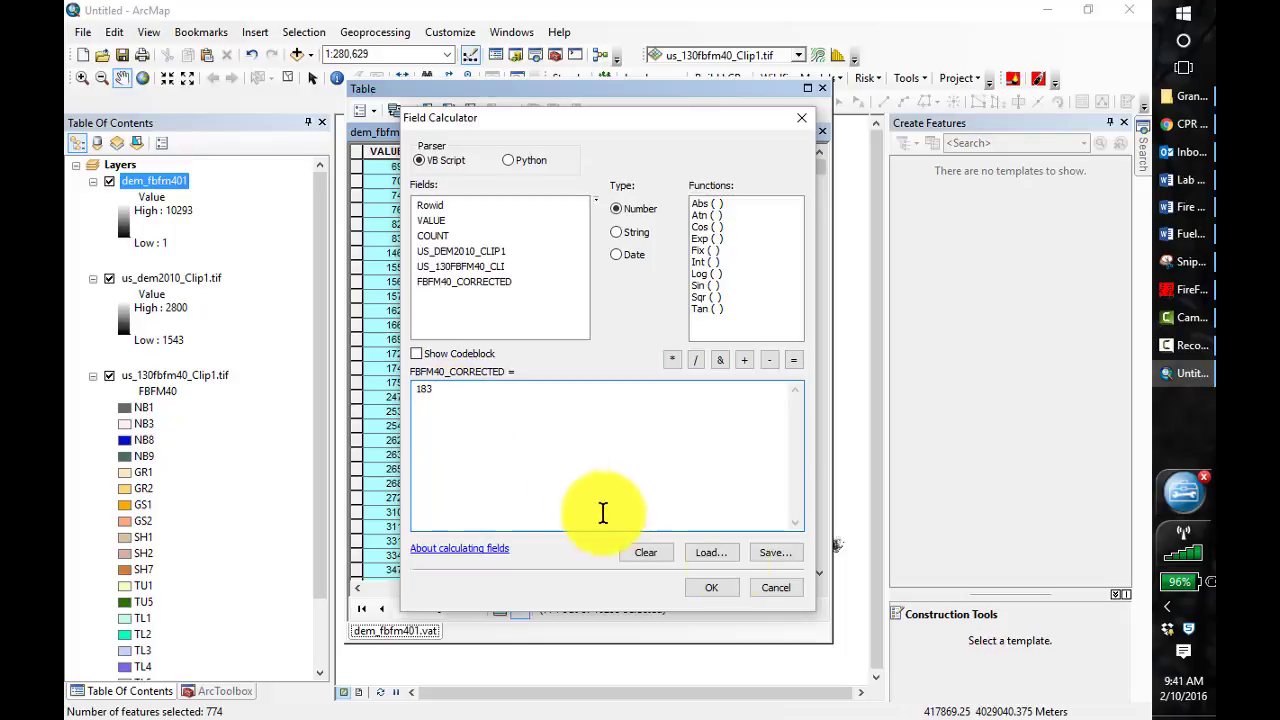
pyautogui.click(708, 588)
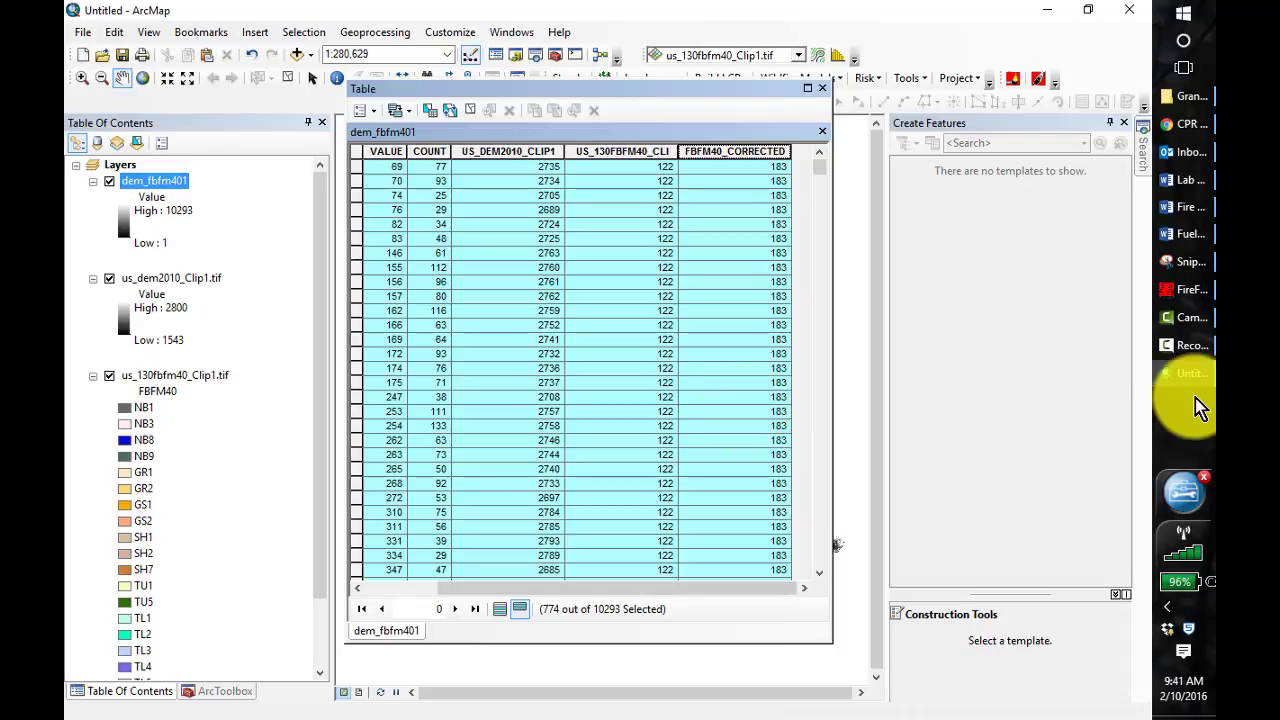
pyautogui.click(825, 92)
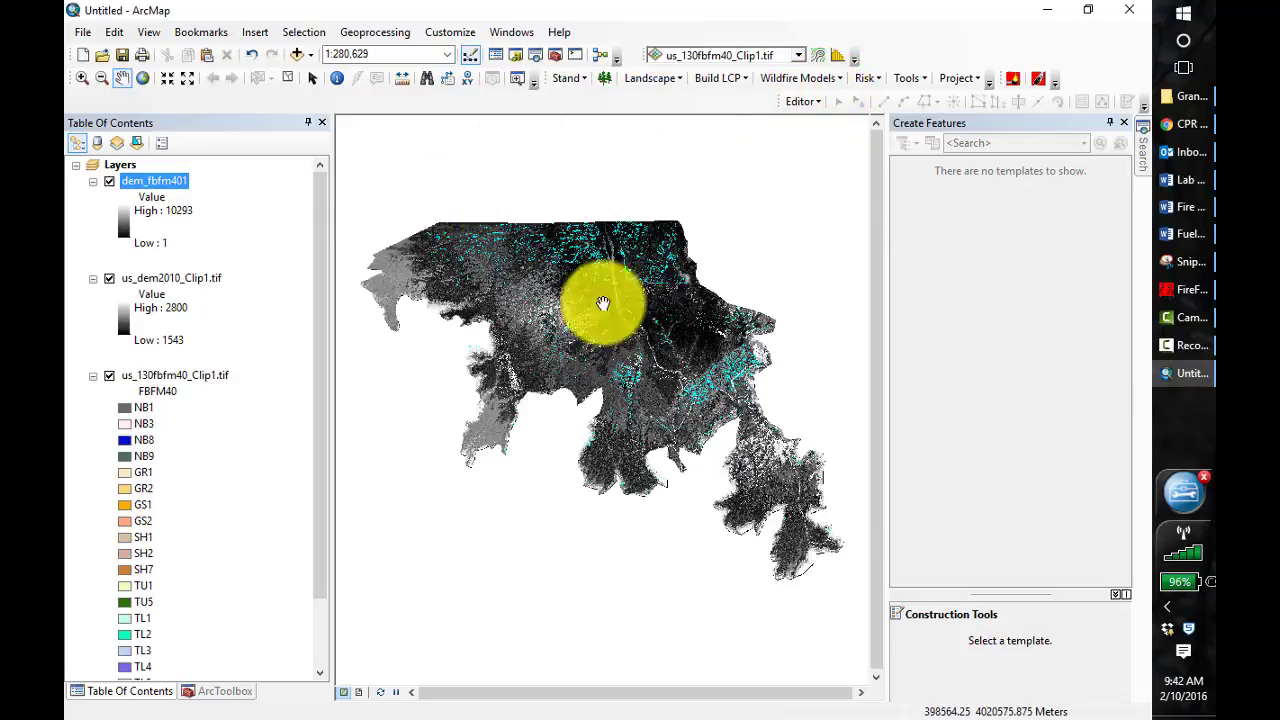
# Save the map document as Lesson4 in the Lesson_4 folder
pyautogui.click(83, 32)
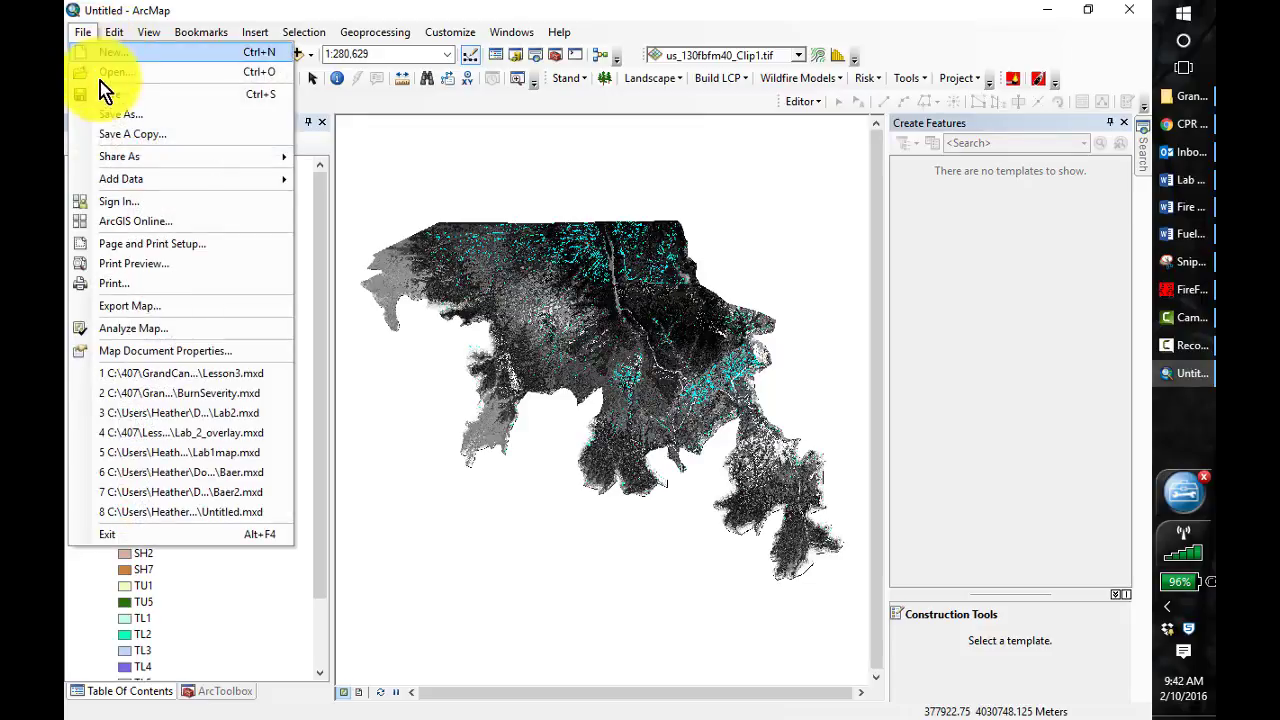
pyautogui.click(125, 113)
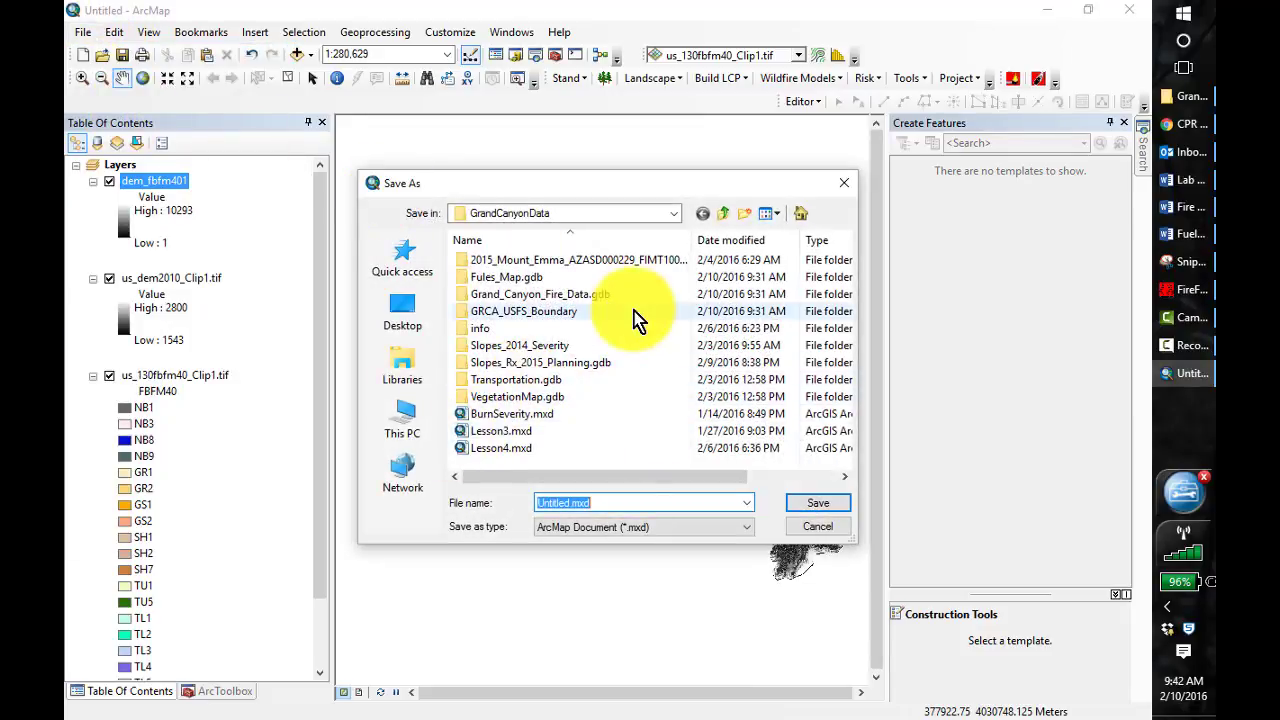
pyautogui.click(728, 214)
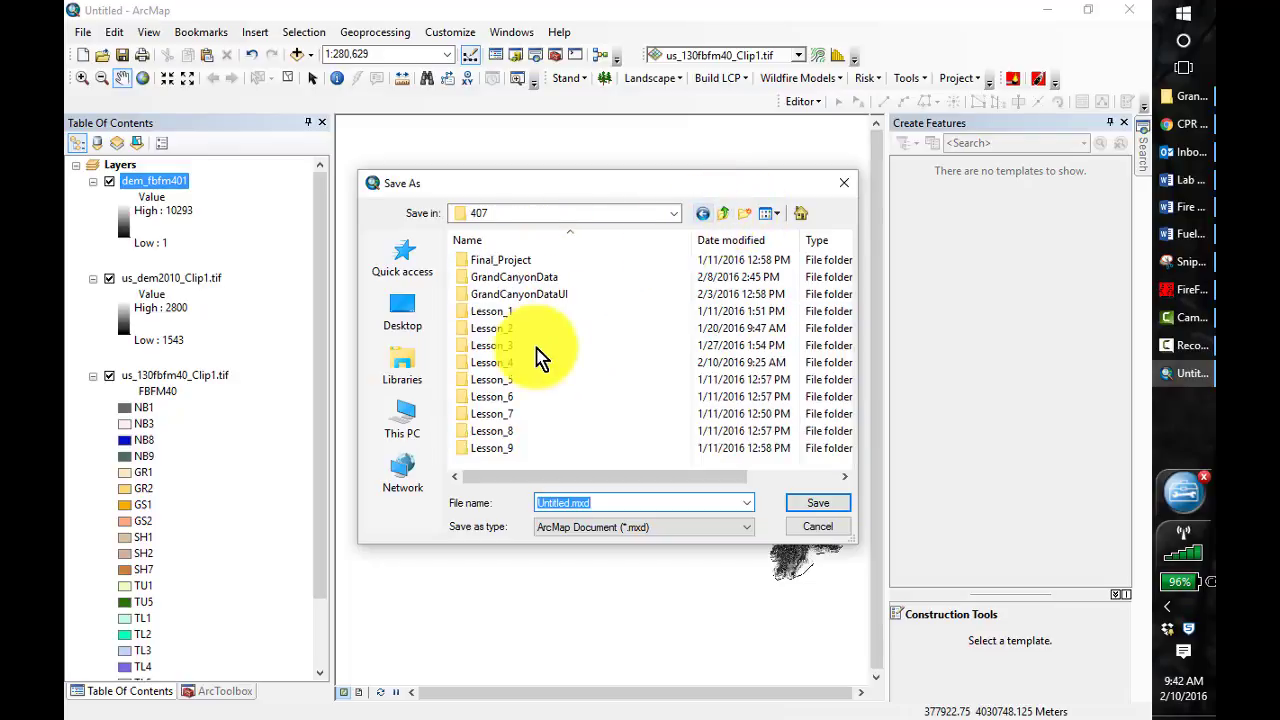
pyautogui.click(502, 362)
pyautogui.doubleClick(502, 362)
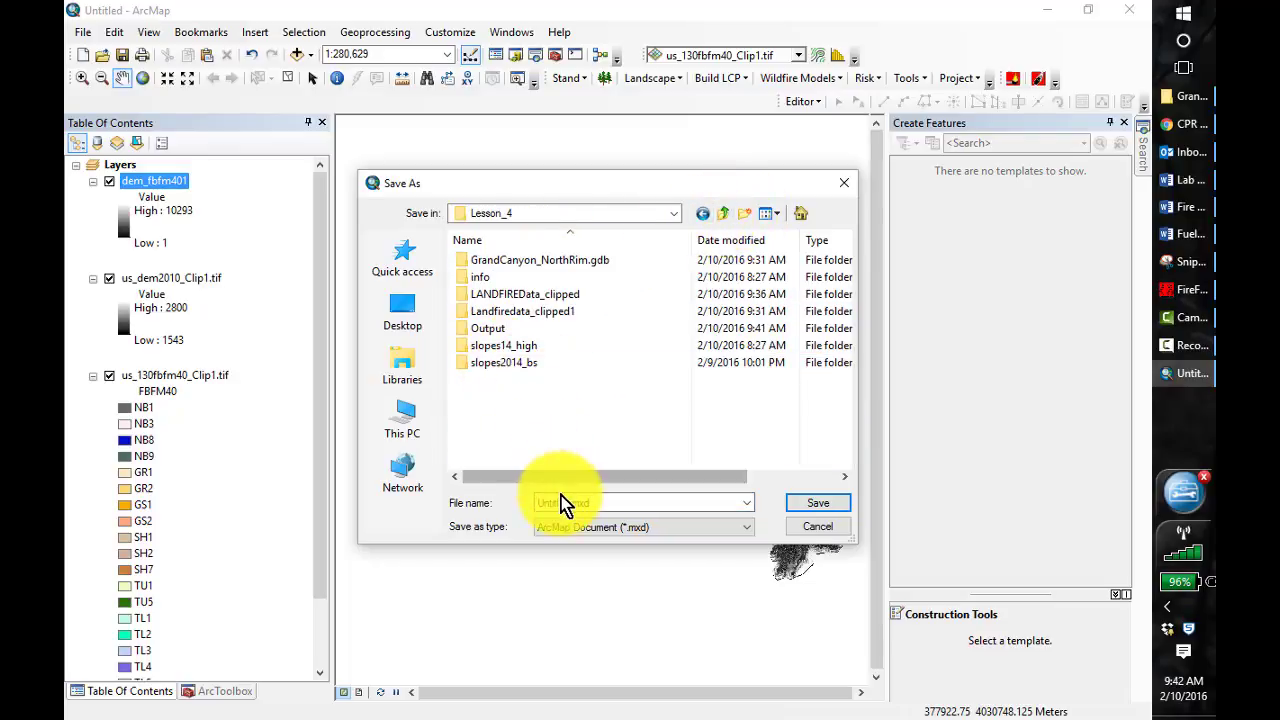
pyautogui.write('Lesson')
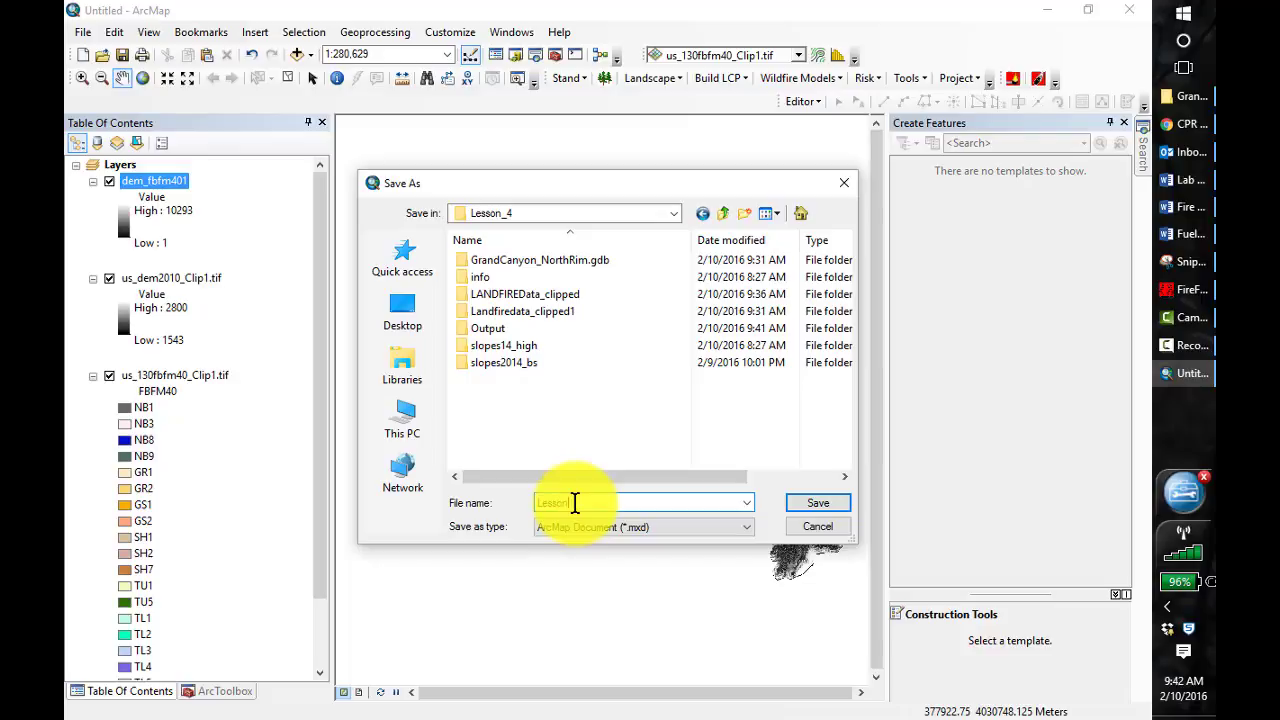
pyautogui.write('4')
pyautogui.click(815, 505)
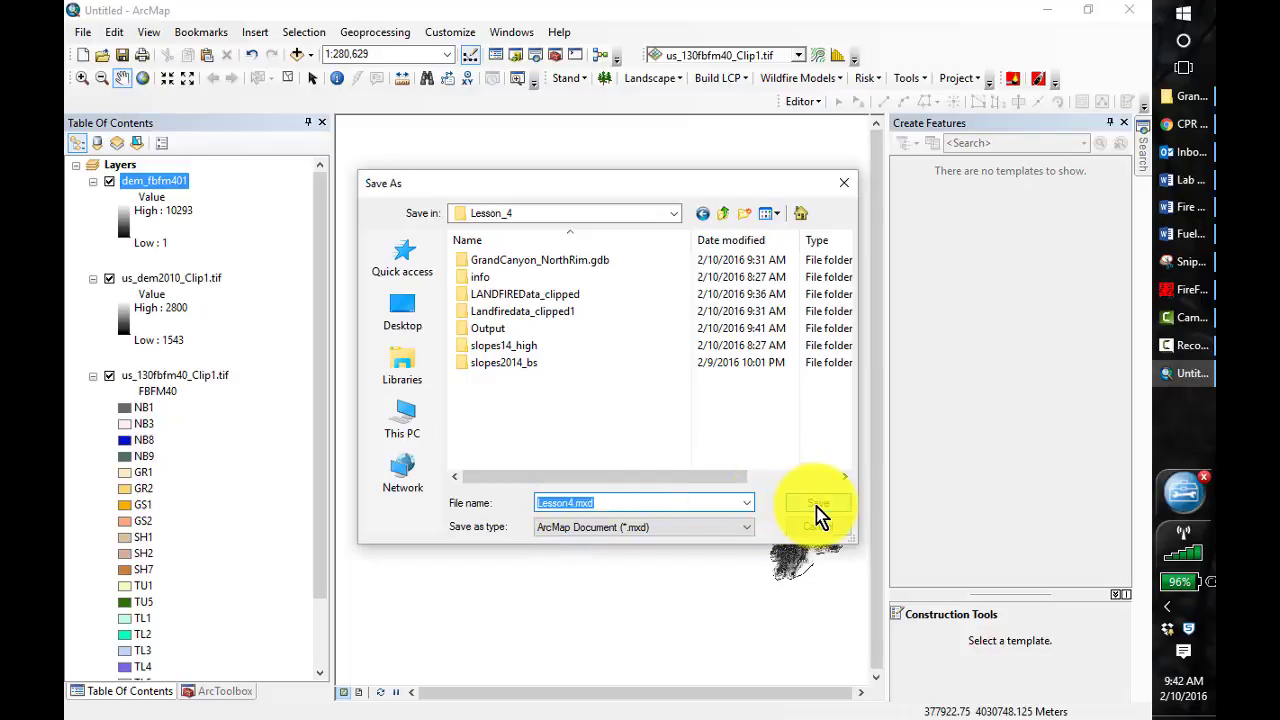
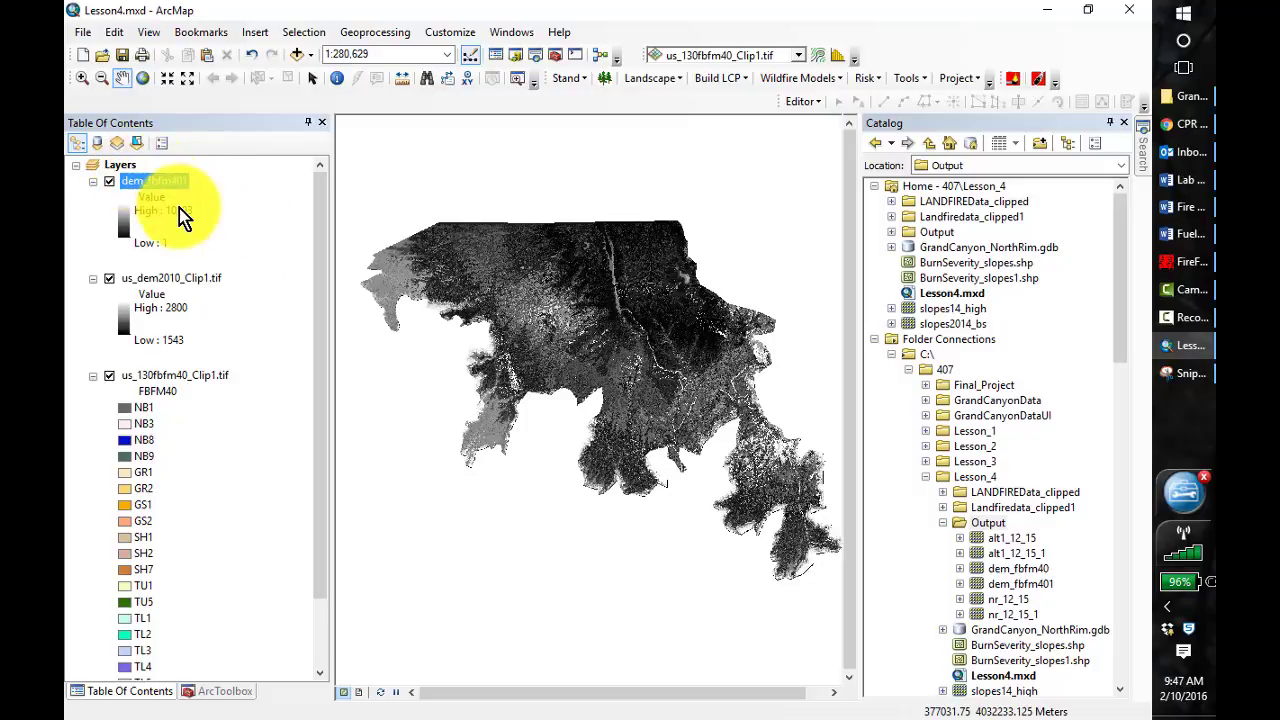
# Set up the Spatial Analyst Lookup tool with dem_fbfm401 as input raster and FBFM40_CORRECTED as lookup field
pyautogui.click(217, 691)
pyautogui.click(147, 691)
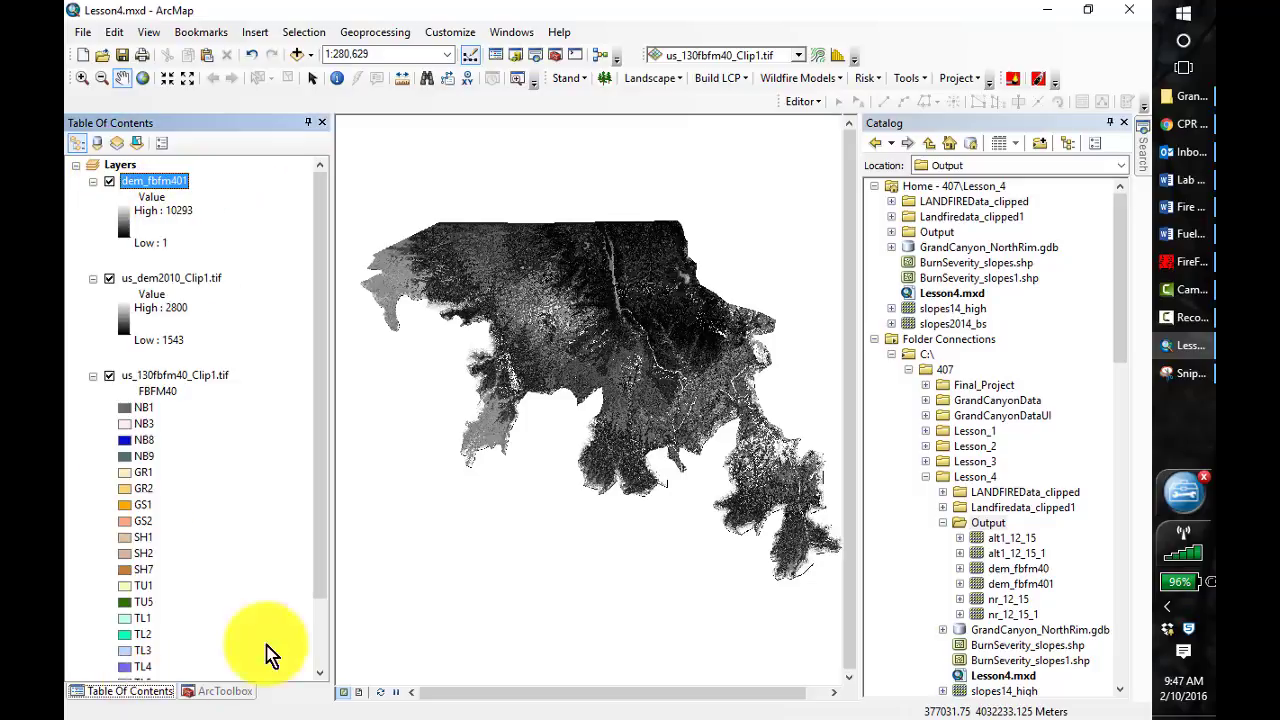
pyautogui.click(231, 692)
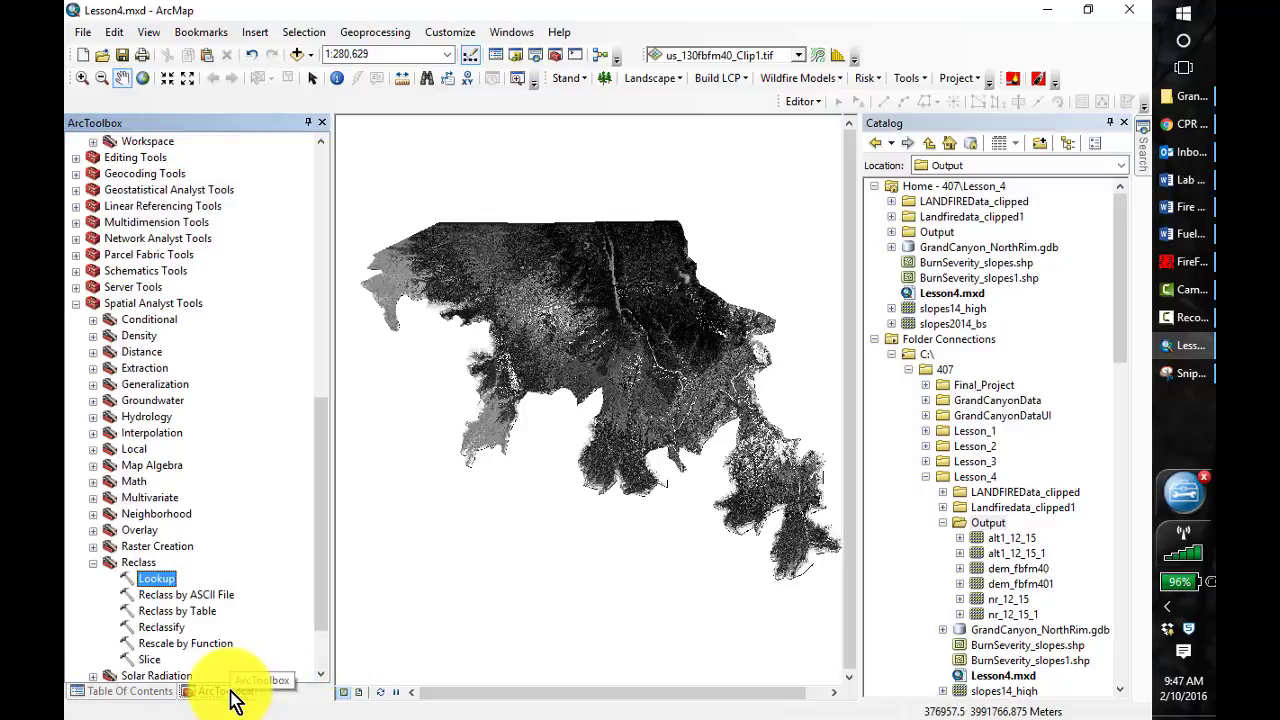
pyautogui.click(93, 562)
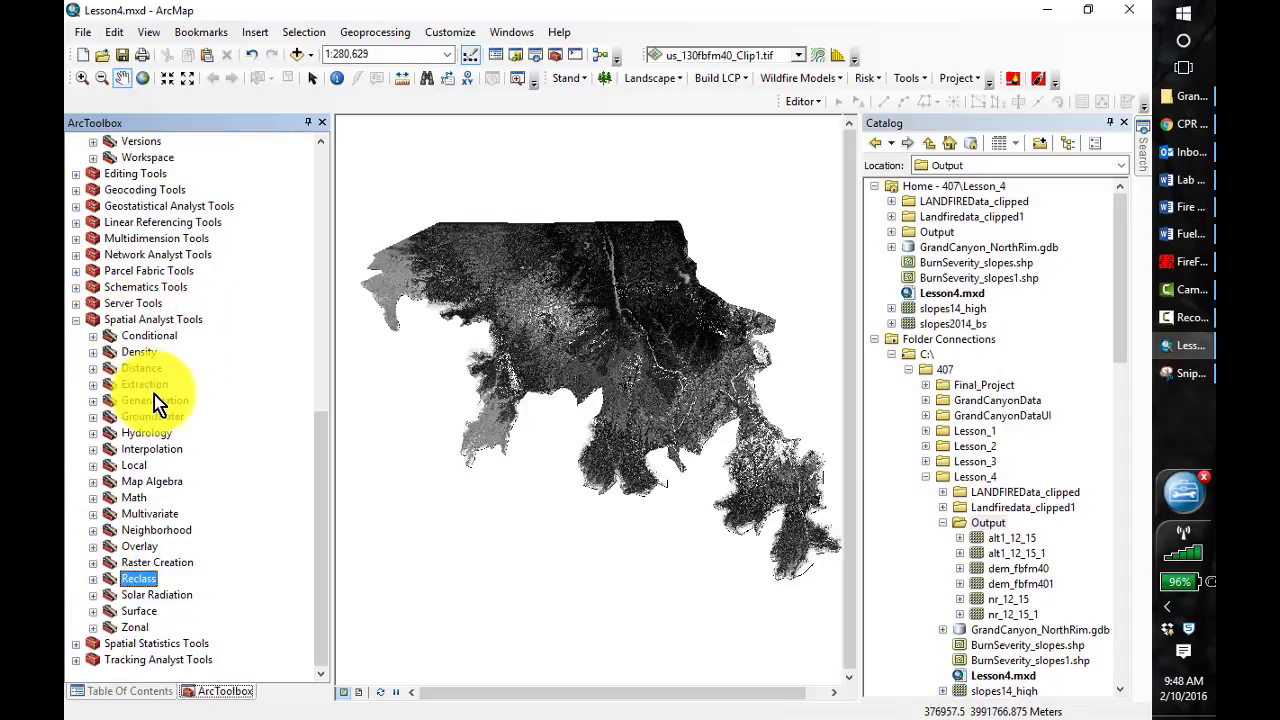
pyautogui.click(93, 579)
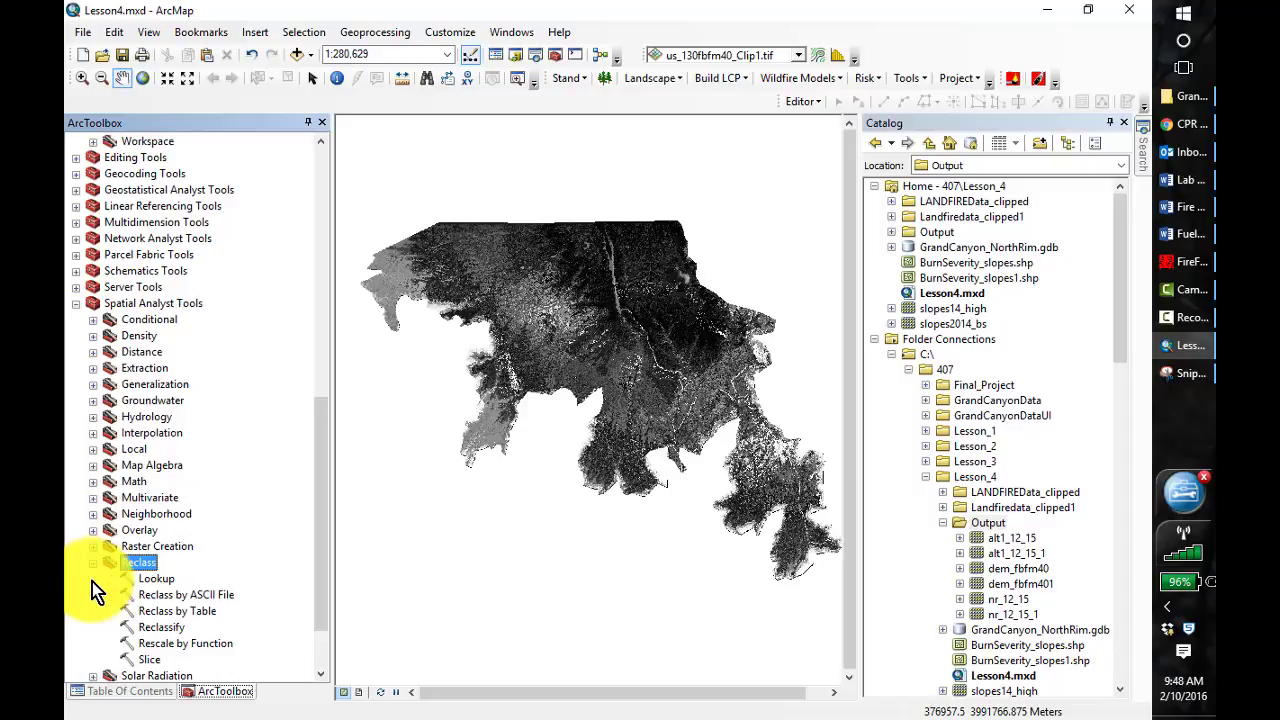
pyautogui.doubleClick(150, 579)
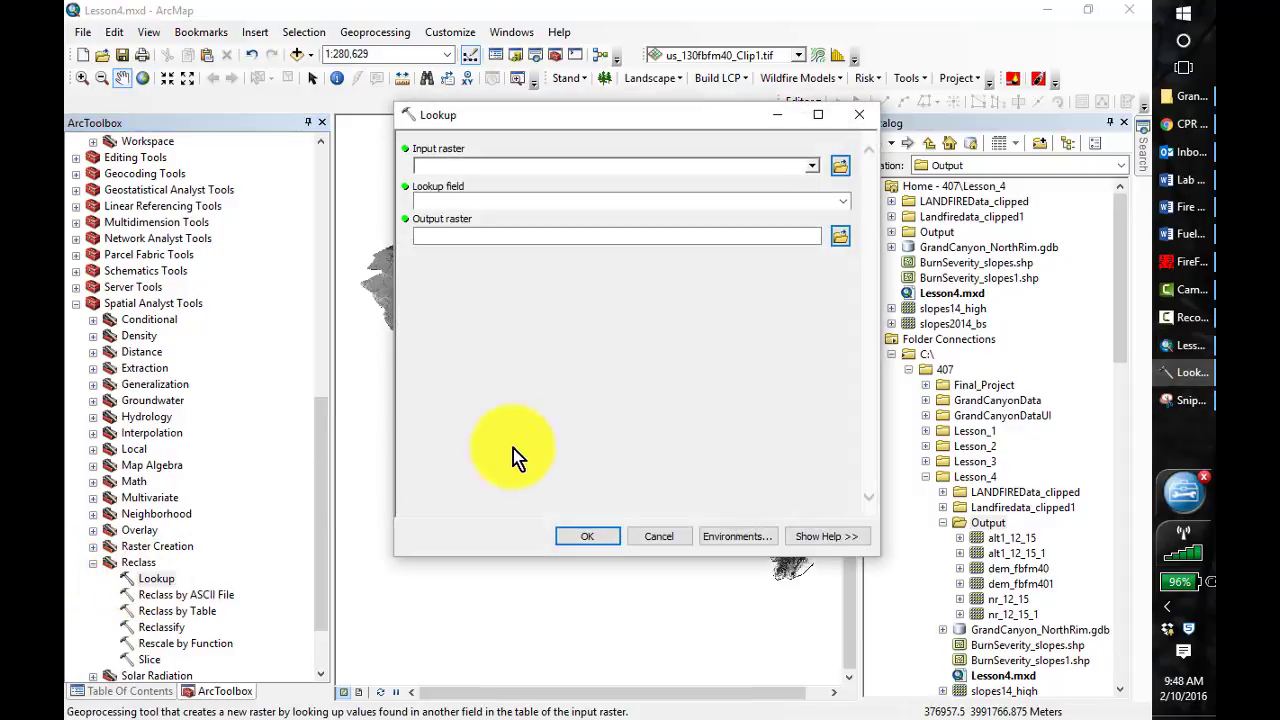
pyautogui.click(814, 166)
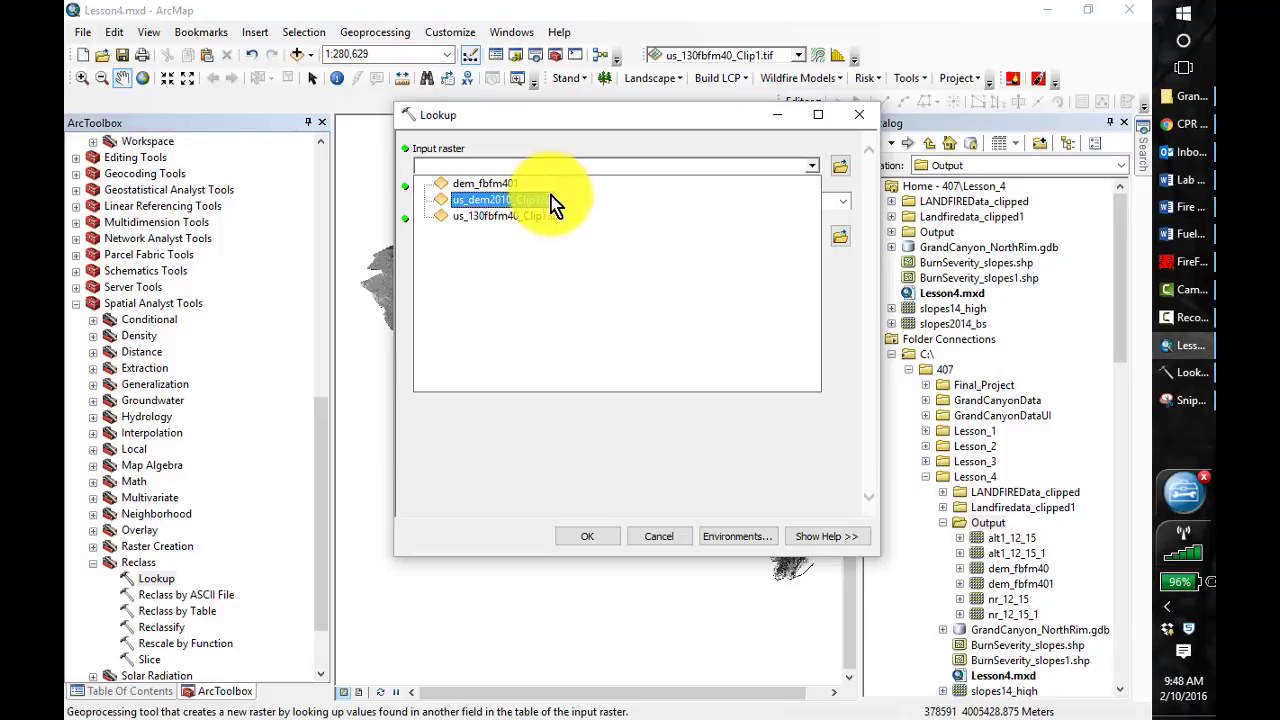
pyautogui.click(501, 187)
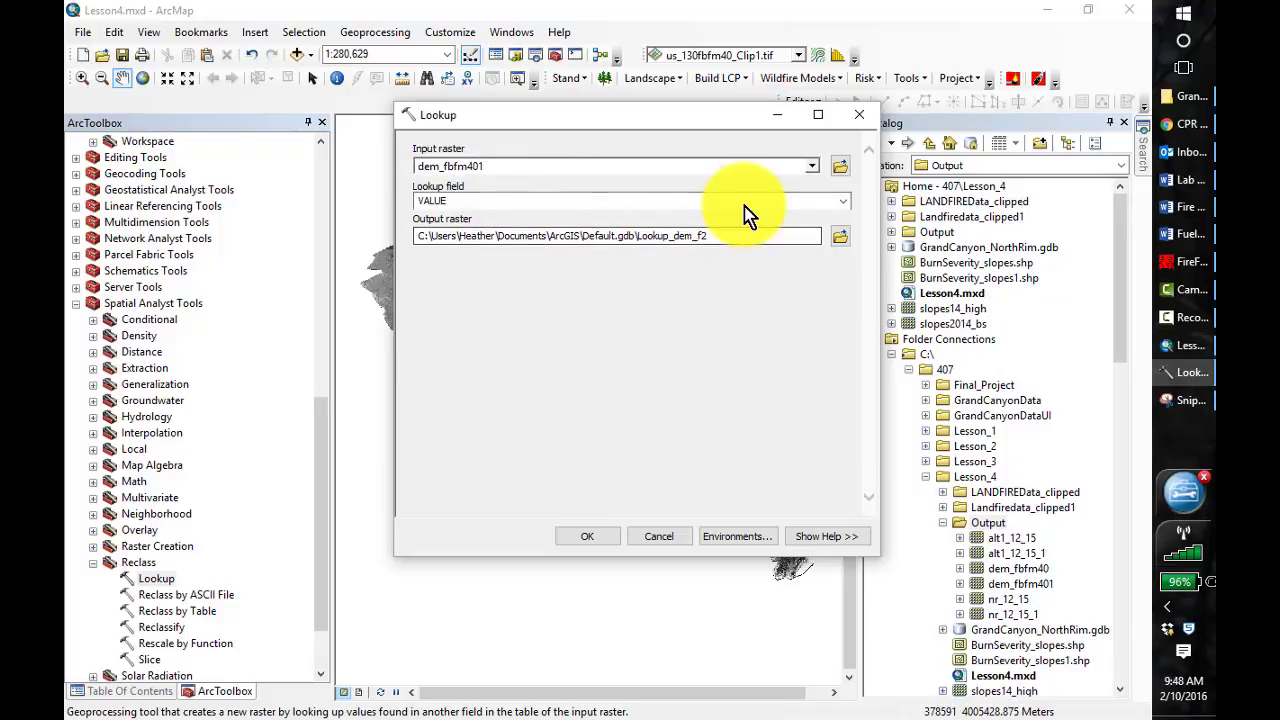
pyautogui.click(843, 201)
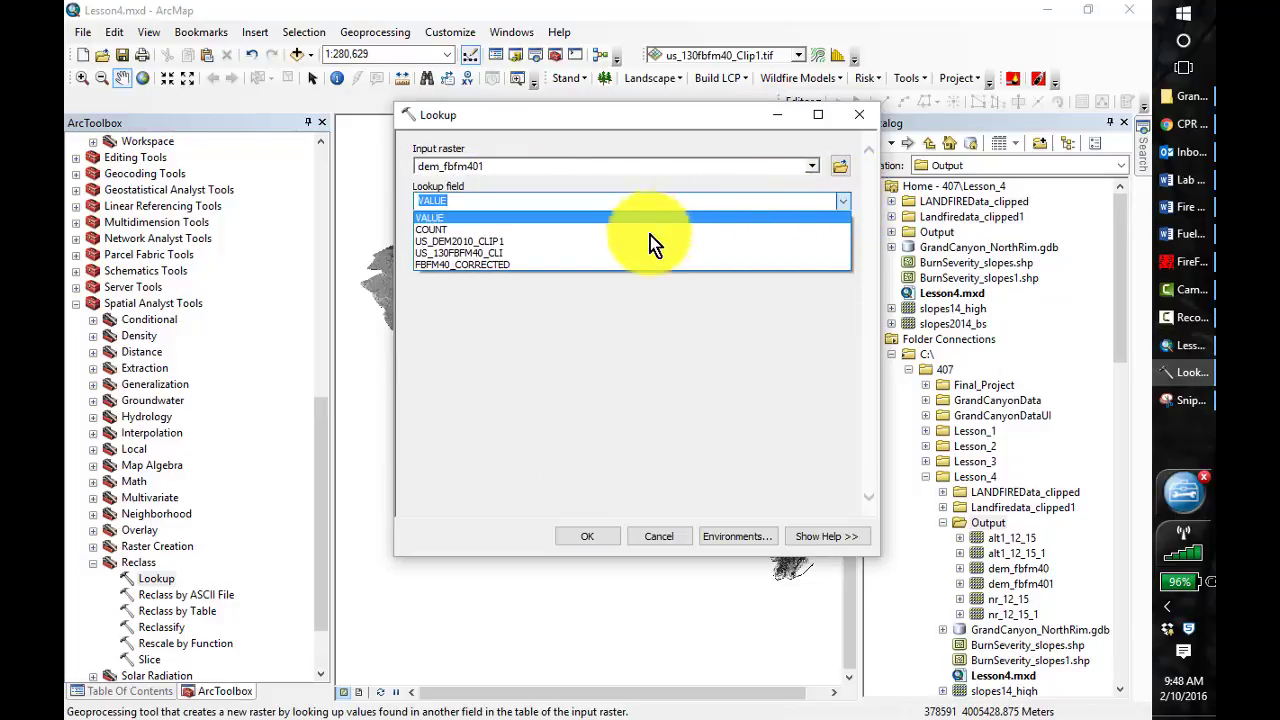
pyautogui.click(593, 265)
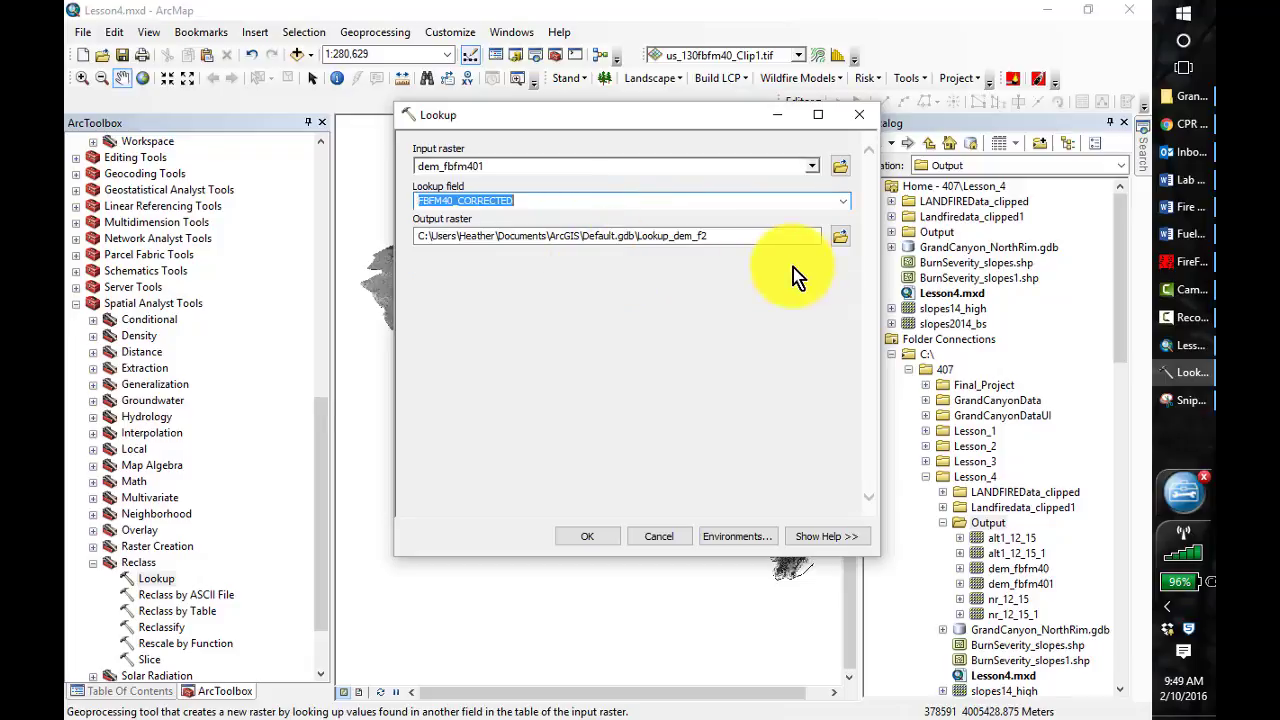
# Set the Lookup output raster to fbfm40_corrr in the Lesson_4 Output folder, run the tool and display the layer list
pyautogui.click(838, 243)
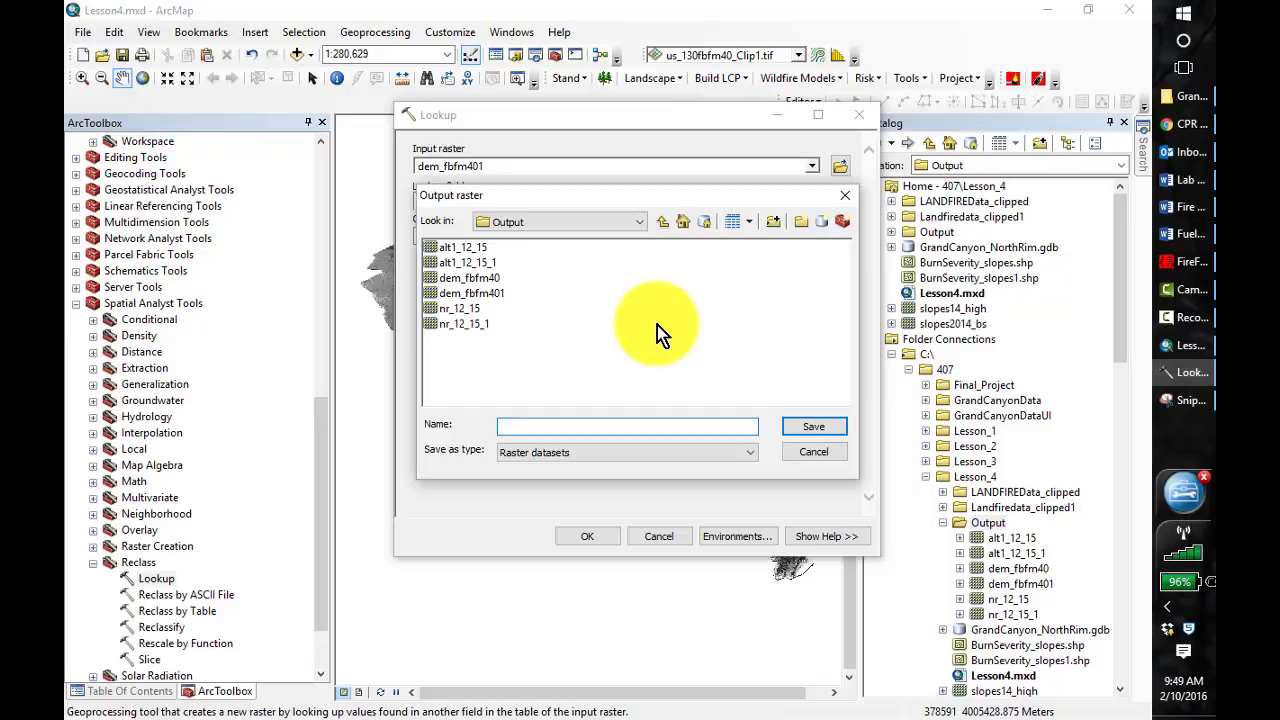
pyautogui.write('fbfm40_corrr')
pyautogui.click(813, 426)
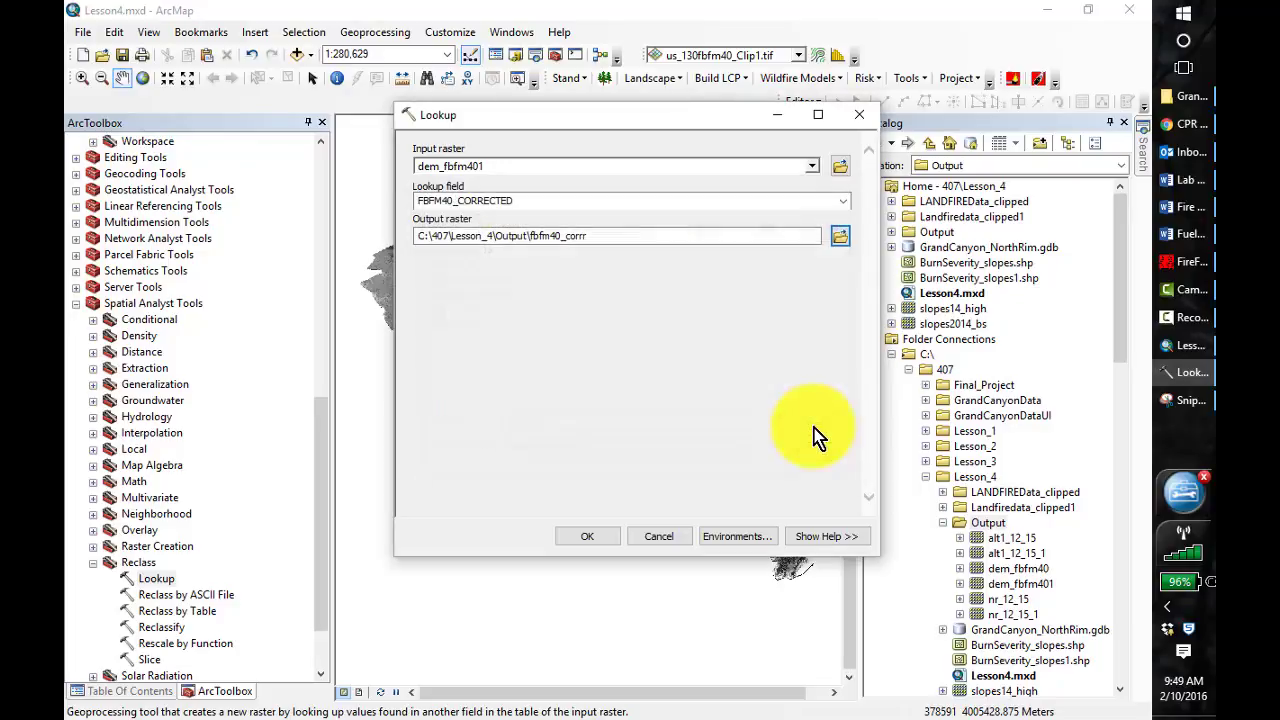
pyautogui.click(583, 537)
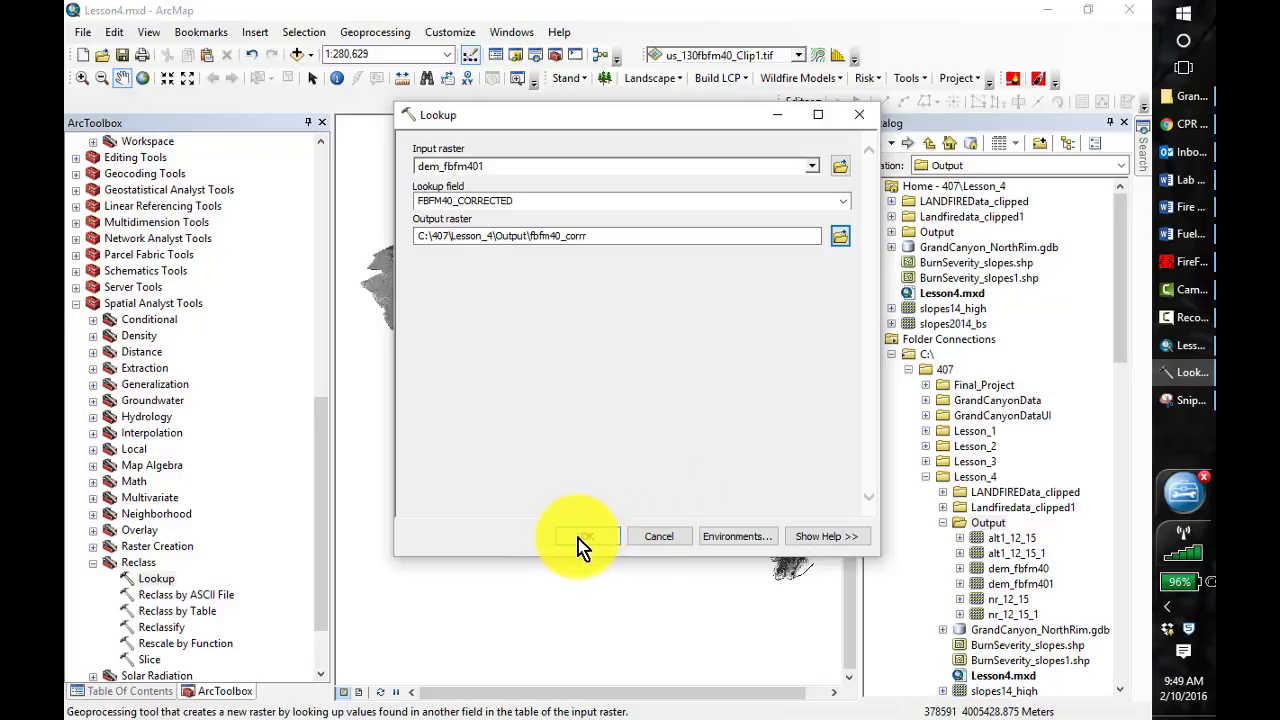
pyautogui.click(584, 537)
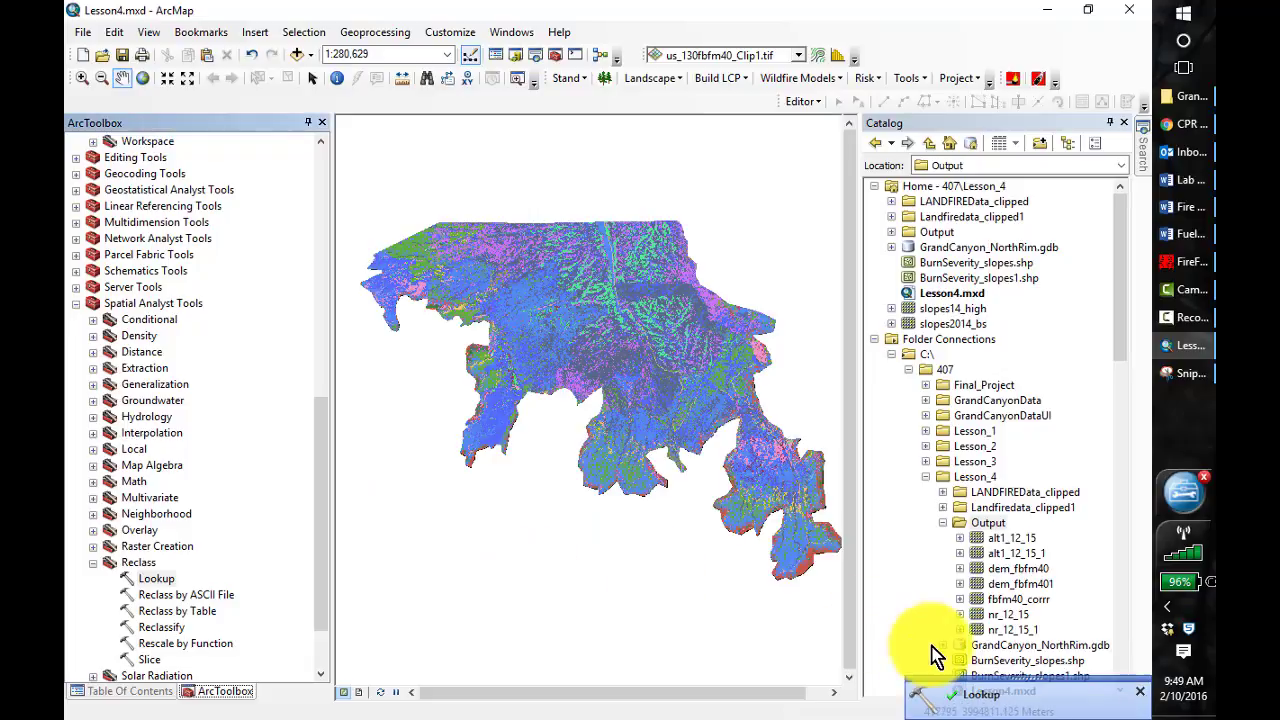
pyautogui.click(122, 692)
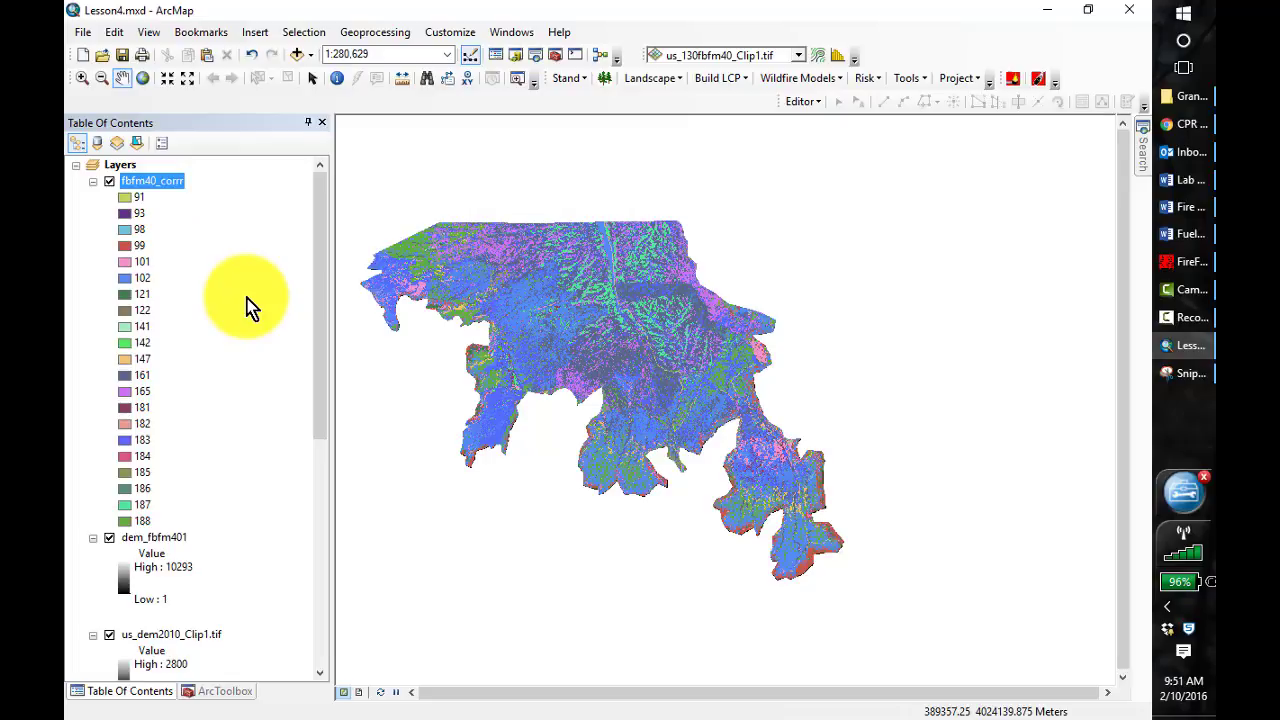
# Start a new blank map document without saving the changes to Lesson4.mxd
pyautogui.click(84, 58)
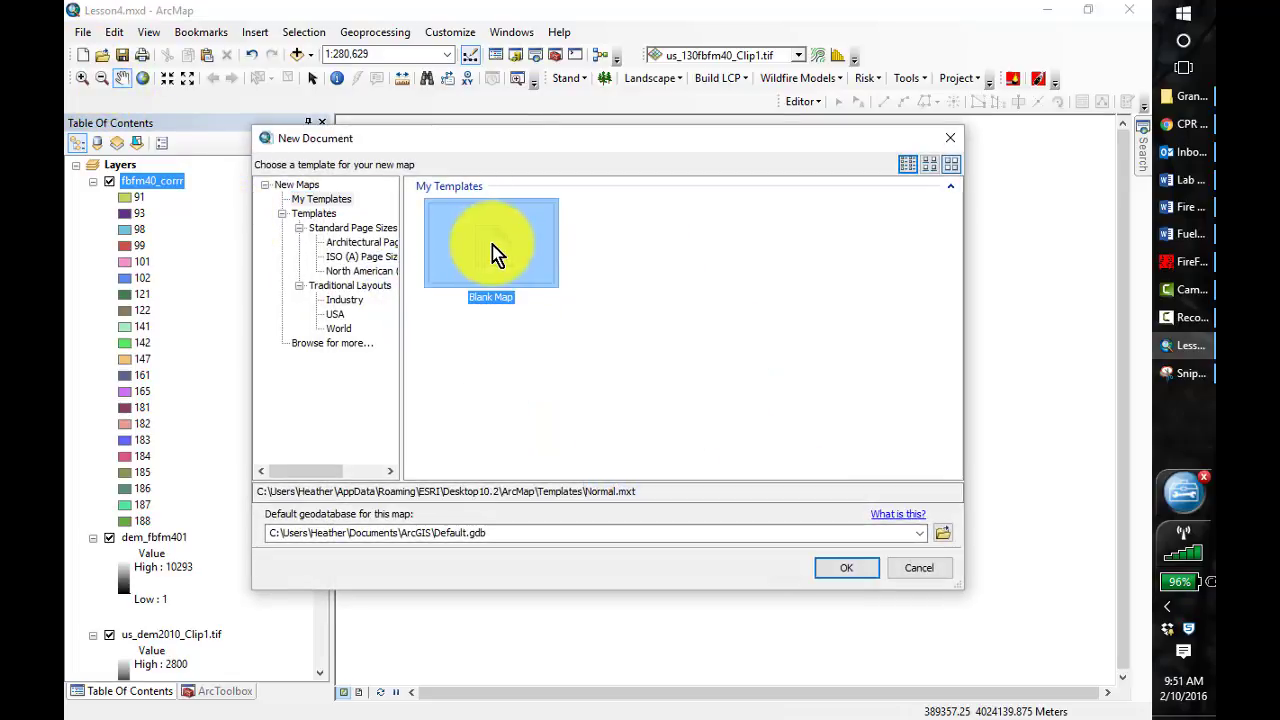
pyautogui.click(846, 572)
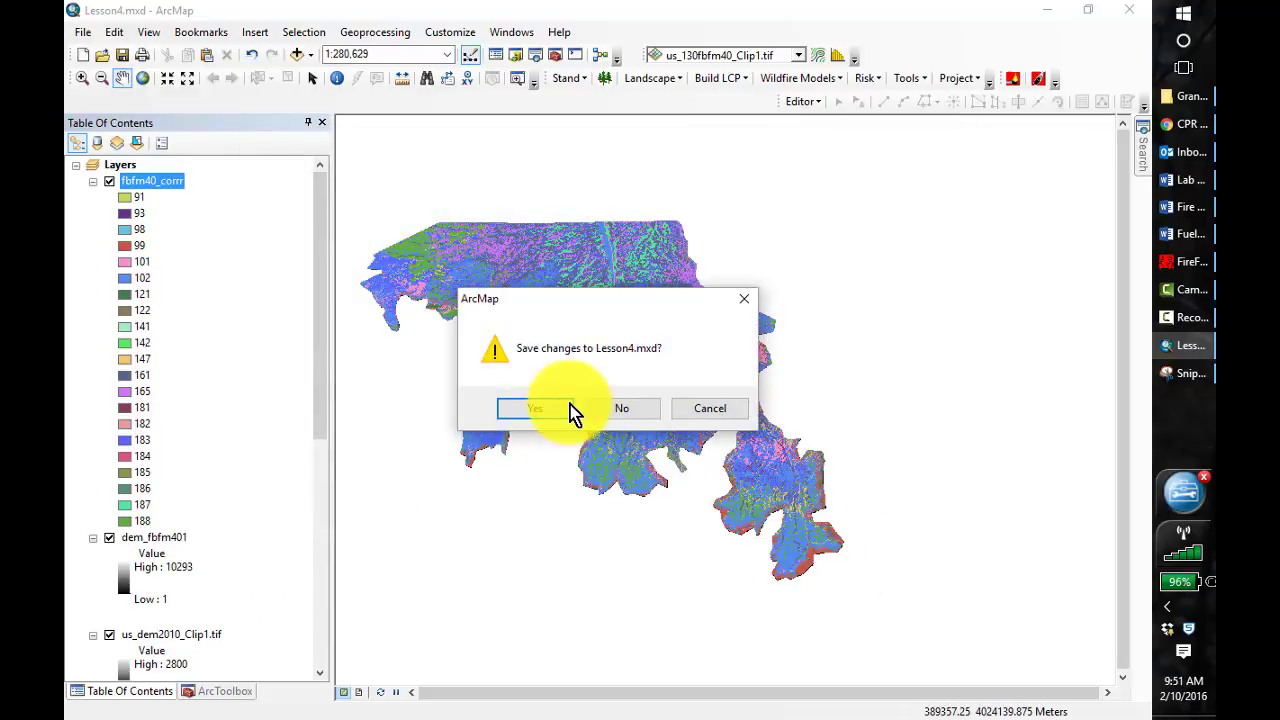
pyautogui.click(608, 416)
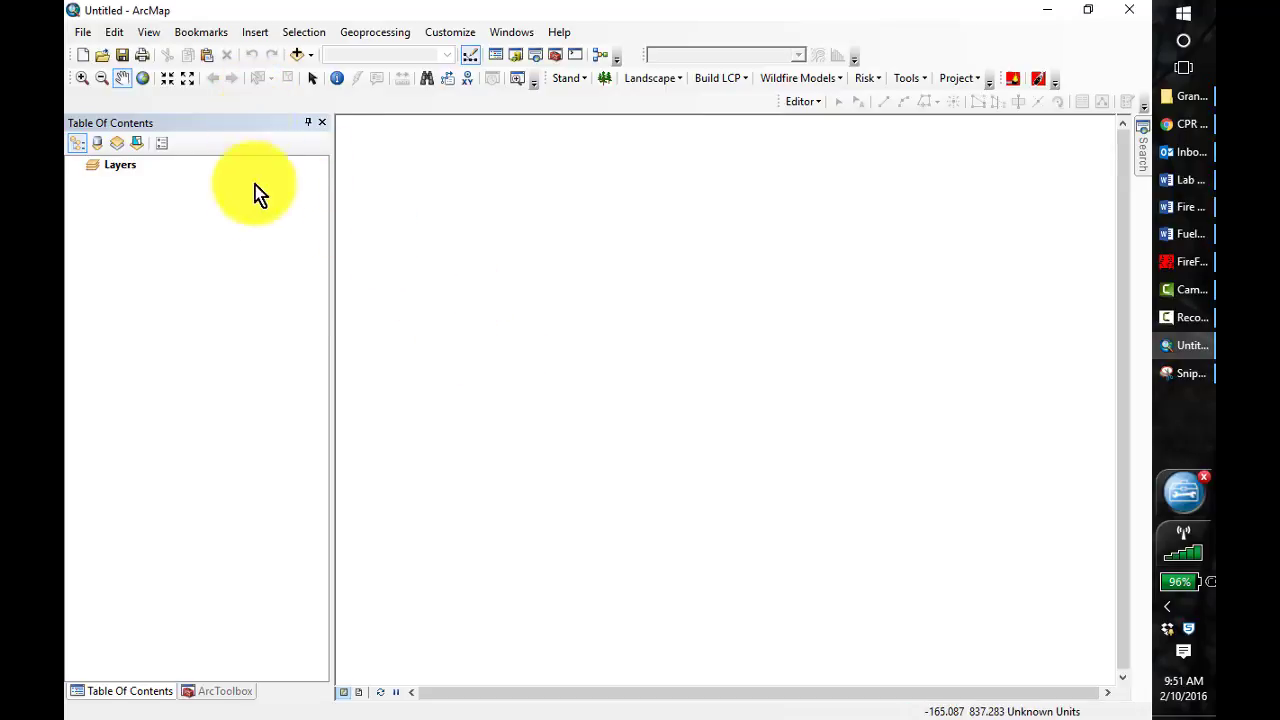
# Add the fbfm40_corrr raster from the Lesson_4 Output folder to the map and build its pyramids
pyautogui.click(296, 55)
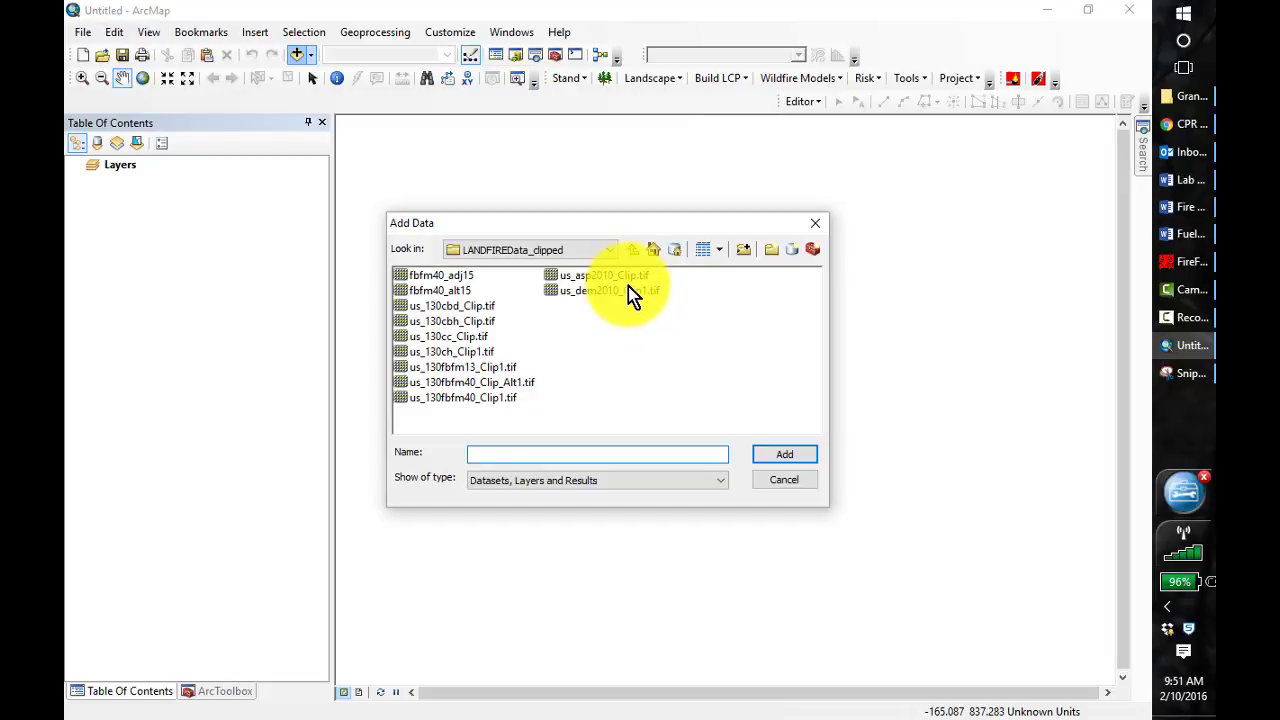
pyautogui.click(633, 250)
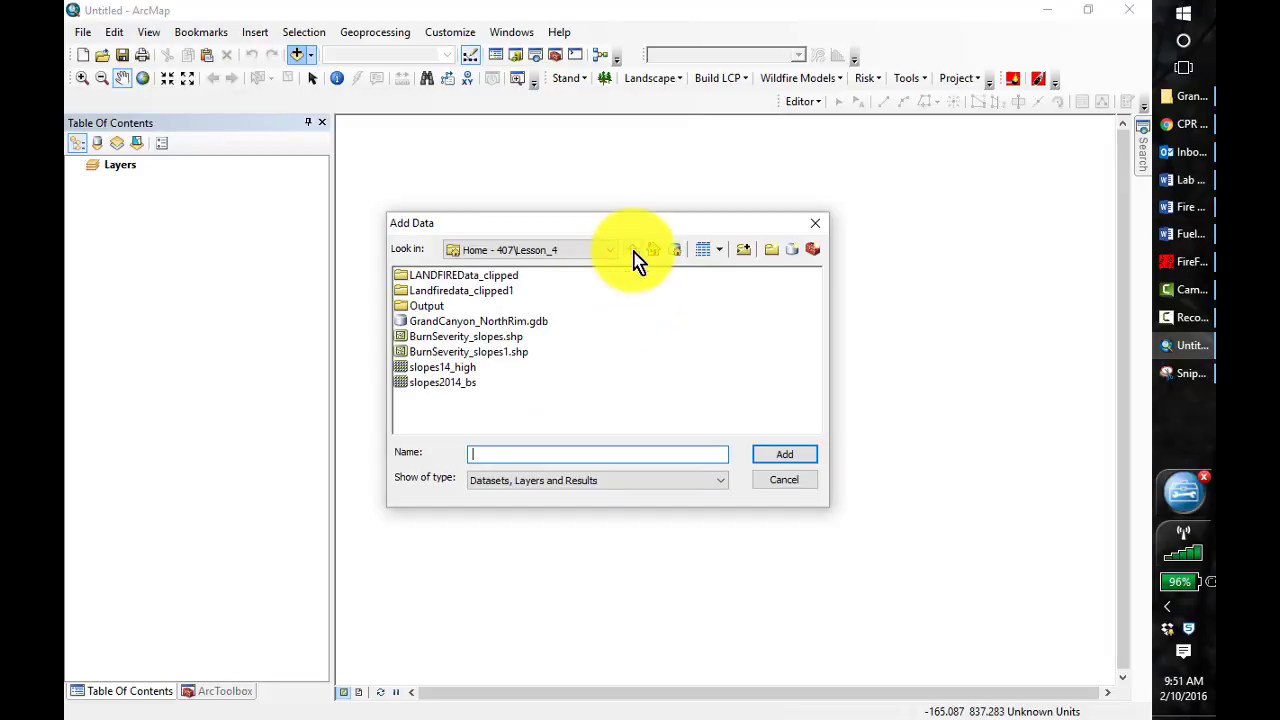
pyautogui.doubleClick(431, 307)
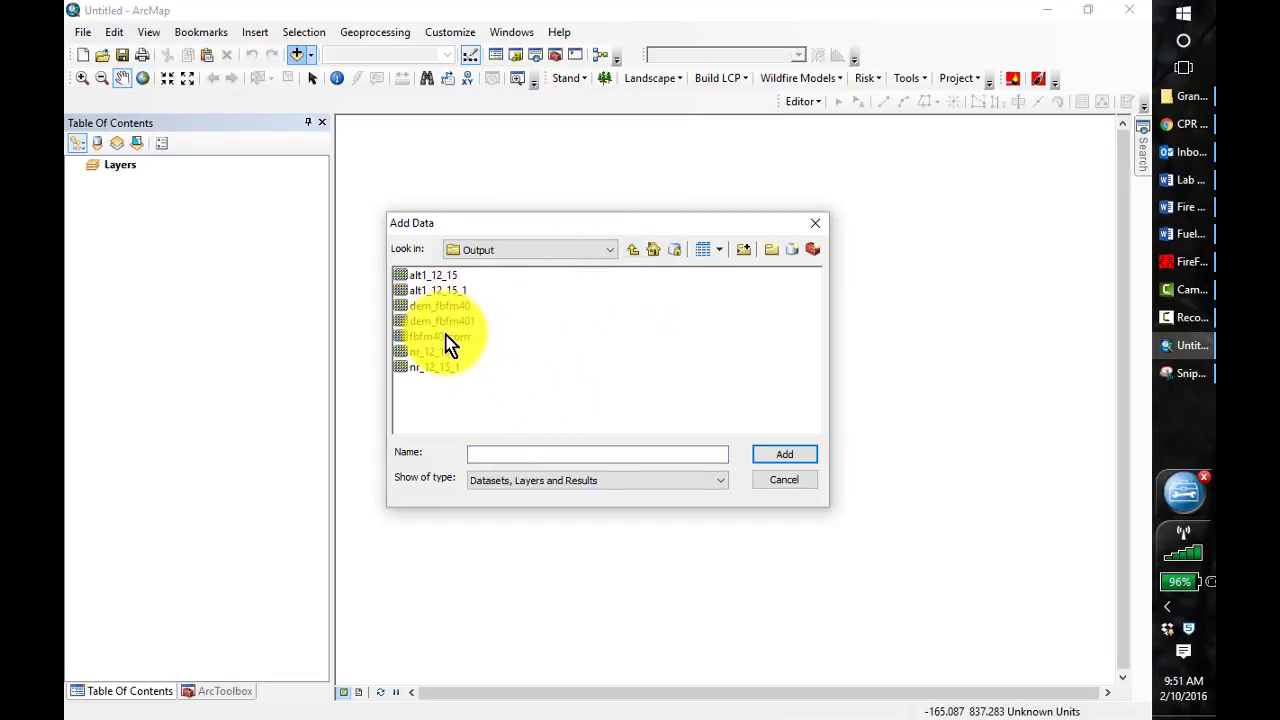
pyautogui.click(444, 337)
pyautogui.click(797, 458)
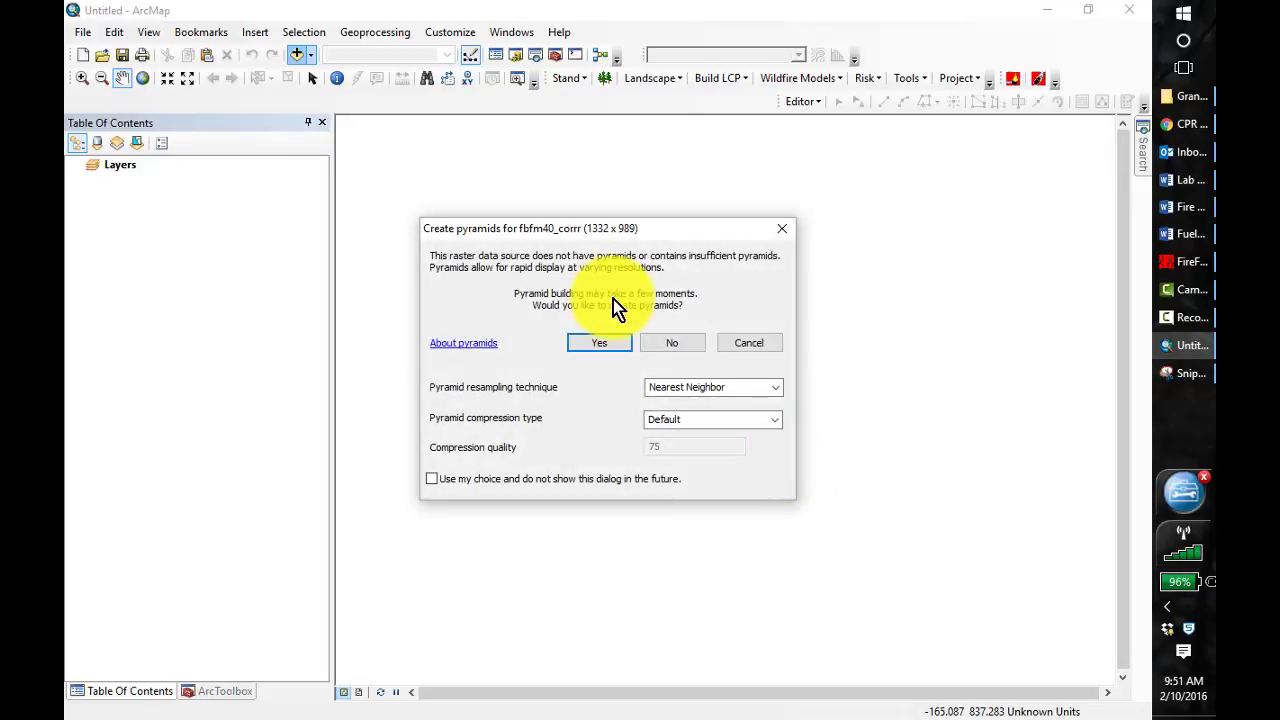
pyautogui.click(599, 343)
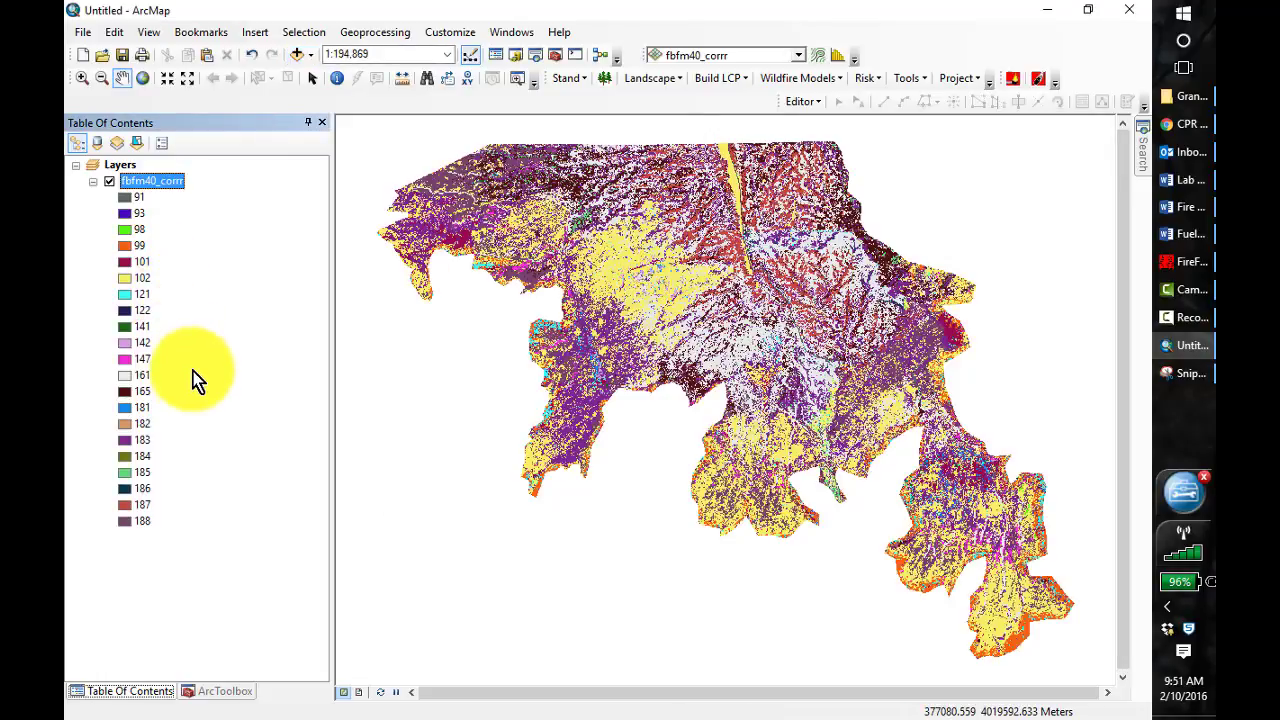
# Symbolize the fbfm40_corrr unique values with the yellow-to-dark-red color ramp
pyautogui.rightClick(163, 184)
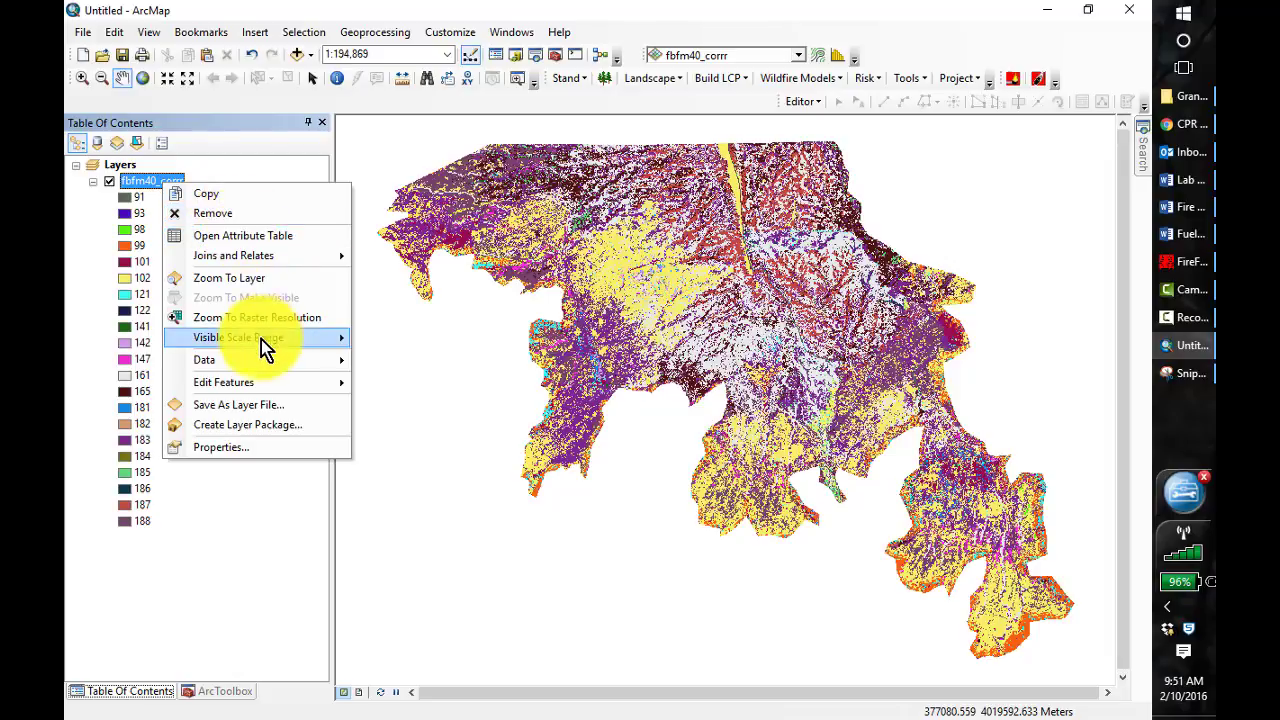
pyautogui.click(225, 452)
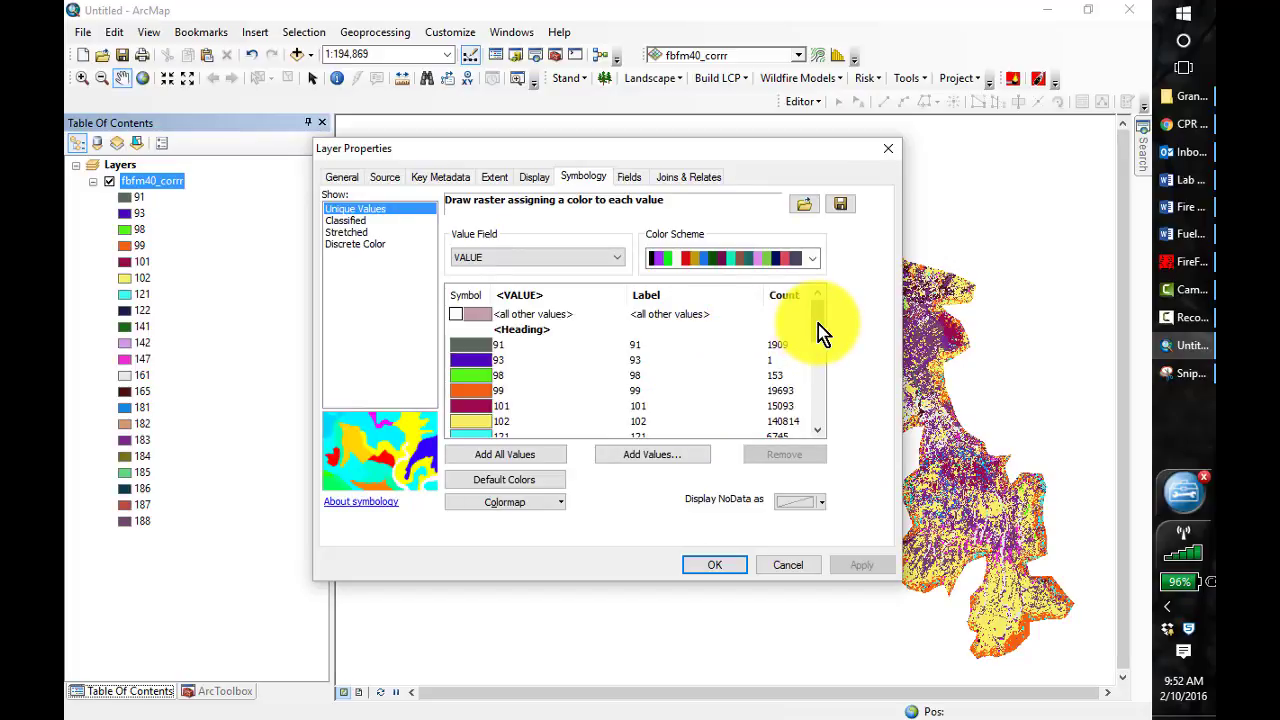
pyautogui.click(813, 260)
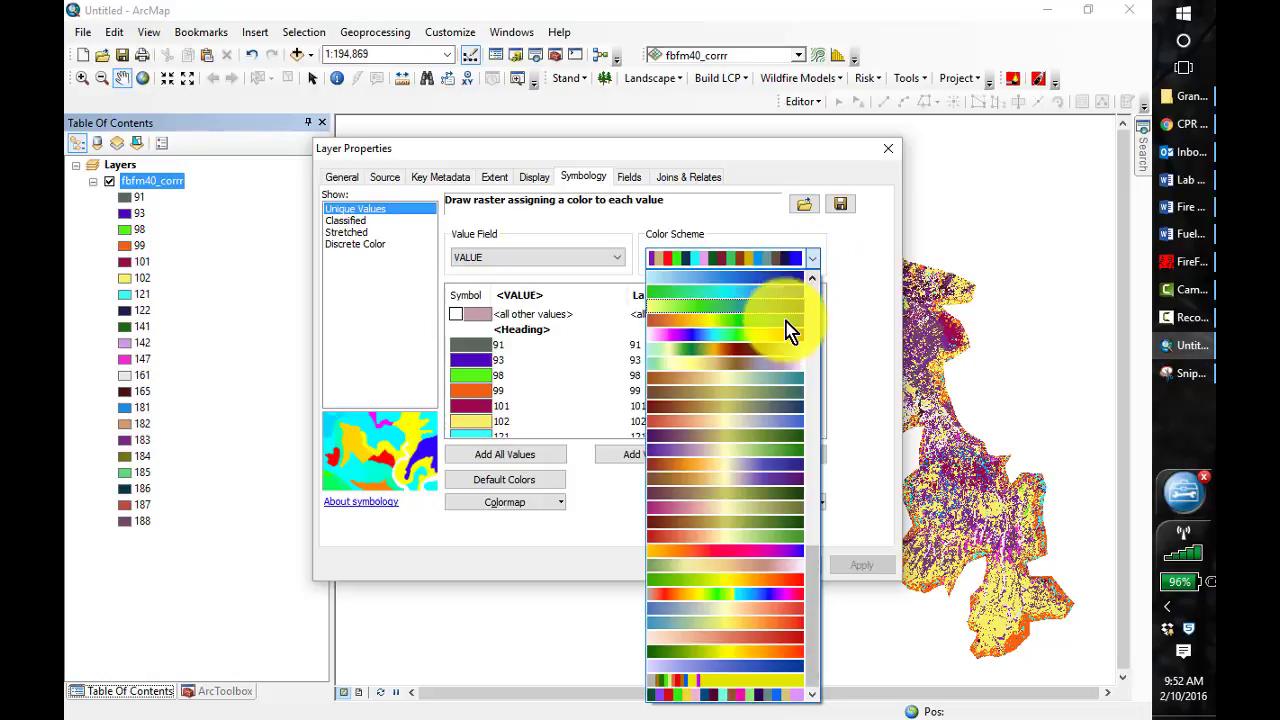
pyautogui.moveTo(813, 567); pyautogui.dragTo(836, 239)
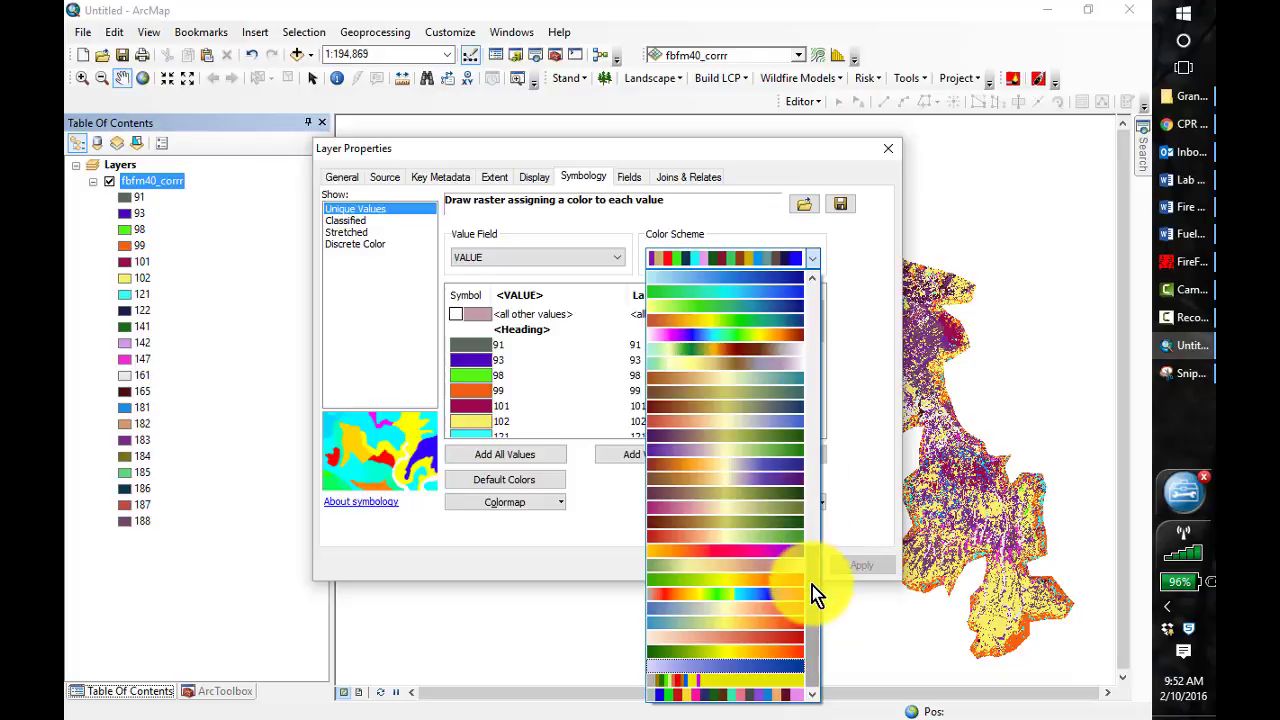
pyautogui.moveTo(812, 585); pyautogui.dragTo(817, 416)
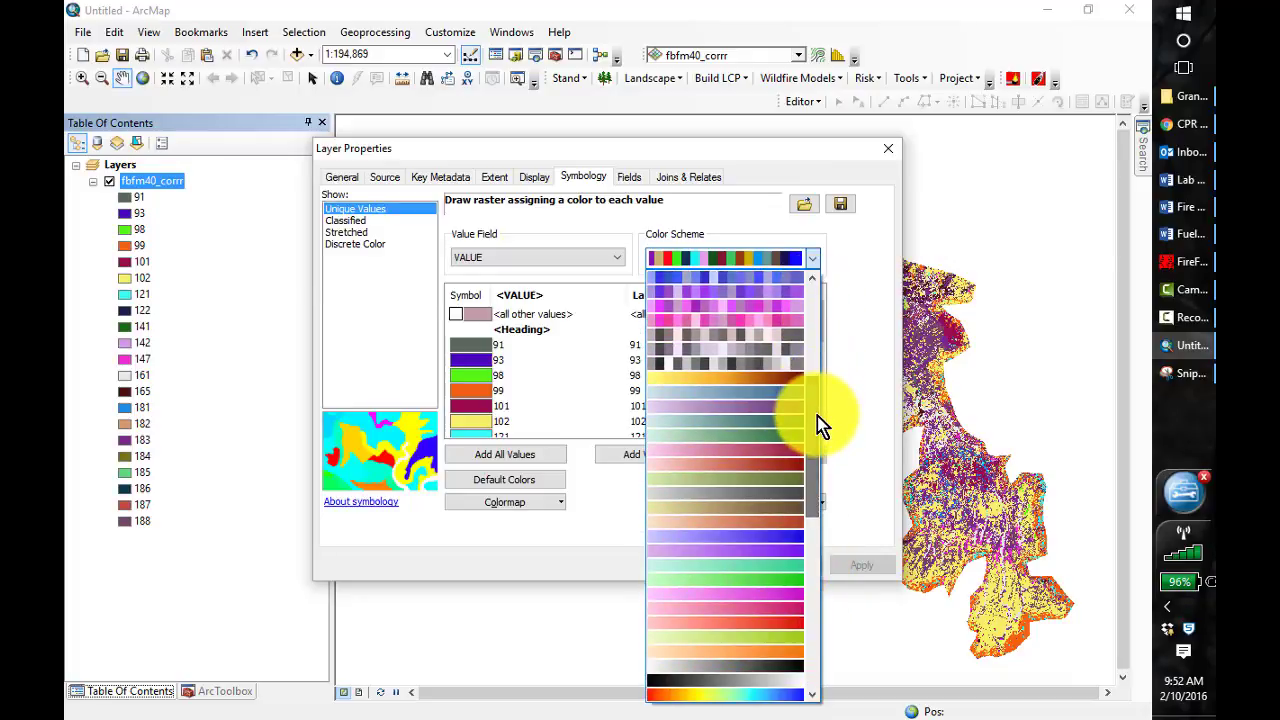
pyautogui.click(765, 380)
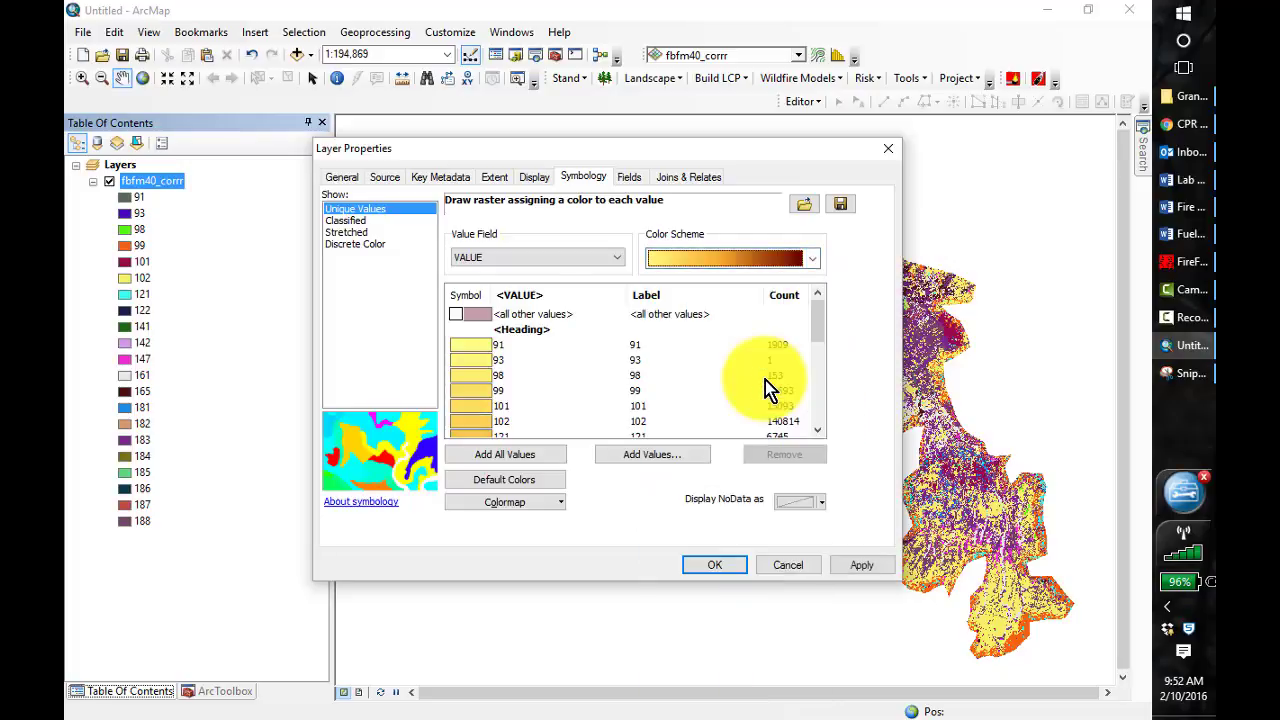
pyautogui.click(716, 566)
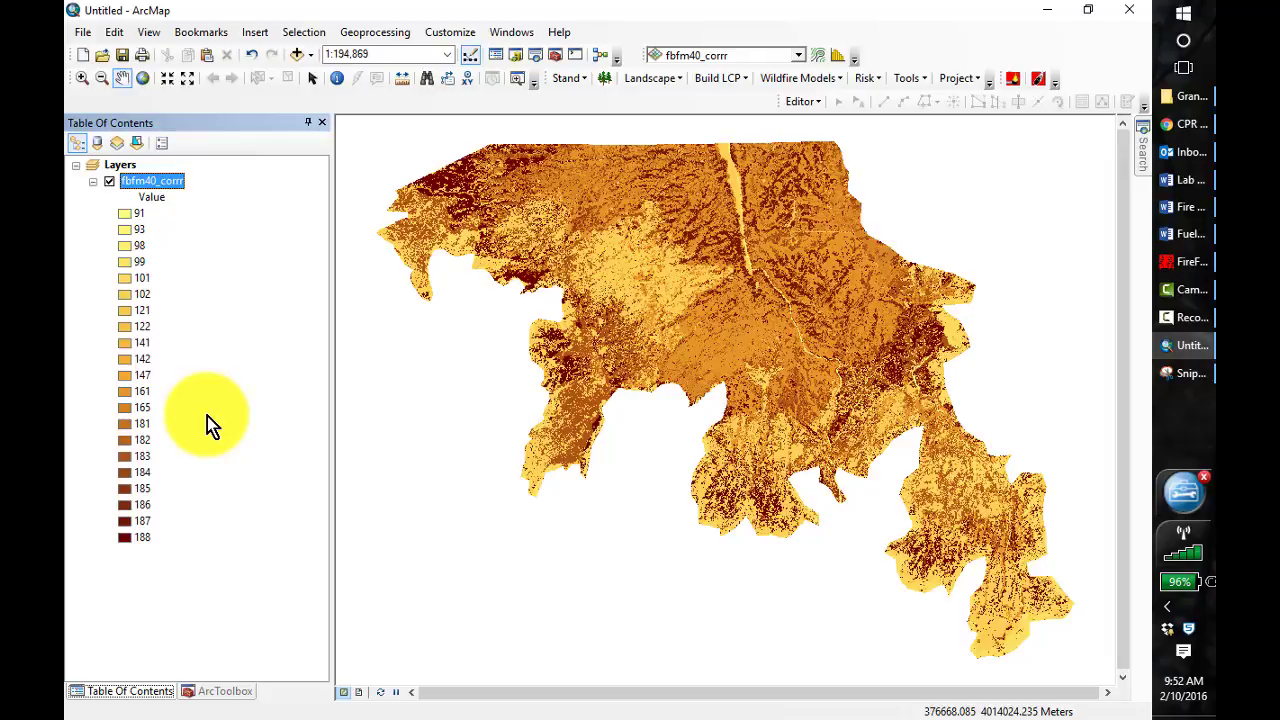
# Add the FireHistory feature class from the FireHistory dataset of Grand_Canyon_Fire_Data.gdb in C:\407\GrandCanyonData to the map
pyautogui.click(296, 55)
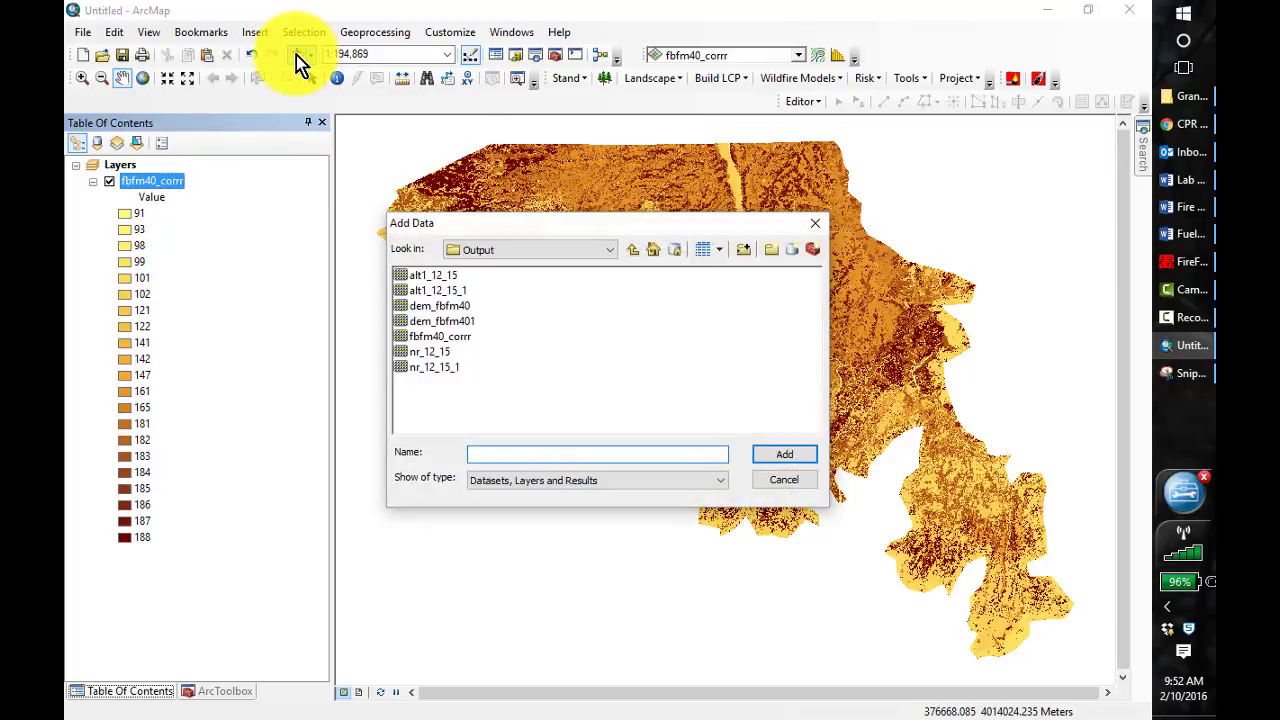
pyautogui.click(633, 256)
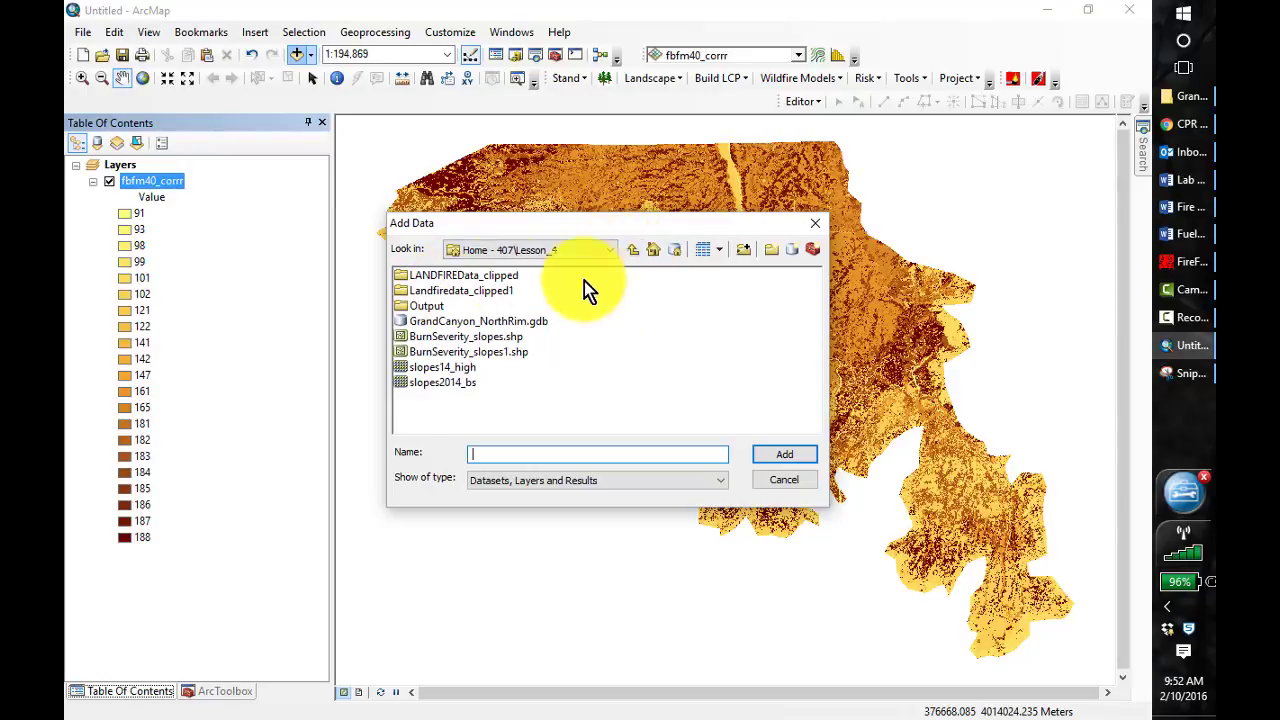
pyautogui.click(630, 248)
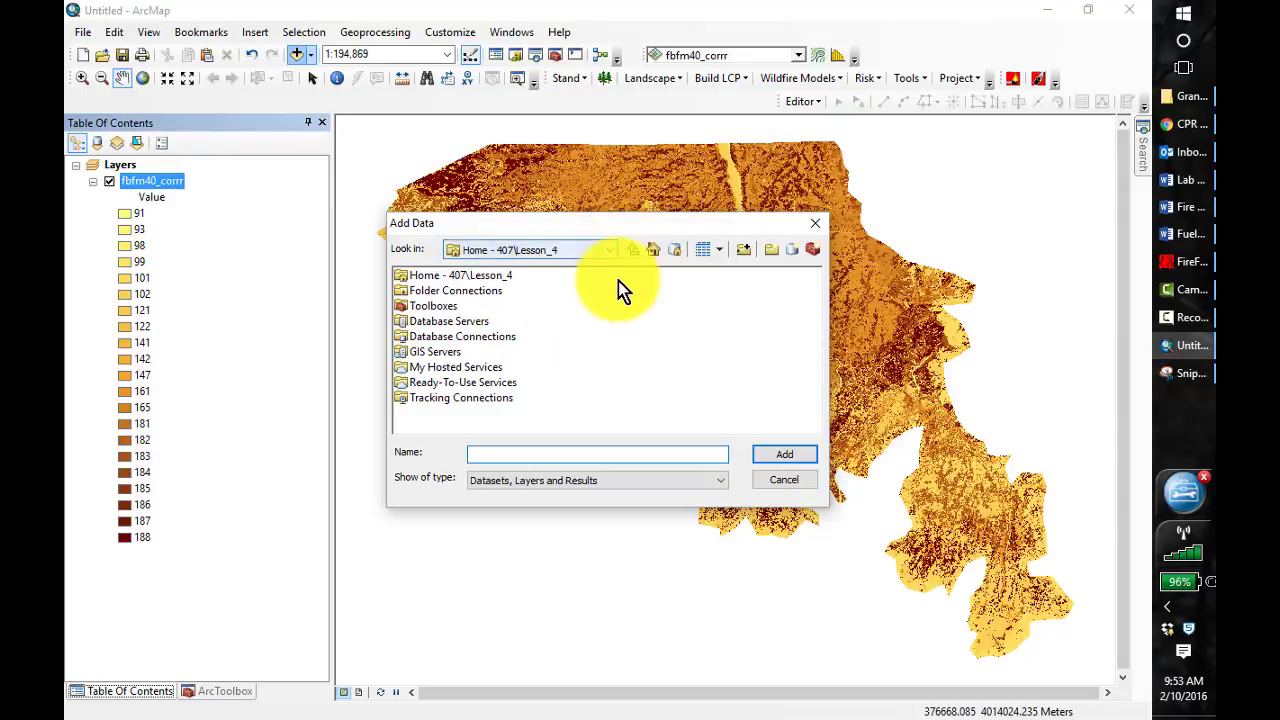
pyautogui.click(610, 251)
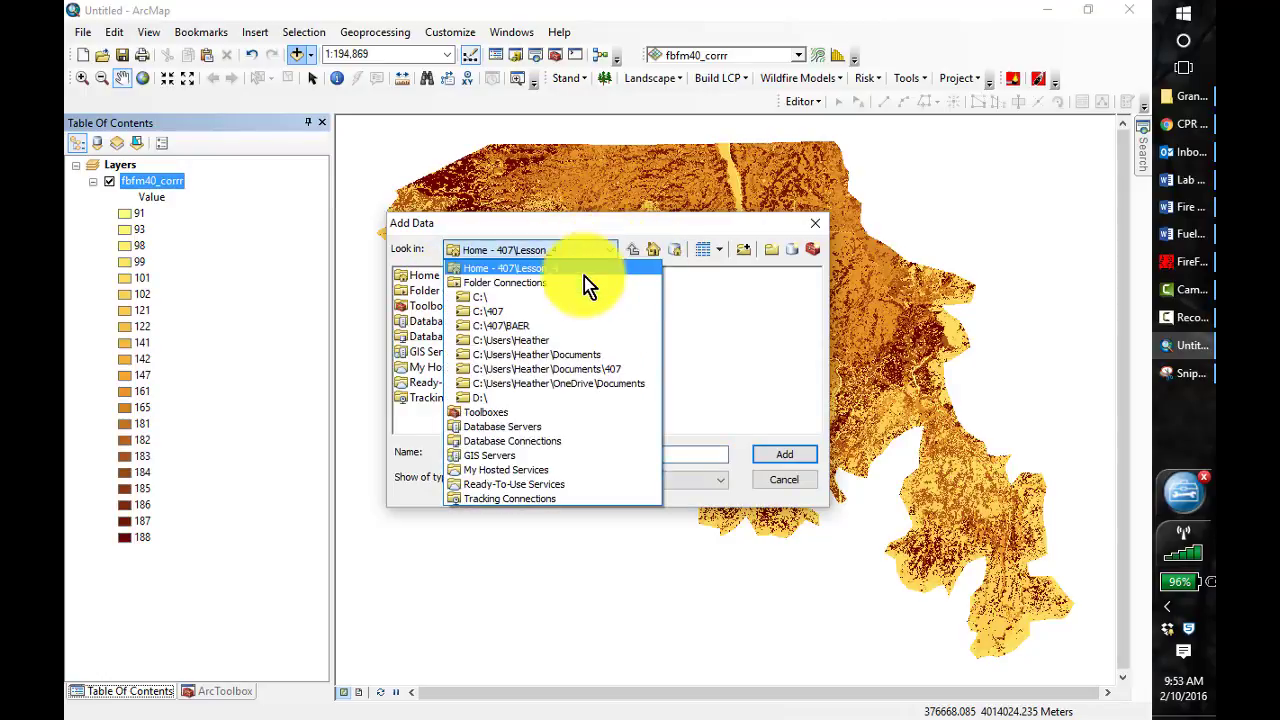
pyautogui.click(510, 318)
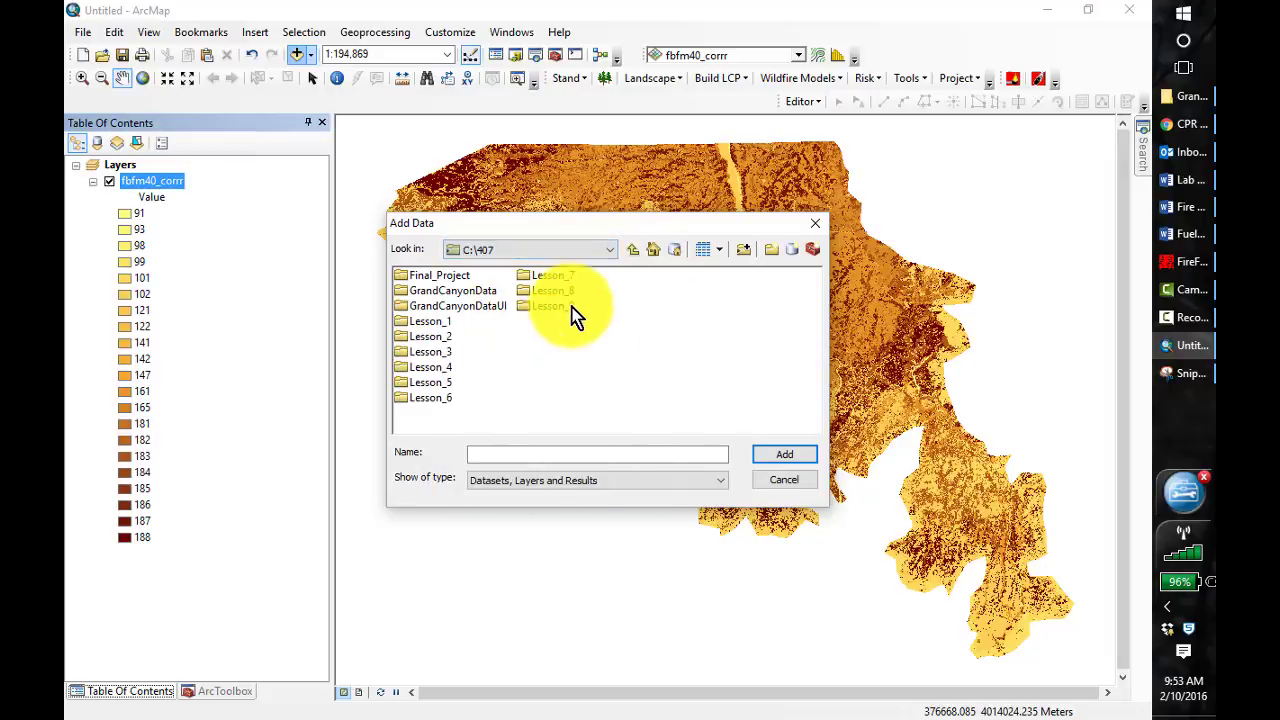
pyautogui.click(435, 291)
pyautogui.doubleClick(435, 291)
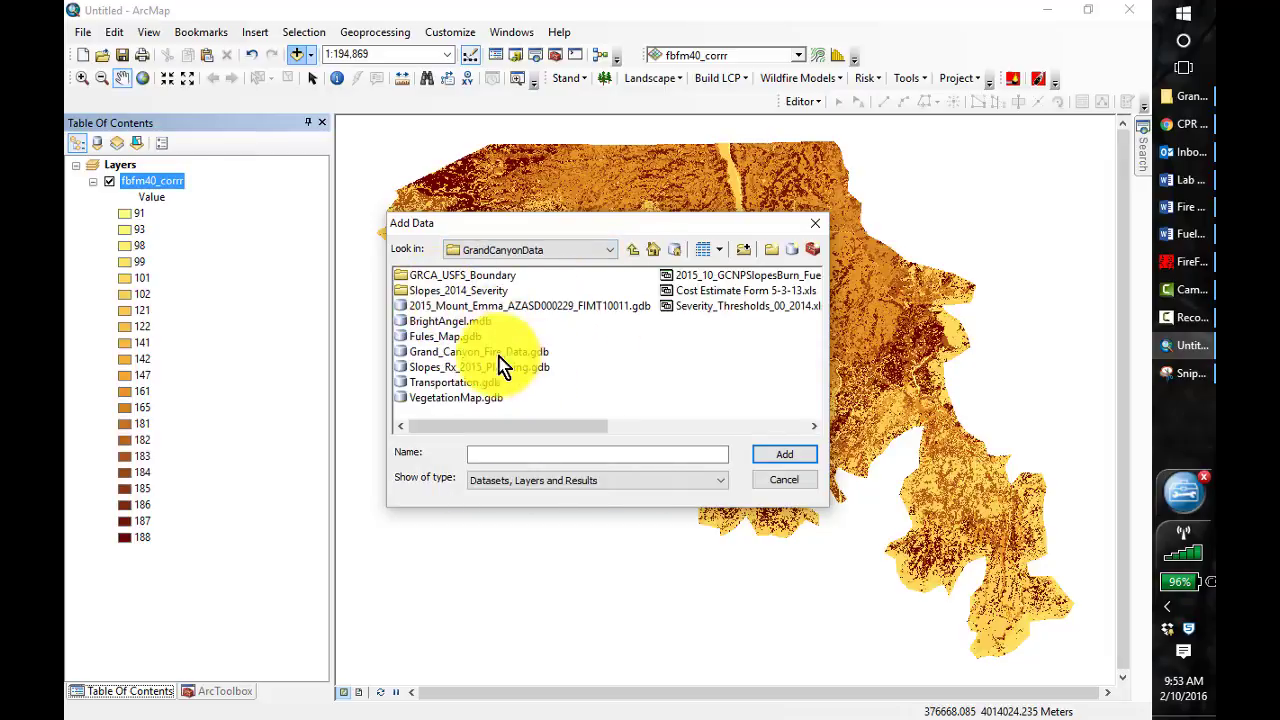
pyautogui.doubleClick(400, 354)
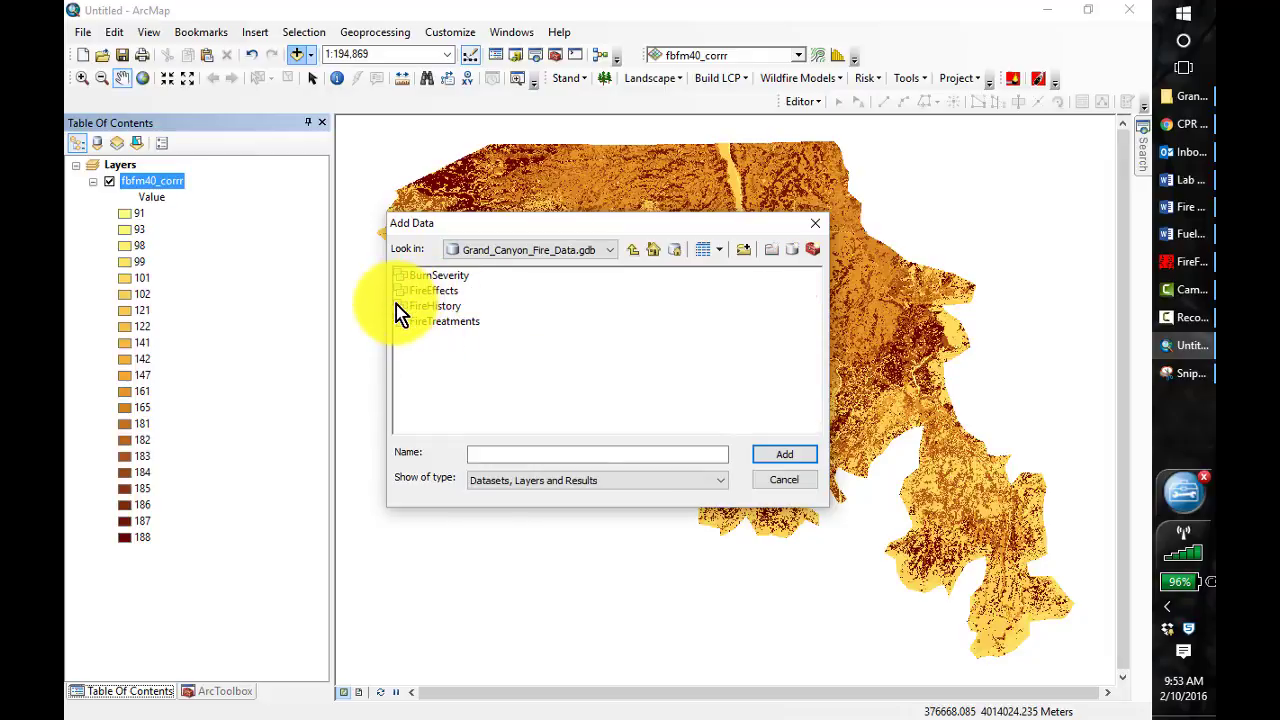
pyautogui.doubleClick(412, 306)
pyautogui.click(418, 274)
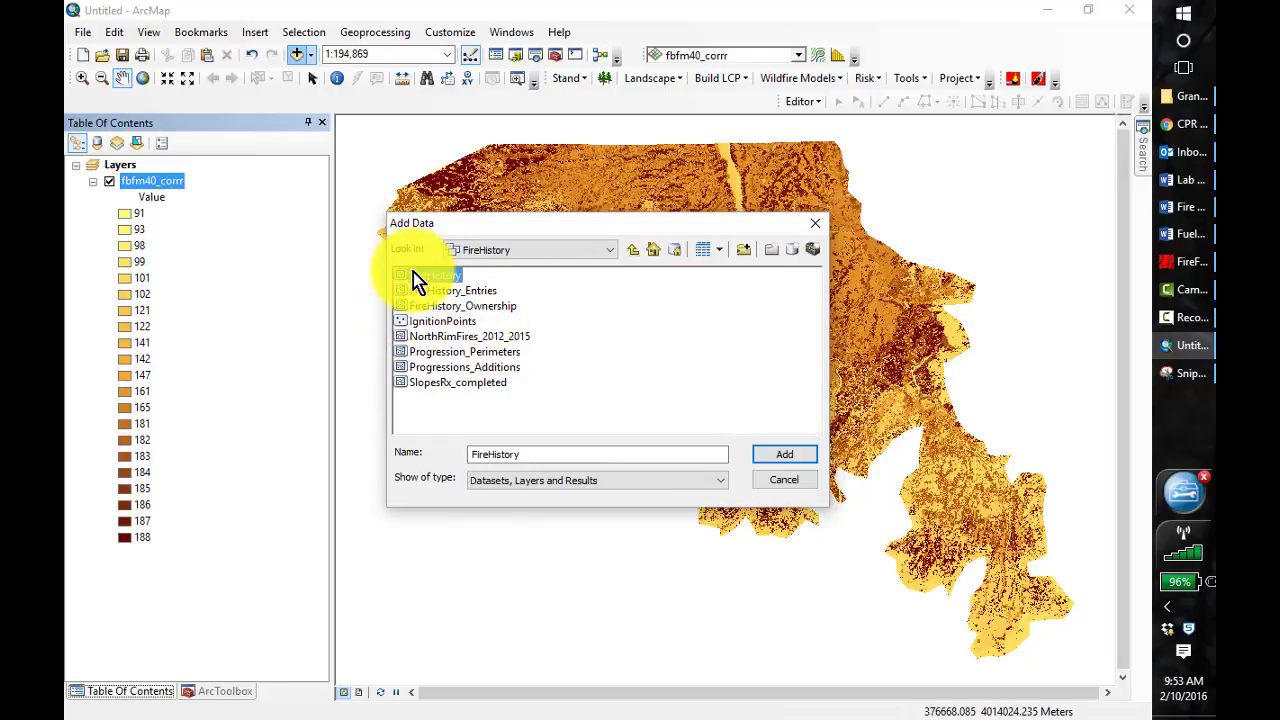
pyautogui.click(786, 458)
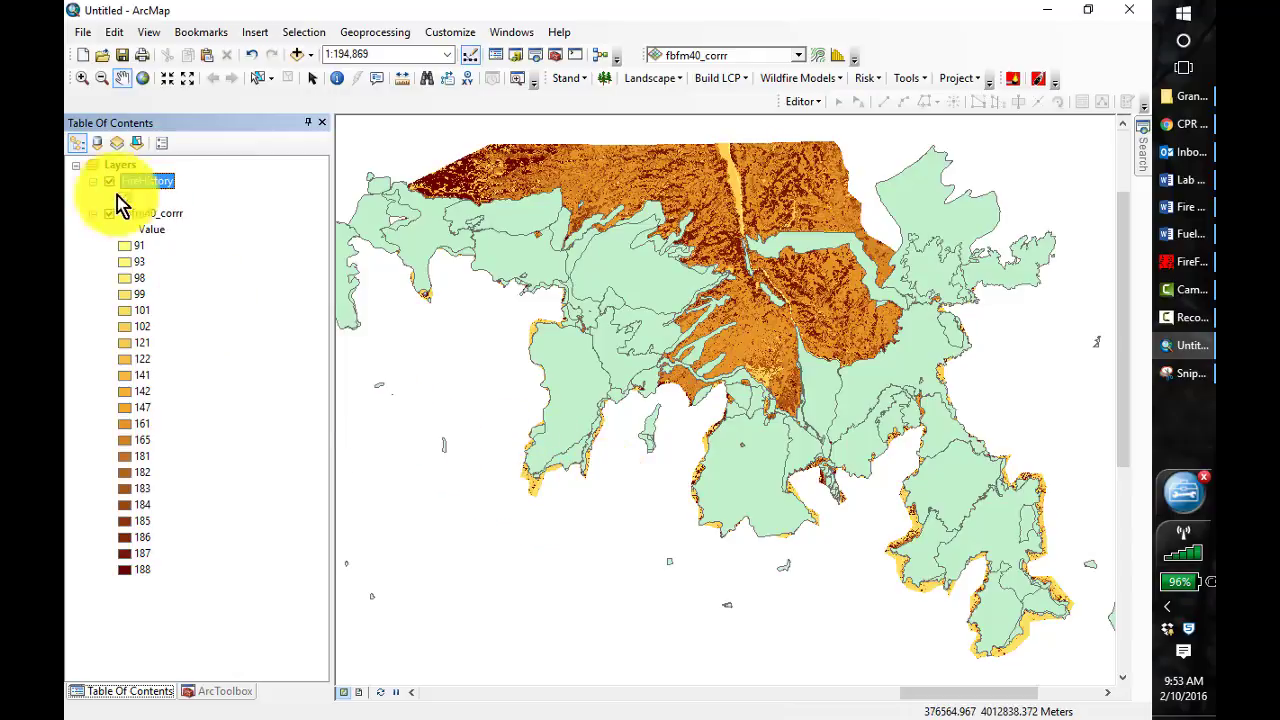
# Open the FireHistory attribute table, sort it by FireYear in descending order and widen it to show the ParkDistrict field
pyautogui.rightClick(146, 181)
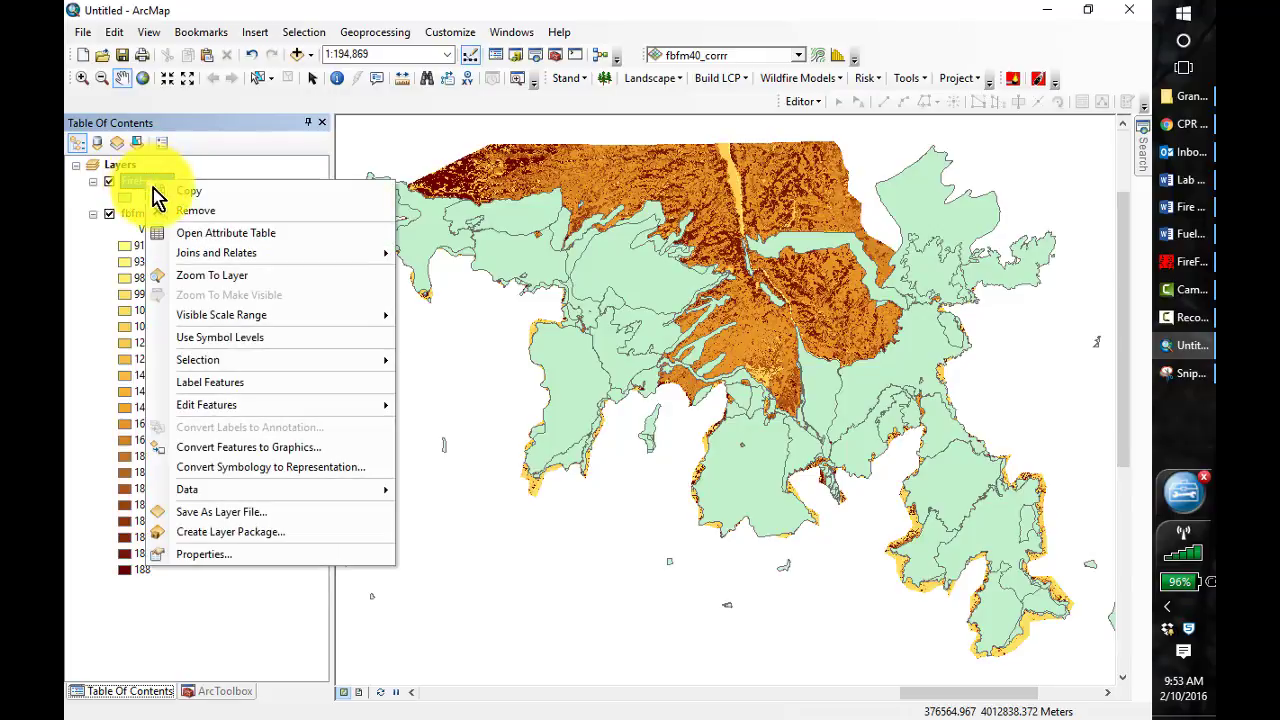
pyautogui.click(226, 237)
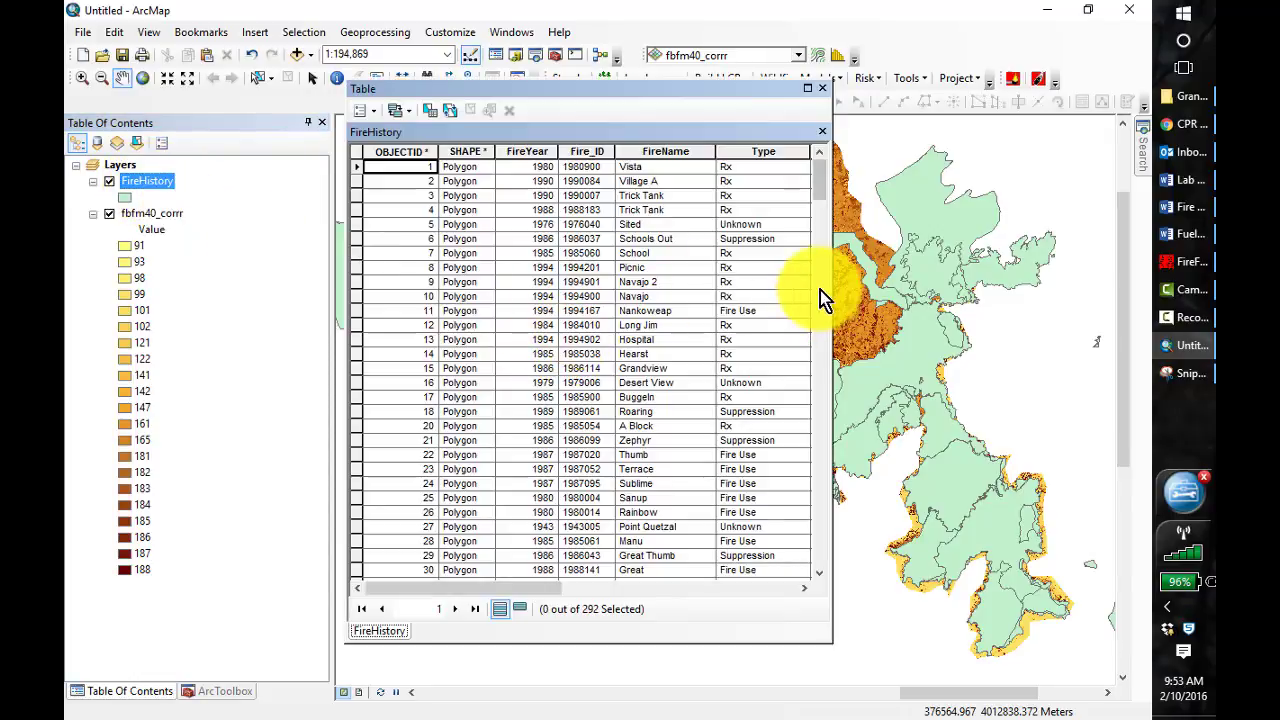
pyautogui.rightClick(536, 148)
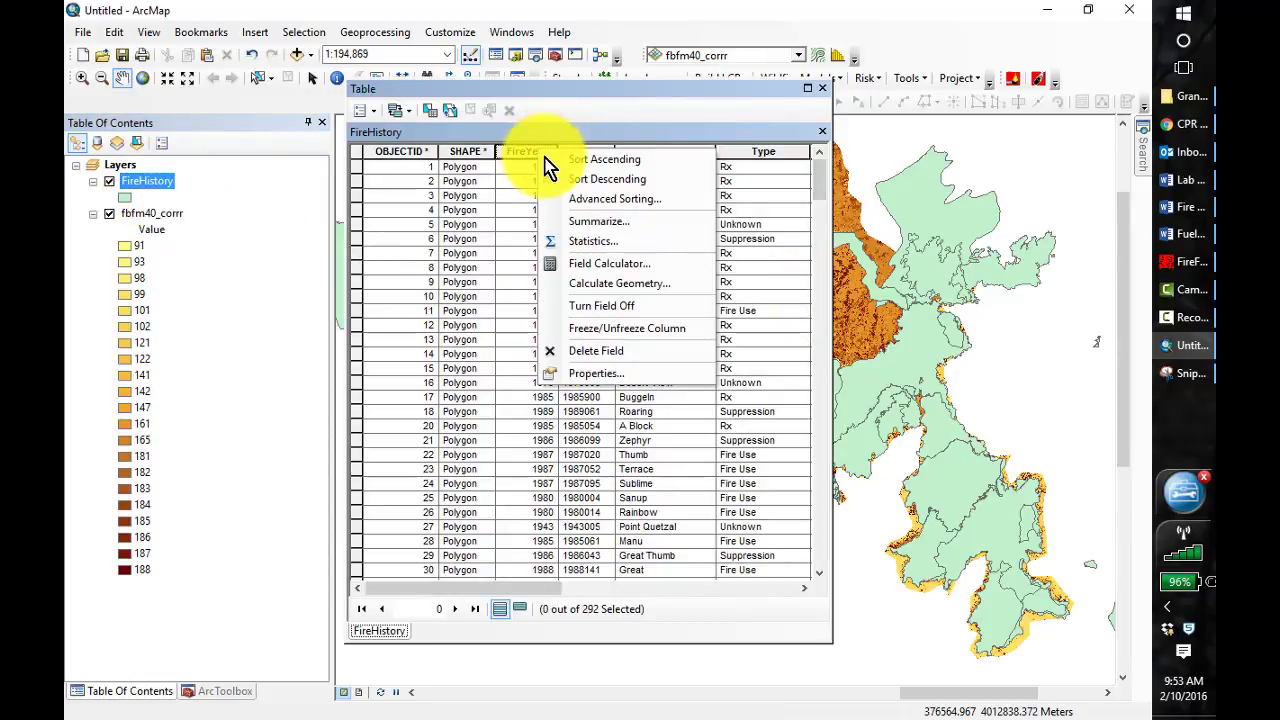
pyautogui.click(589, 182)
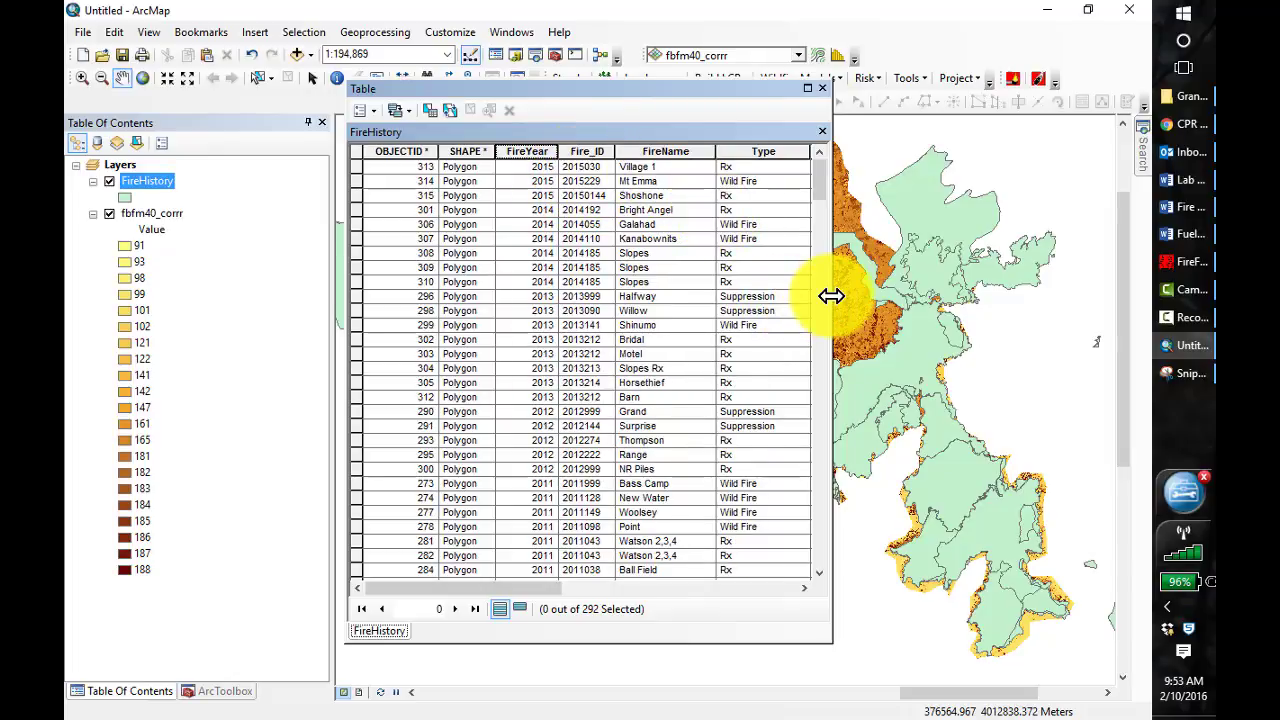
pyautogui.moveTo(831, 296); pyautogui.dragTo(908, 297)
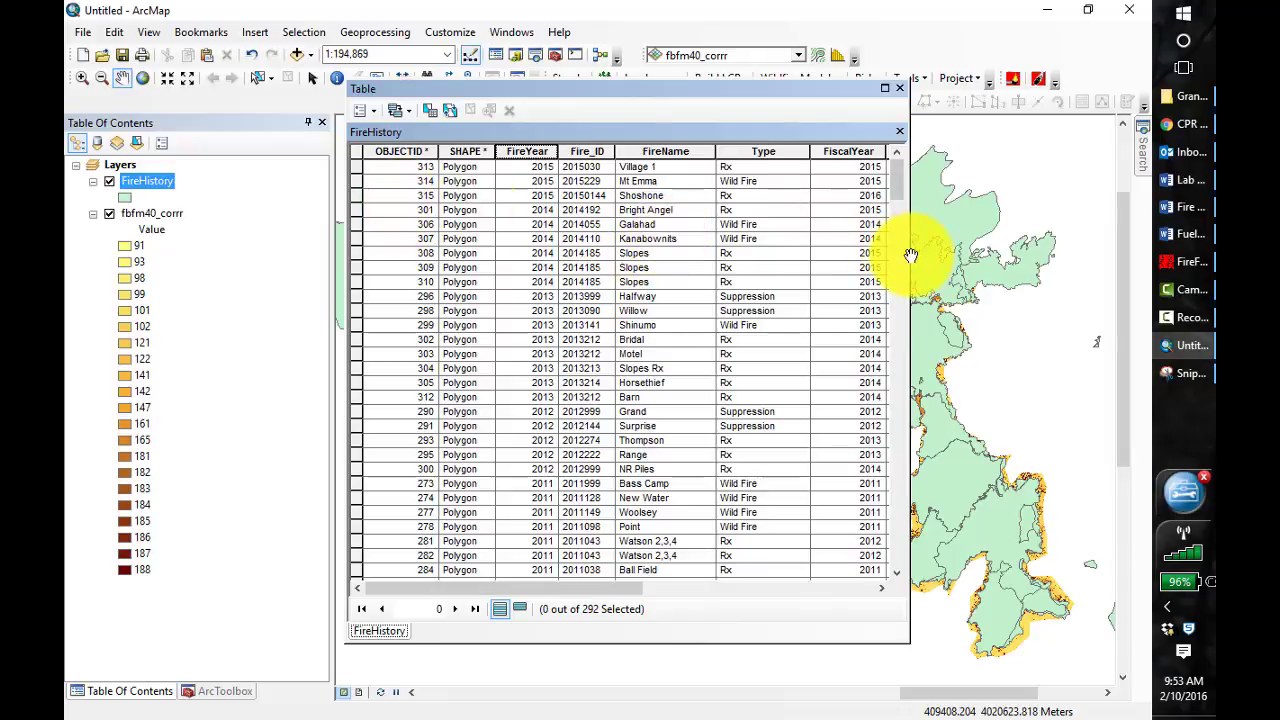
pyautogui.moveTo(908, 256); pyautogui.dragTo(1006, 260)
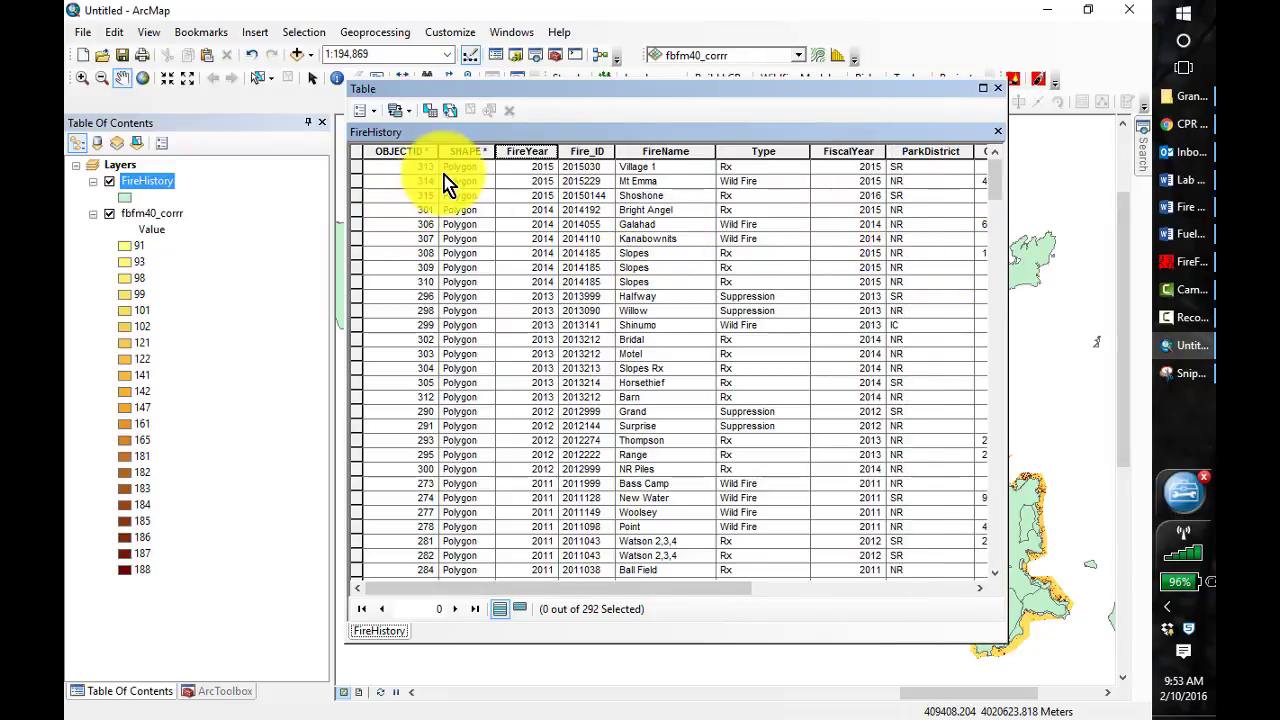
# Select the Galahad, Kanabownits, Thompson, Range and NR Piles records in the FireHistory table and close the table
pyautogui.click(358, 225)
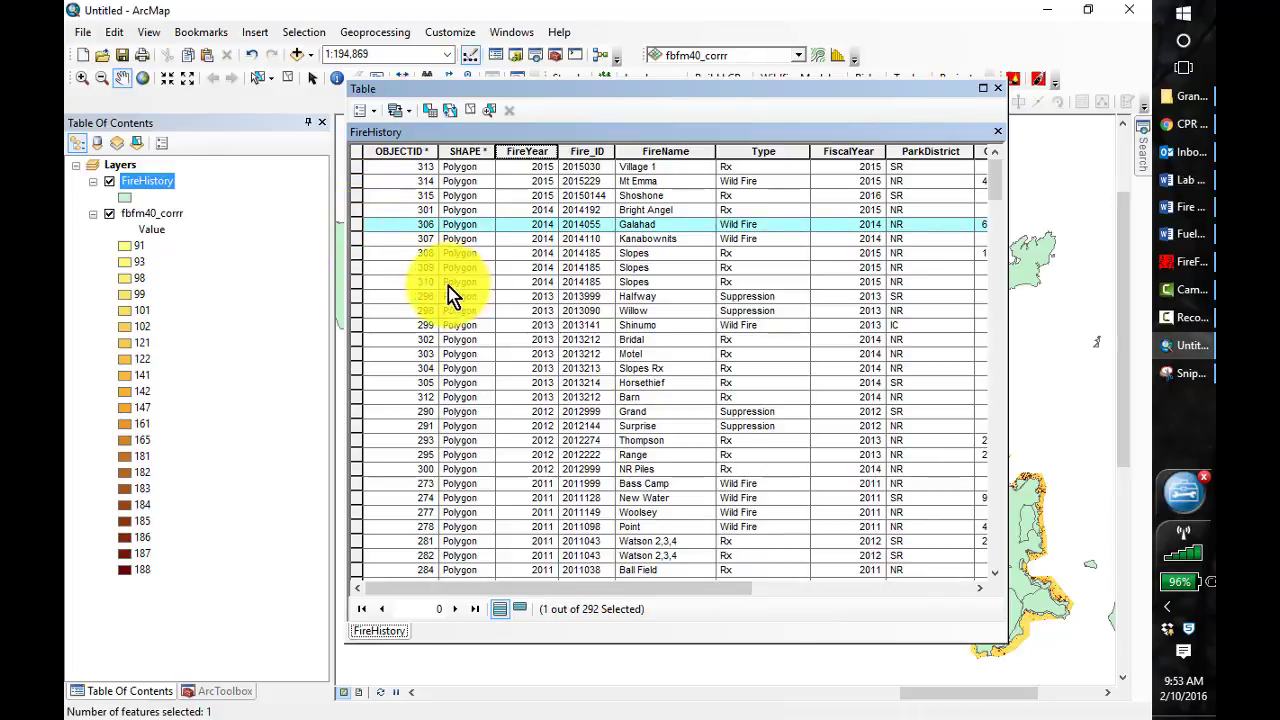
pyautogui.keyDown('ctrl'); pyautogui.click(354, 239); pyautogui.keyUp('ctrl')
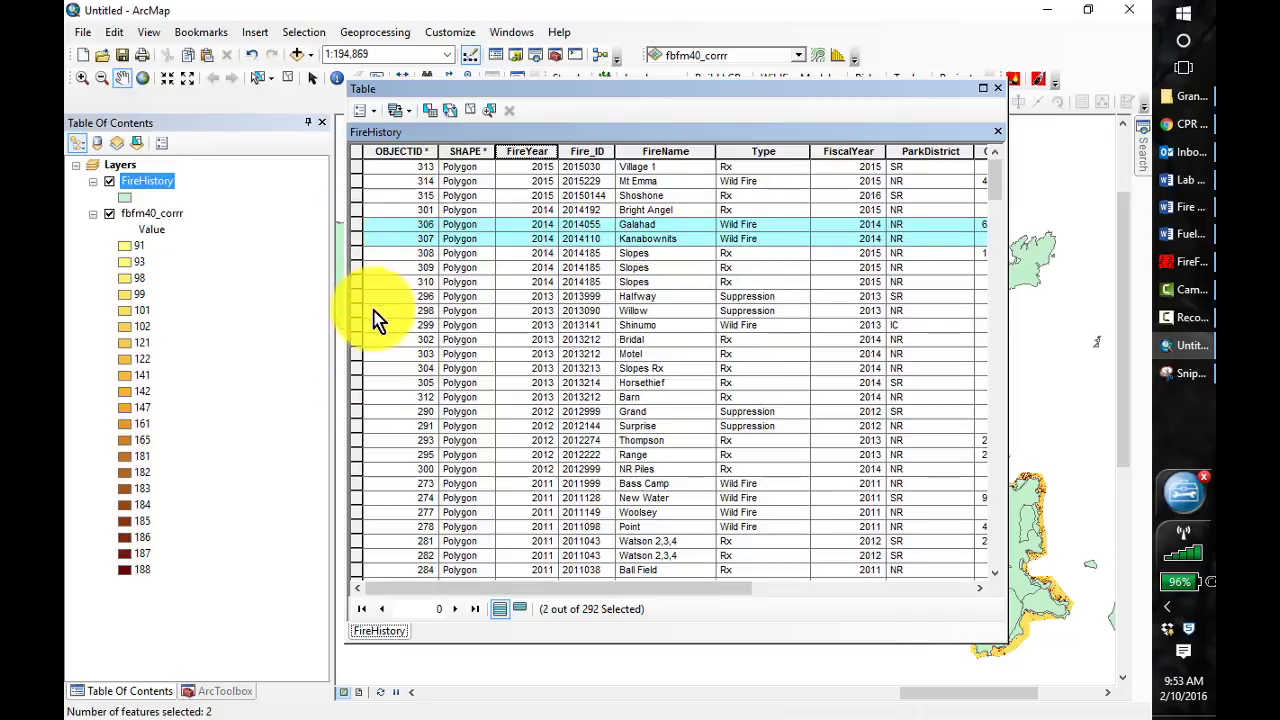
pyautogui.keyDown('ctrl'); pyautogui.click(356, 441); pyautogui.keyUp('ctrl')
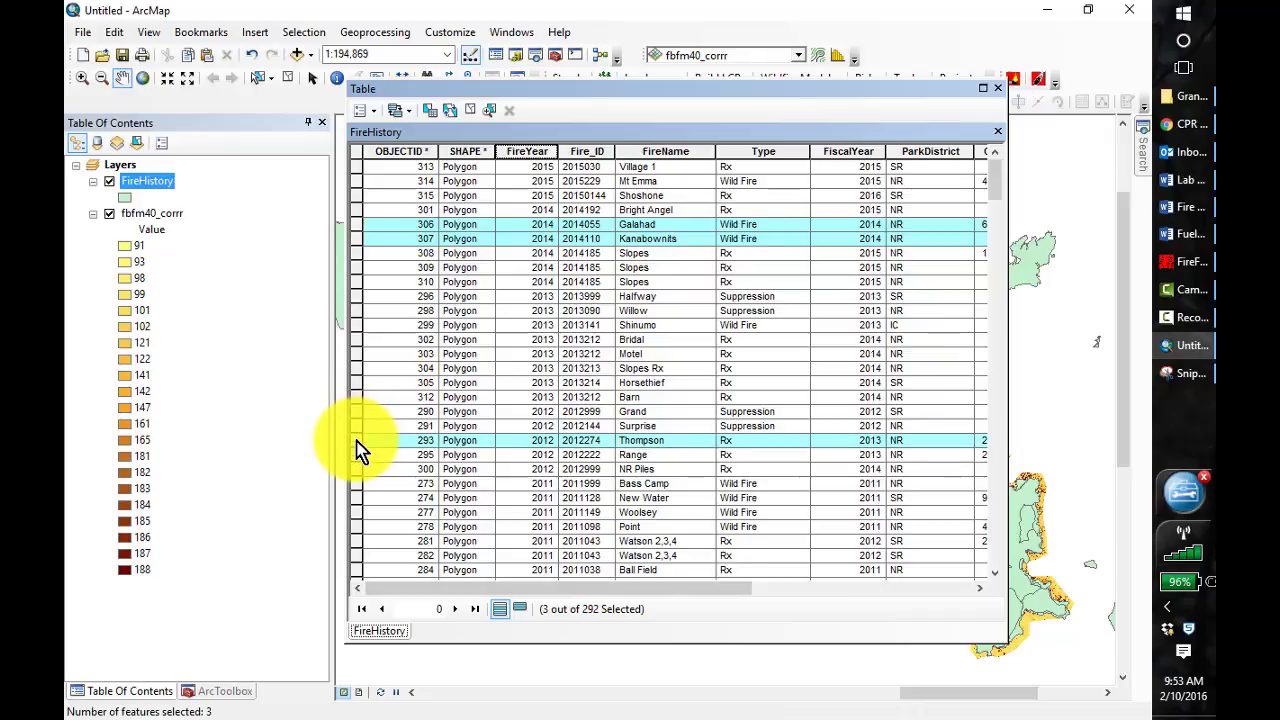
pyautogui.keyDown('ctrl'); pyautogui.click(357, 455); pyautogui.keyUp('ctrl')
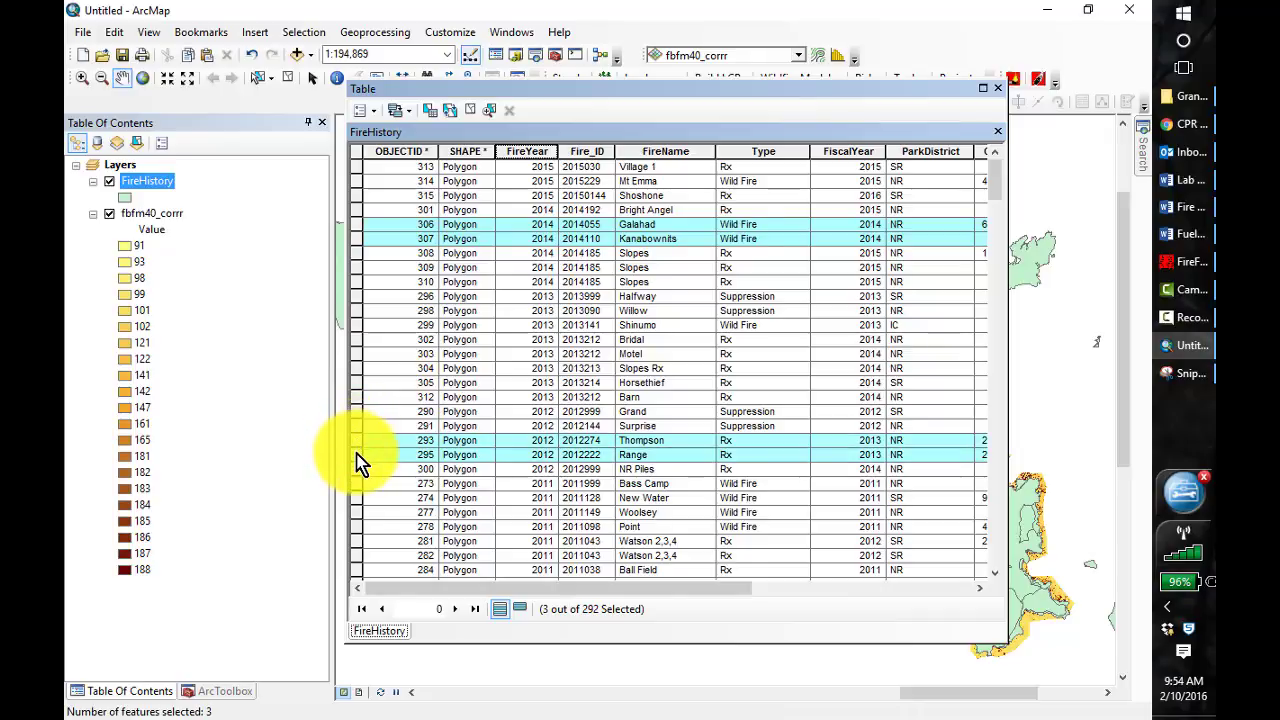
pyautogui.keyDown('ctrl'); pyautogui.click(357, 469); pyautogui.keyUp('ctrl')
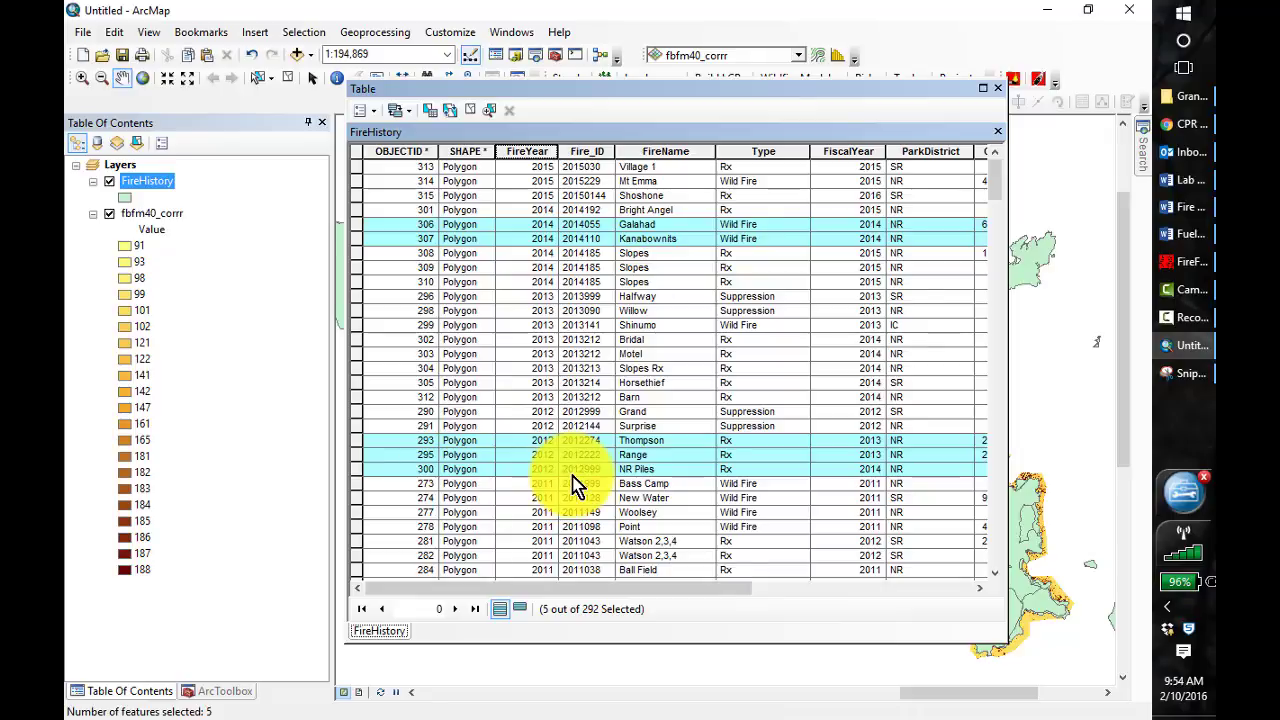
pyautogui.click(1000, 89)
# Browse the Catalog to the FireHistory dataset of Grand_Canyon_Fire_Data.gdb in C:\407\GrandCanyonData
pyautogui.click(517, 57)
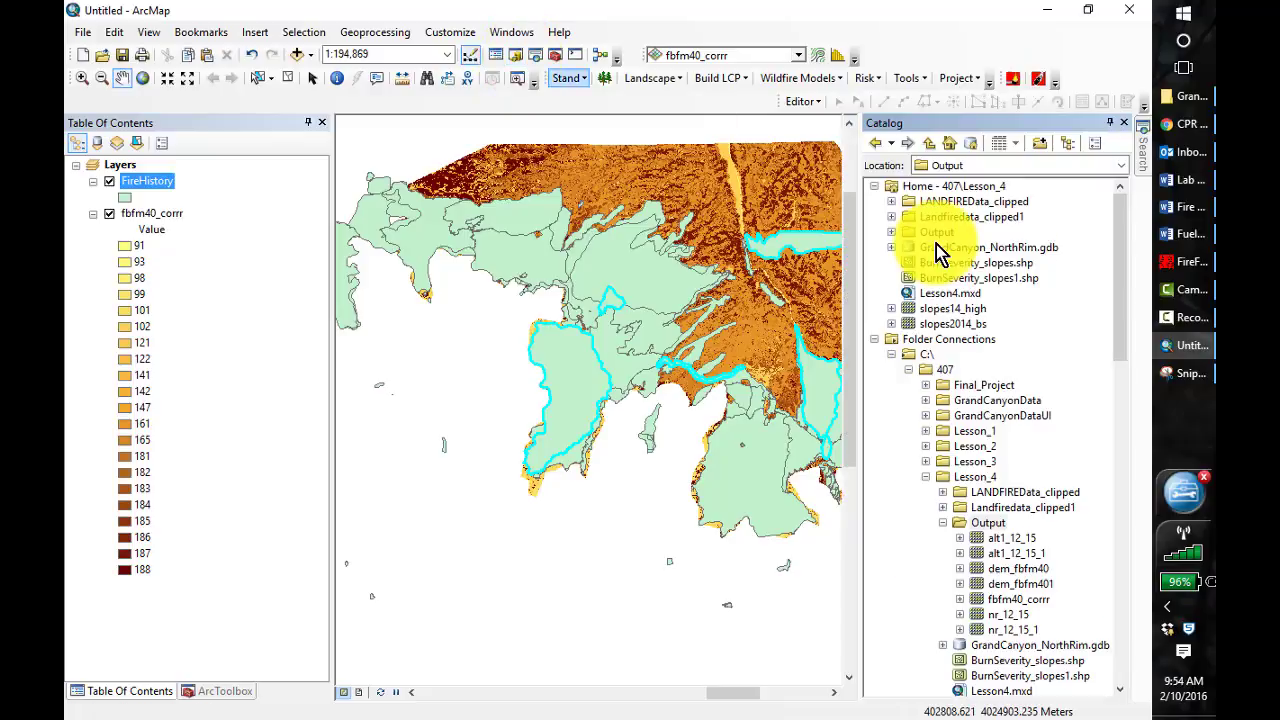
pyautogui.click(944, 522)
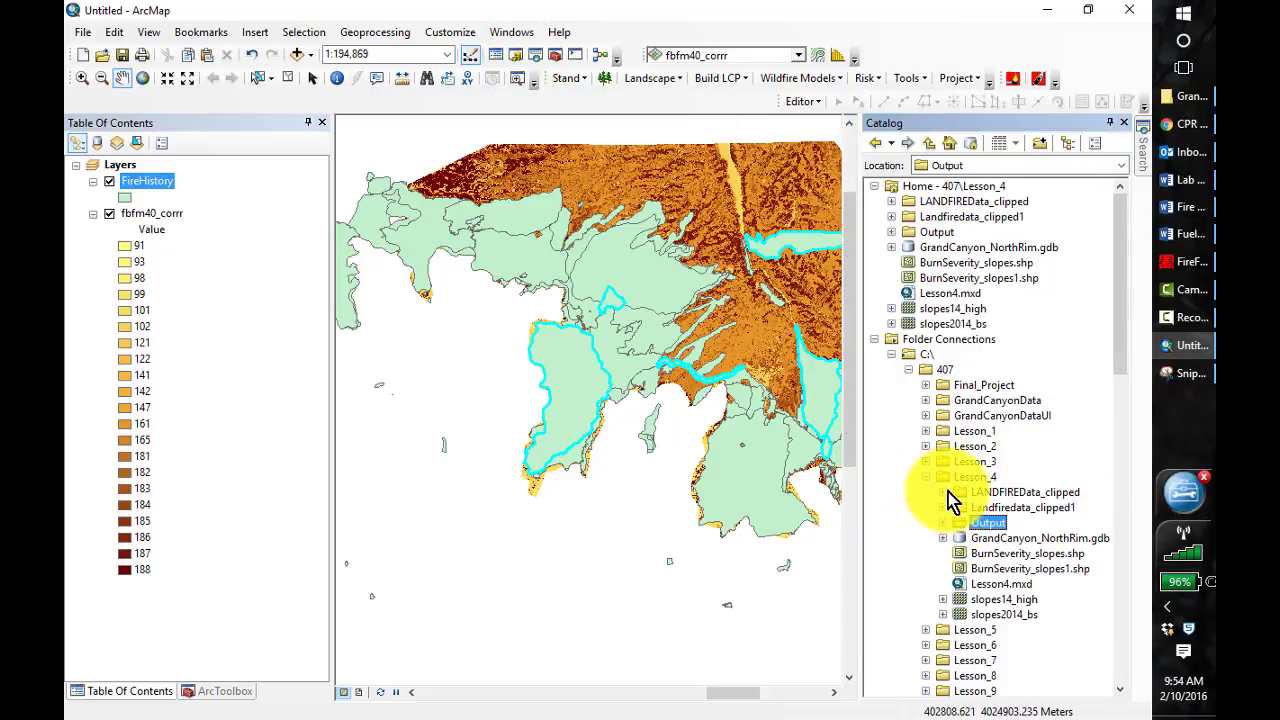
pyautogui.click(926, 476)
pyautogui.click(926, 400)
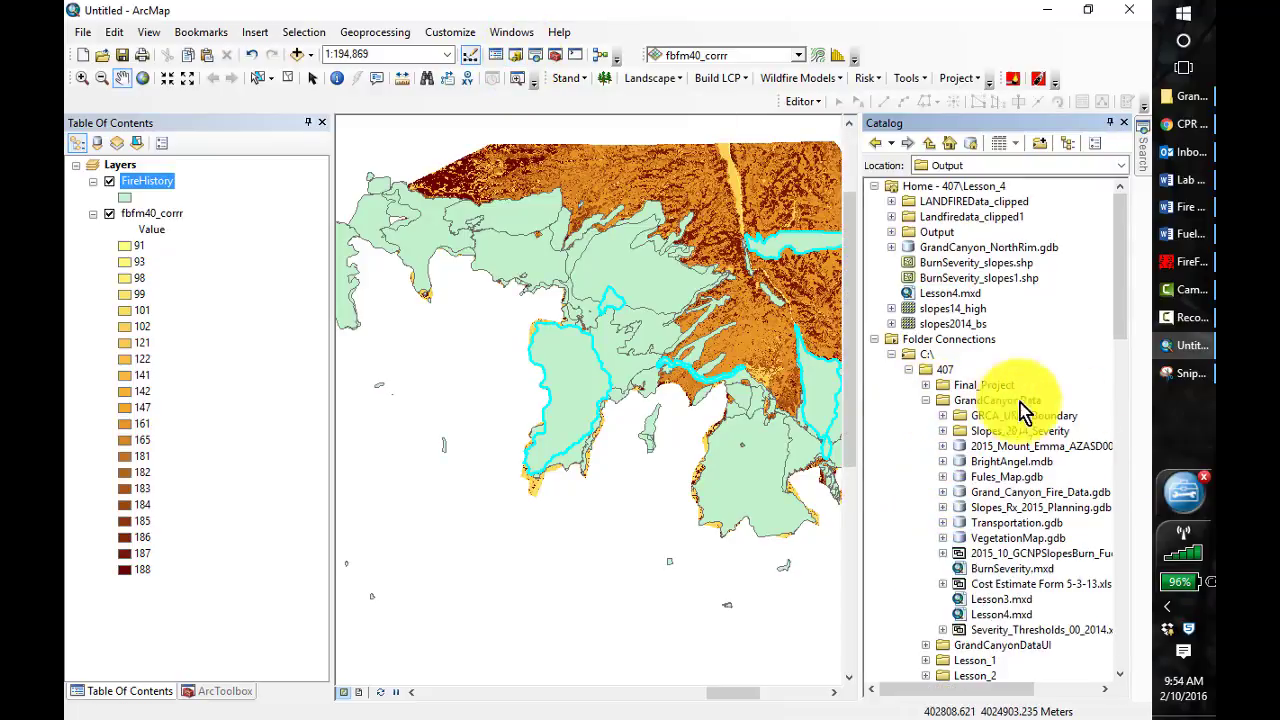
pyautogui.click(942, 492)
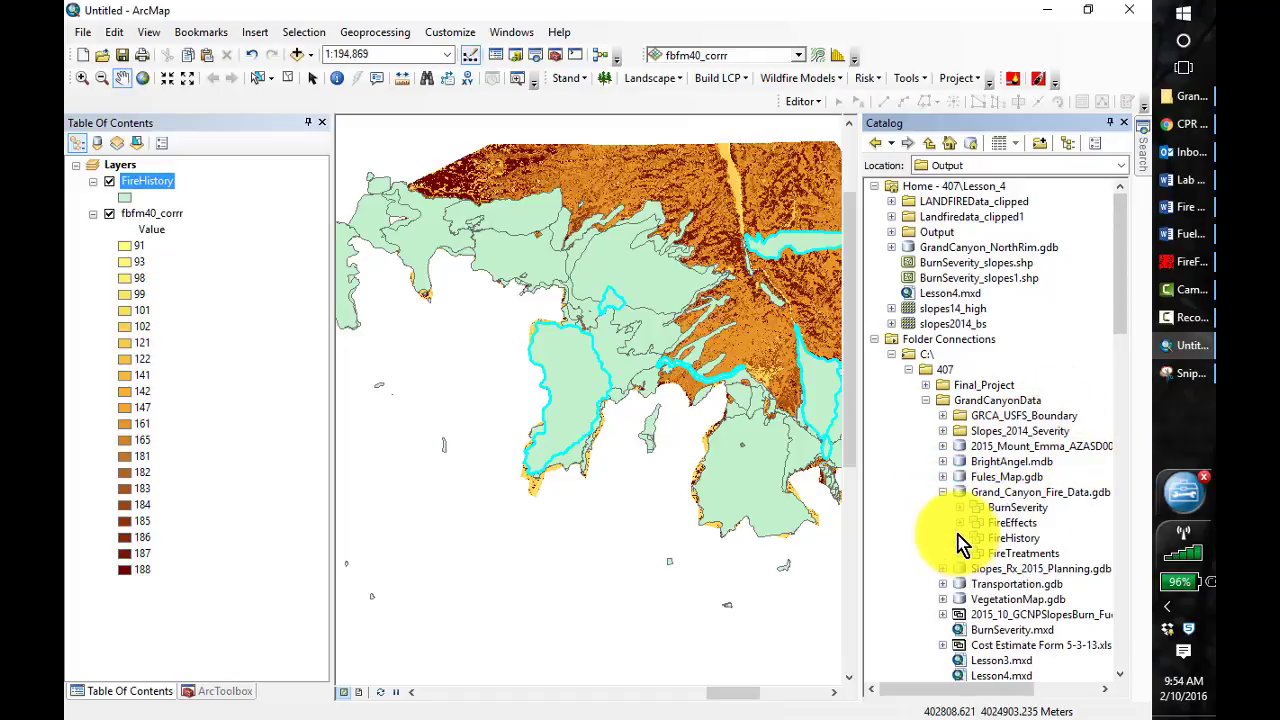
pyautogui.click(960, 538)
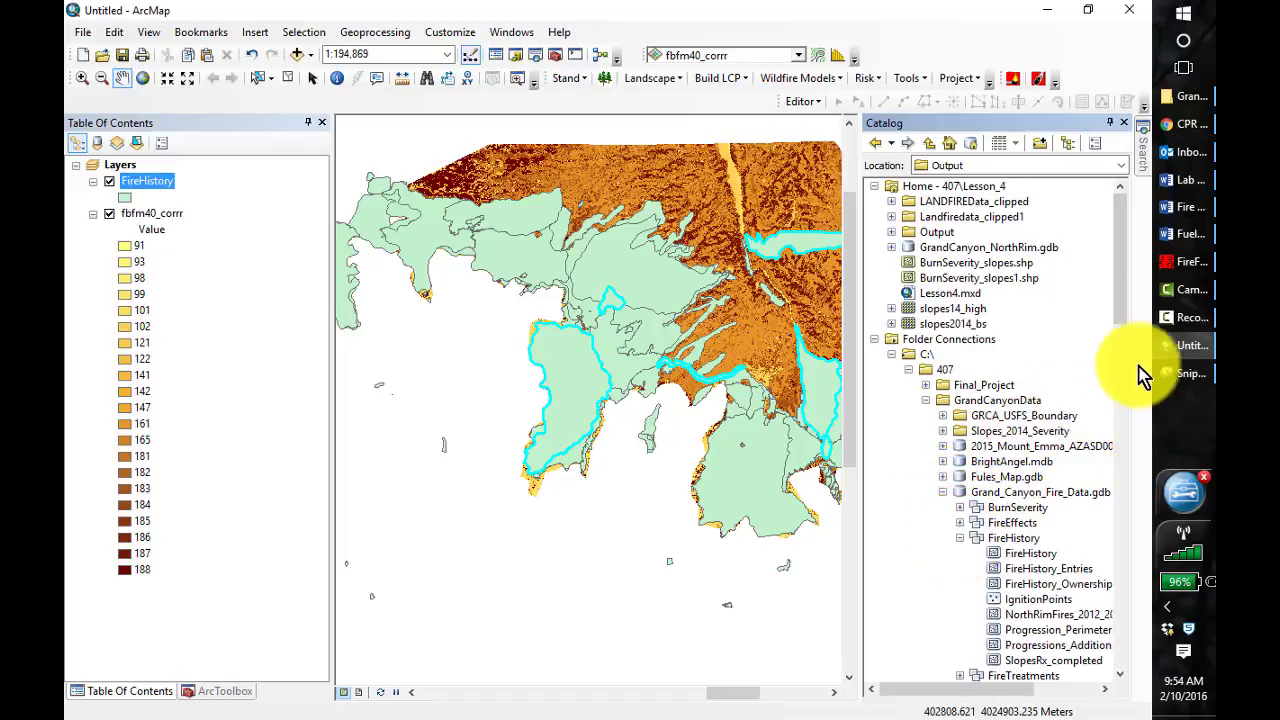
pyautogui.moveTo(1118, 309); pyautogui.dragTo(1122, 346)
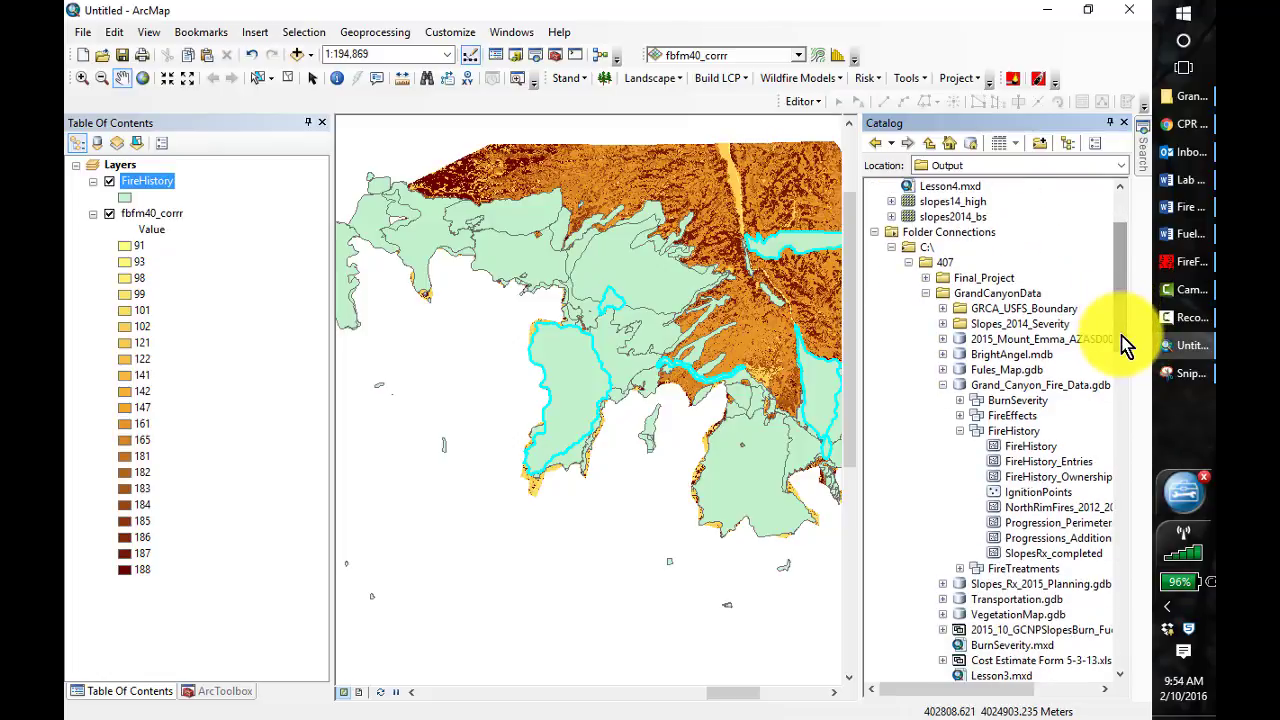
# Create a polygon feature class named NorthRimFires_2012_20151 in the FireHistory dataset with default storage settings and default fields
pyautogui.rightClick(1015, 437)
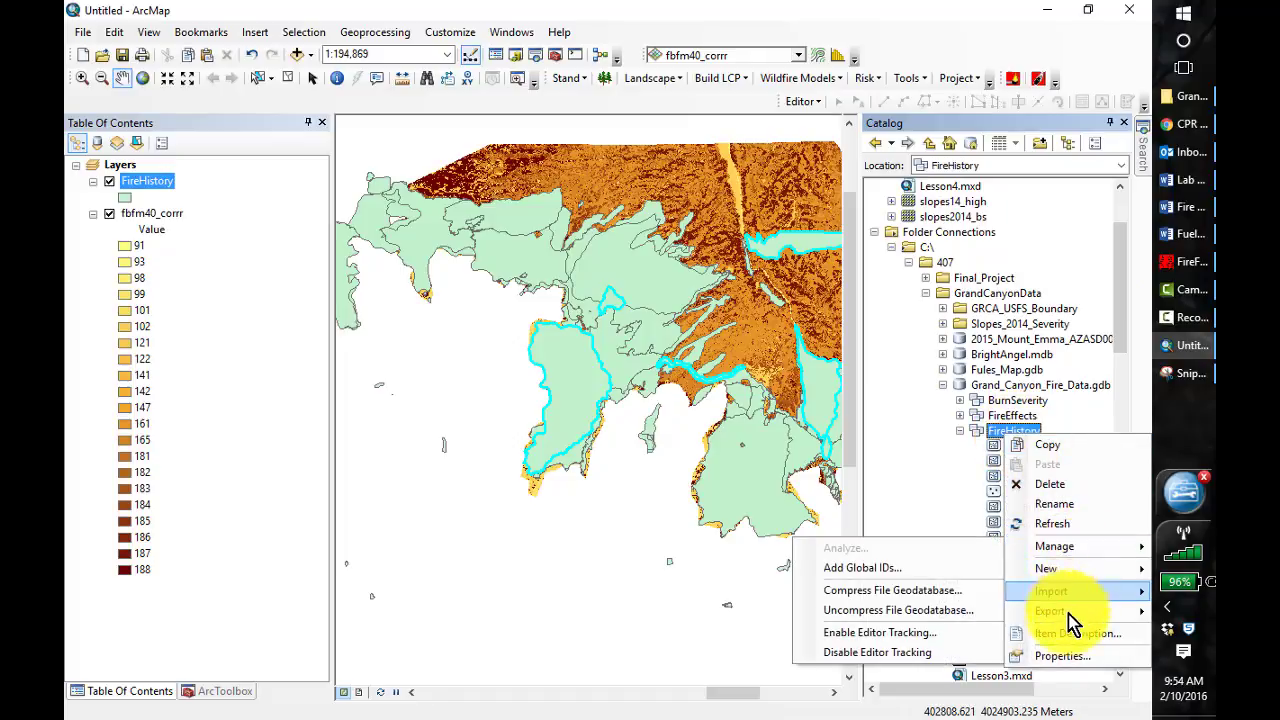
pyautogui.moveTo(1050, 572)
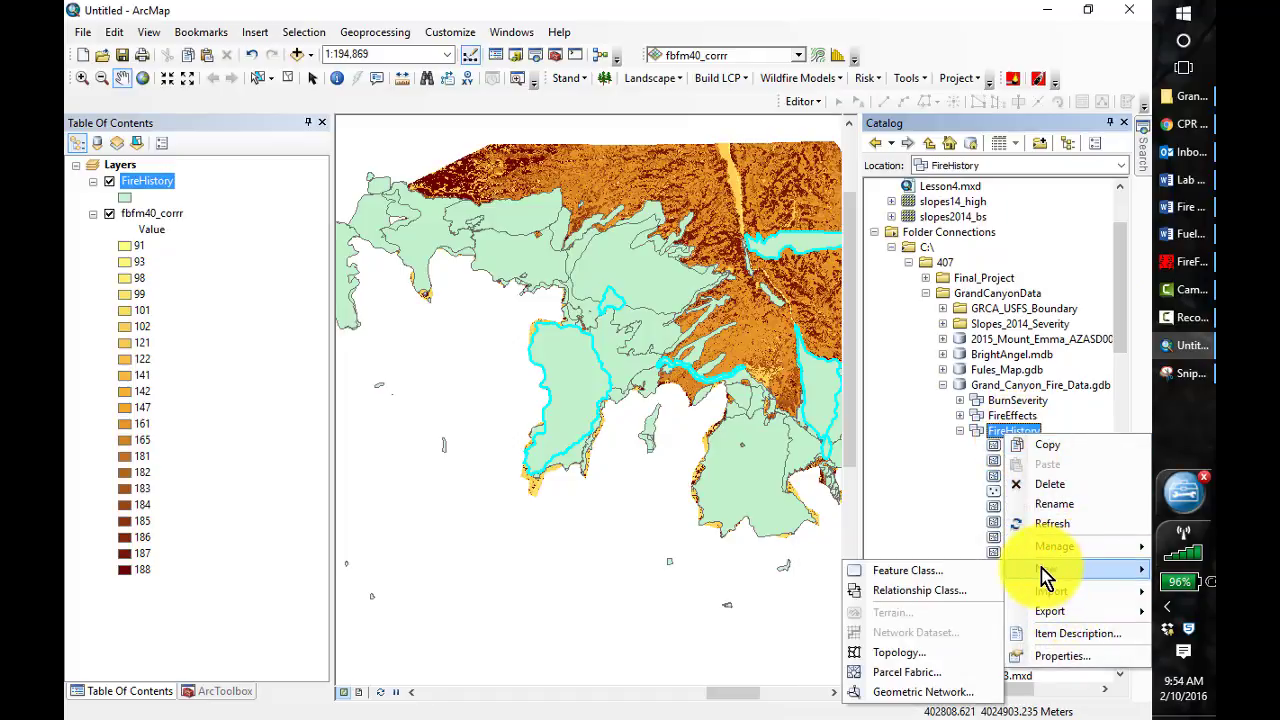
pyautogui.click(927, 572)
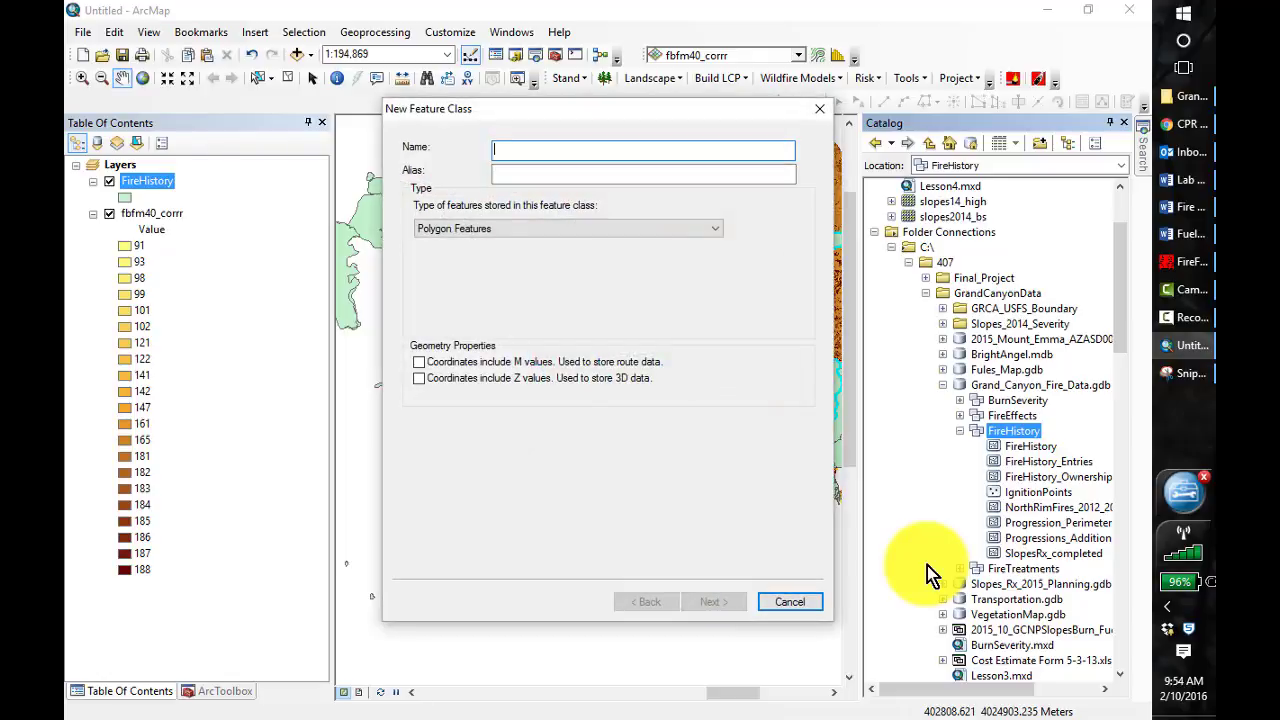
pyautogui.write('NorthRimFires_2012_20151')
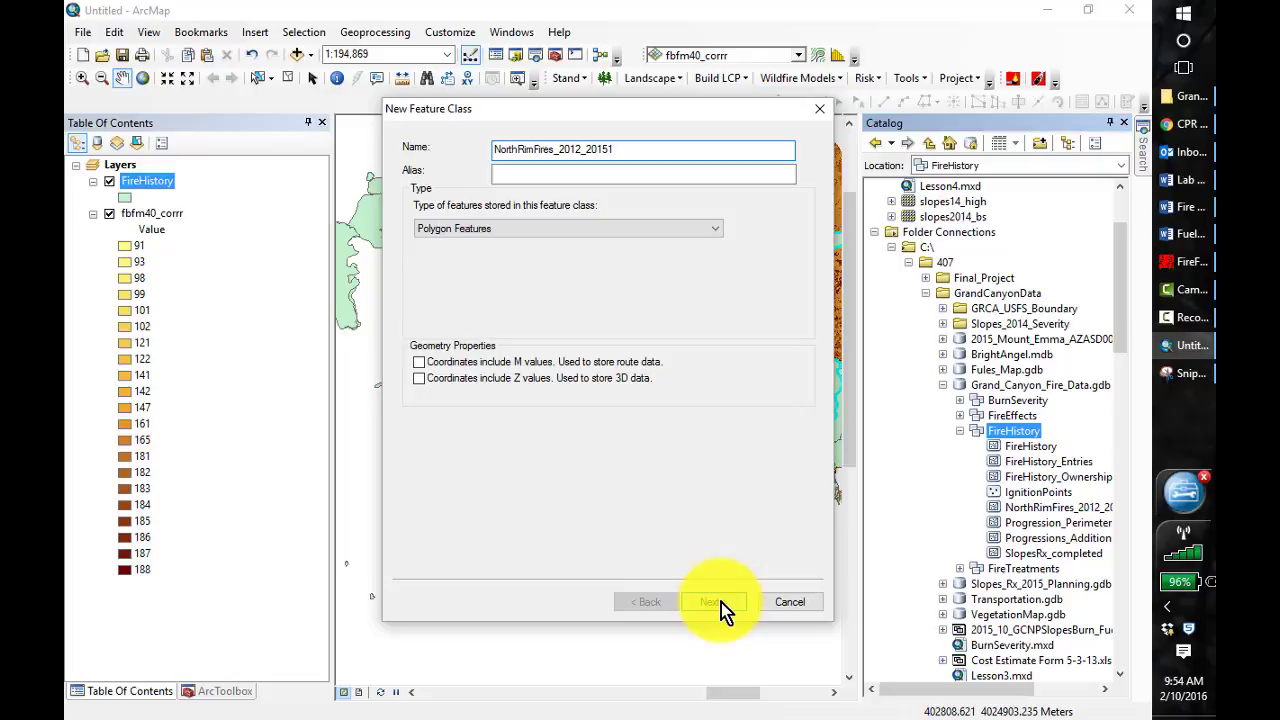
pyautogui.click(721, 602)
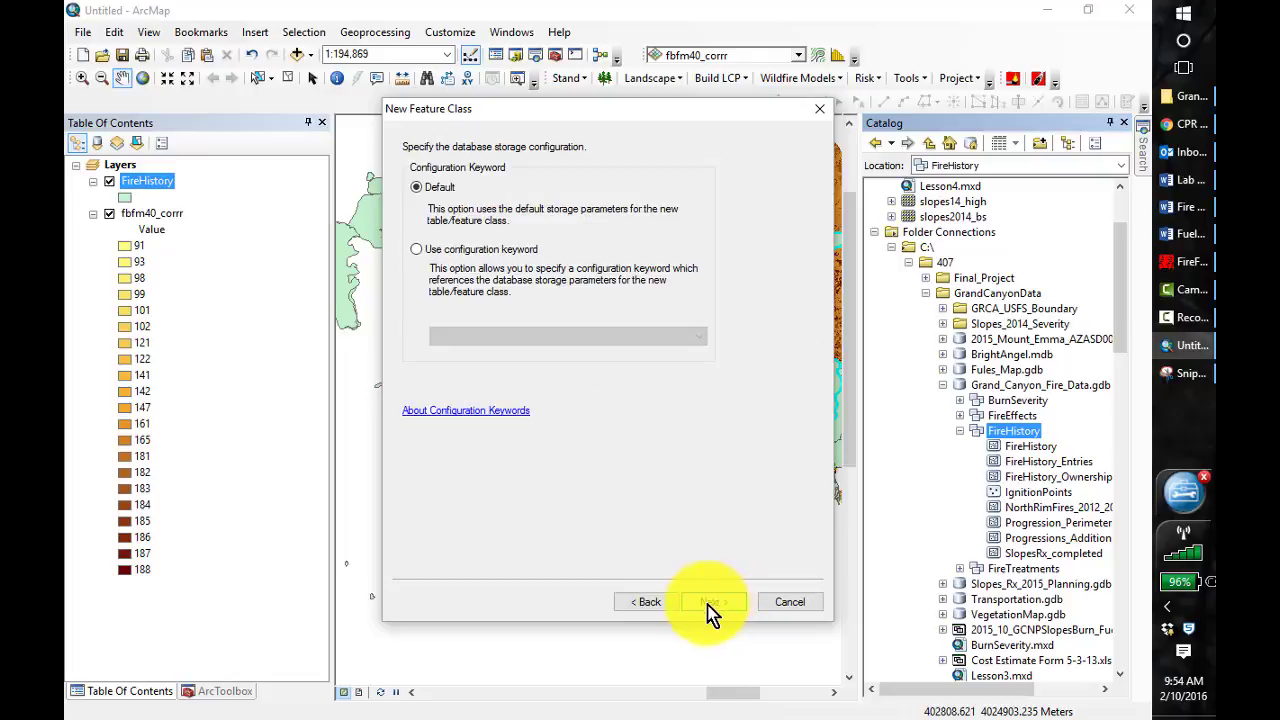
pyautogui.click(718, 604)
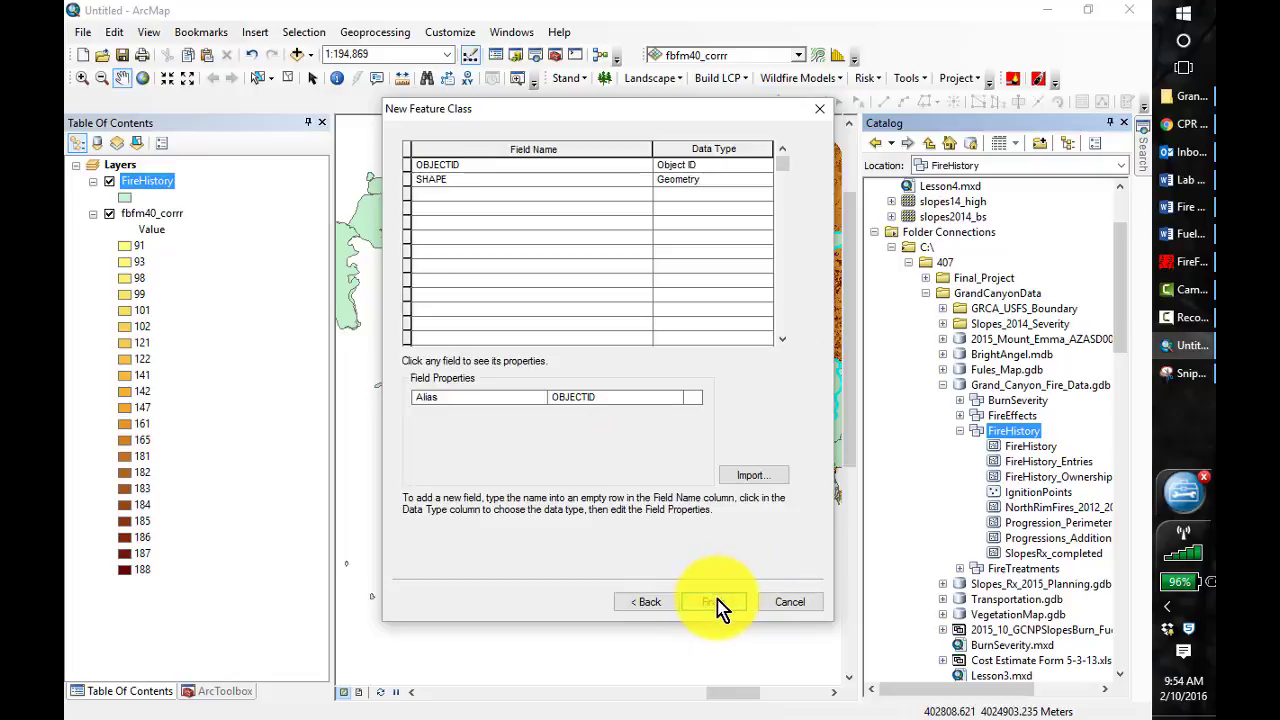
pyautogui.click(714, 602)
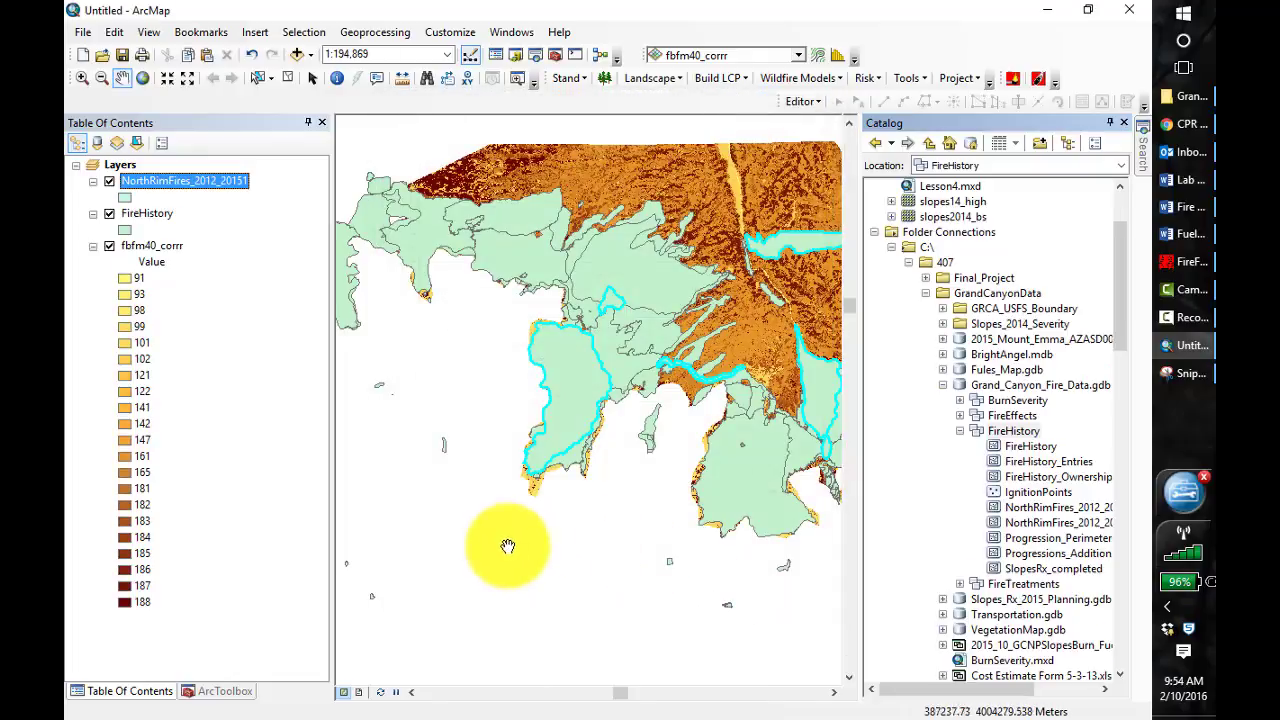
# Remove the NorthRimFires_2012_20151 layer from the map
pyautogui.rightClick(195, 193)
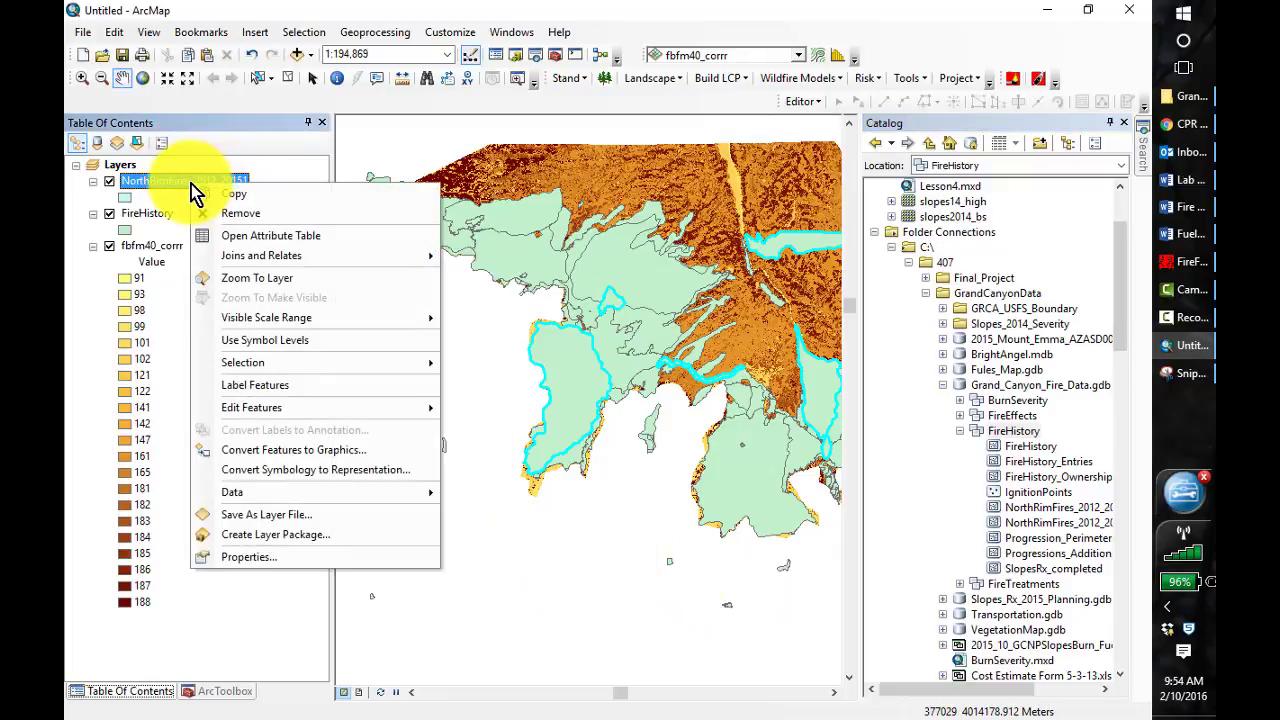
pyautogui.click(252, 212)
# Export the selected FireHistory features to NorthRimFires_2012_20151 in the FireHistory dataset, overwriting the existing feature class, and add the result to the map
pyautogui.rightClick(139, 181)
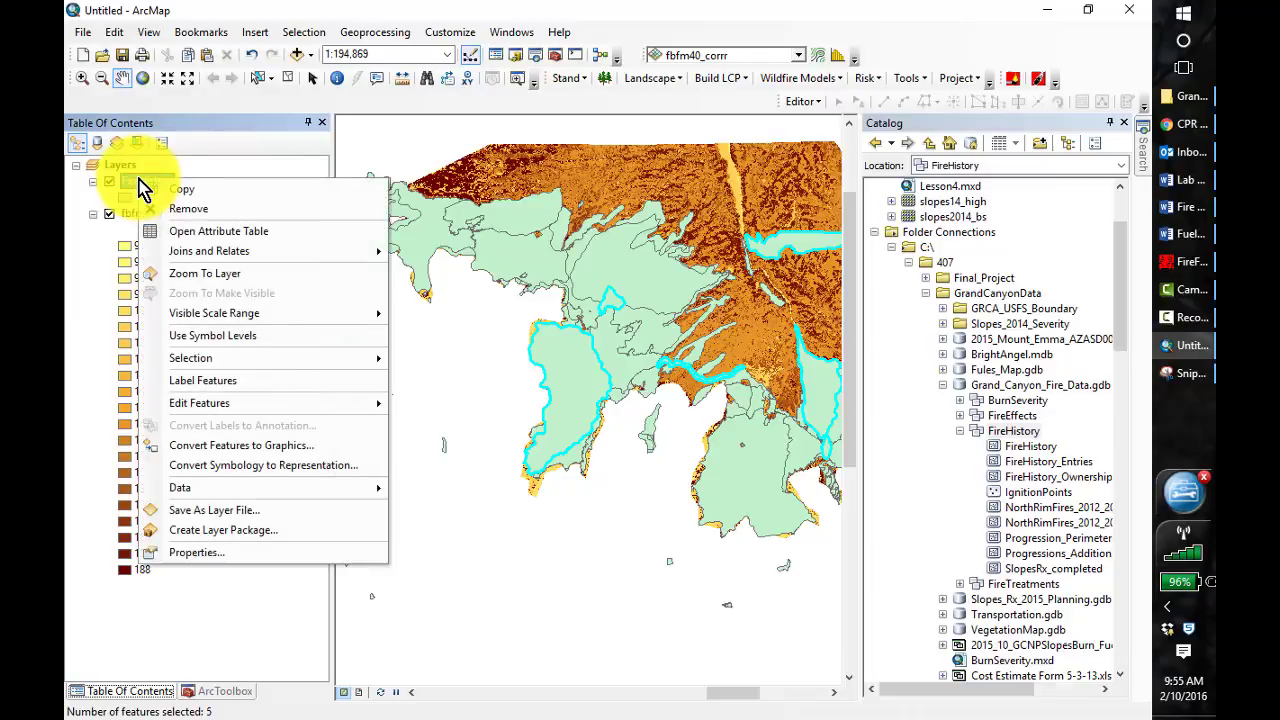
pyautogui.moveTo(283, 490)
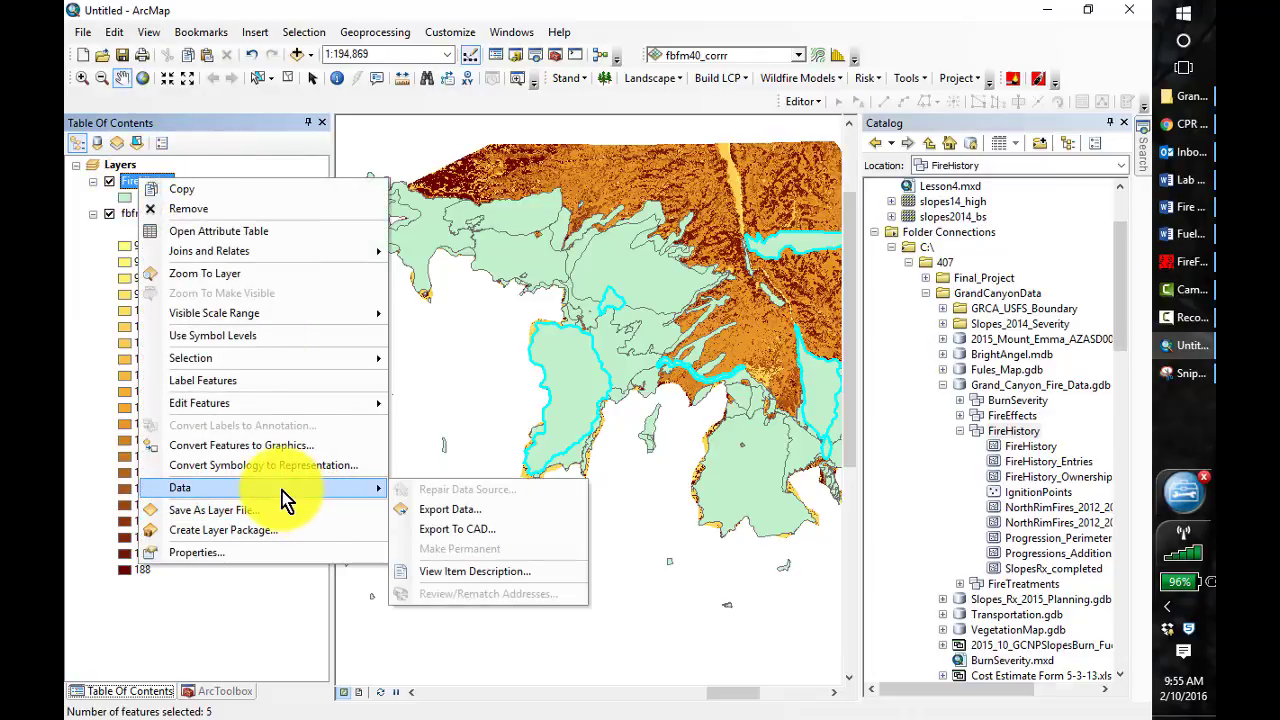
pyautogui.click(436, 510)
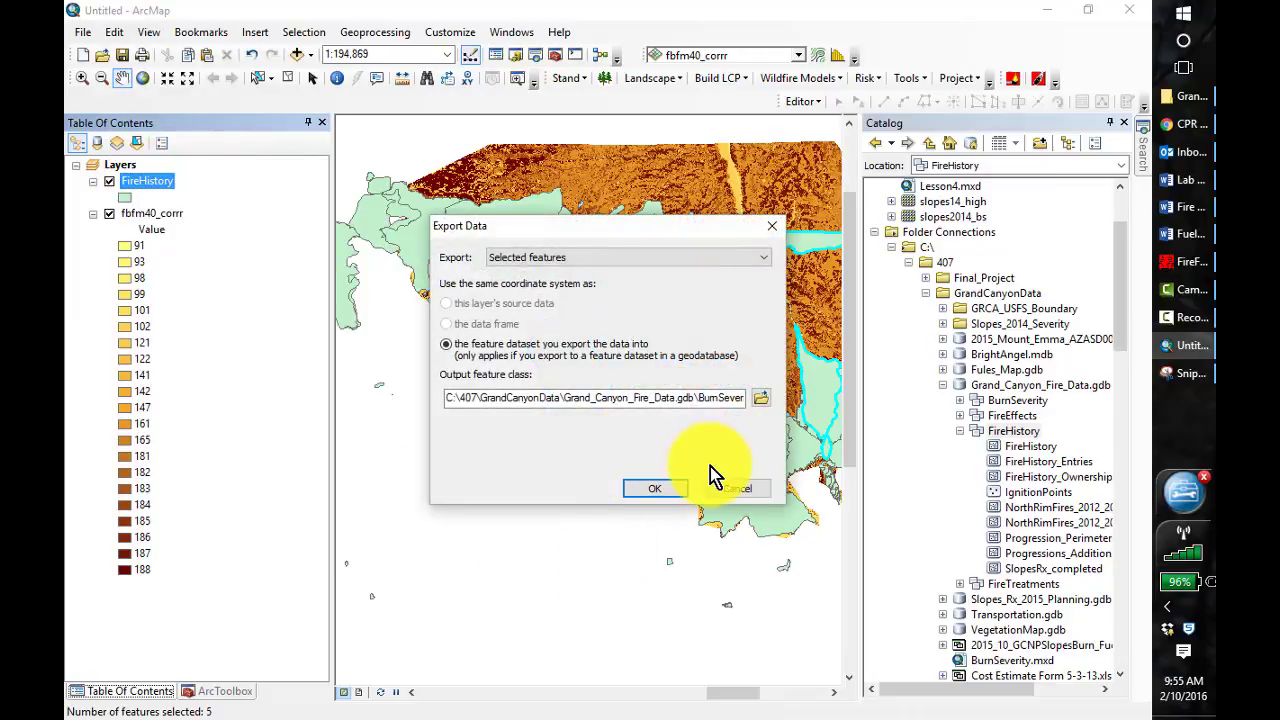
pyautogui.click(759, 399)
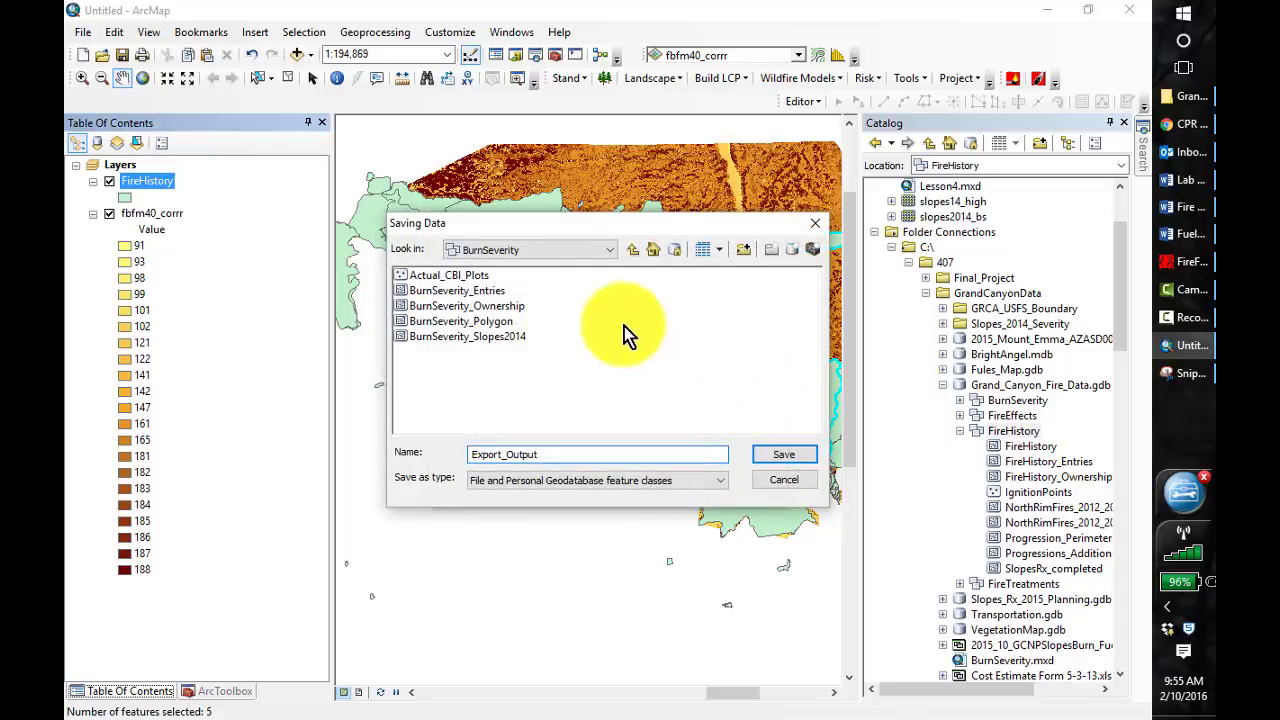
pyautogui.click(631, 252)
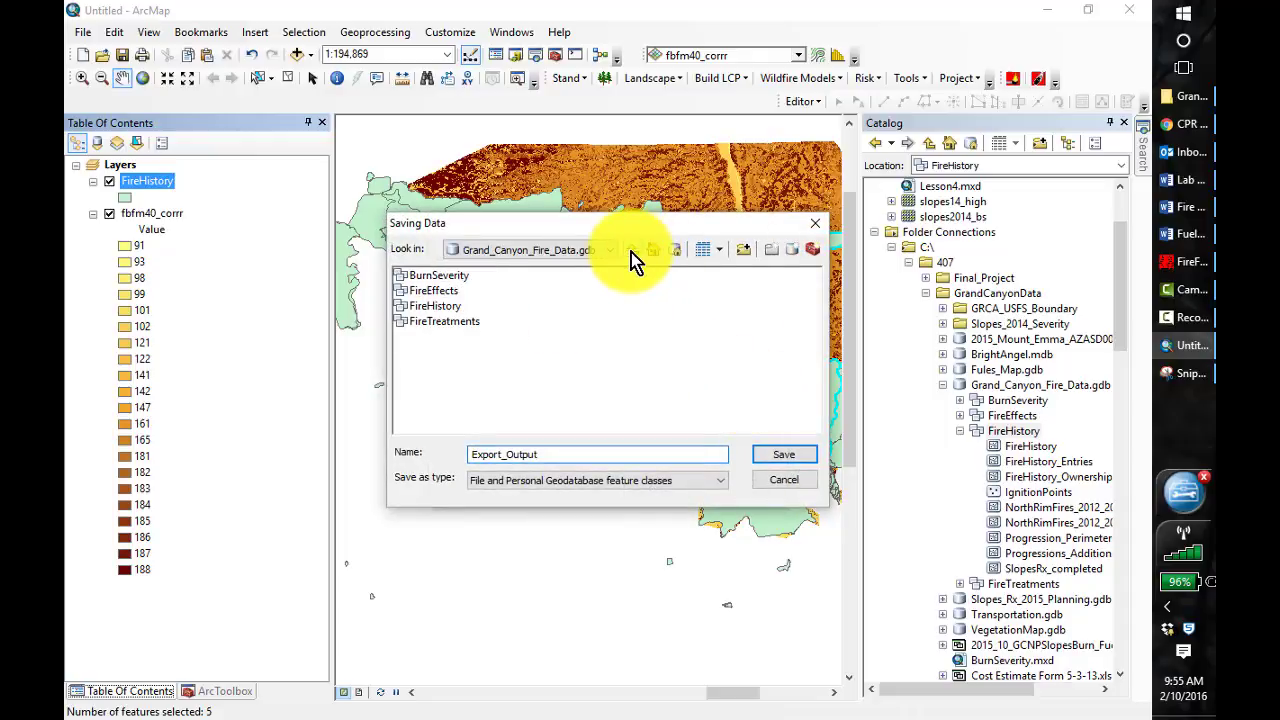
pyautogui.doubleClick(403, 306)
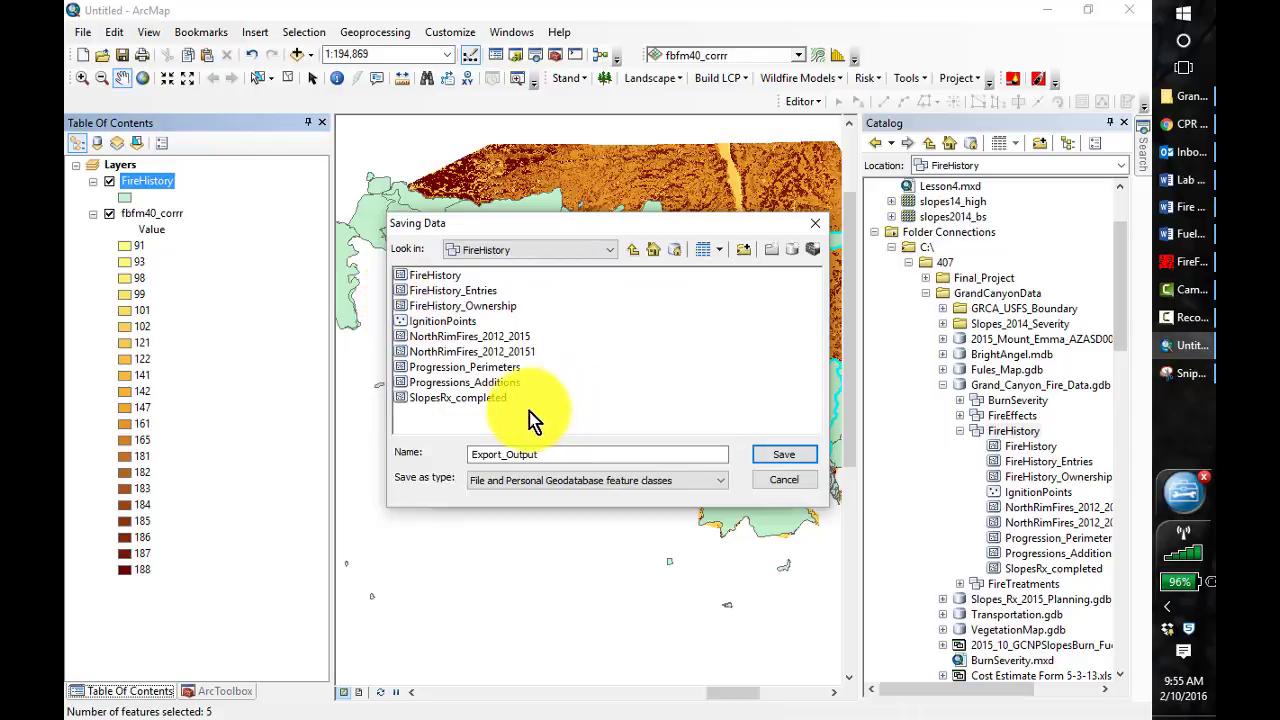
pyautogui.click(515, 352)
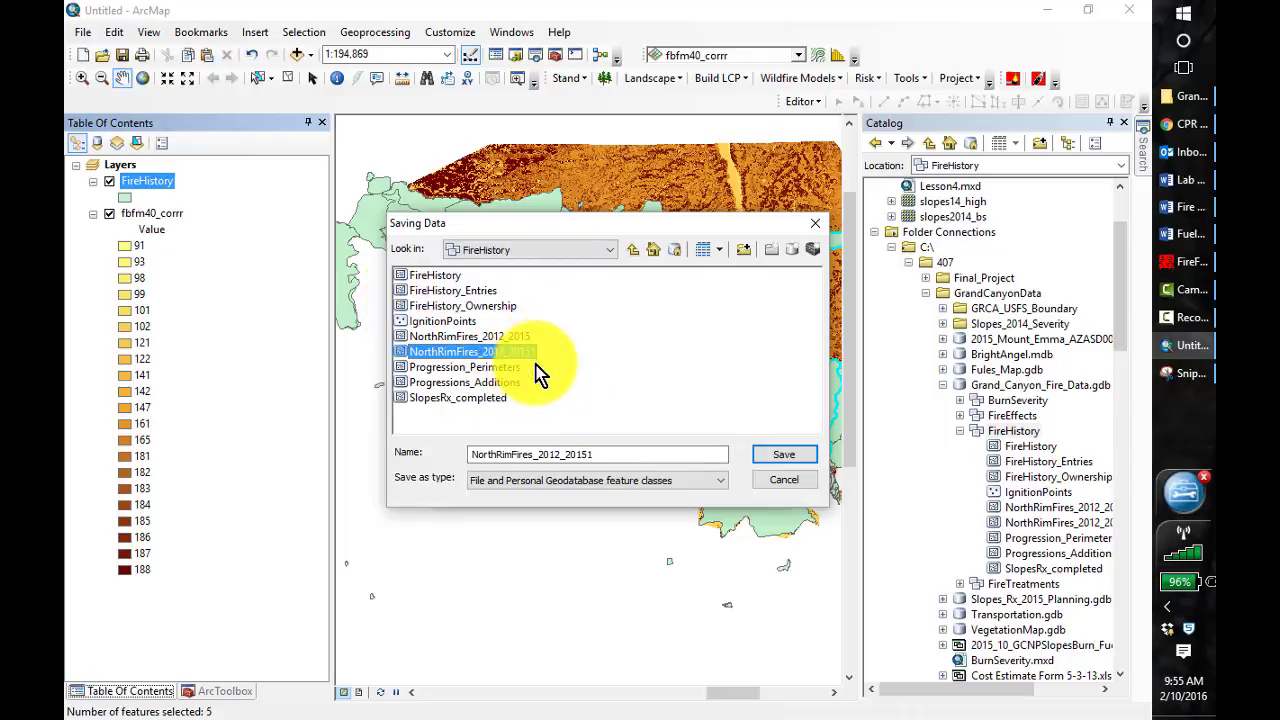
pyautogui.click(781, 456)
pyautogui.click(664, 440)
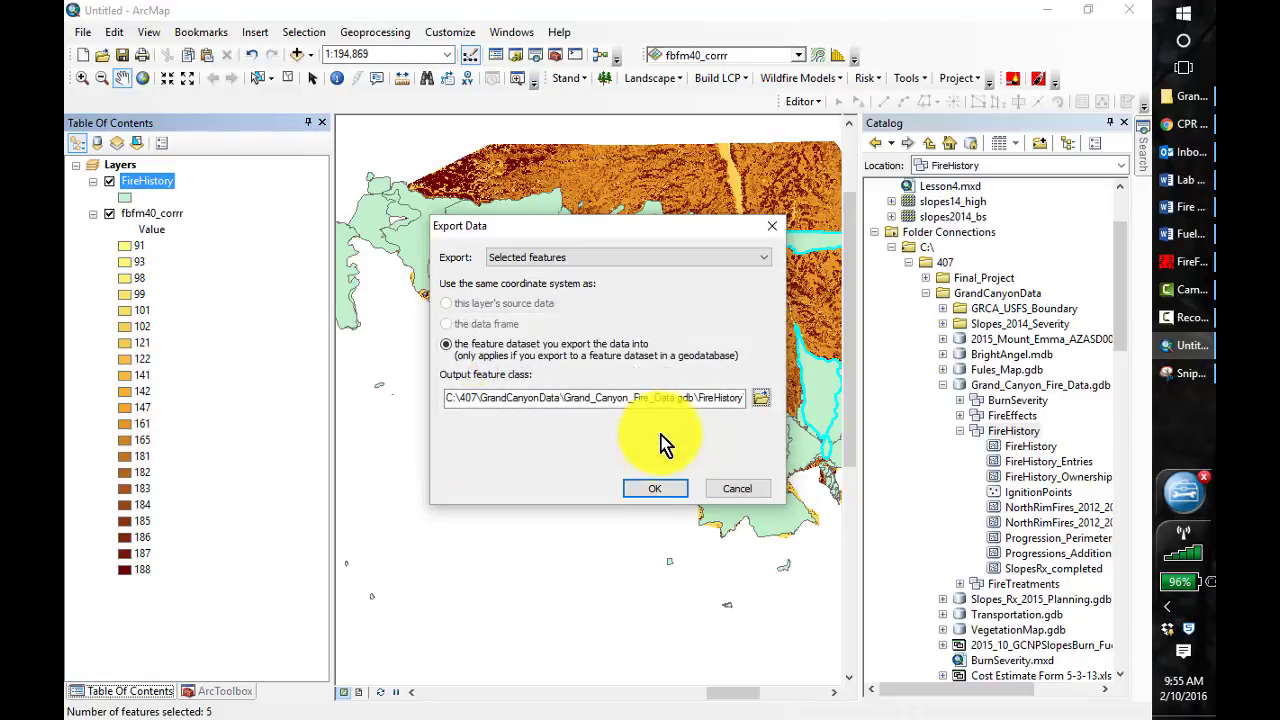
pyautogui.click(672, 492)
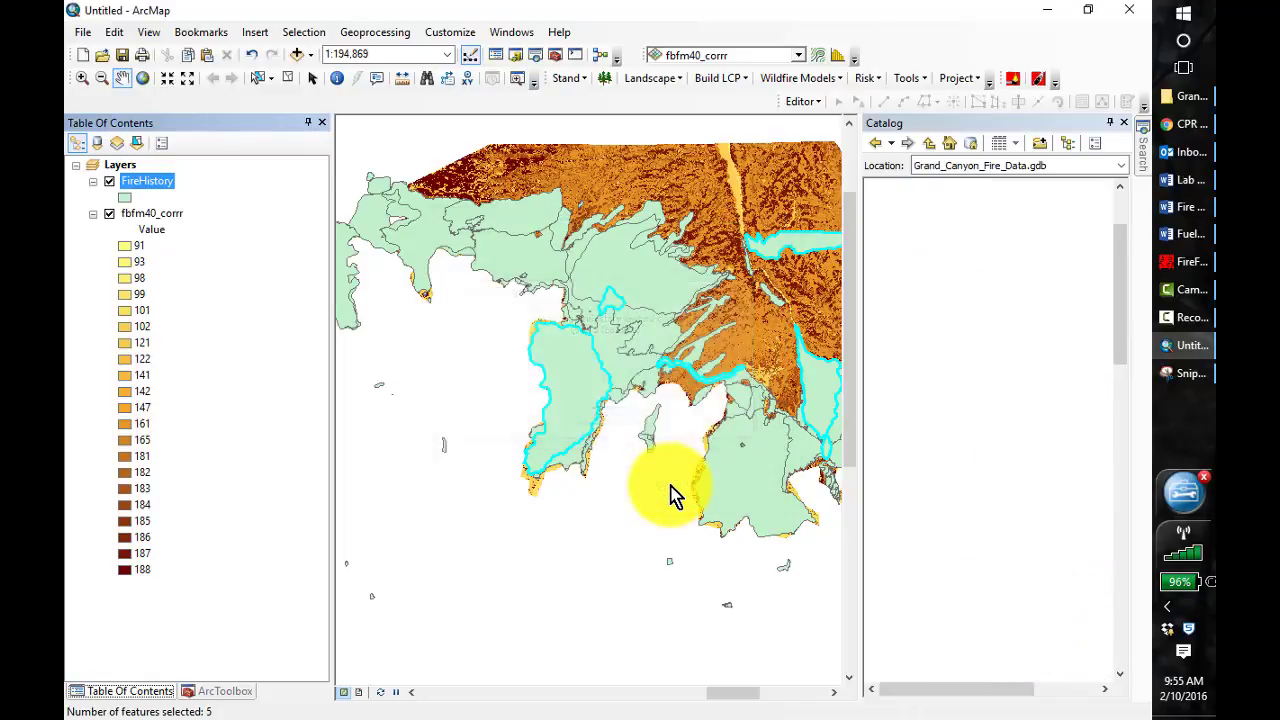
pyautogui.click(668, 434)
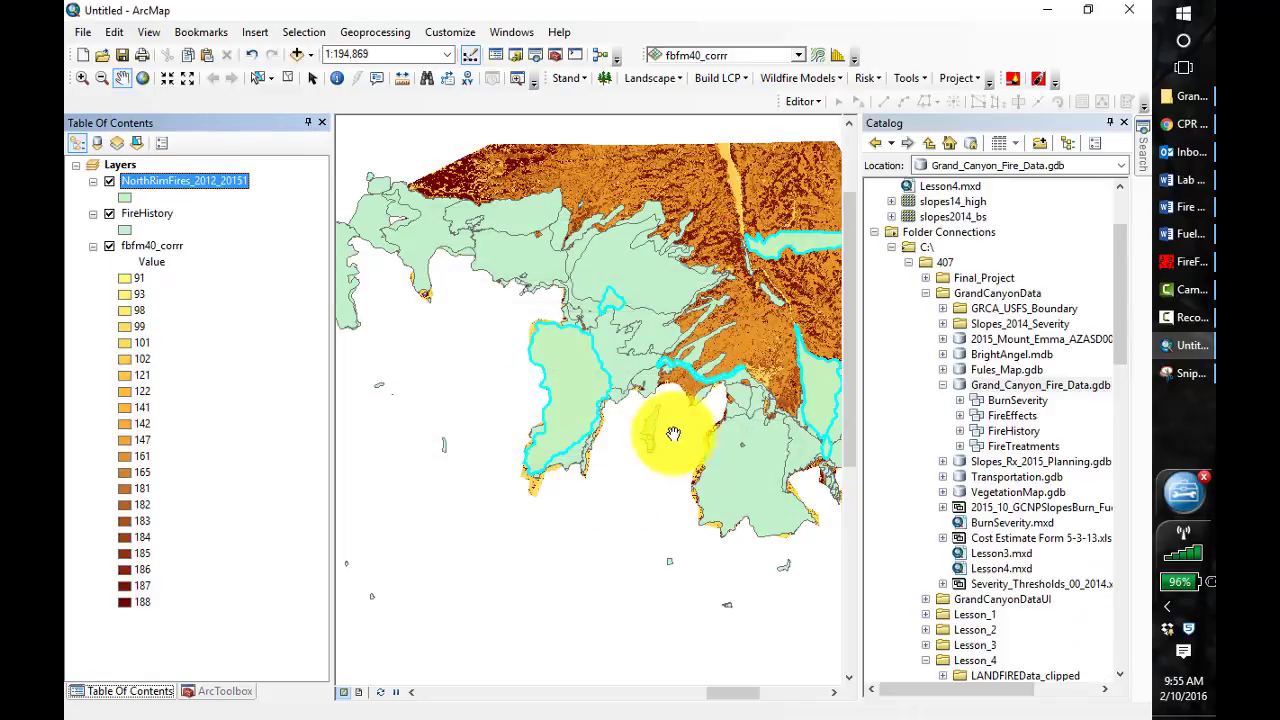
# Remove the FireHistory layer so only the exported fires lie over the fuel model raster
pyautogui.rightClick(141, 216)
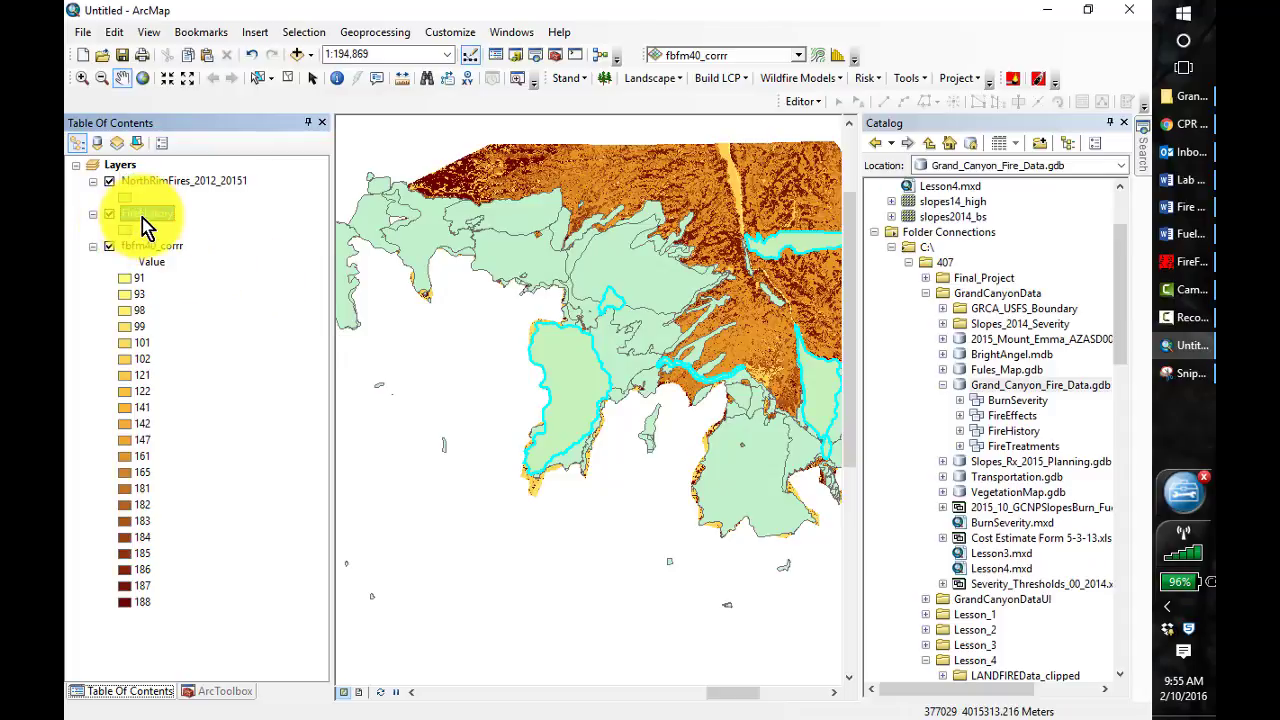
pyautogui.click(198, 249)
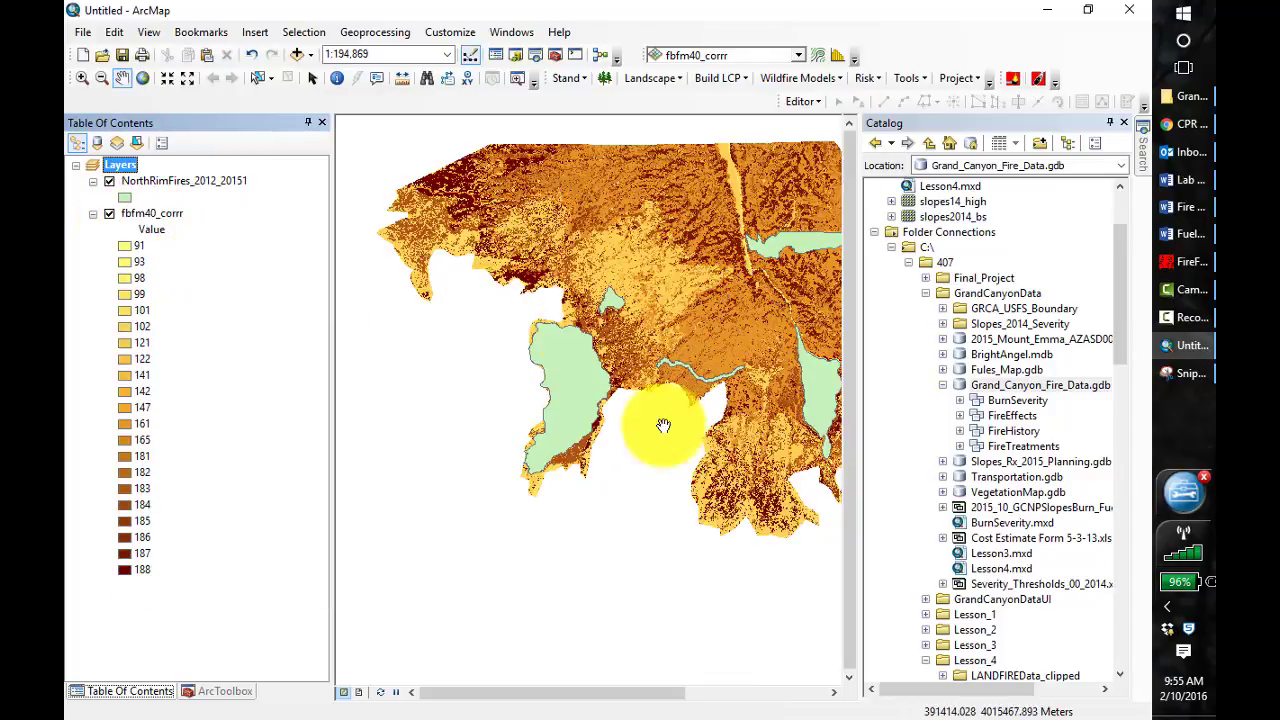
pyautogui.moveTo(629, 488); pyautogui.dragTo(500, 537)
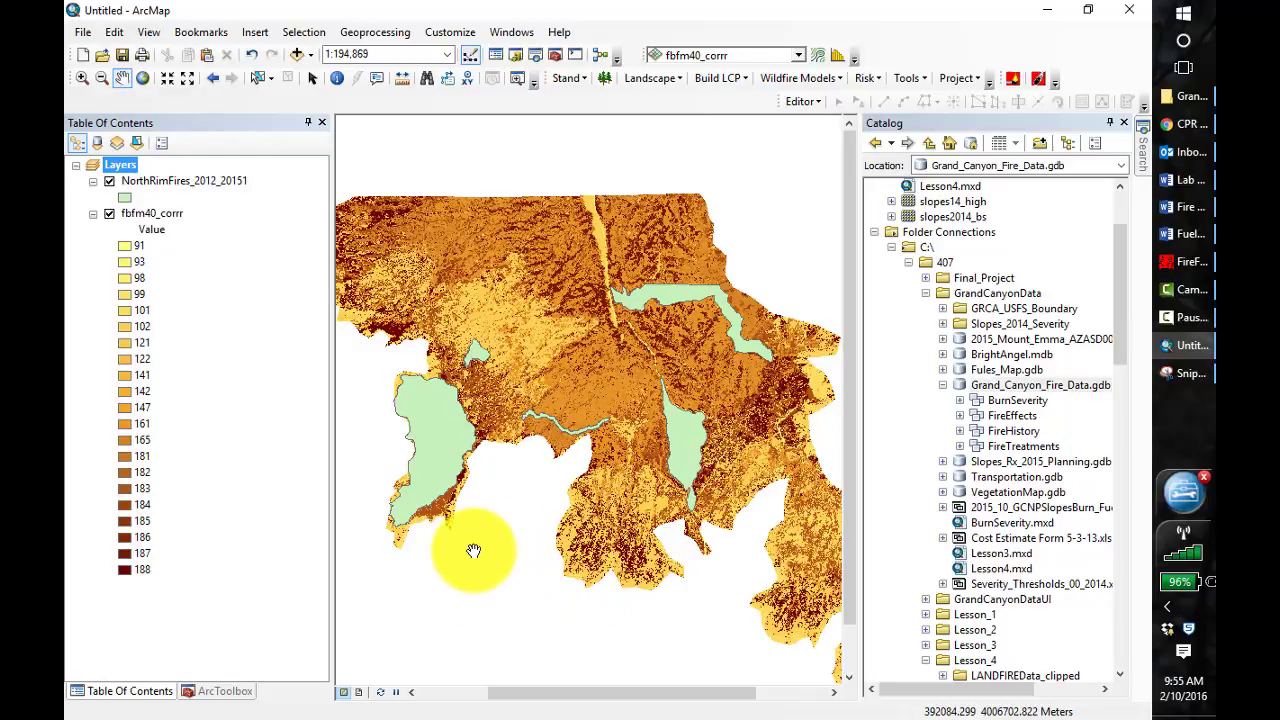
# Symbolize the NorthRimFires_2012_20151 polygons as Hollow with a black outline of width 2
pyautogui.click(125, 200)
pyautogui.click(578, 340)
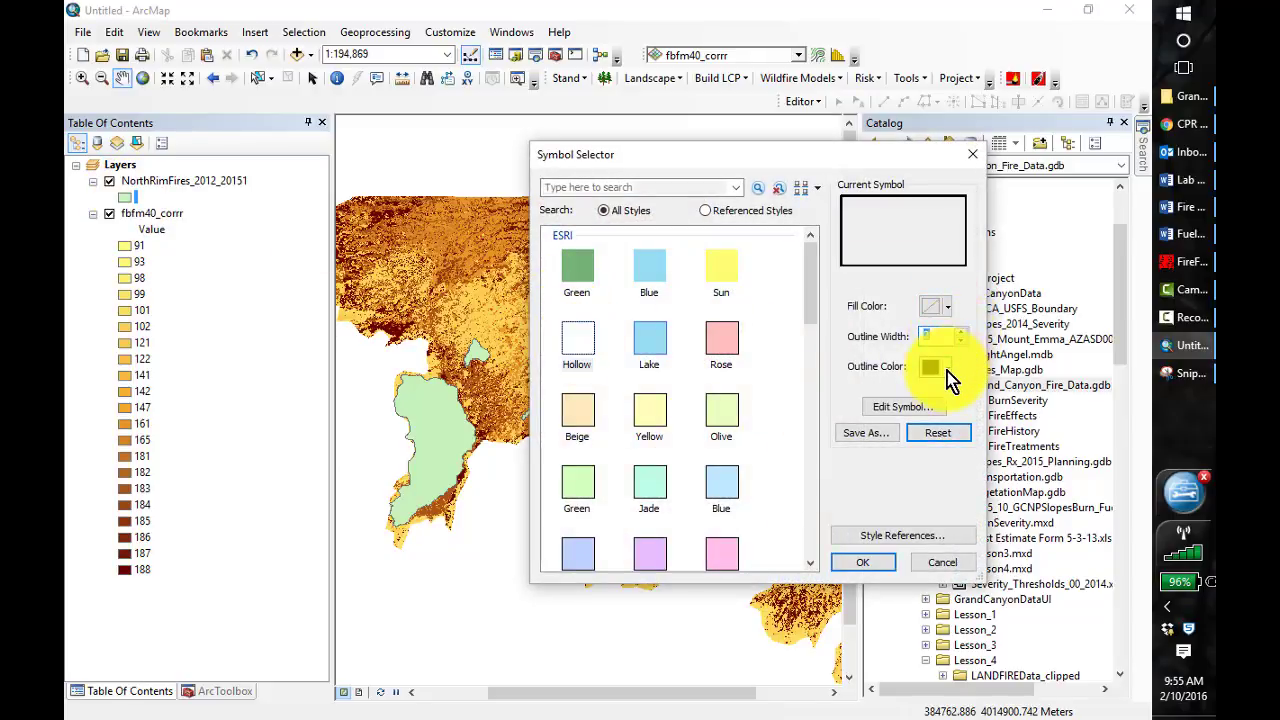
pyautogui.click(945, 368)
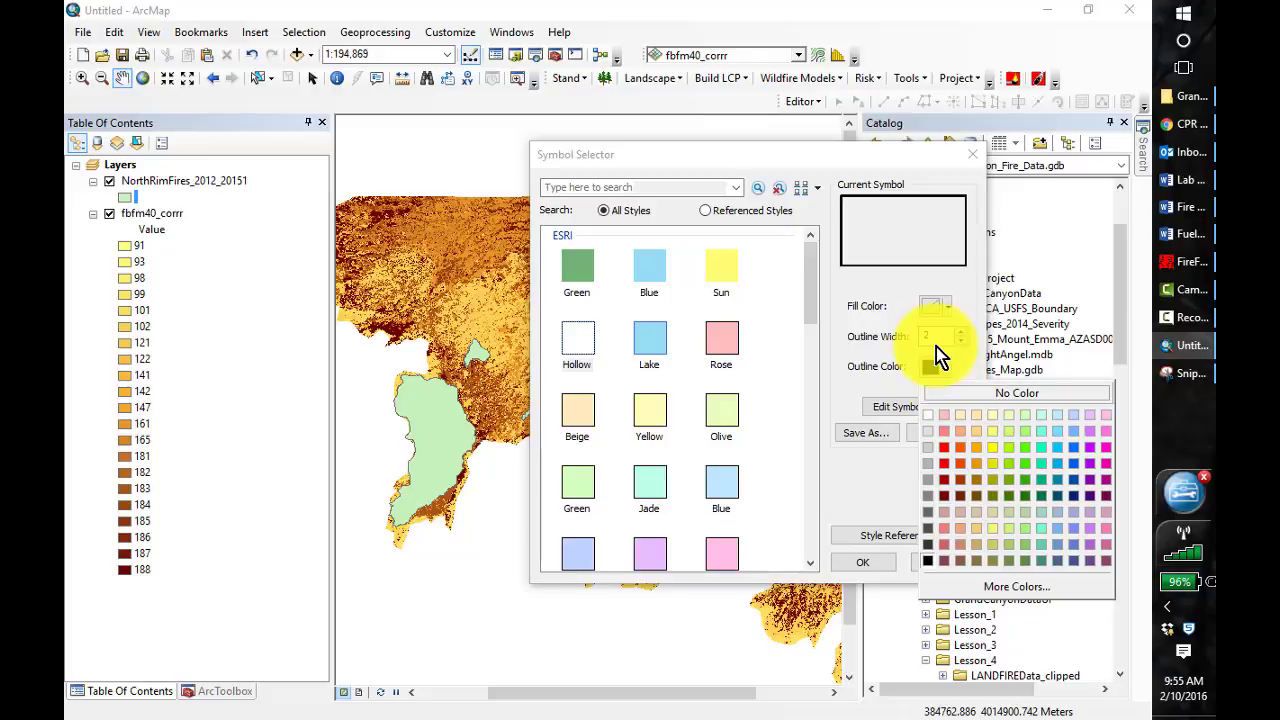
pyautogui.click(936, 365)
pyautogui.click(845, 557)
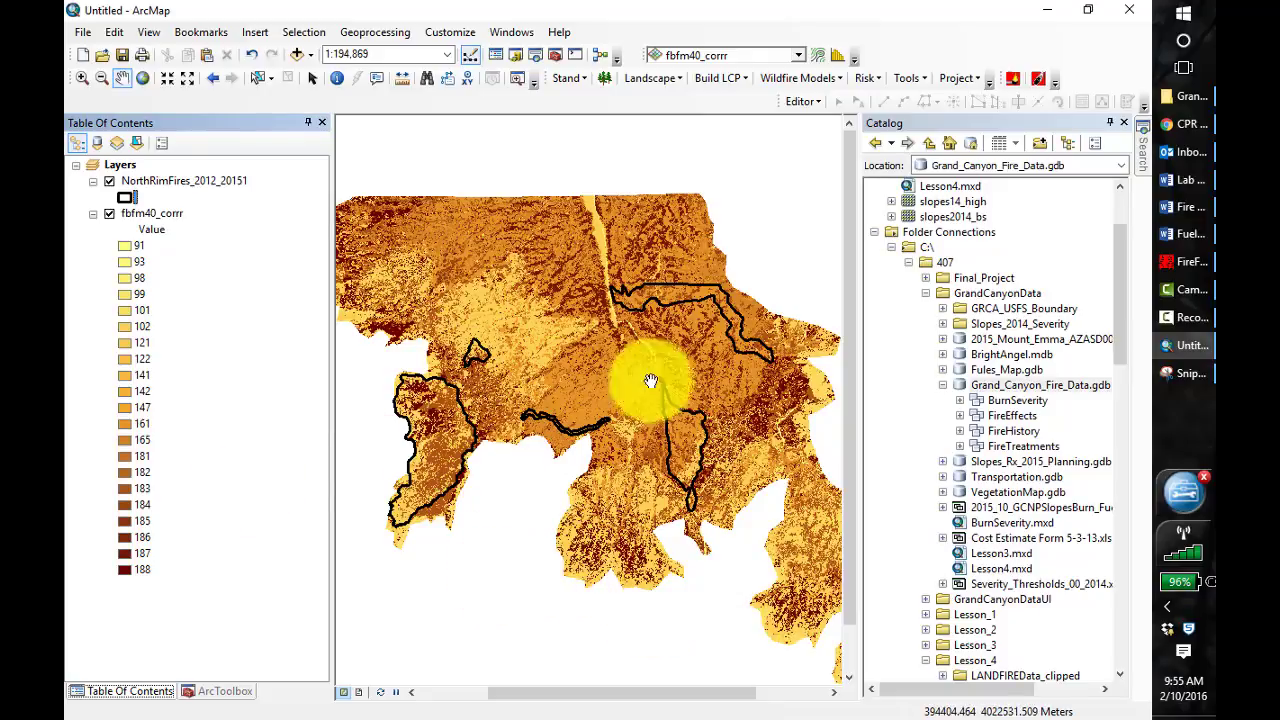
# Close the Catalog and capture the whole fuel model map with the fire outlines using the Snipping Tool
pyautogui.click(1125, 124)
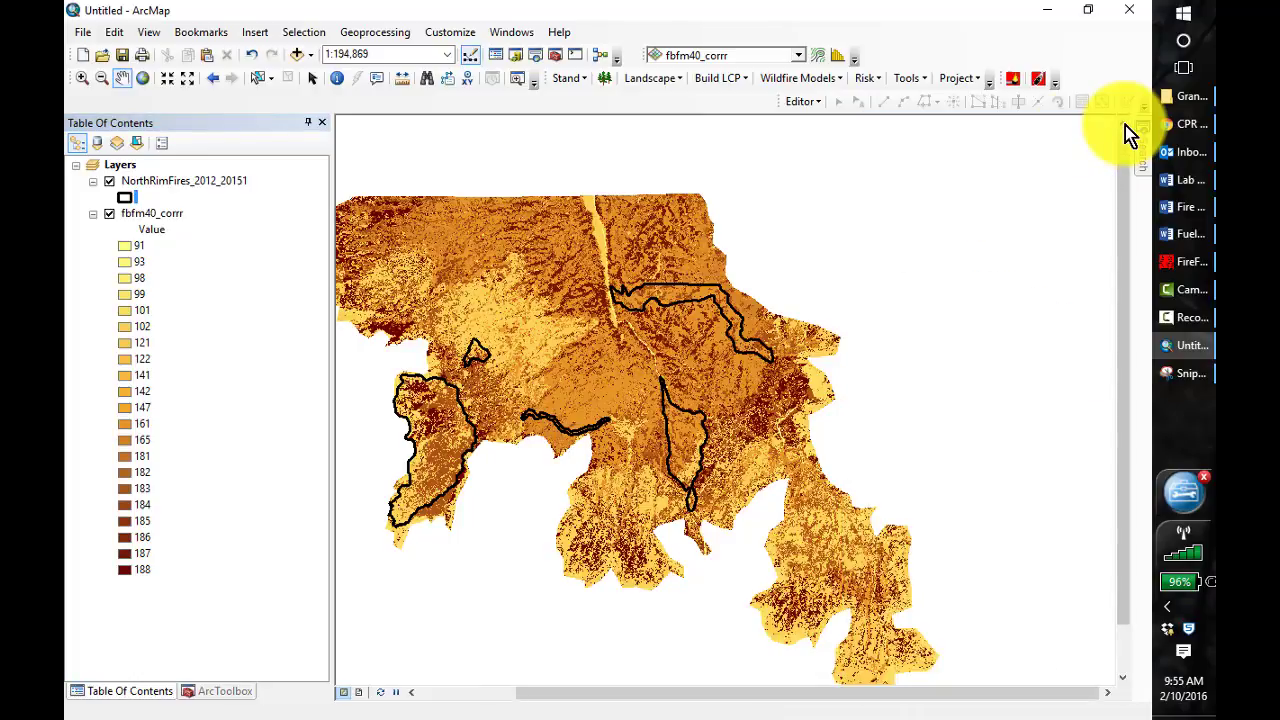
pyautogui.moveTo(532, 528); pyautogui.dragTo(640, 509)
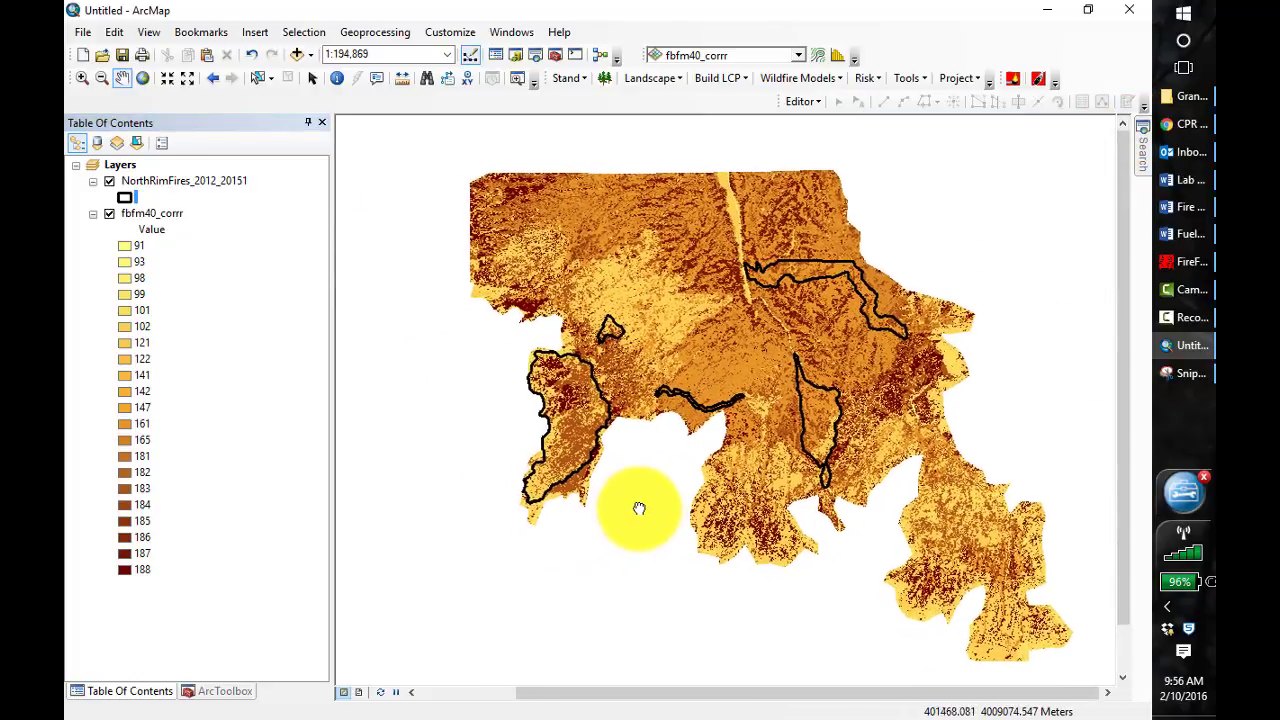
pyautogui.click(1194, 384)
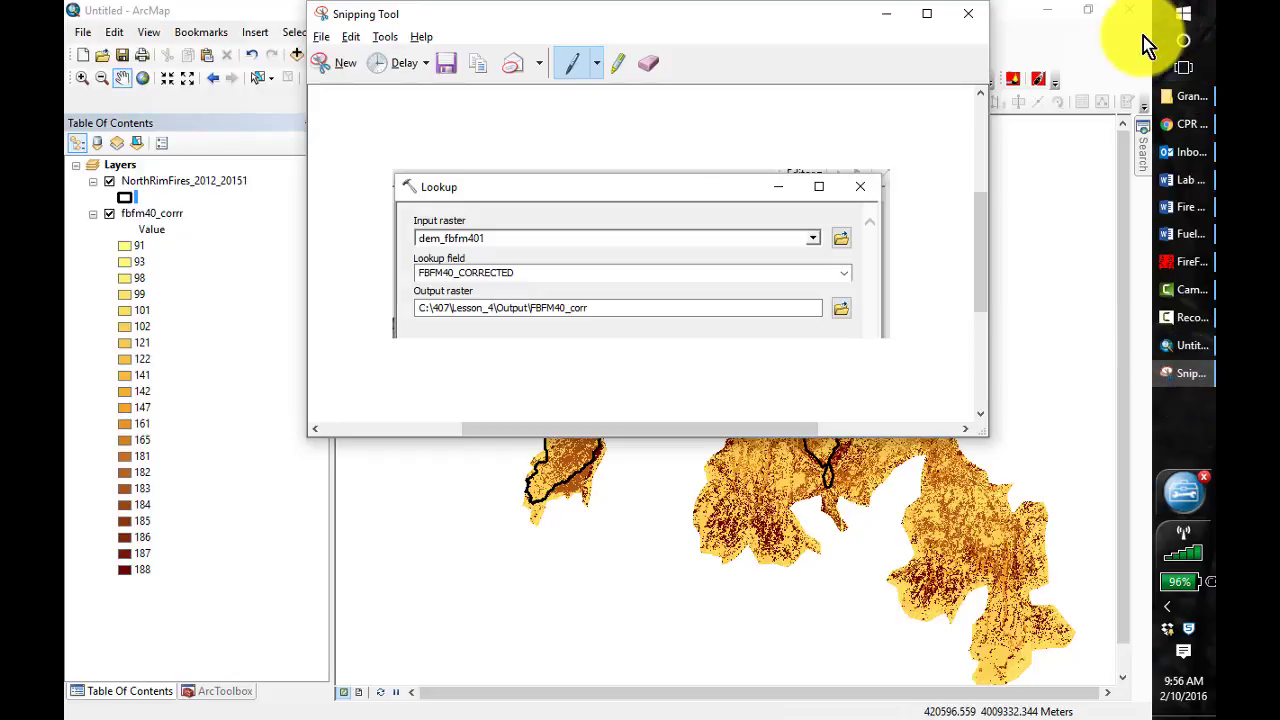
pyautogui.click(338, 64)
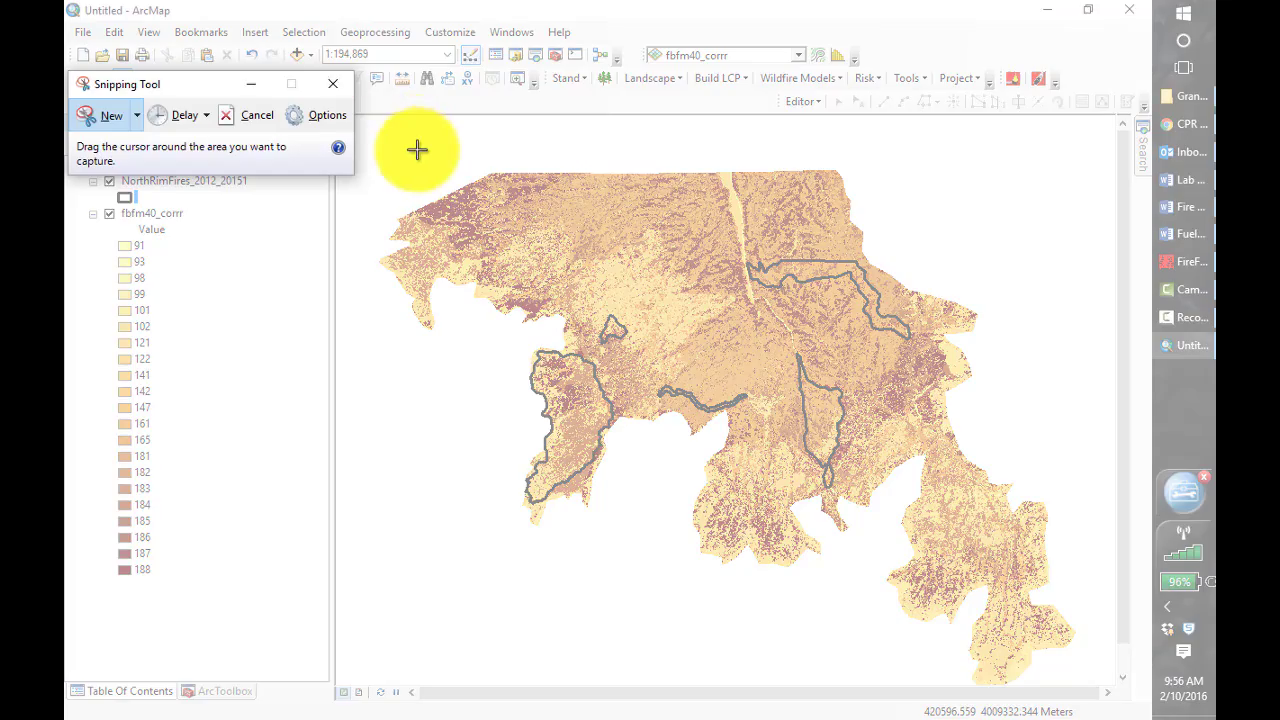
pyautogui.moveTo(365, 130); pyautogui.dragTo(1099, 685)
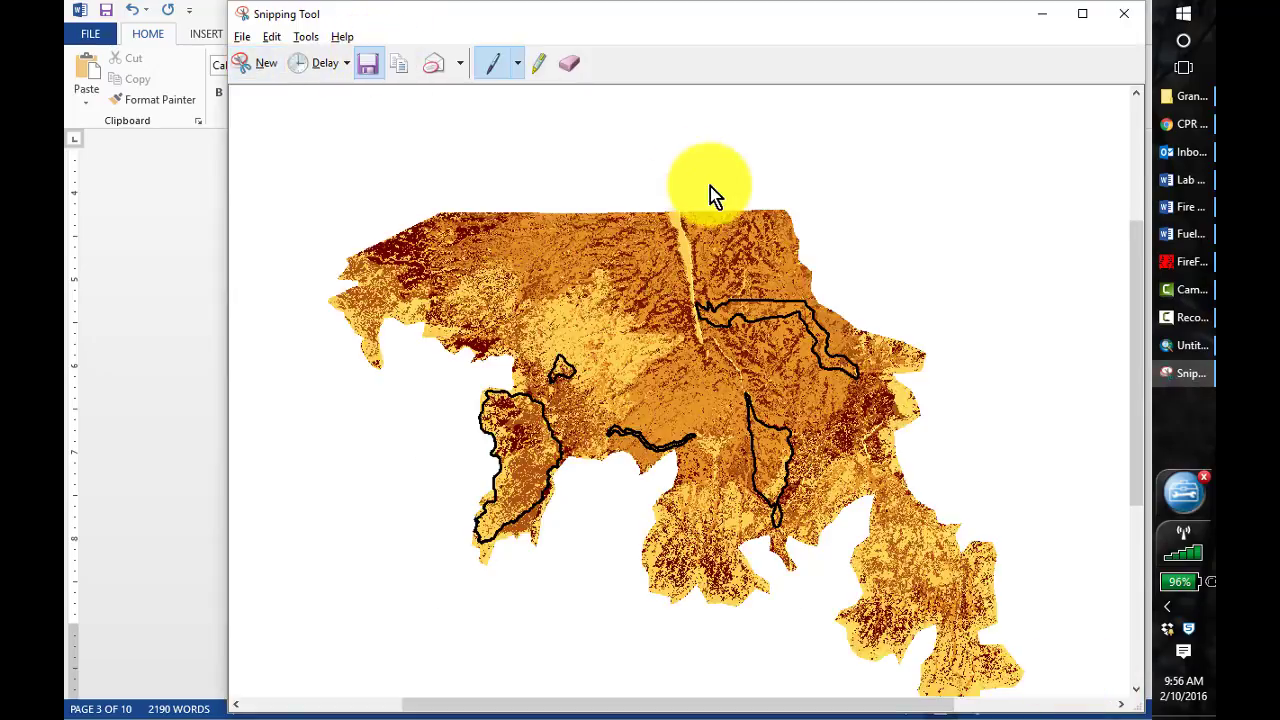
pyautogui.hotkey('ctrl', 's')
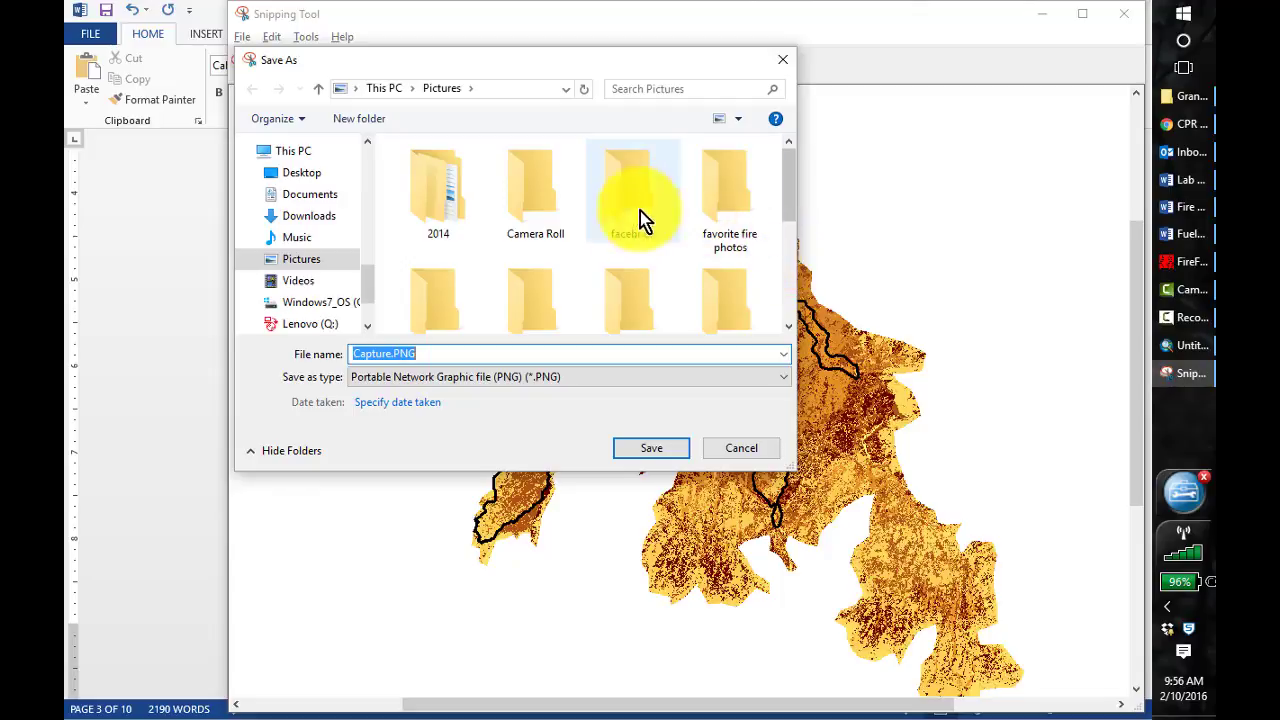
pyautogui.click(782, 379)
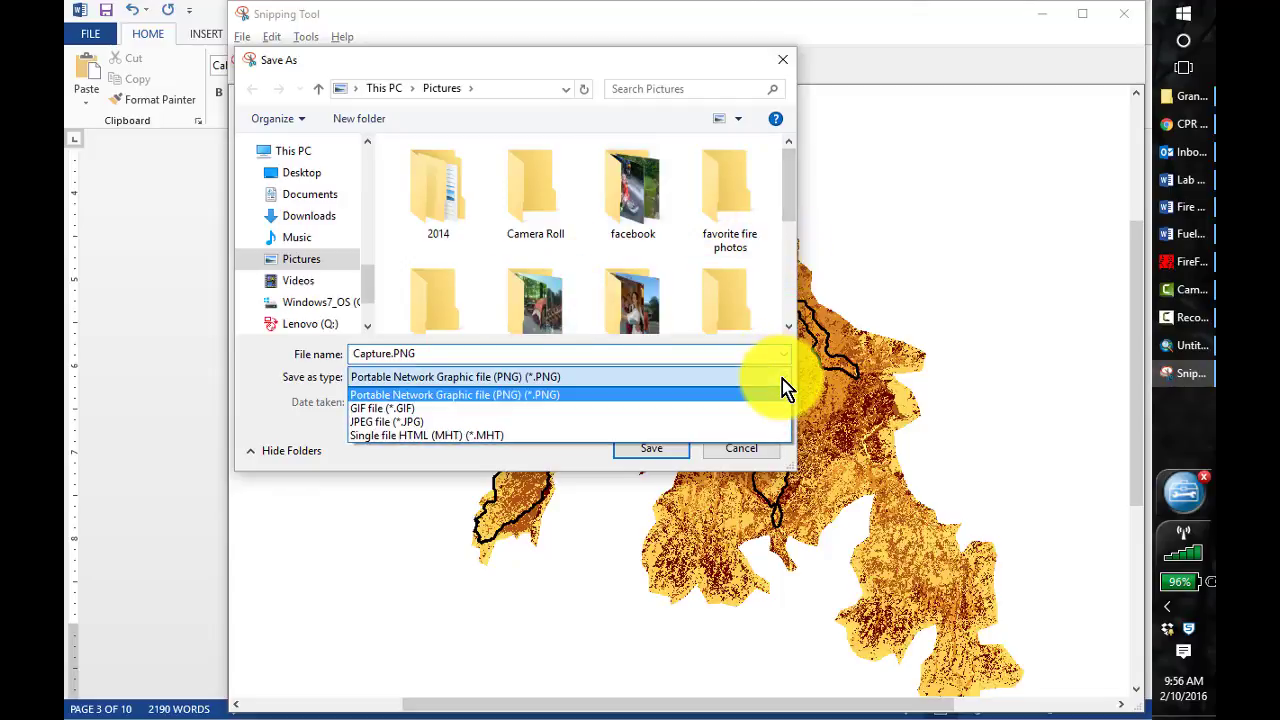
pyautogui.click(782, 379)
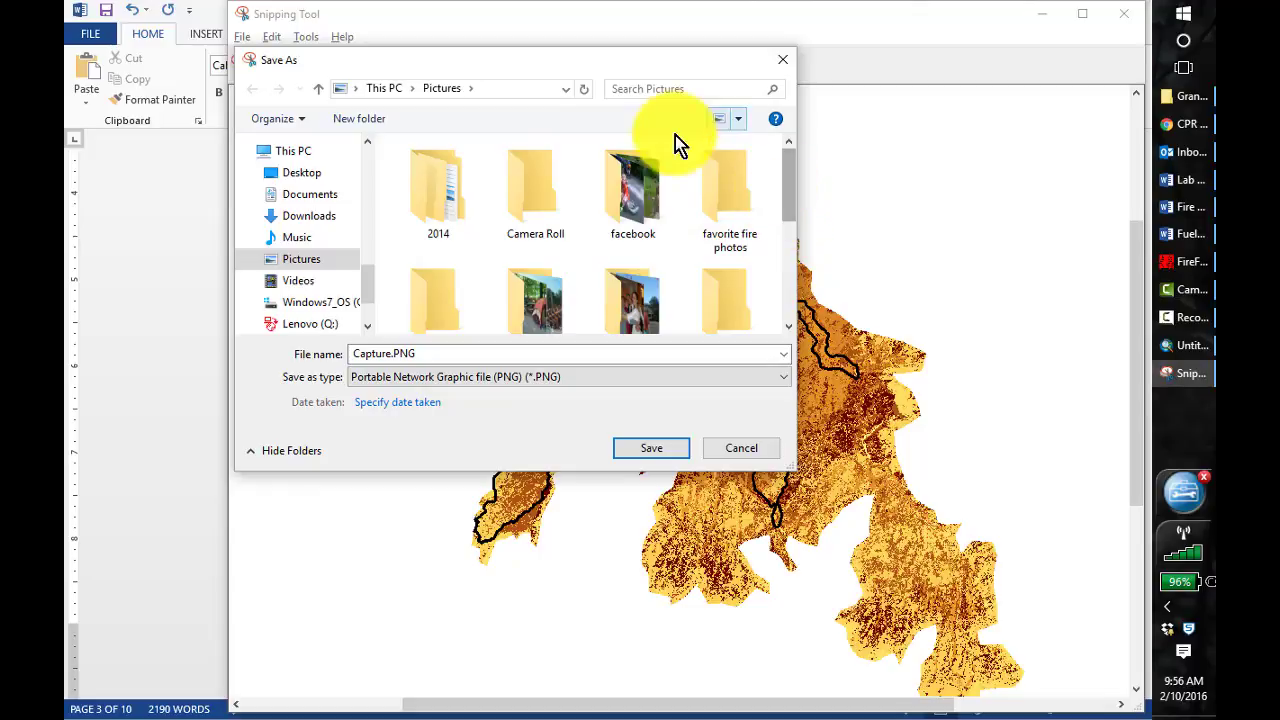
pyautogui.click(785, 66)
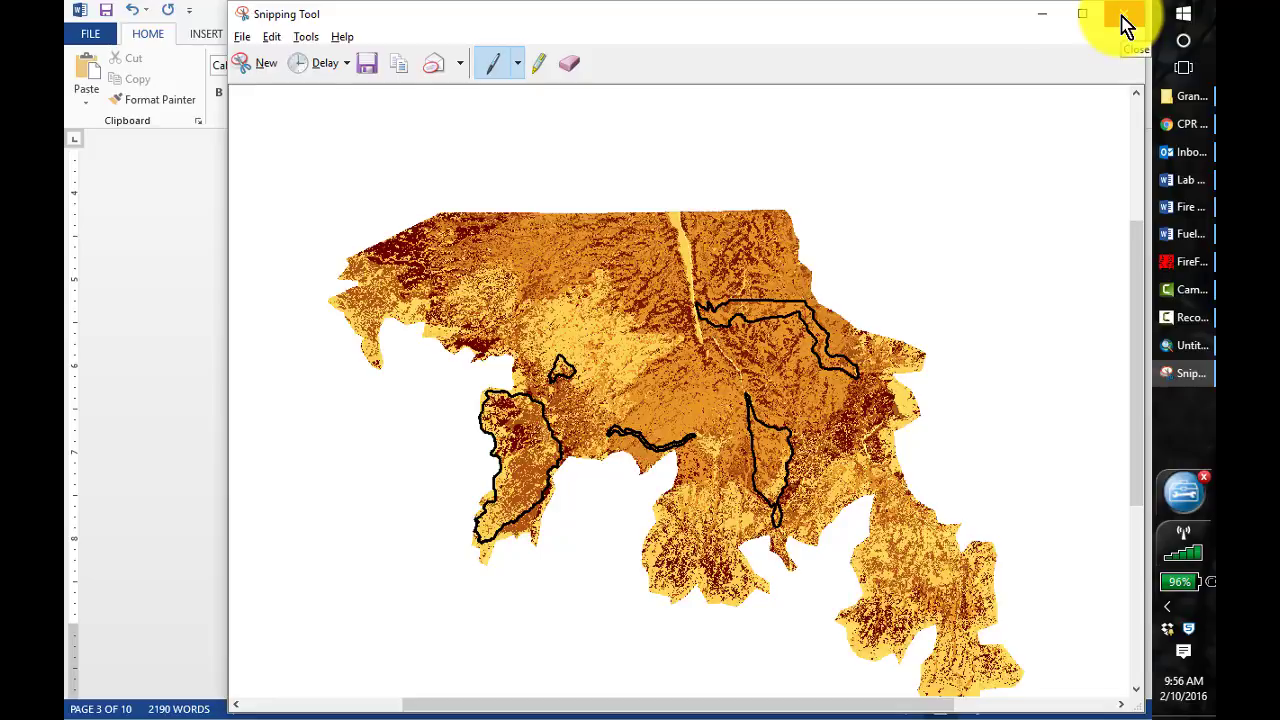
pyautogui.click(1040, 18)
pyautogui.click(1192, 348)
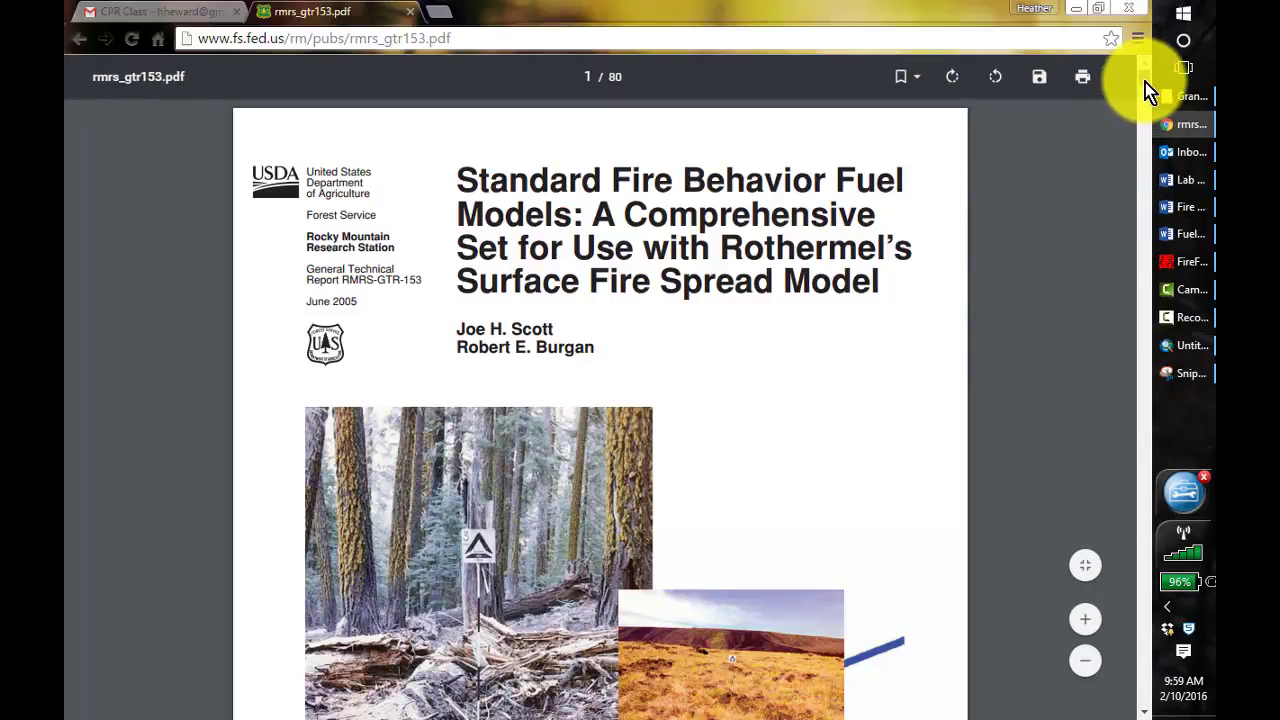
# Examine the fuel model descriptions in rmrs_gtr153.pdf, from the grass models to TU5 (165) and TL1 (181), including their spread rate and flame length charts
pyautogui.moveTo(1145, 82); pyautogui.dragTo(1151, 337)
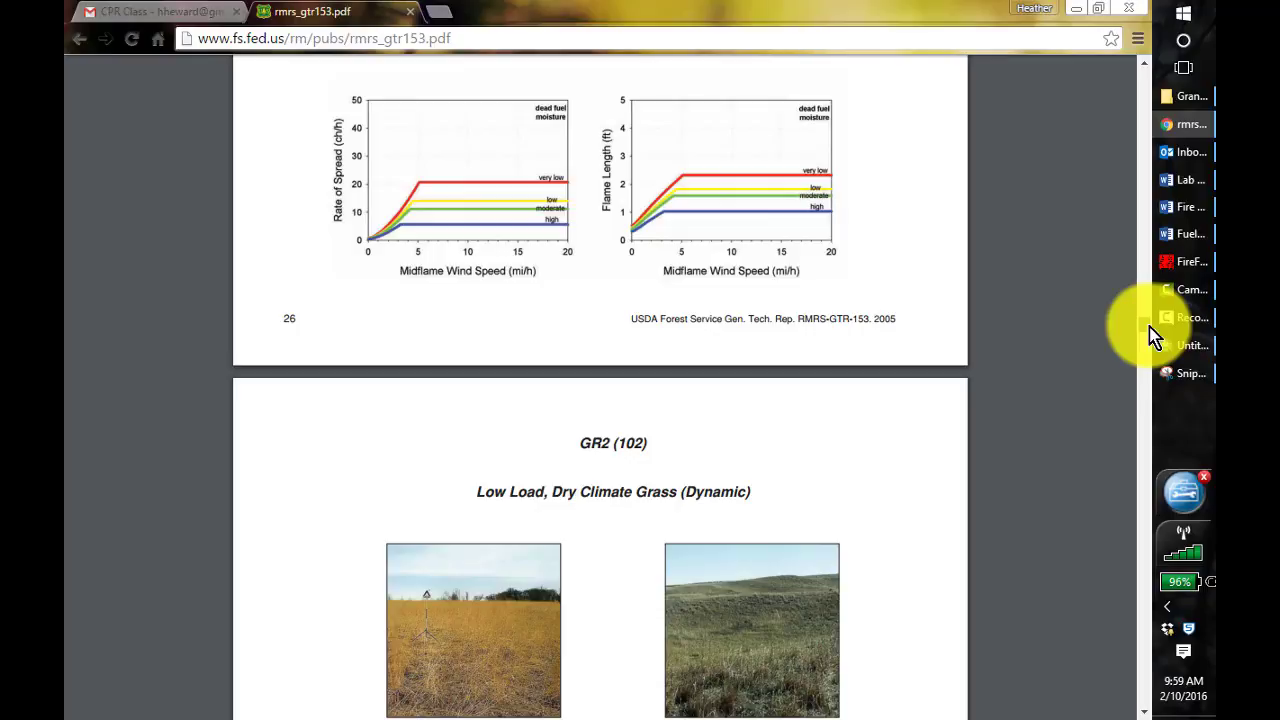
pyautogui.moveTo(1151, 337); pyautogui.dragTo(1160, 549)
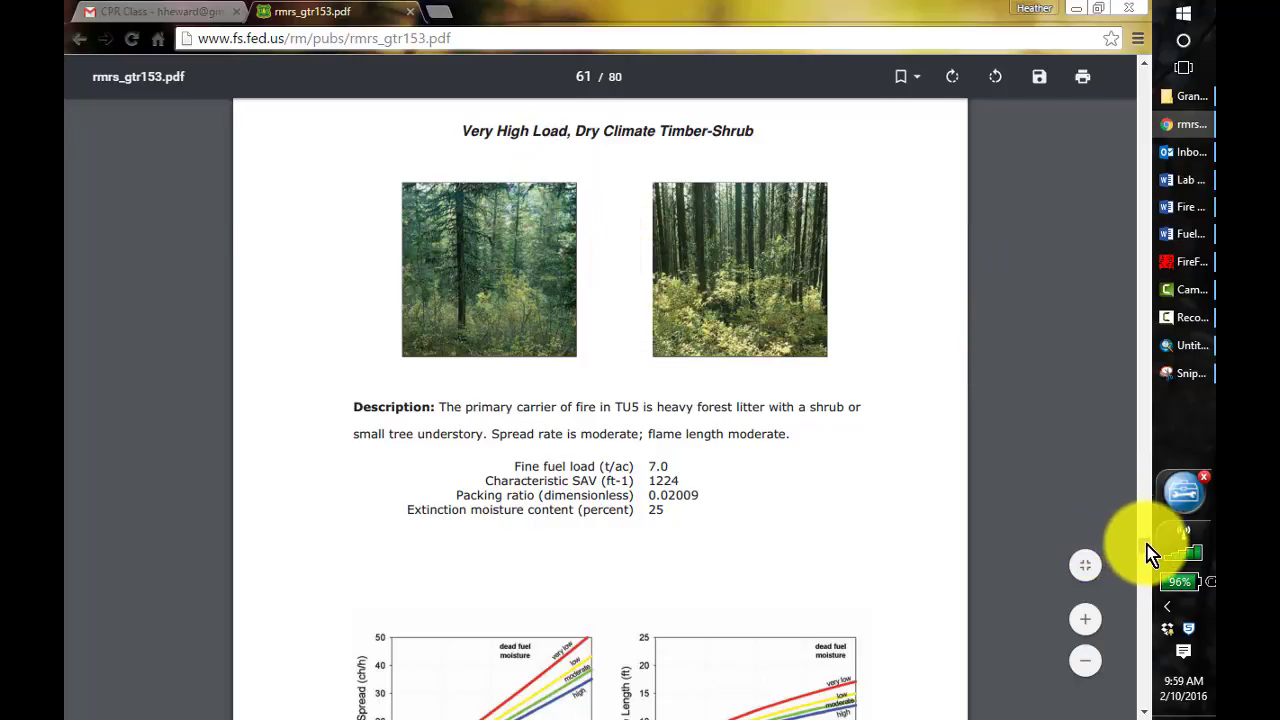
pyautogui.scroll(2, 1148, 550)
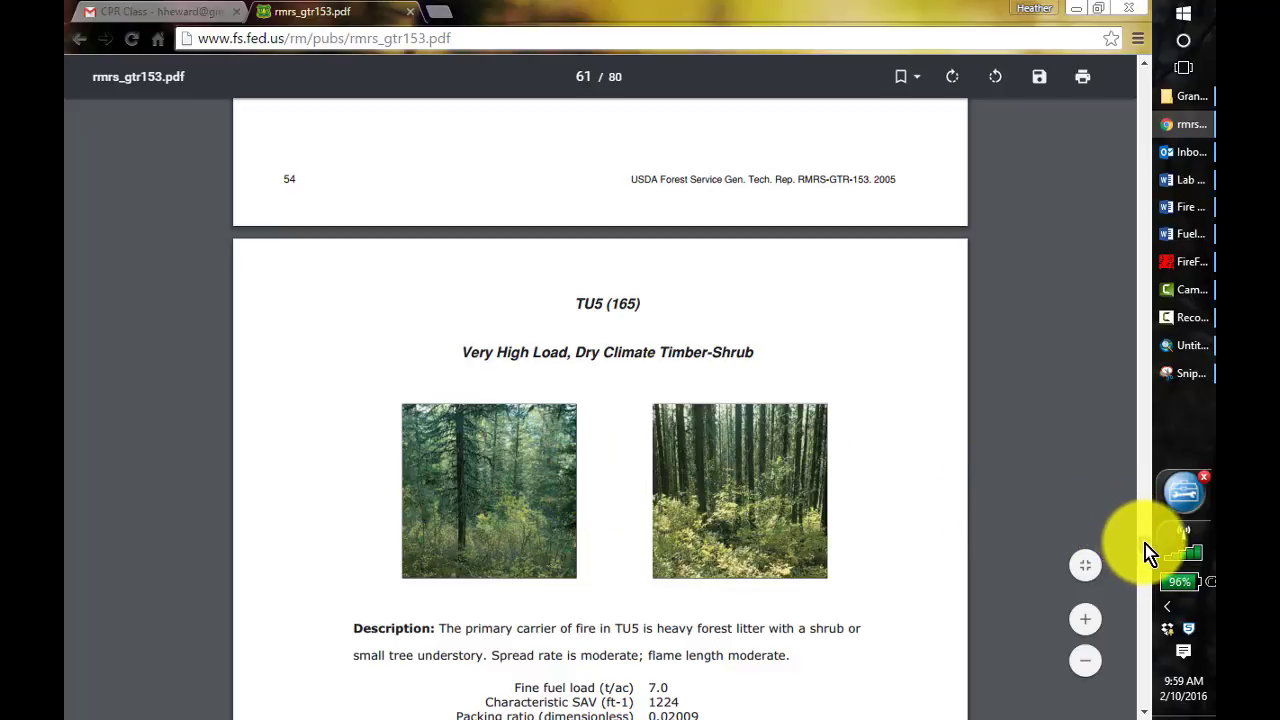
pyautogui.scroll(-7, 1145, 544)
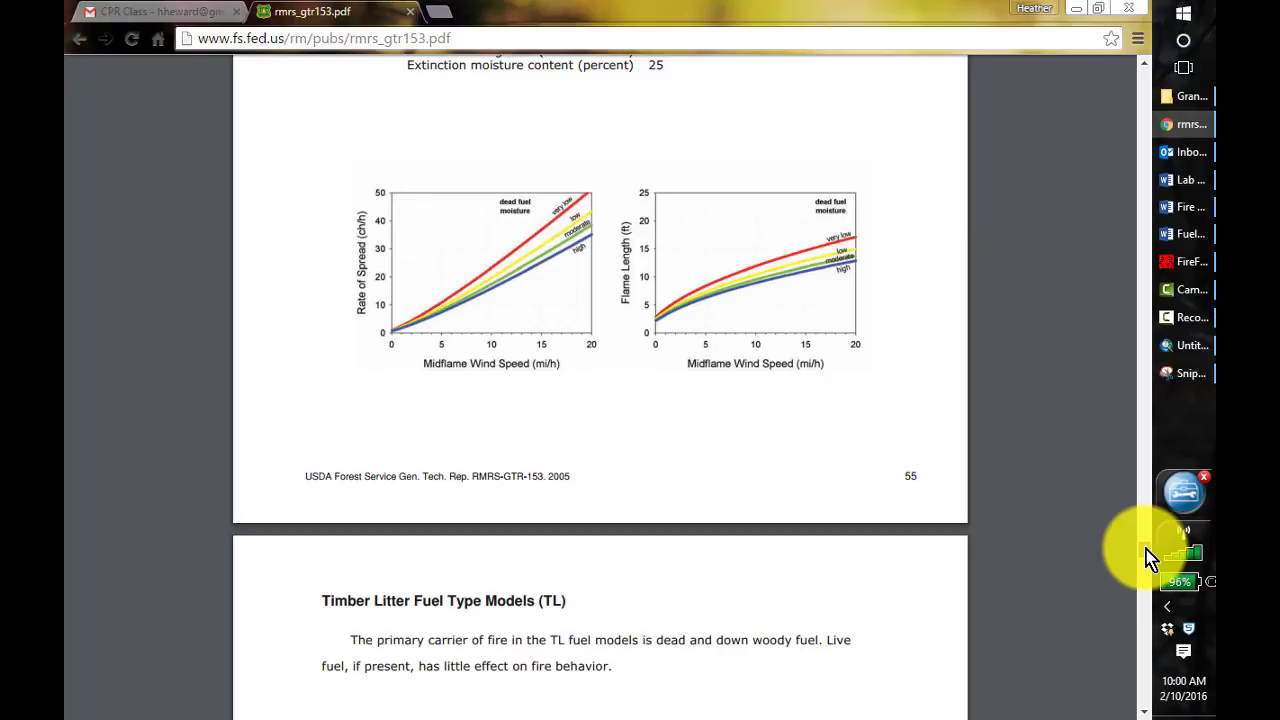
pyautogui.scroll(2, 1145, 556)
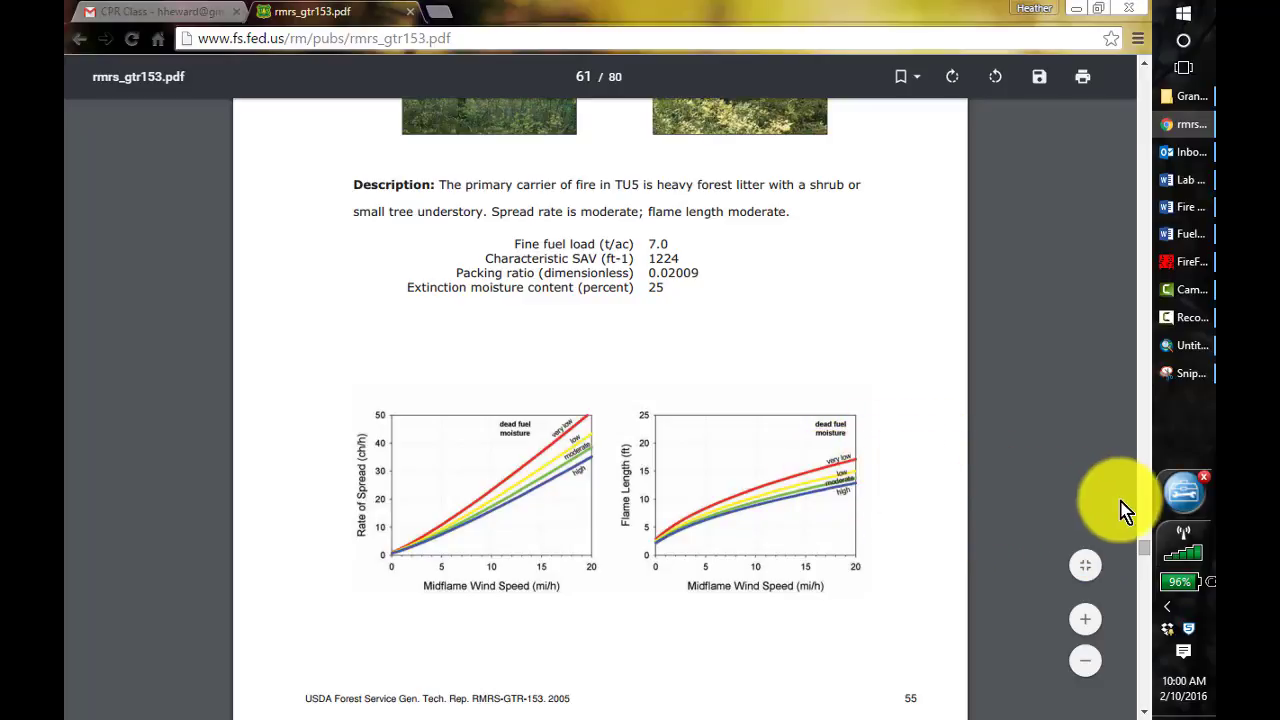
pyautogui.moveTo(1148, 560); pyautogui.dragTo(1146, 566)
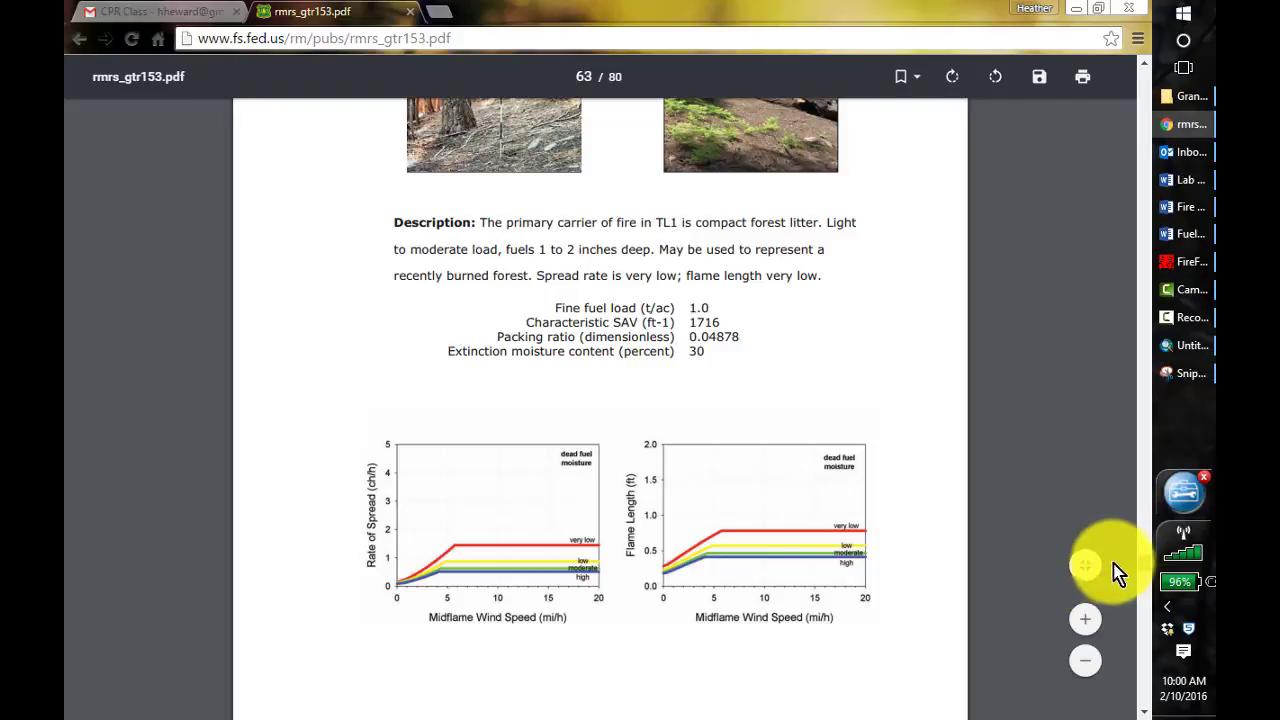
pyautogui.scroll(4, 1145, 563)
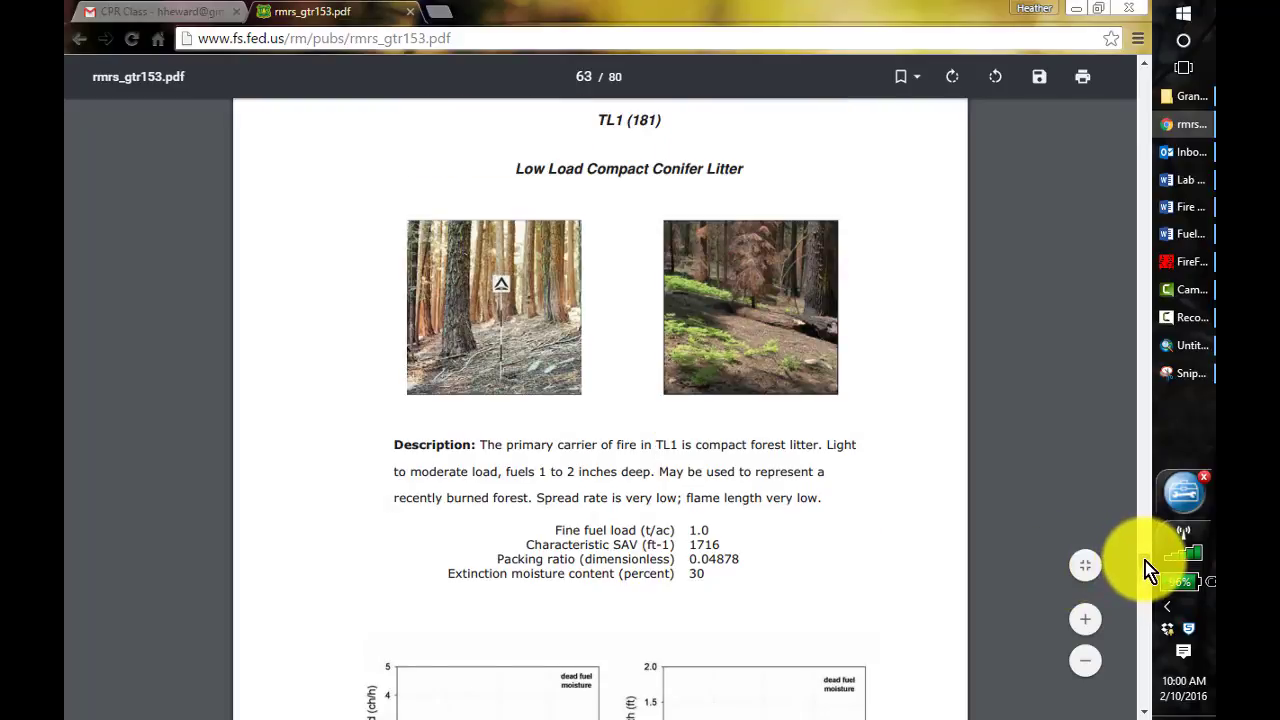
pyautogui.scroll(10, 1145, 559)
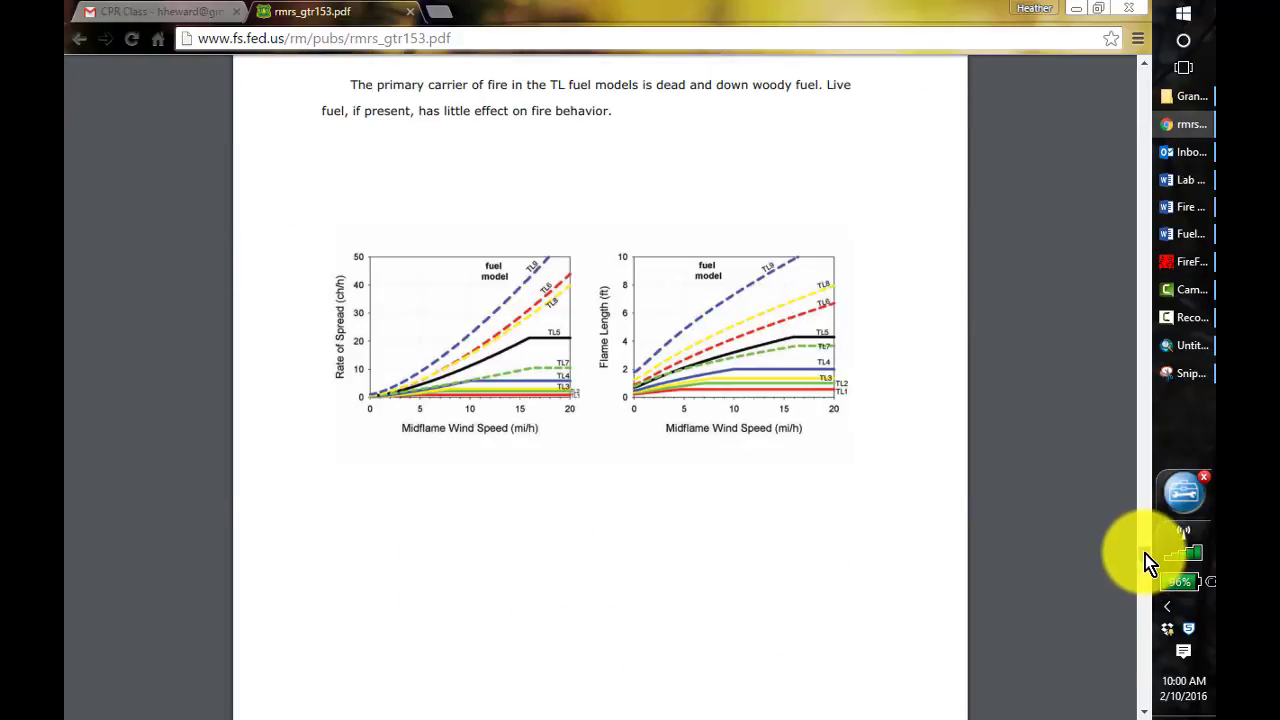
# Review the charts and descriptions of the timber-understory fuel models TU5 (165) and TU4 (164) in rmrs_gtr153.pdf
pyautogui.moveTo(1144, 551); pyautogui.dragTo(1142, 546)
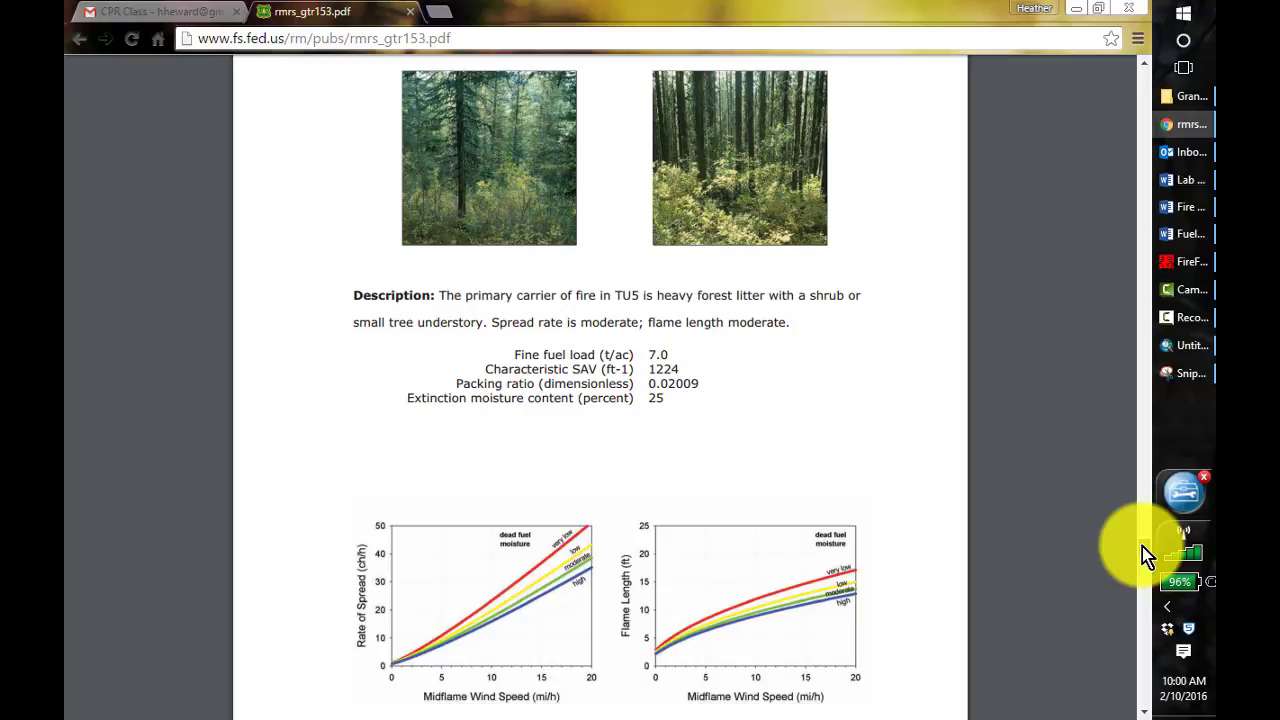
pyautogui.moveTo(1142, 546); pyautogui.dragTo(1142, 544)
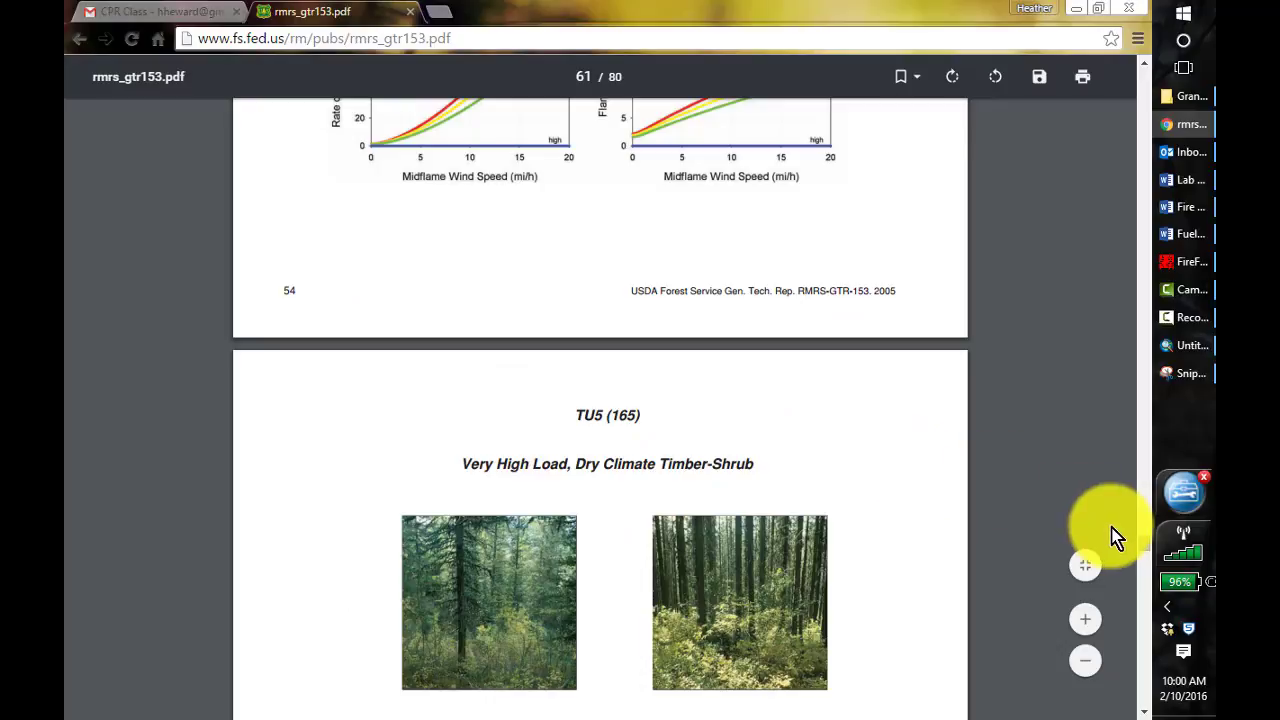
pyautogui.scroll(2, 1017, 438)
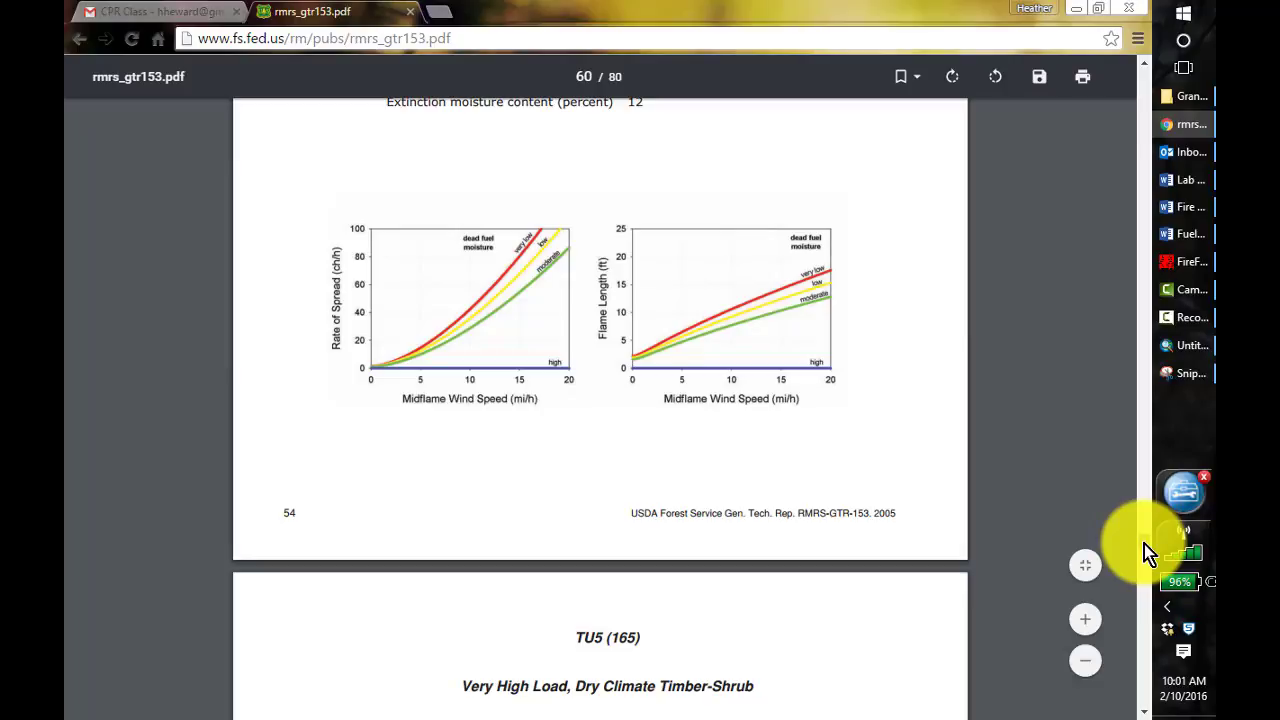
pyautogui.scroll(4, 1144, 544)
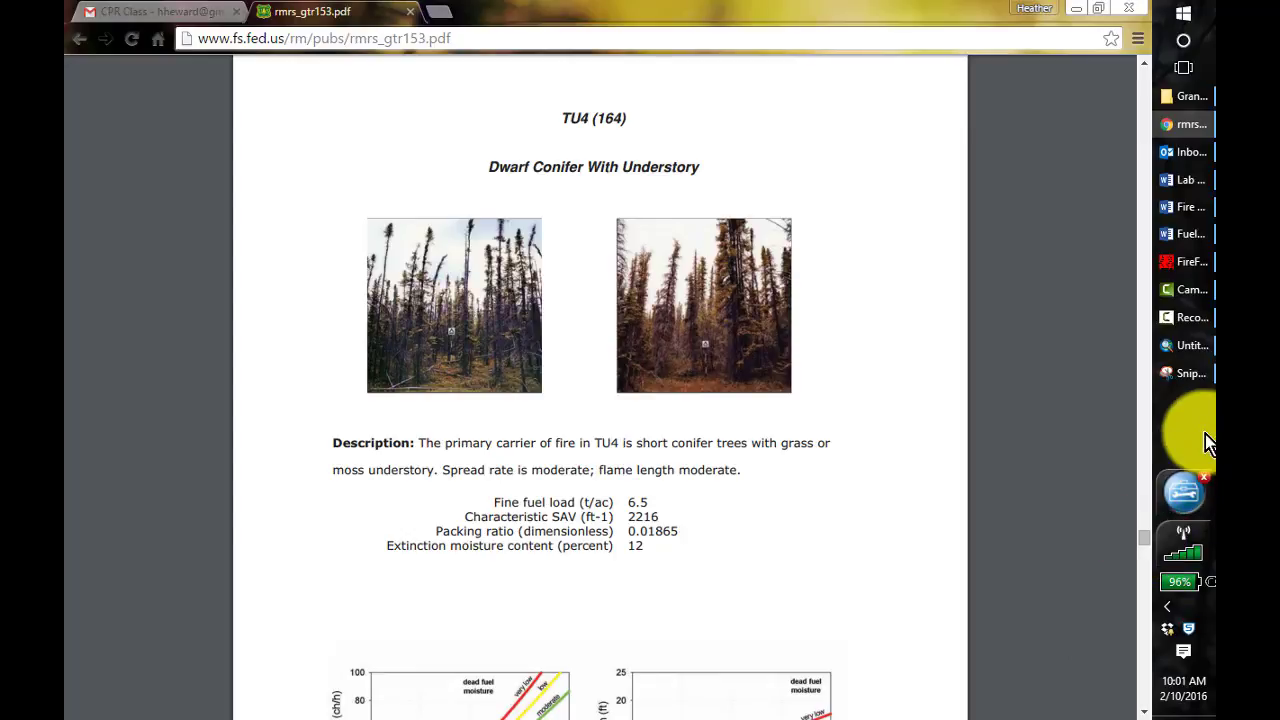
# Check the Convert Polygon to Raster instructions in the Lab 4 Fuel Treatment Planning Word document, and return to ArcMap
pyautogui.click(1168, 350)
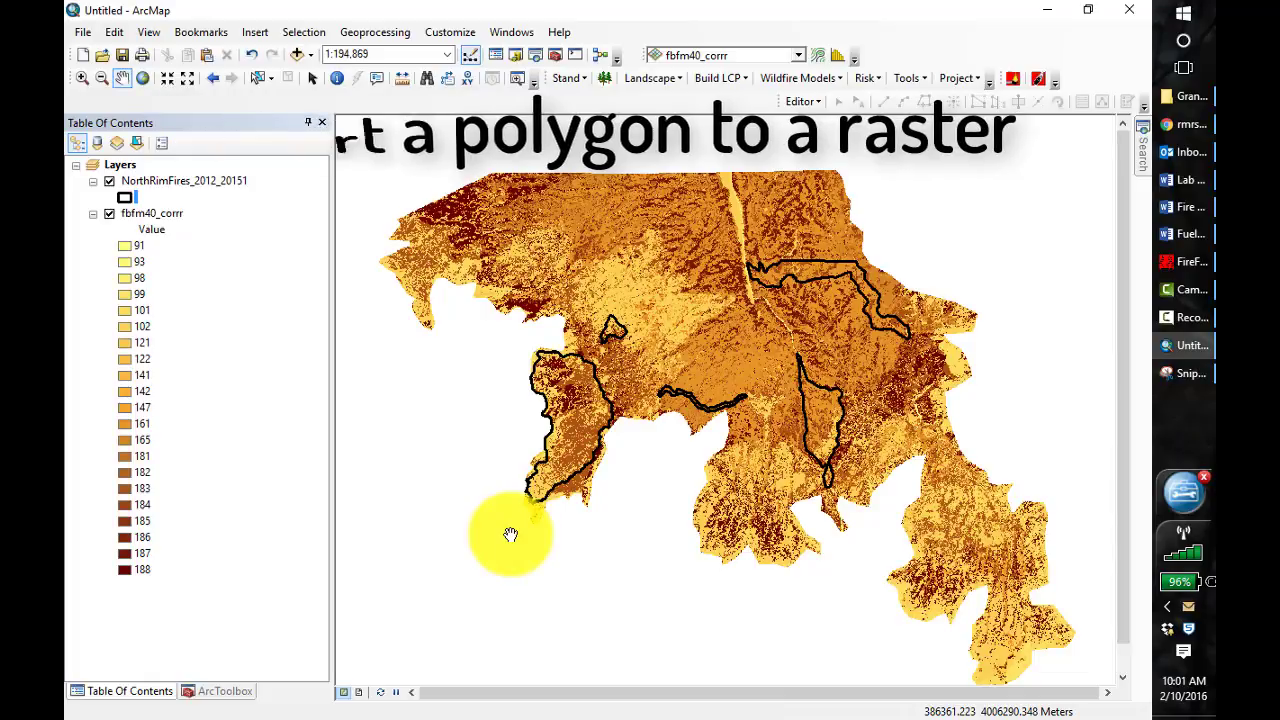
pyautogui.click(1195, 345)
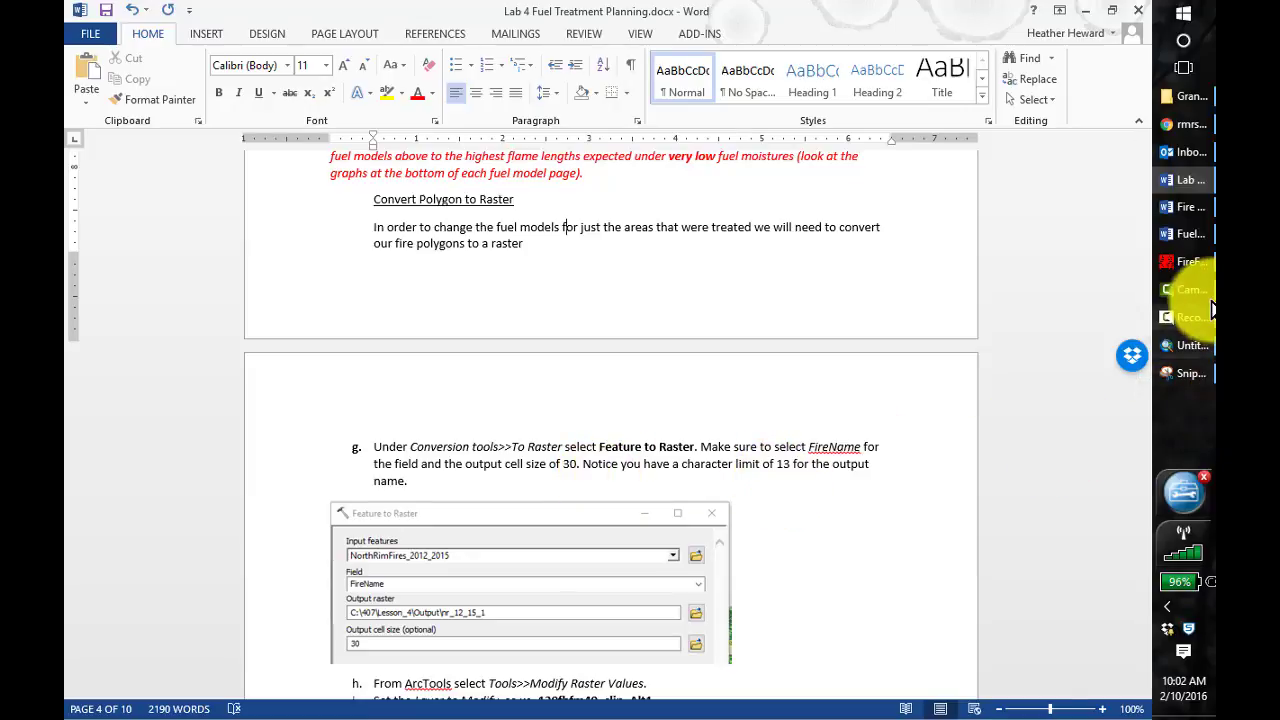
pyautogui.click(1185, 345)
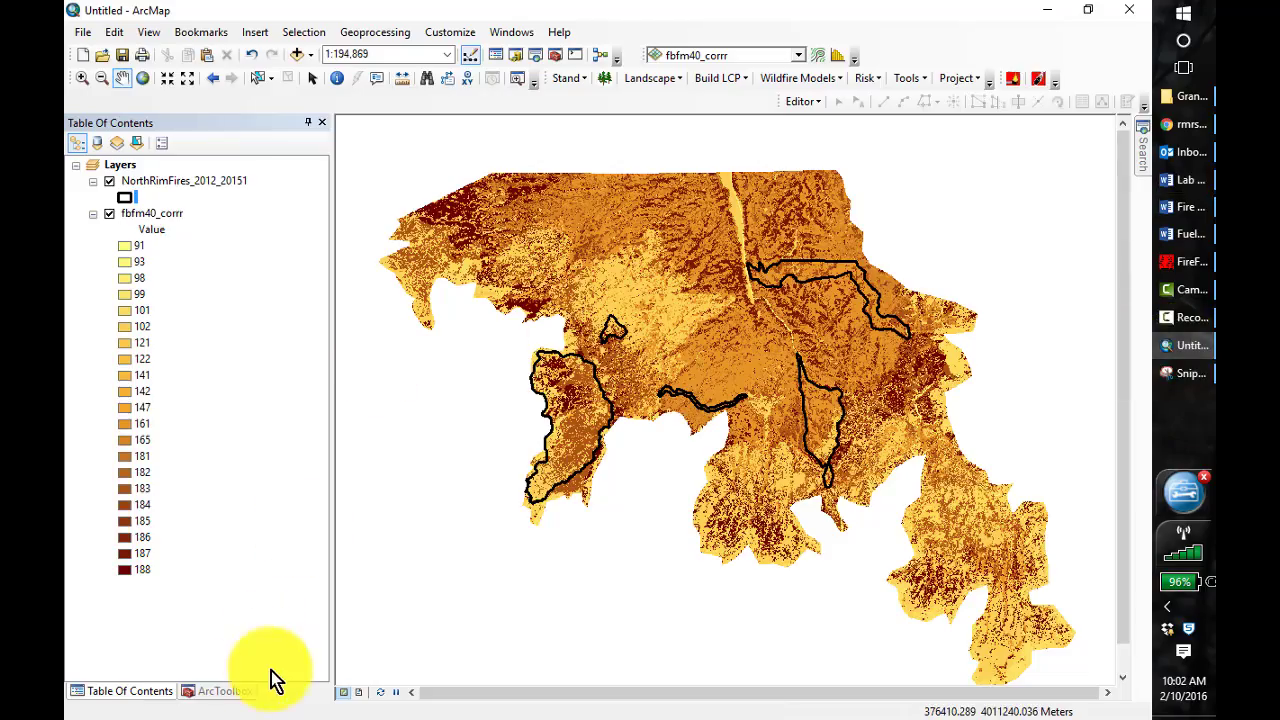
# Set up a Feature to Raster conversion with NorthRimFires_2012_20151 as the input features and FireName as the field
pyautogui.click(195, 691)
pyautogui.click(77, 206)
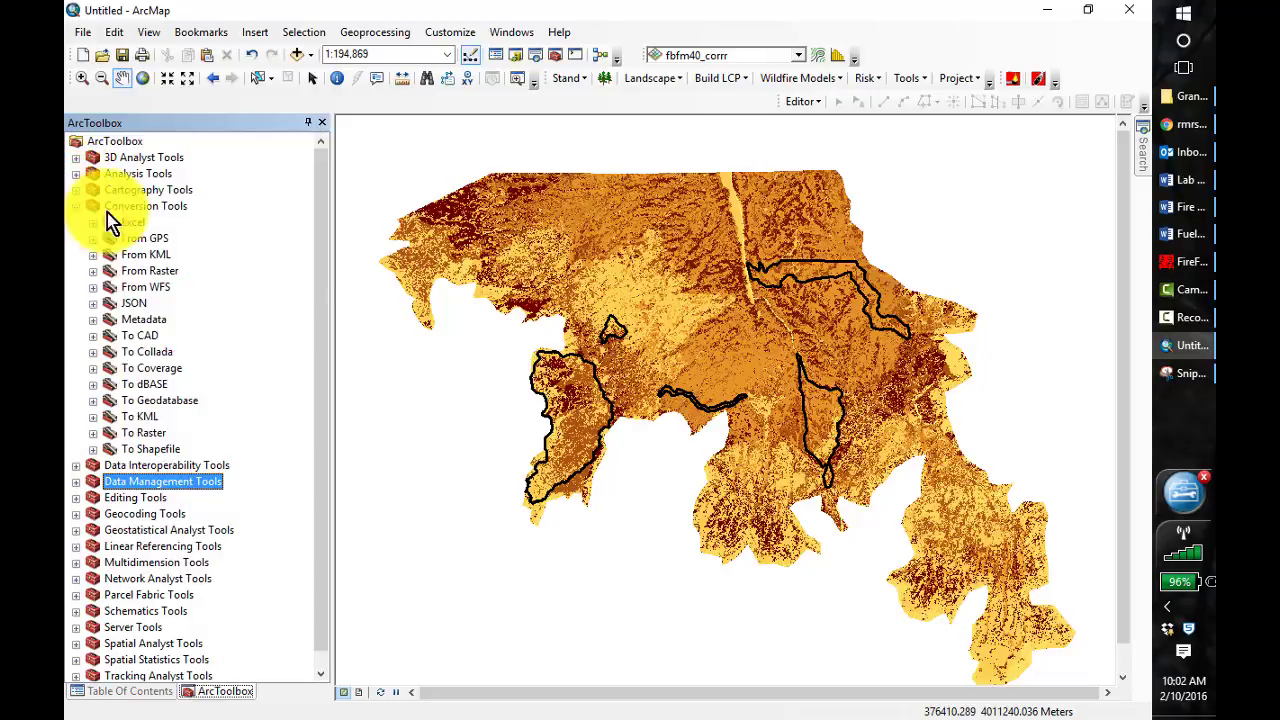
pyautogui.click(93, 433)
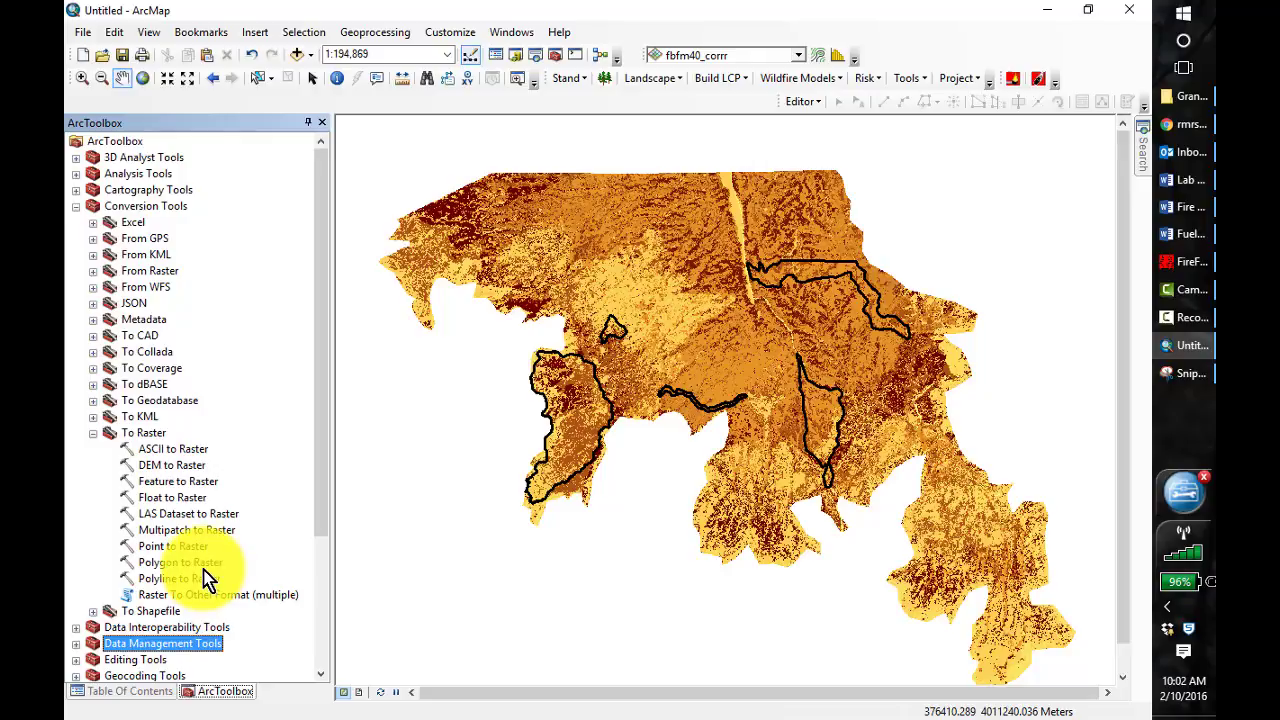
pyautogui.doubleClick(168, 484)
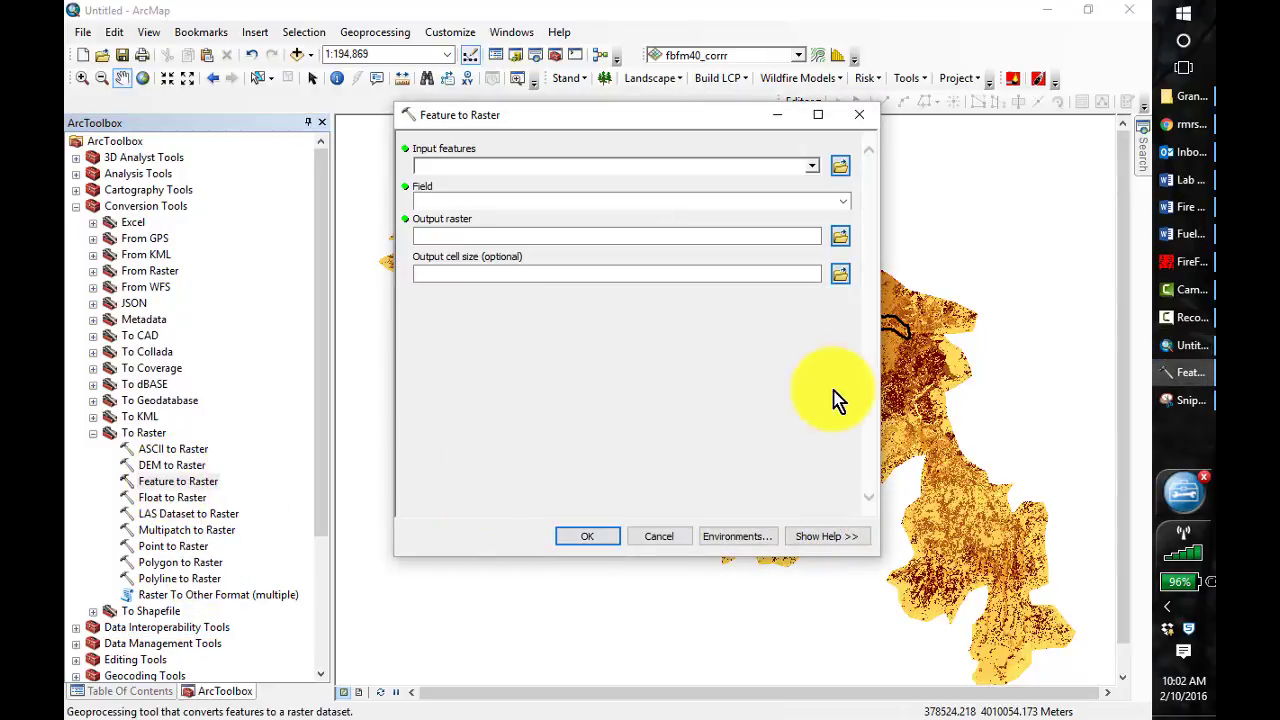
pyautogui.click(814, 166)
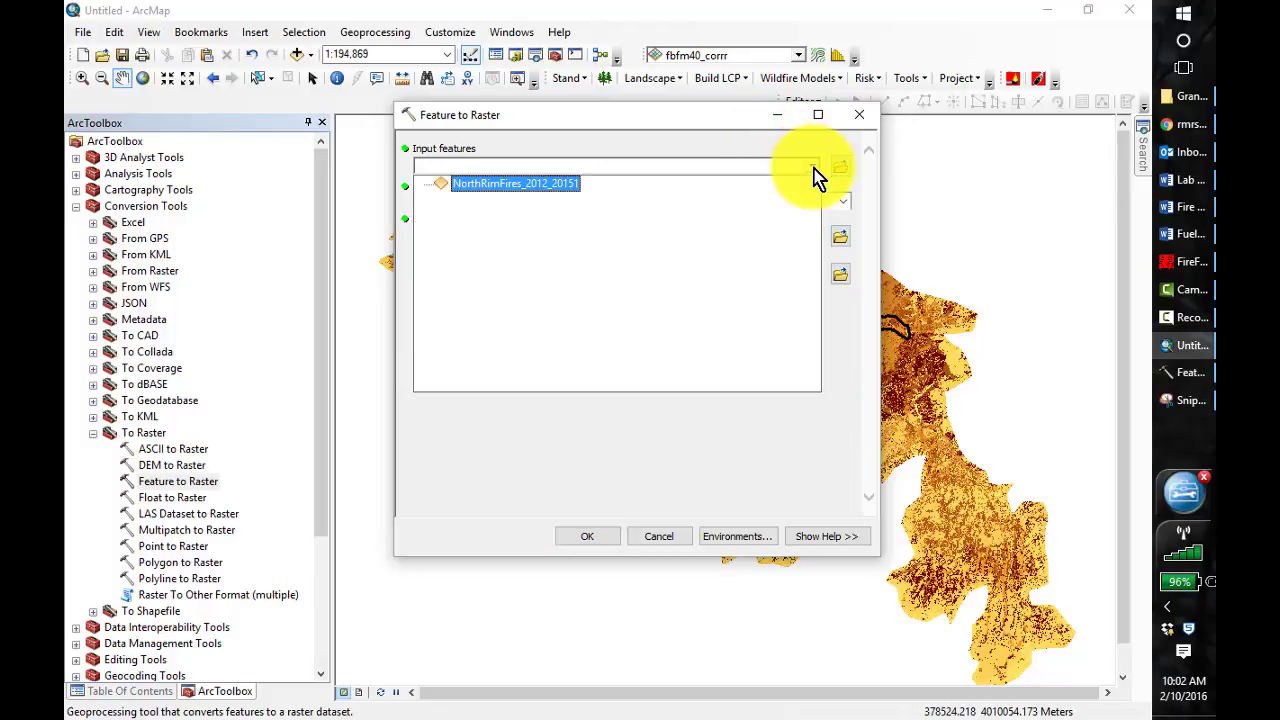
pyautogui.click(540, 188)
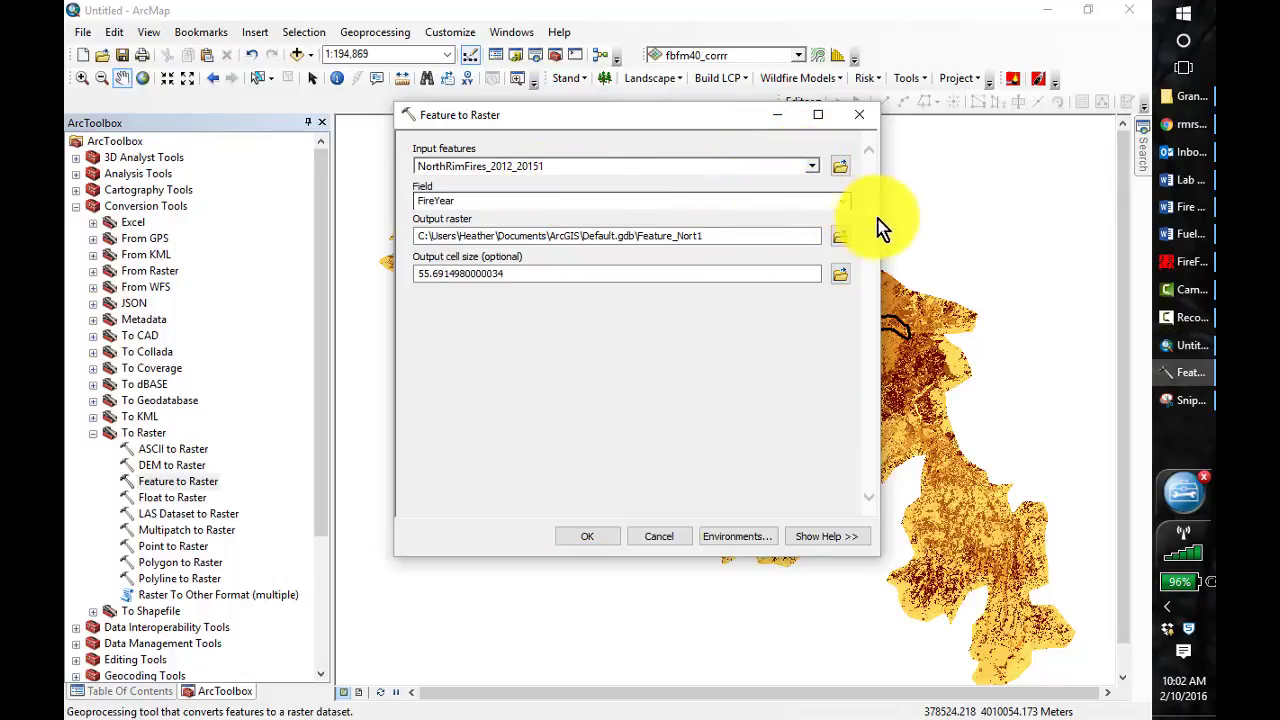
pyautogui.click(845, 203)
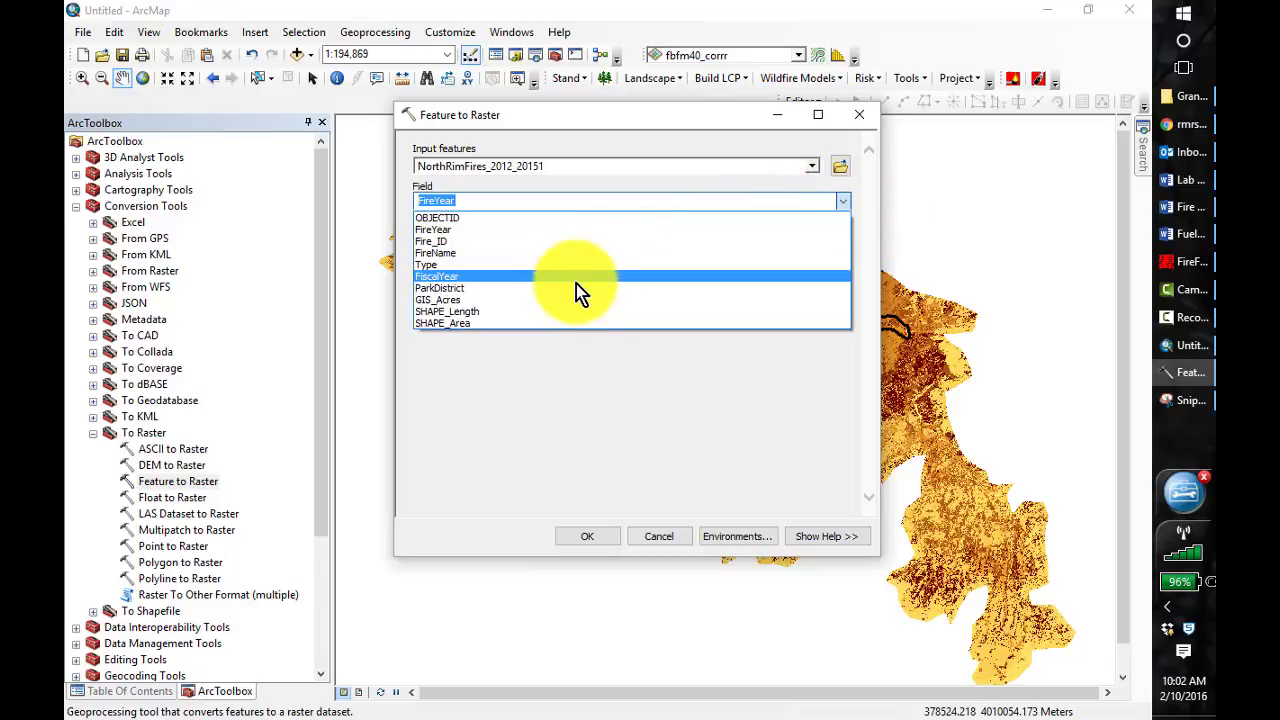
pyautogui.click(530, 255)
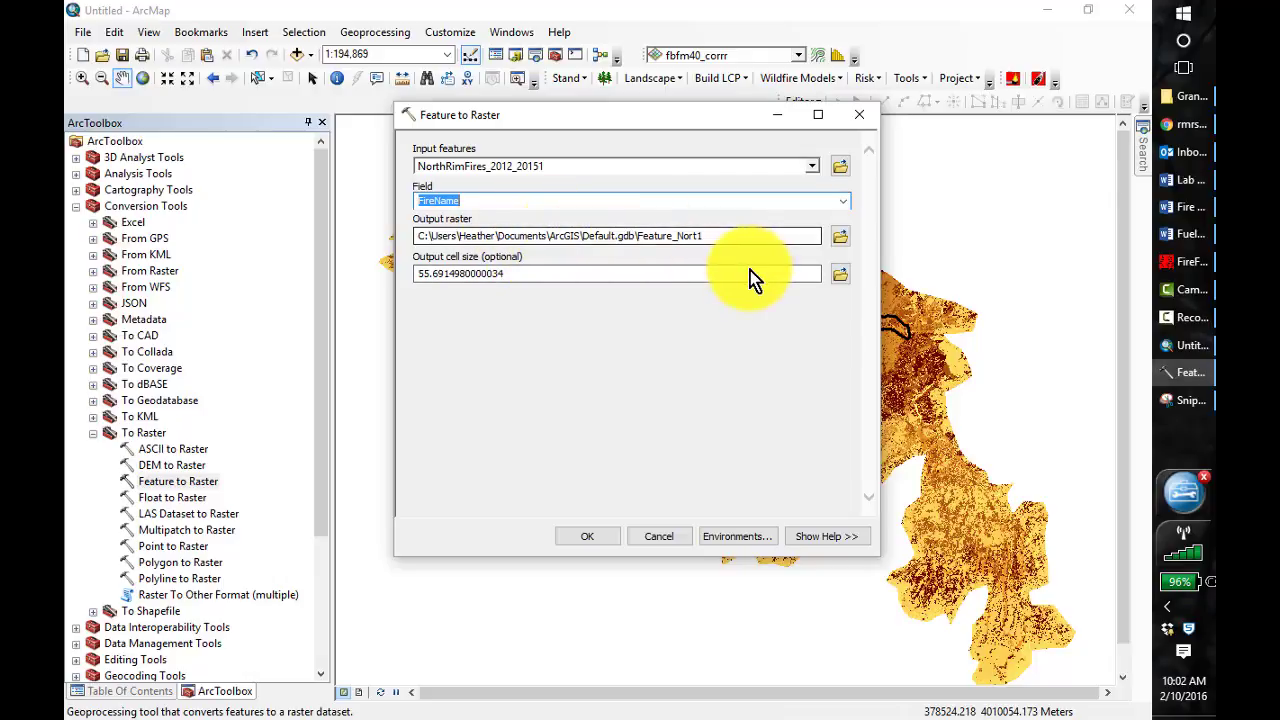
# Name the output raster nr_12_15_2 in C:\407\Lesson_4\Output, set its cell size to 30, and run the conversion
pyautogui.click(841, 236)
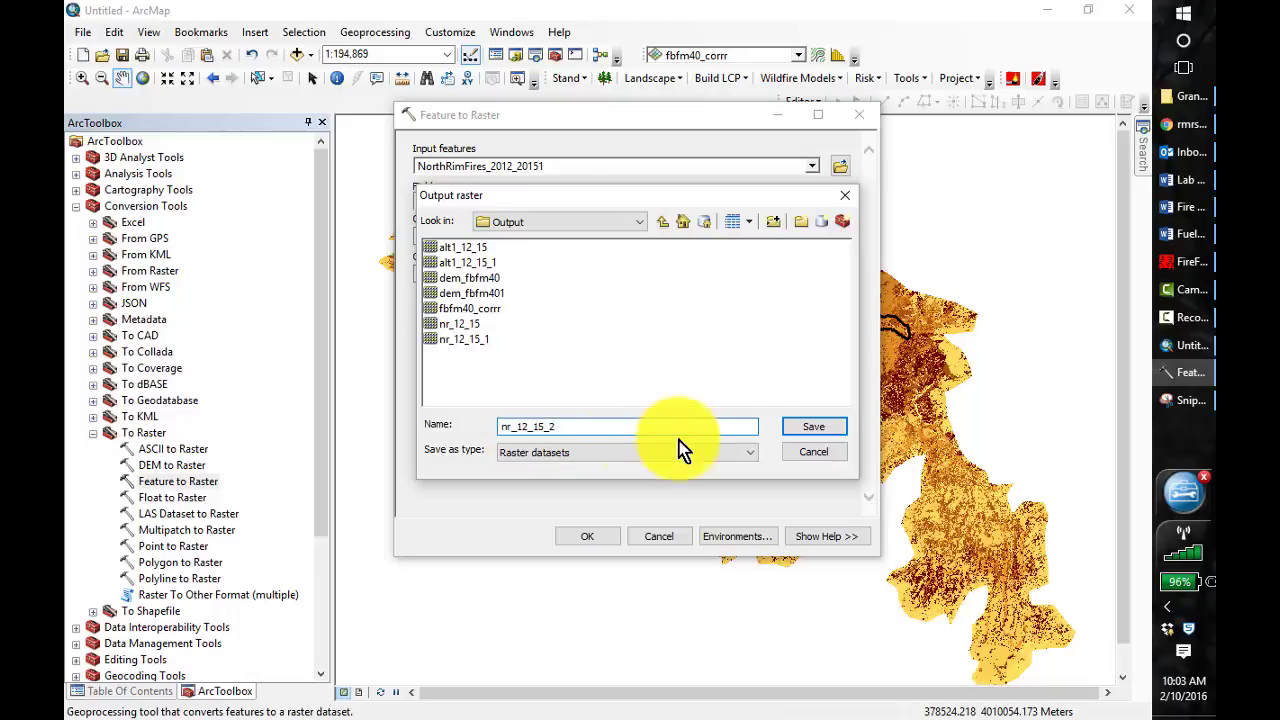
pyautogui.click(822, 431)
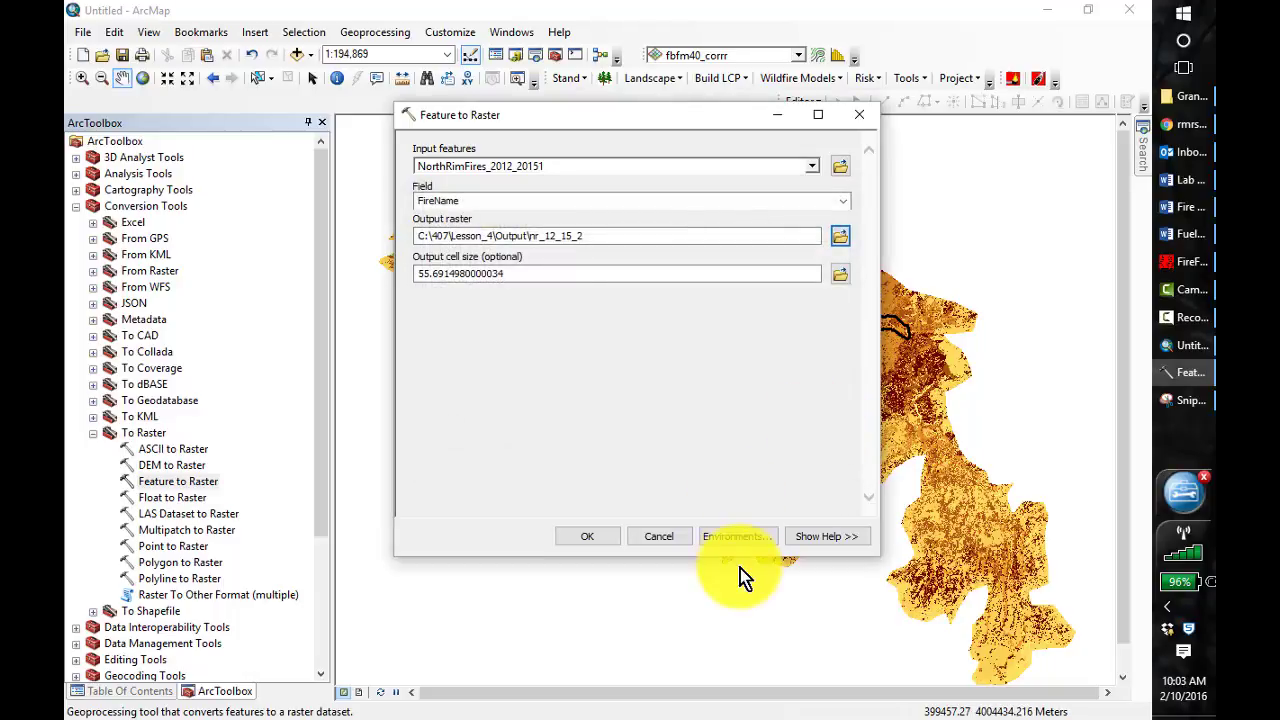
pyautogui.click(515, 275)
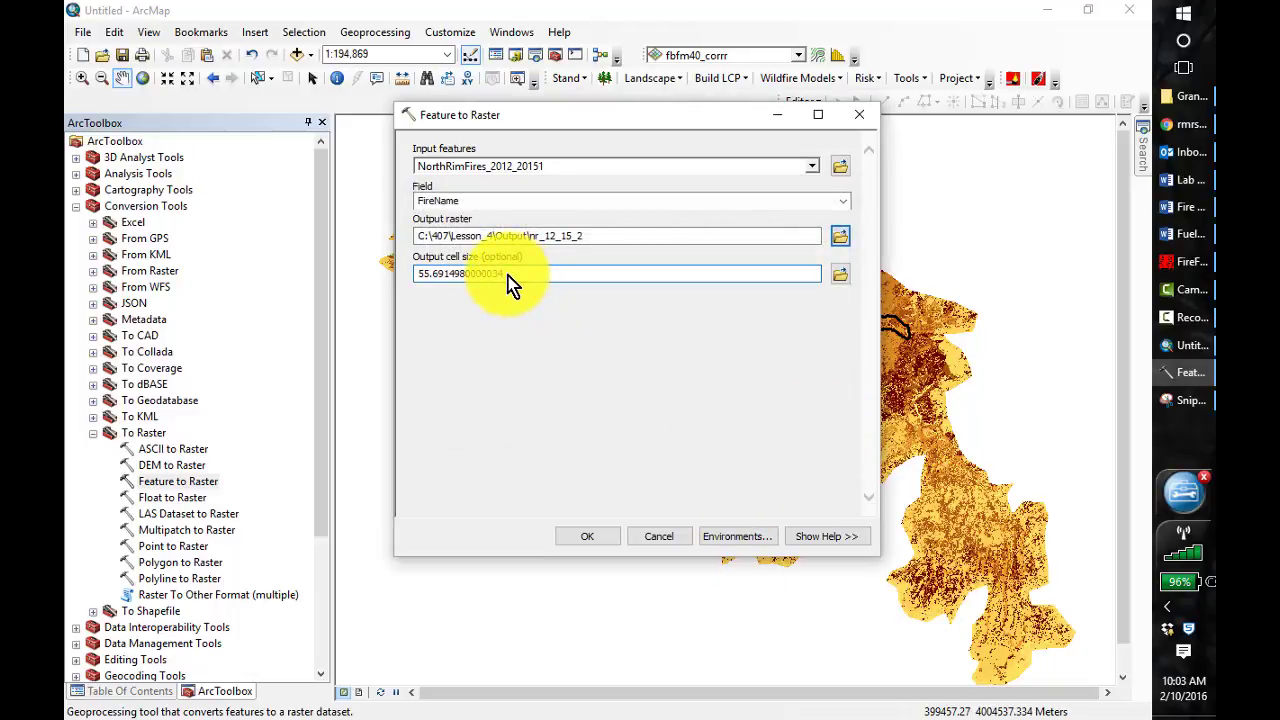
pyautogui.write('30')
pyautogui.click(583, 538)
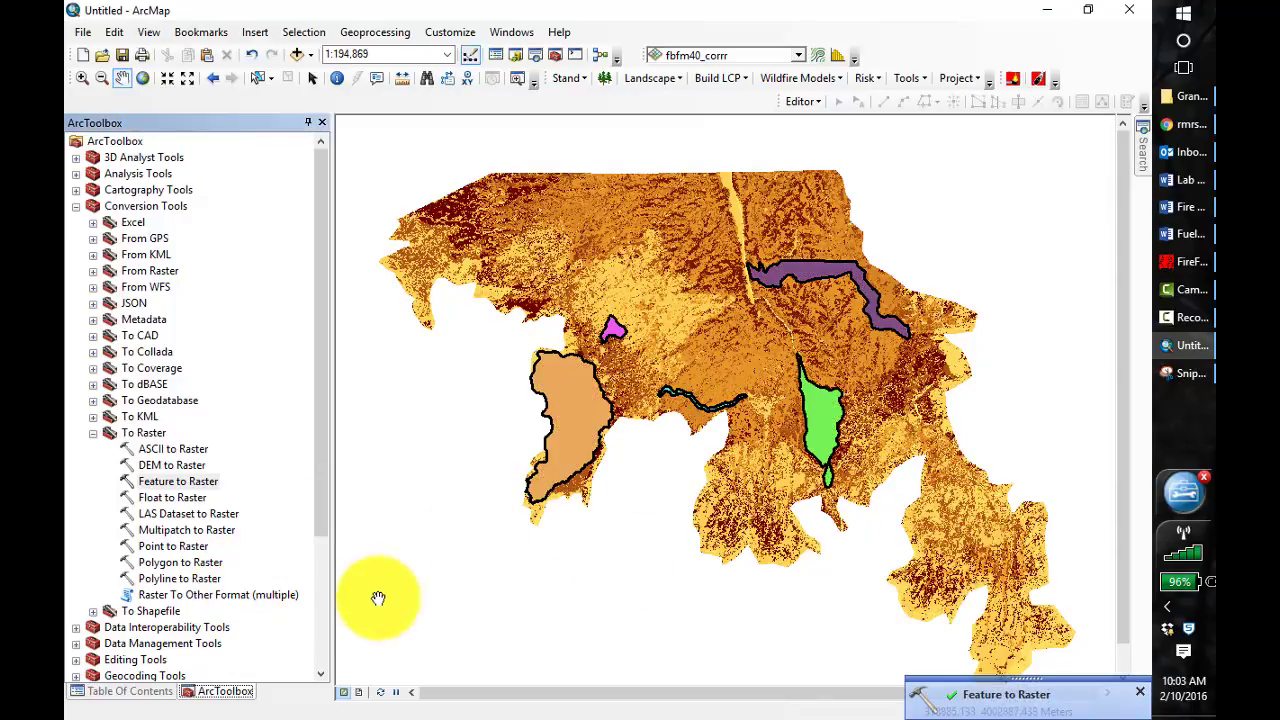
pyautogui.click(220, 700)
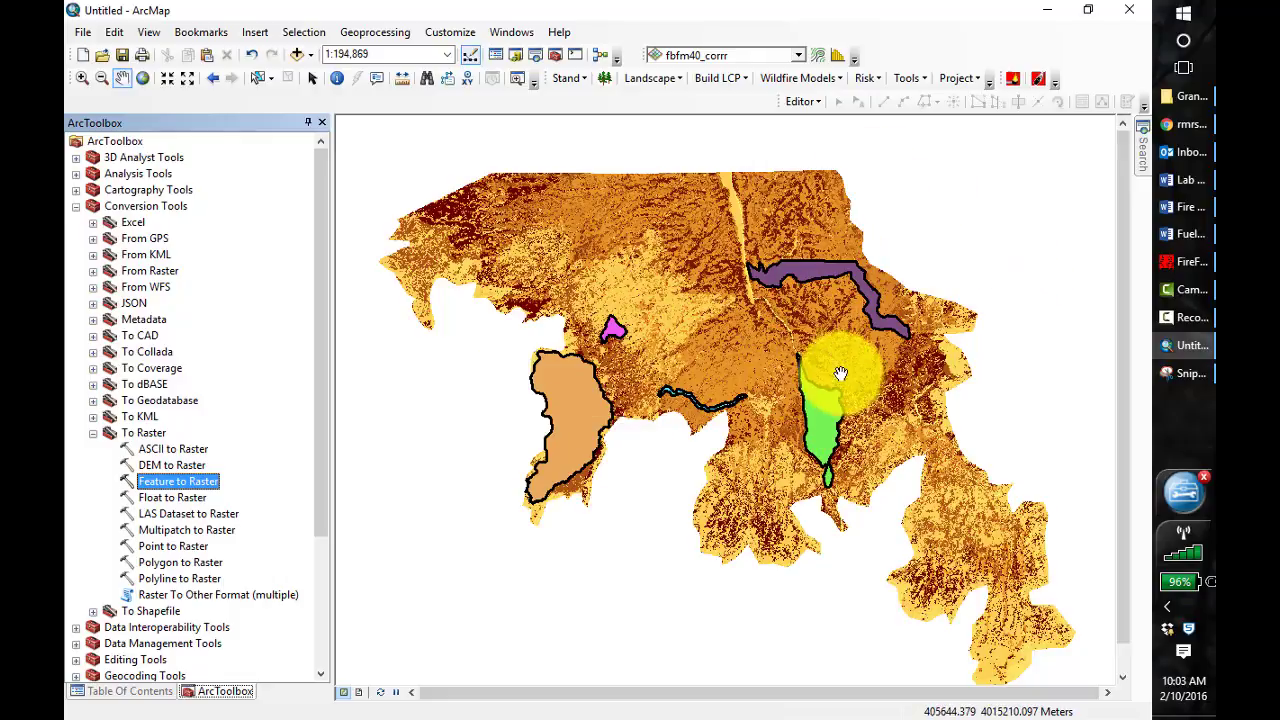
# Start Modify Raster Values on the fbfm40_corr layer and list a change replacing value 165 with 161
pyautogui.click(926, 80)
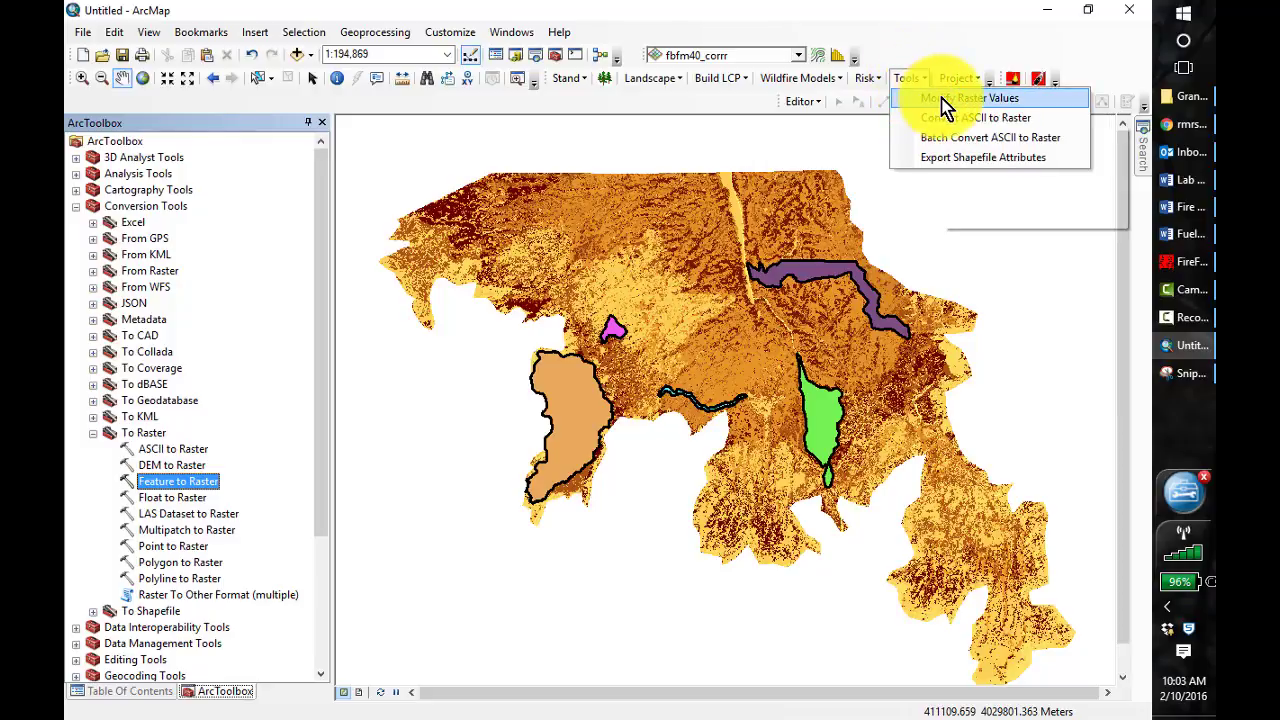
pyautogui.click(935, 98)
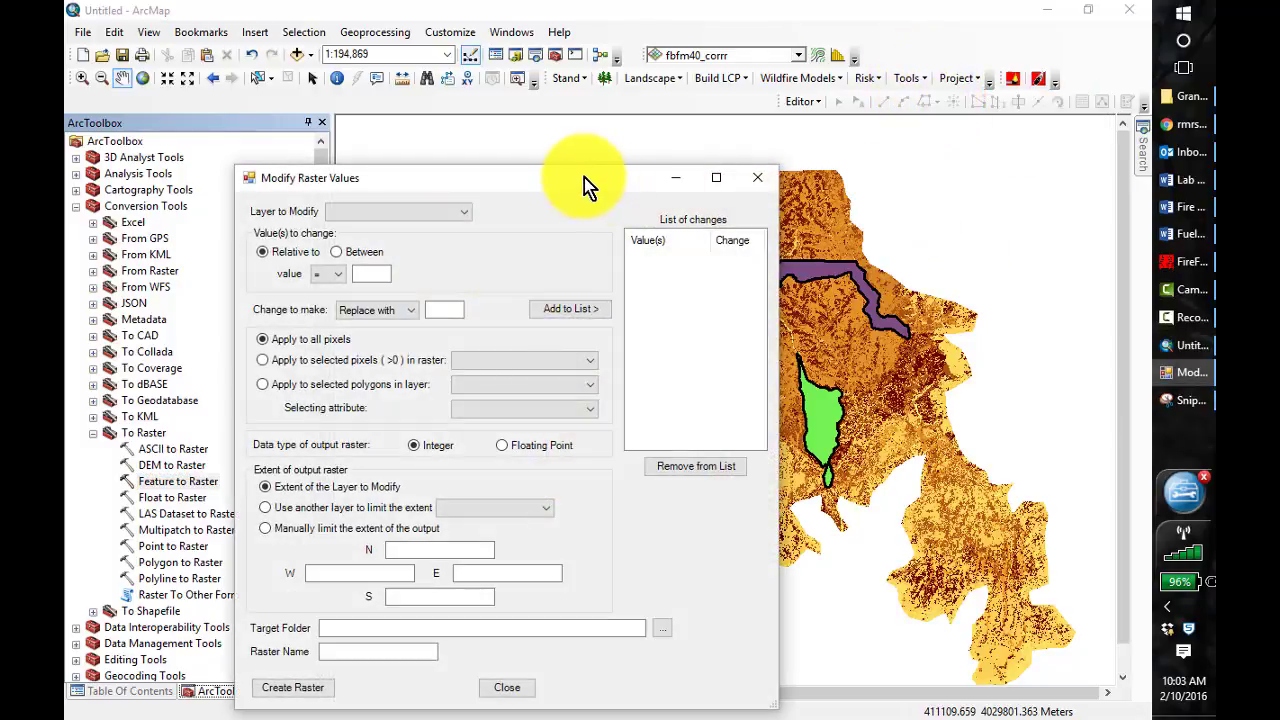
pyautogui.moveTo(584, 177); pyautogui.dragTo(640, 133)
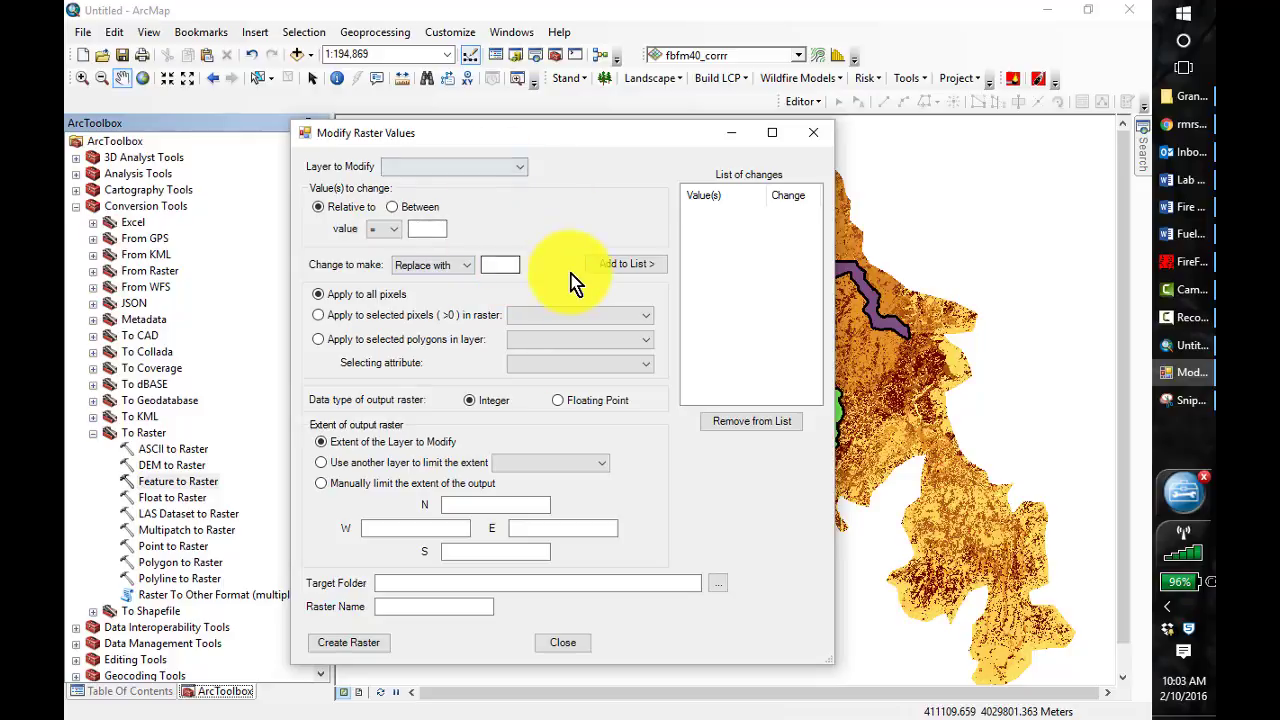
pyautogui.click(522, 170)
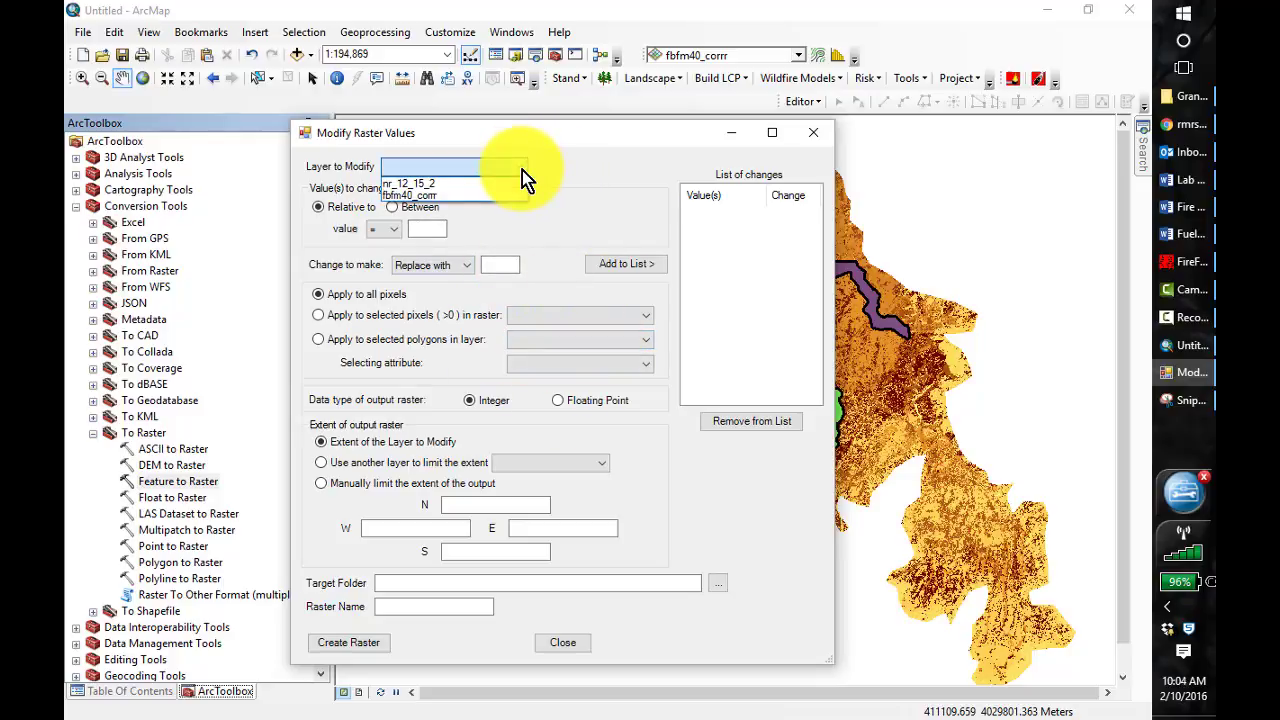
pyautogui.click(428, 195)
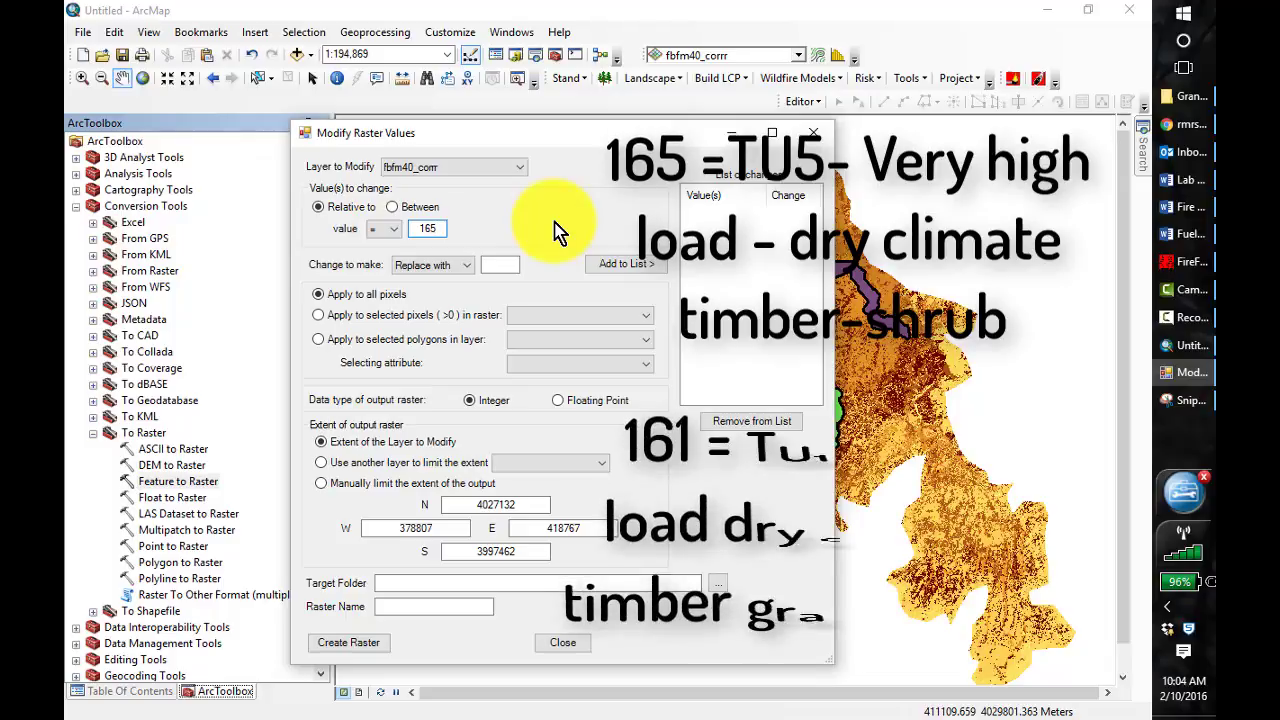
pyautogui.click(500, 264)
pyautogui.write('161')
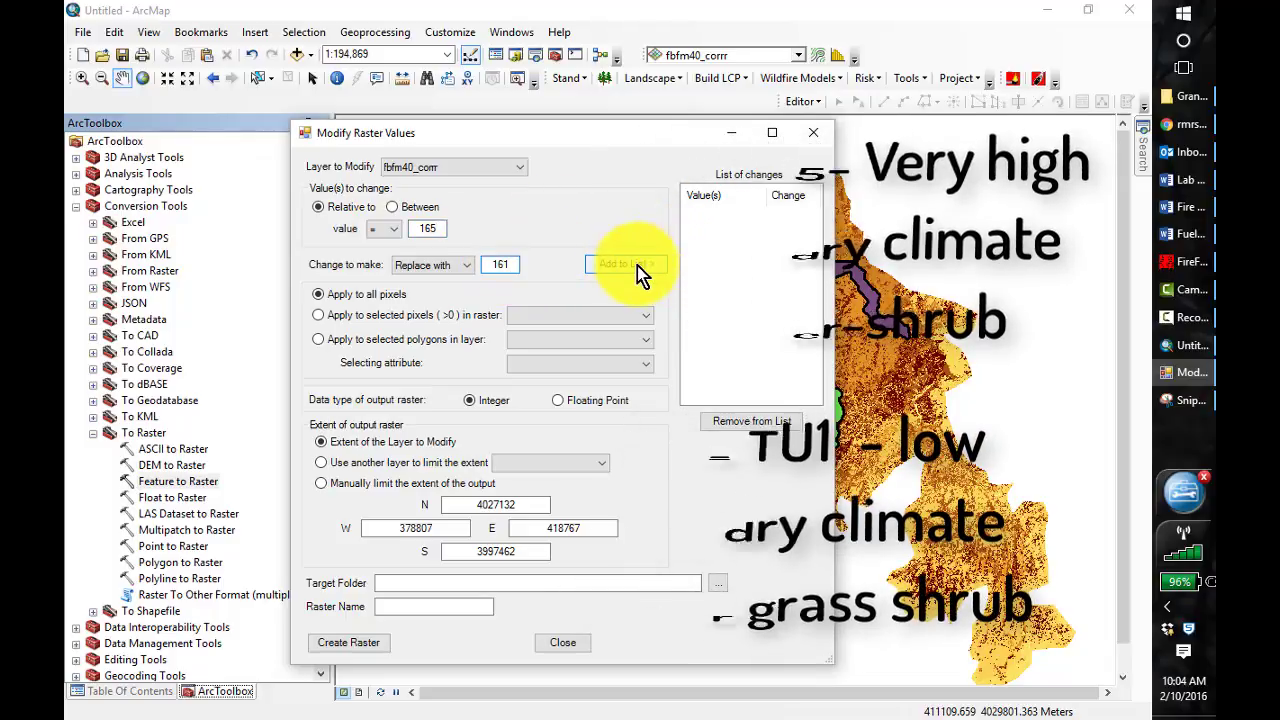
pyautogui.click(637, 264)
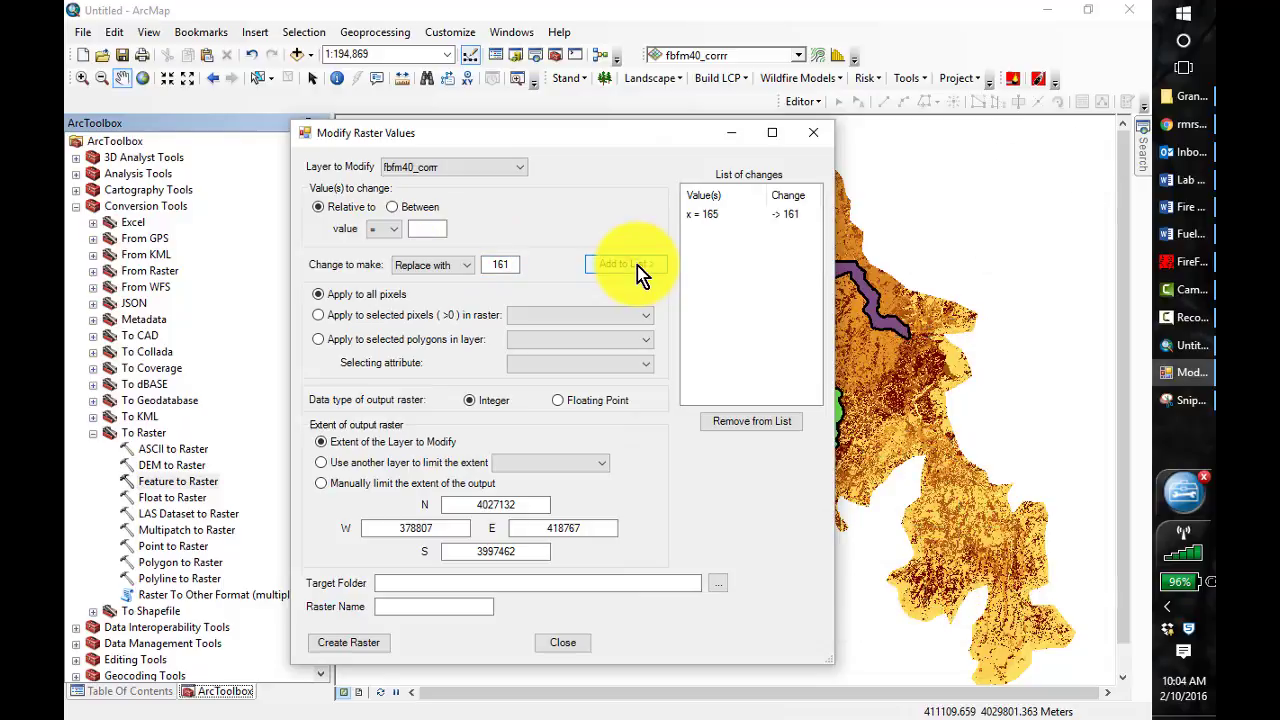
# Add a change to the list that replaces fuel model value 183 with 181
pyautogui.click(428, 228)
pyautogui.write('183')
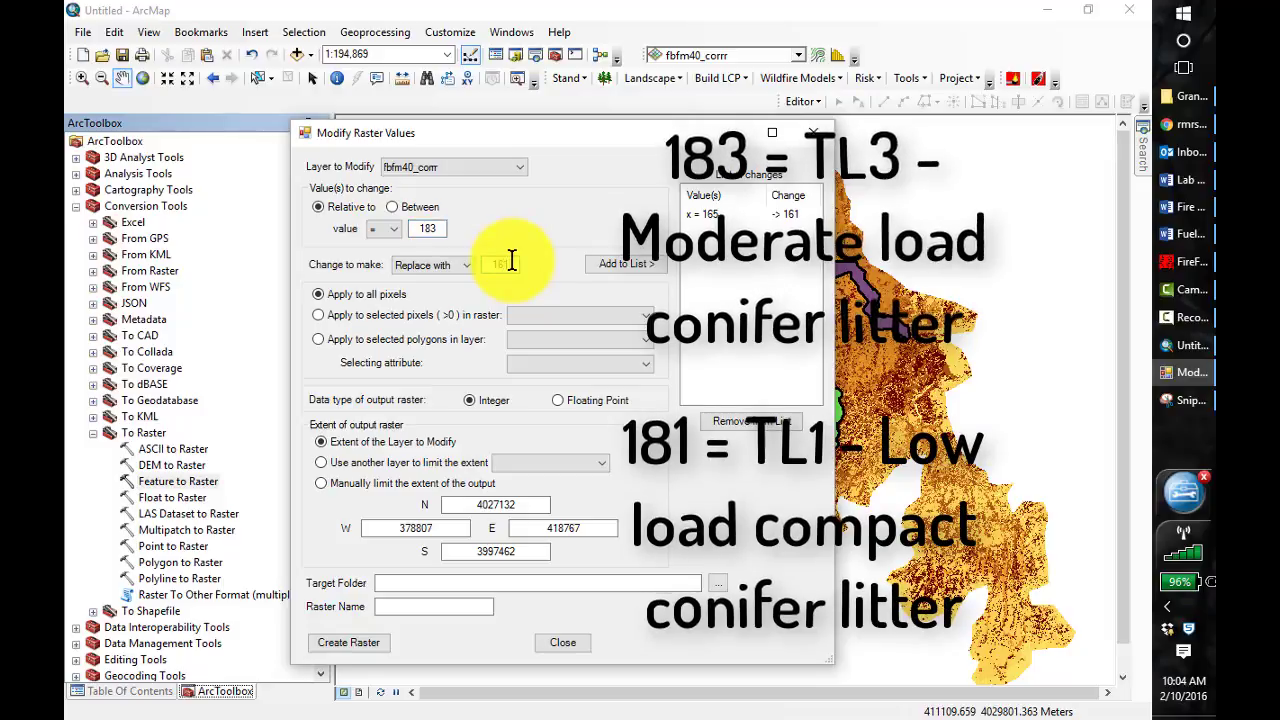
pyautogui.doubleClick(512, 261)
pyautogui.write('181')
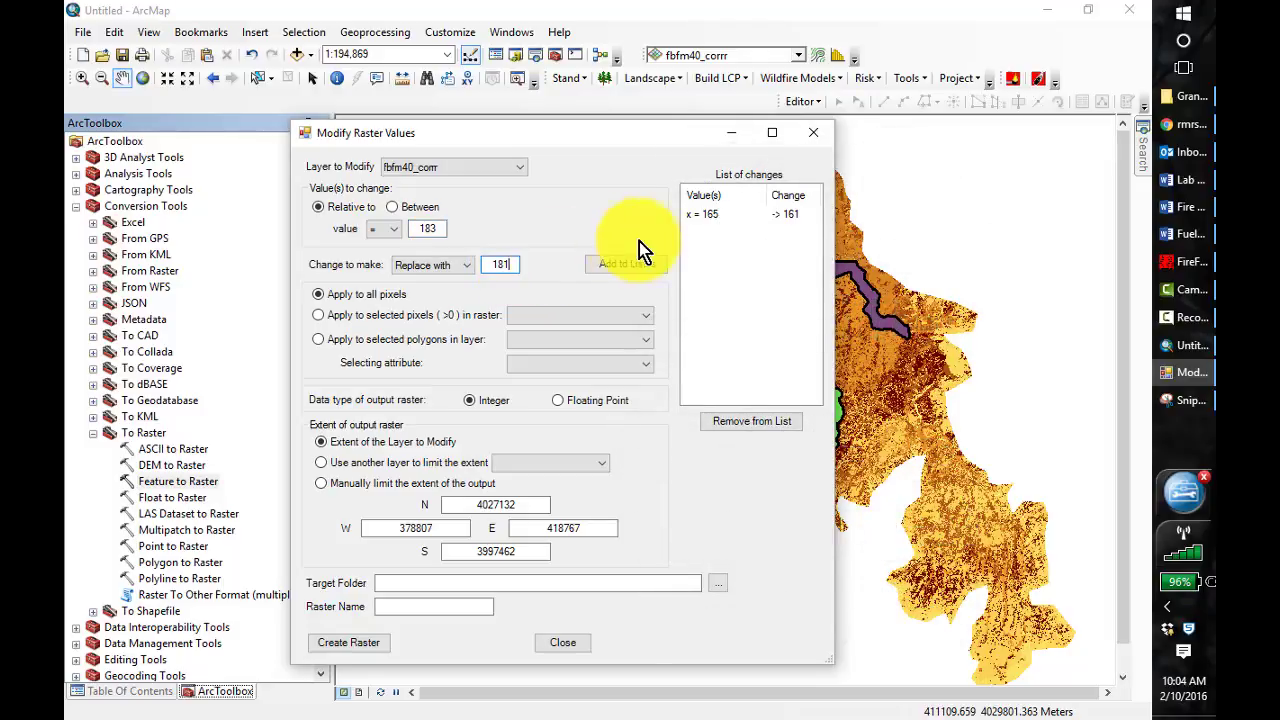
pyautogui.click(628, 261)
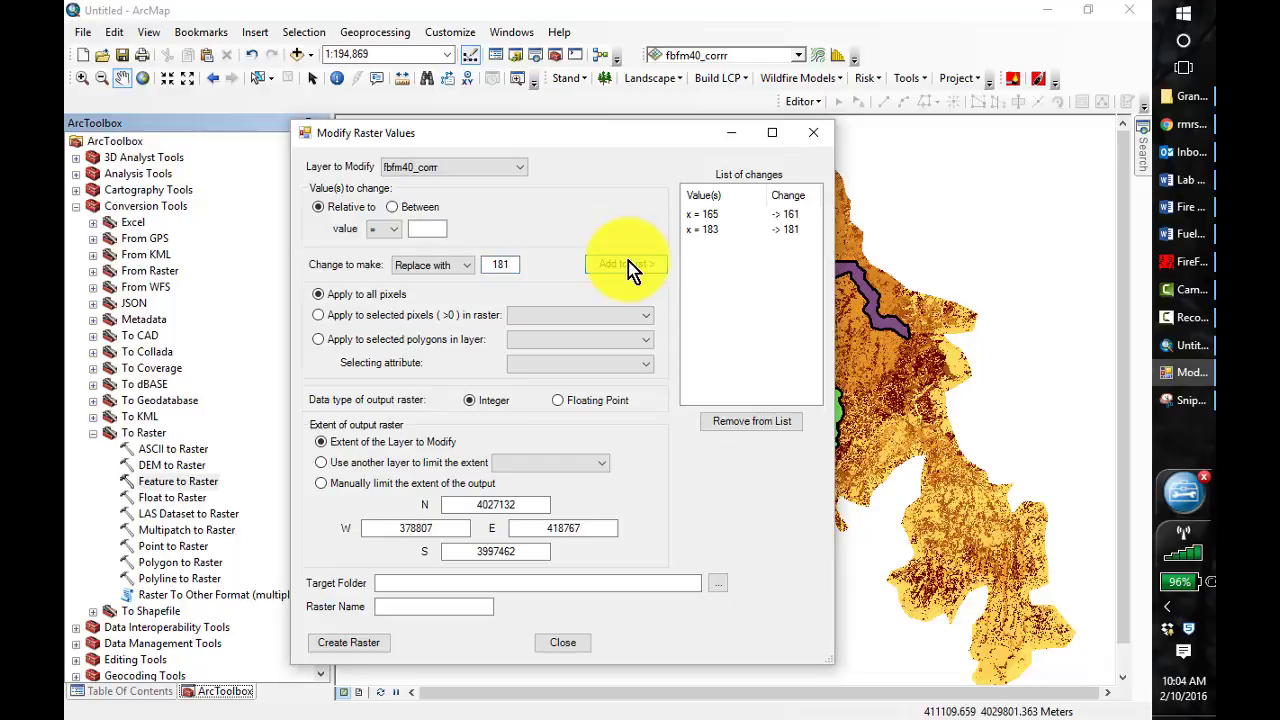
# Add a change to the list that replaces fuel model value 188 with 183
pyautogui.click(424, 229)
pyautogui.write('188')
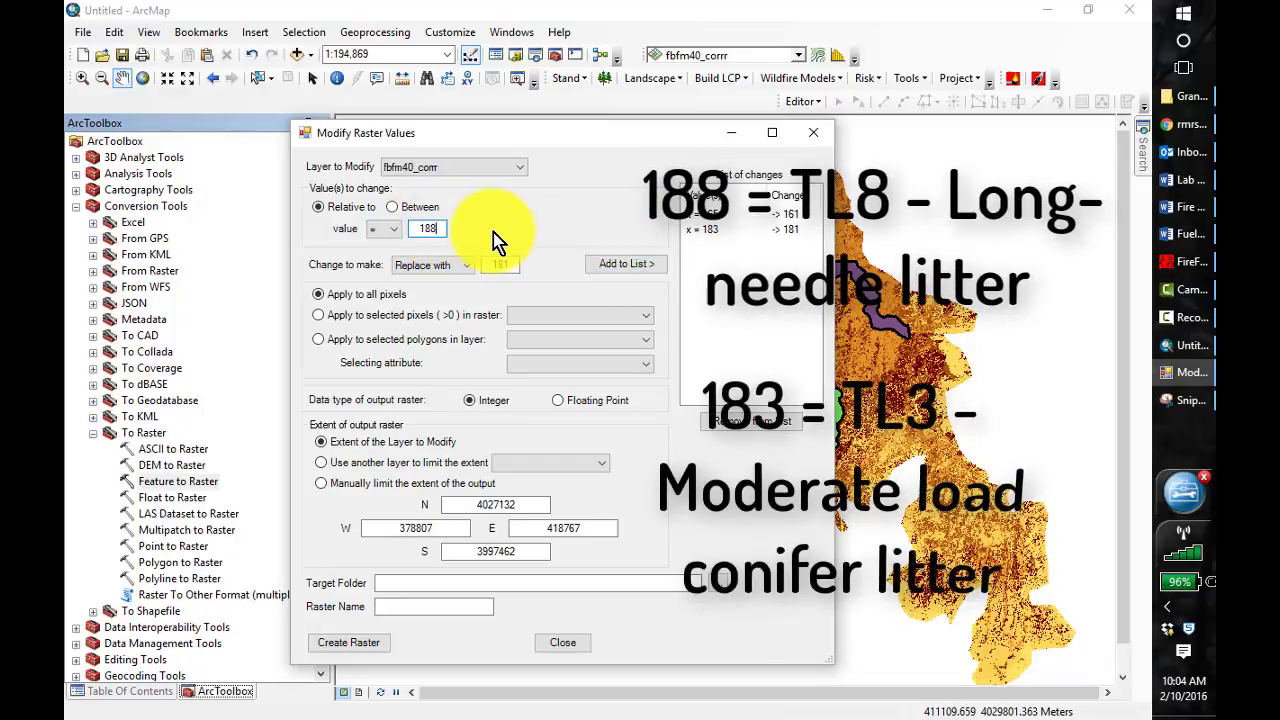
pyautogui.click(511, 262)
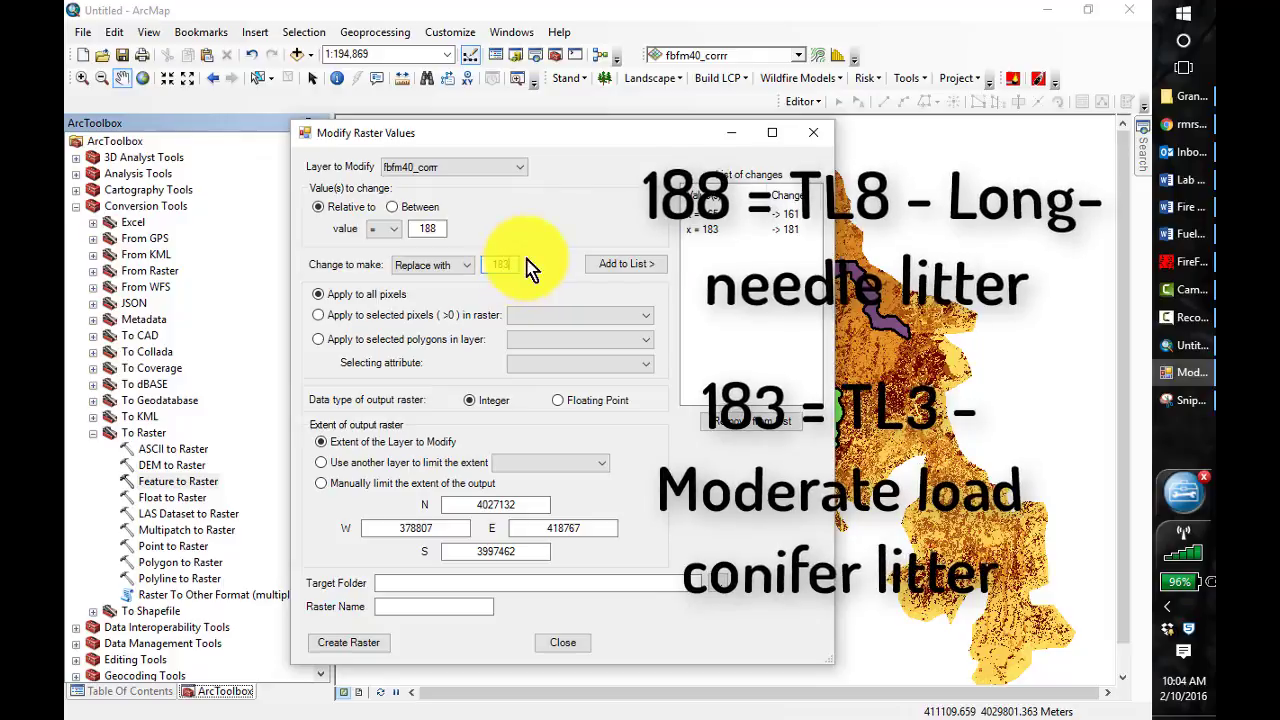
pyautogui.click(623, 265)
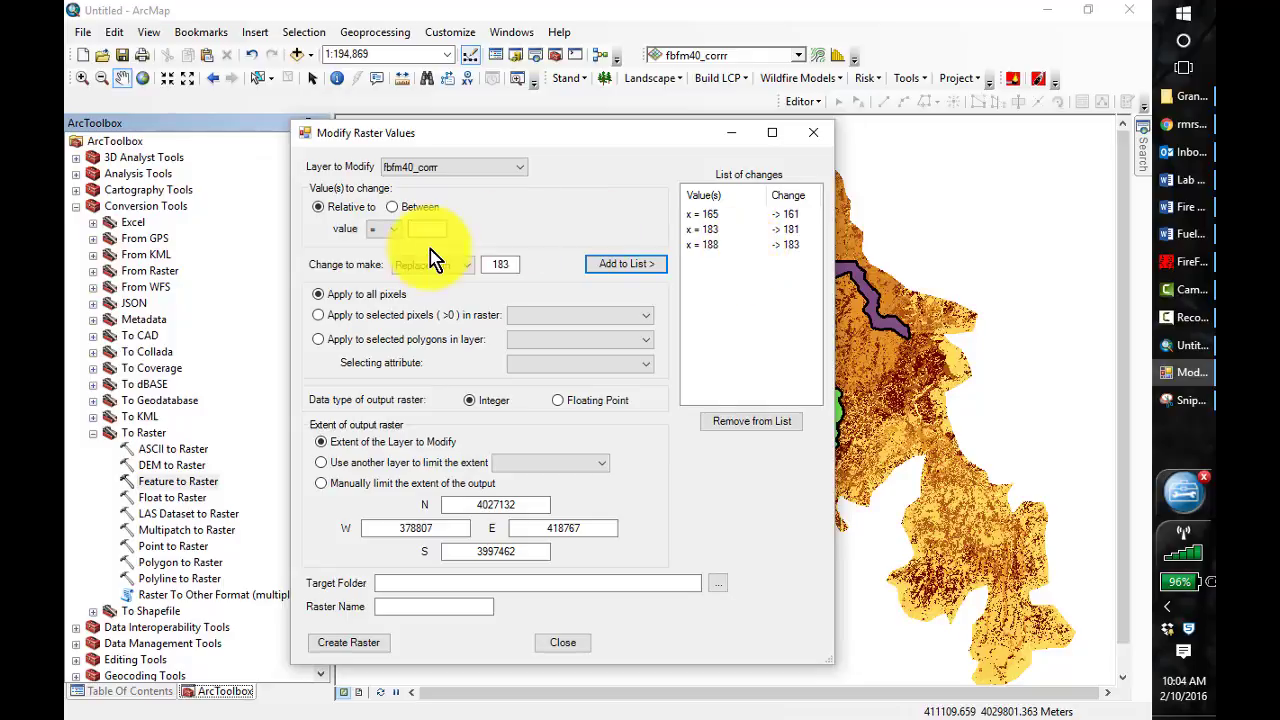
# Limit the listed value changes to the selected pixels (>0) of the nr_12_15_2 raster
pyautogui.click(319, 316)
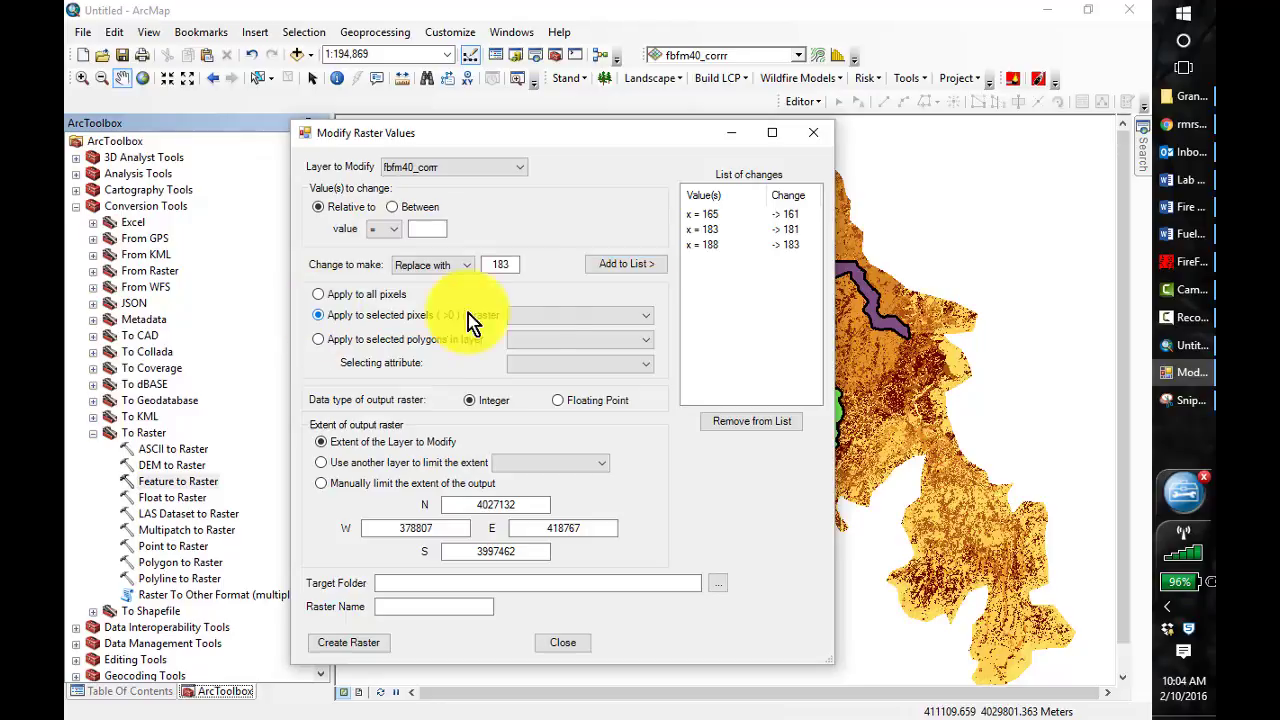
pyautogui.click(645, 316)
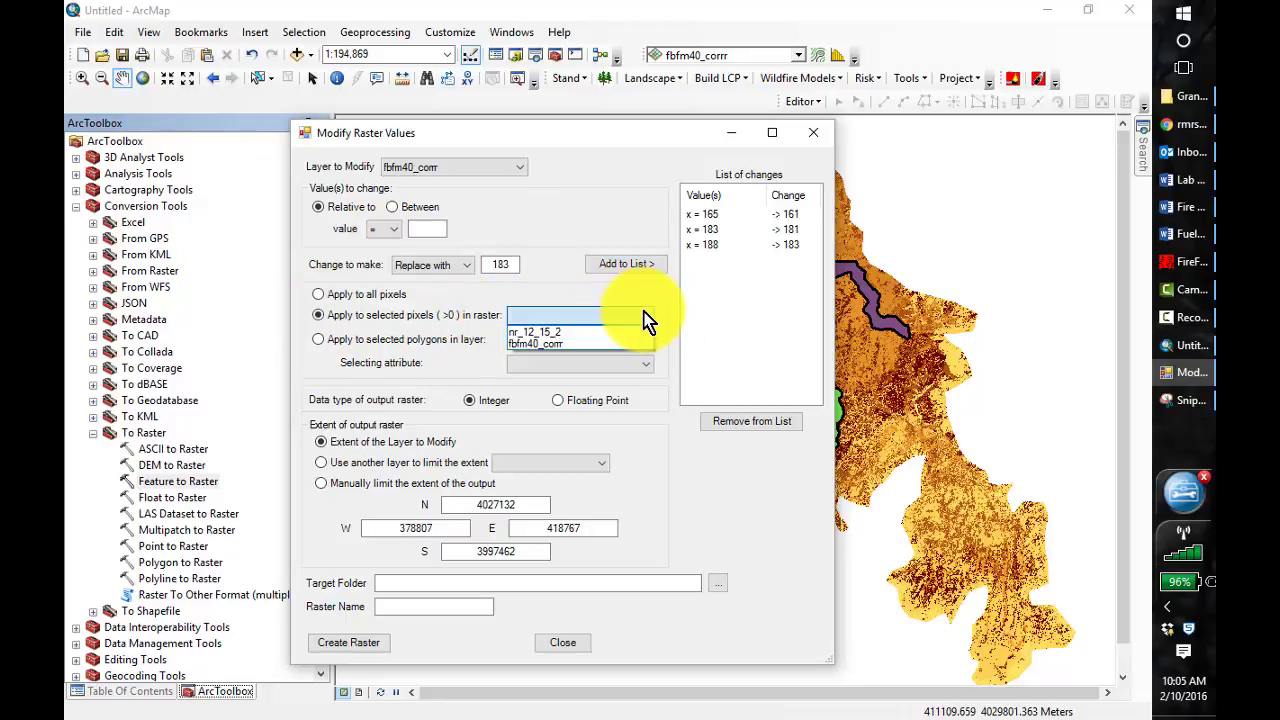
pyautogui.click(601, 333)
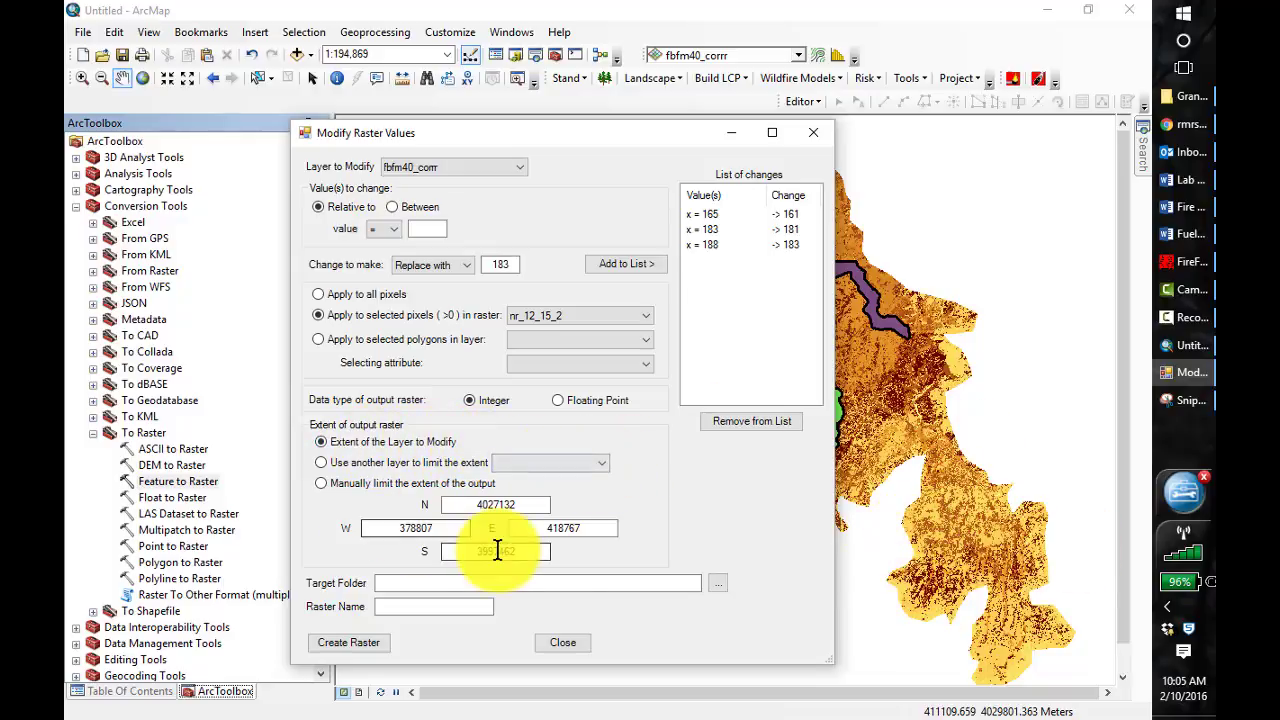
# Set the target folder for the modified raster to C:\407\Lesson_4\LANDFIREData_clipped
pyautogui.click(718, 583)
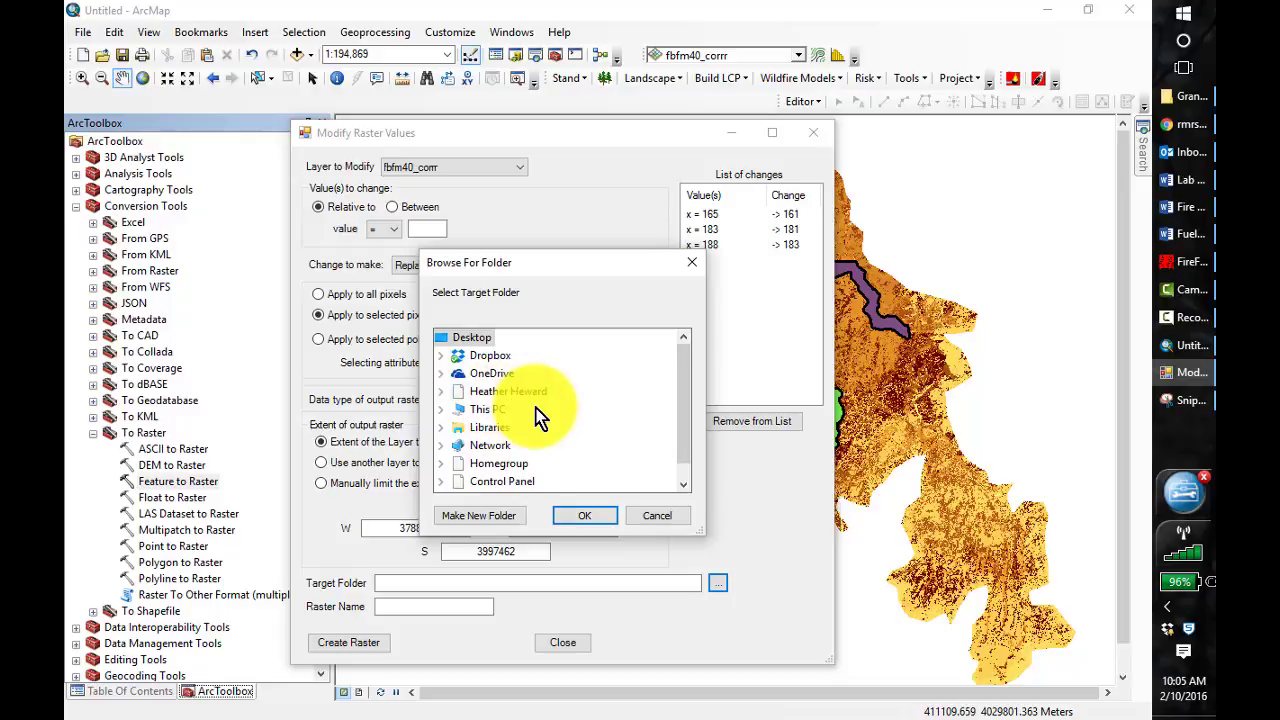
pyautogui.click(440, 410)
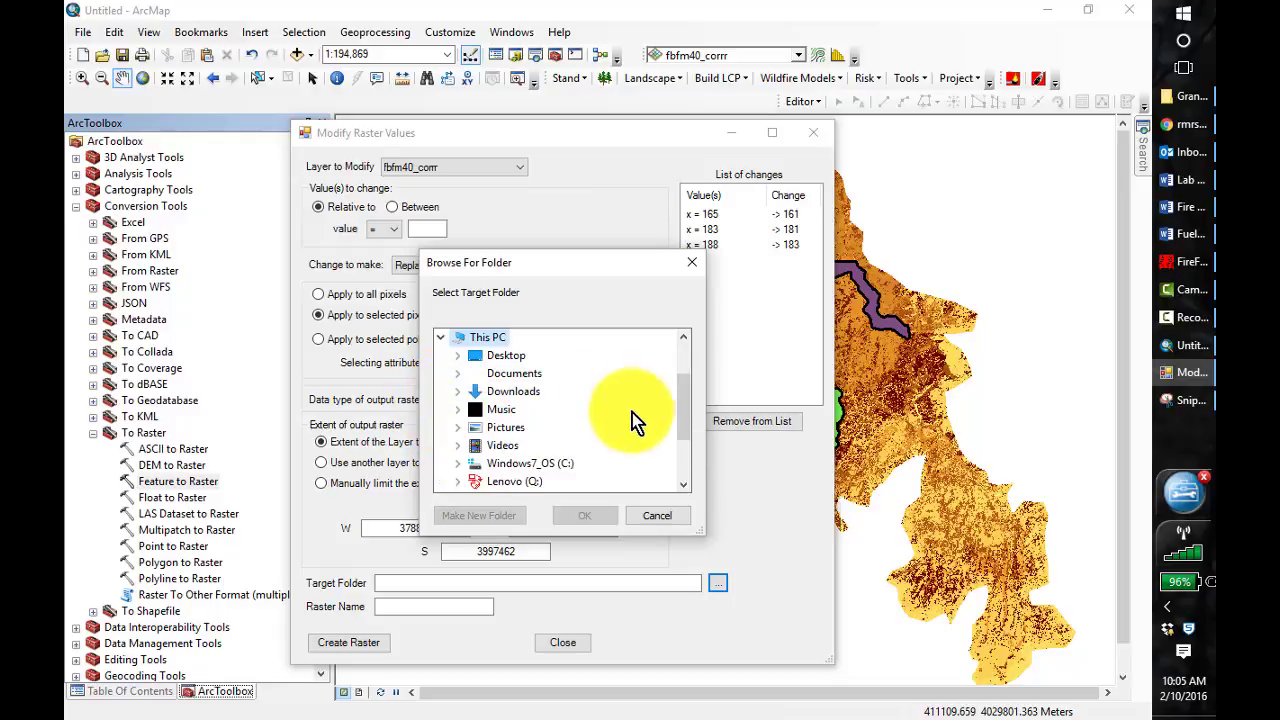
pyautogui.doubleClick(508, 465)
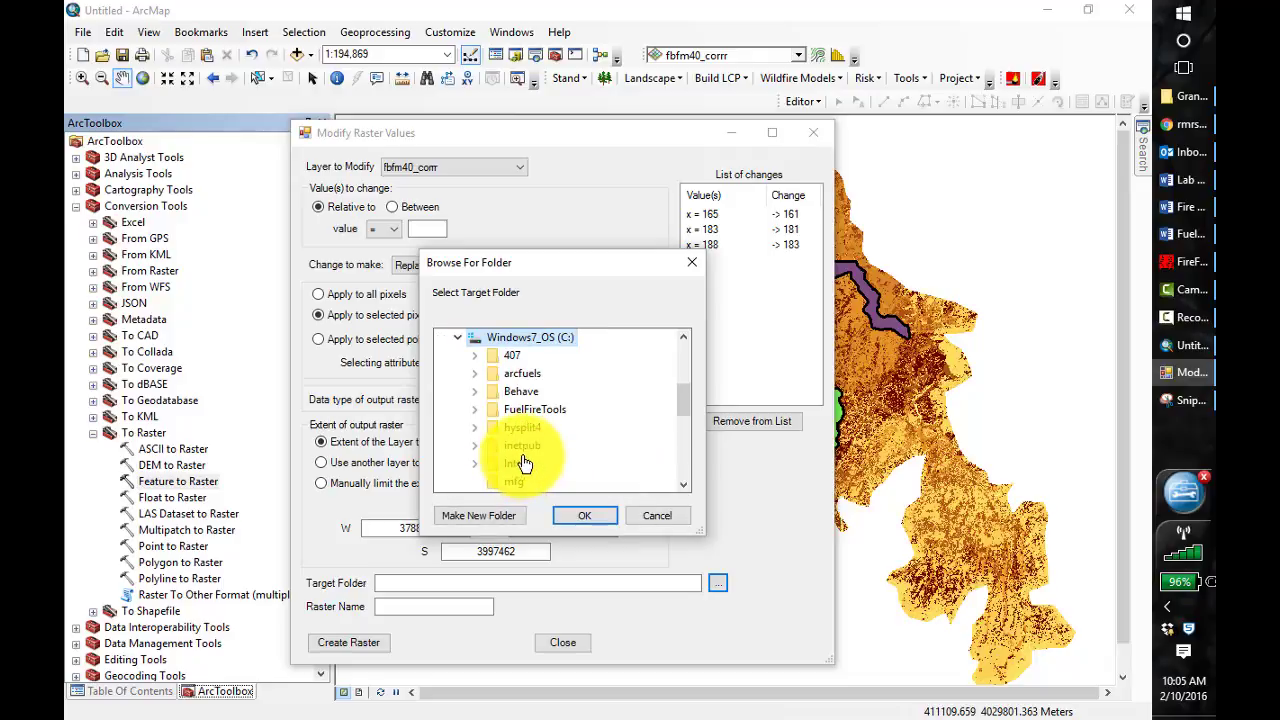
pyautogui.click(475, 360)
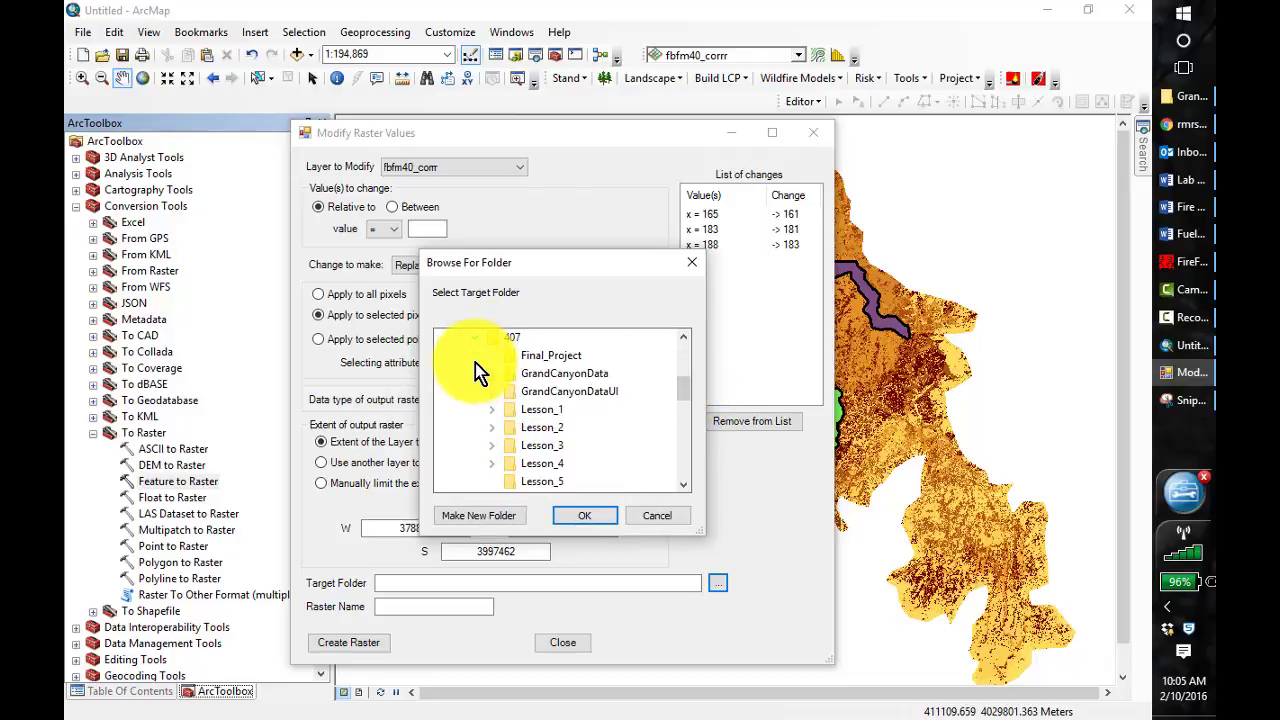
pyautogui.doubleClick(551, 462)
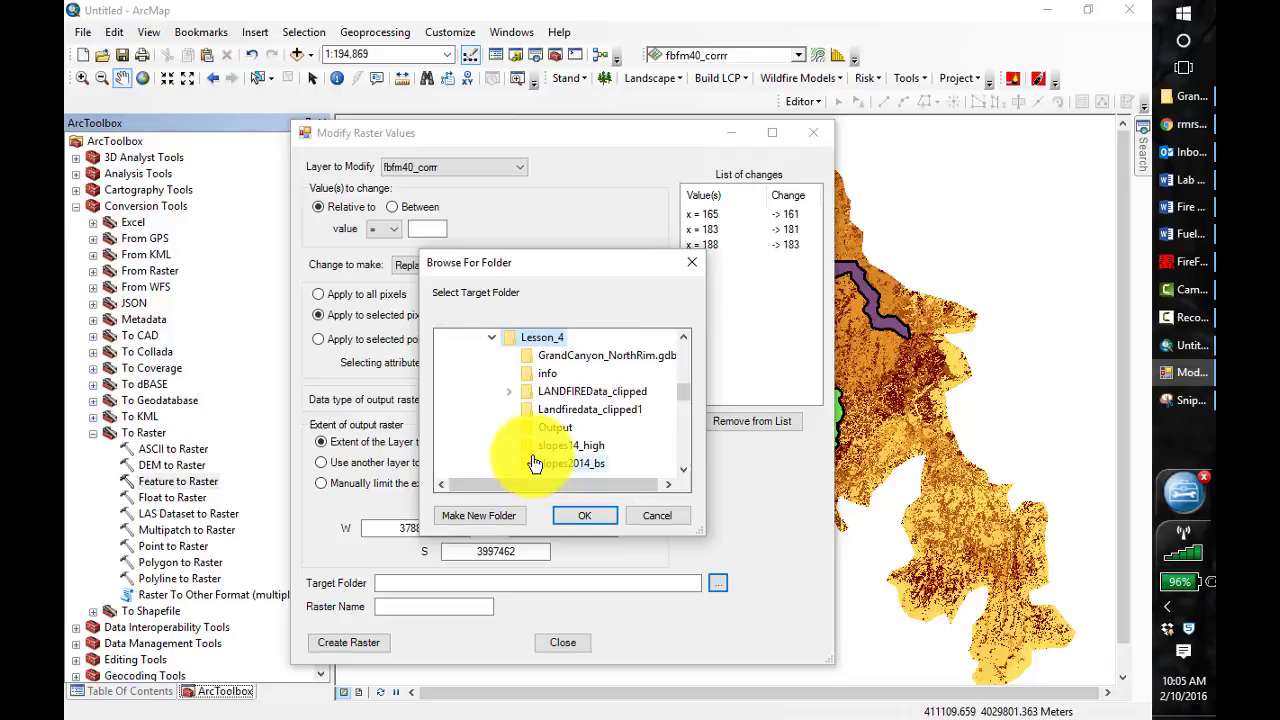
pyautogui.doubleClick(577, 394)
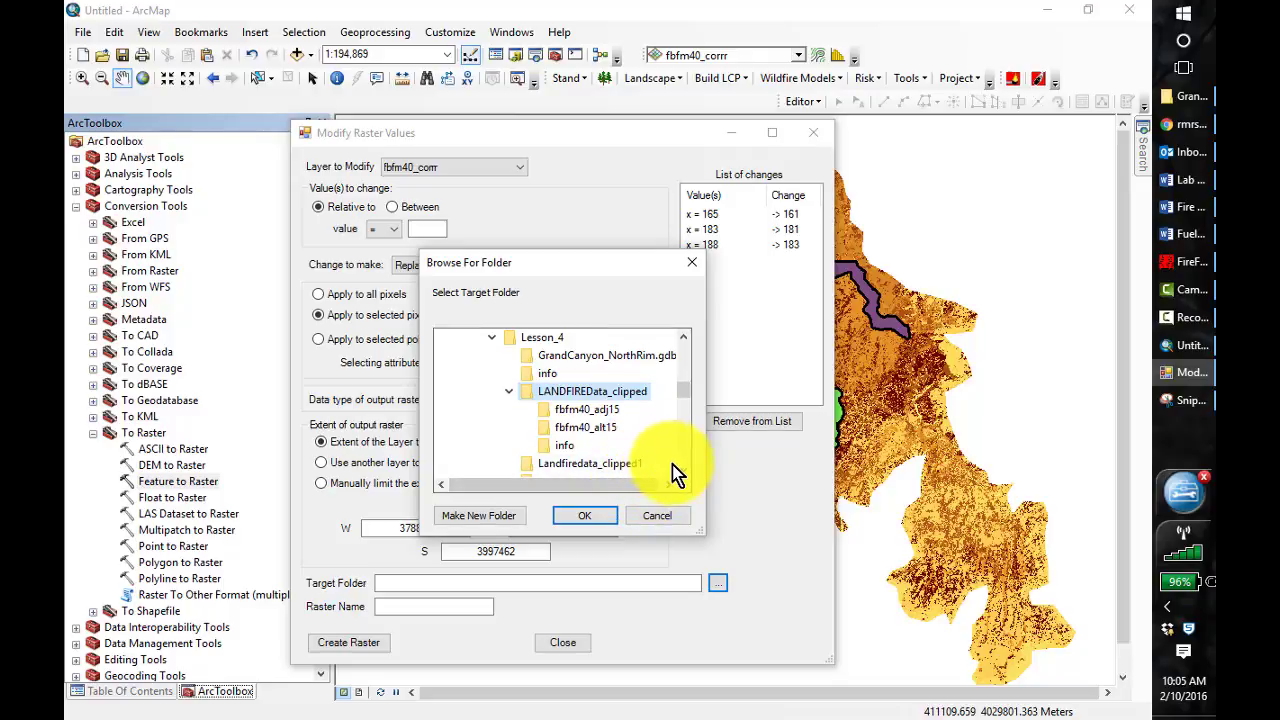
pyautogui.click(593, 515)
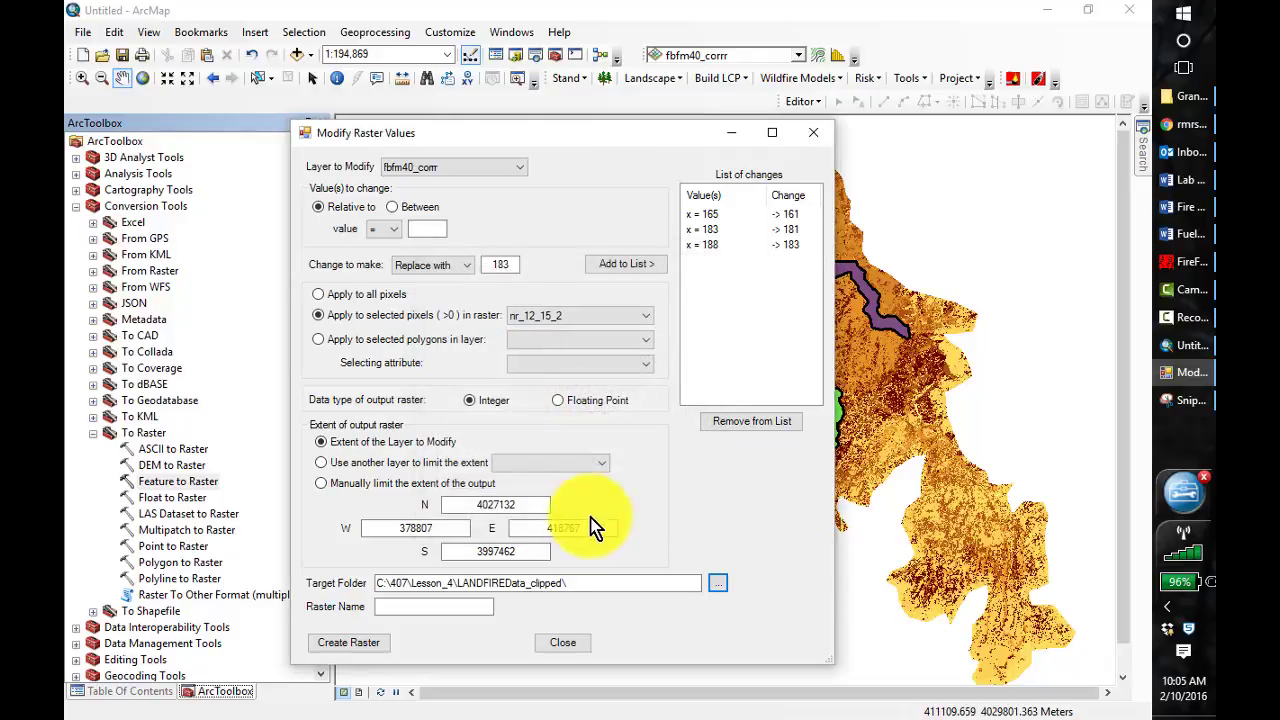
# Name the output raster fbfm40_adj15, create it and close Modify Raster Values
pyautogui.click(430, 605)
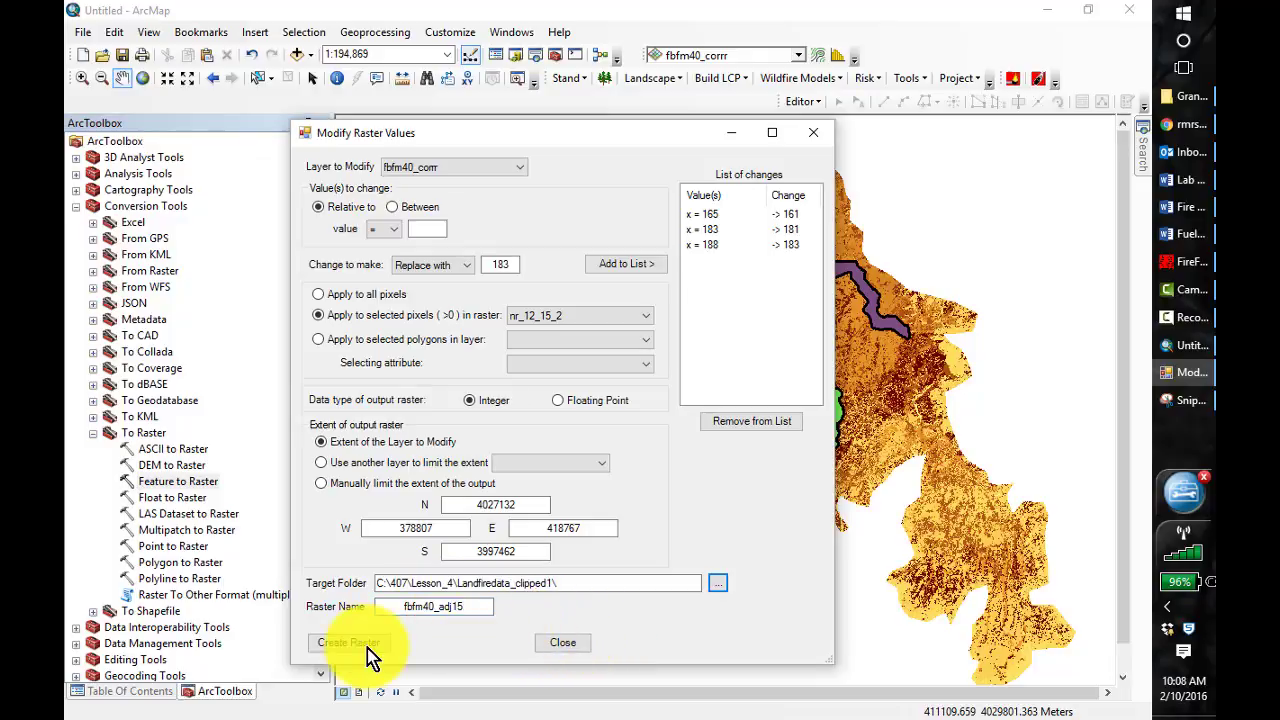
pyautogui.click(350, 643)
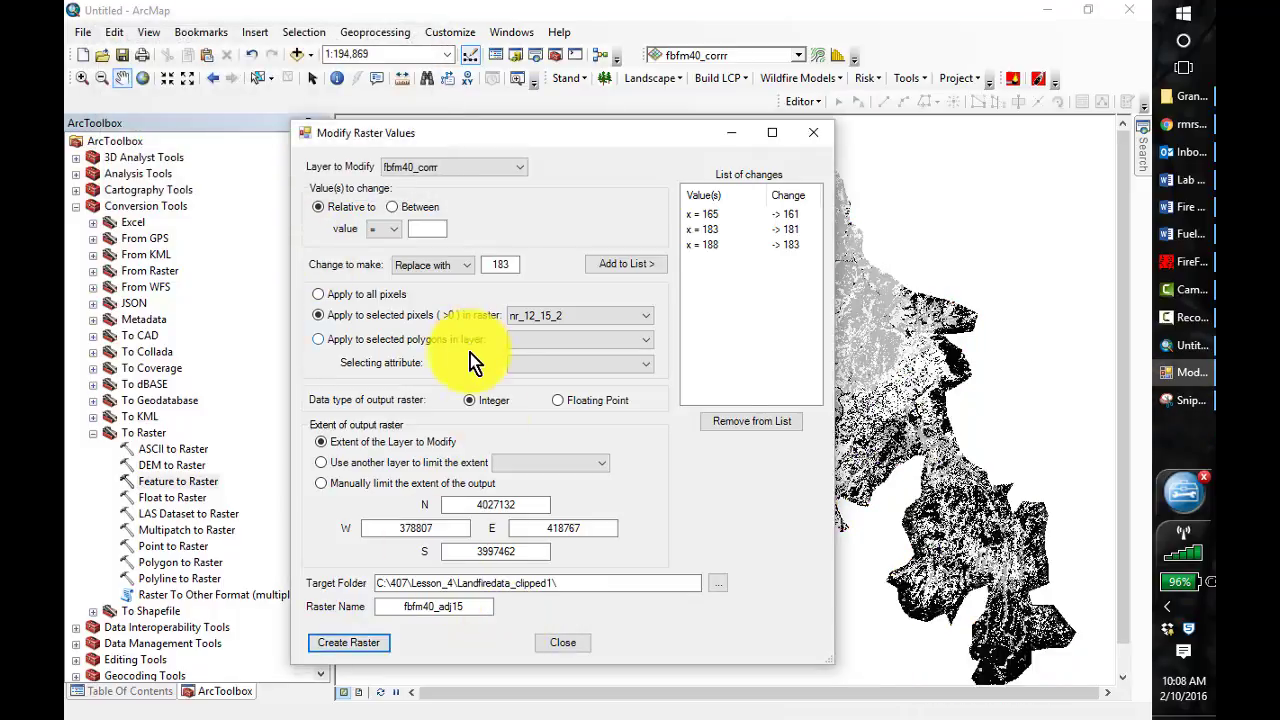
pyautogui.click(568, 641)
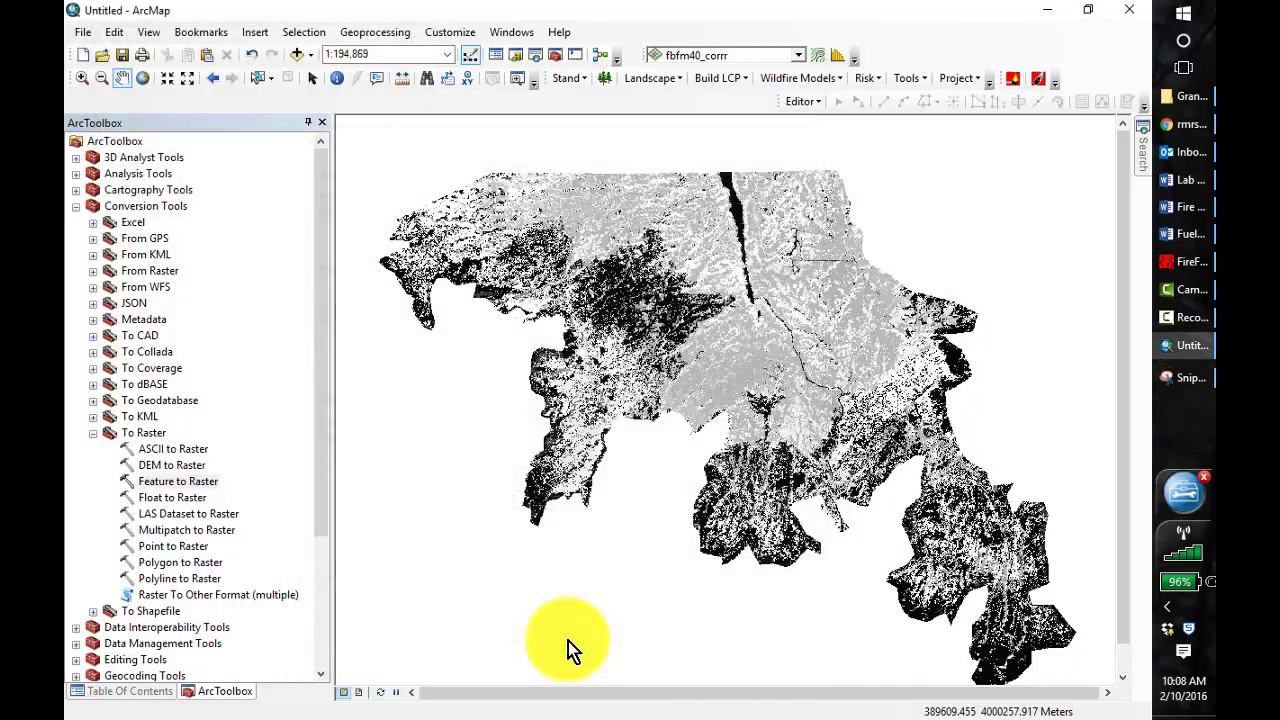
# Hide the nr_12_15_2 layer and toggle fbfm40_adj15 off and on to compare it with the layers underneath
pyautogui.click(160, 690)
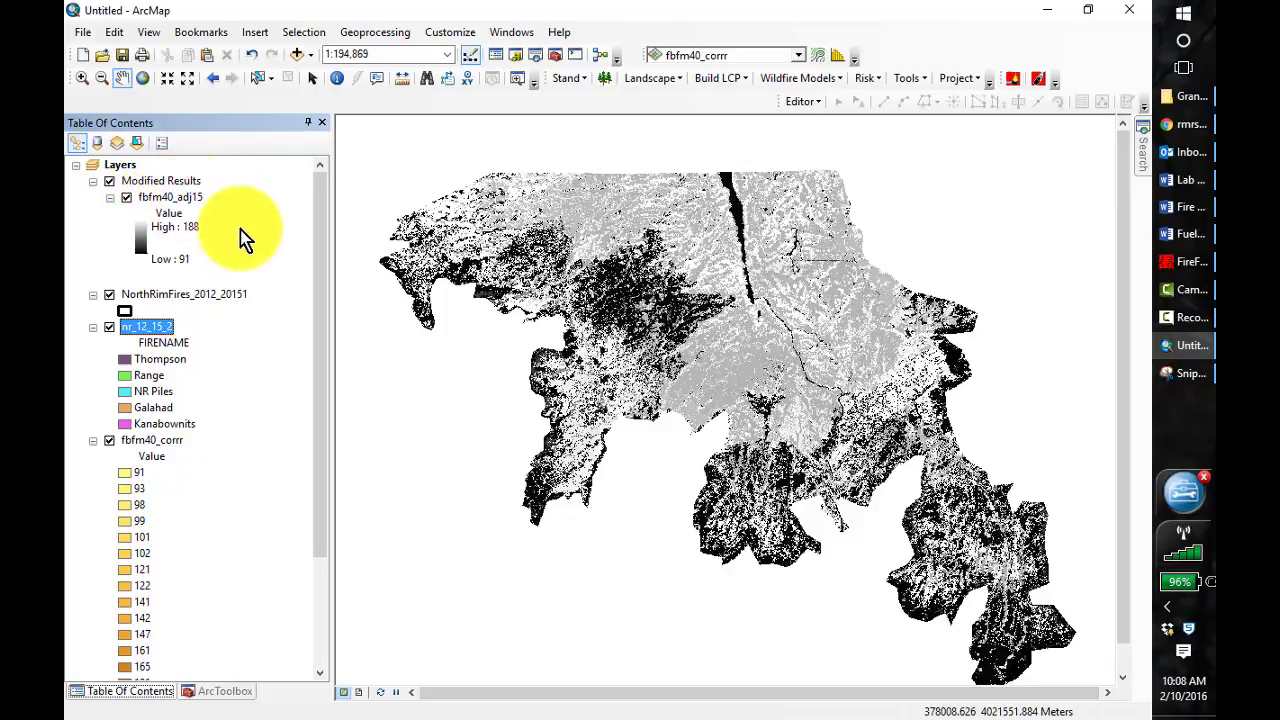
pyautogui.click(127, 197)
pyautogui.click(127, 197)
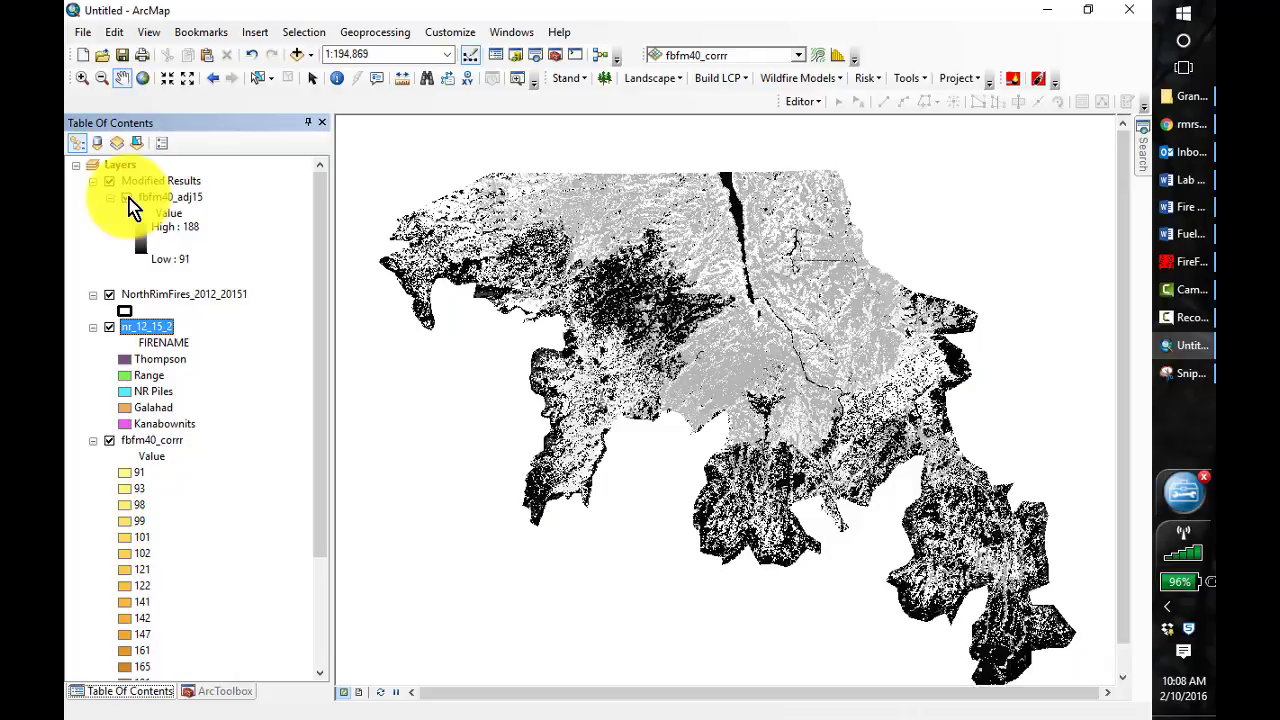
pyautogui.click(108, 327)
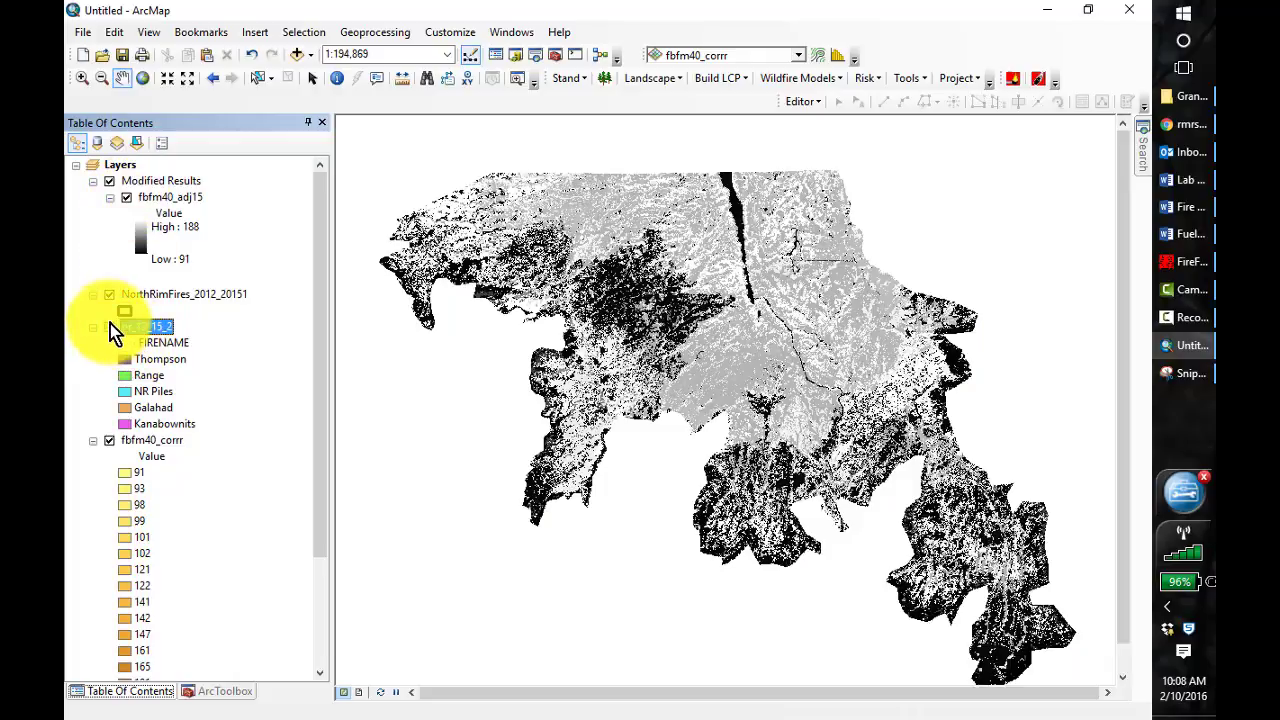
pyautogui.click(125, 199)
pyautogui.click(126, 199)
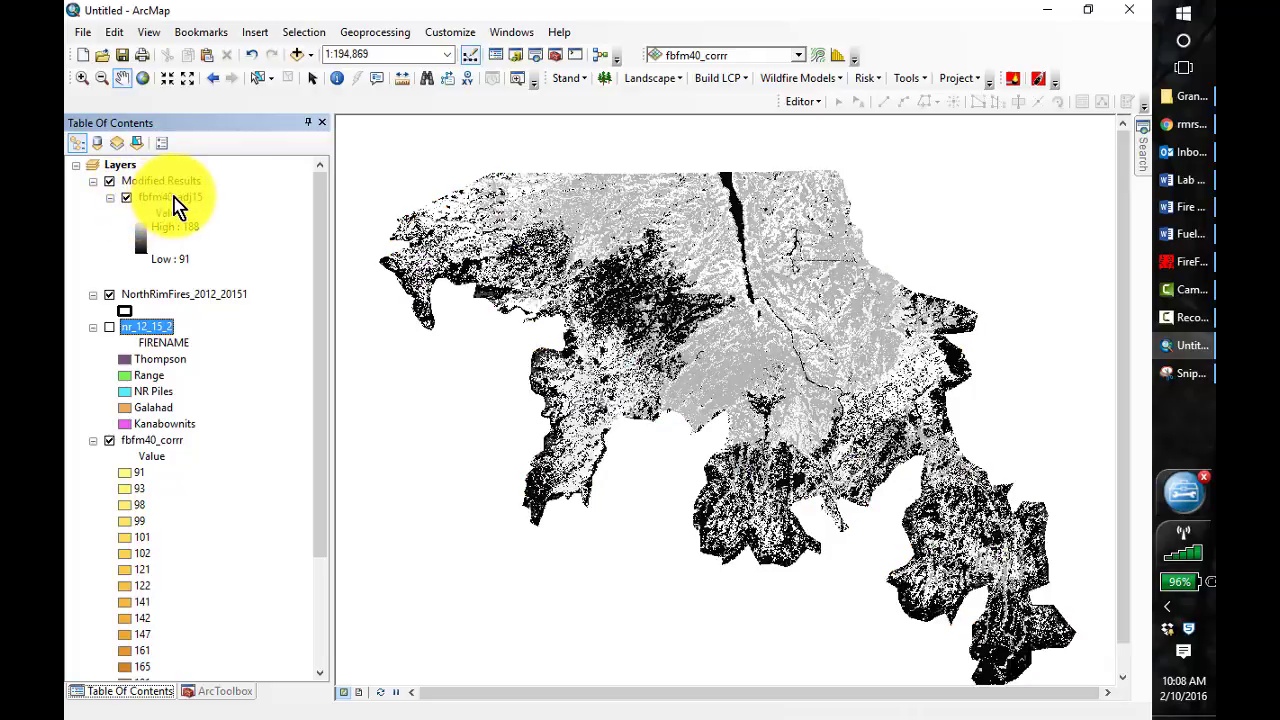
# Switch the fbfm40_adj15 symbology to unique values and build its raster attribute table
pyautogui.rightClick(175, 203)
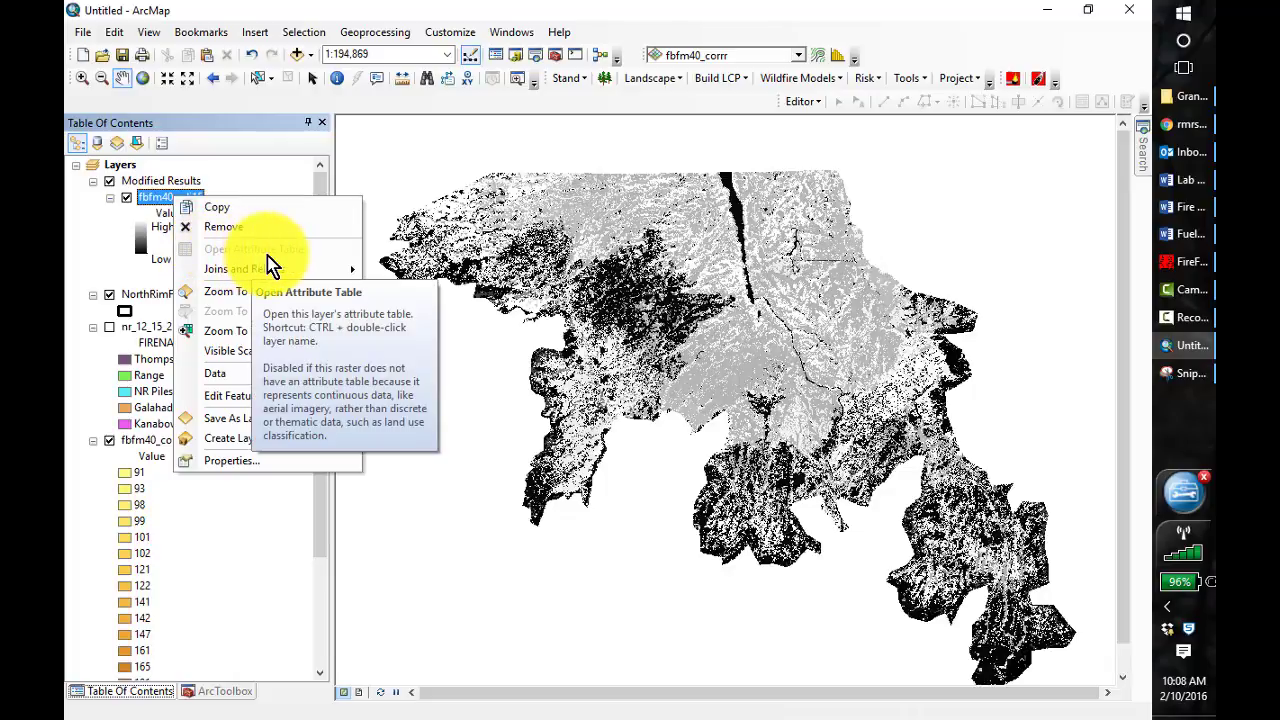
pyautogui.click(229, 462)
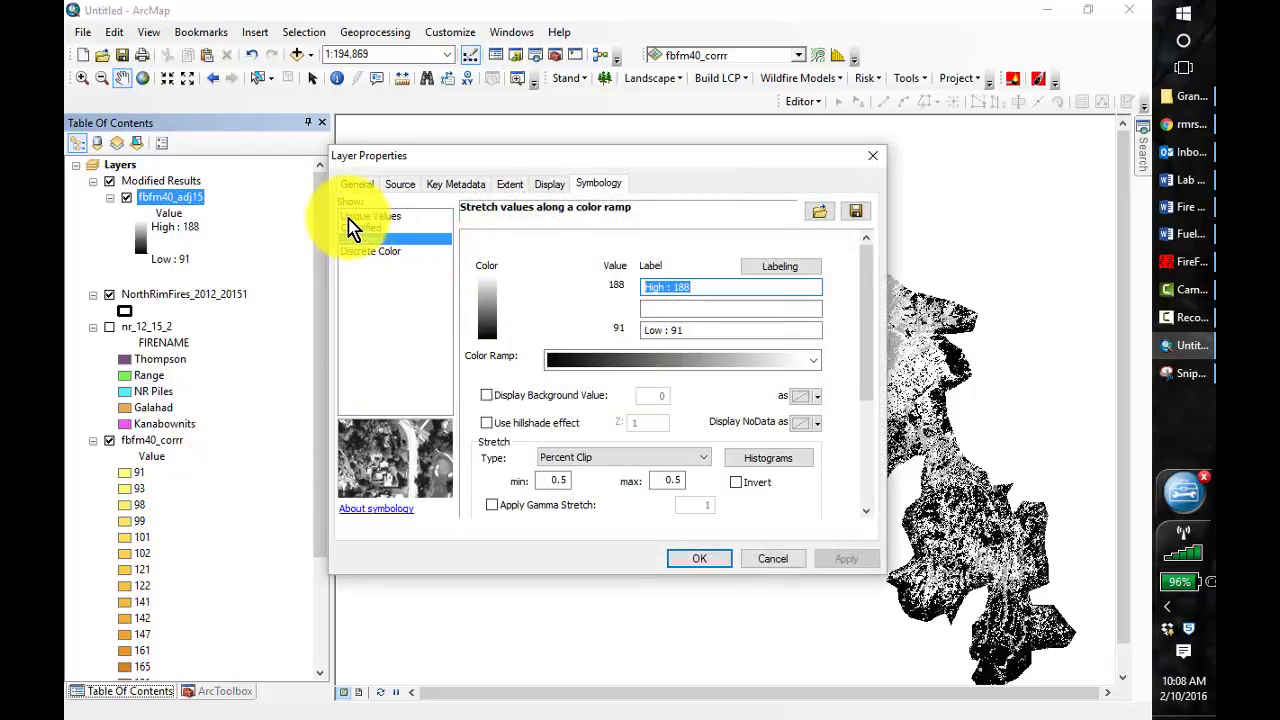
pyautogui.click(380, 217)
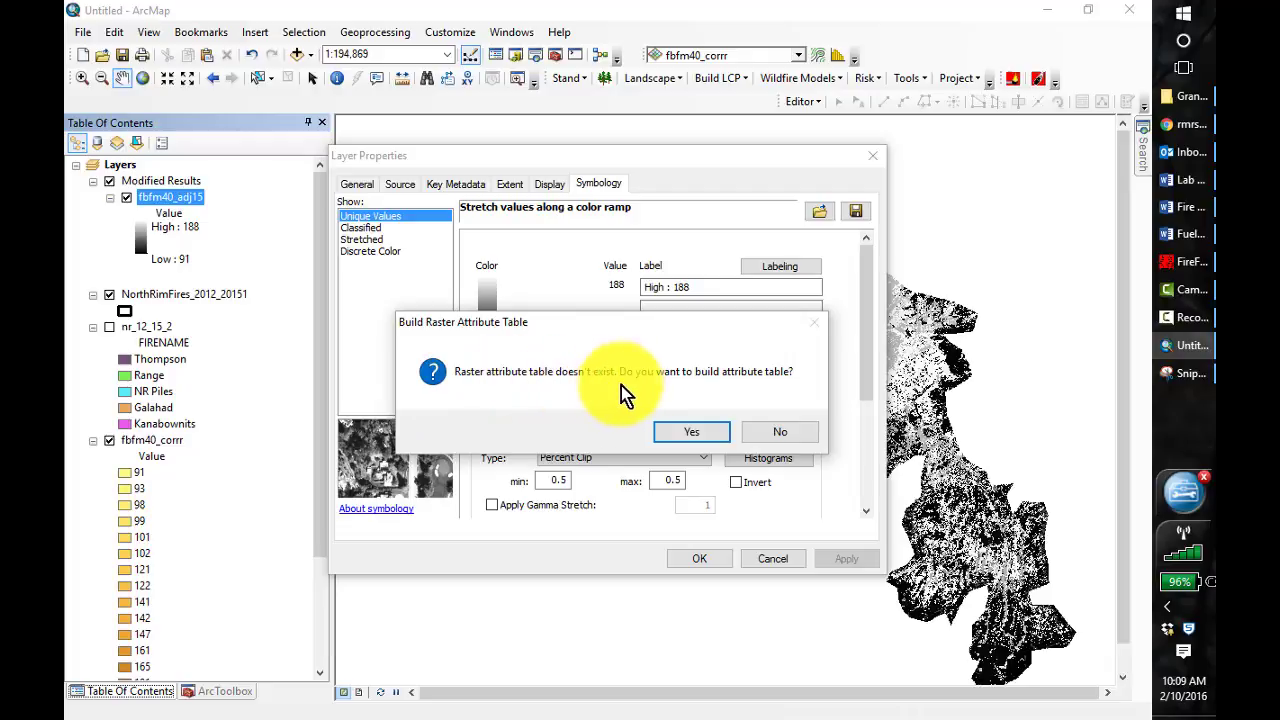
pyautogui.click(708, 429)
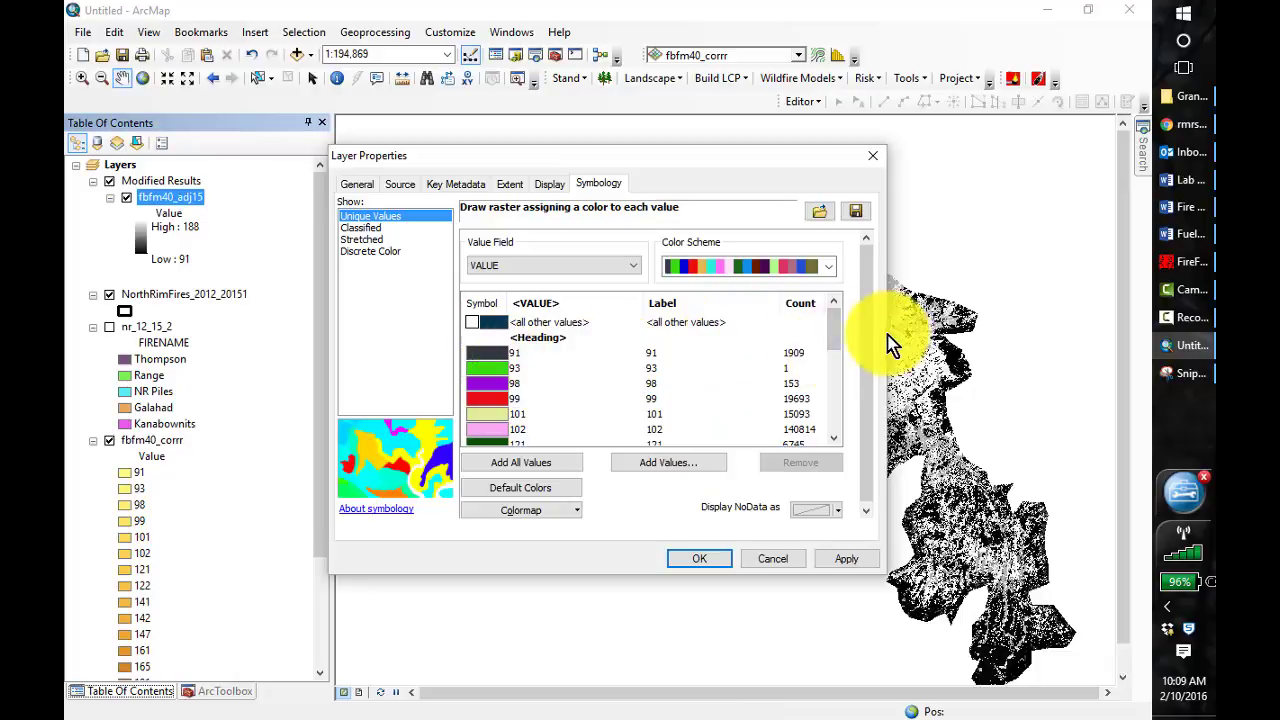
# Apply the yellow-to-dark-red color ramp to fbfm40_adj15 and move the NorthRimFires_2012_20151 layer above Modified Results
pyautogui.click(831, 272)
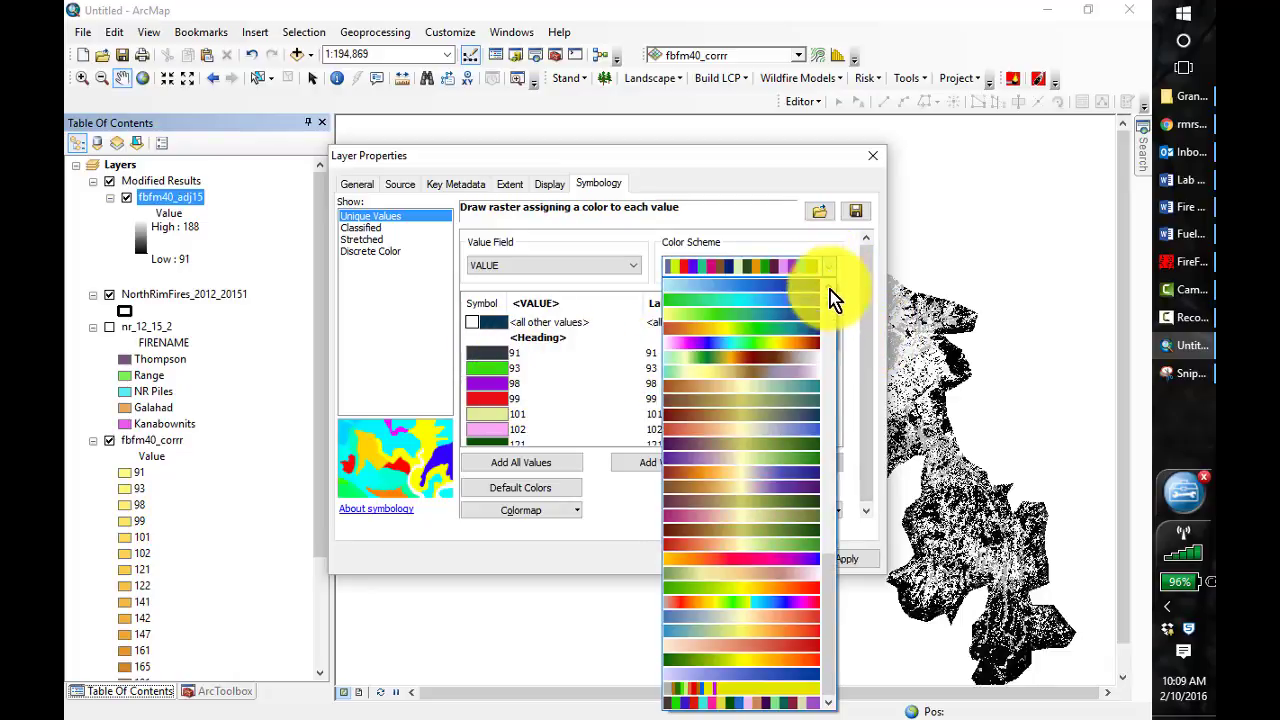
pyautogui.moveTo(829, 637); pyautogui.dragTo(834, 486)
pyautogui.click(766, 372)
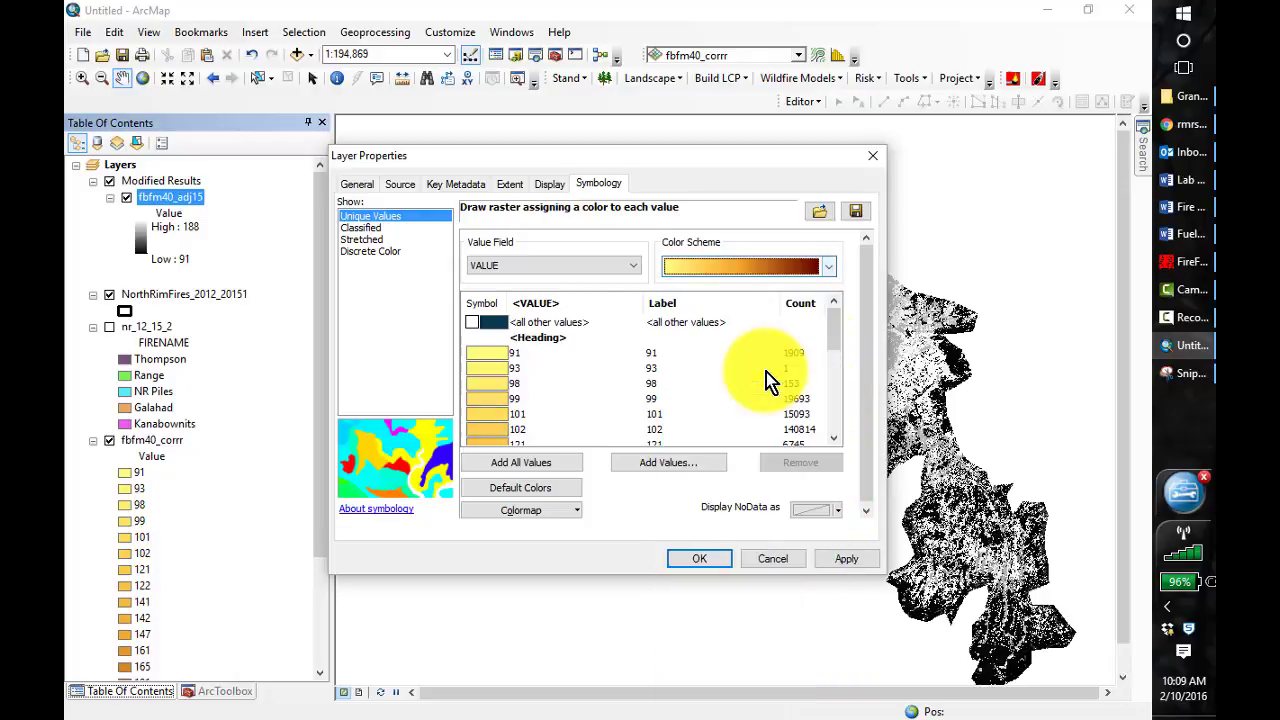
pyautogui.click(695, 559)
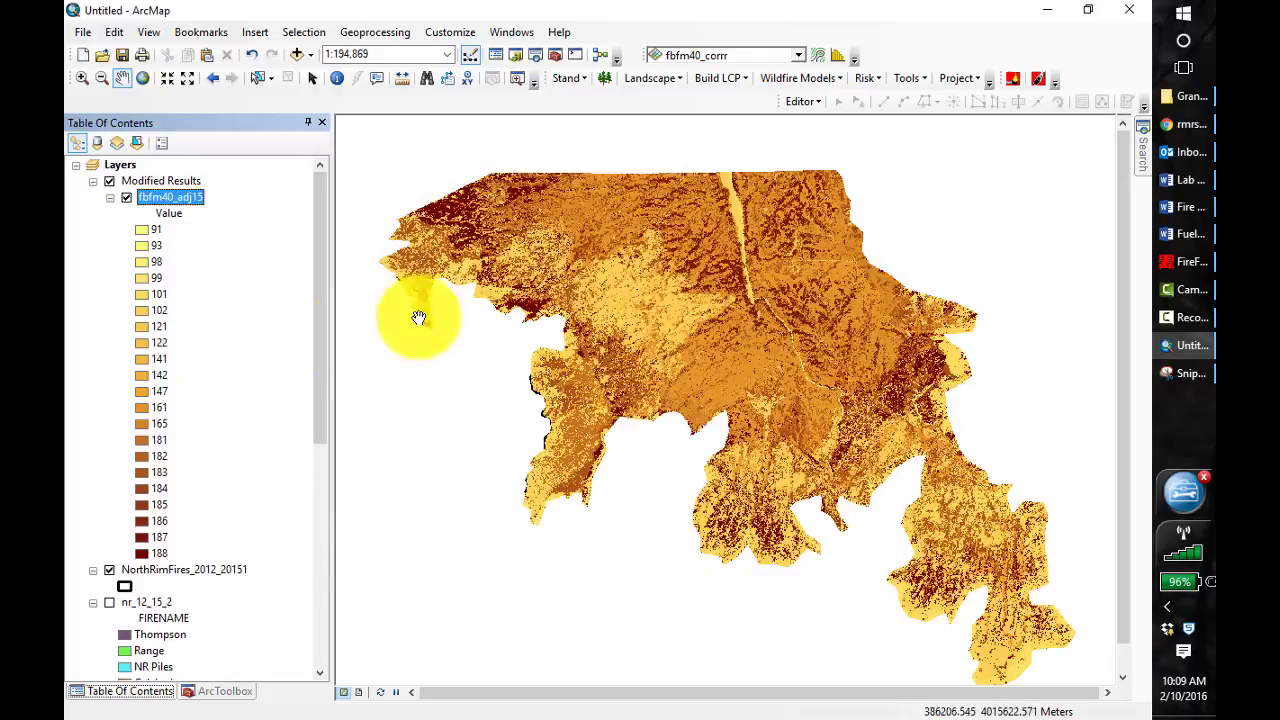
pyautogui.moveTo(178, 573); pyautogui.dragTo(162, 178)
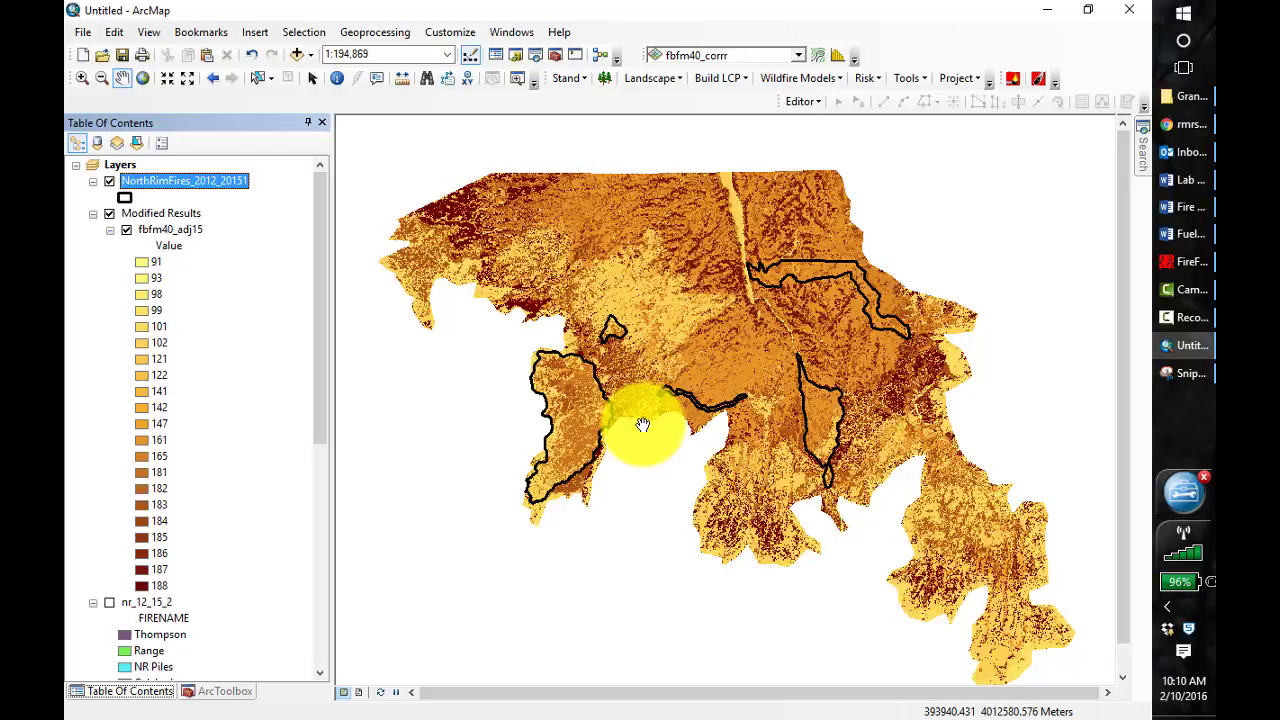
# Start a new map document from the Blank Map template
pyautogui.click(80, 52)
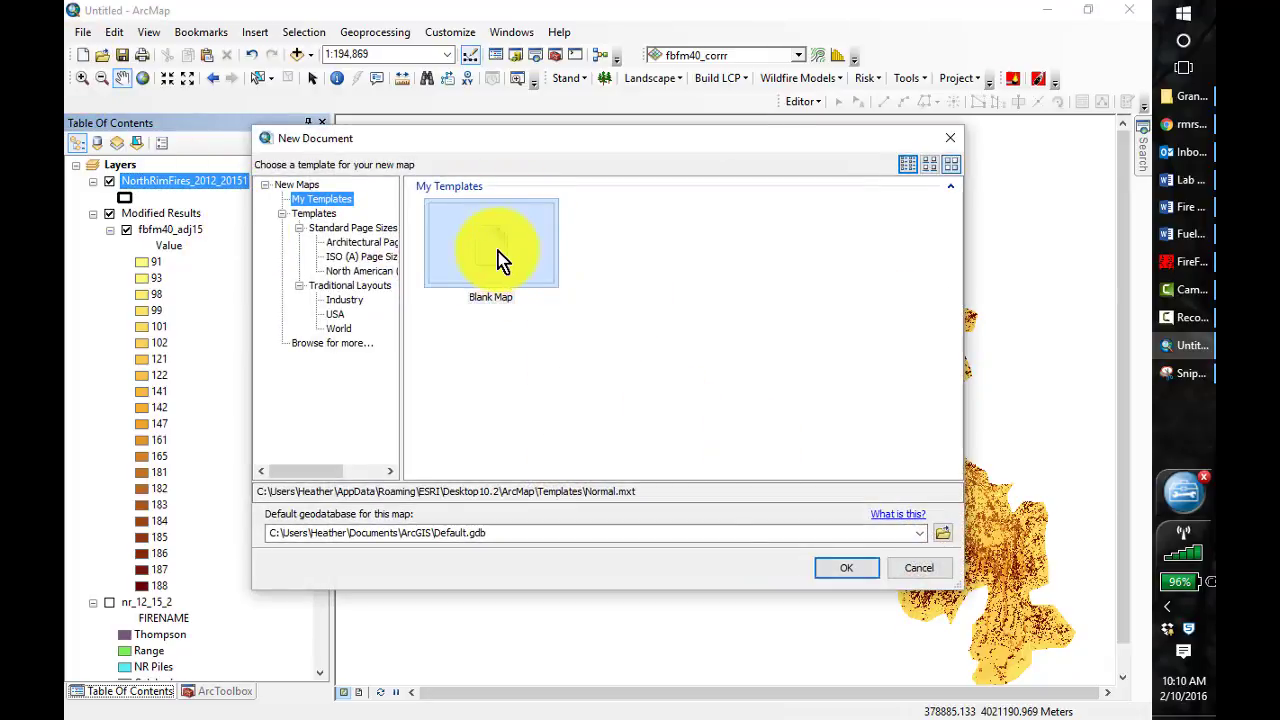
pyautogui.click(502, 260)
pyautogui.click(850, 570)
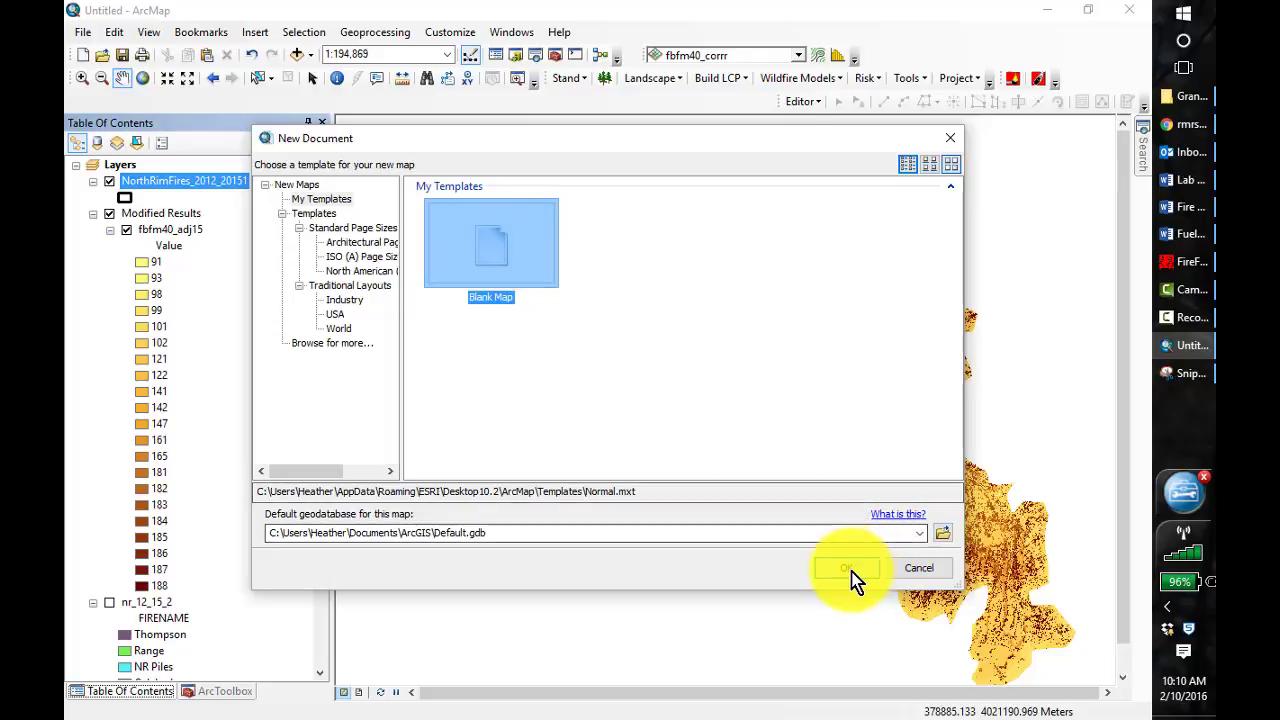
pyautogui.click(631, 407)
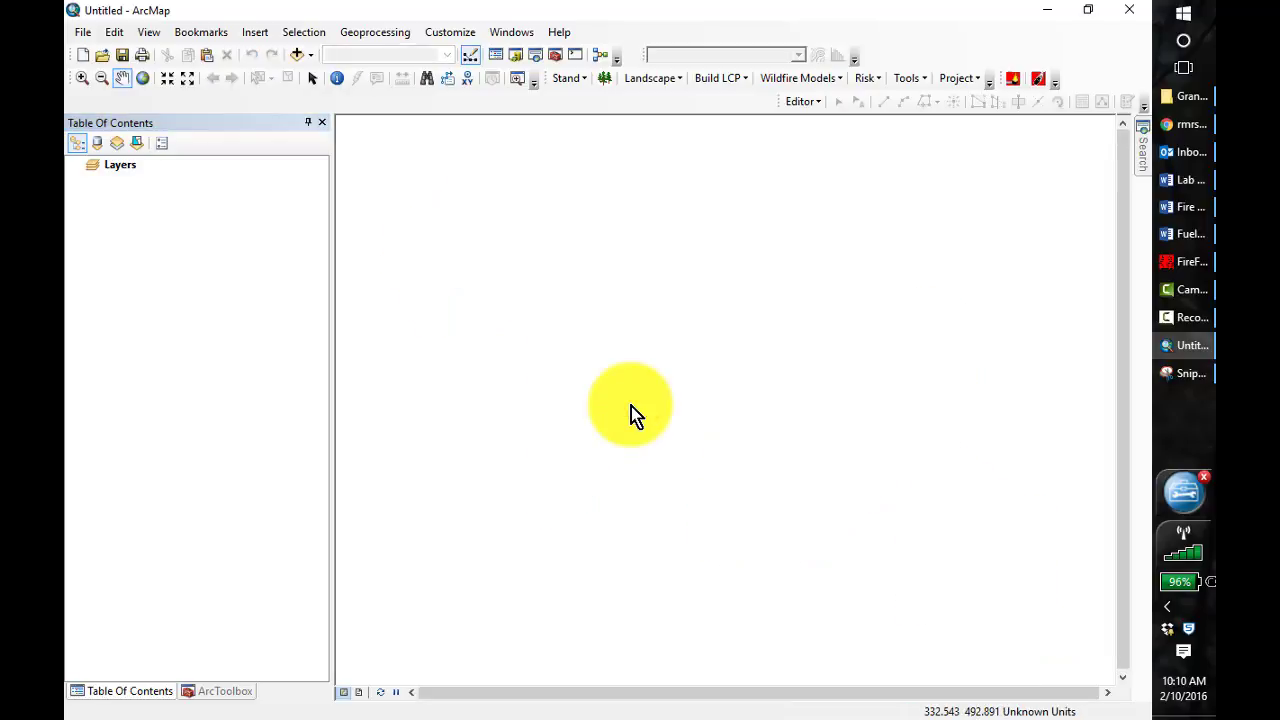
# Start adding data to the new map and browse to the LANDFIREData_clipped folder in C:\407\Lesson_4
pyautogui.click(298, 54)
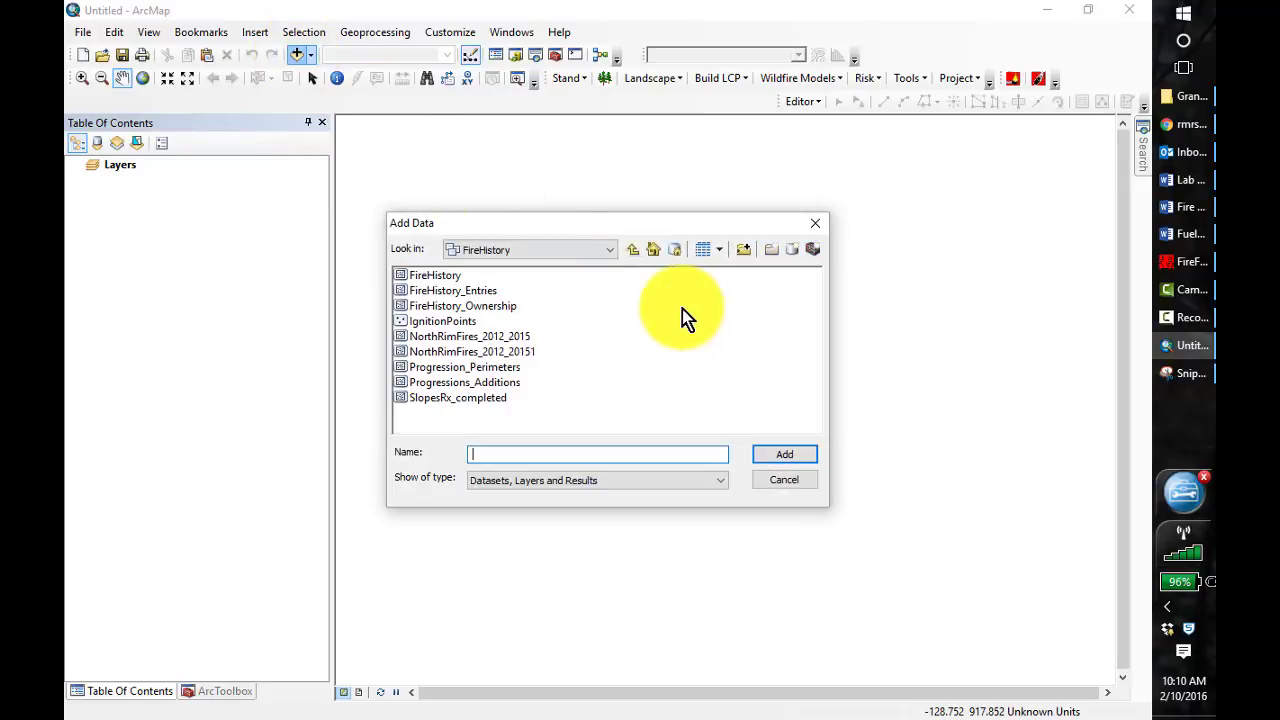
pyautogui.click(631, 248)
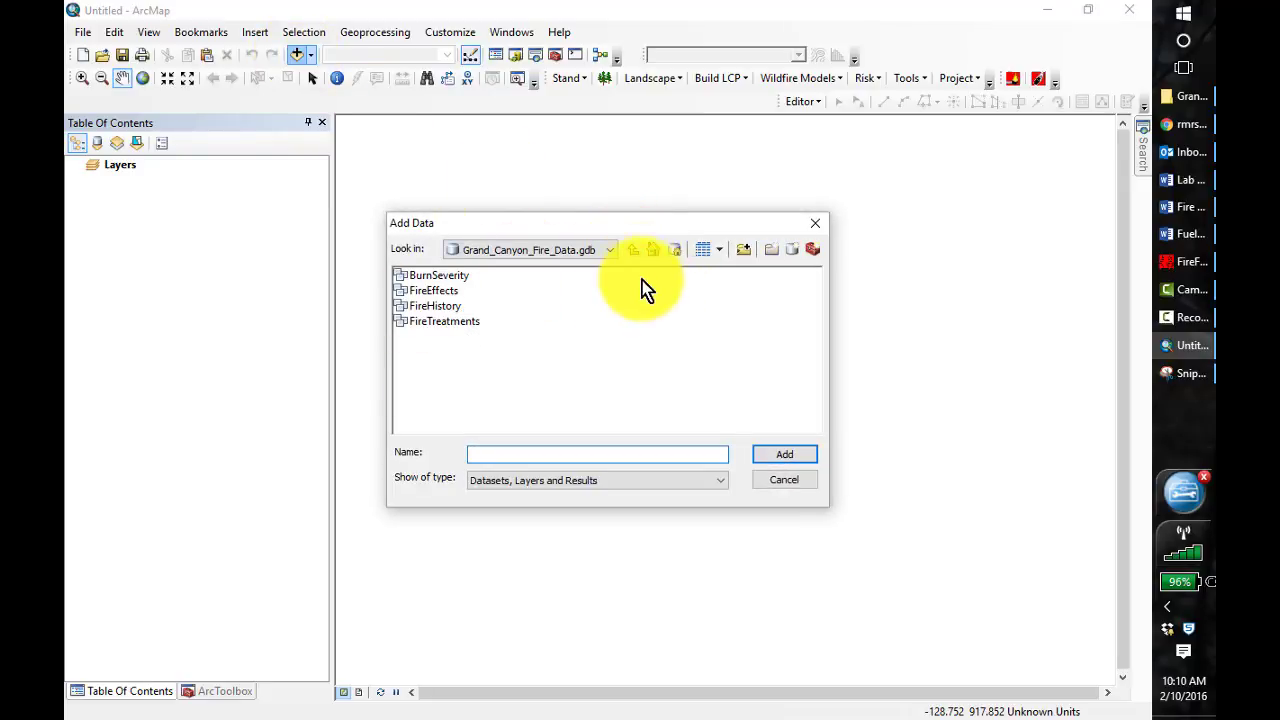
pyautogui.click(606, 252)
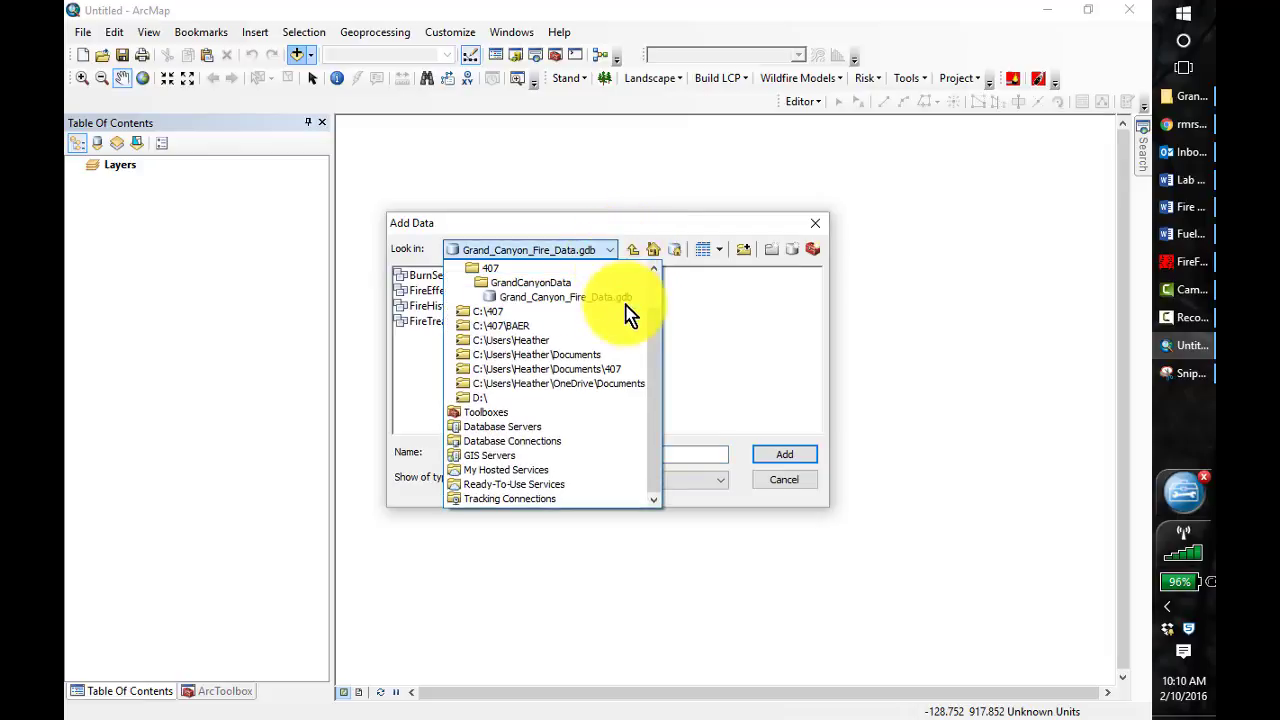
pyautogui.click(517, 313)
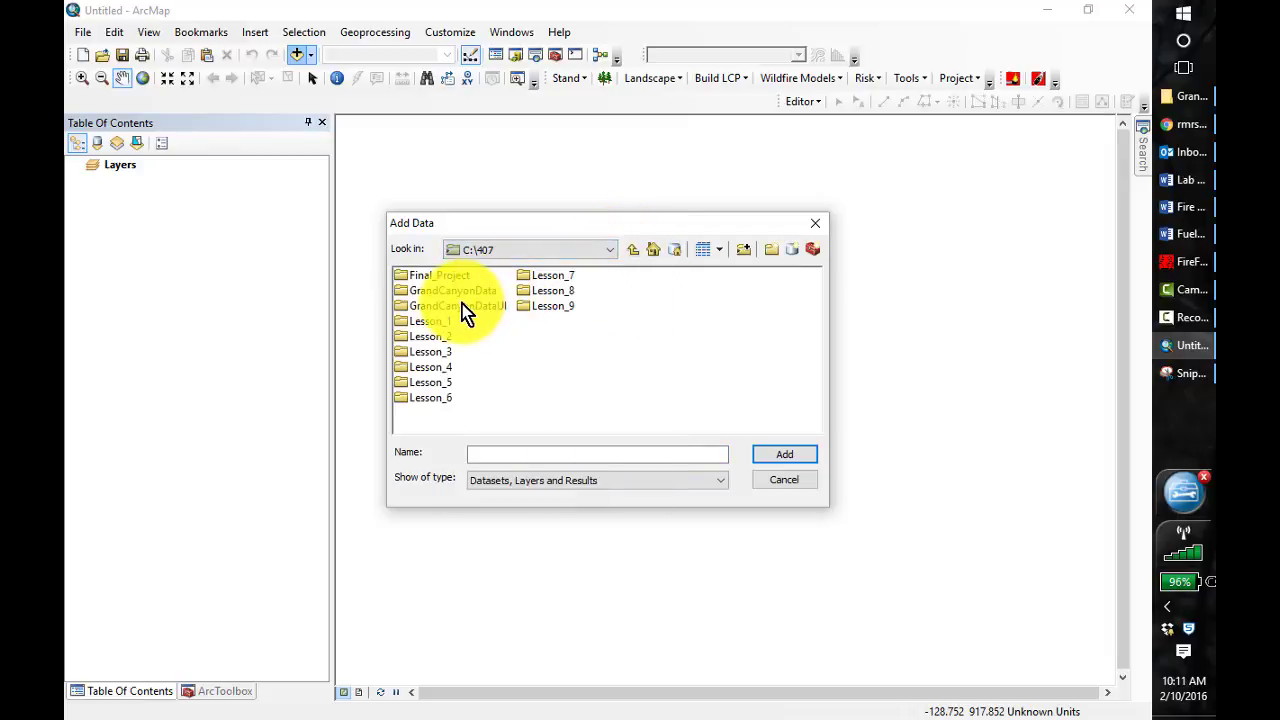
pyautogui.doubleClick(452, 368)
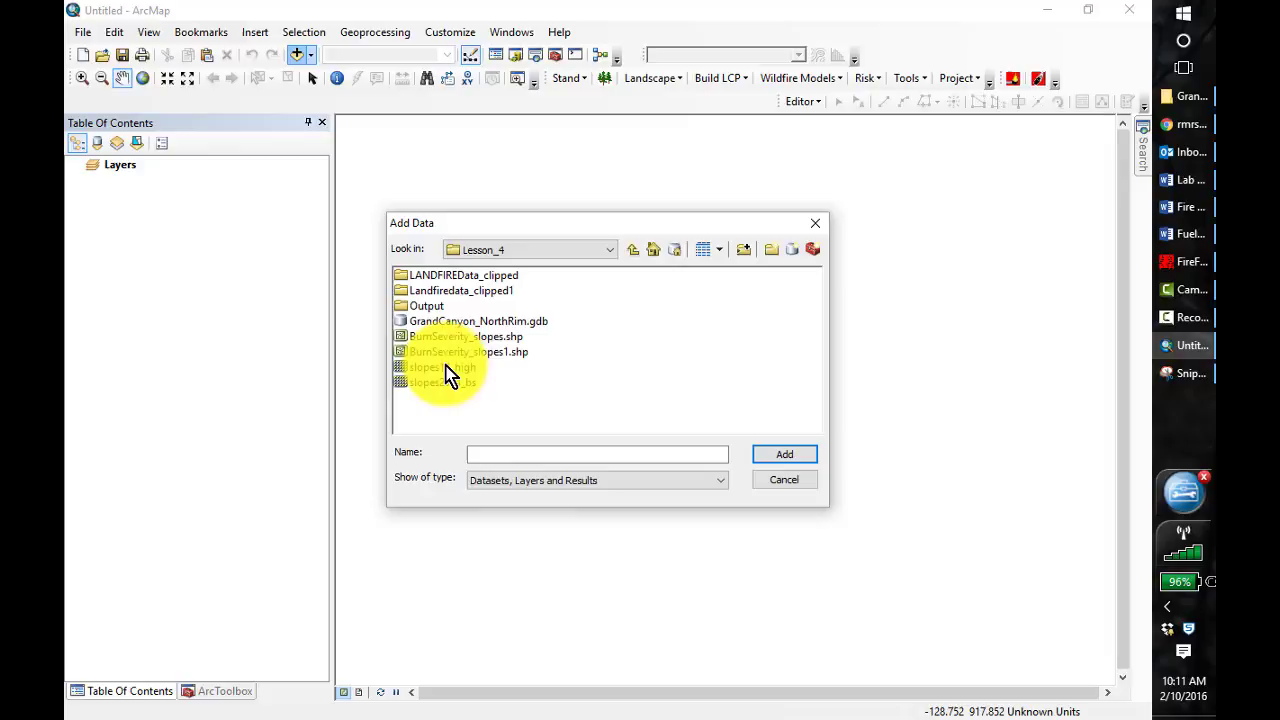
pyautogui.click(452, 283)
pyautogui.doubleClick(456, 283)
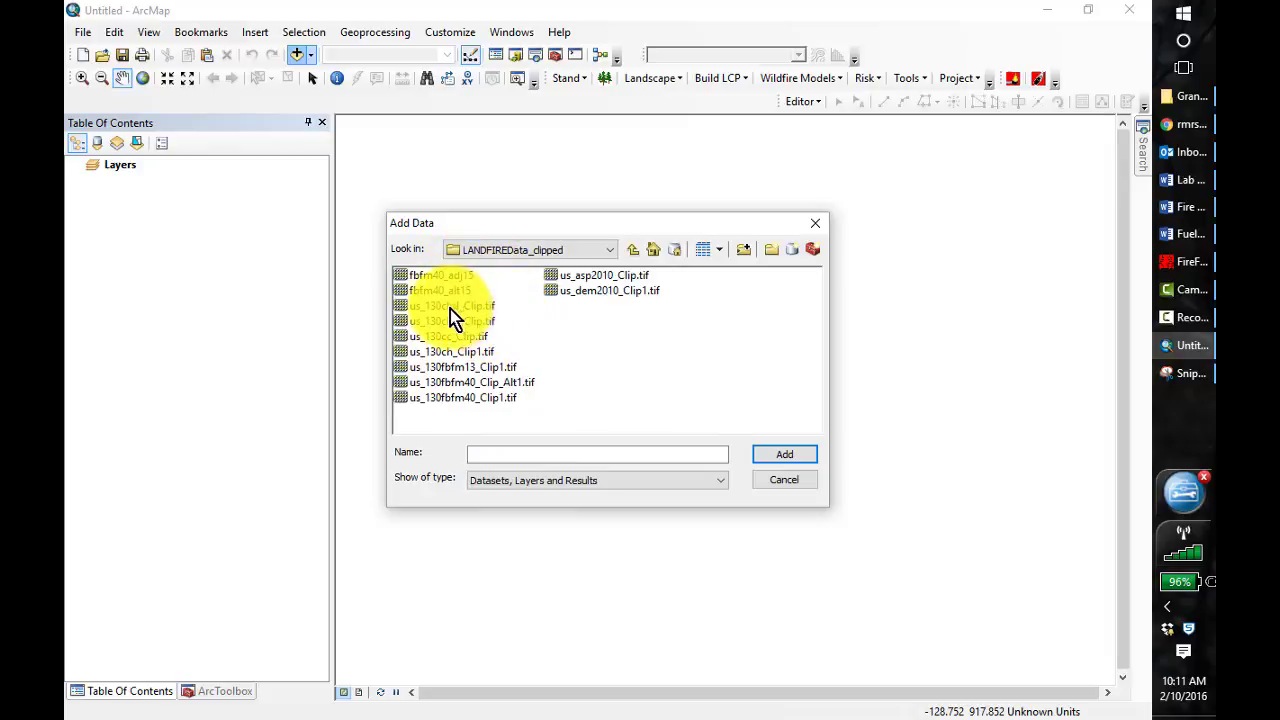
# Add the clipped cbd, cbh, cc, ch, fbfm13, us_130fbfm40_Clip1, aspect and DEM rasters plus fbfm40_alt15 to the map
pyautogui.click(466, 307)
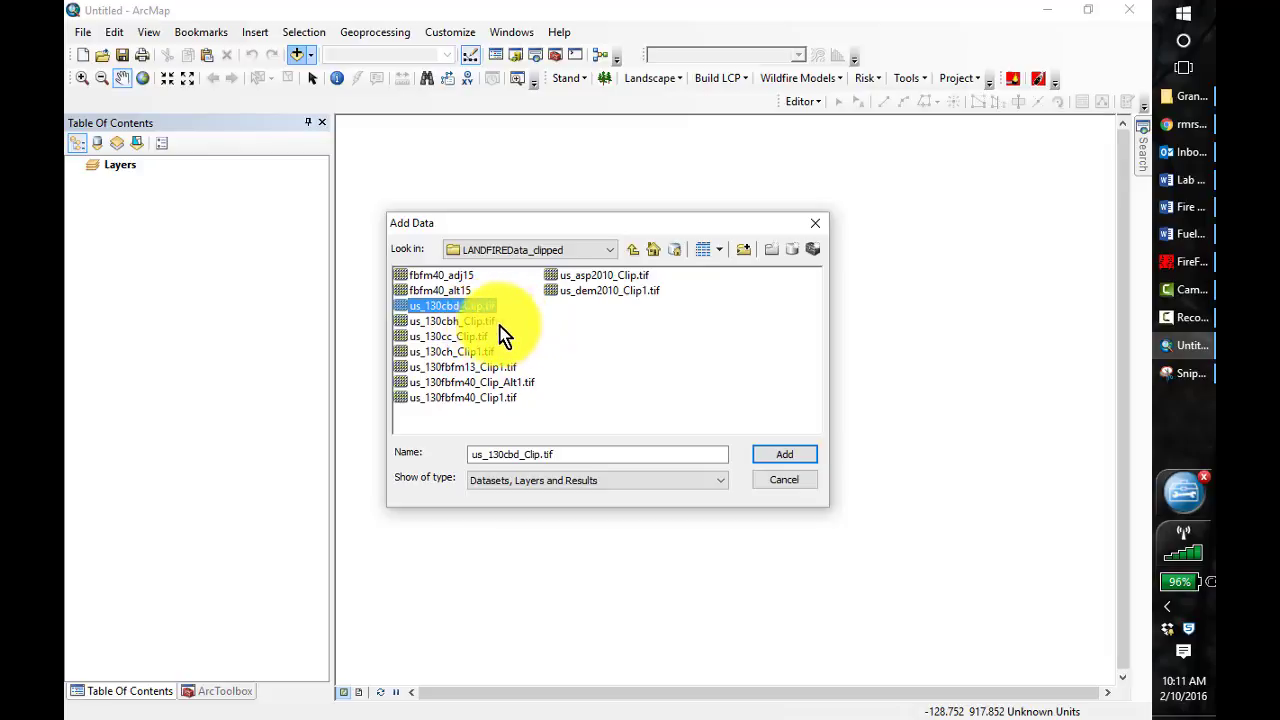
pyautogui.keyDown('ctrl'); pyautogui.click(462, 320); pyautogui.keyUp('ctrl')
pyautogui.keyDown('ctrl'); pyautogui.click(464, 336); pyautogui.keyUp('ctrl')
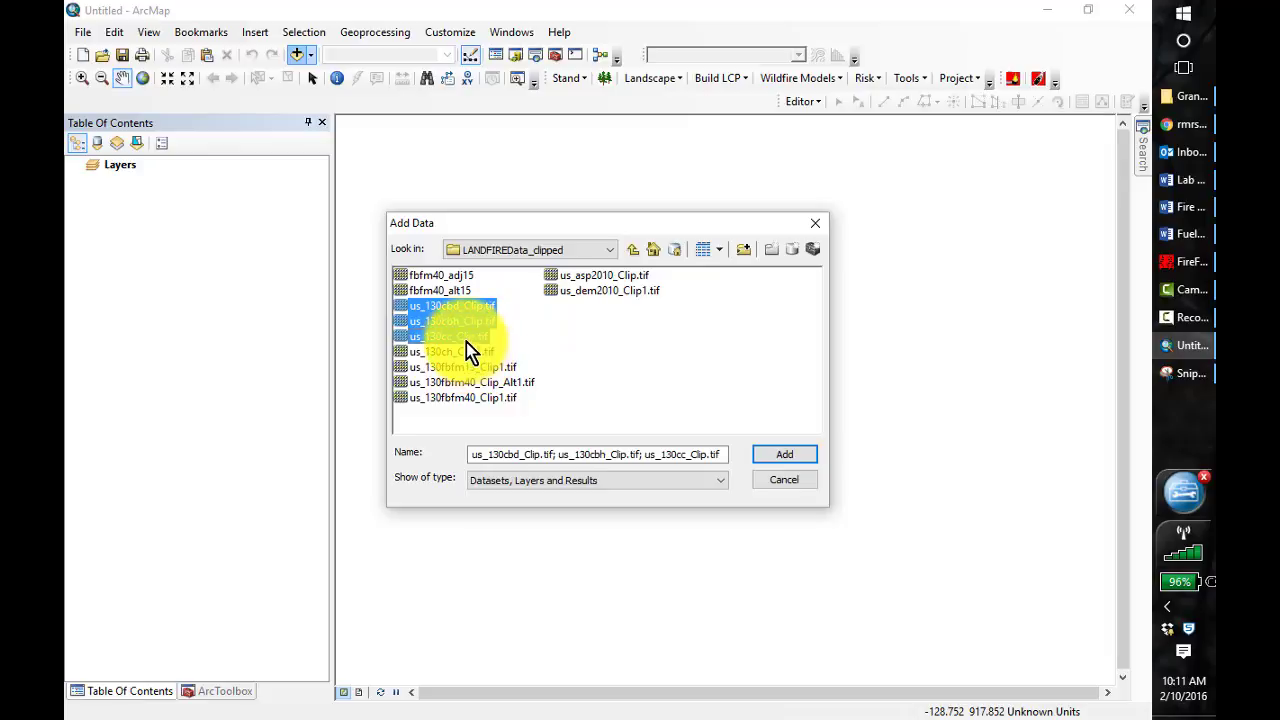
pyautogui.keyDown('ctrl'); pyautogui.click(472, 352); pyautogui.keyUp('ctrl')
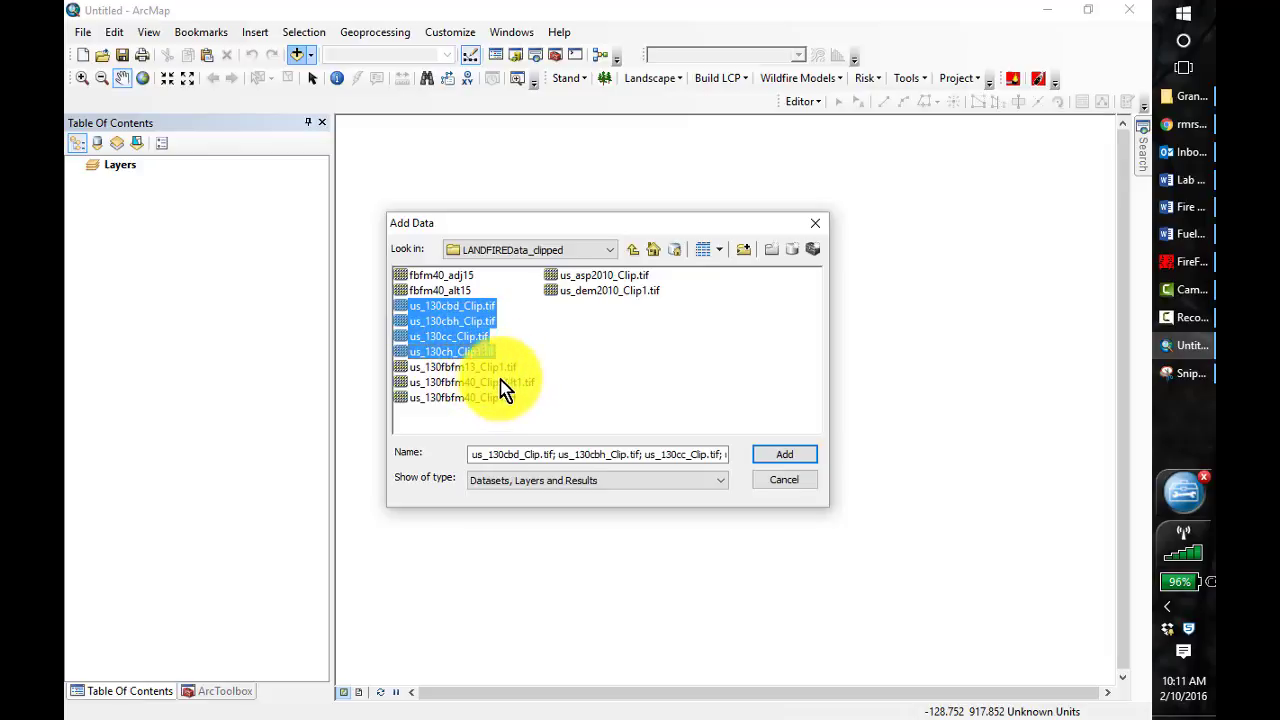
pyautogui.keyDown('ctrl'); pyautogui.click(488, 369); pyautogui.keyUp('ctrl')
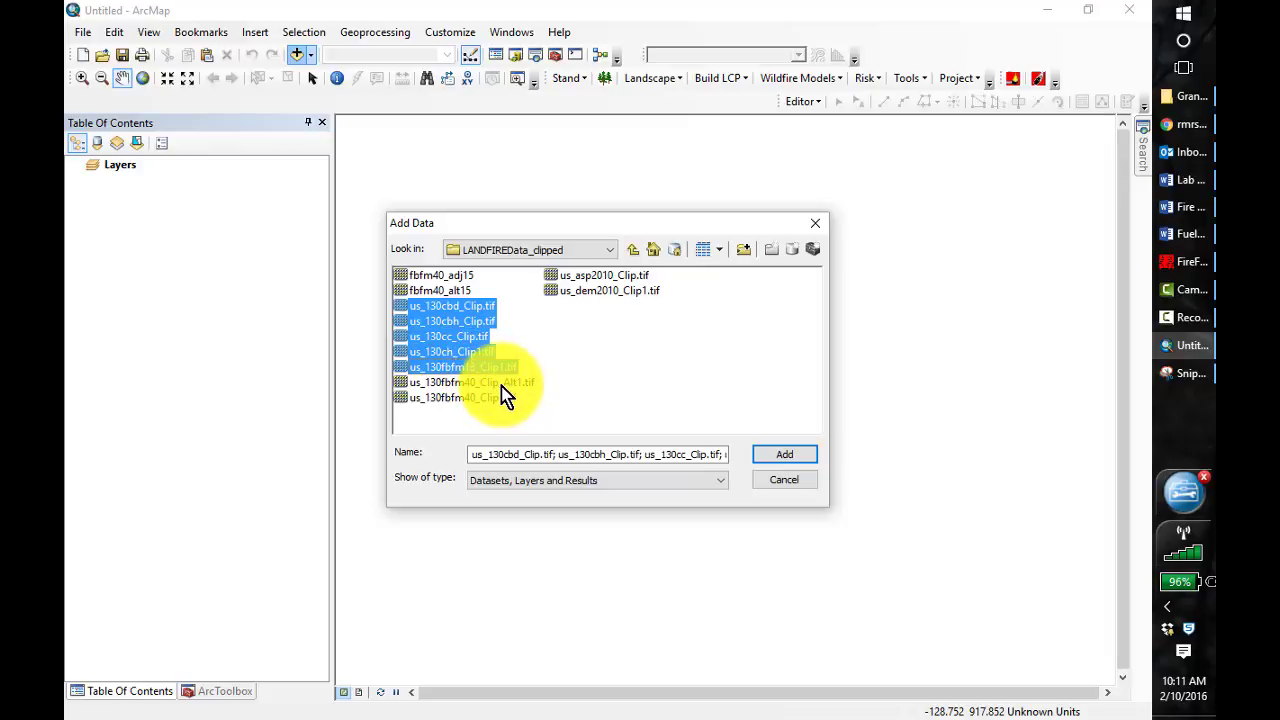
pyautogui.keyDown('ctrl'); pyautogui.click(493, 382); pyautogui.keyUp('ctrl')
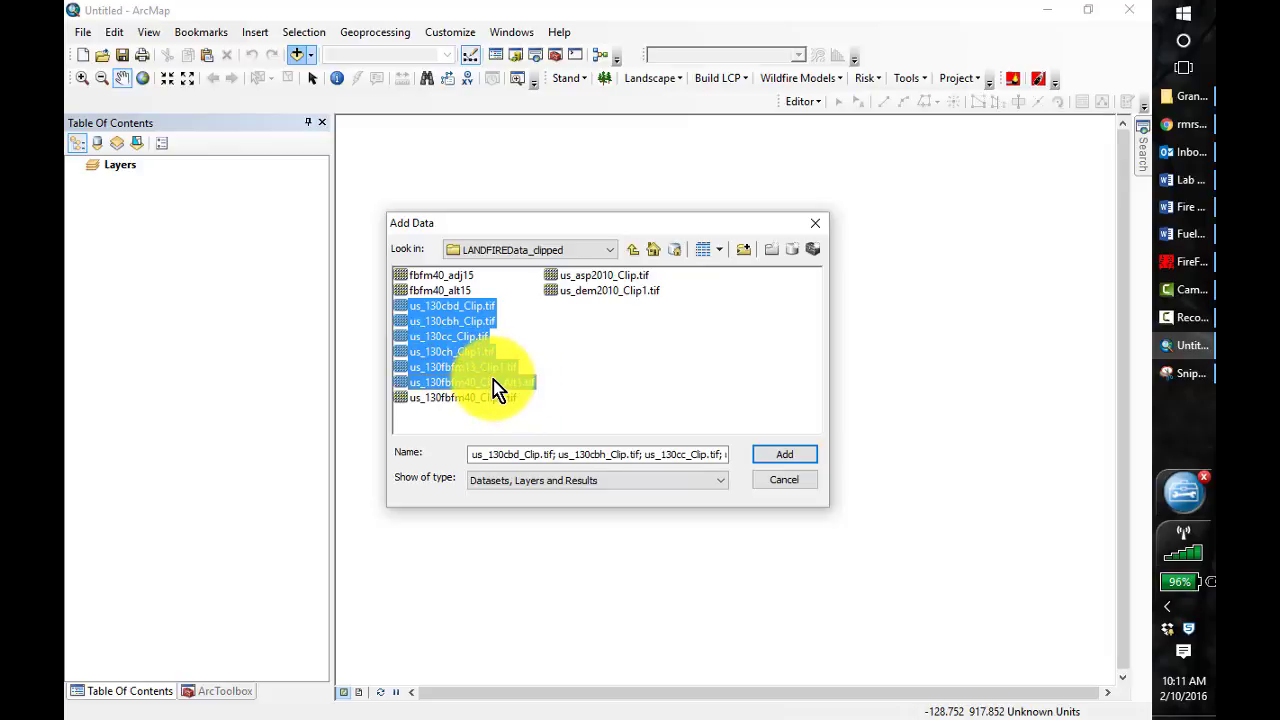
pyautogui.keyDown('ctrl'); pyautogui.click(493, 381); pyautogui.keyUp('ctrl')
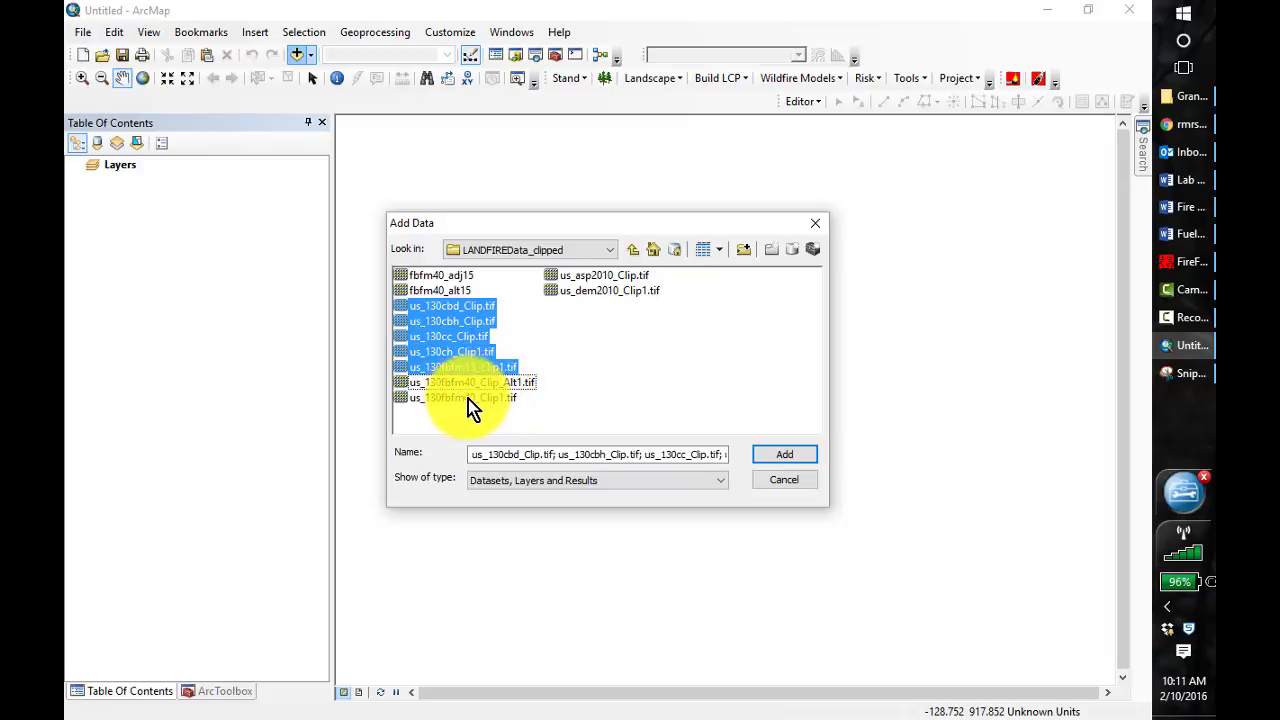
pyautogui.keyDown('ctrl'); pyautogui.click(470, 399); pyautogui.keyUp('ctrl')
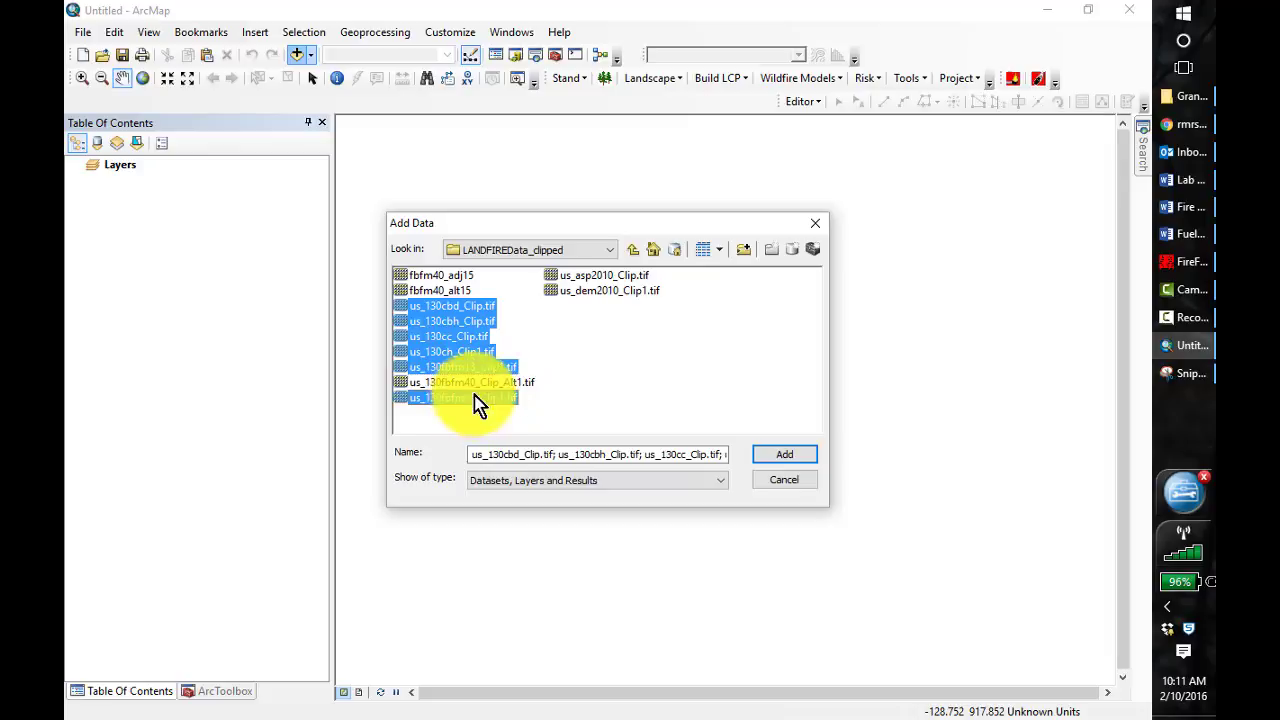
pyautogui.keyDown('ctrl'); pyautogui.click(594, 278); pyautogui.keyUp('ctrl')
pyautogui.keyDown('ctrl'); pyautogui.click(596, 289); pyautogui.keyUp('ctrl')
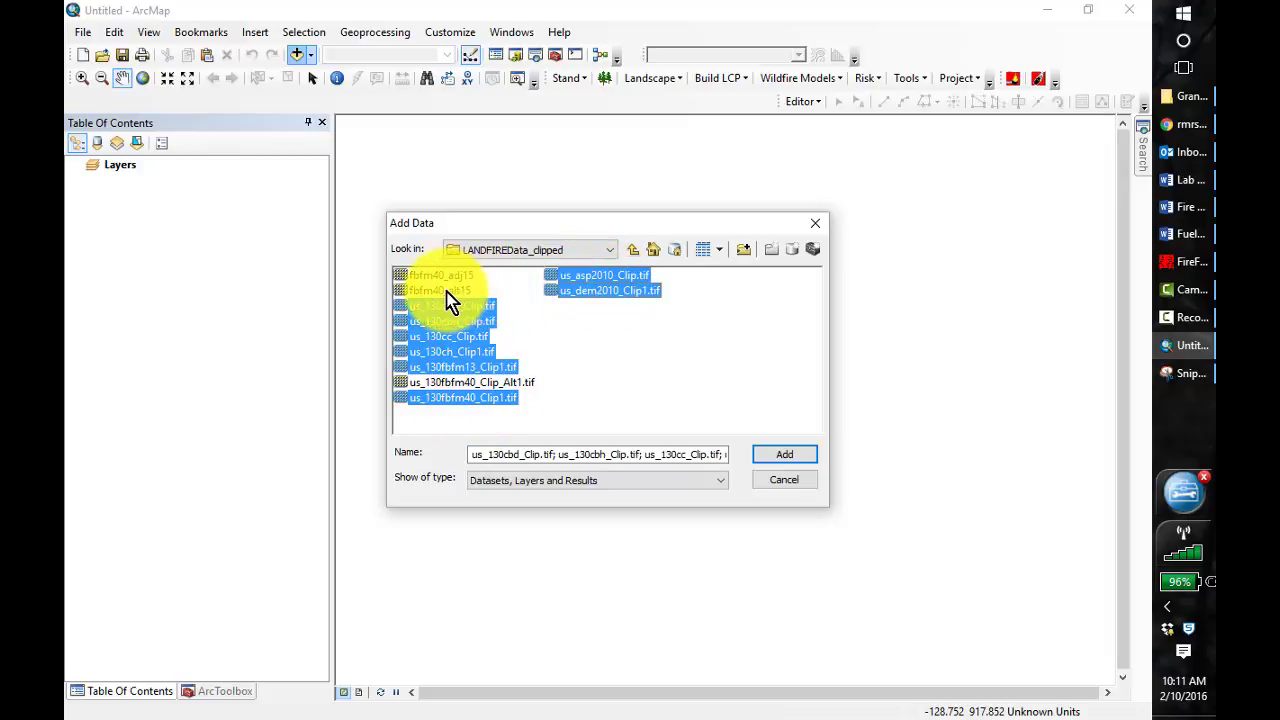
pyautogui.click(787, 452)
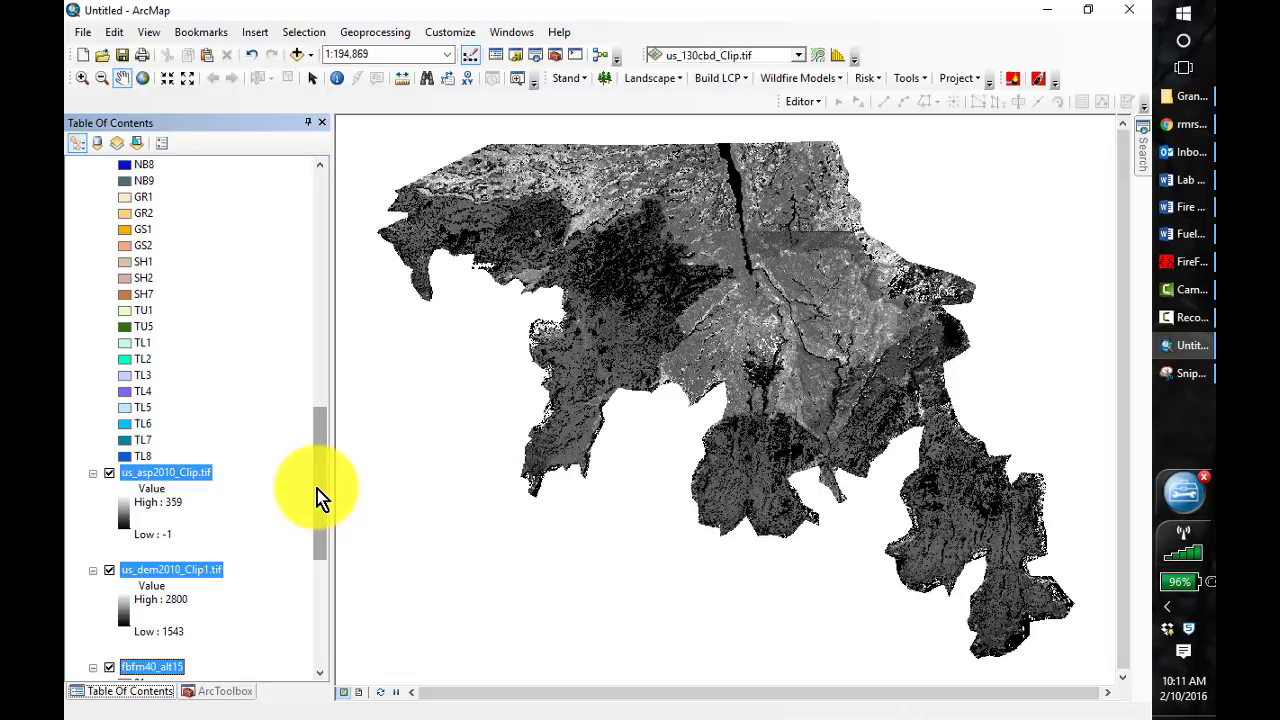
# Remove only the original us_130fbfm40_Clip1.tif fuel model layer from the map, keeping the other rasters
pyautogui.moveTo(319, 505); pyautogui.dragTo(322, 538)
pyautogui.moveTo(320, 545); pyautogui.dragTo(320, 430)
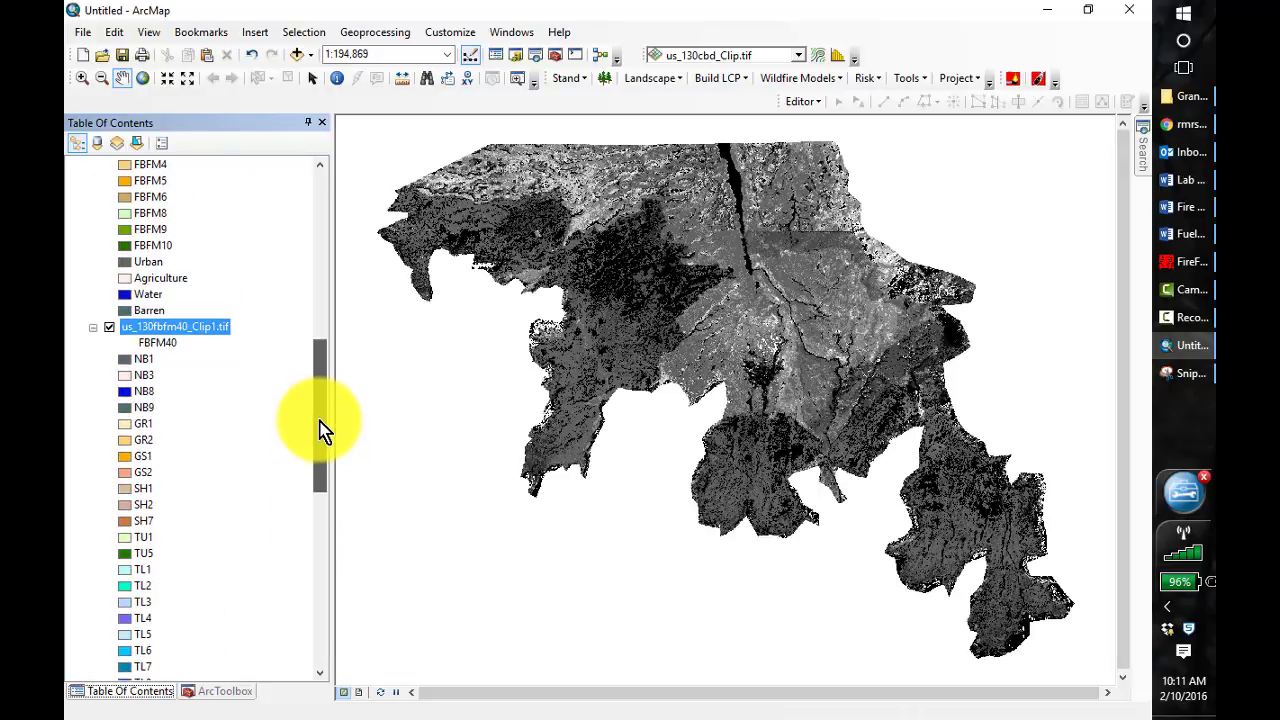
pyautogui.rightClick(179, 326)
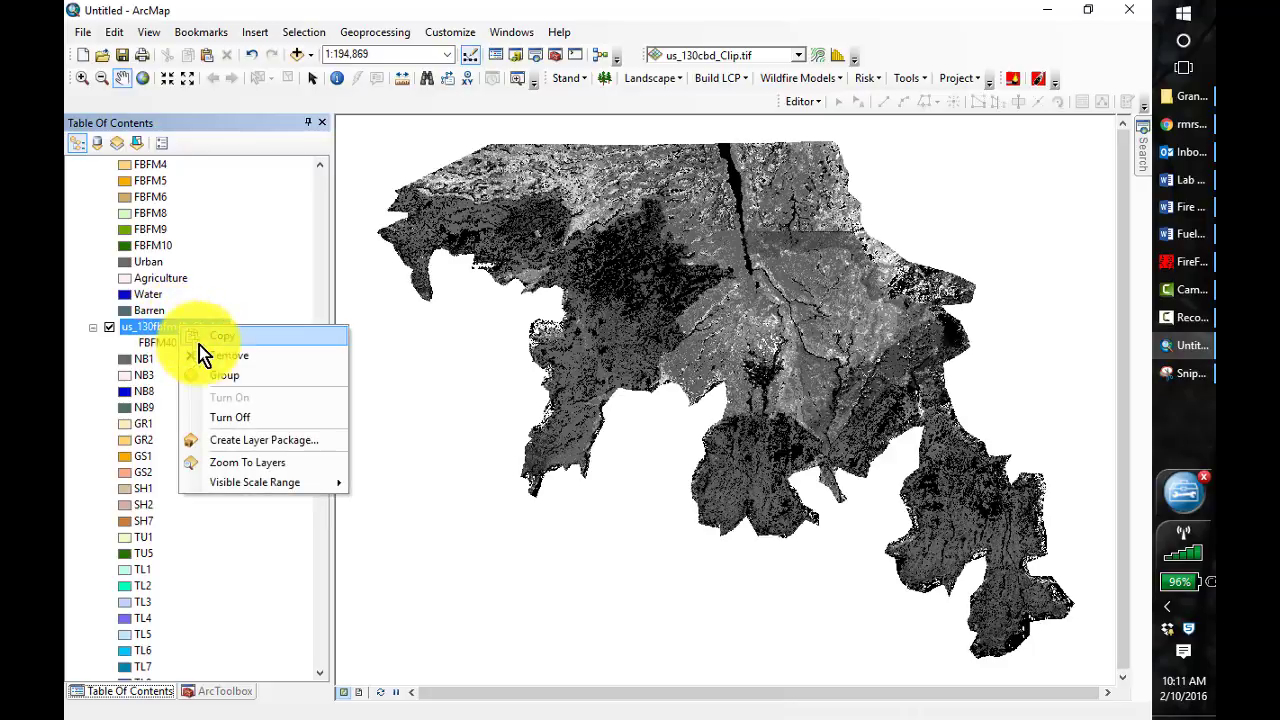
pyautogui.click(225, 357)
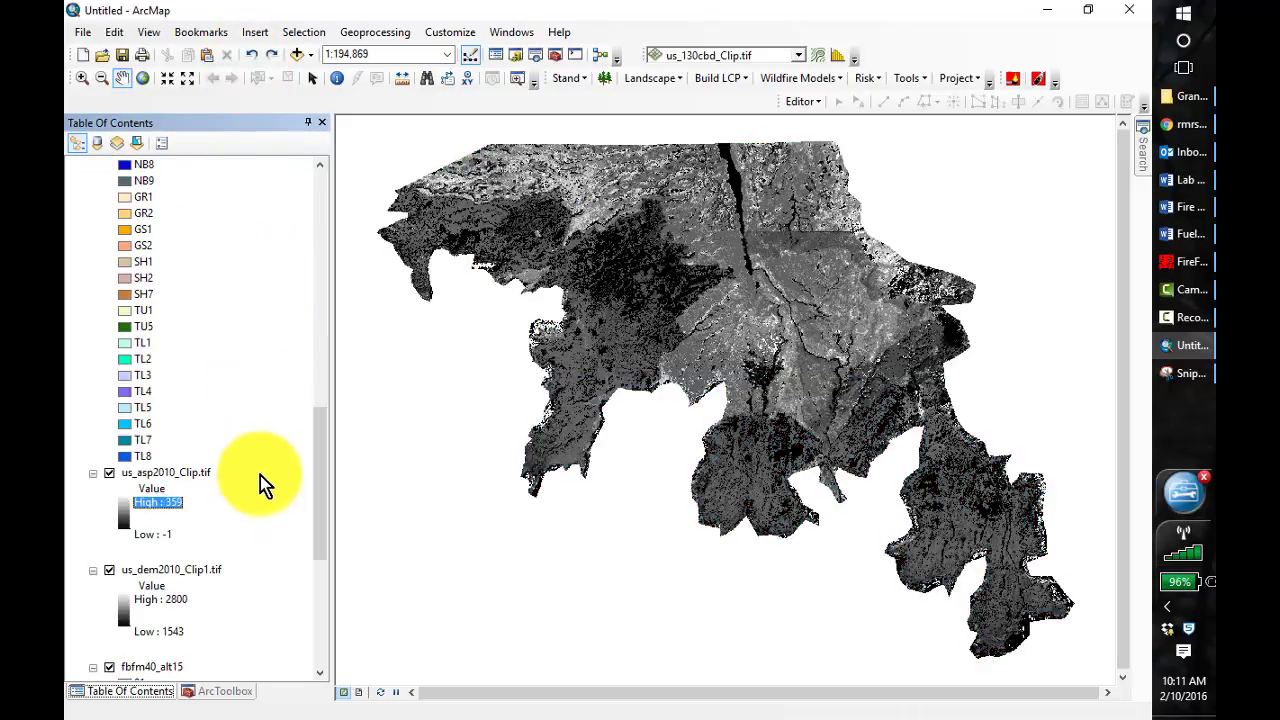
pyautogui.scroll(4, 318, 512)
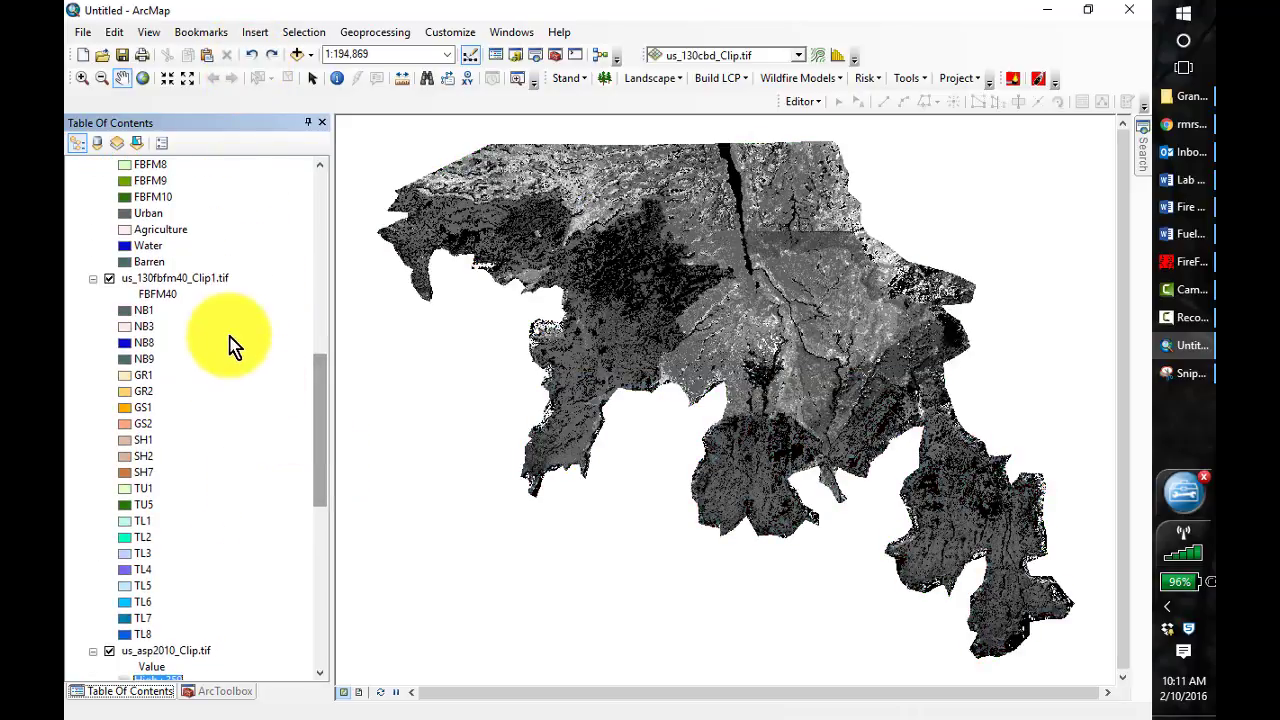
pyautogui.rightClick(197, 282)
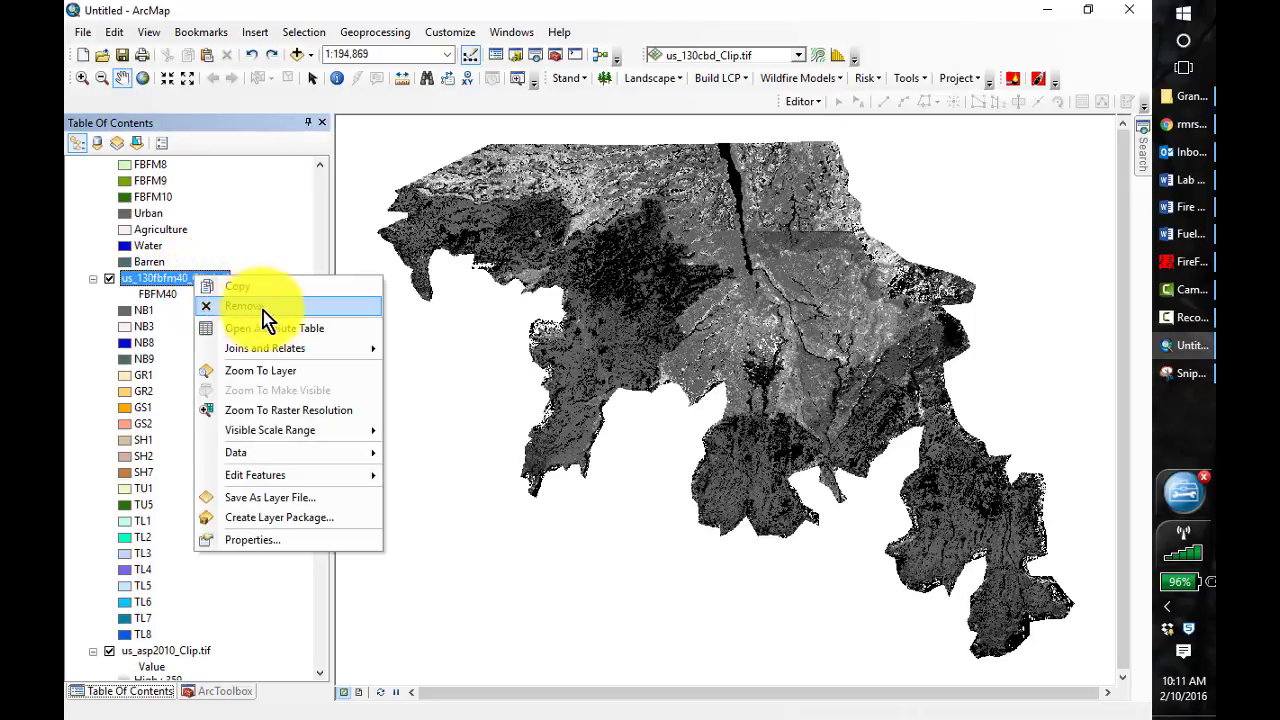
pyautogui.click(260, 307)
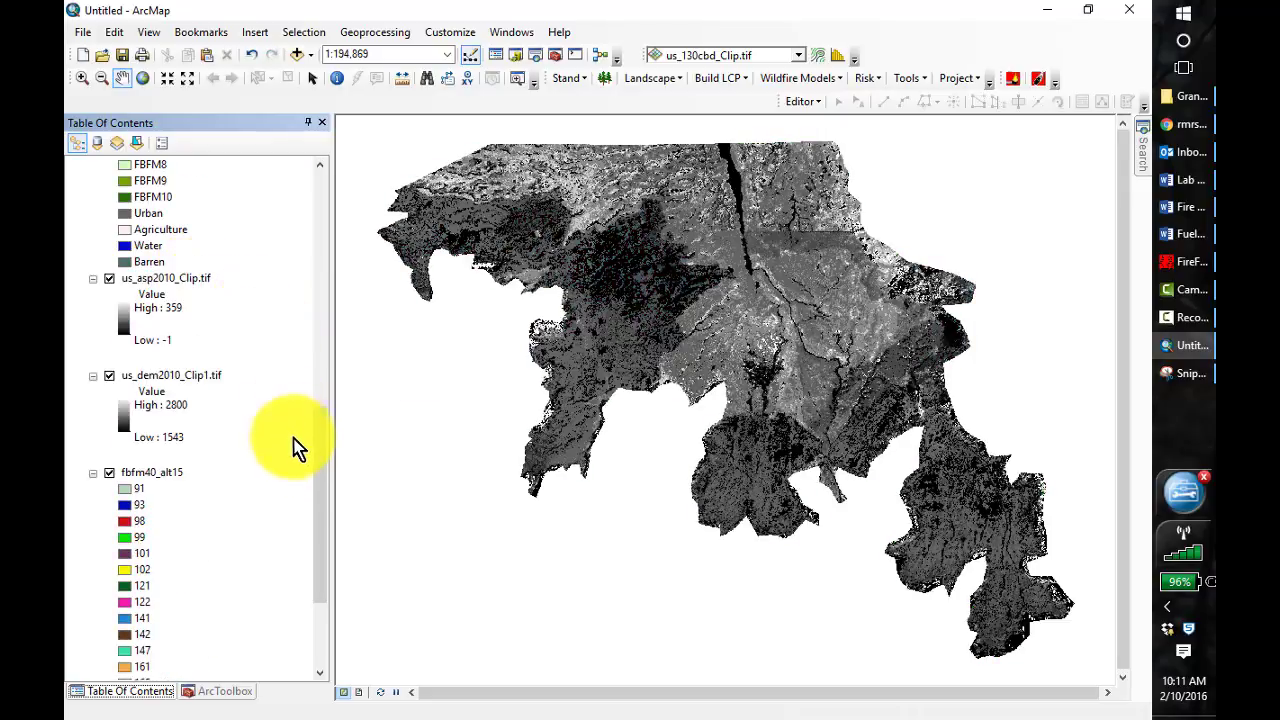
pyautogui.moveTo(323, 488); pyautogui.dragTo(322, 428)
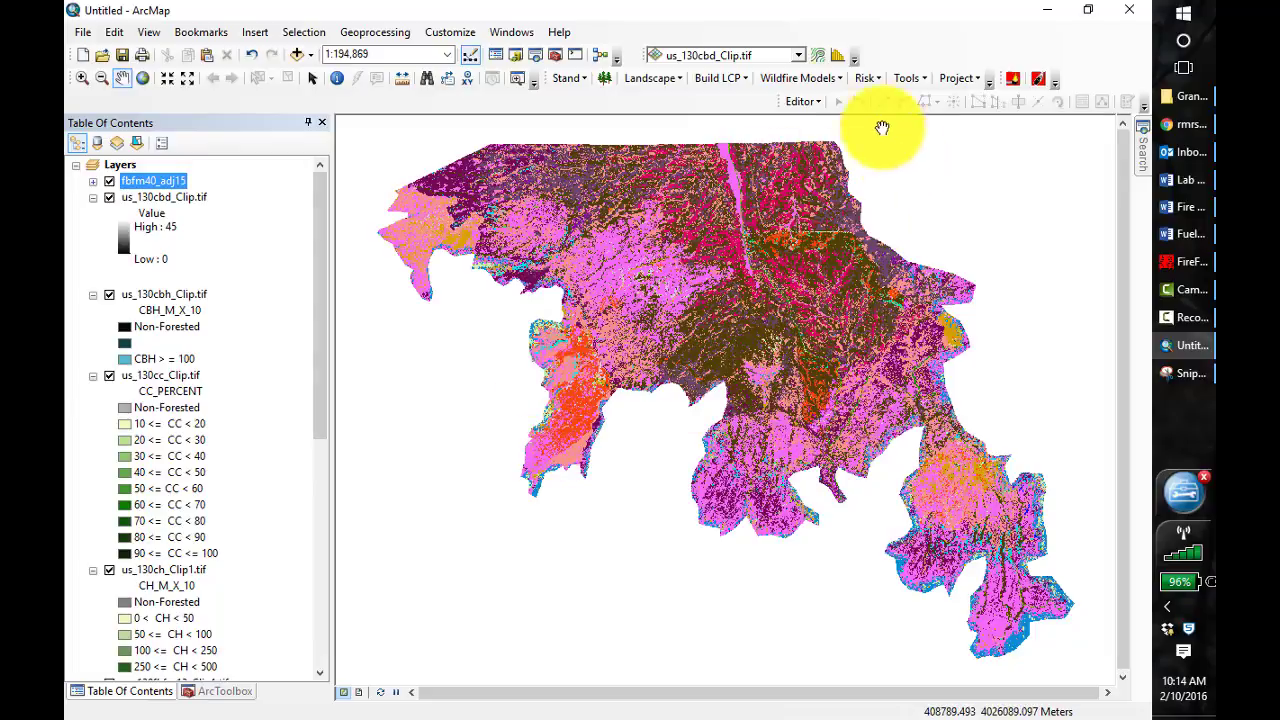
# Open the Build LCP Using Raster Data form to build a landscape file from the loaded rasters
pyautogui.click(748, 80)
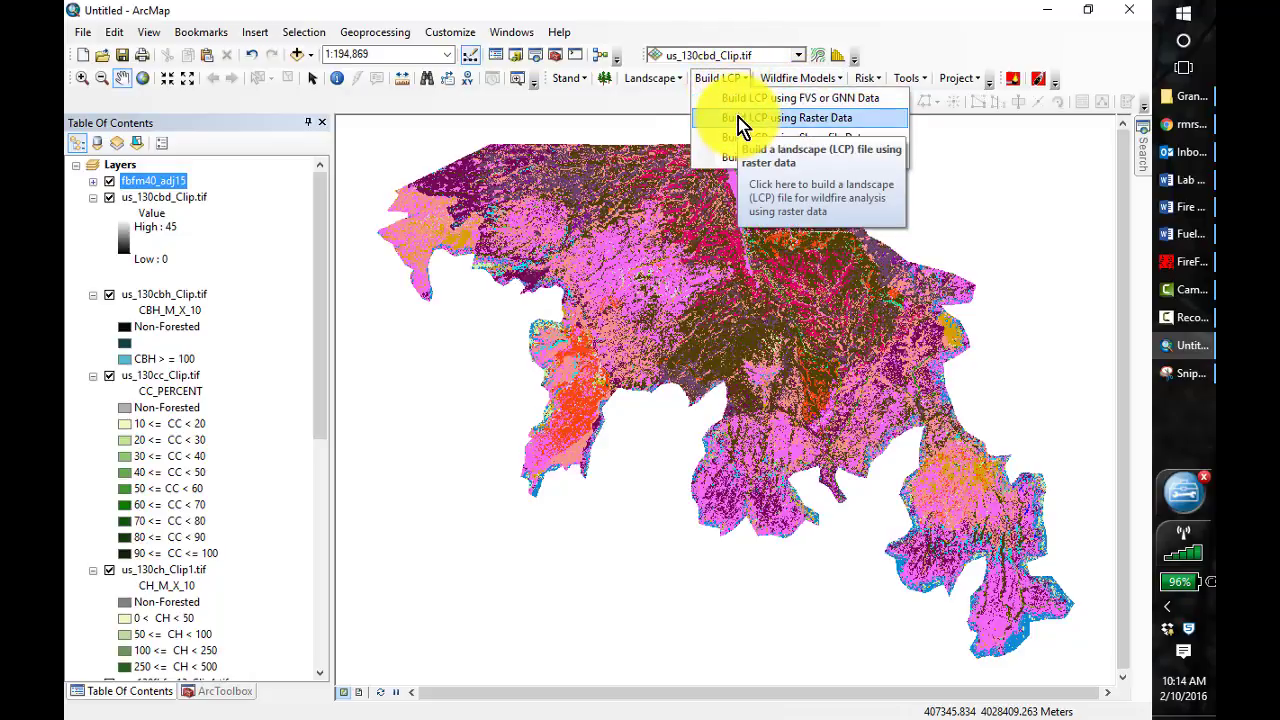
pyautogui.click(742, 118)
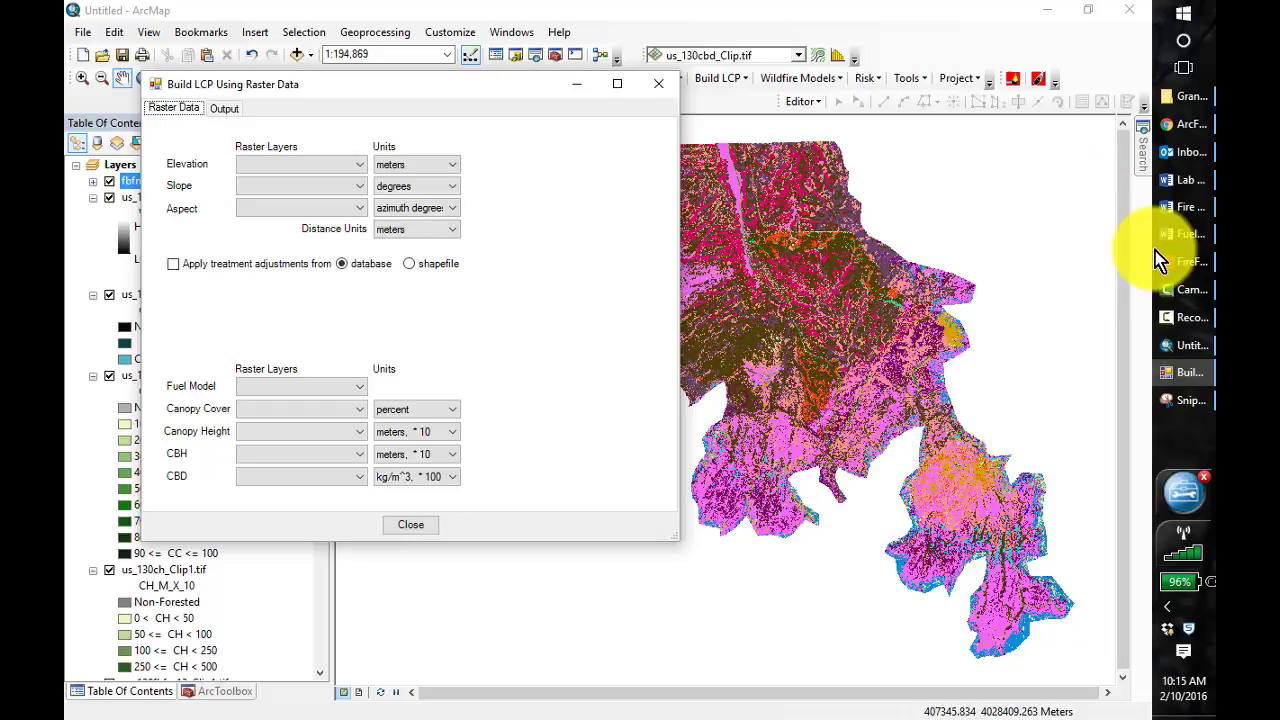
pyautogui.click(1195, 186)
pyautogui.click(1200, 186)
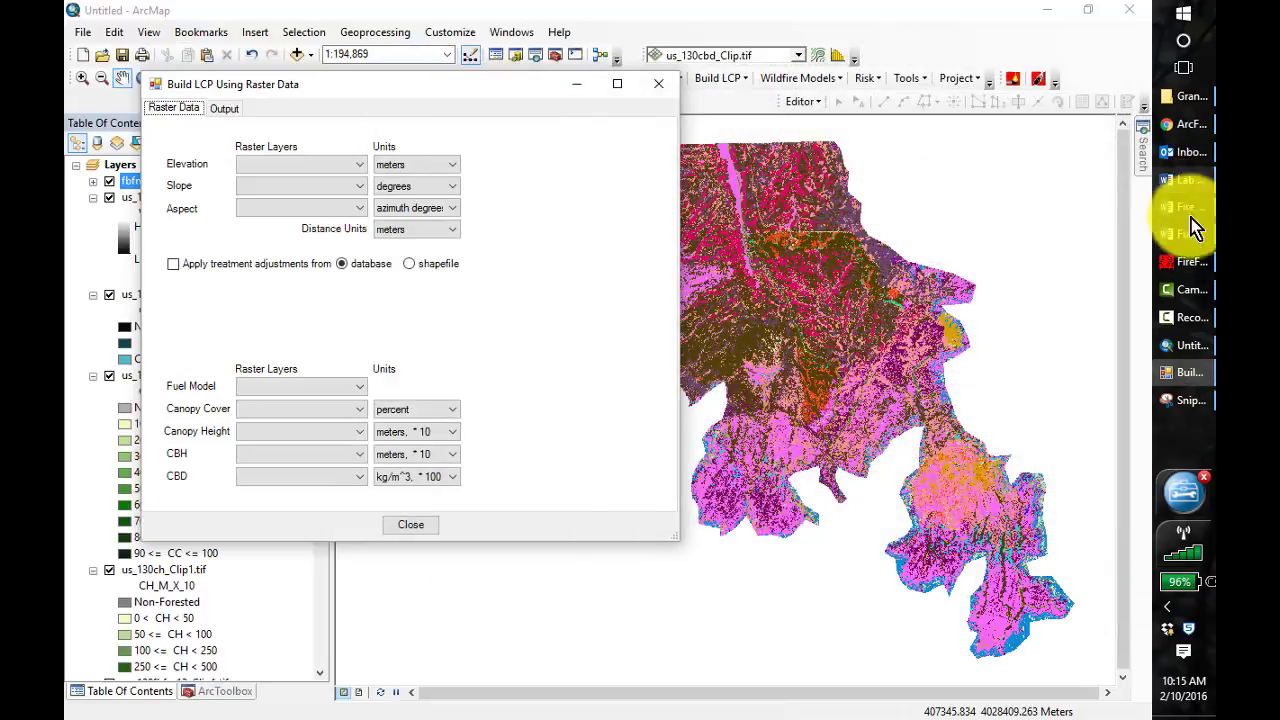
# Switch to the ArcFuels help page in Chrome and examine the raster-only no-treatment LCP exercise and its example raster inputs
pyautogui.click(1178, 122)
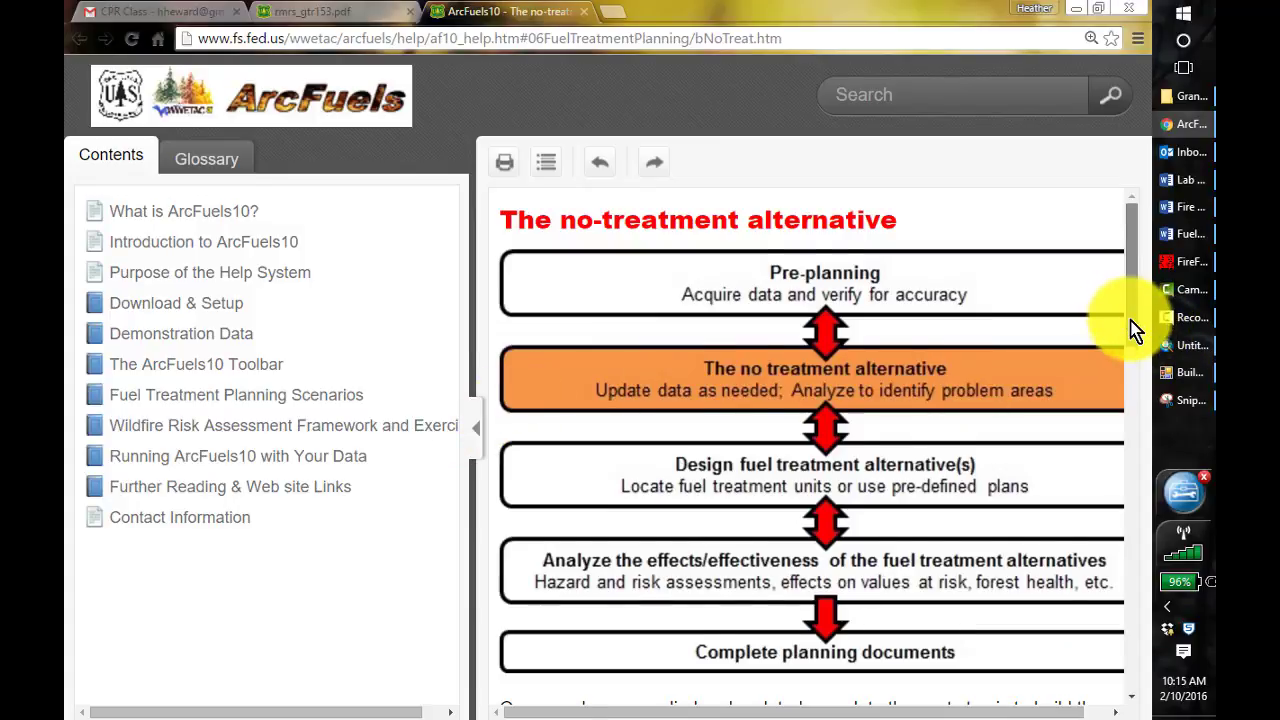
pyautogui.moveTo(1129, 323); pyautogui.dragTo(1143, 461)
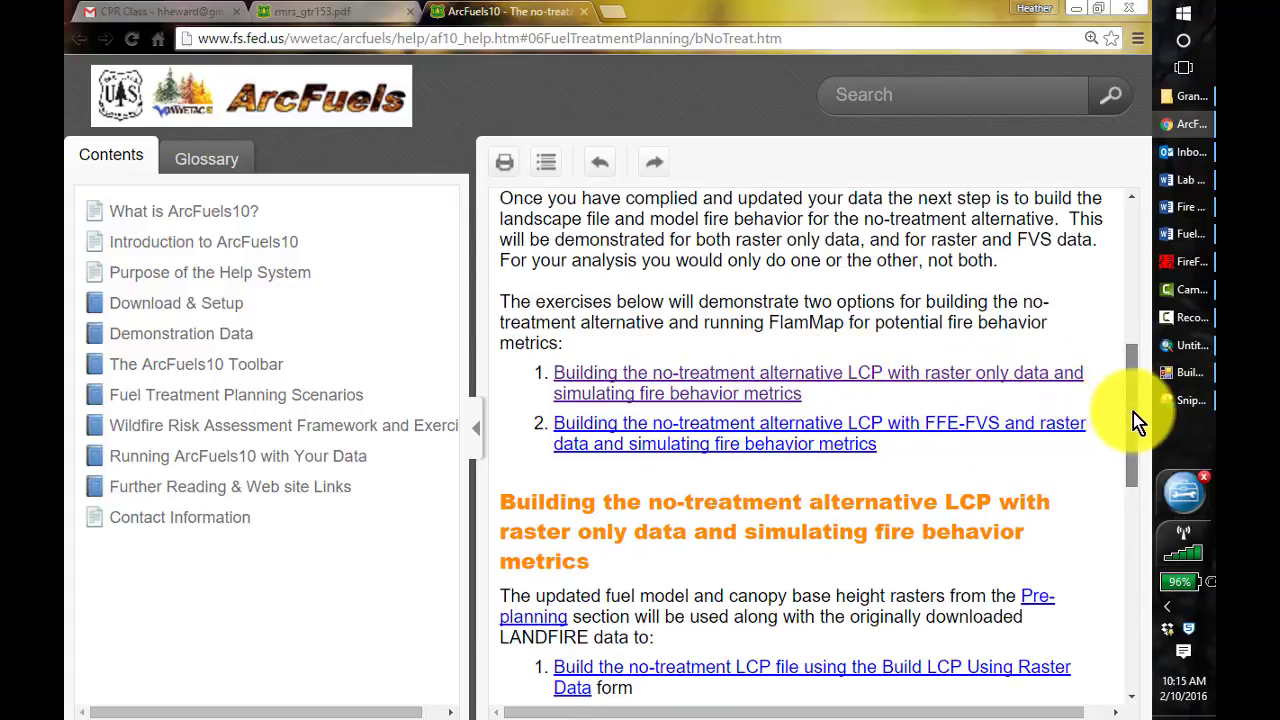
pyautogui.moveTo(1133, 412); pyautogui.dragTo(1177, 531)
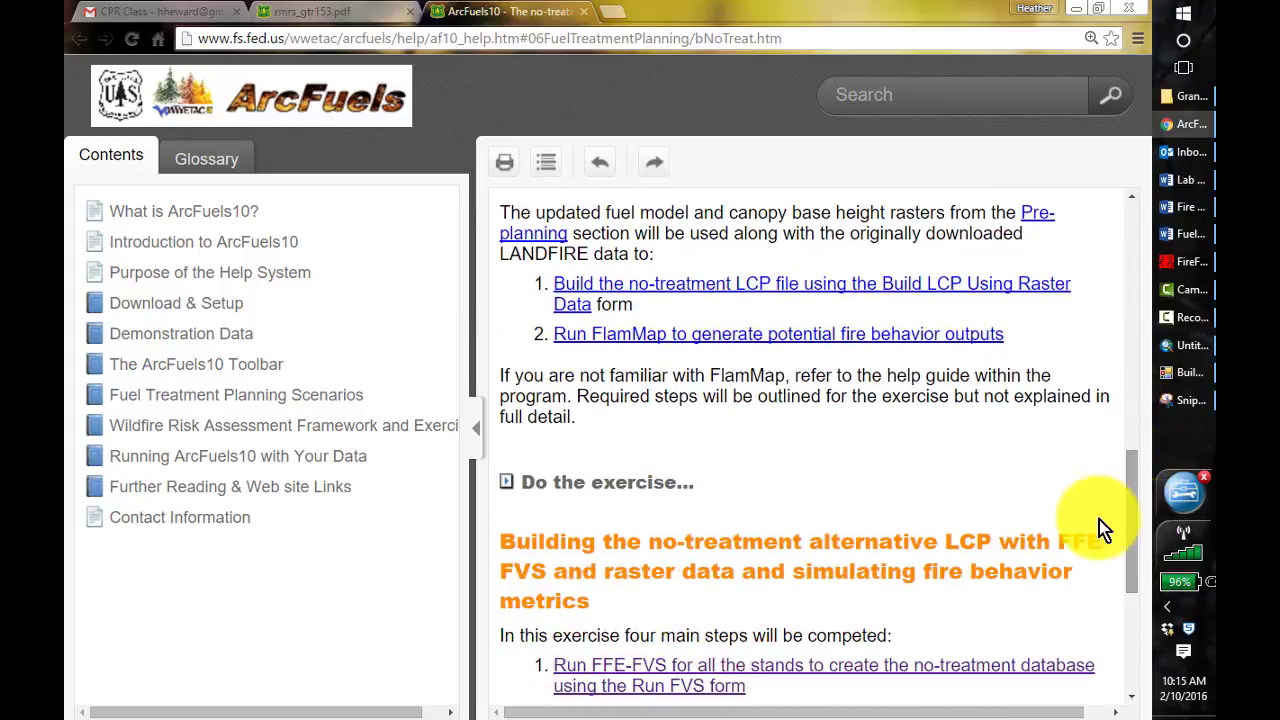
pyautogui.click(512, 483)
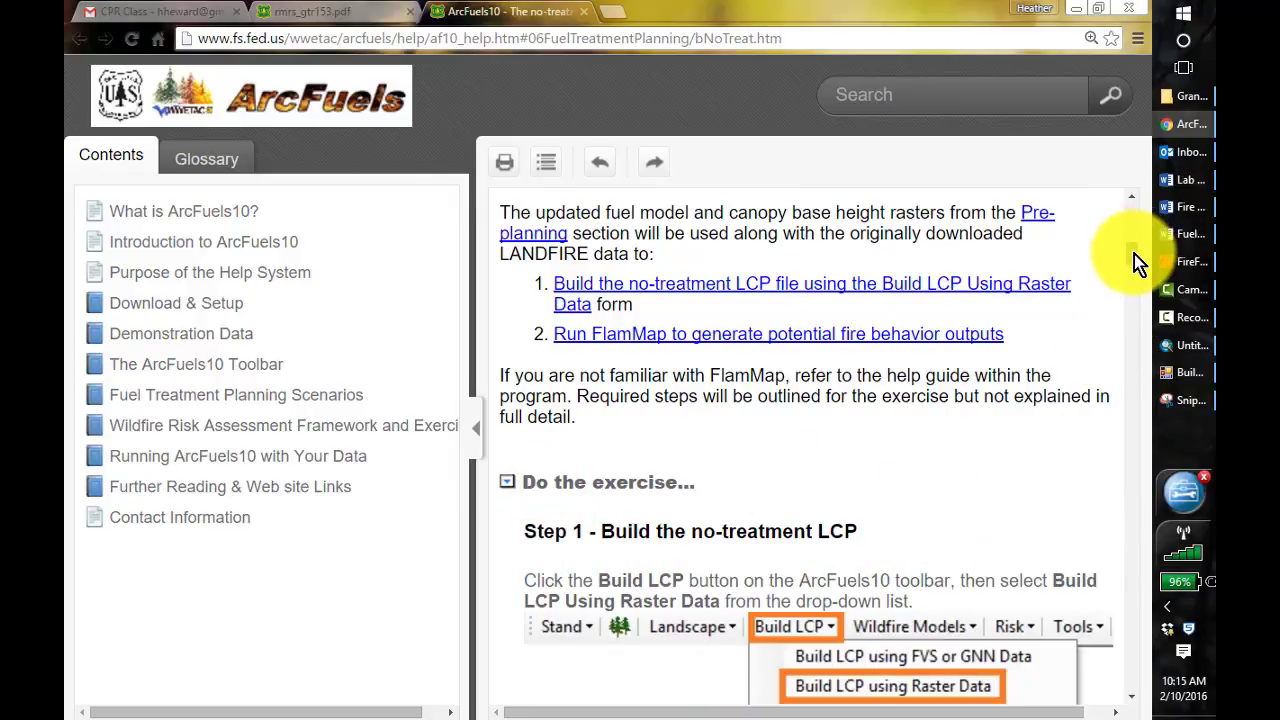
pyautogui.moveTo(1134, 254); pyautogui.dragTo(1132, 267)
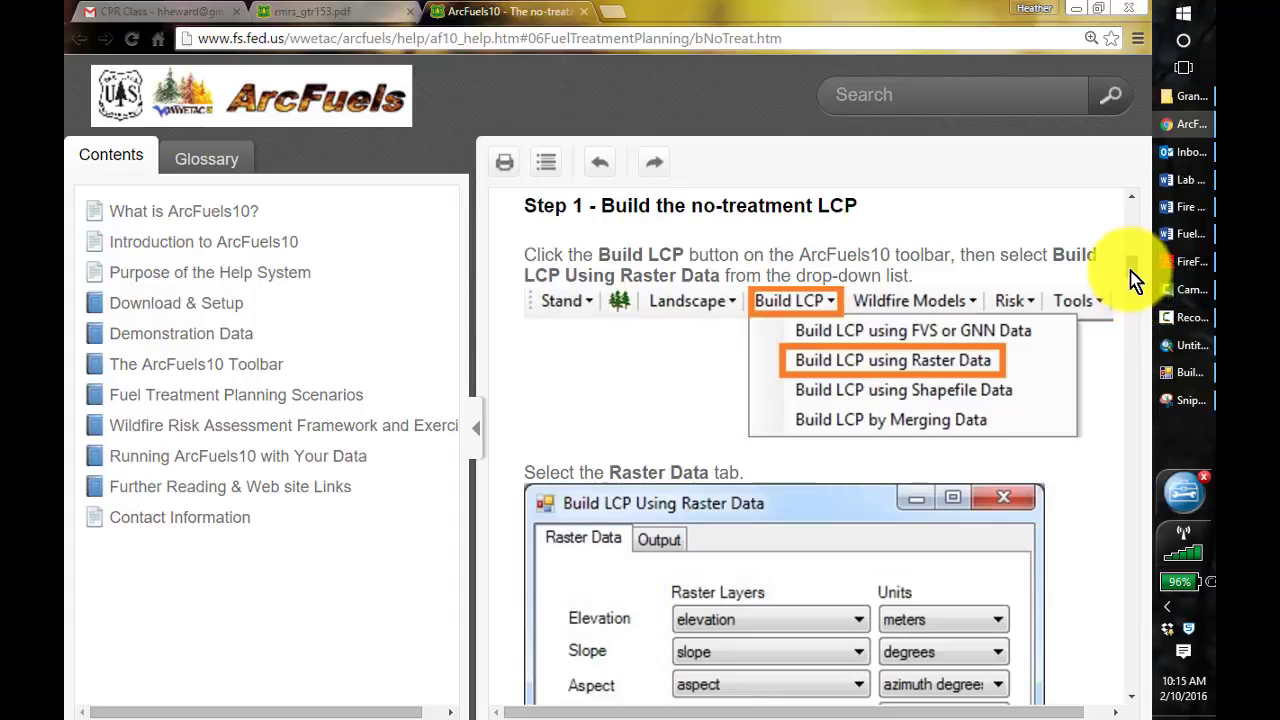
pyautogui.scroll(-3, 1135, 290)
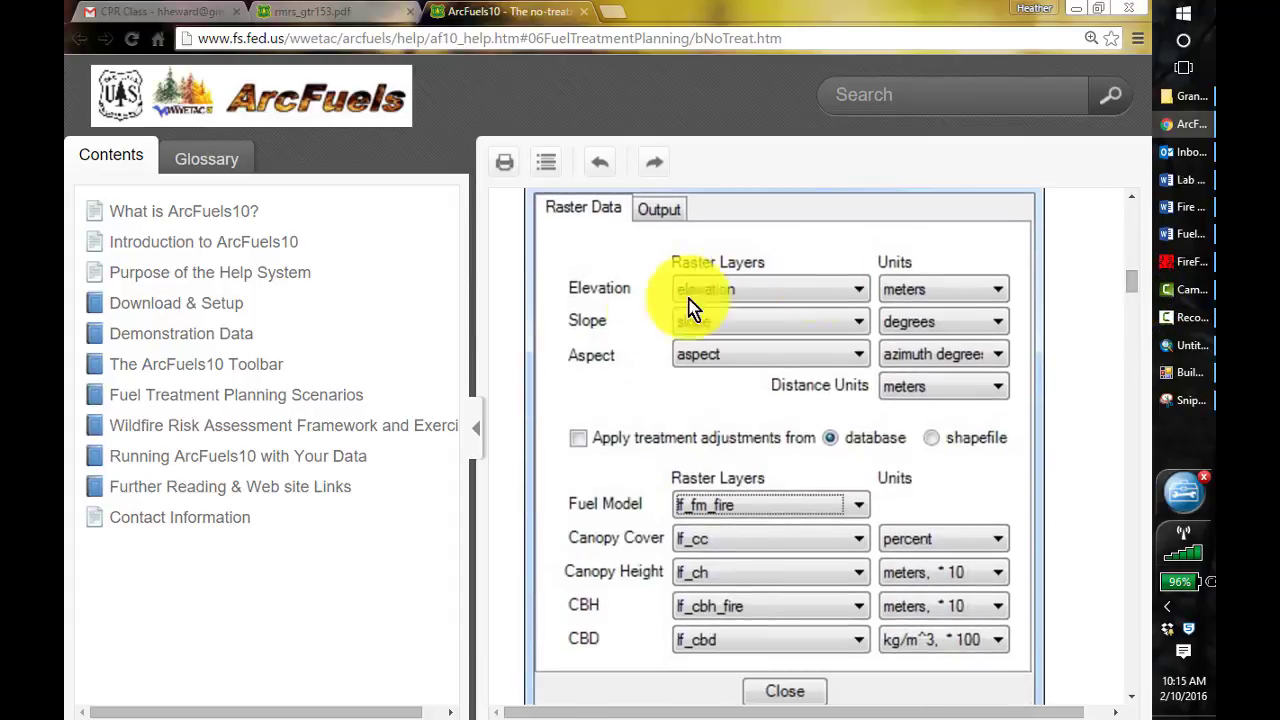
# Return to ArcMap and set the LCP elevation layer to us_dem2010_Clip1.tif, slope to us_slp_clip1 and aspect to us_asp2010_Clip.tif
pyautogui.moveTo(1183, 348)
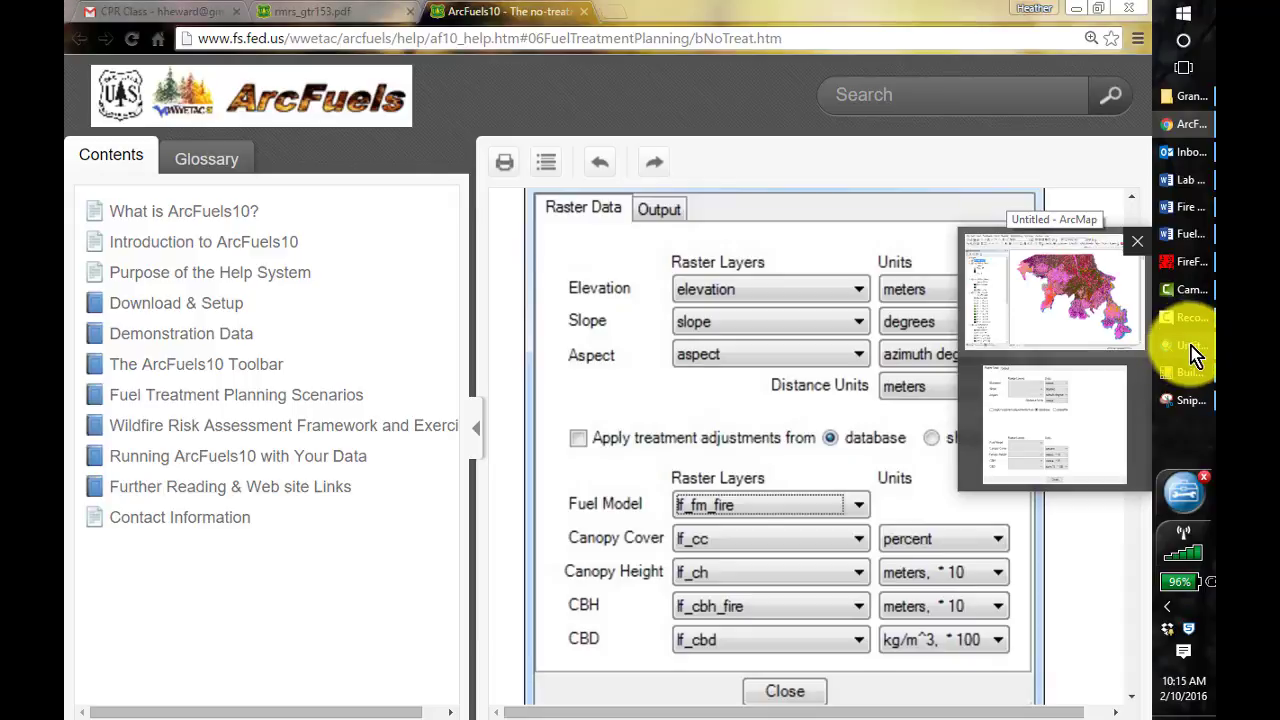
pyautogui.click(1185, 348)
pyautogui.click(358, 163)
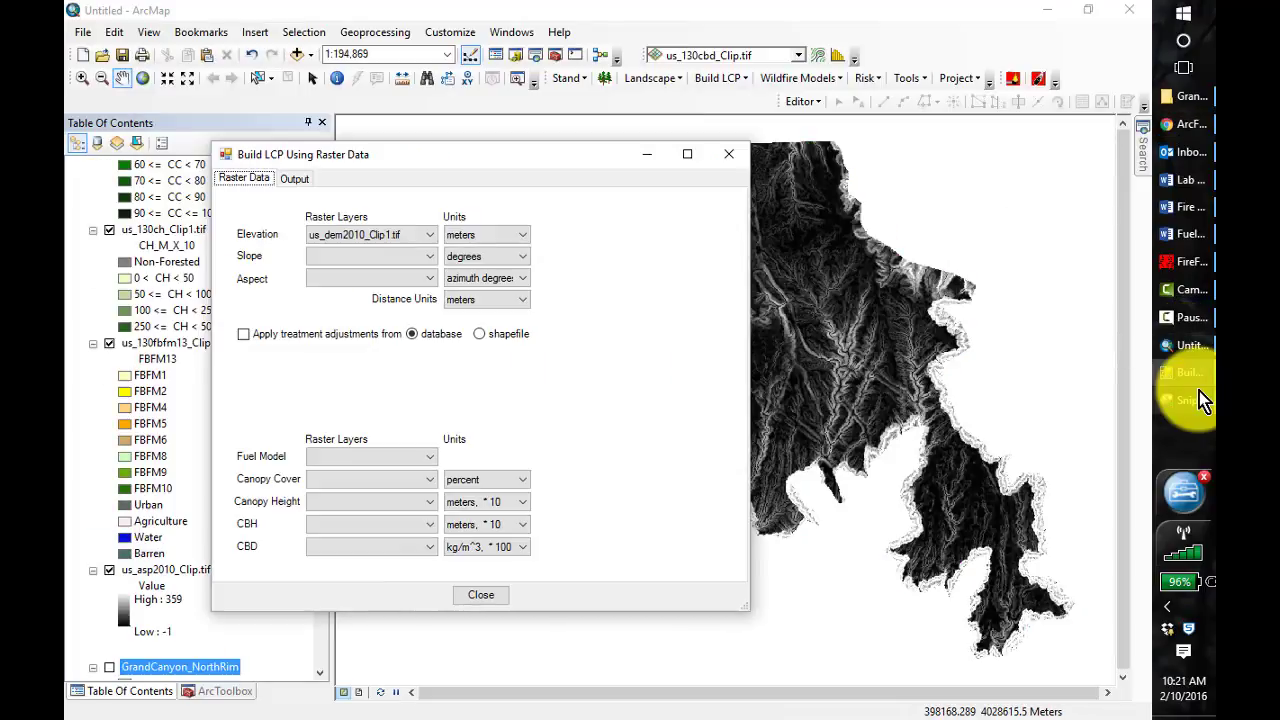
pyautogui.click(429, 258)
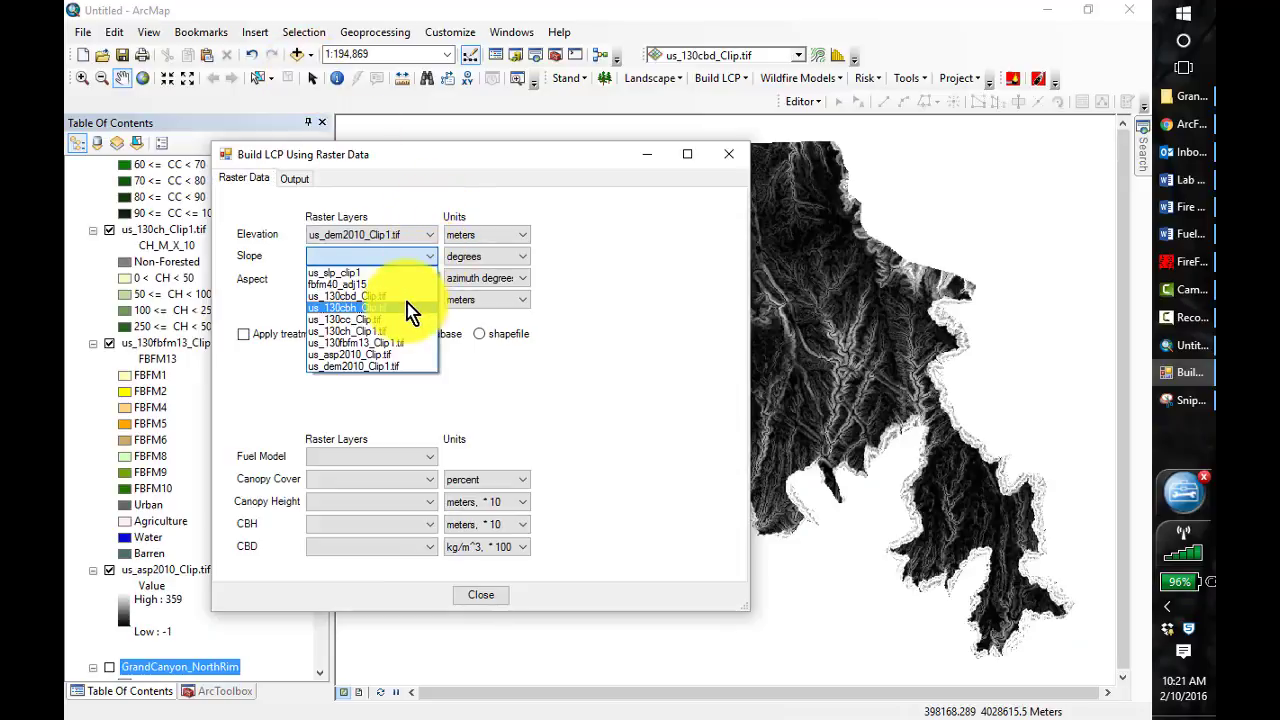
pyautogui.click(384, 274)
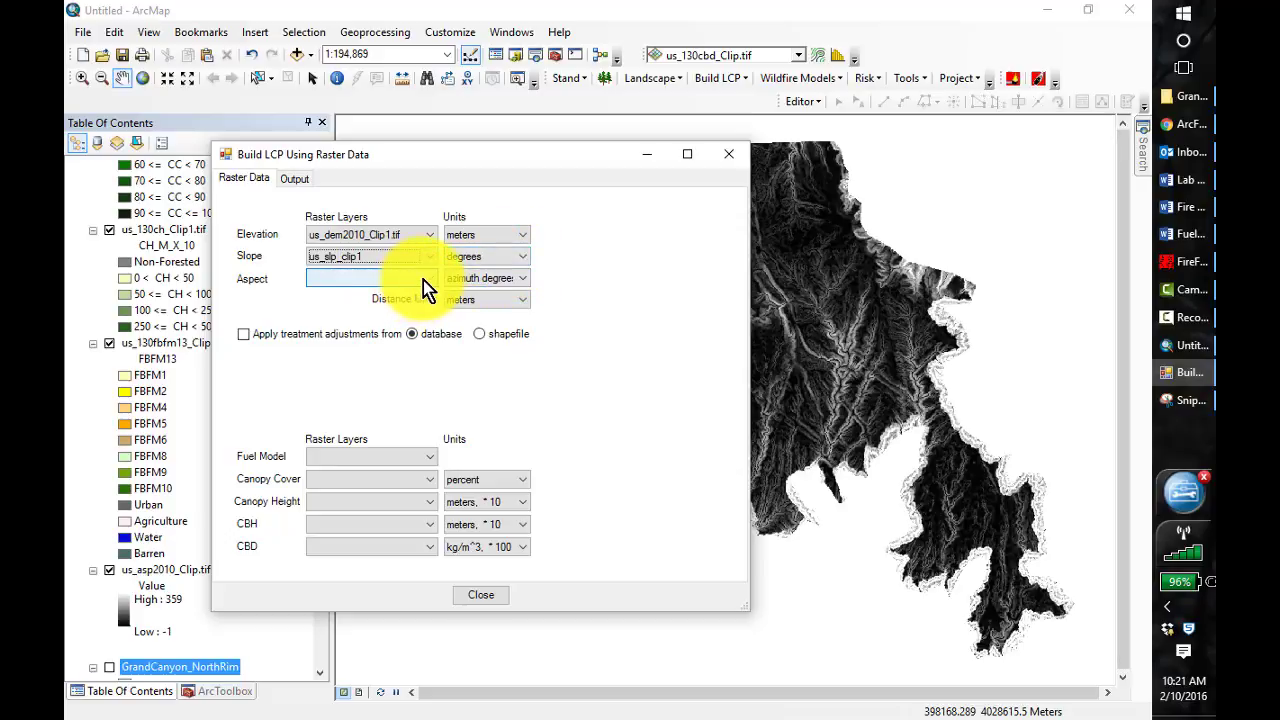
pyautogui.click(426, 279)
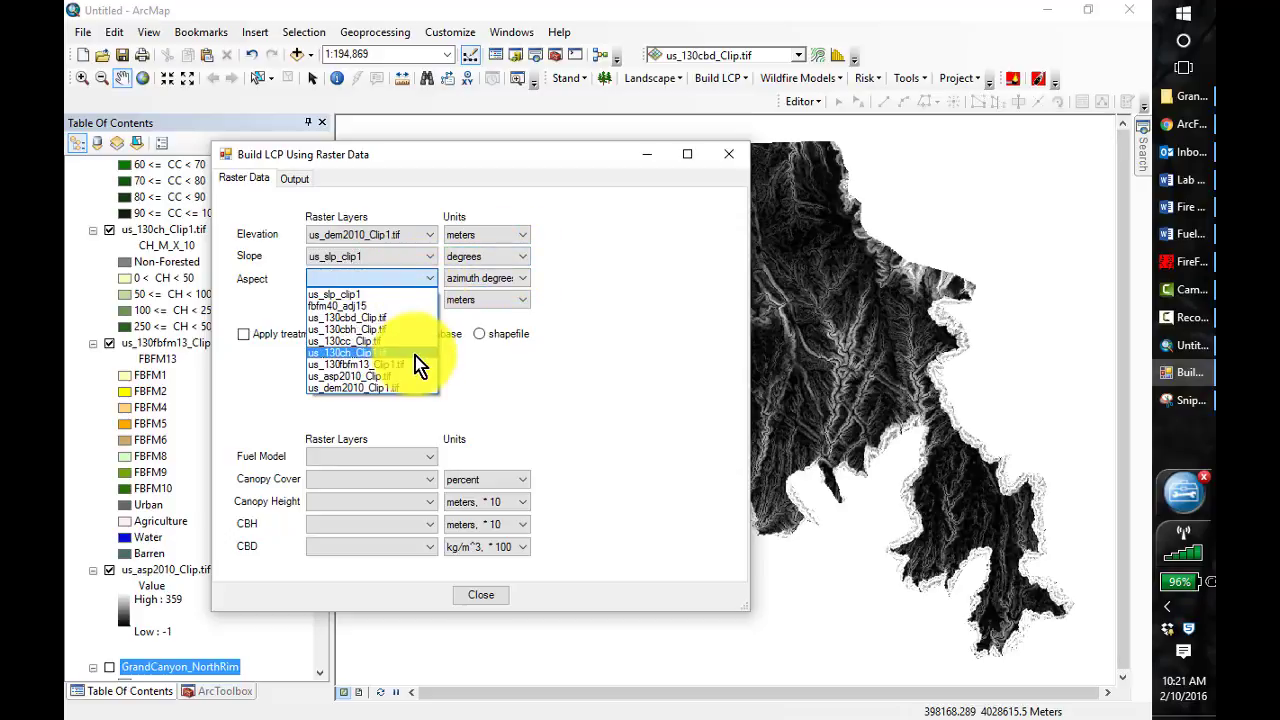
pyautogui.click(405, 387)
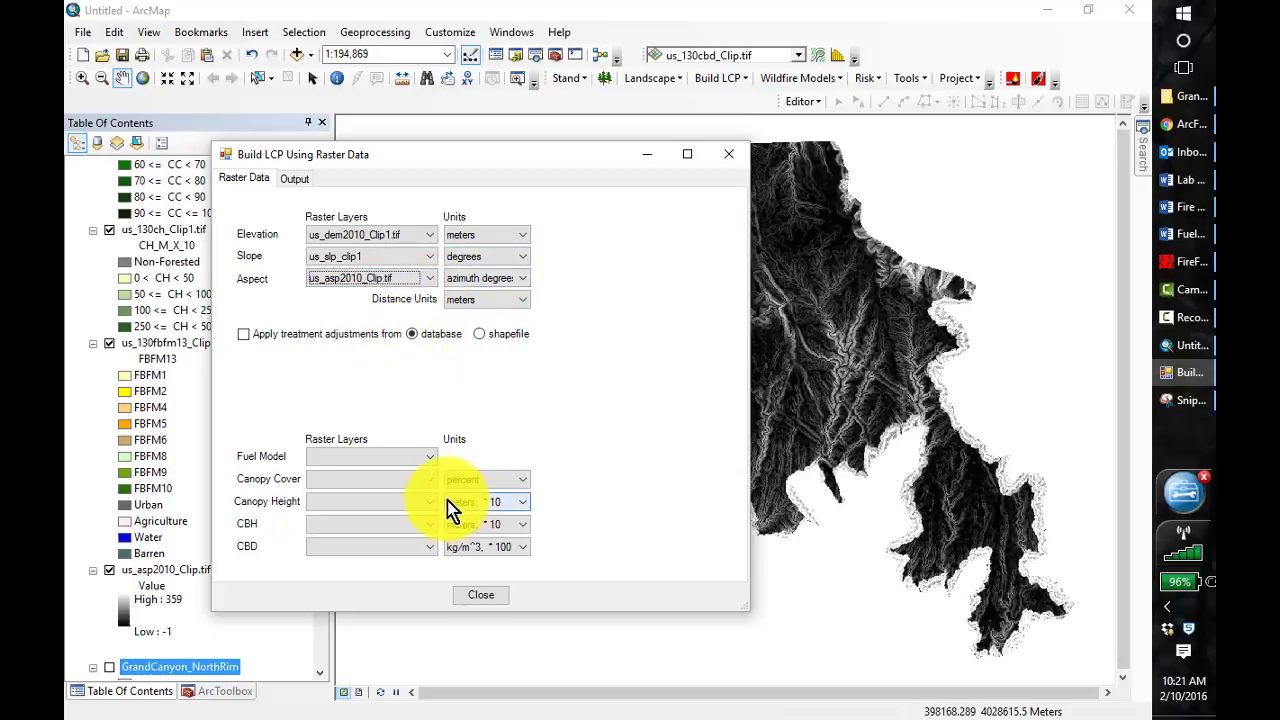
# Set the LCP fuel model layer to fbfm40_adj15, canopy cover to us_130cc_Clip.tif and canopy height to us_130ch_Clip1.tif
pyautogui.click(425, 461)
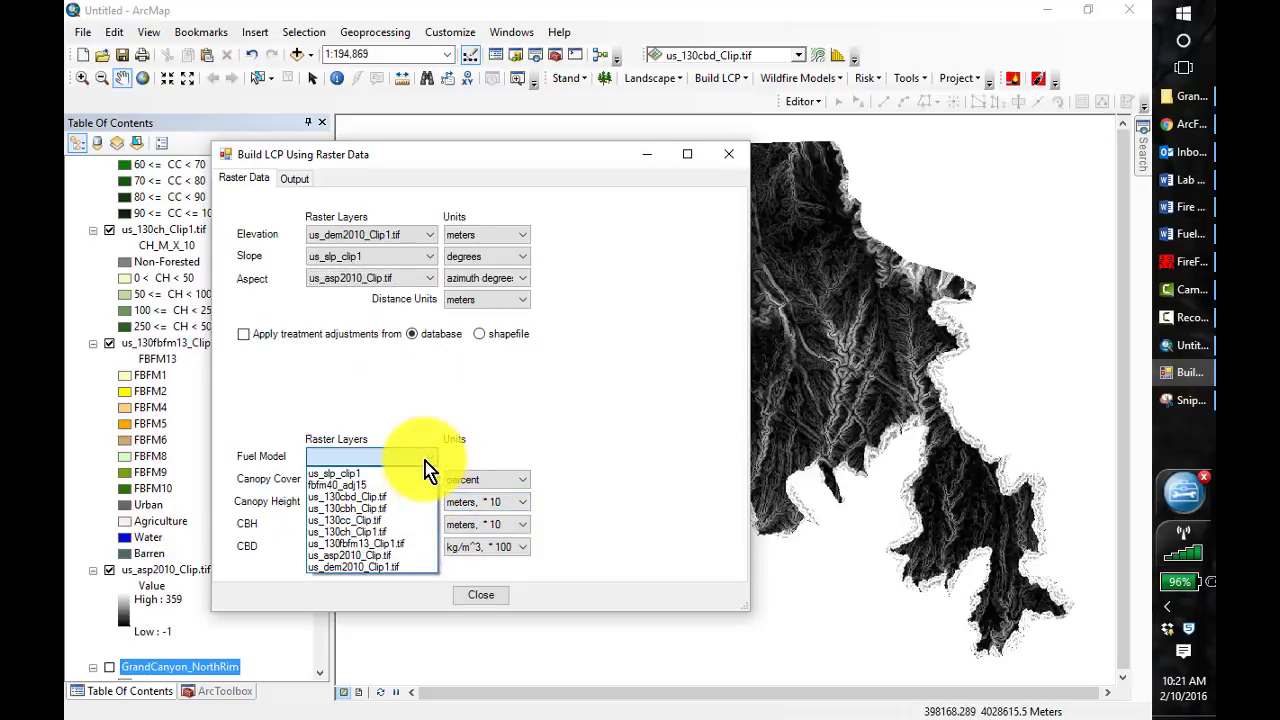
pyautogui.click(369, 486)
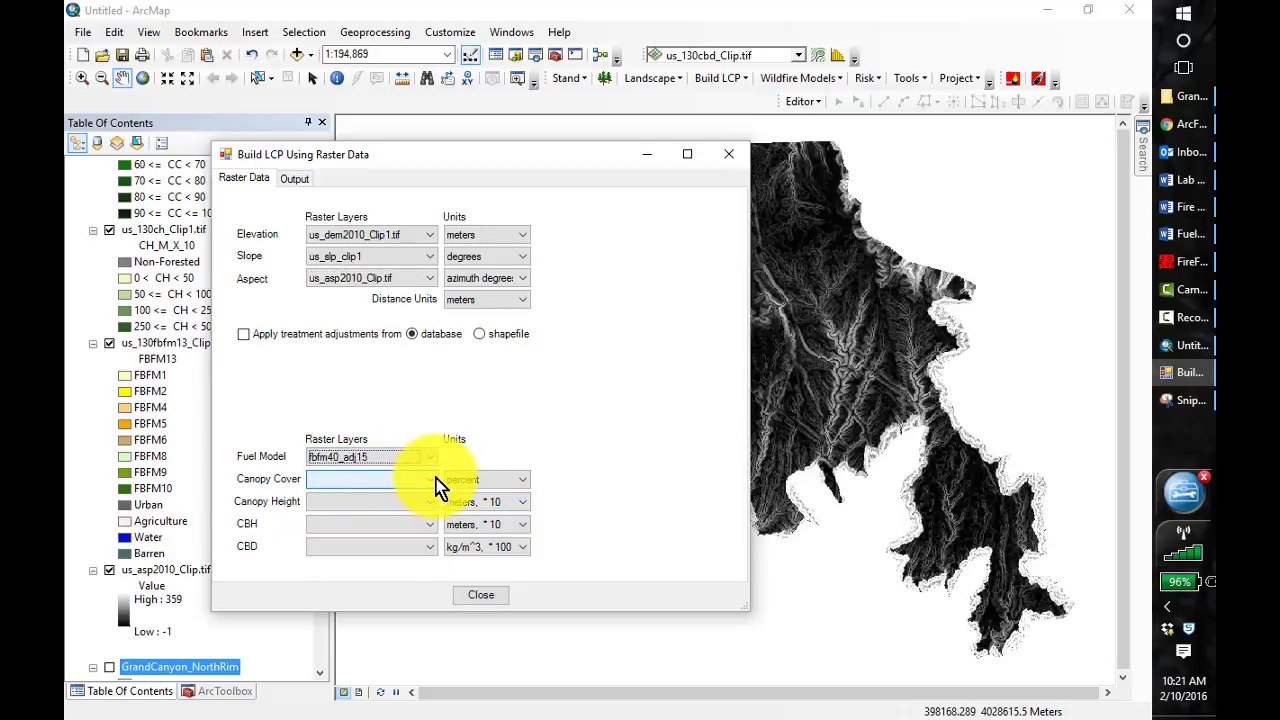
pyautogui.click(437, 484)
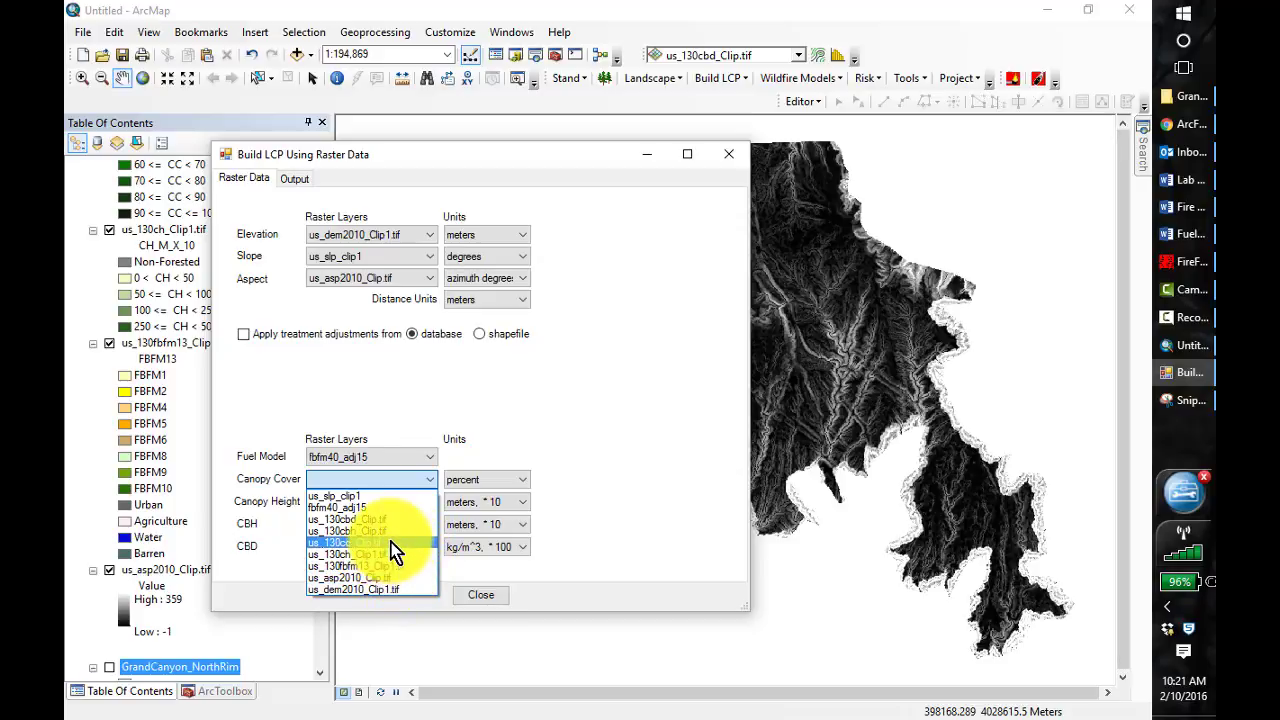
pyautogui.click(393, 543)
pyautogui.click(431, 505)
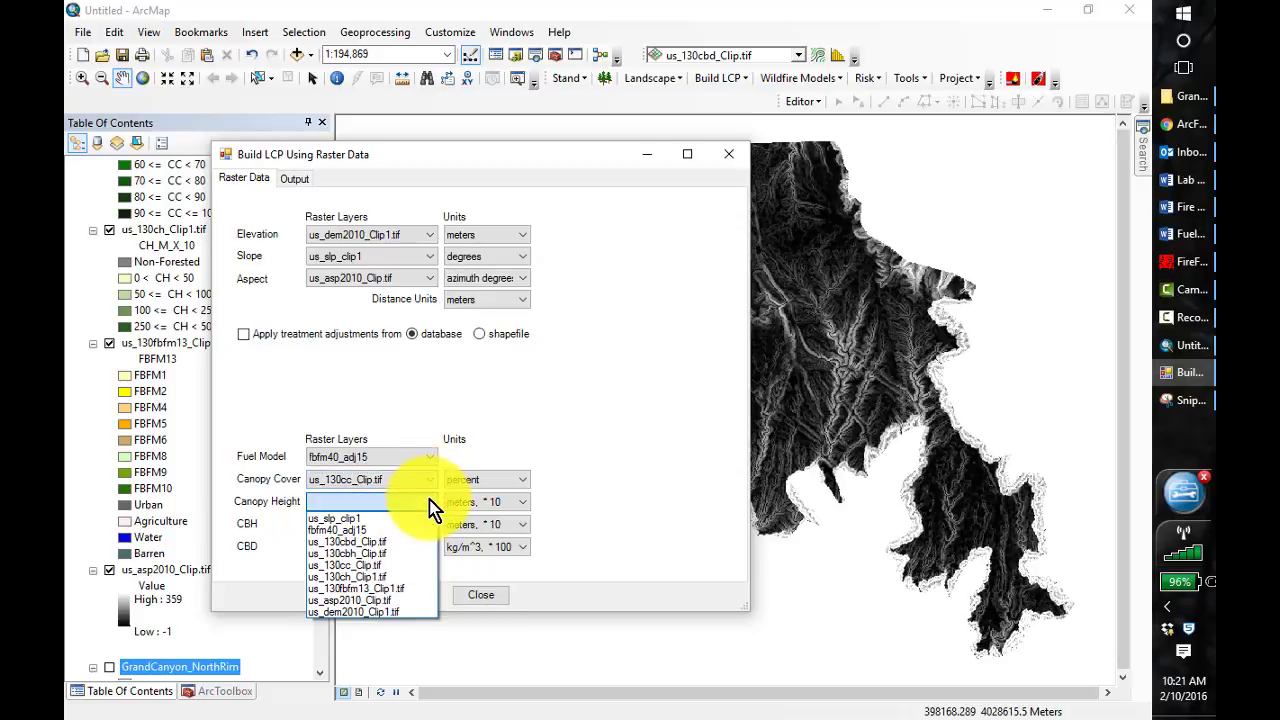
pyautogui.click(388, 578)
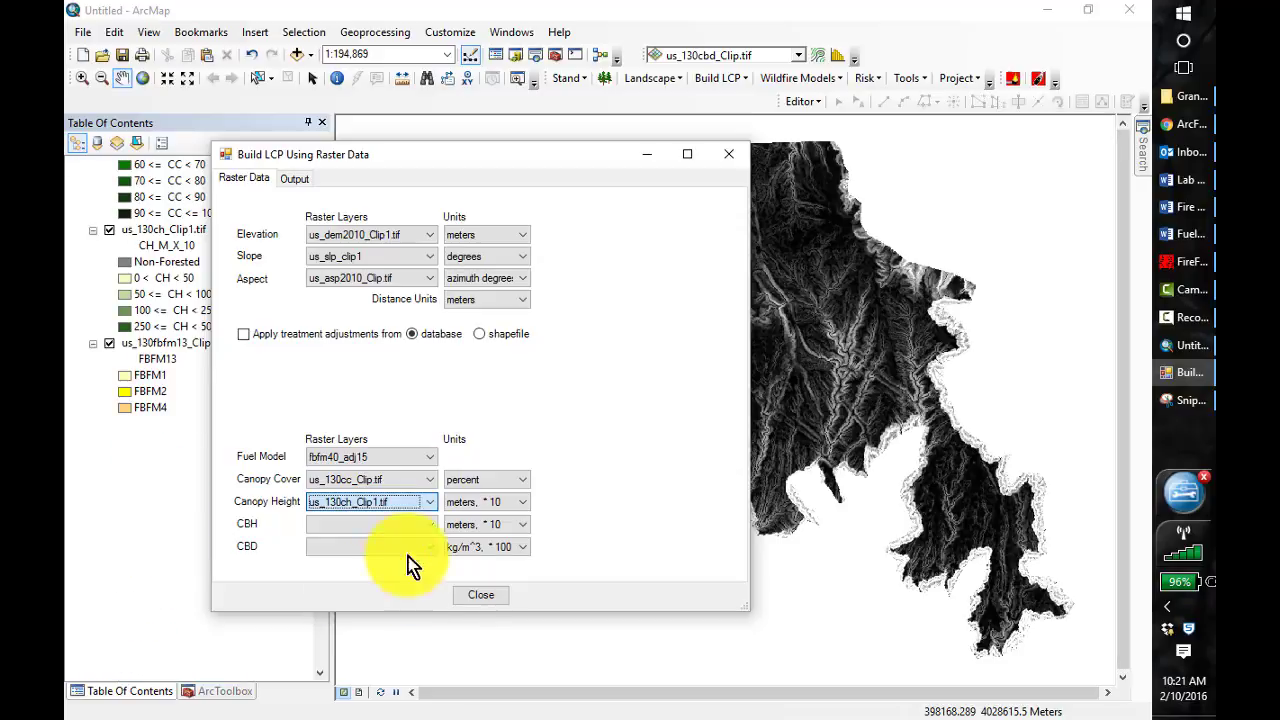
# Set the CBH layer to us_130cbh_Clip.tif and the CBD layer to us_130cbd_Clip.tif
pyautogui.click(429, 524)
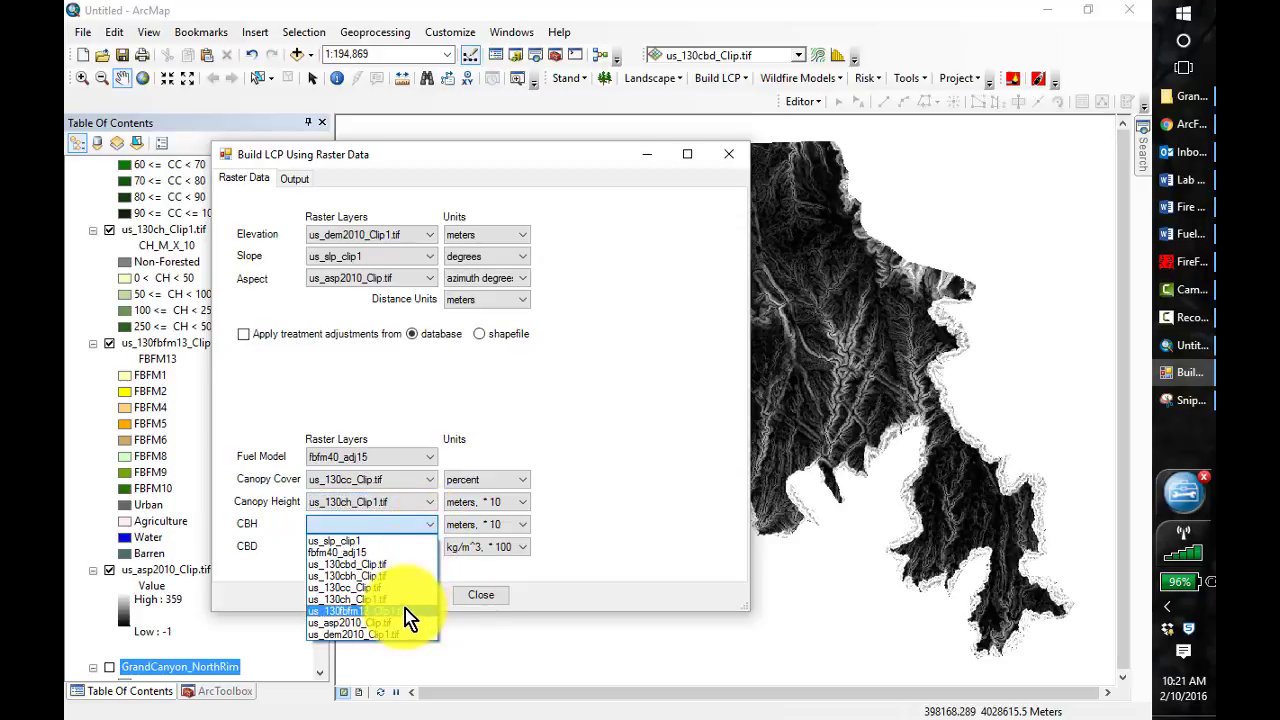
pyautogui.click(400, 576)
pyautogui.click(429, 548)
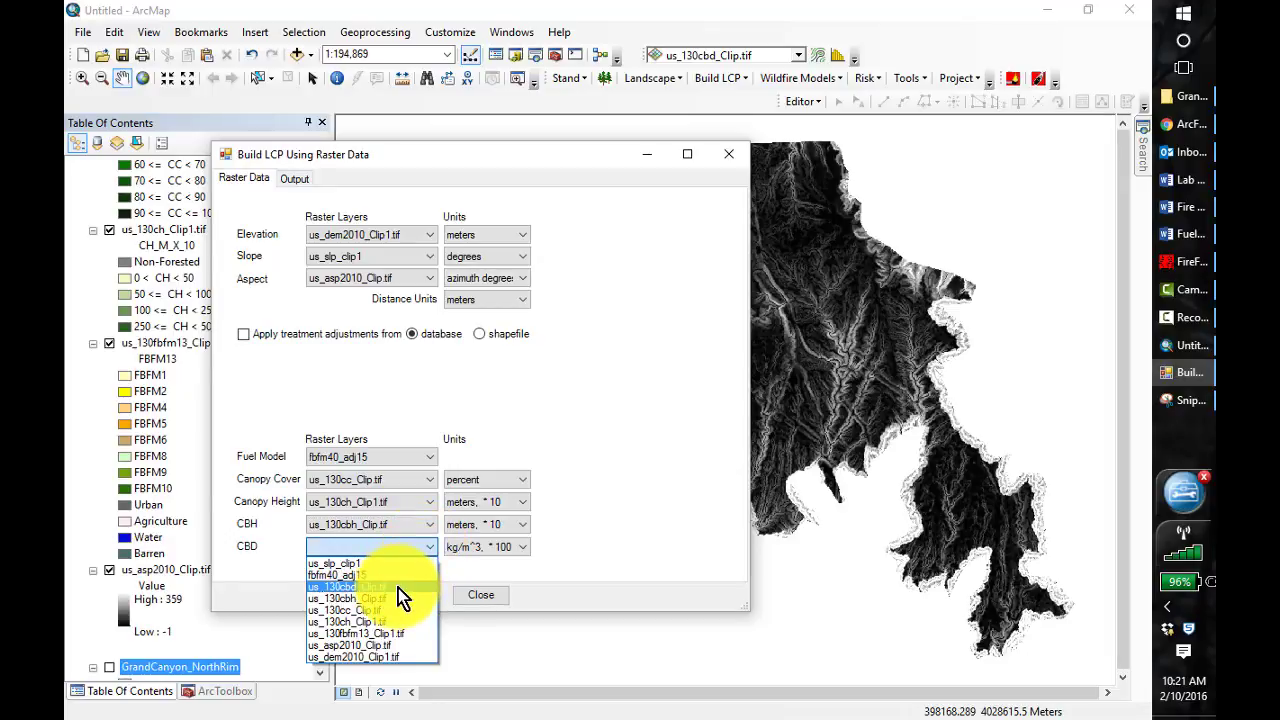
pyautogui.click(398, 587)
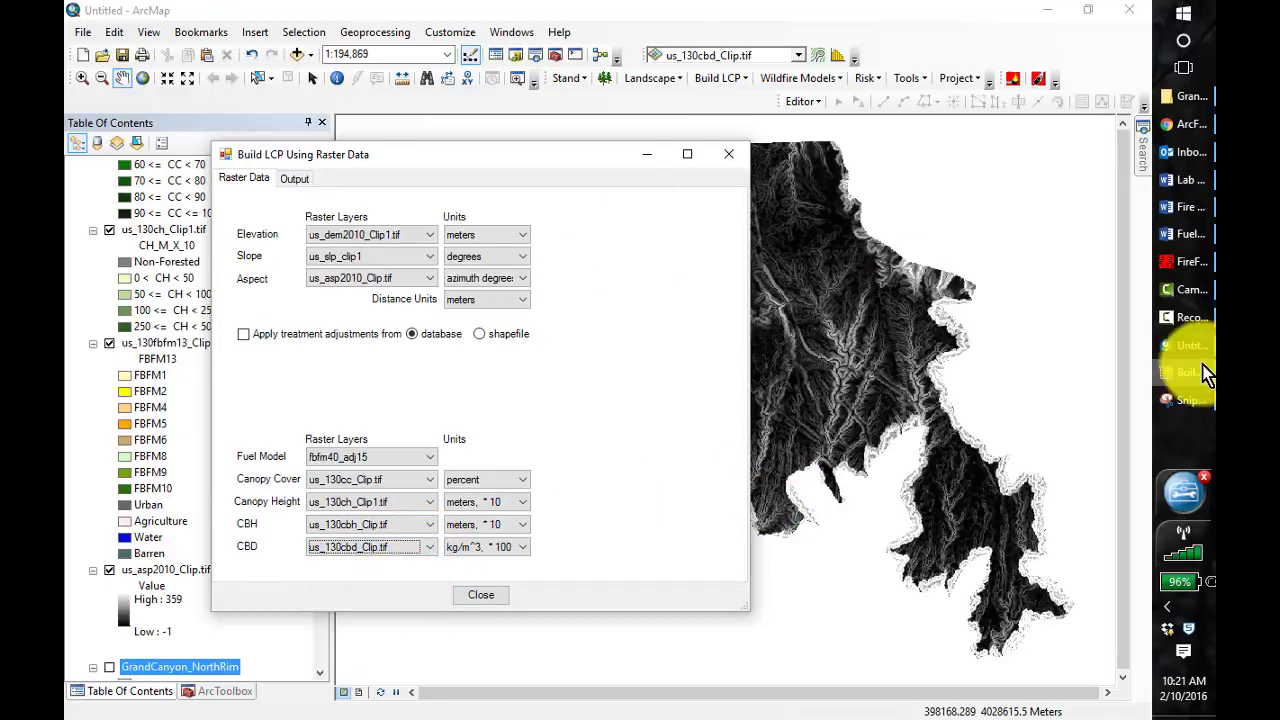
# Compare the raster units and output settings with the ArcFuels help example in Chrome, returning to the form's output settings in ArcMap
pyautogui.click(1187, 134)
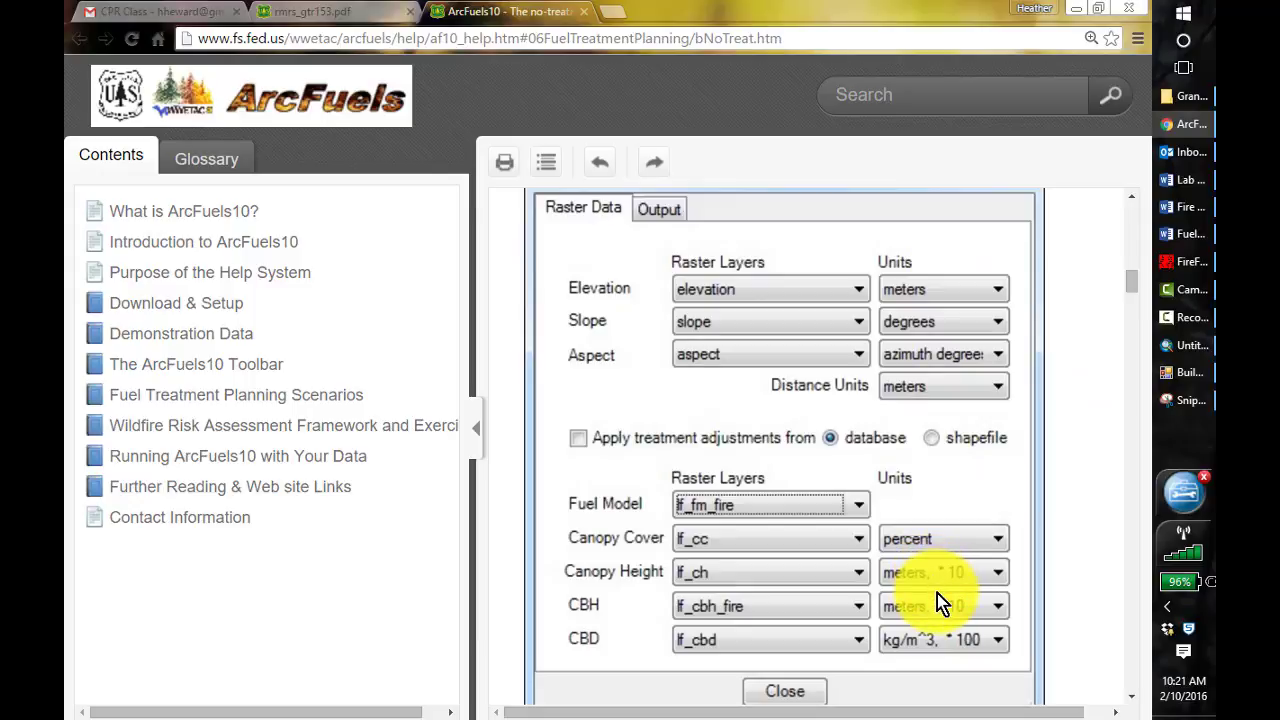
pyautogui.hotkey('alt', 'Tab')
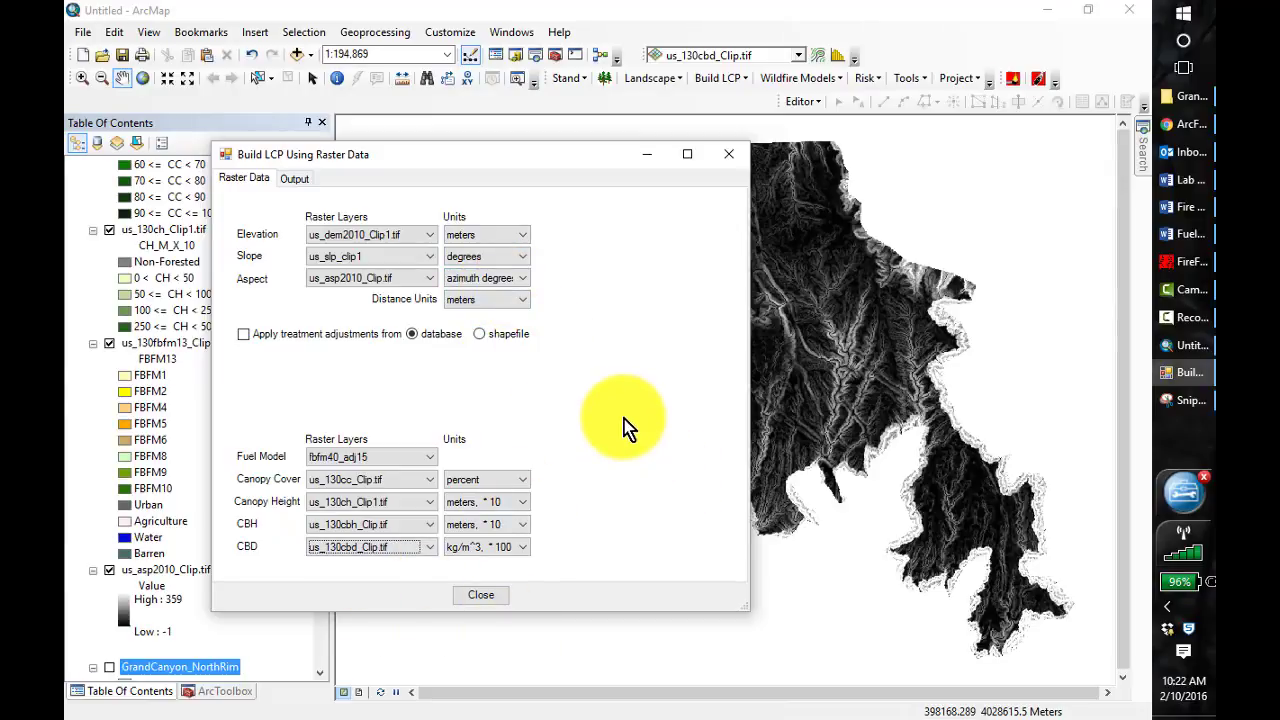
pyautogui.click(295, 179)
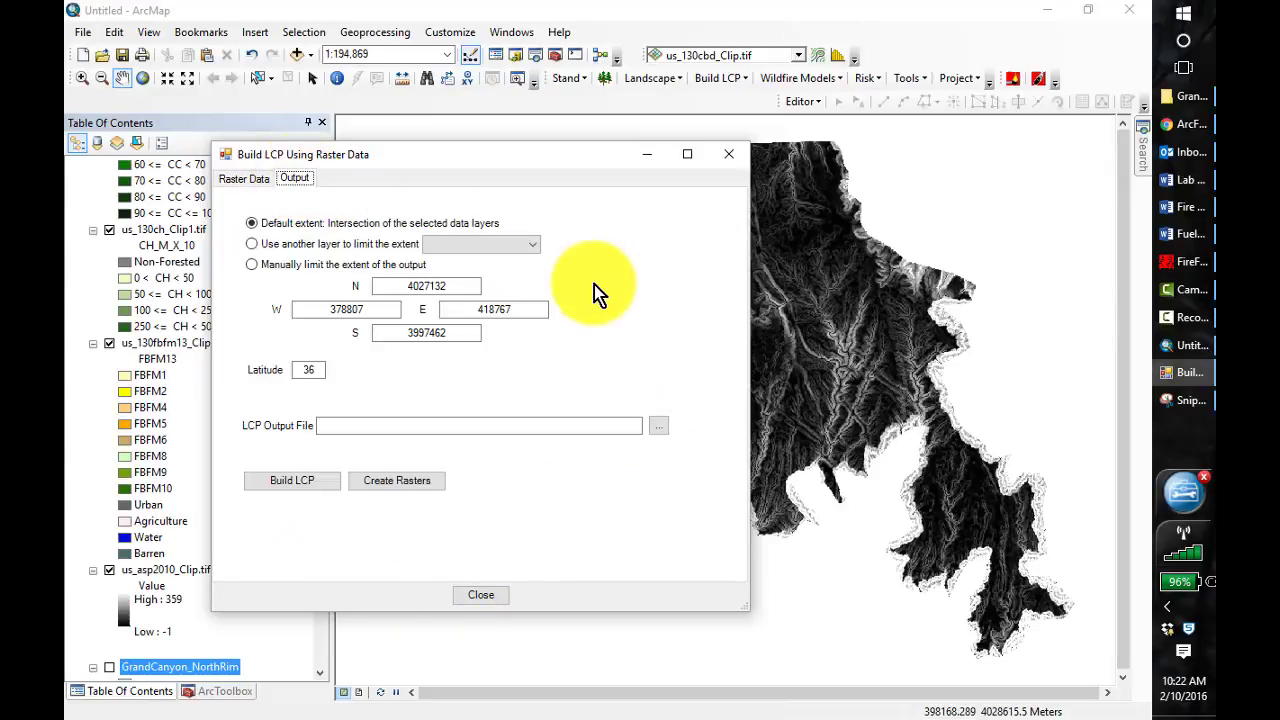
pyautogui.hotkey('alt', 'Tab')
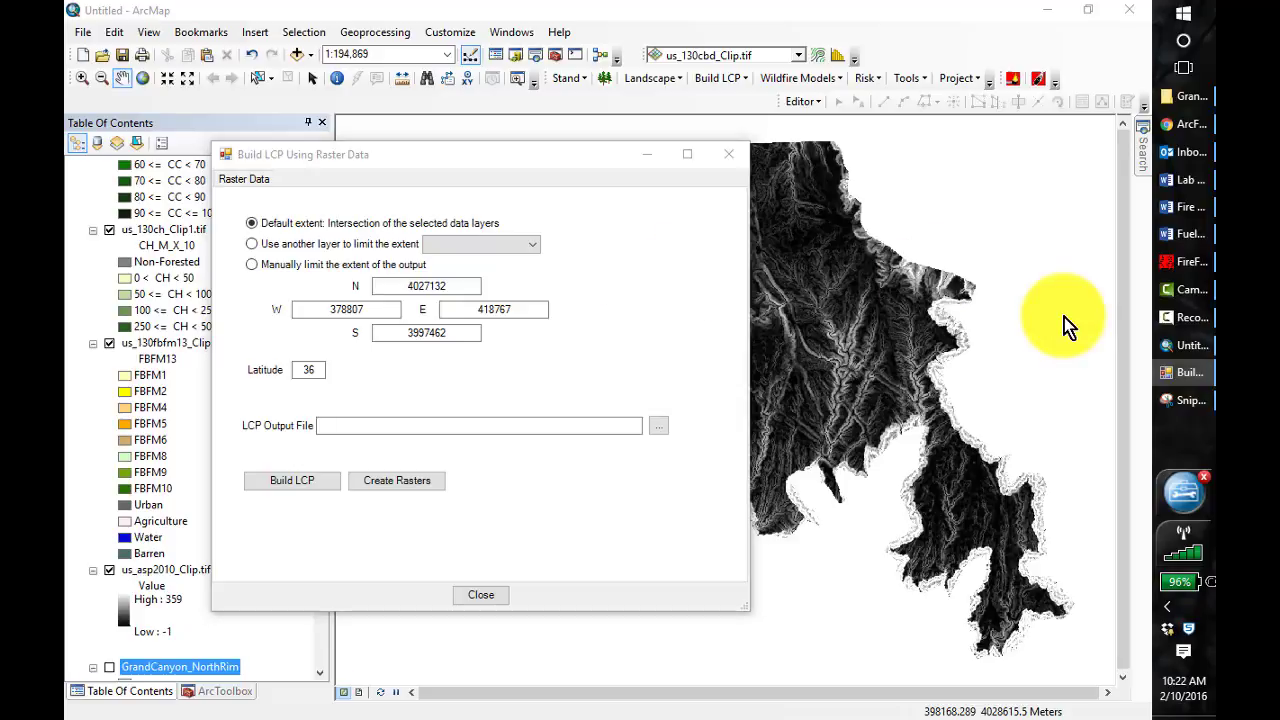
pyautogui.scroll(-3, 1140, 320)
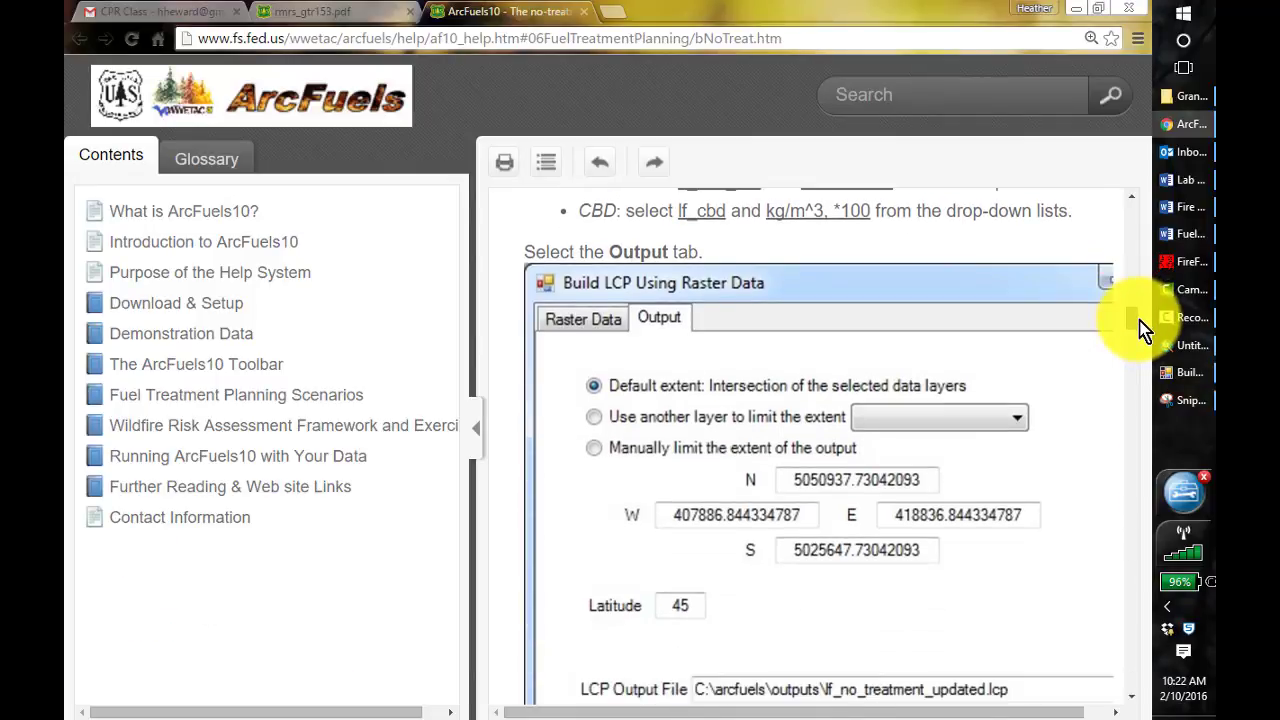
pyautogui.moveTo(1140, 323); pyautogui.dragTo(1140, 326)
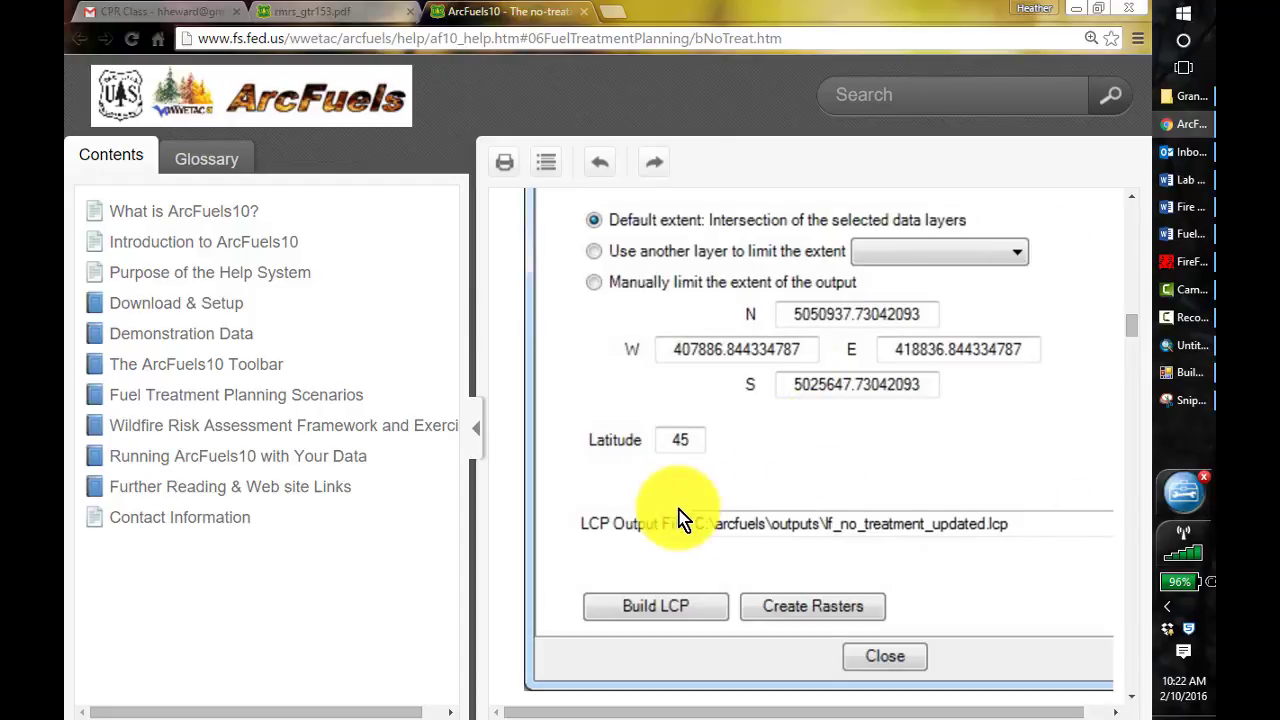
pyautogui.click(1178, 346)
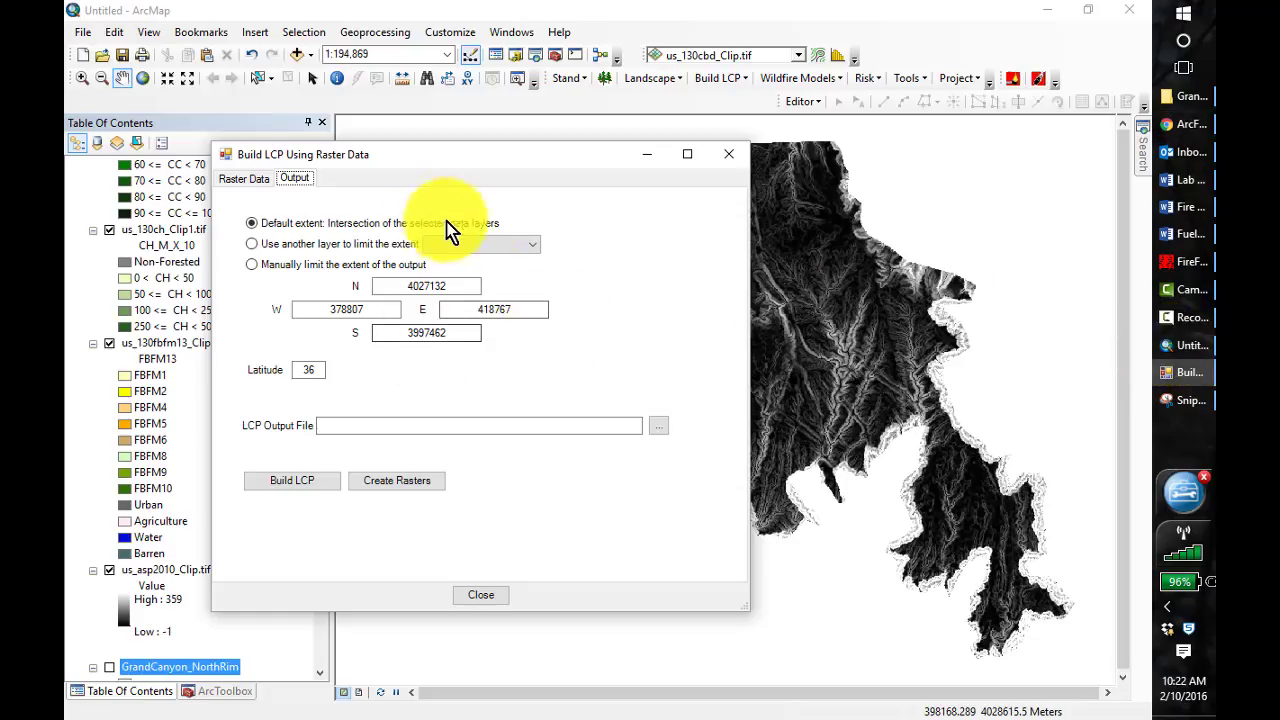
# Set the LCP output file to LCP_Corrected_2015 in the C:\407\Lesson_4\Output folder
pyautogui.click(658, 427)
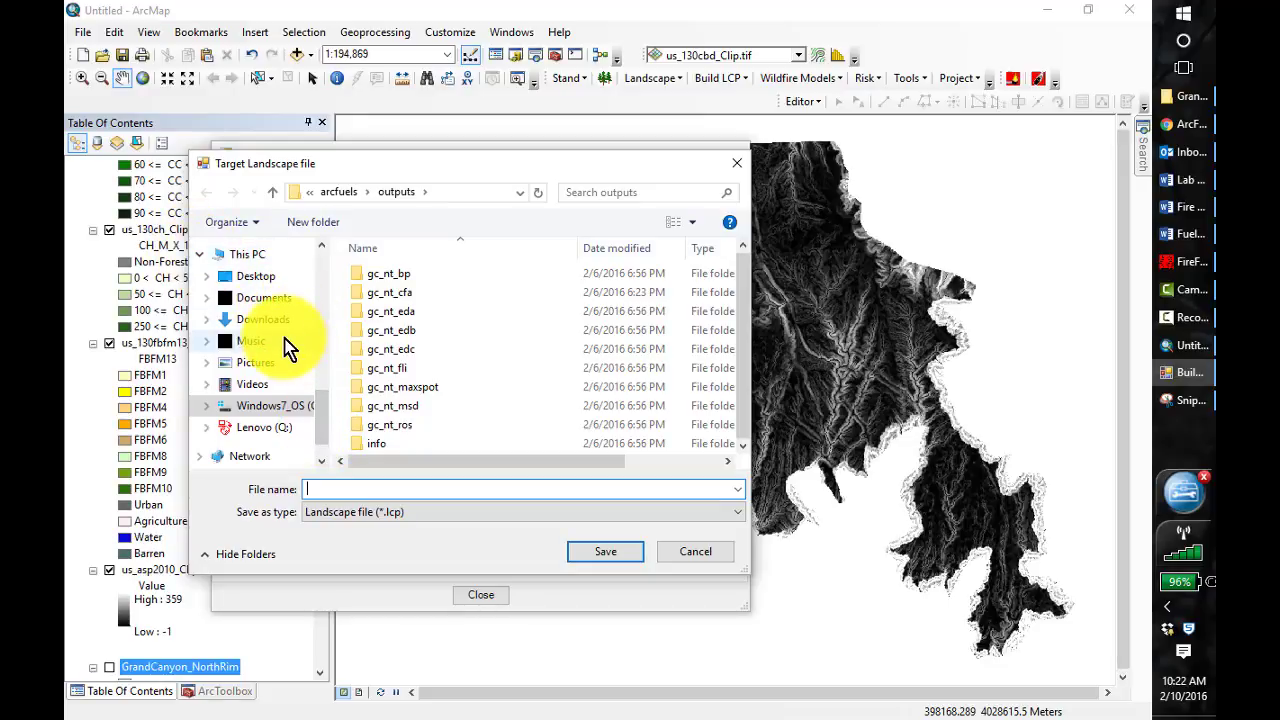
pyautogui.click(268, 406)
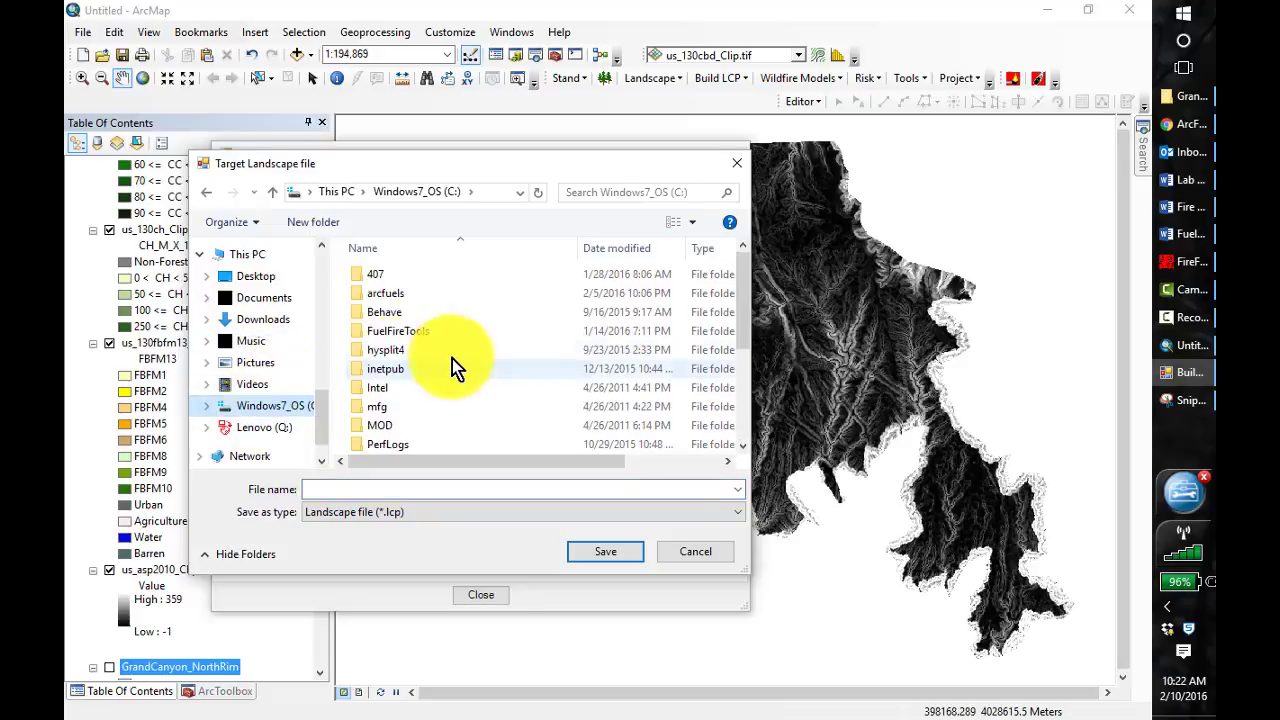
pyautogui.doubleClick(364, 277)
pyautogui.doubleClick(405, 386)
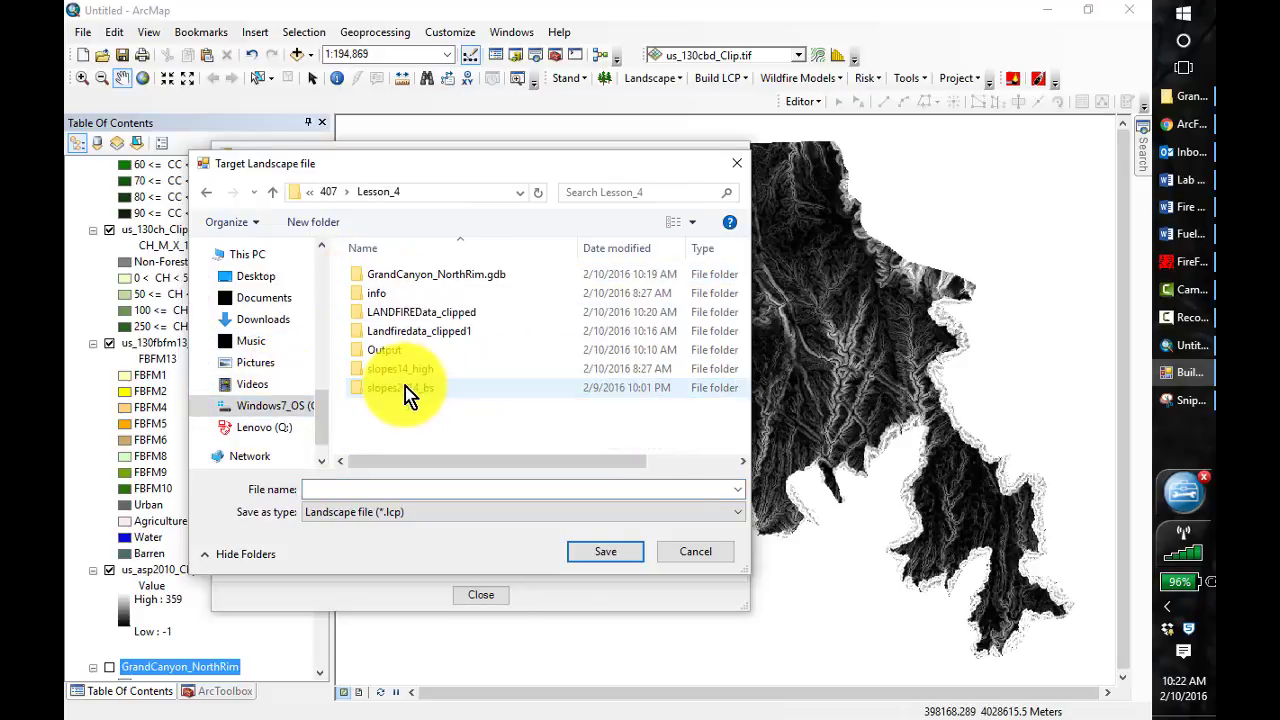
pyautogui.doubleClick(375, 352)
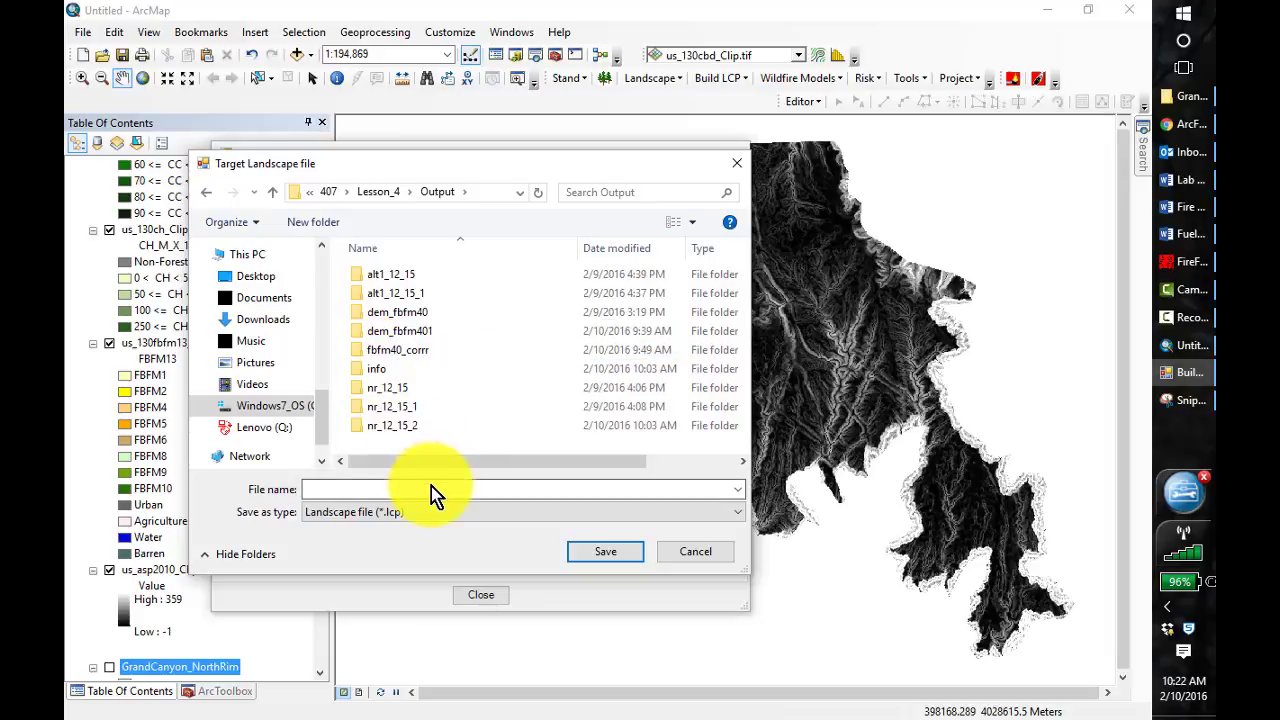
pyautogui.click(392, 488)
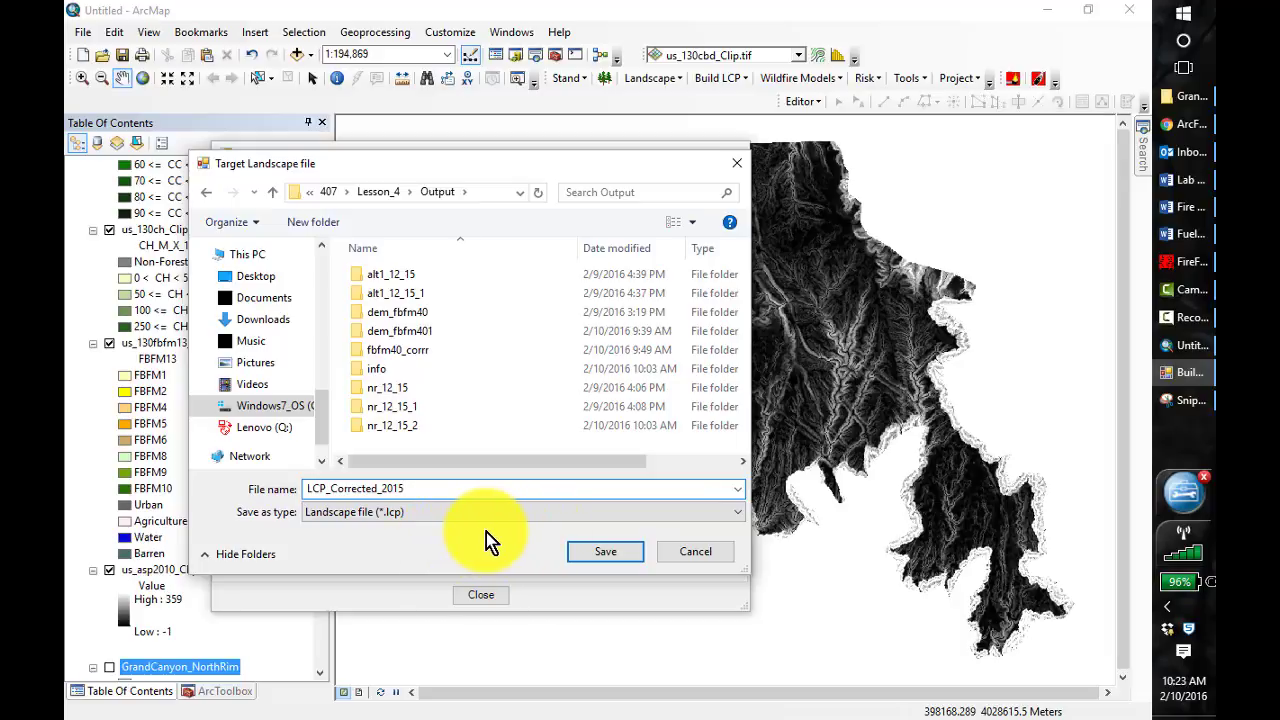
pyautogui.click(604, 553)
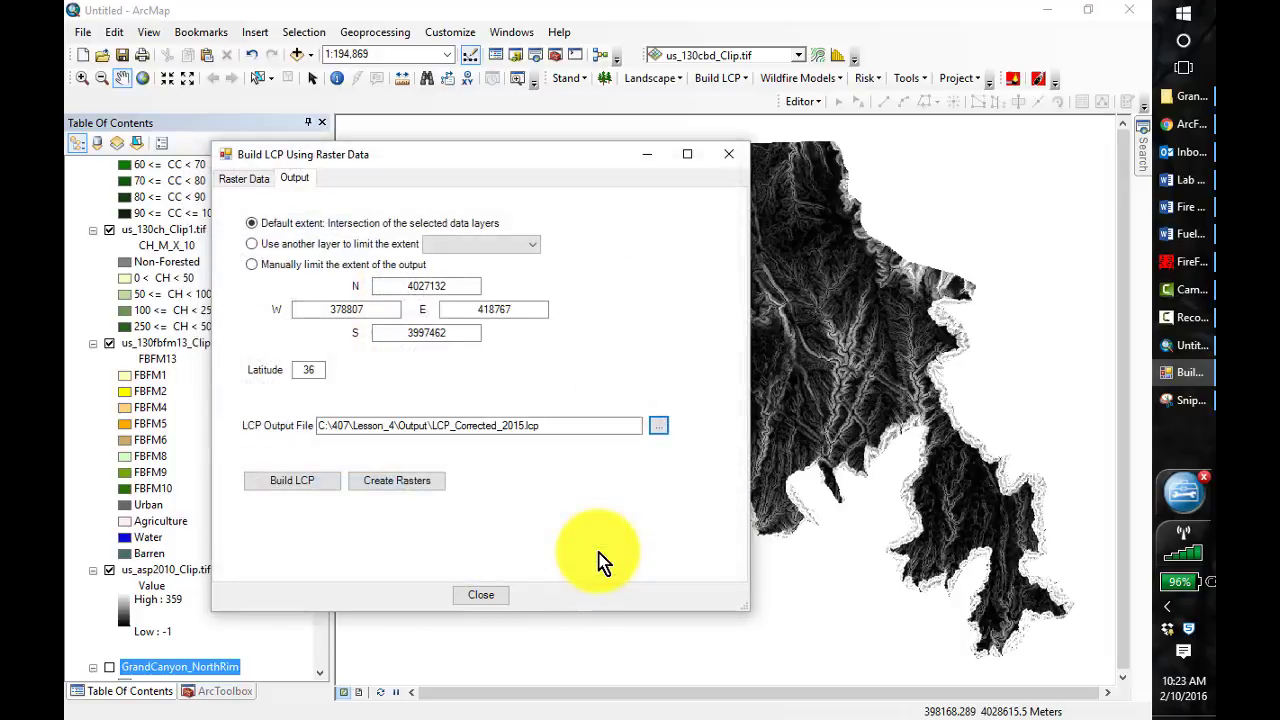
# Build the landscape file from the selected rasters with the default extent and close the Build LCP form
pyautogui.click(317, 484)
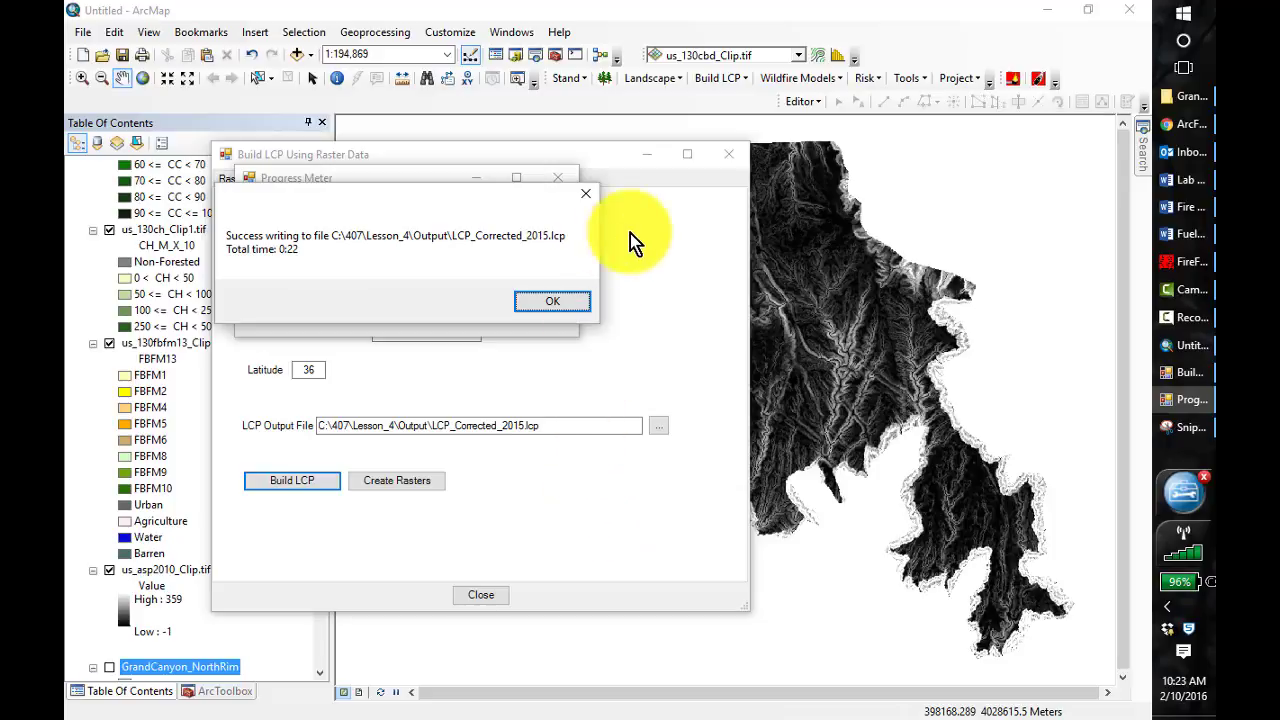
pyautogui.click(575, 312)
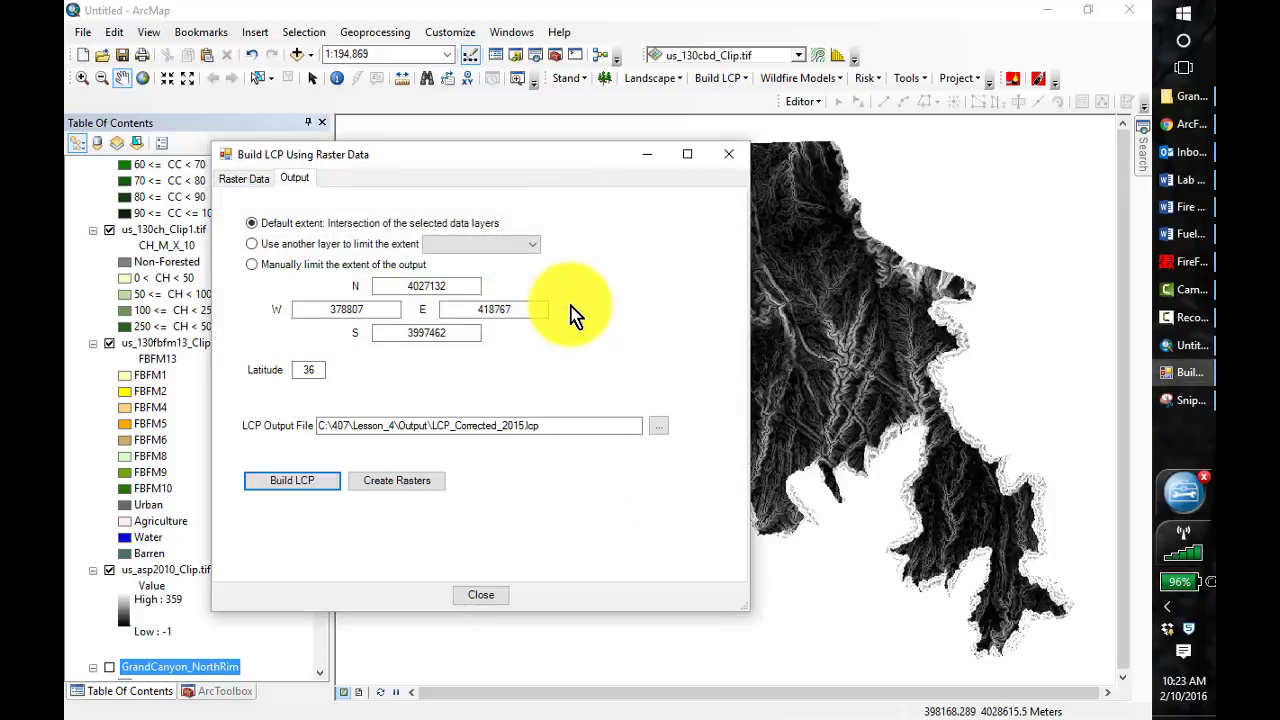
pyautogui.click(489, 597)
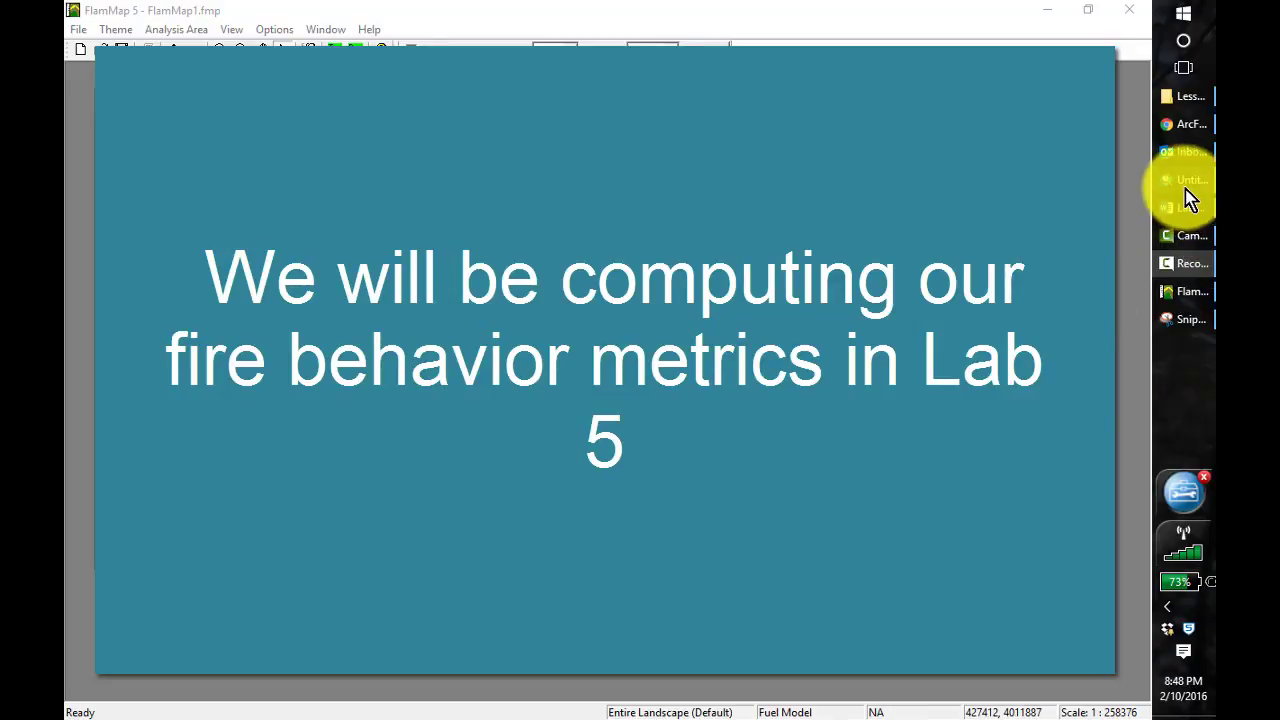
# Switch to the empty ArcMap document and add BurnSeverity_Entries and SlopesRx_completed from the BurnSeverity and FireHistory datasets of Grand_Canyon_Fire_Data.gdb
pyautogui.moveTo(1183, 188)
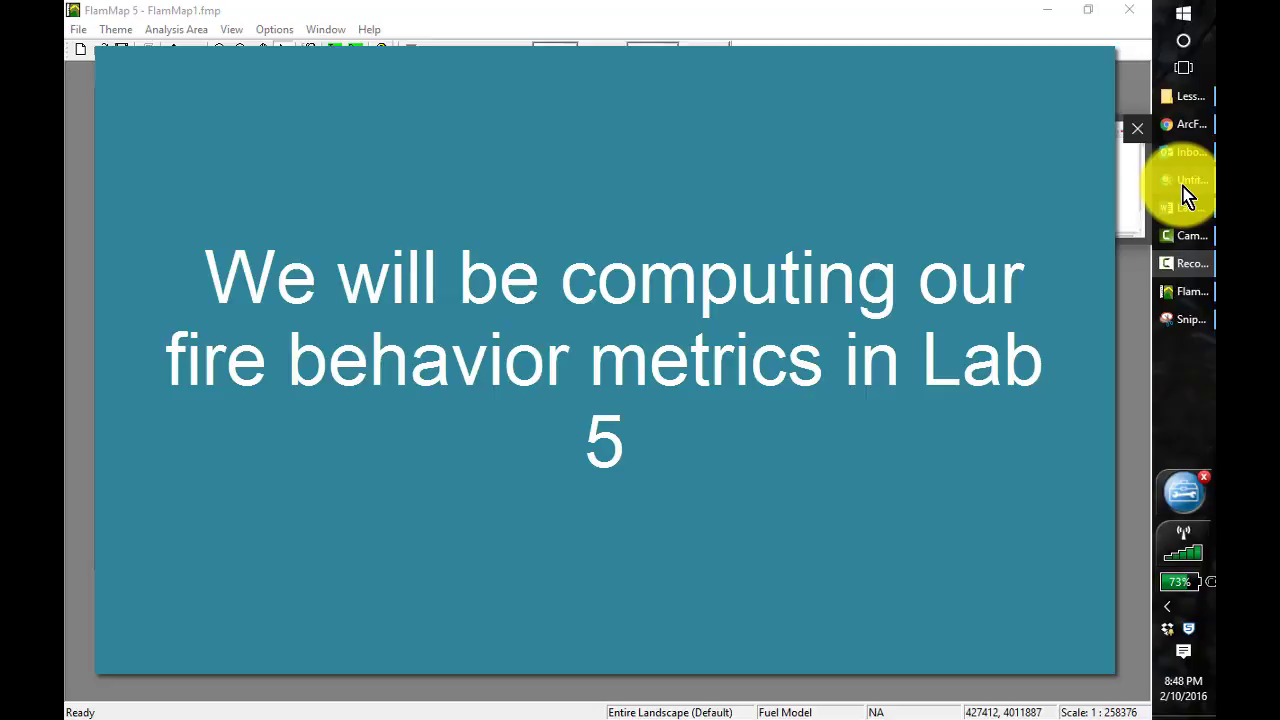
pyautogui.click(1183, 186)
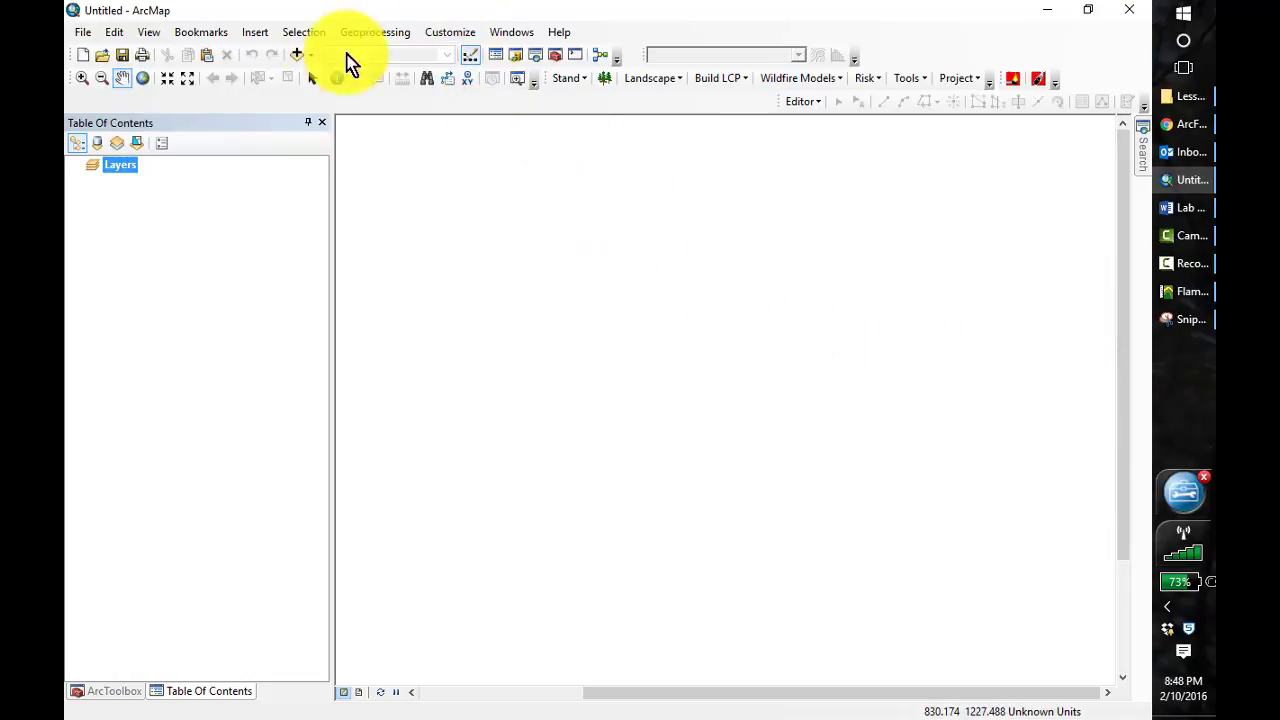
pyautogui.click(298, 55)
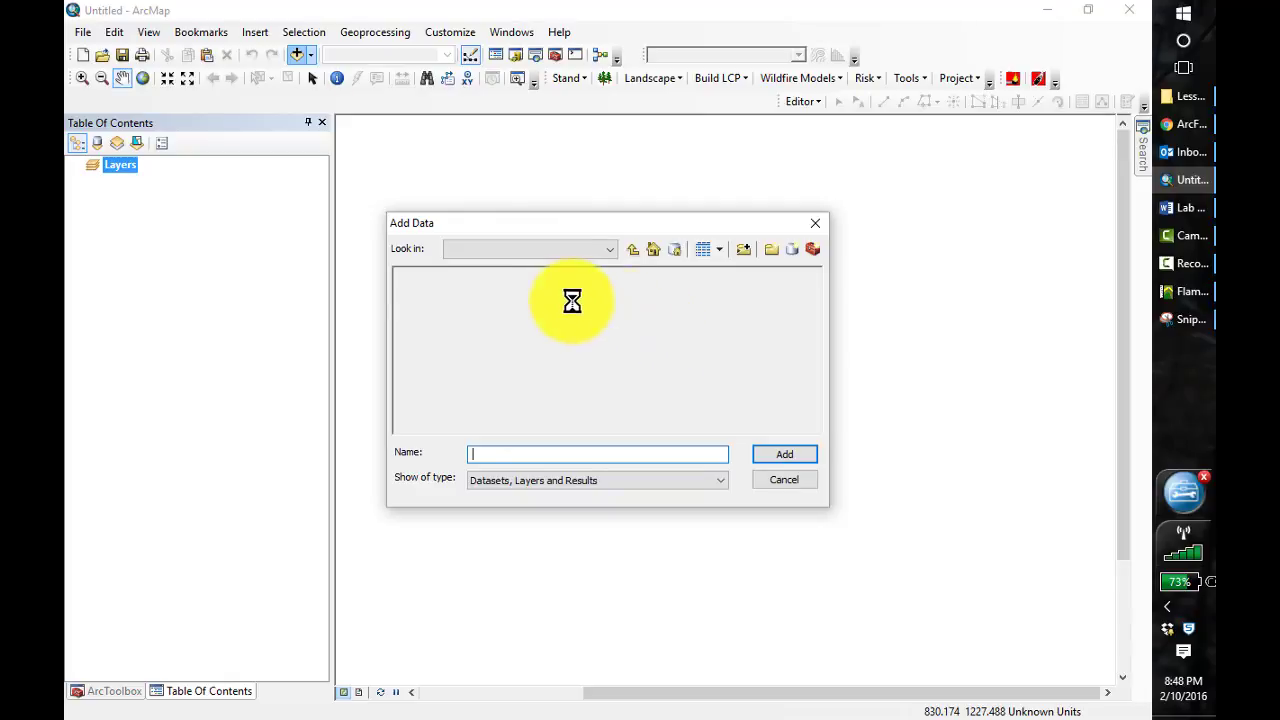
pyautogui.click(633, 250)
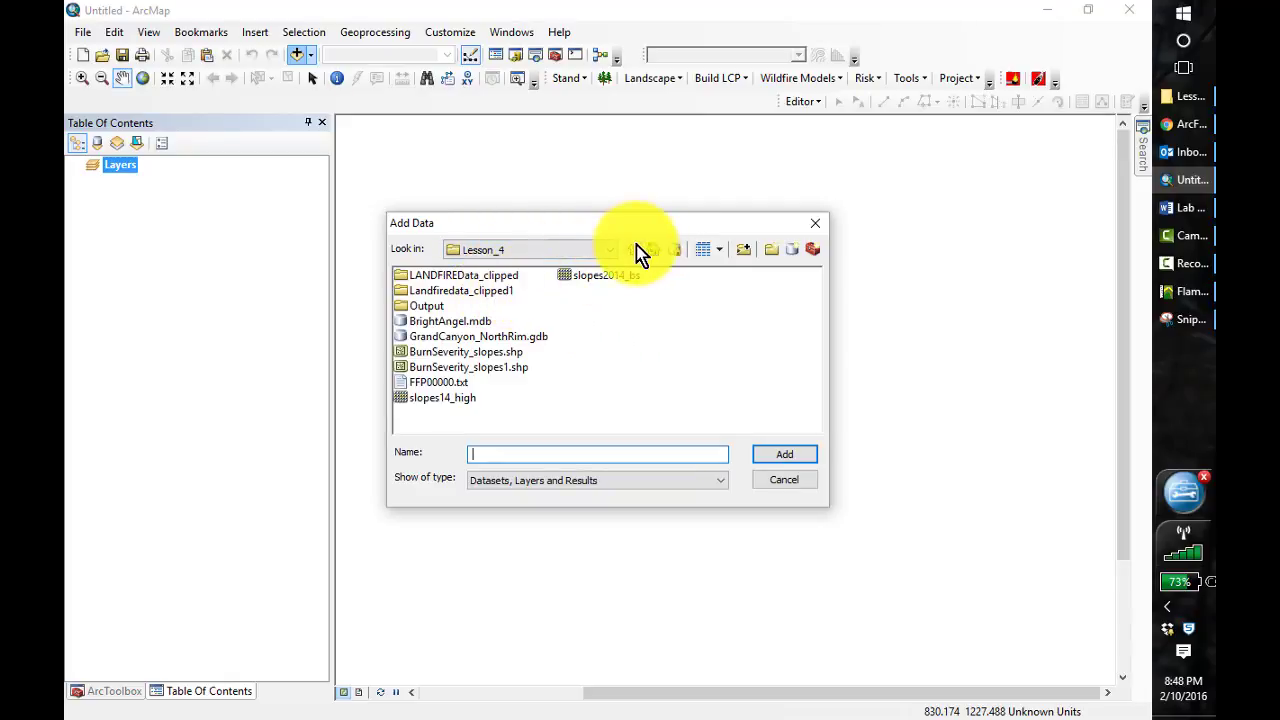
pyautogui.click(633, 250)
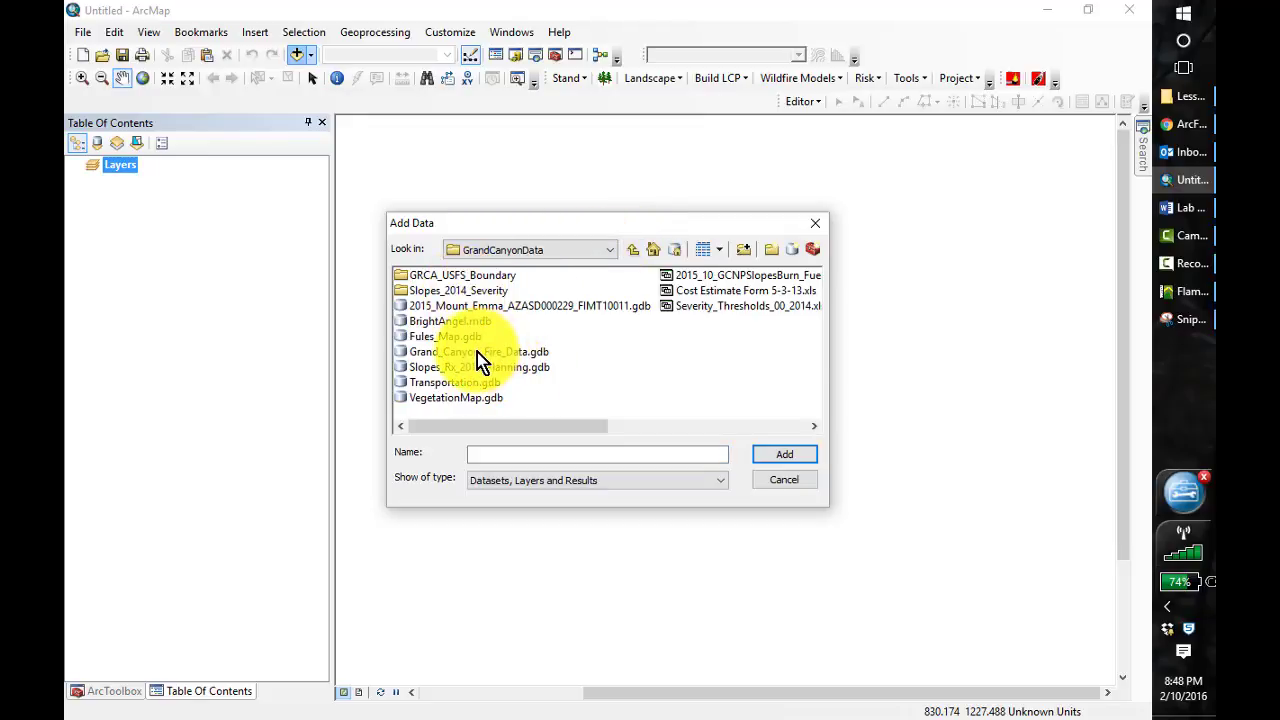
pyautogui.doubleClick(477, 352)
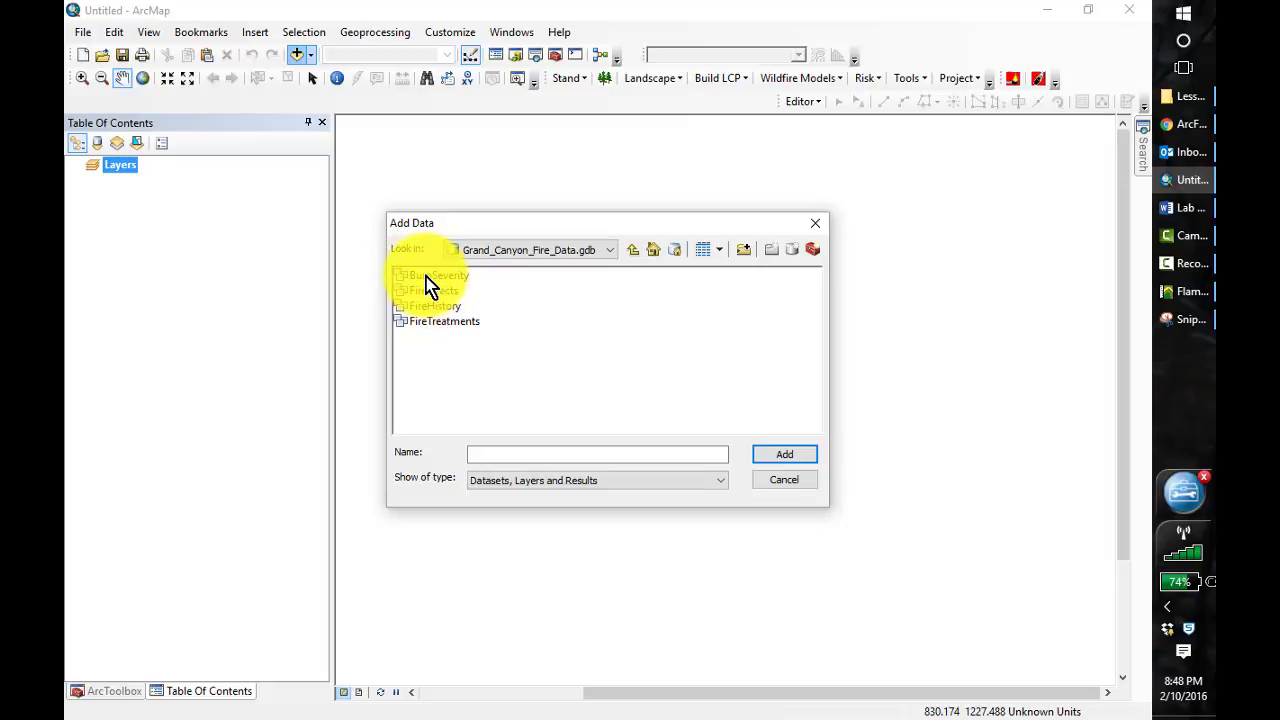
pyautogui.doubleClick(426, 284)
pyautogui.click(458, 291)
pyautogui.click(771, 458)
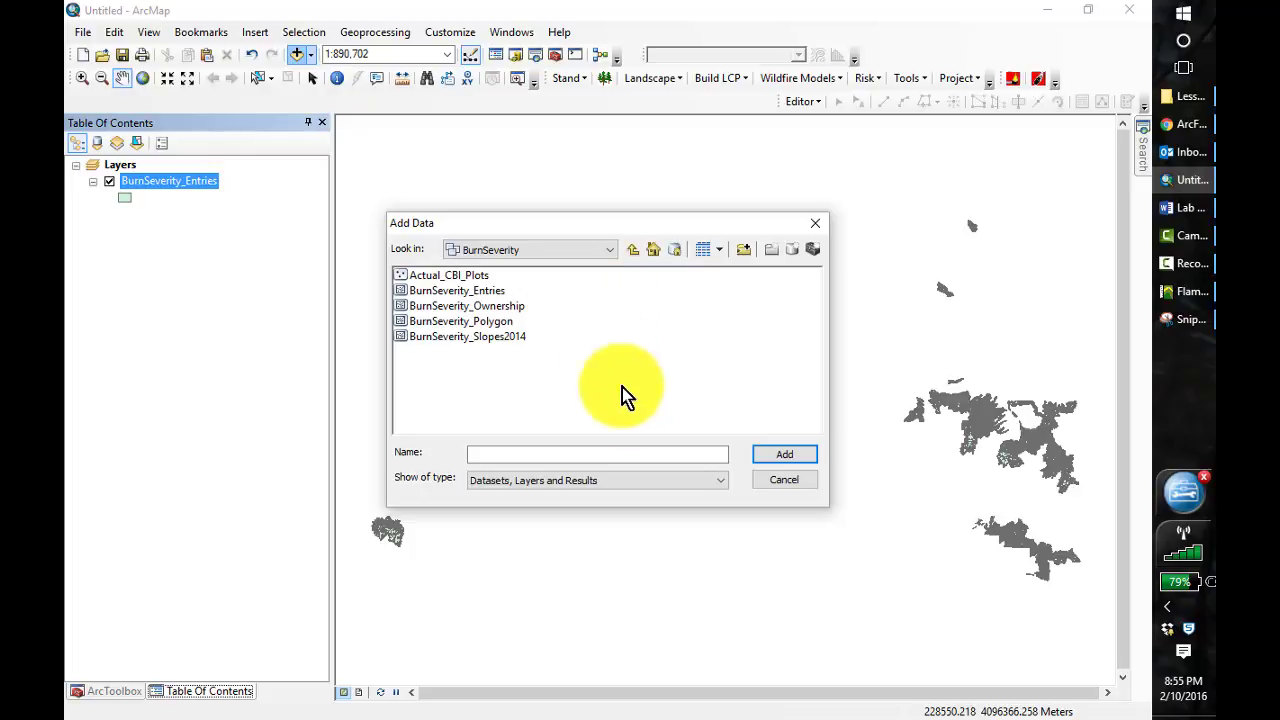
pyautogui.click(633, 249)
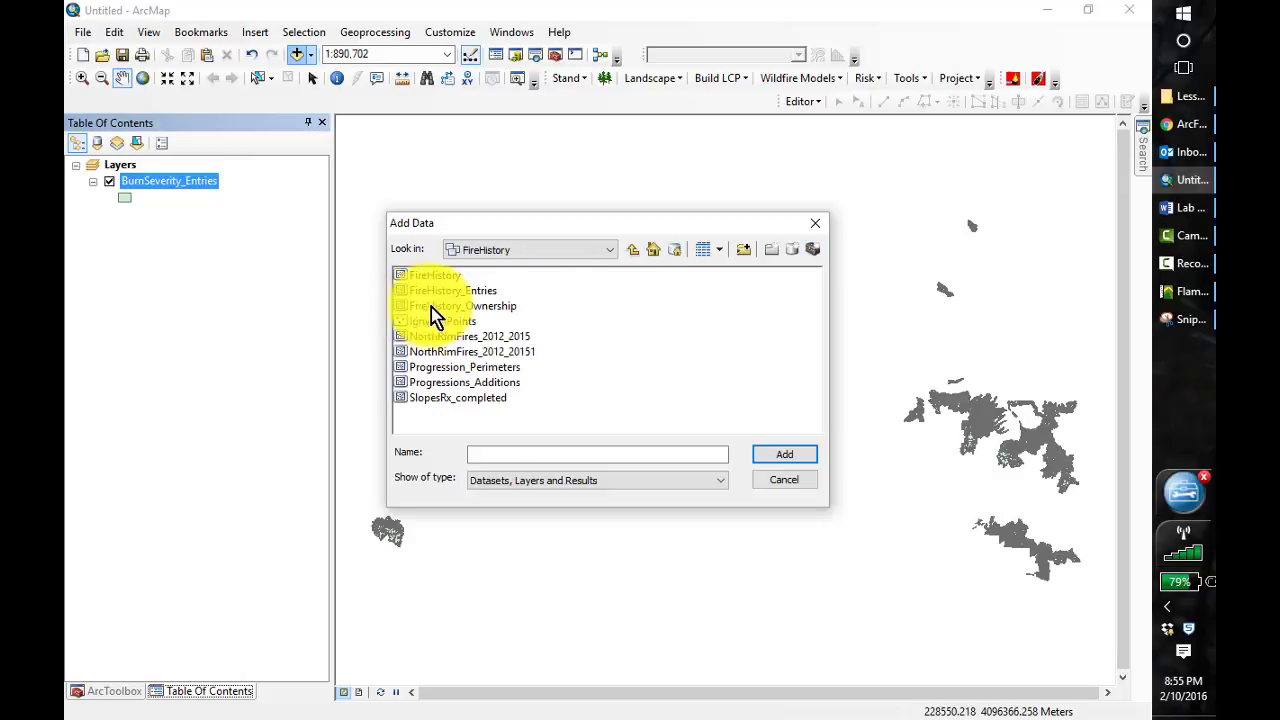
pyautogui.click(757, 454)
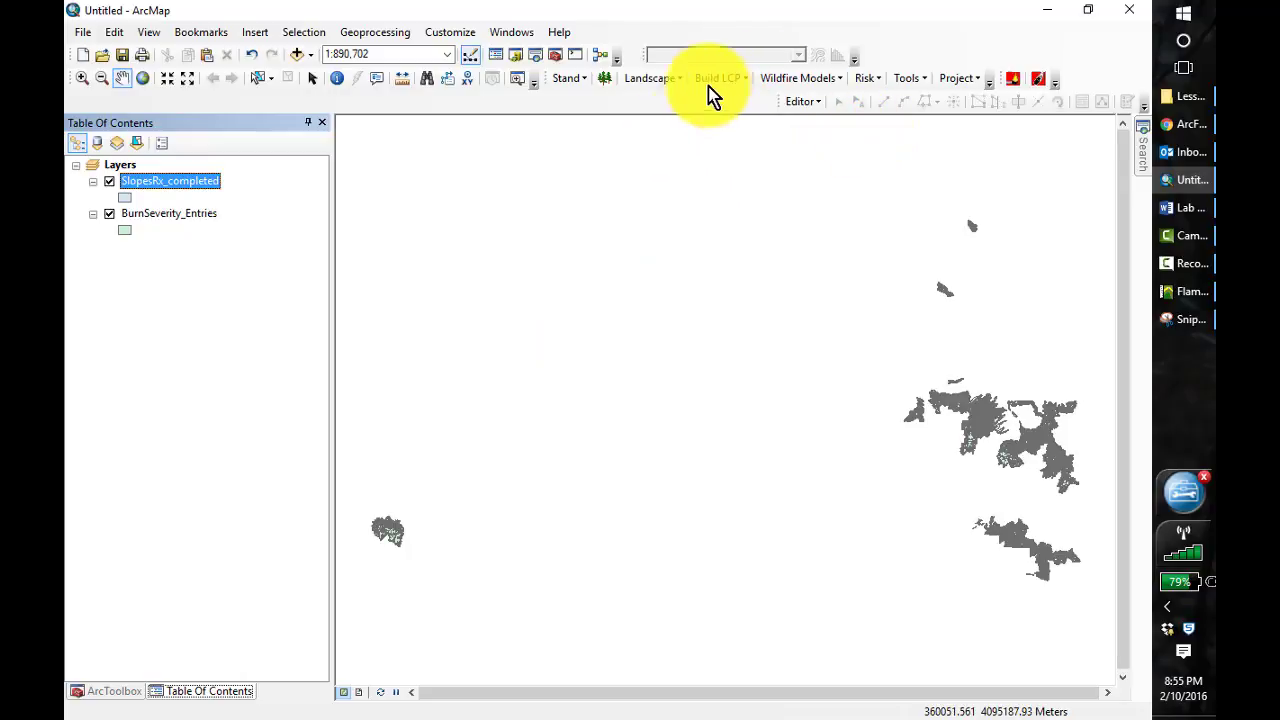
# Add the fbfm40_adj15 raster from the Lesson_4 folder in the 407 directory to the map
pyautogui.click(299, 55)
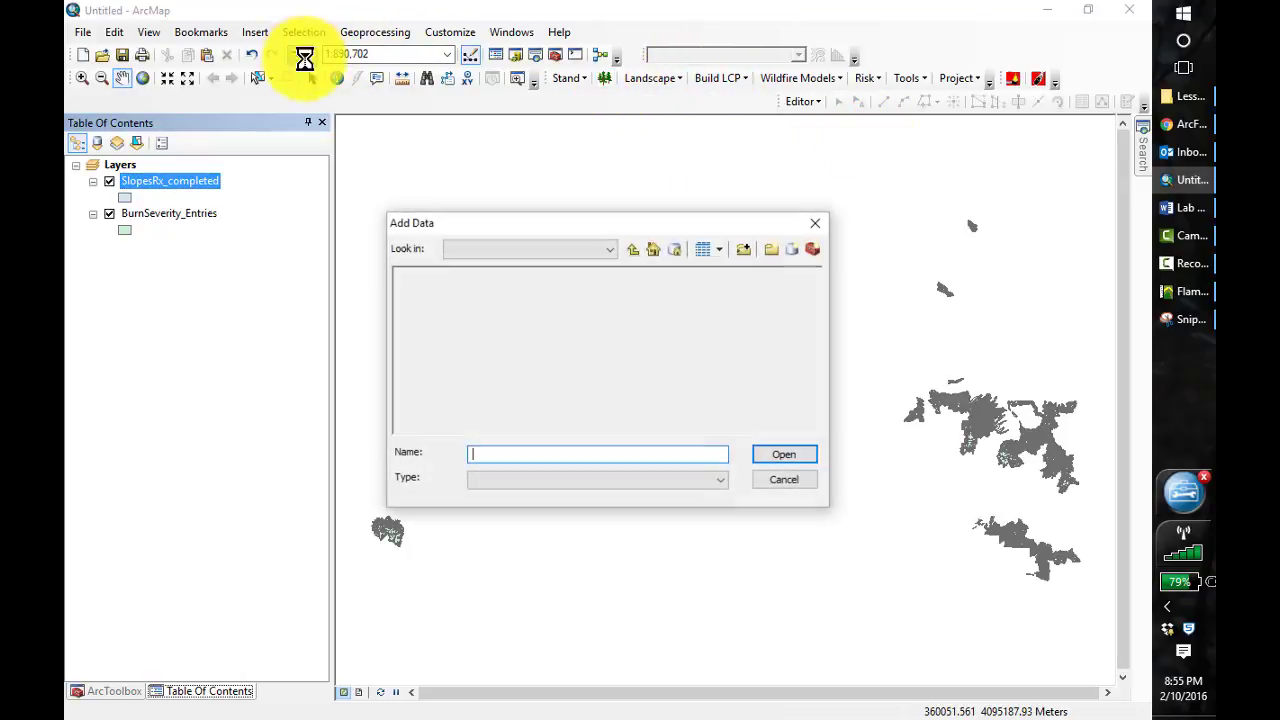
pyautogui.click(634, 250)
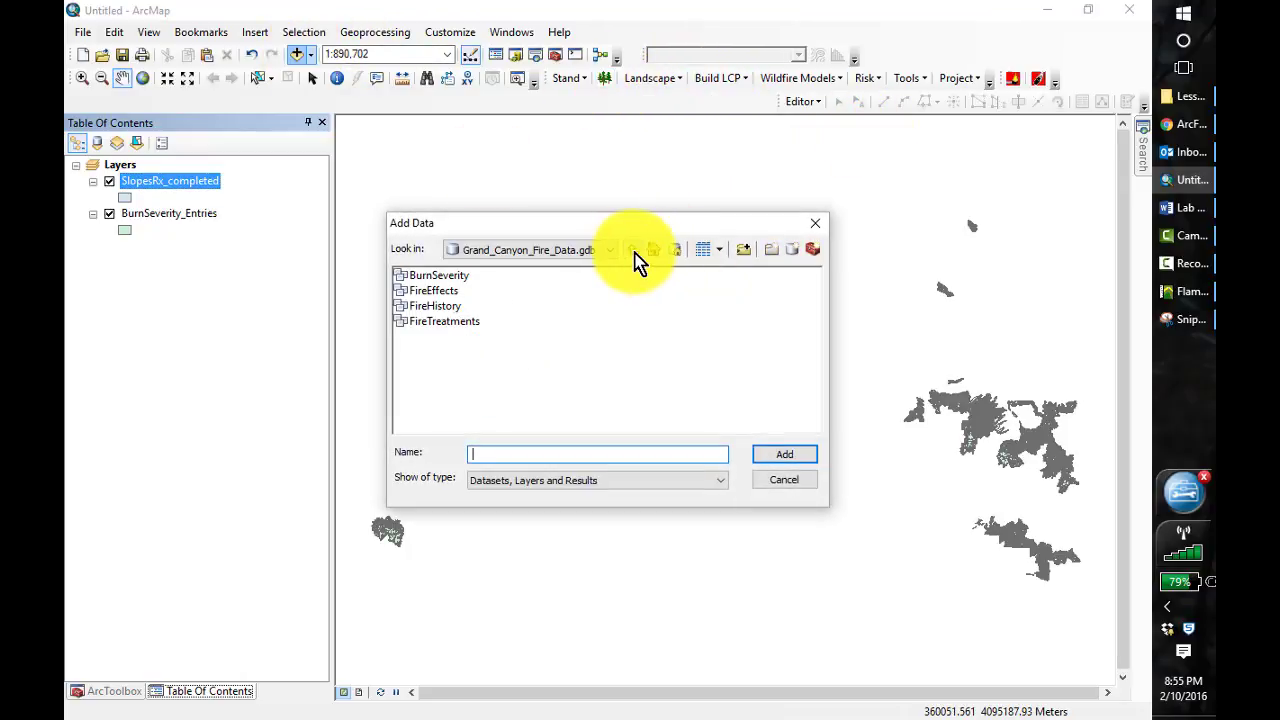
pyautogui.click(634, 252)
pyautogui.click(634, 252)
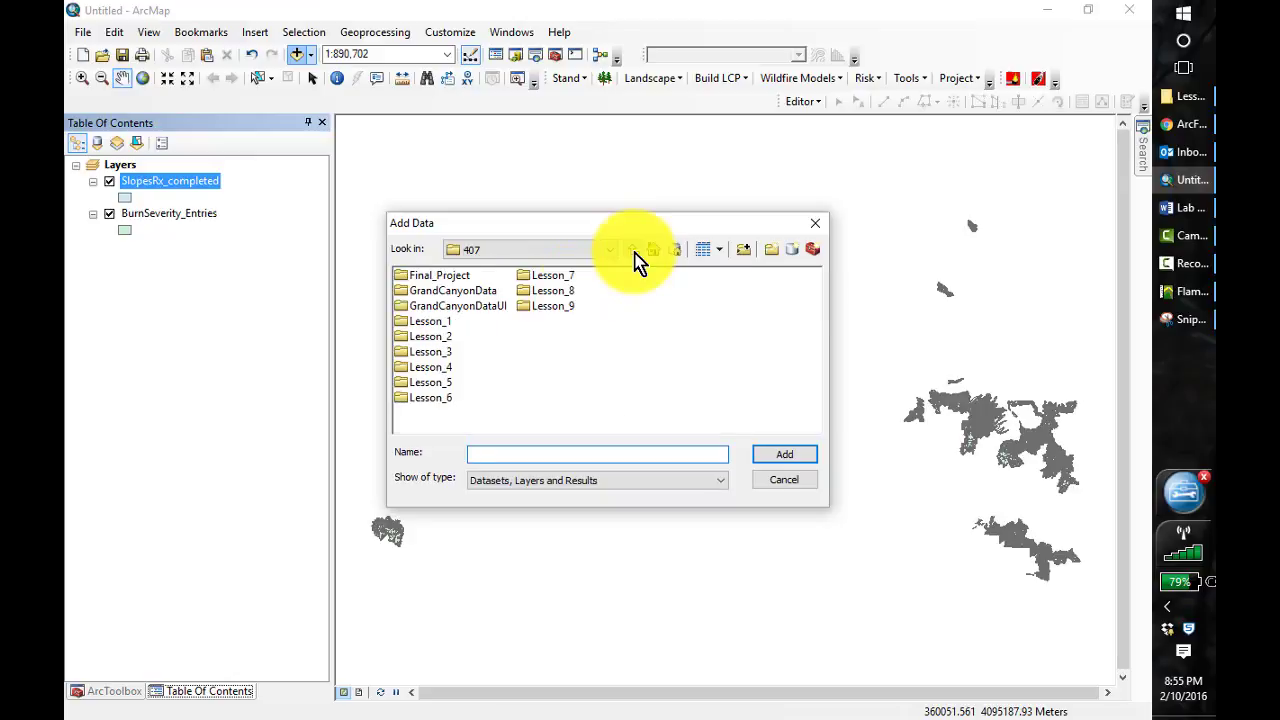
pyautogui.doubleClick(428, 370)
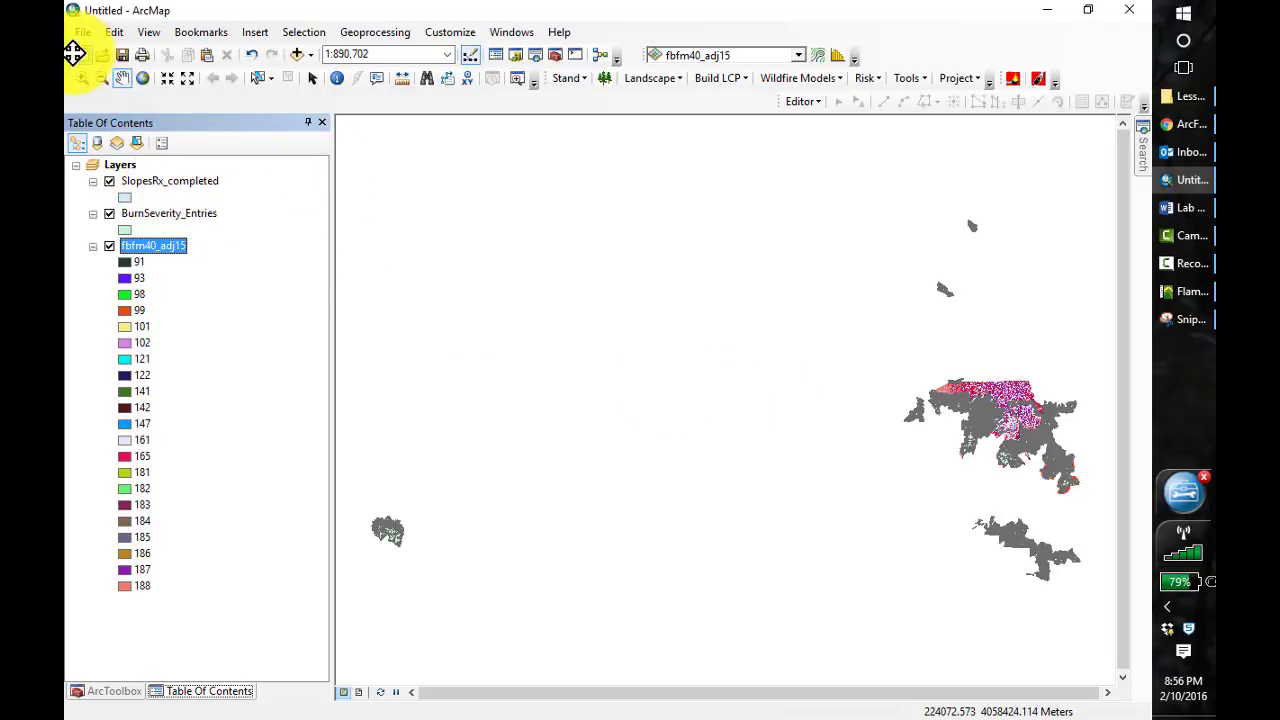
# Open the BurnSeverity_Entries attribute table and widen it to show the Type and Severity columns
pyautogui.click(80, 82)
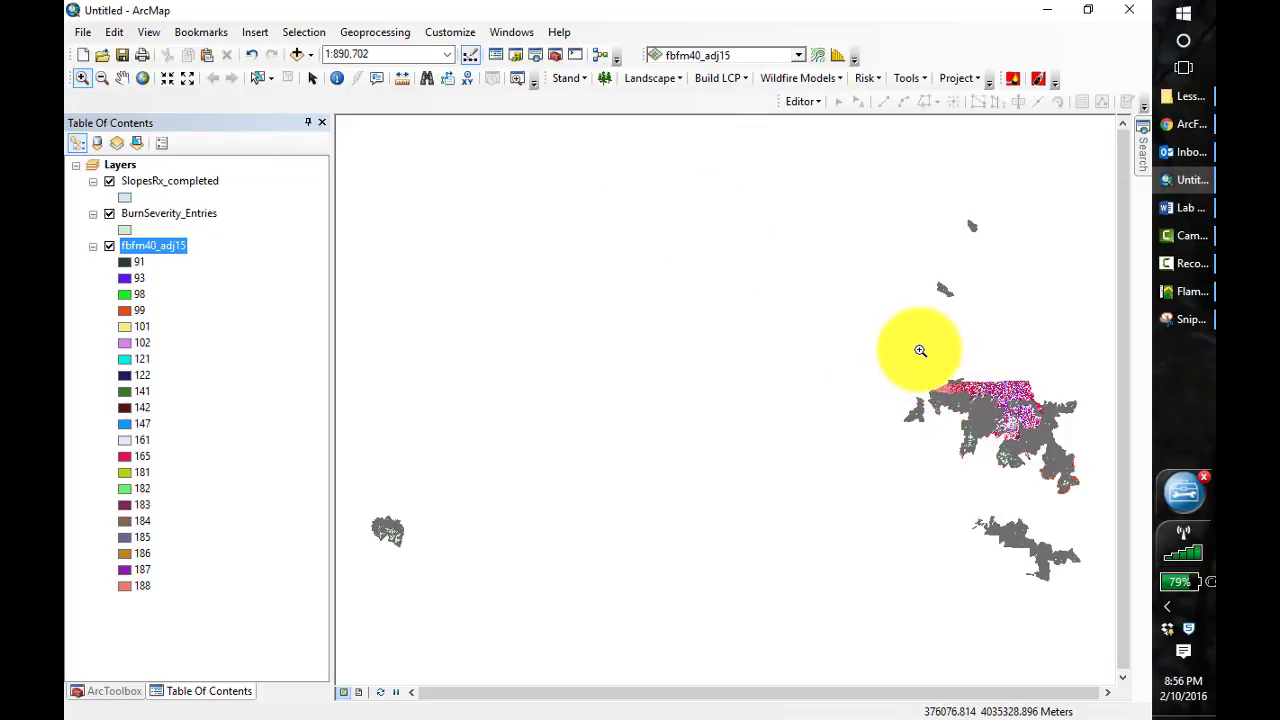
pyautogui.moveTo(920, 350); pyautogui.dragTo(1063, 461)
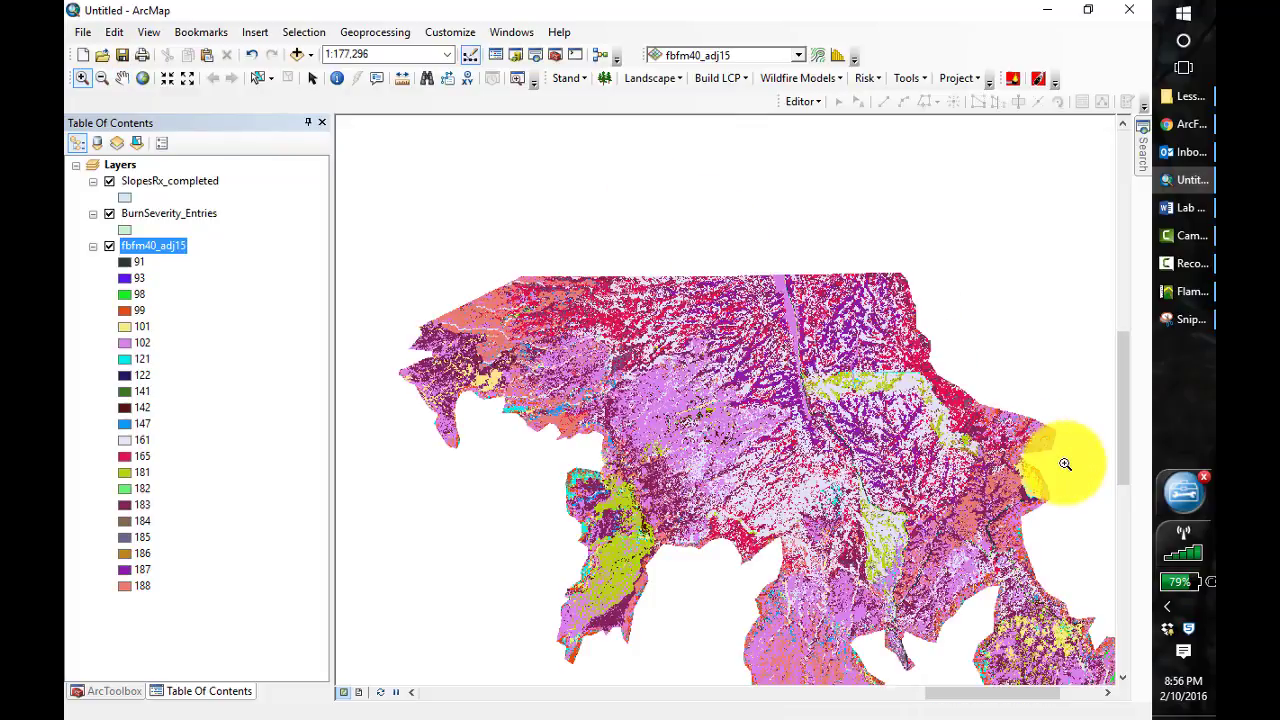
pyautogui.click(121, 78)
pyautogui.moveTo(666, 434); pyautogui.dragTo(621, 343)
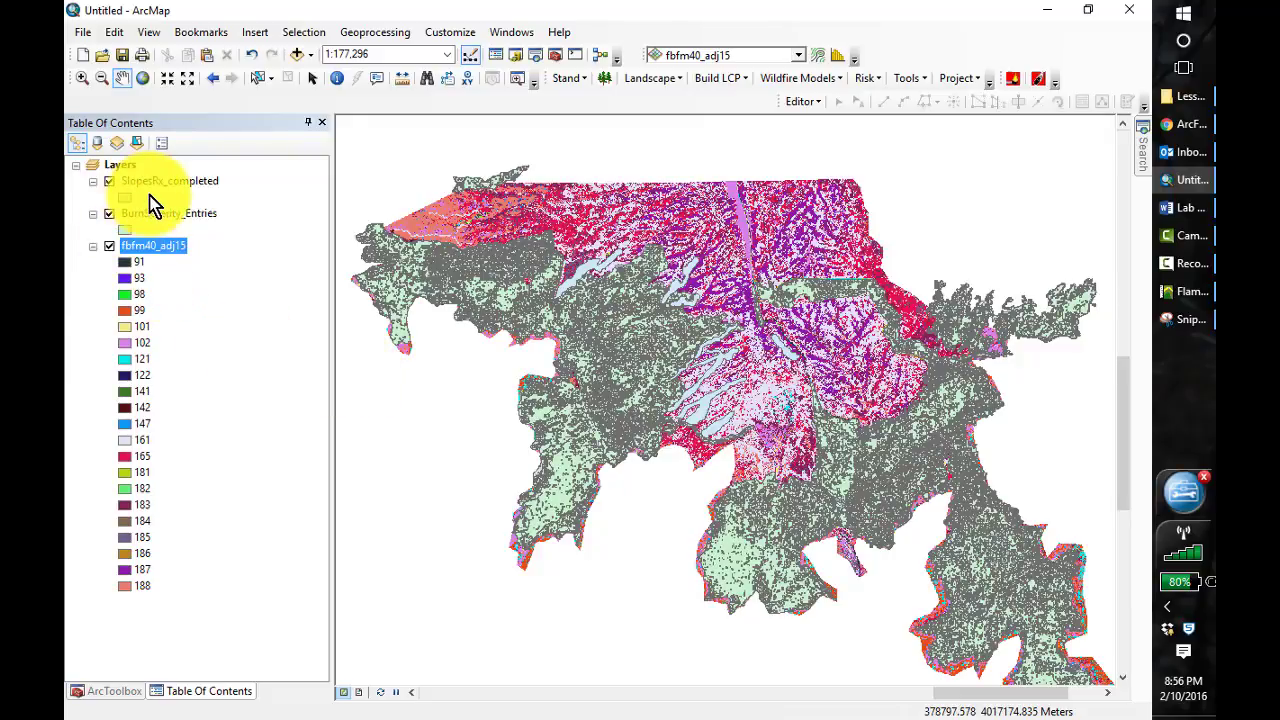
pyautogui.click(250, 269)
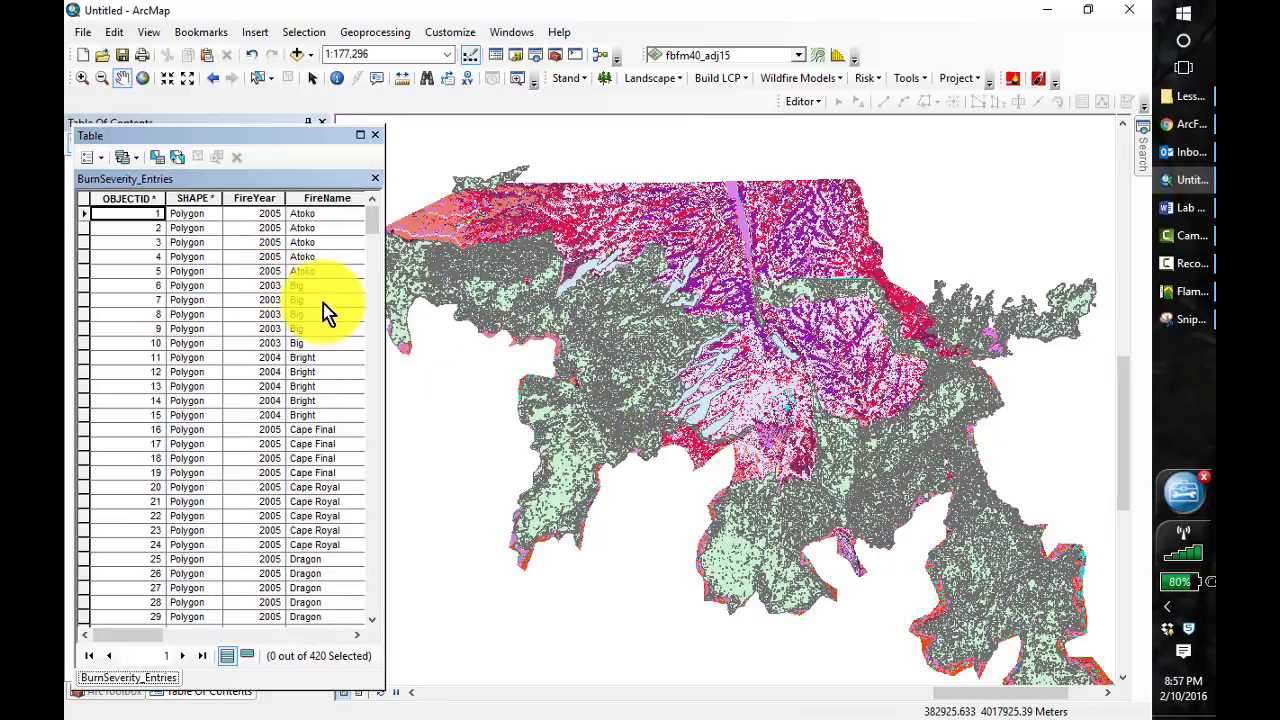
pyautogui.moveTo(384, 315); pyautogui.dragTo(510, 329)
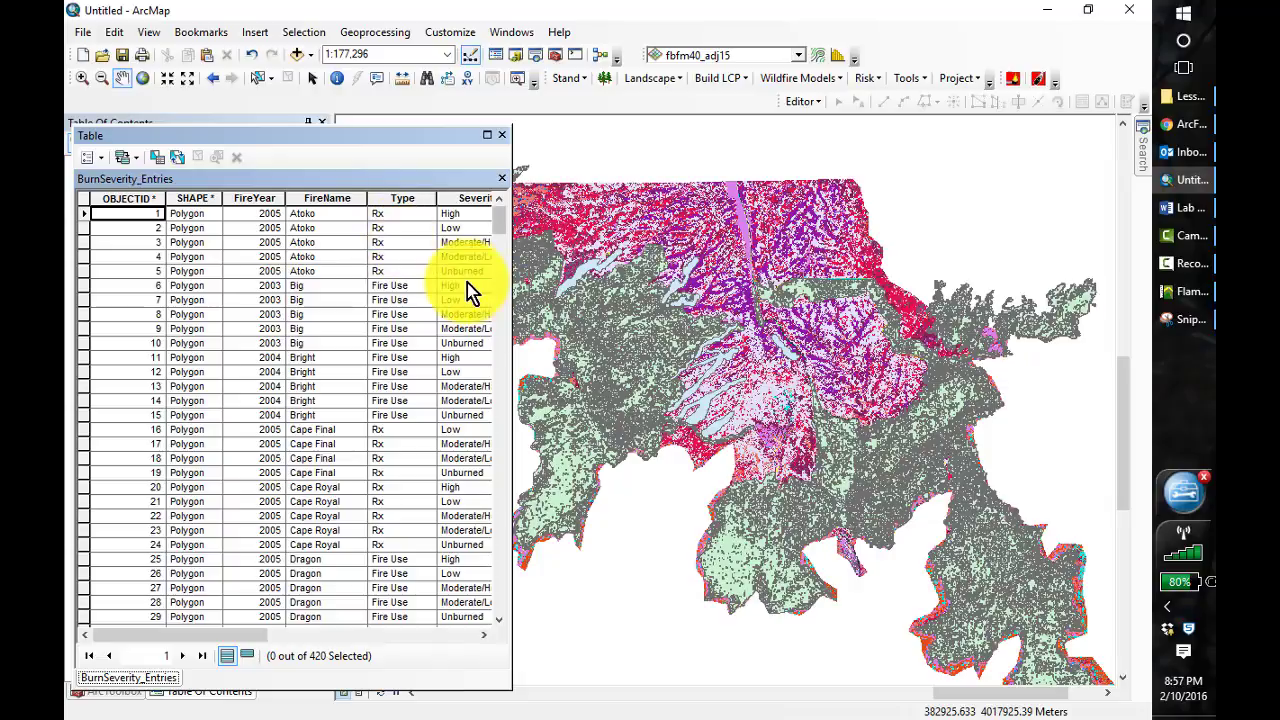
pyautogui.moveTo(511, 317); pyautogui.dragTo(581, 320)
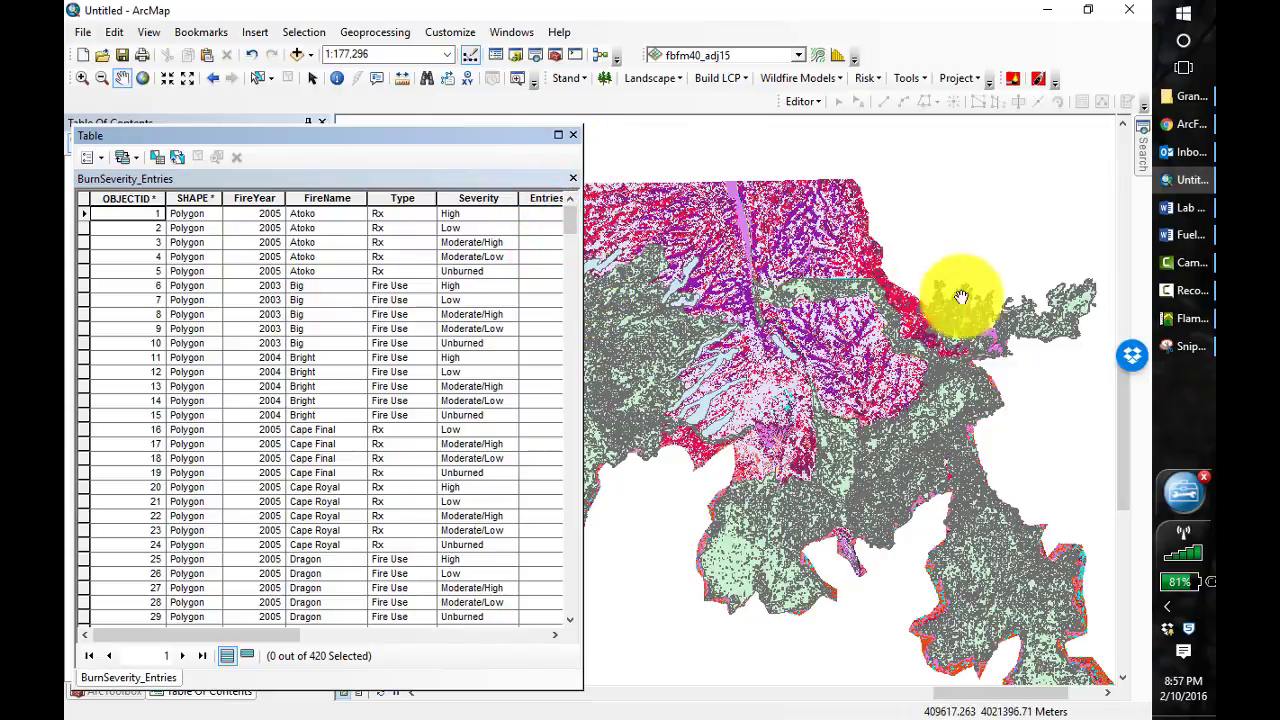
# Switch to the Word document Fuels in the Slopes Unit, review its pre- and post-fire fuel models by burn severity, and return to ArcMap
pyautogui.click(1177, 235)
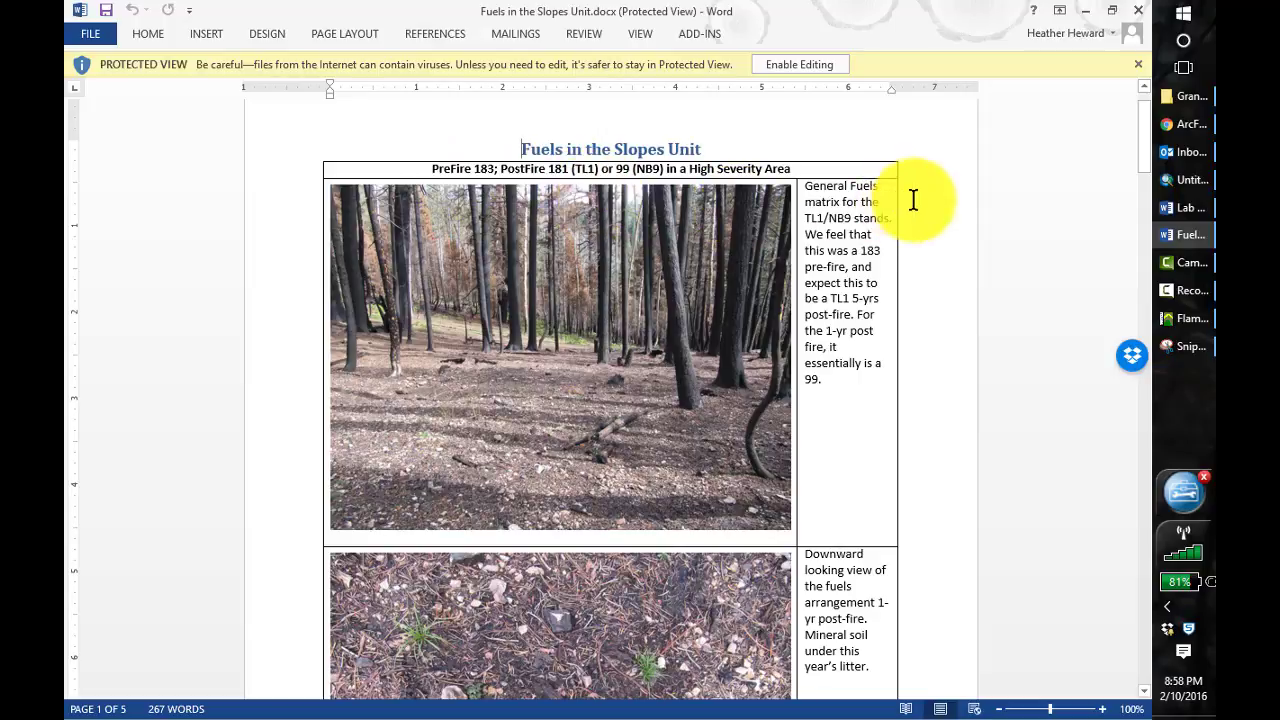
pyautogui.moveTo(1146, 154); pyautogui.dragTo(1152, 260)
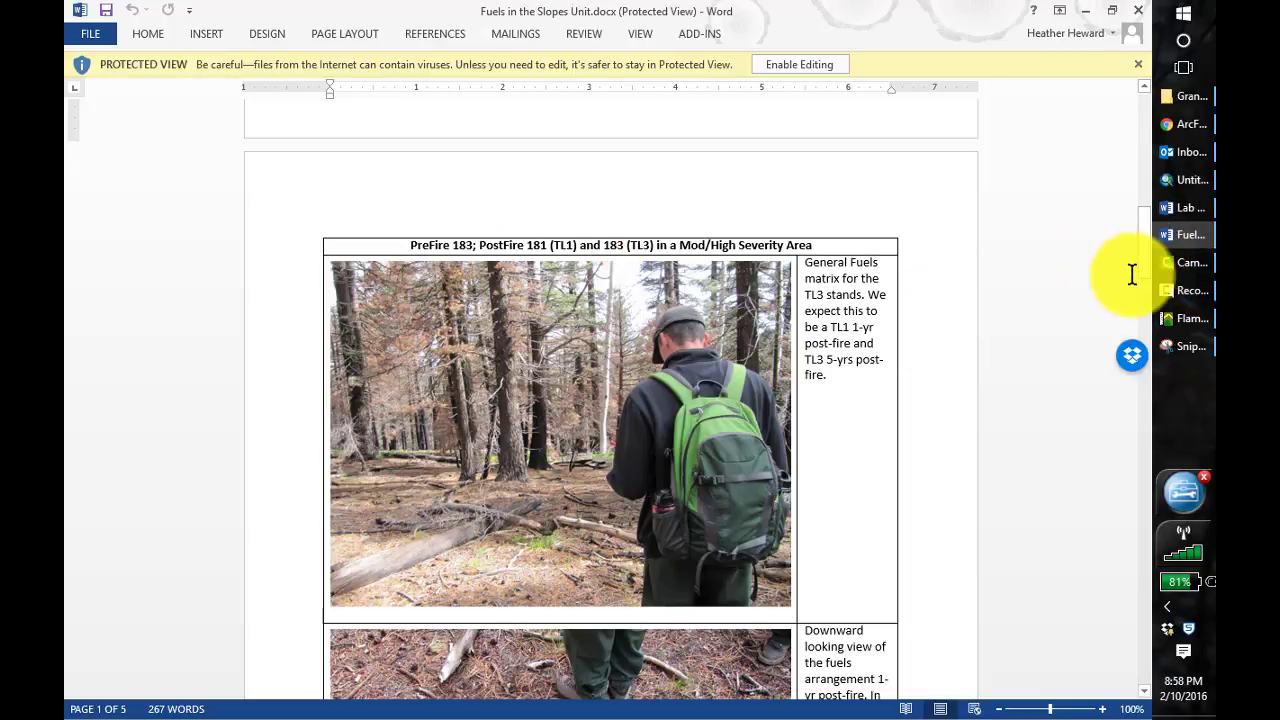
pyautogui.moveTo(1142, 270); pyautogui.dragTo(1158, 392)
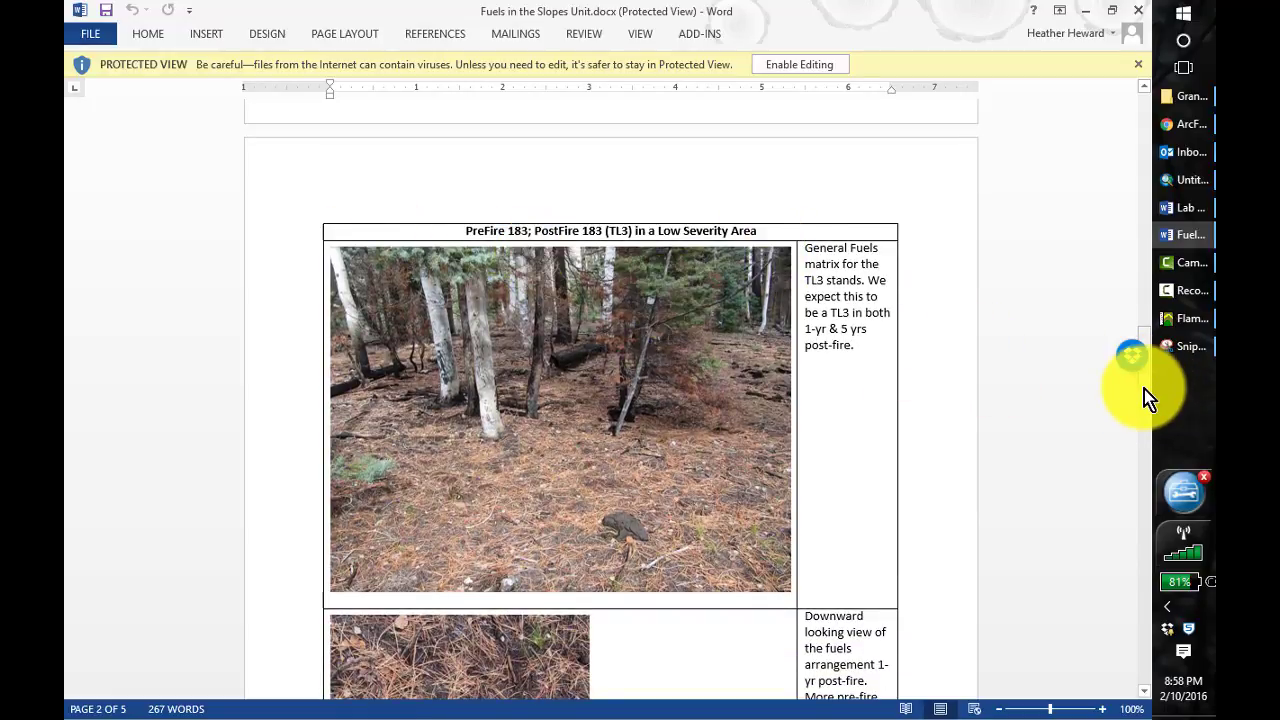
pyautogui.moveTo(1144, 389); pyautogui.dragTo(1146, 414)
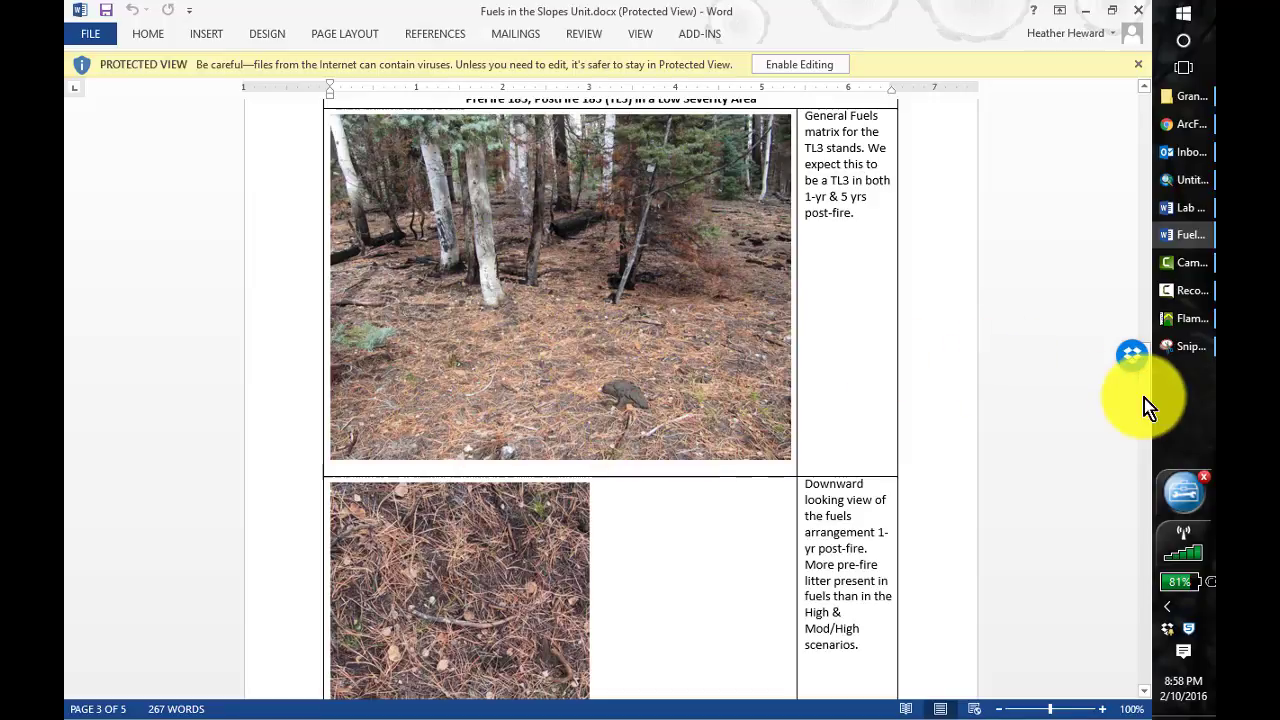
pyautogui.moveTo(1144, 399)
pyautogui.mouseDown()
pyautogui.moveTo(1146, 420)
pyautogui.moveTo(1141, 392)
pyautogui.mouseUp()
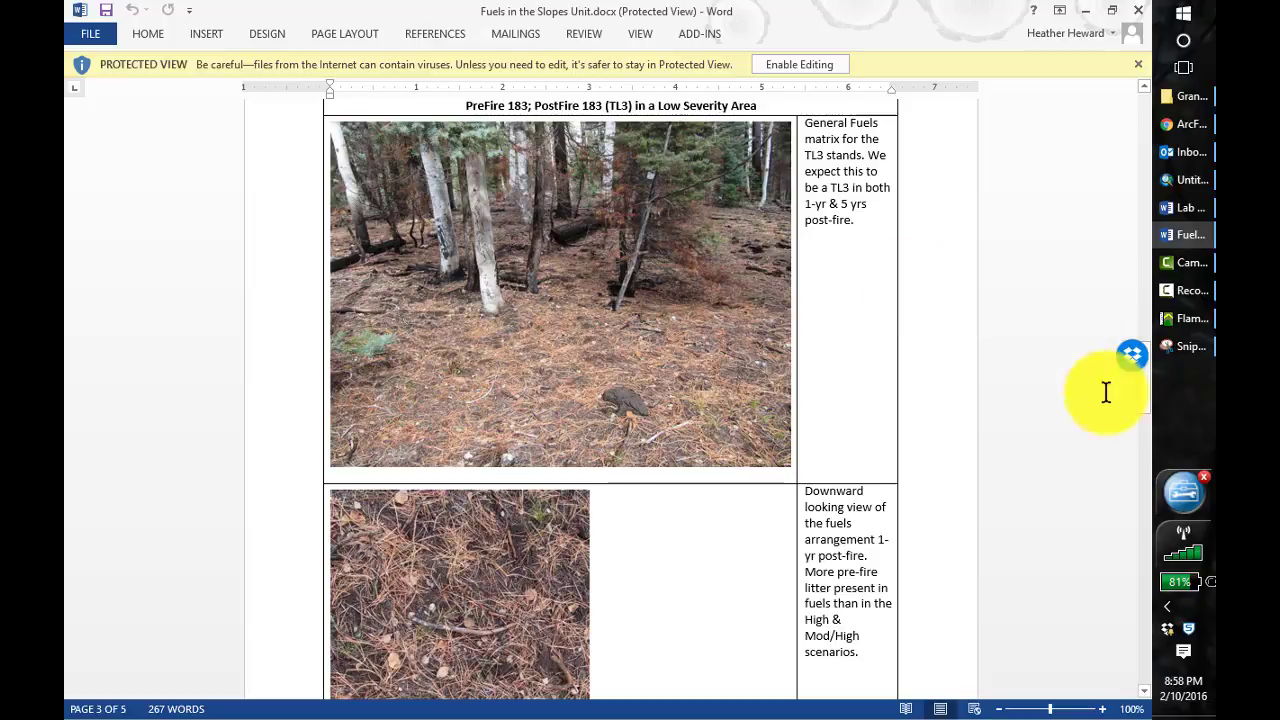
pyautogui.click(1146, 391)
pyautogui.moveTo(1146, 391); pyautogui.dragTo(1143, 502)
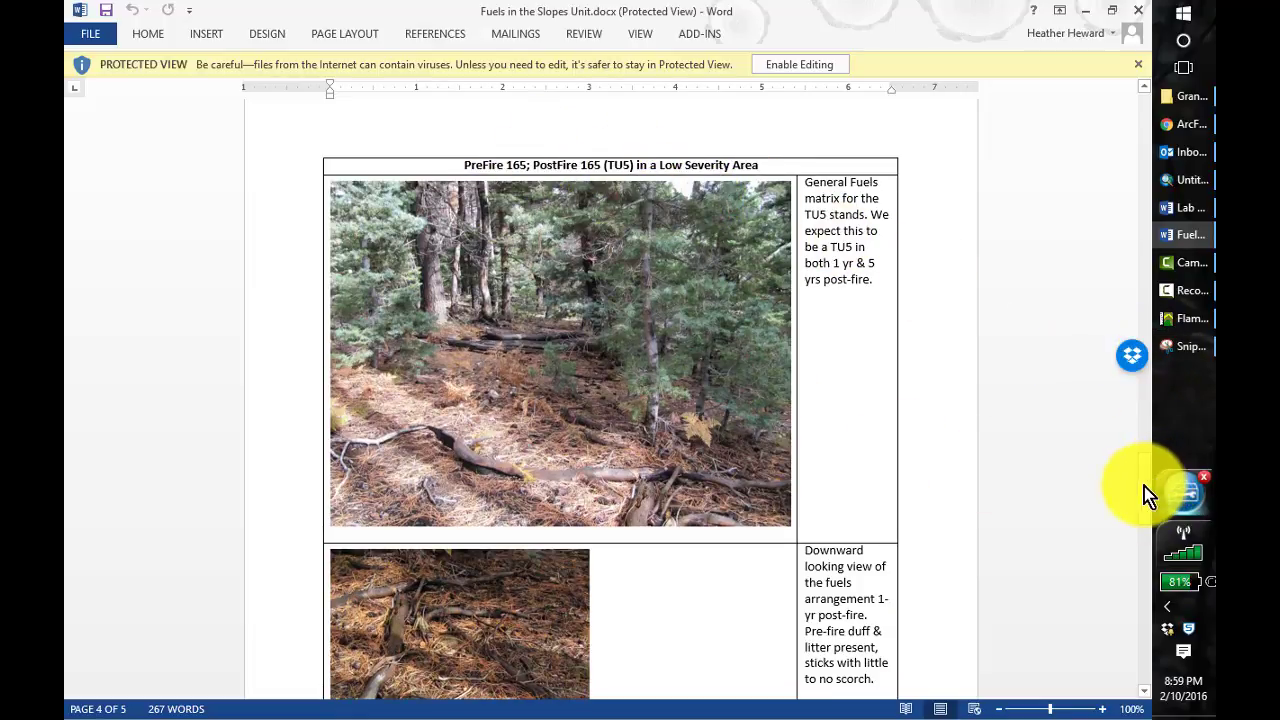
pyautogui.moveTo(1144, 486); pyautogui.dragTo(1154, 608)
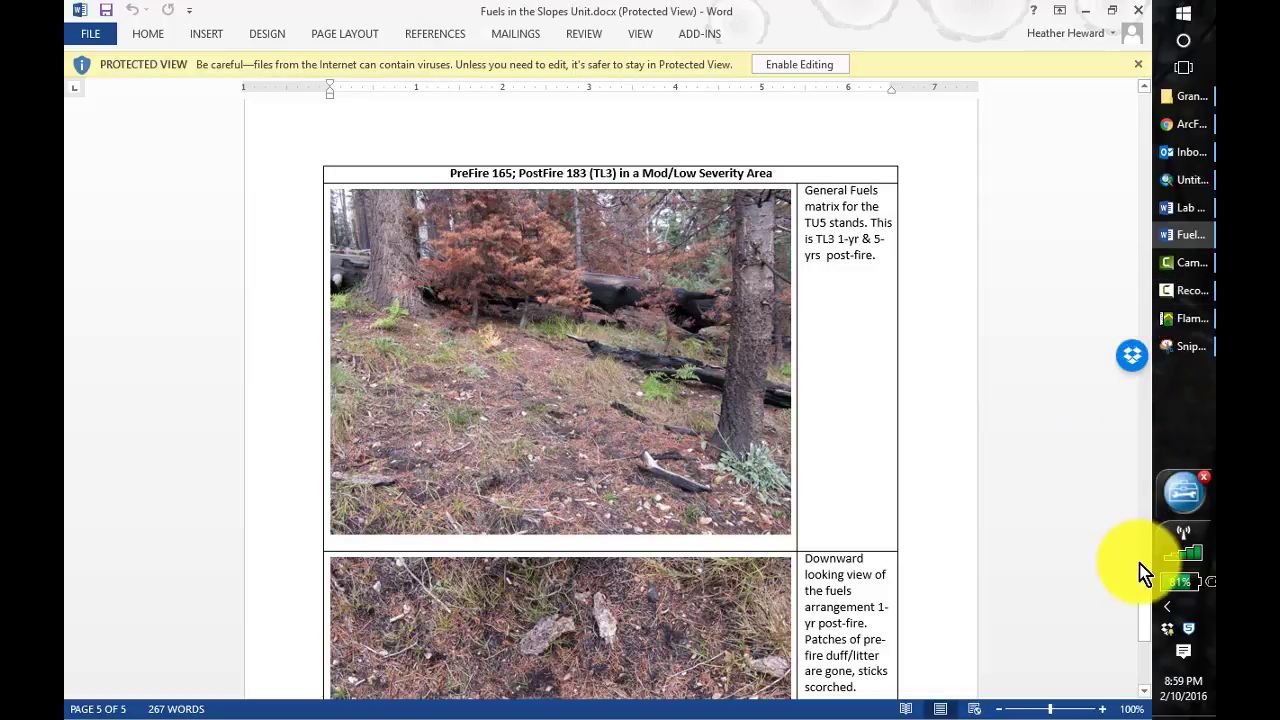
pyautogui.moveTo(1145, 572); pyautogui.dragTo(1151, 634)
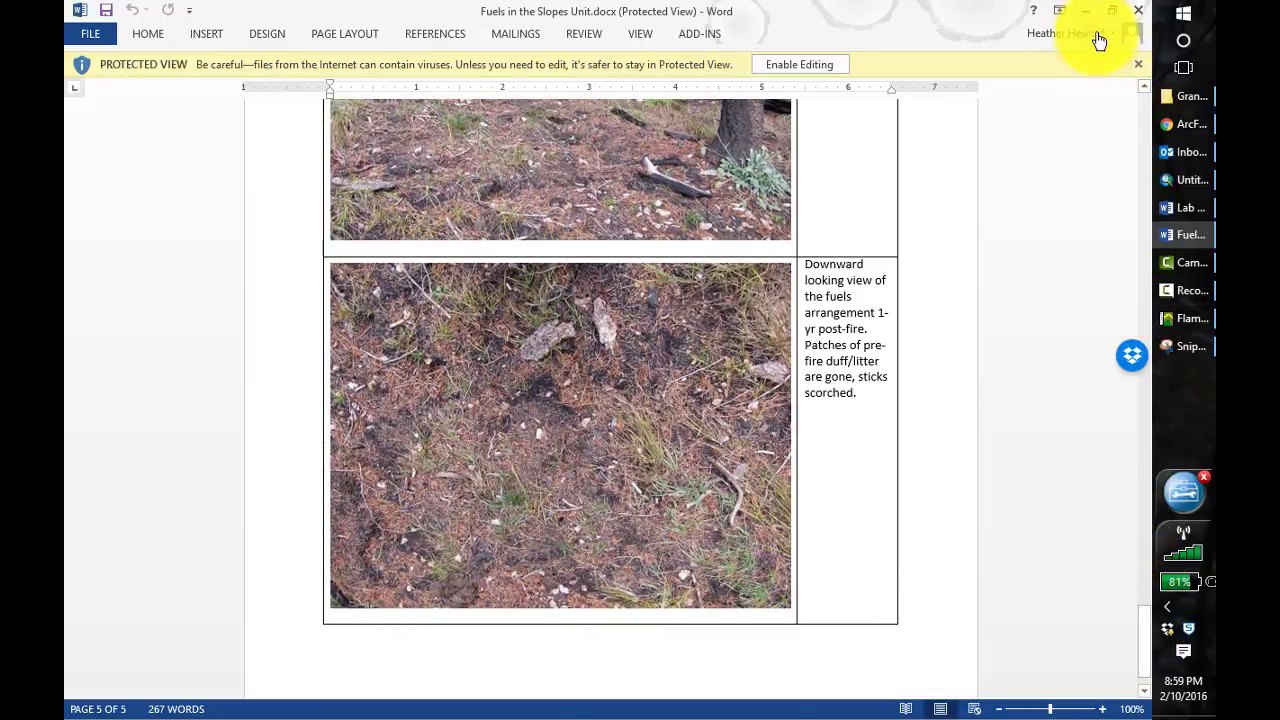
pyautogui.click(1087, 11)
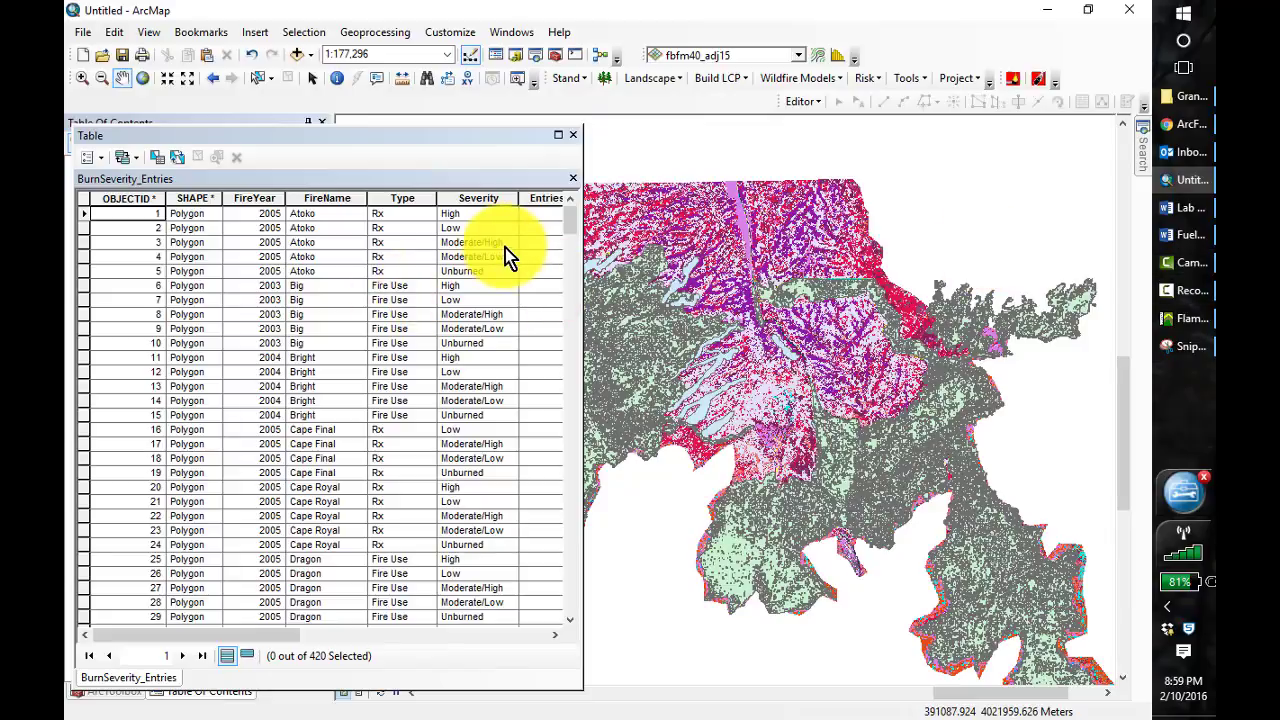
# Move the attribute table clear of the layer list and look over the ArcFuels raster and conversion tools
pyautogui.moveTo(362, 140); pyautogui.dragTo(529, 140)
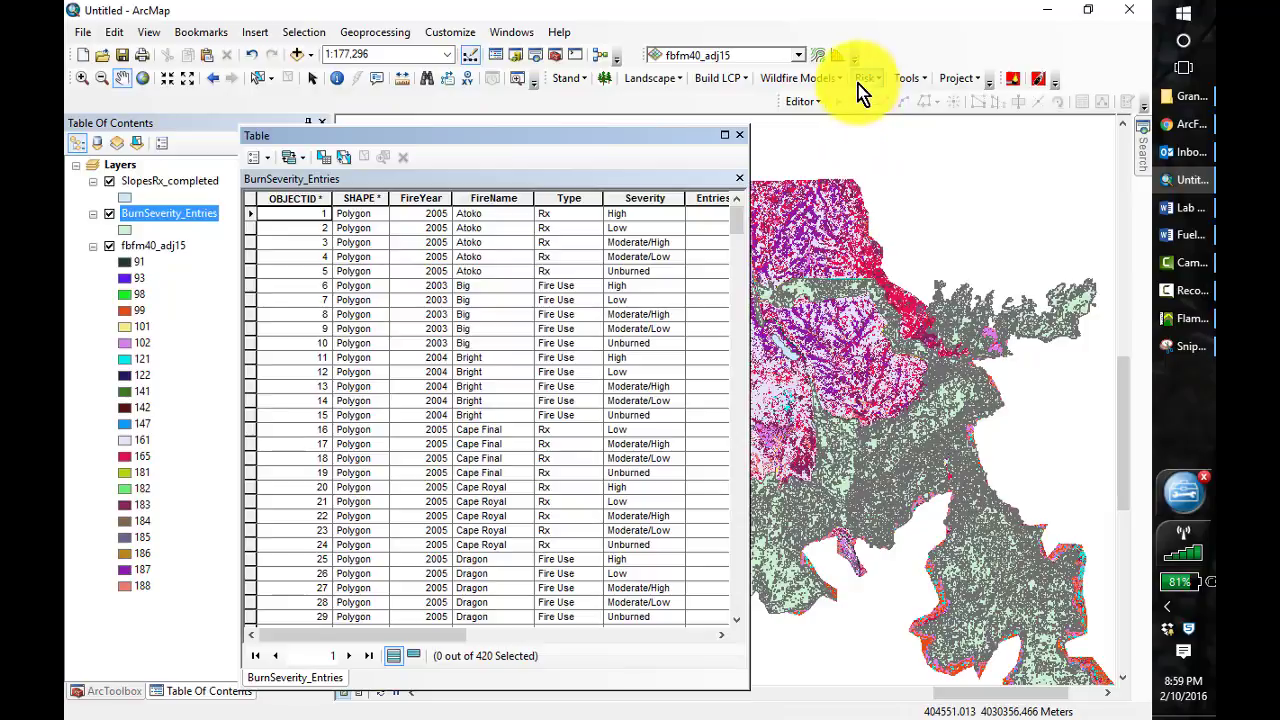
pyautogui.click(912, 80)
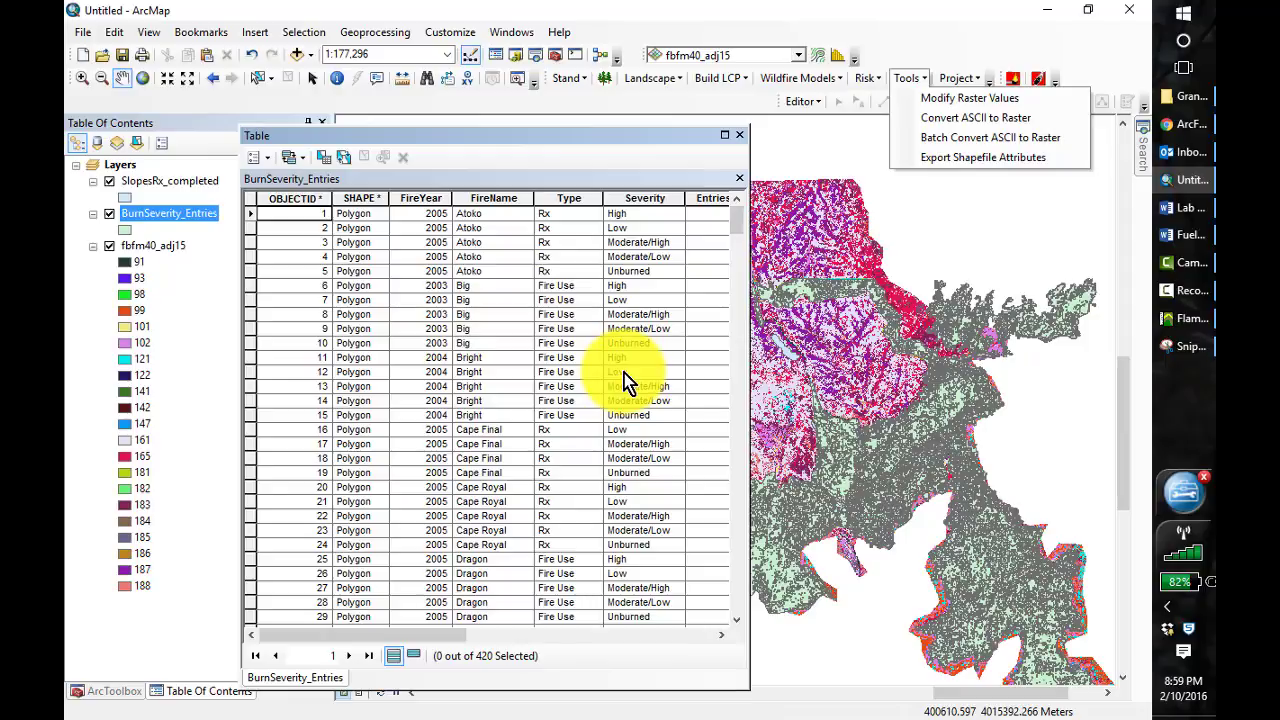
pyautogui.click(624, 375)
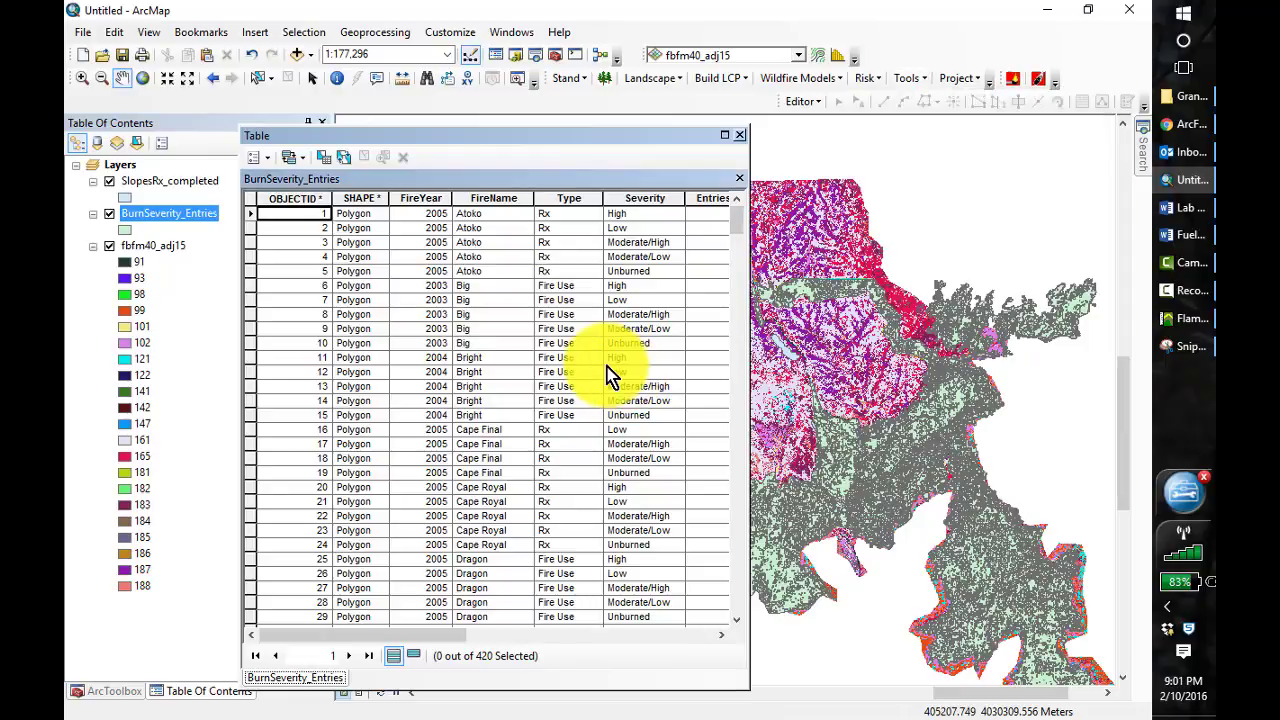
pyautogui.click(910, 79)
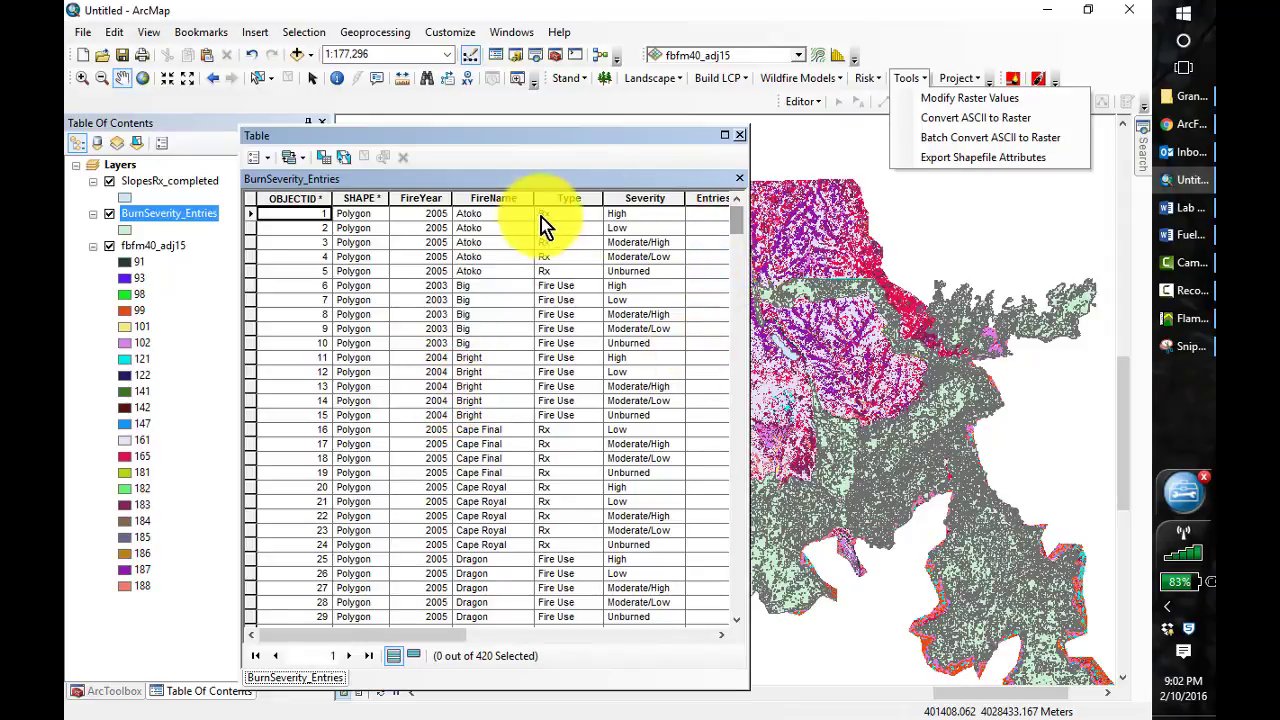
# Sort the burn severity records ascending by FireName and bring the Slopes entries into view with the Entries and GIS_Acres columns
pyautogui.click(492, 199)
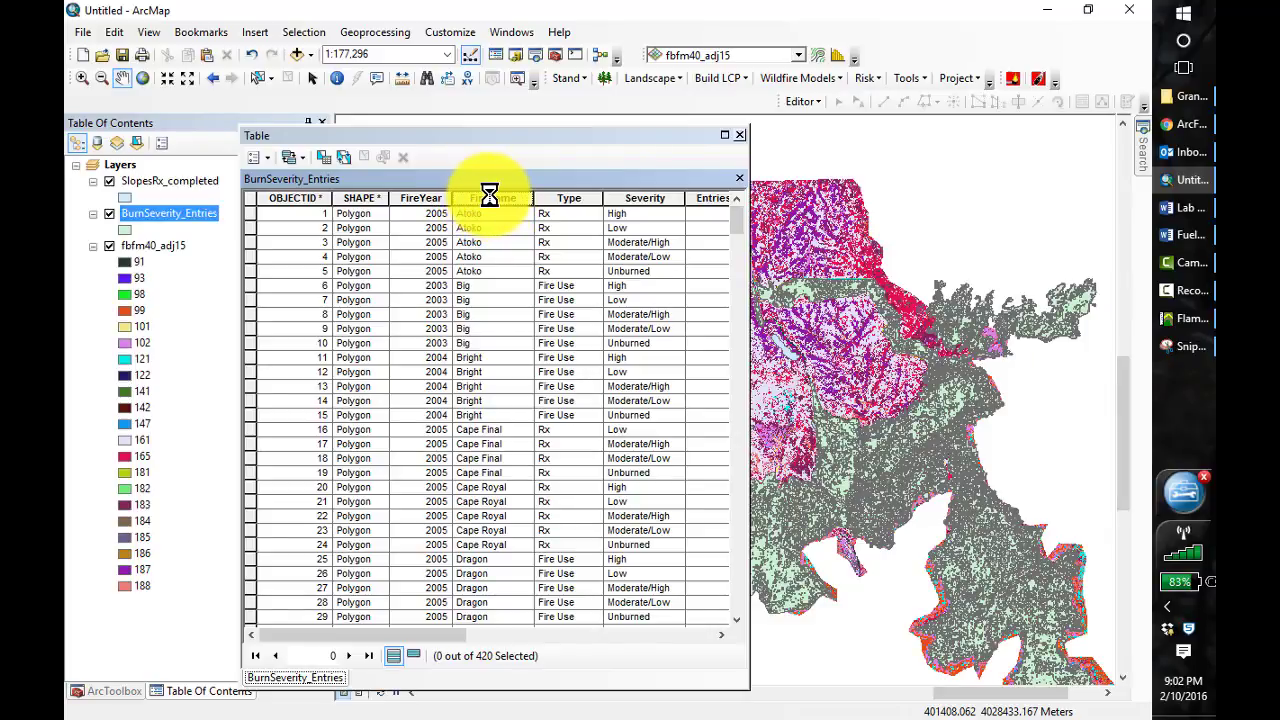
pyautogui.rightClick(489, 193)
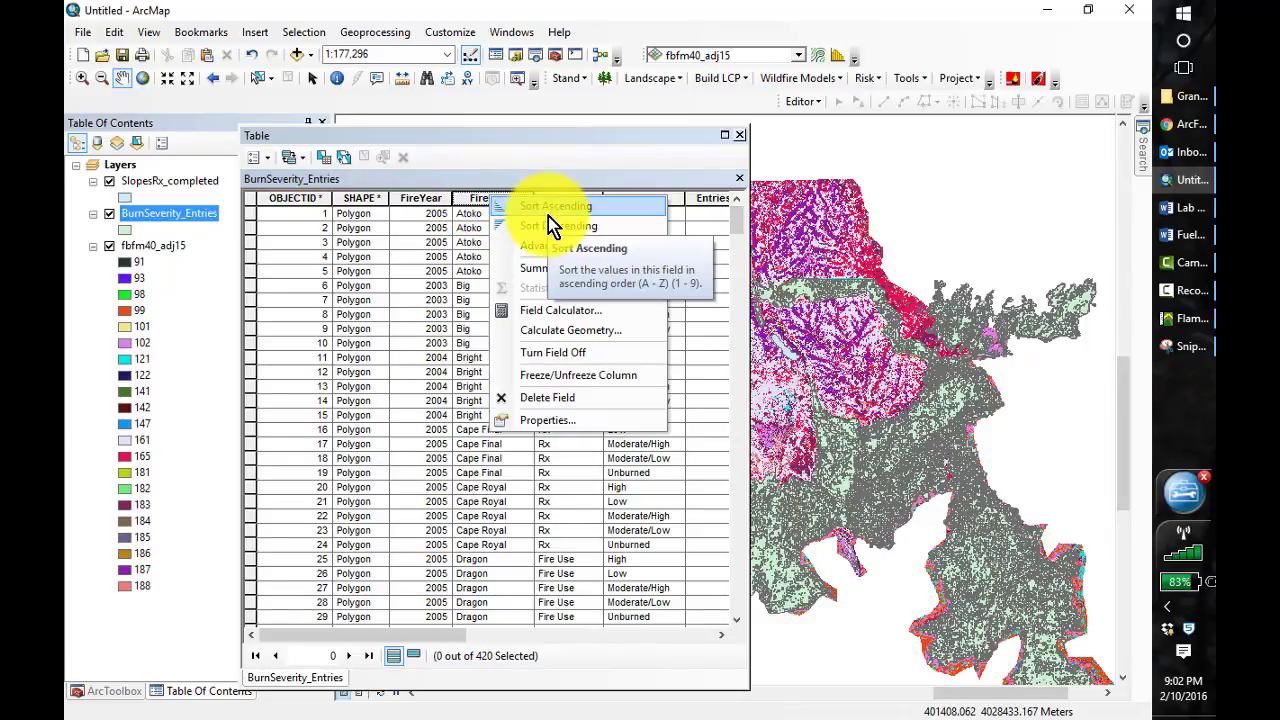
pyautogui.click(537, 206)
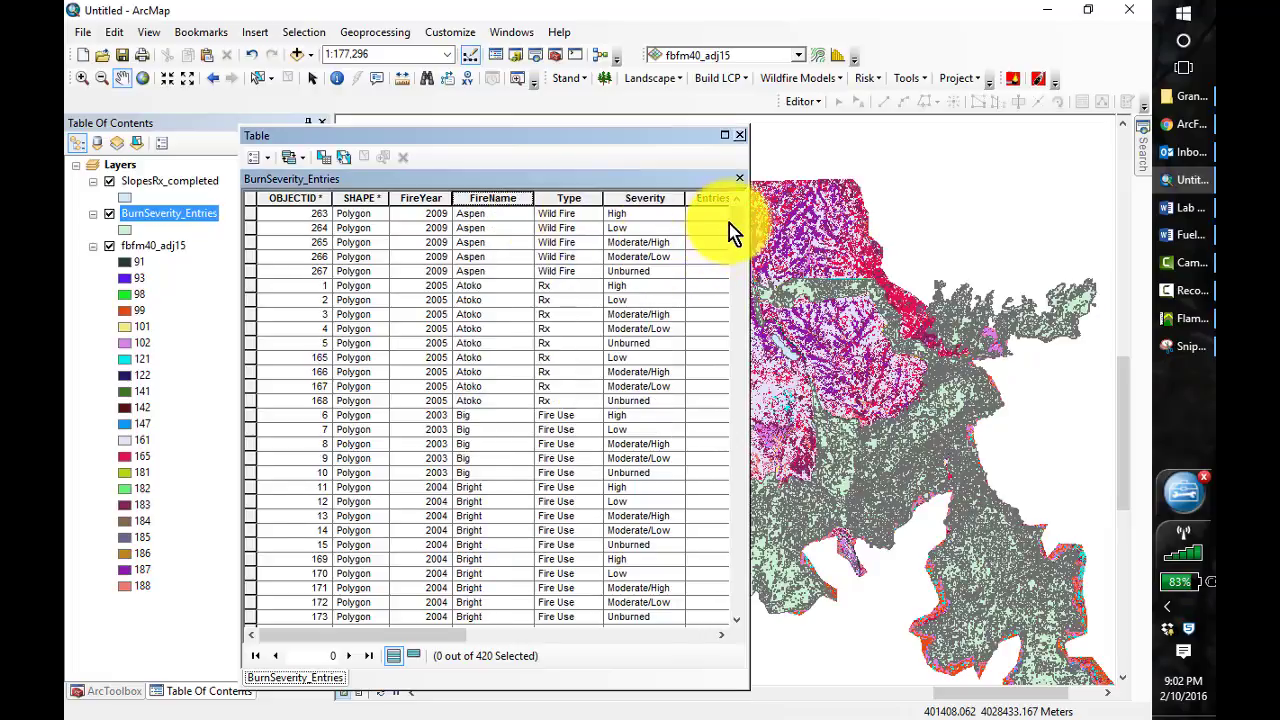
pyautogui.moveTo(737, 236); pyautogui.dragTo(822, 462)
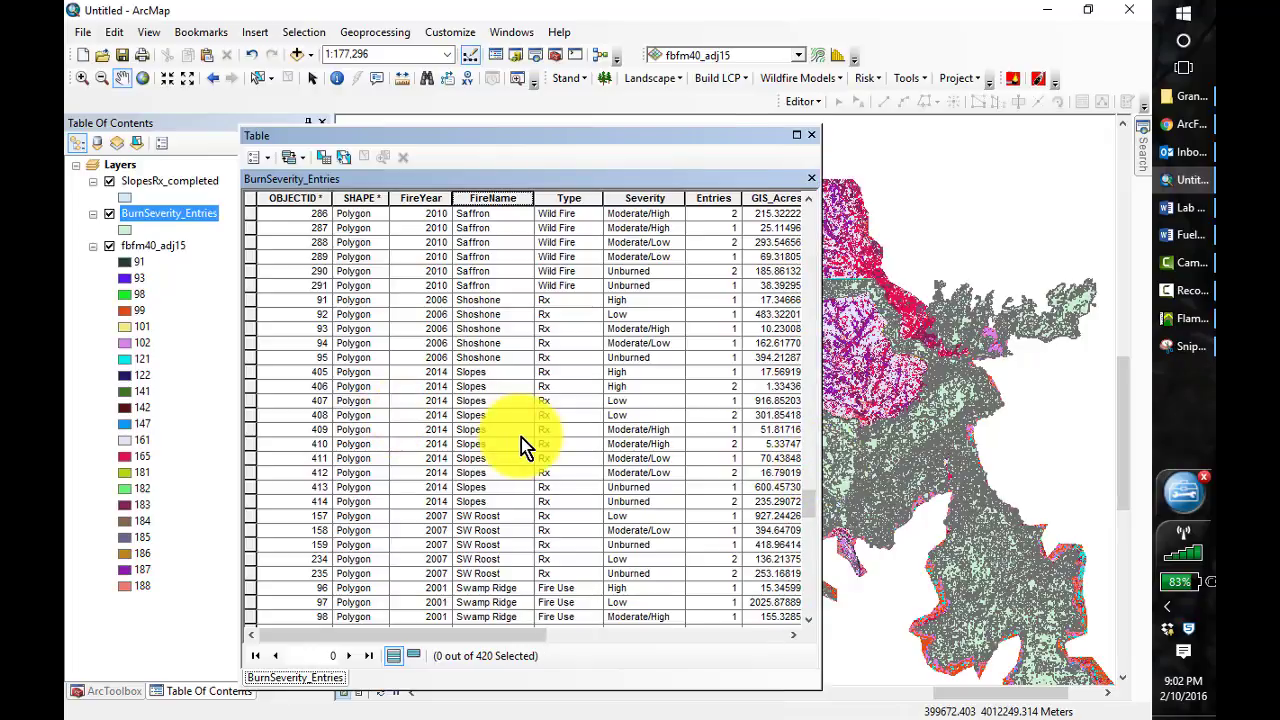
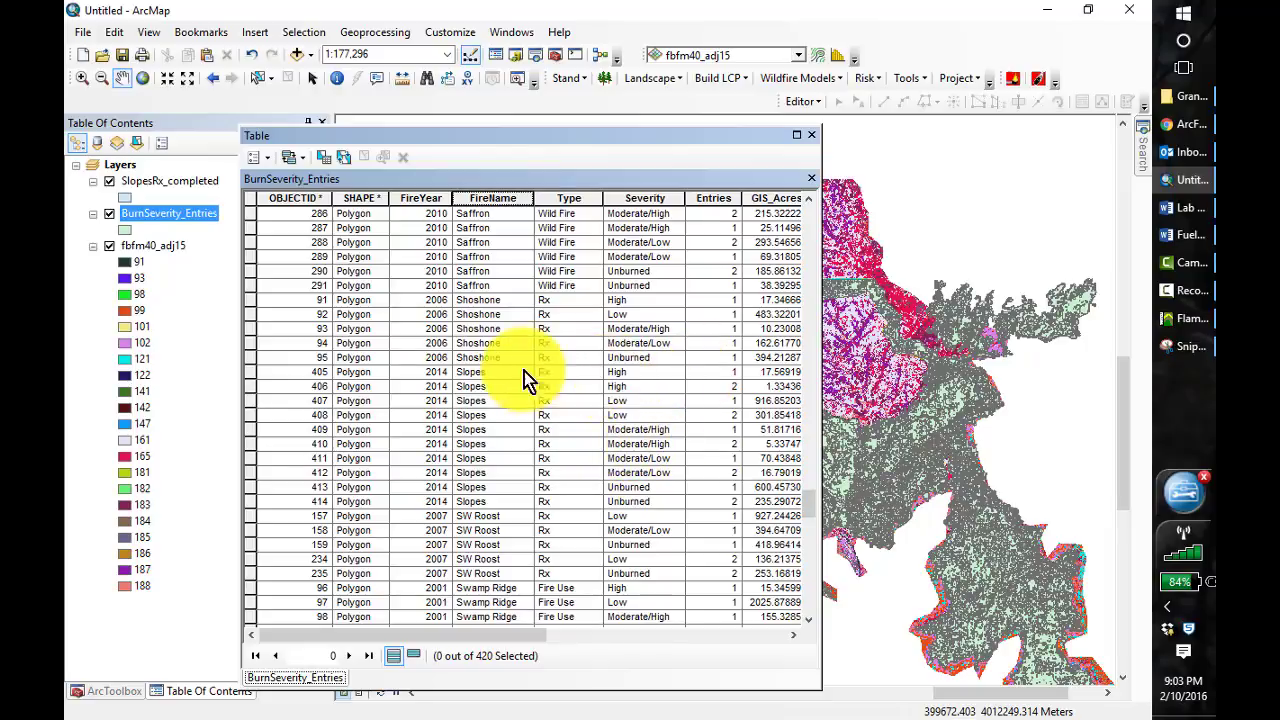
# Select the four 2014 Slopes records with High and Moderate/High severity in the BurnSeverity_Entries table
pyautogui.click(250, 373)
pyautogui.keyDown('ctrl'); pyautogui.click(251, 387); pyautogui.keyUp('ctrl')
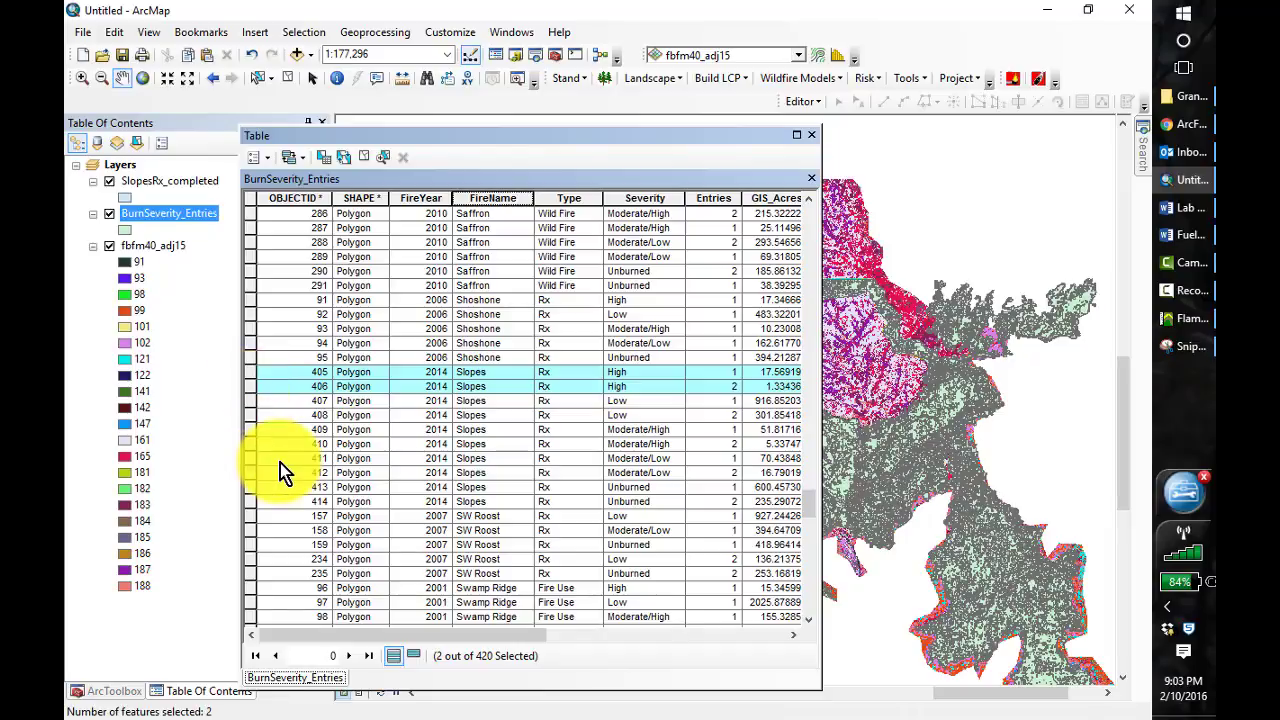
pyautogui.keyDown('ctrl'); pyautogui.click(250, 430); pyautogui.keyUp('ctrl')
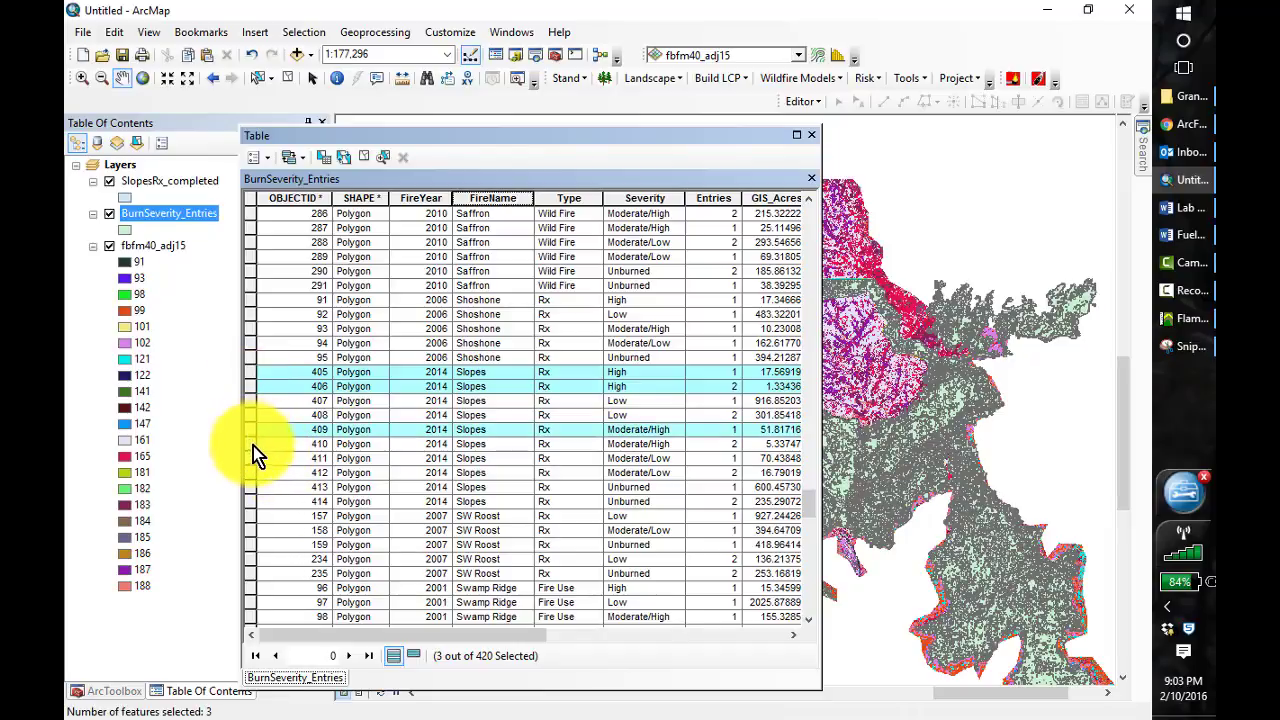
pyautogui.keyDown('ctrl'); pyautogui.click(251, 444); pyautogui.keyUp('ctrl')
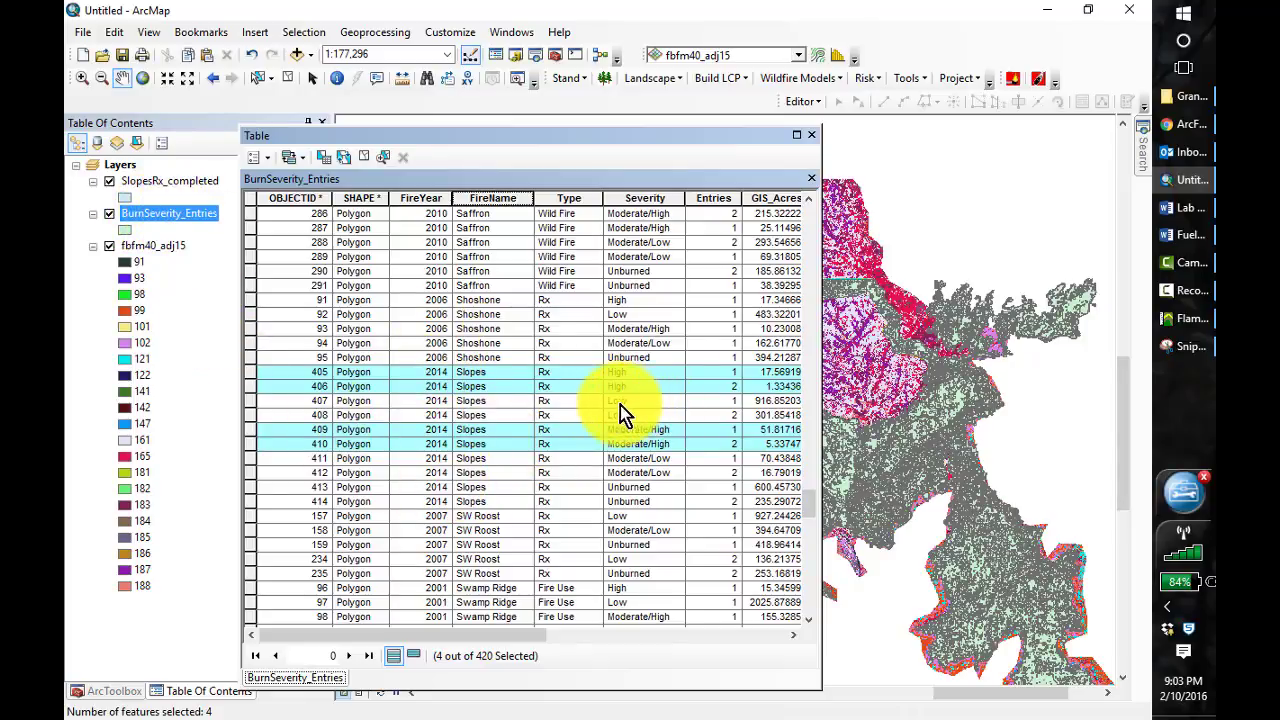
# Hide the SlopesRx_completed layer and examine the selected Slopes burn severity polygons on the map
pyautogui.moveTo(627, 136); pyautogui.dragTo(502, 147)
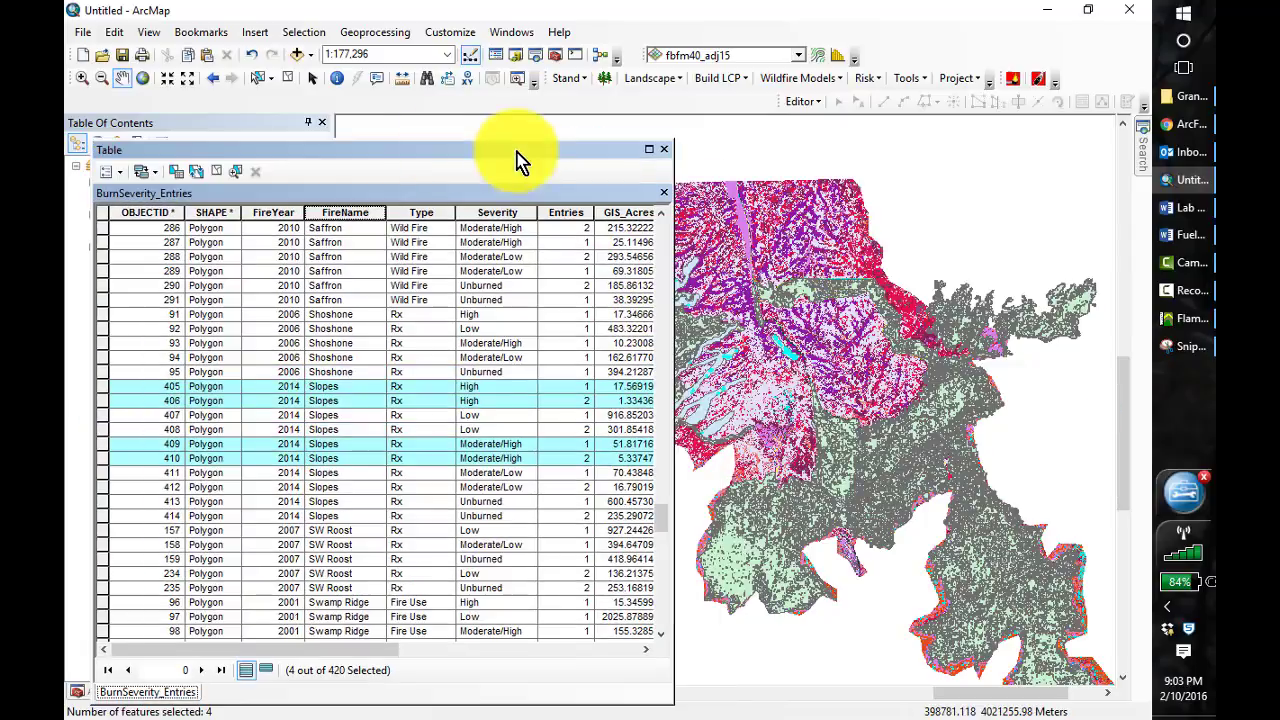
pyautogui.click(81, 78)
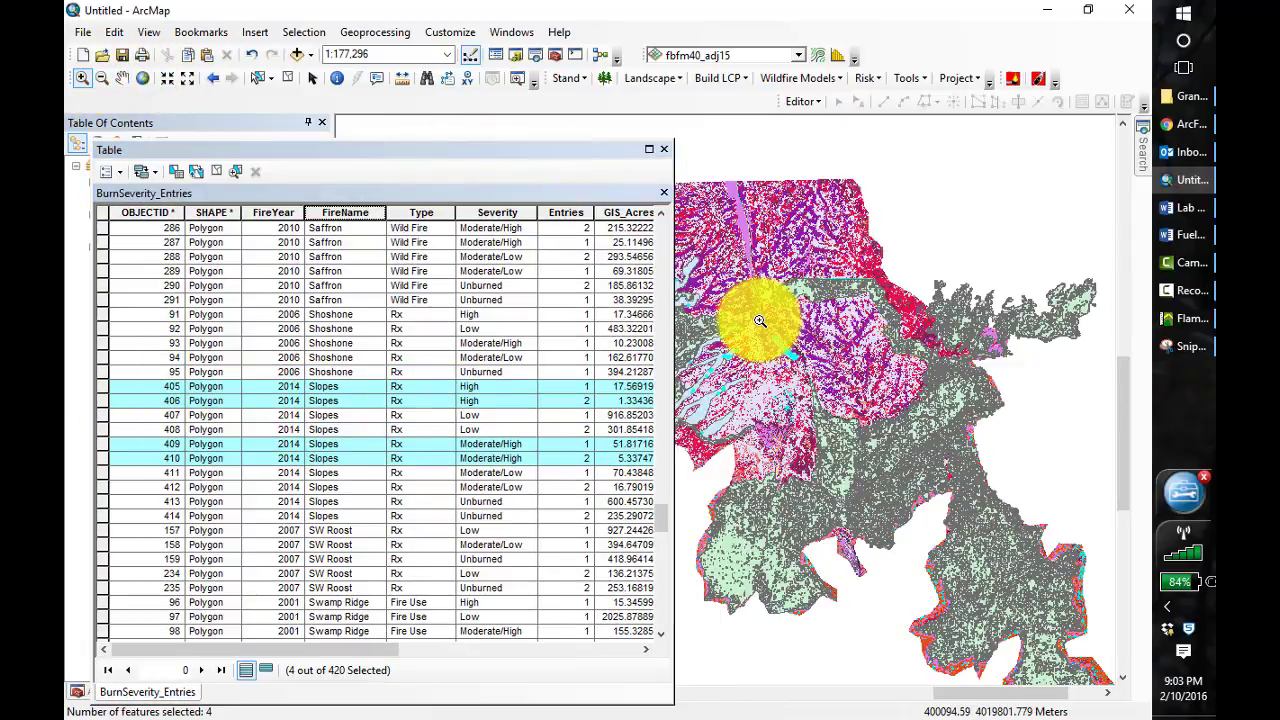
pyautogui.click(840, 386)
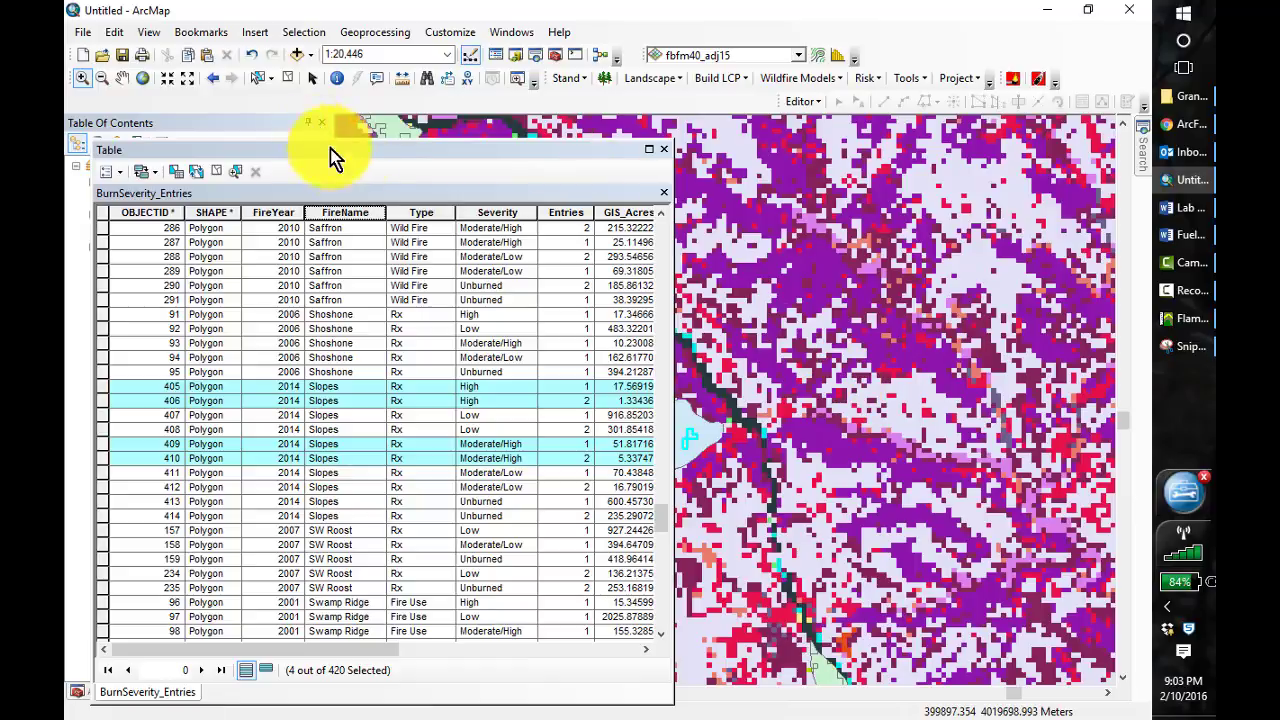
pyautogui.moveTo(370, 160); pyautogui.dragTo(553, 183)
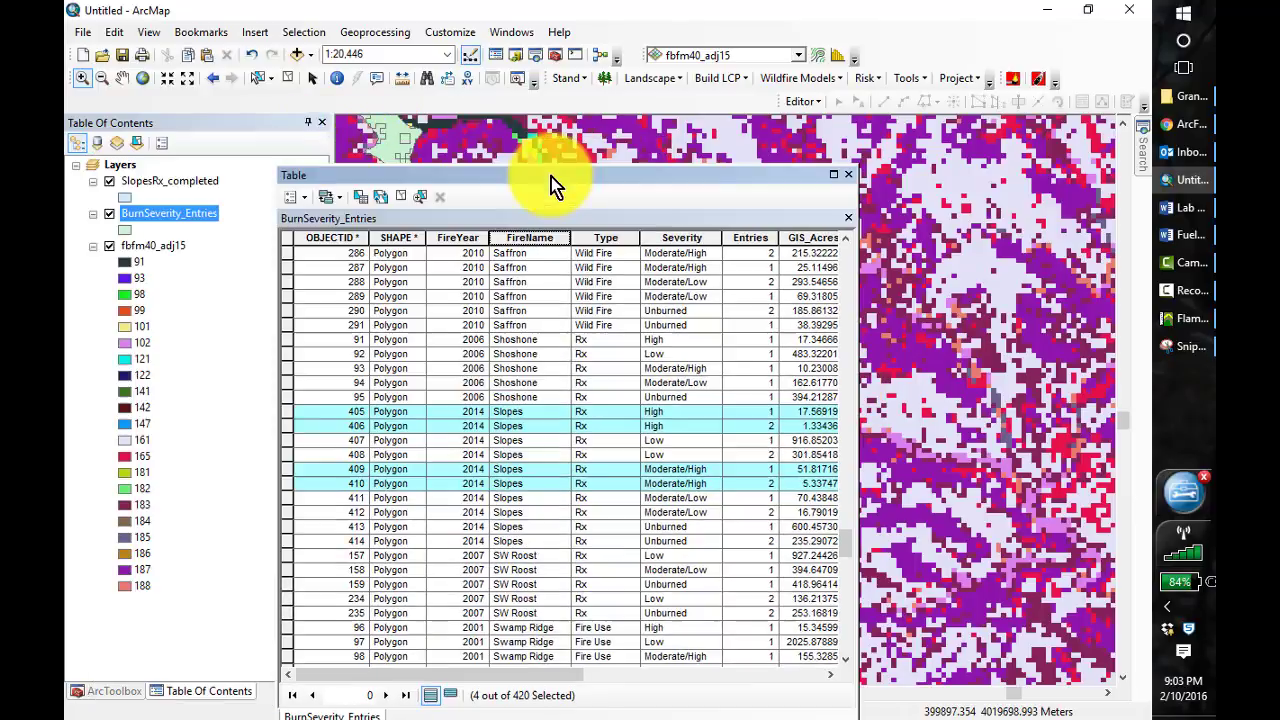
pyautogui.click(108, 181)
pyautogui.moveTo(568, 177); pyautogui.dragTo(466, 428)
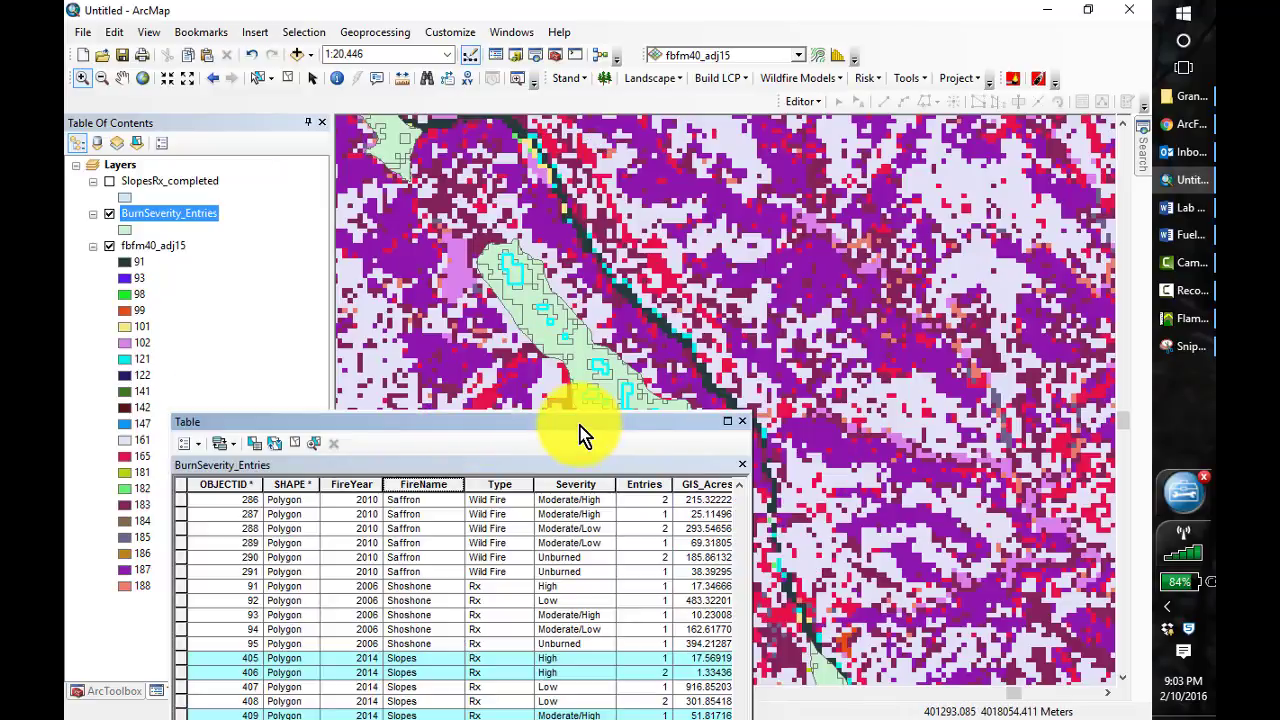
pyautogui.moveTo(576, 427); pyautogui.dragTo(582, 479)
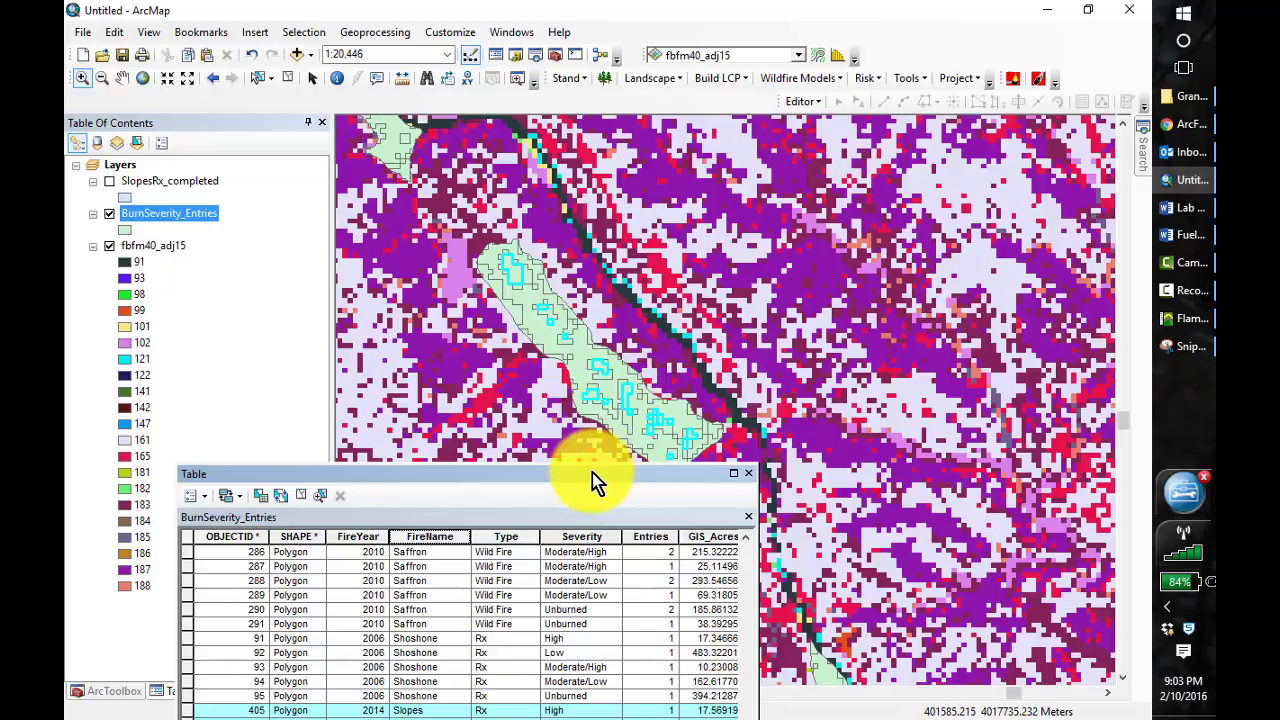
pyautogui.moveTo(590, 480); pyautogui.dragTo(600, 194)
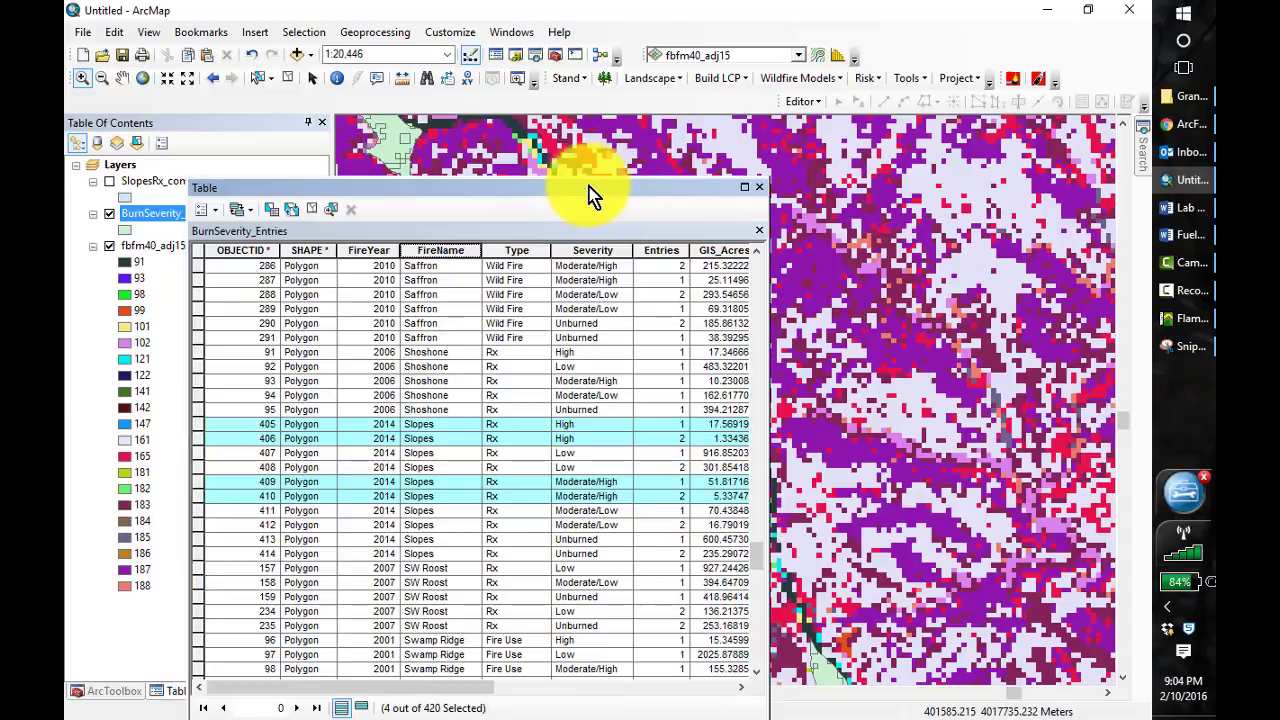
# Start the Feature to Raster conversion with BurnSeverity_Entries as the input features and Severity as the field
pyautogui.click(116, 693)
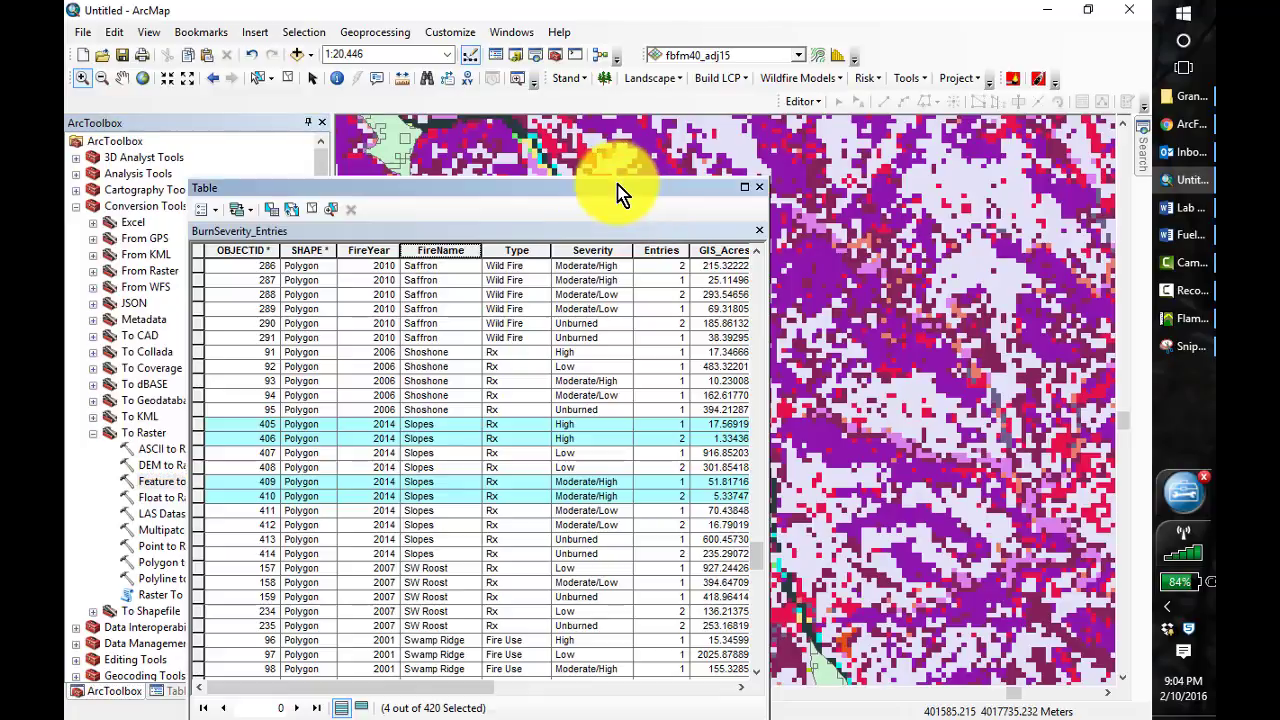
pyautogui.moveTo(617, 191); pyautogui.dragTo(810, 153)
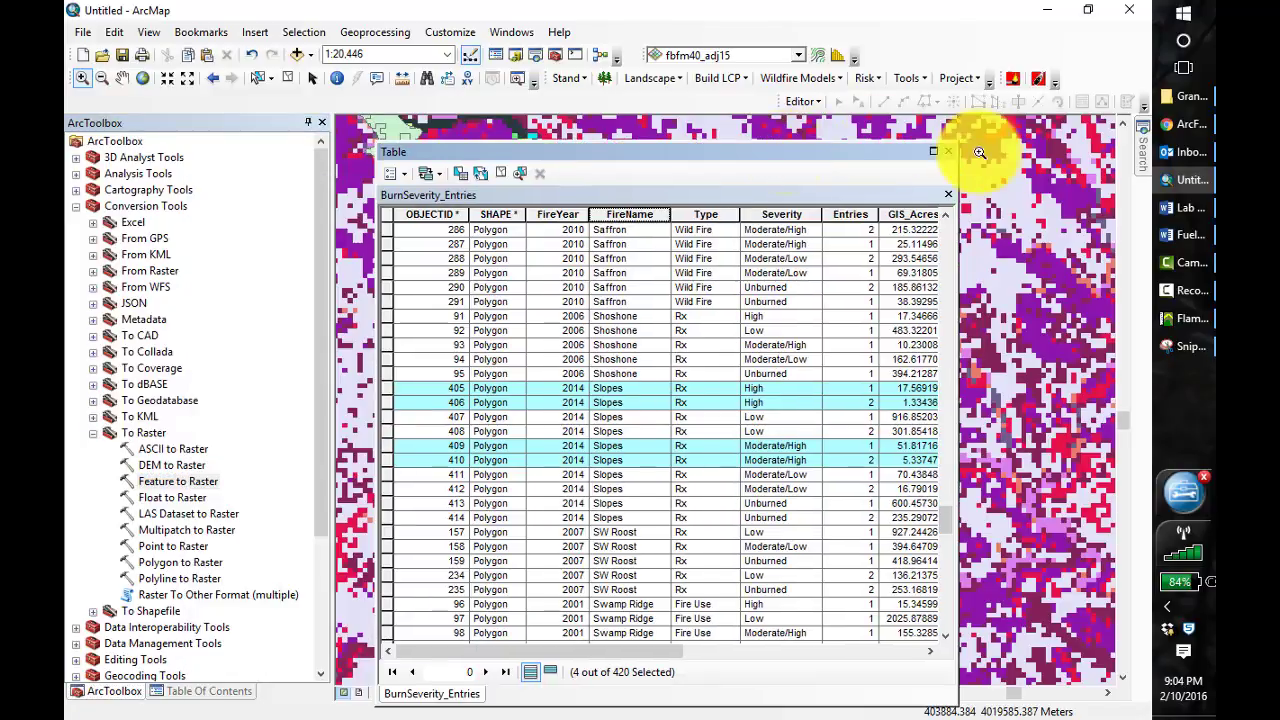
pyautogui.doubleClick(172, 482)
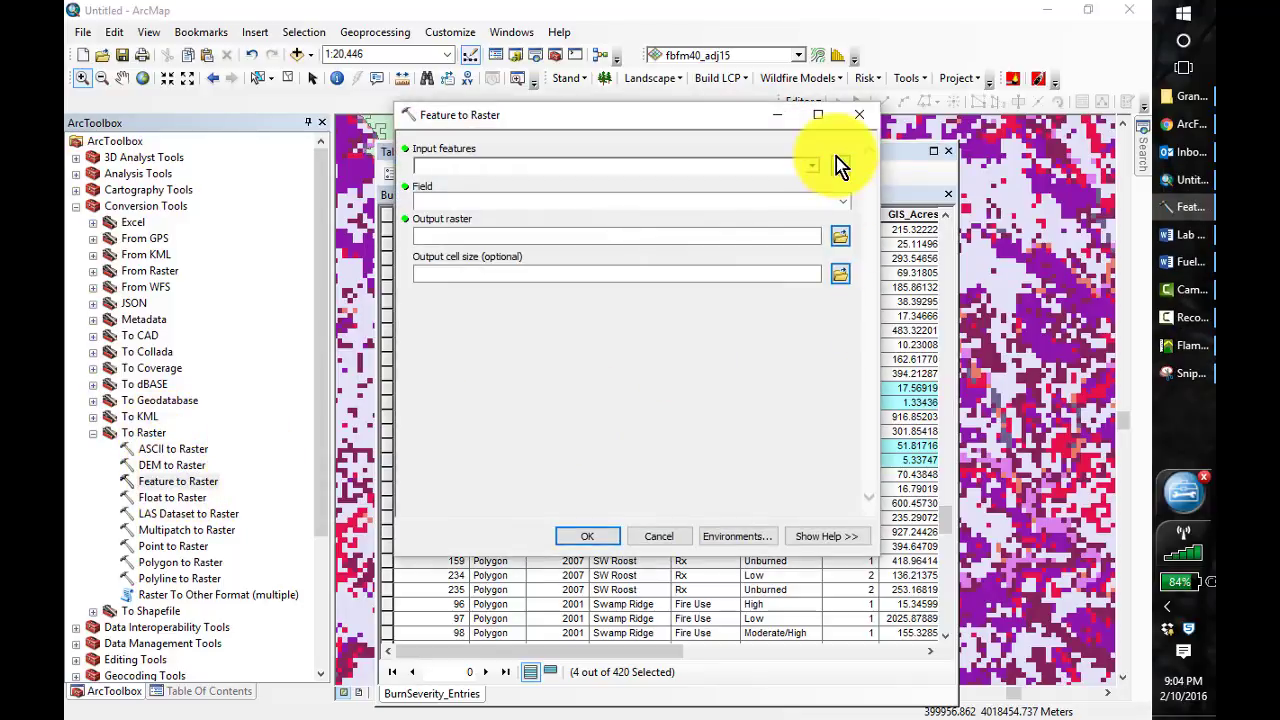
pyautogui.click(810, 166)
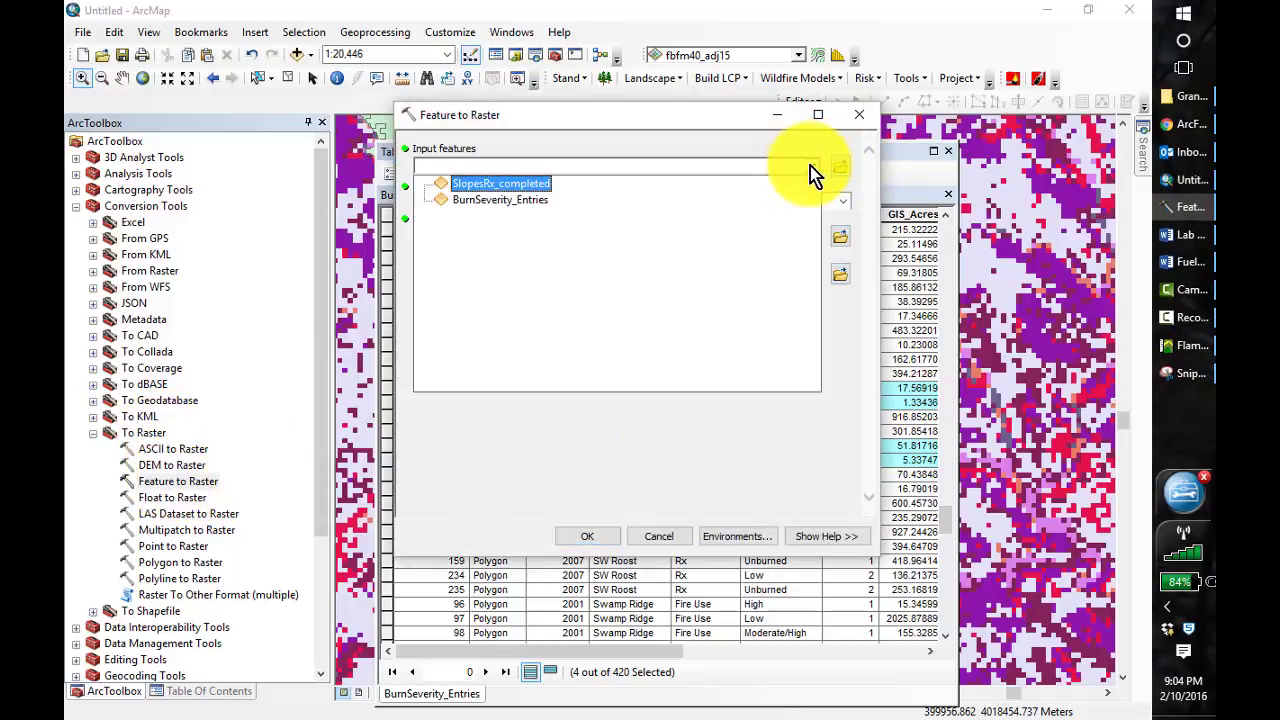
pyautogui.click(523, 204)
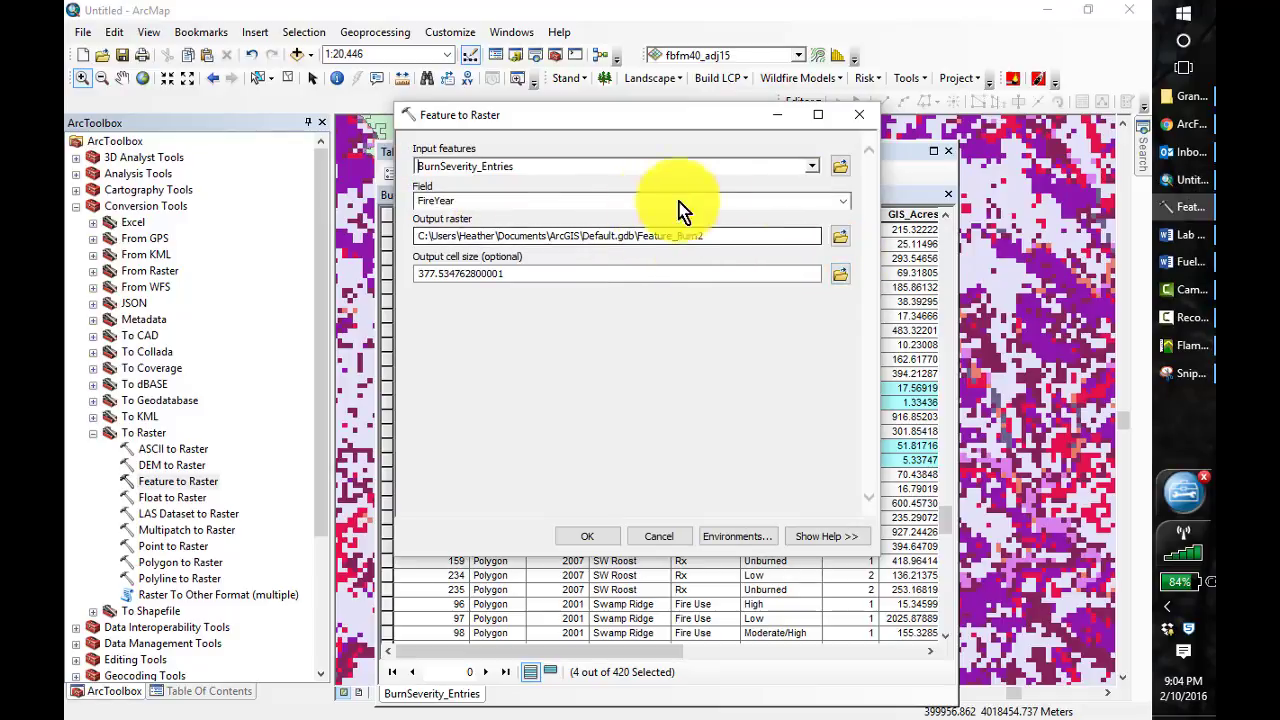
pyautogui.click(845, 200)
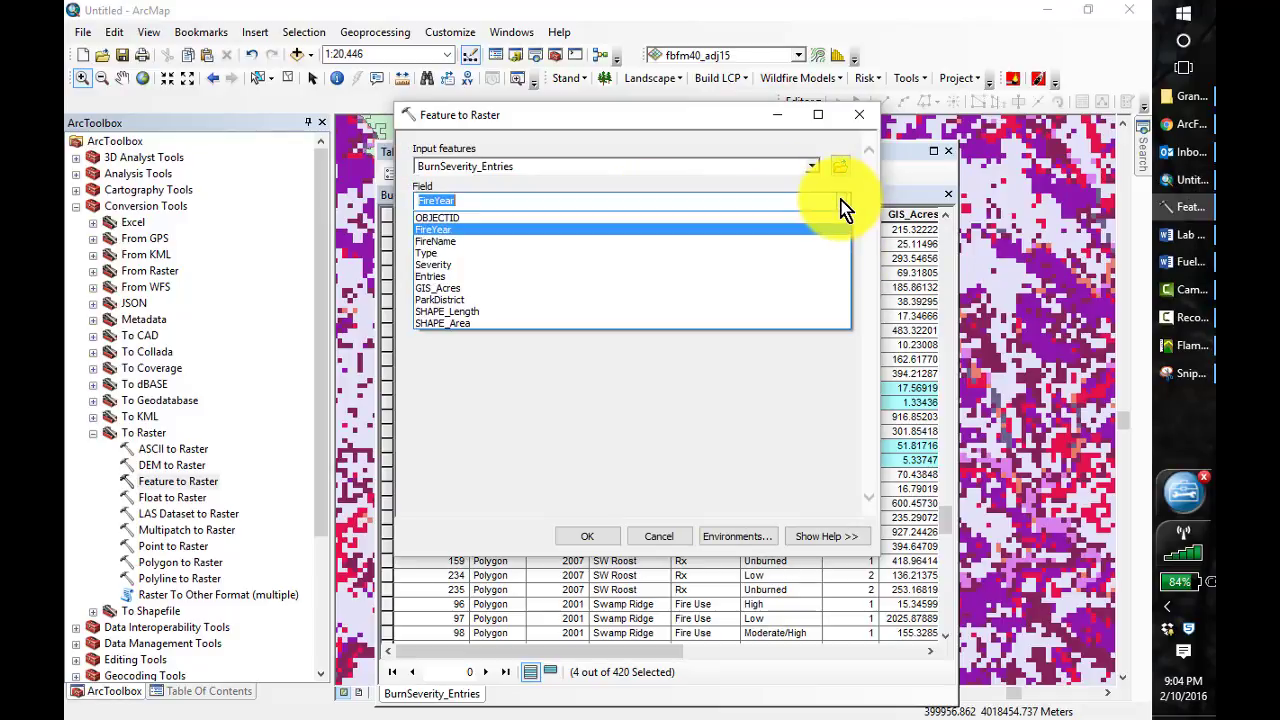
pyautogui.click(645, 265)
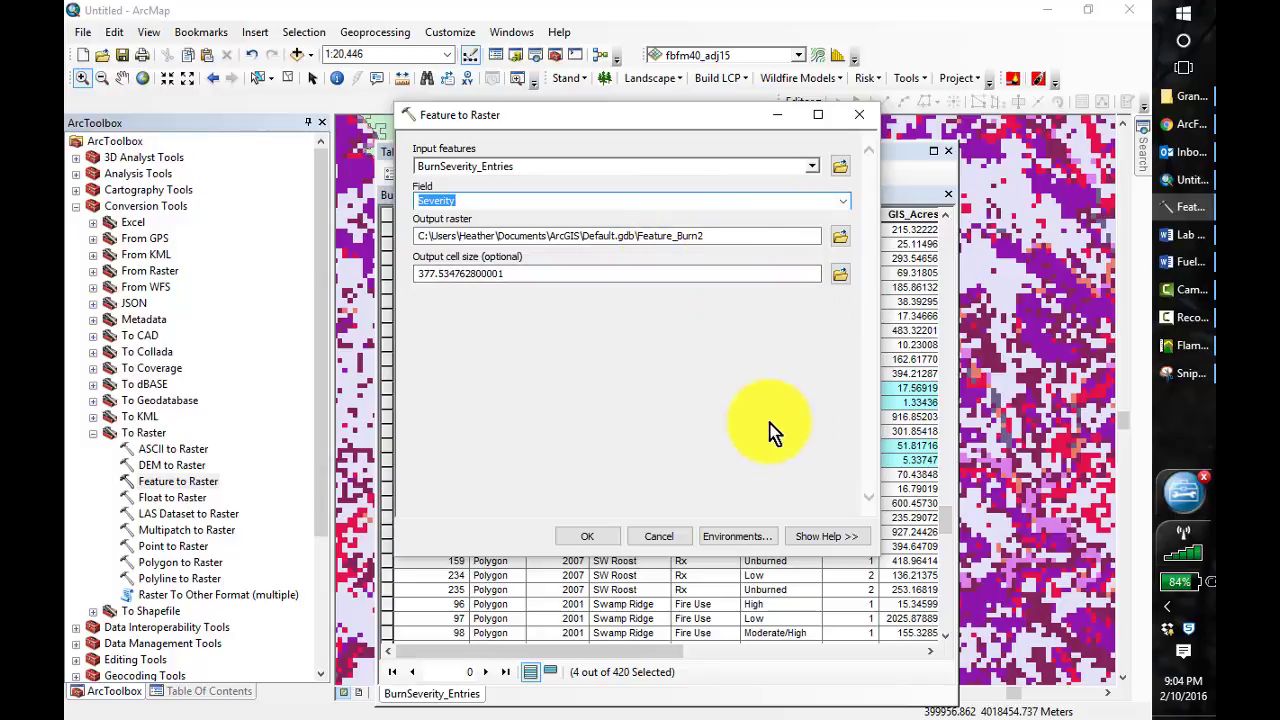
# Set the output raster to Slopes14_HM in the Lesson_4 Output folder
pyautogui.click(841, 238)
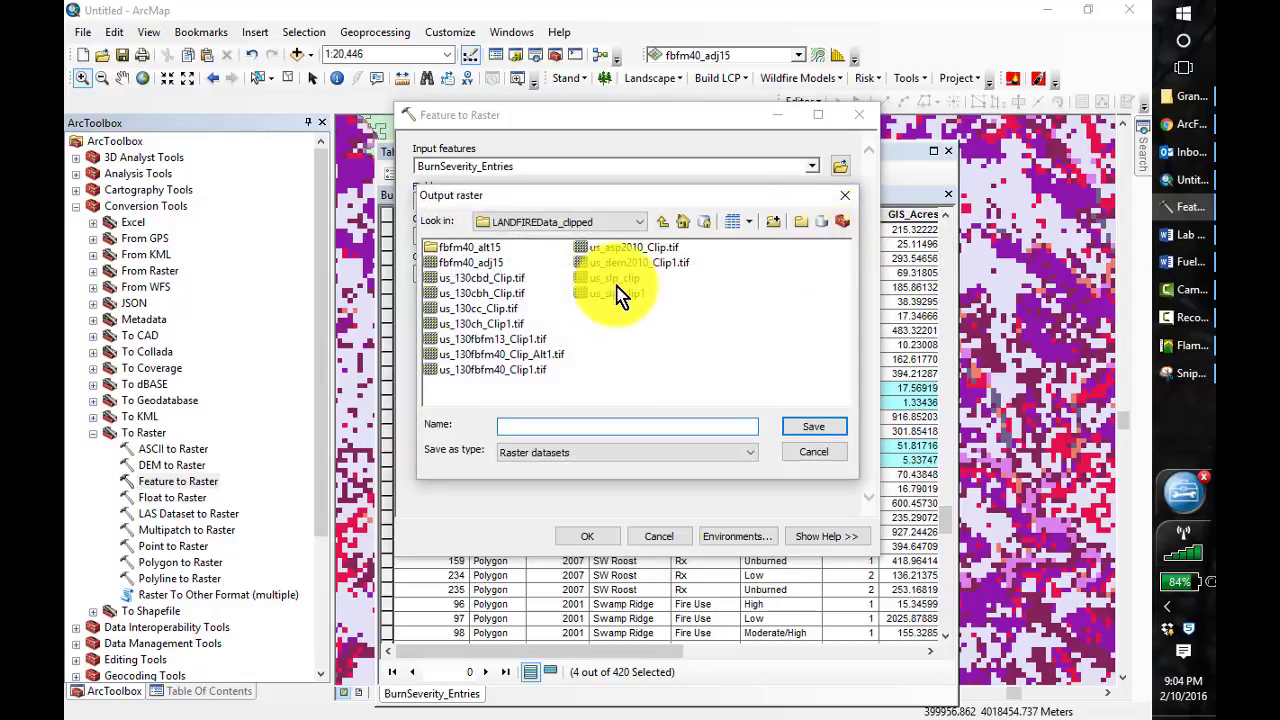
pyautogui.click(664, 224)
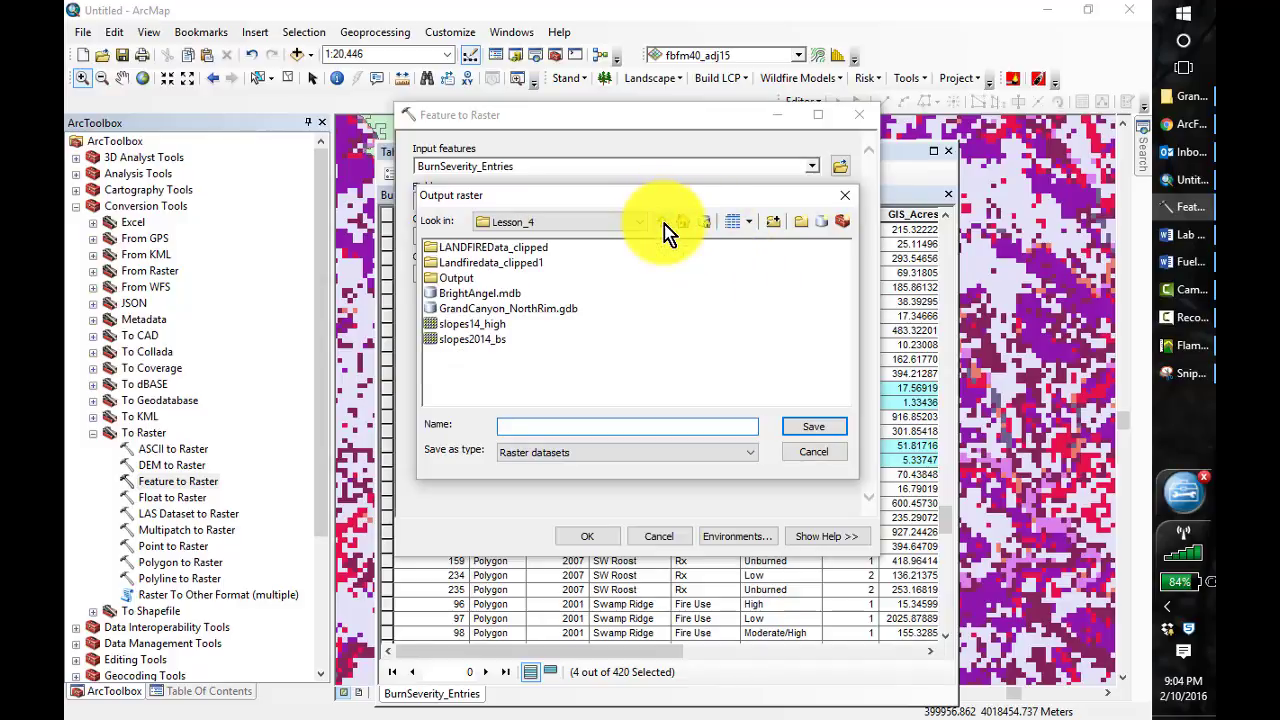
pyautogui.doubleClick(449, 278)
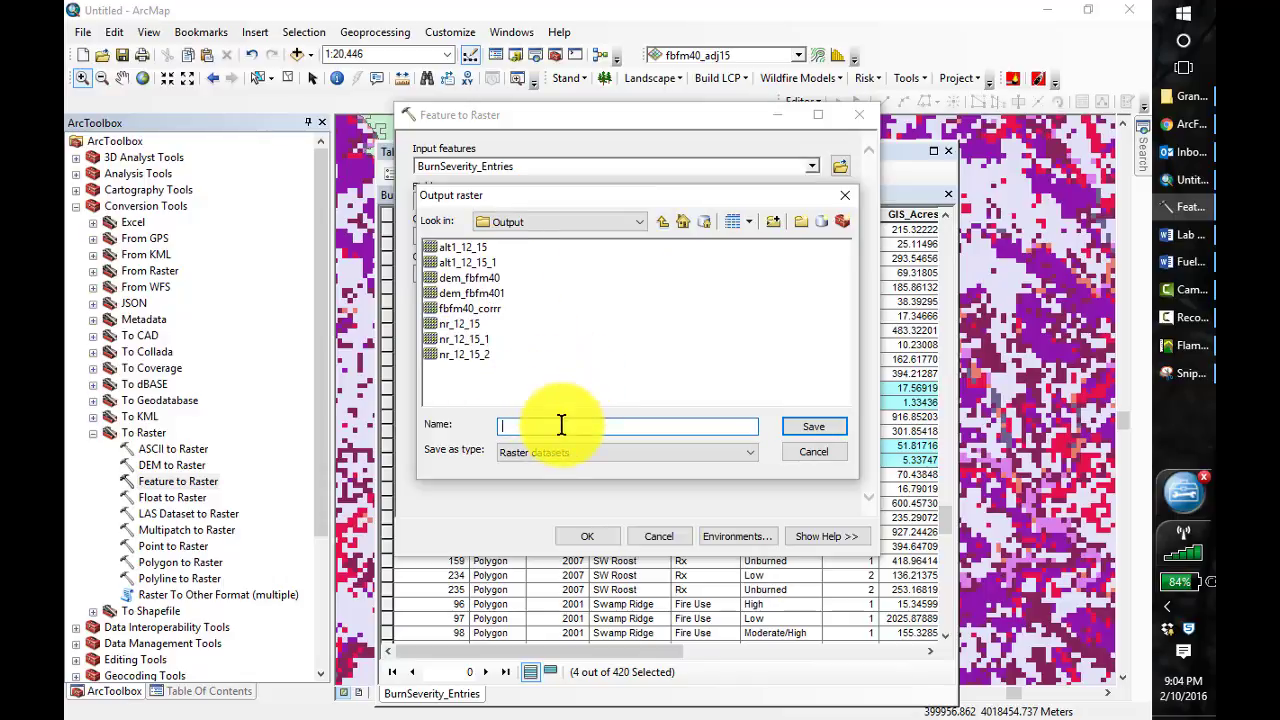
pyautogui.click(664, 222)
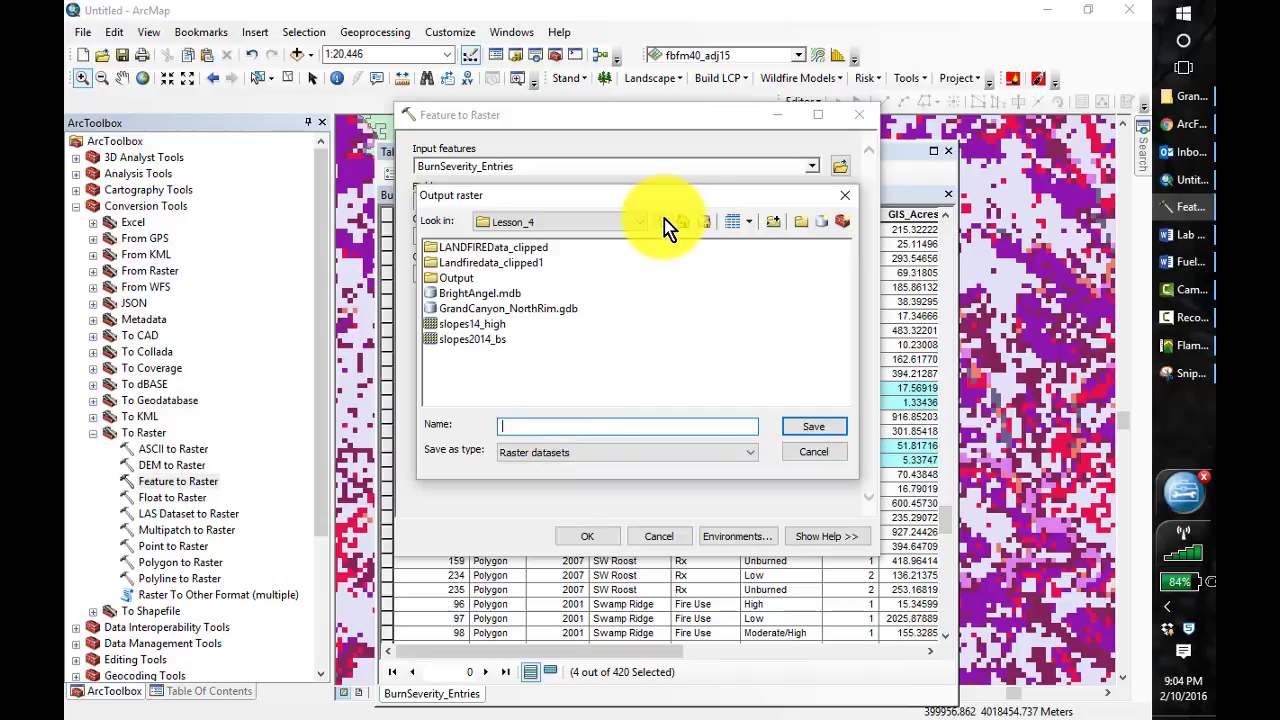
pyautogui.doubleClick(452, 279)
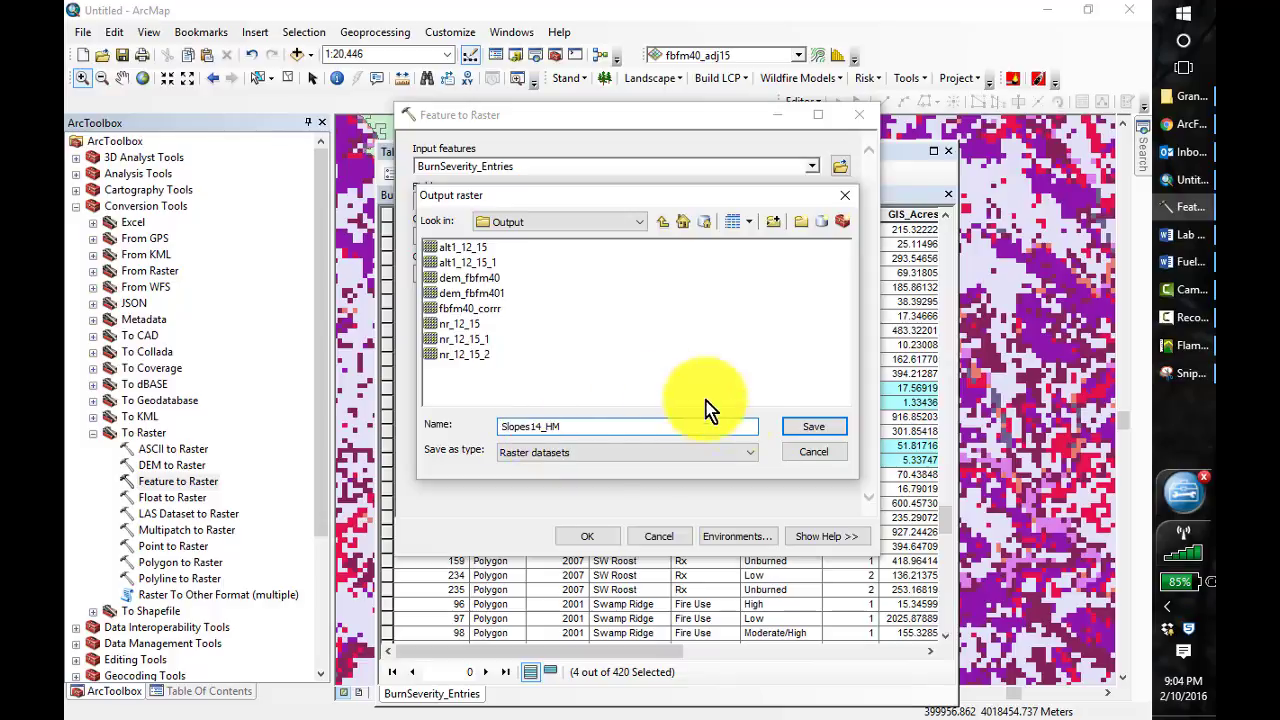
pyautogui.click(818, 433)
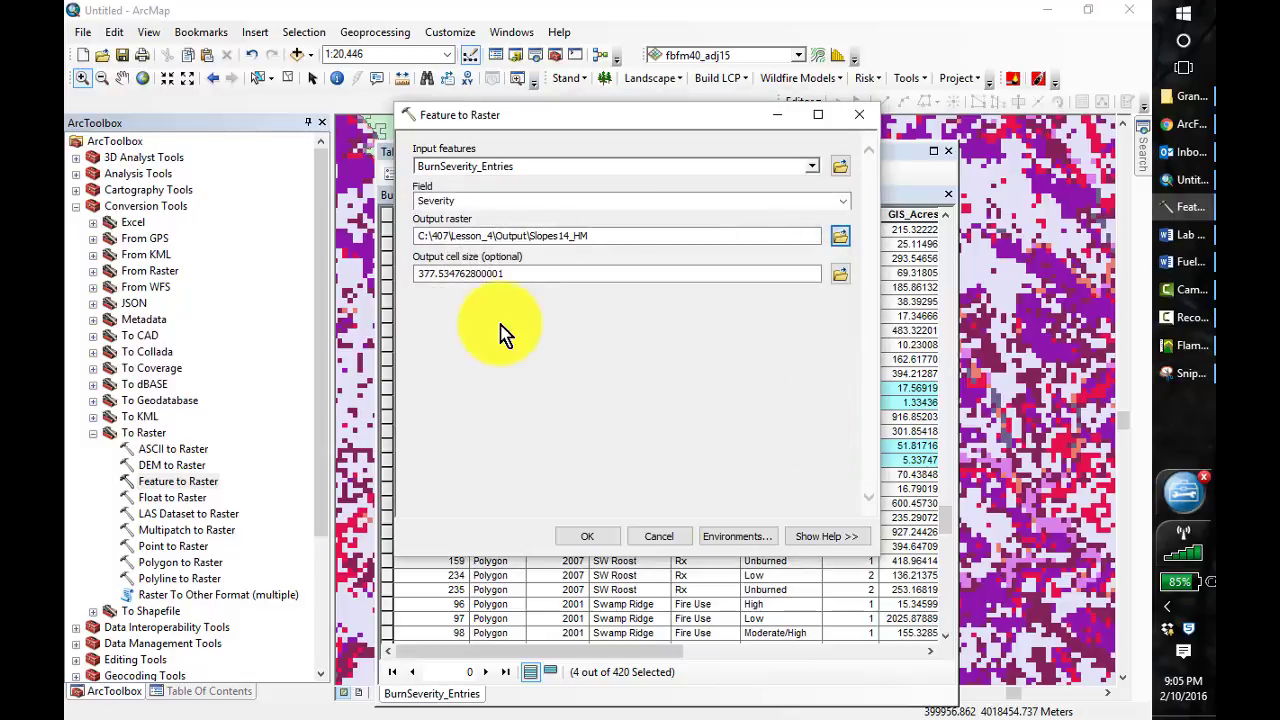
# Set the output cell size to 30 and try to run the Feature to Raster conversion
pyautogui.click(478, 272)
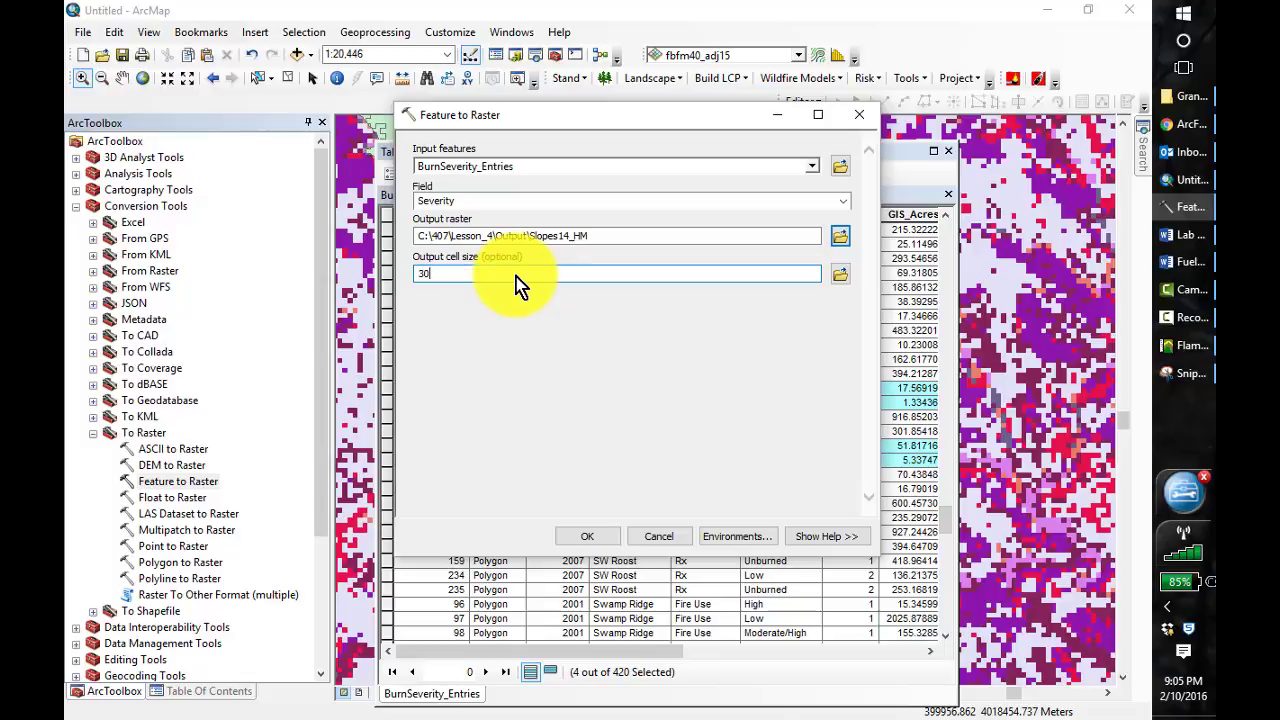
pyautogui.write('30')
pyautogui.click(598, 536)
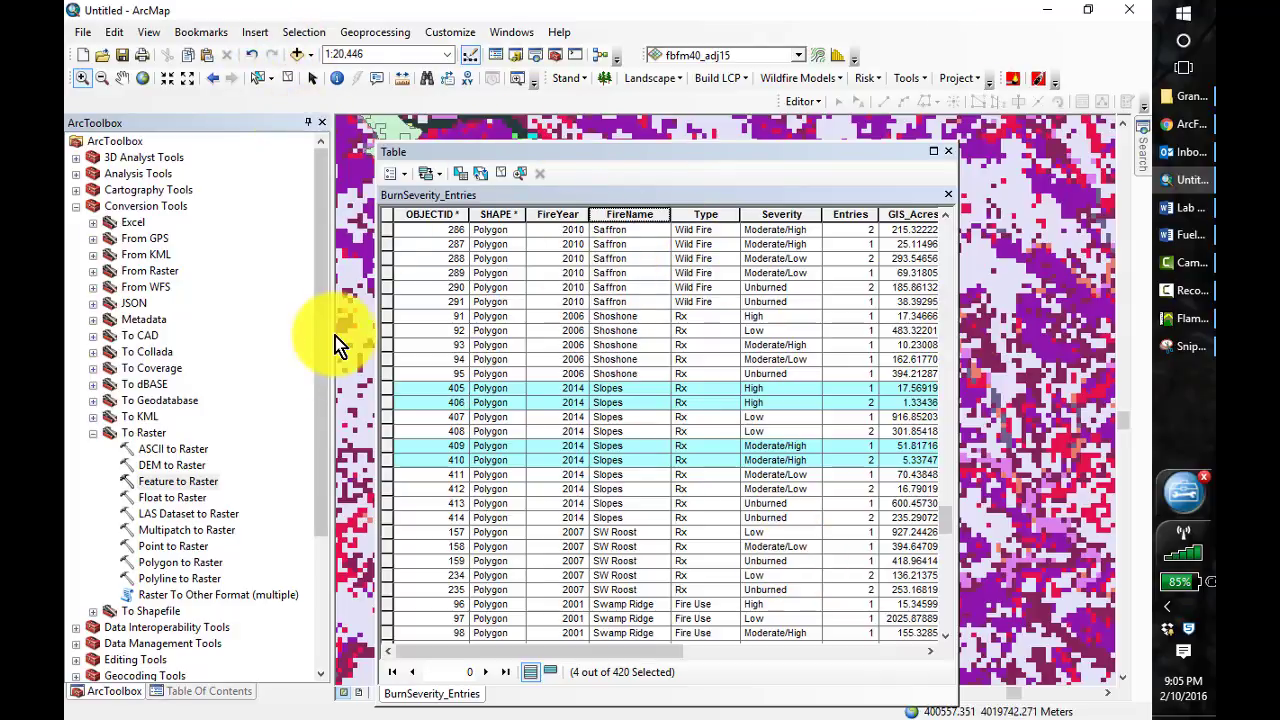
# Check the messages of the Feature to Raster run in the geoprocessing results of the current session
pyautogui.click(377, 40)
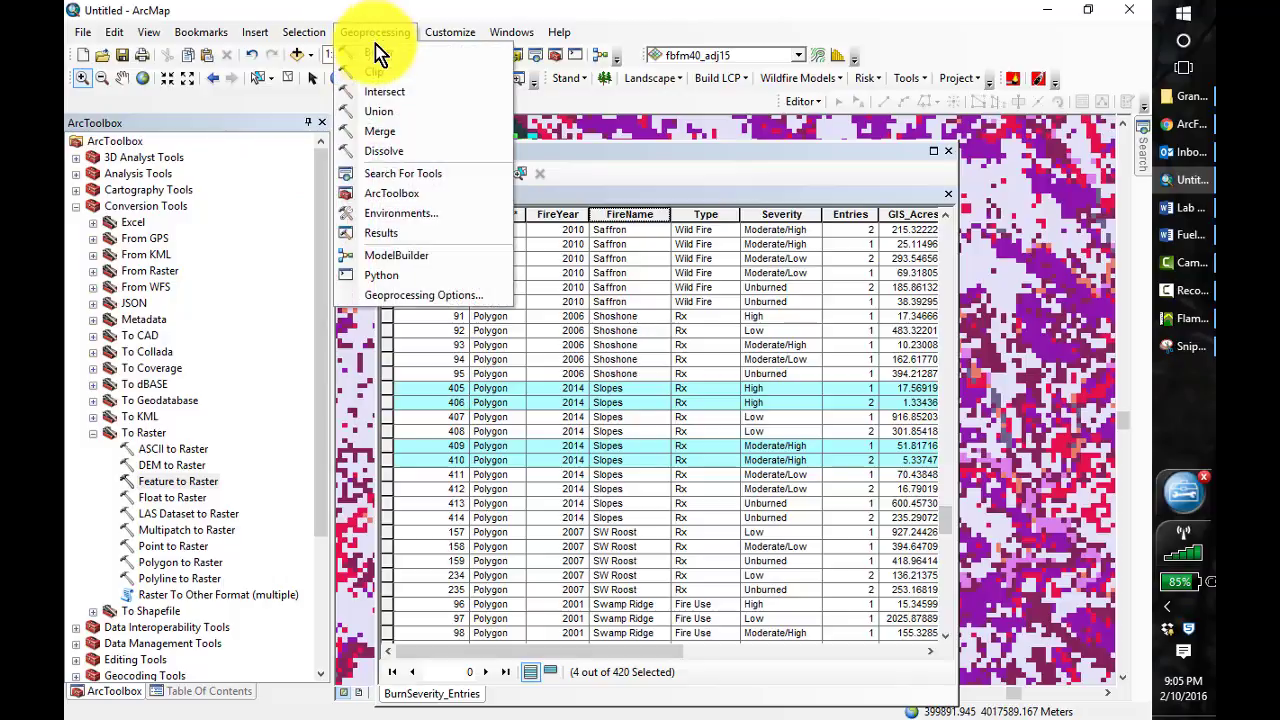
pyautogui.click(384, 234)
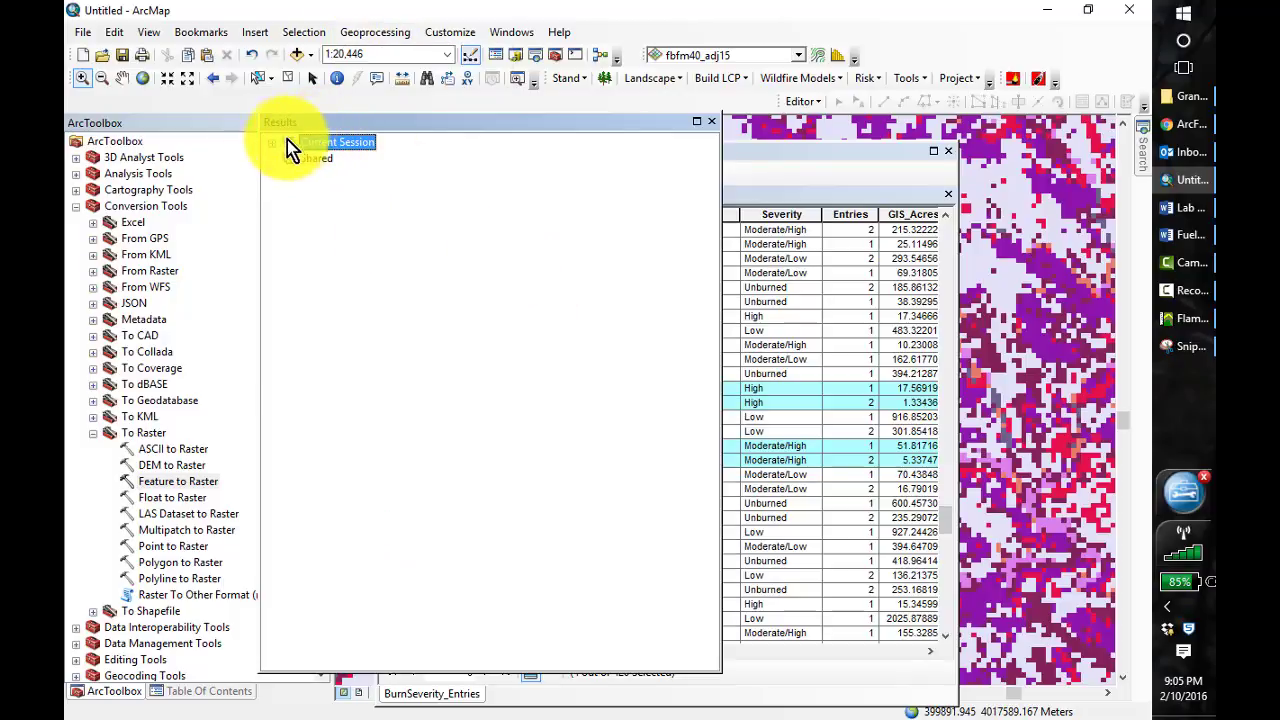
pyautogui.click(331, 160)
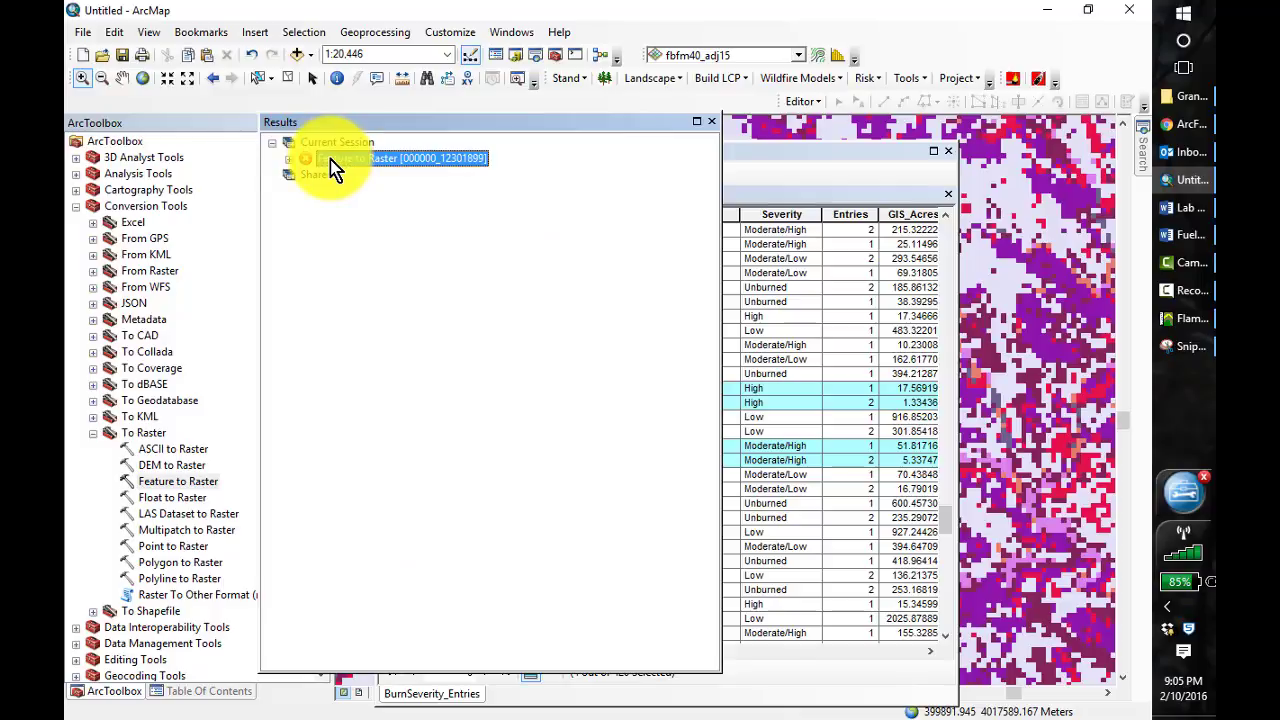
pyautogui.click(289, 159)
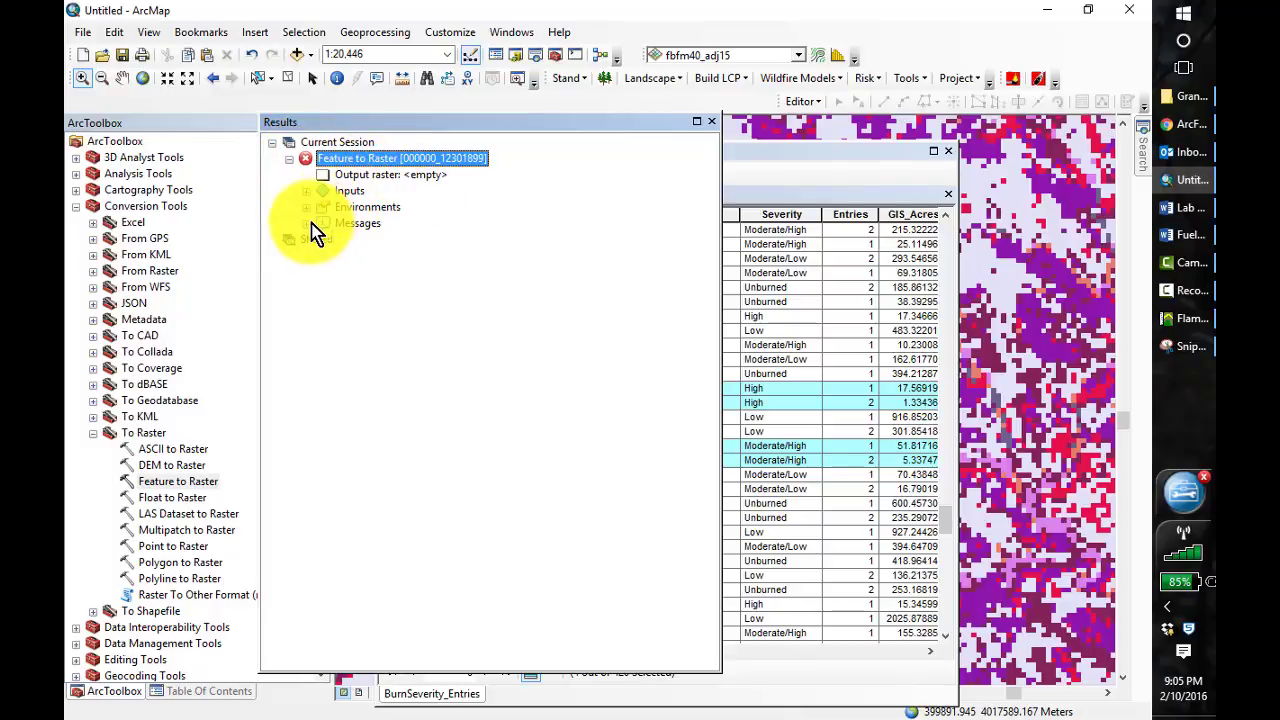
pyautogui.click(306, 223)
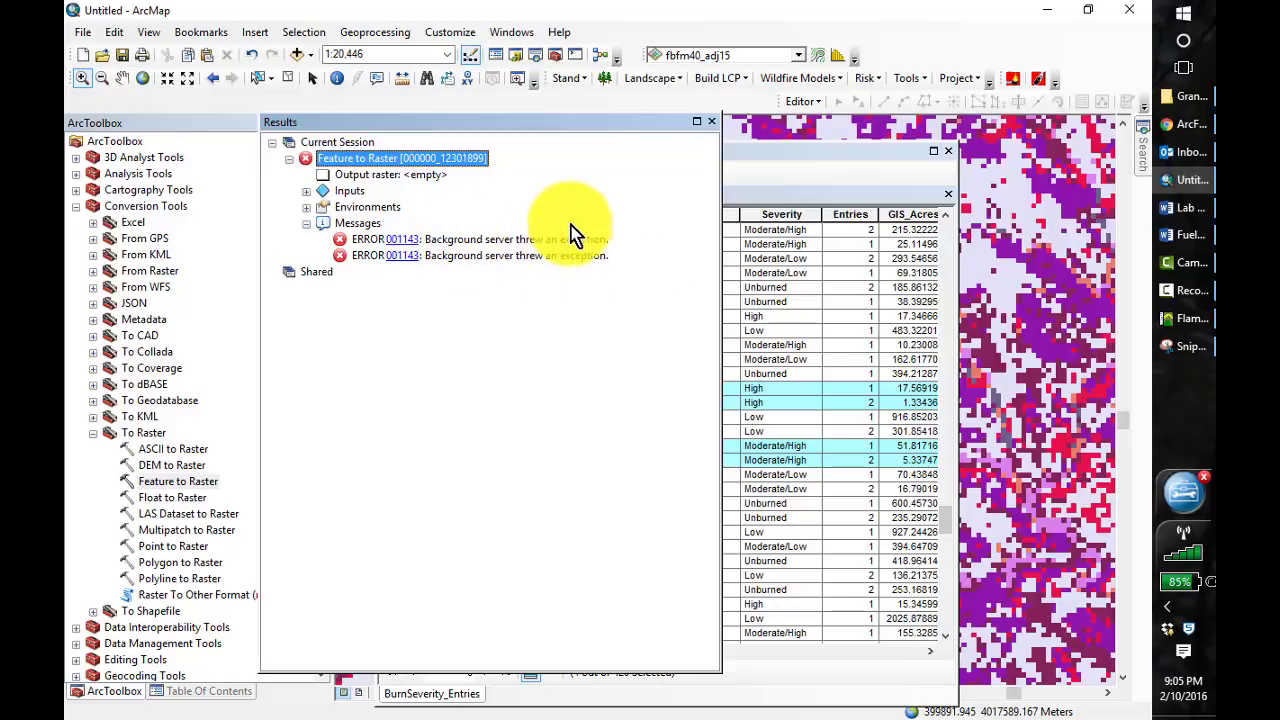
pyautogui.click(711, 121)
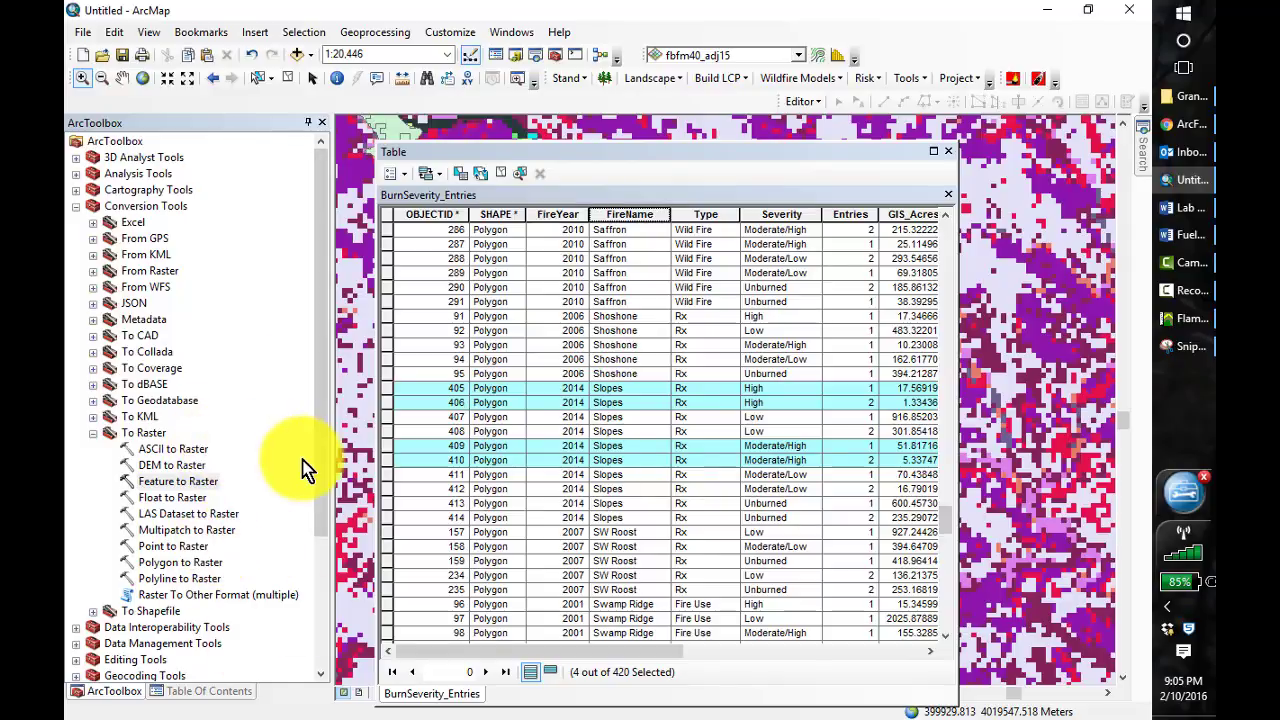
# Reopen Feature to Raster and choose BurnSeverity_Entries as the input features with Severity as the field
pyautogui.doubleClick(180, 481)
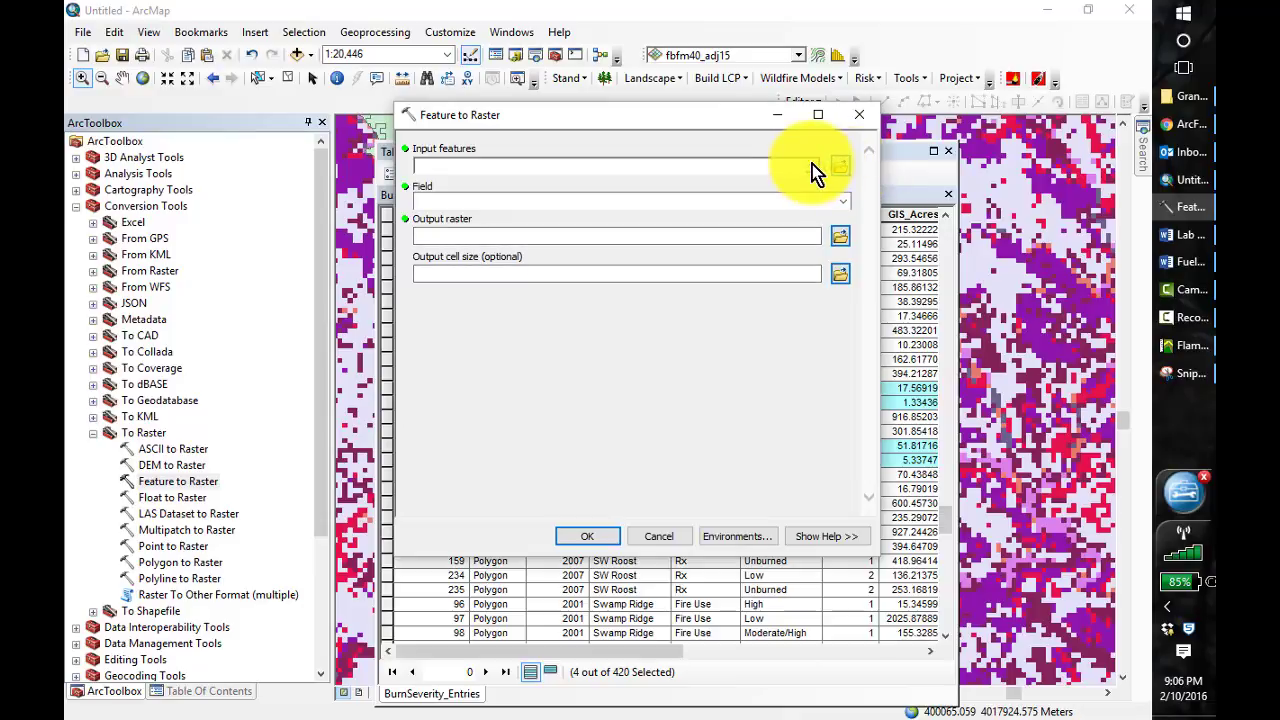
pyautogui.click(812, 166)
pyautogui.click(525, 201)
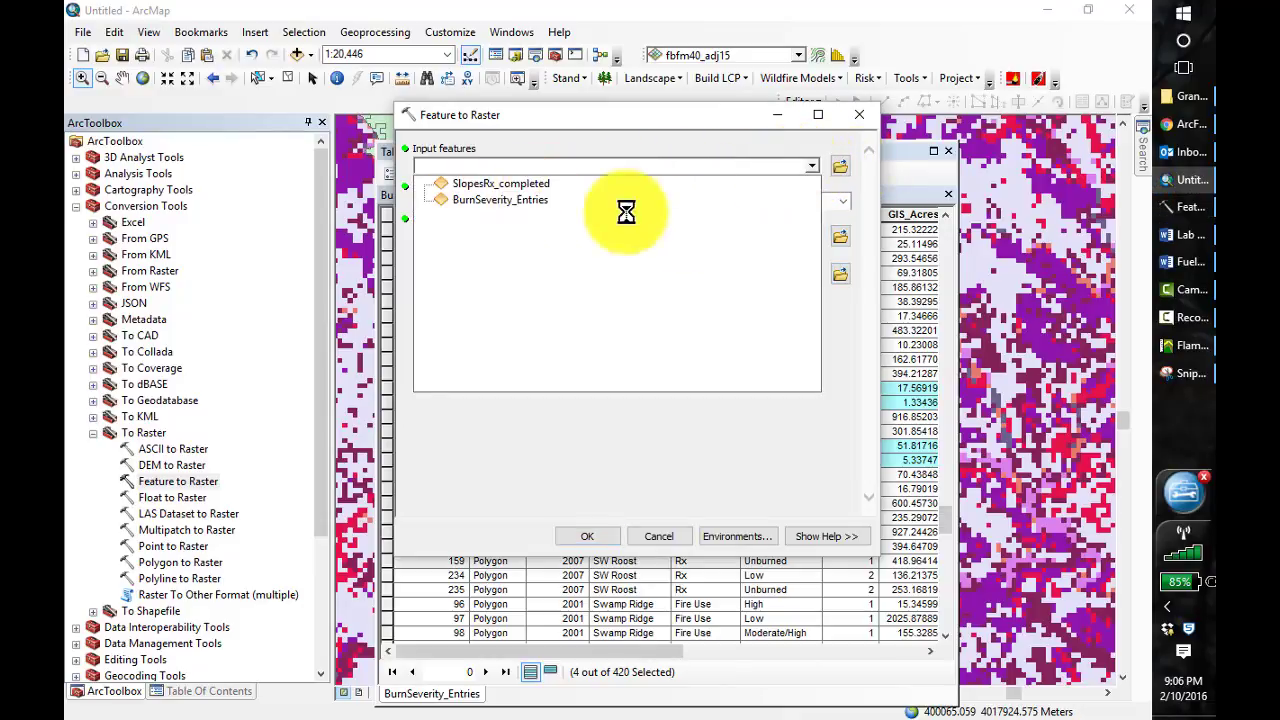
pyautogui.click(844, 204)
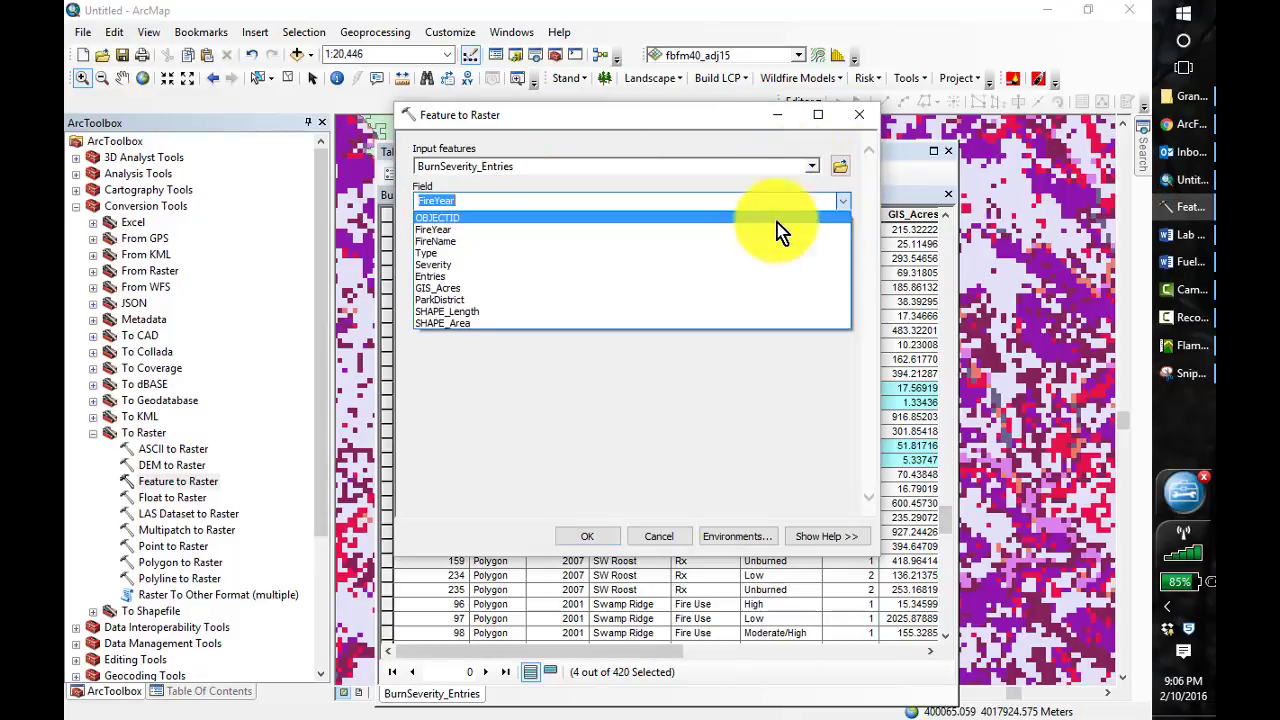
pyautogui.click(642, 264)
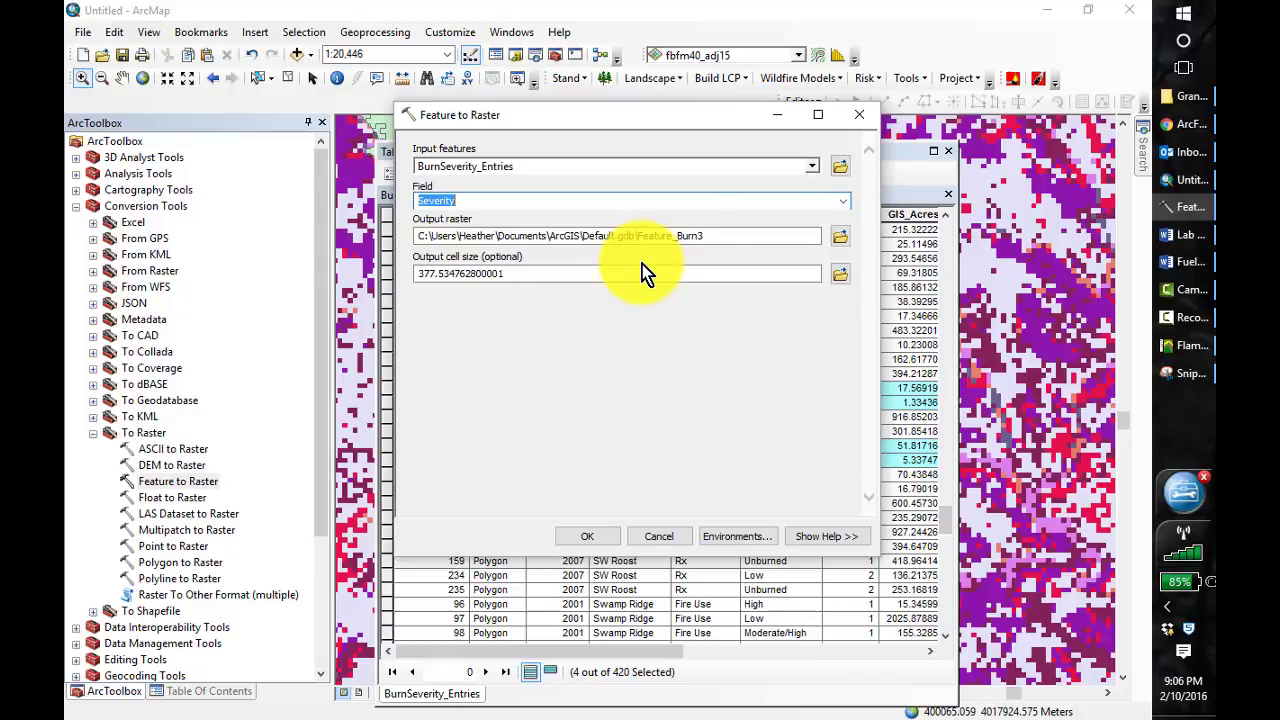
# Set the output raster to slopes14_hm in the Lesson_4 Output folder with a cell size of 30 and run the conversion
pyautogui.click(840, 242)
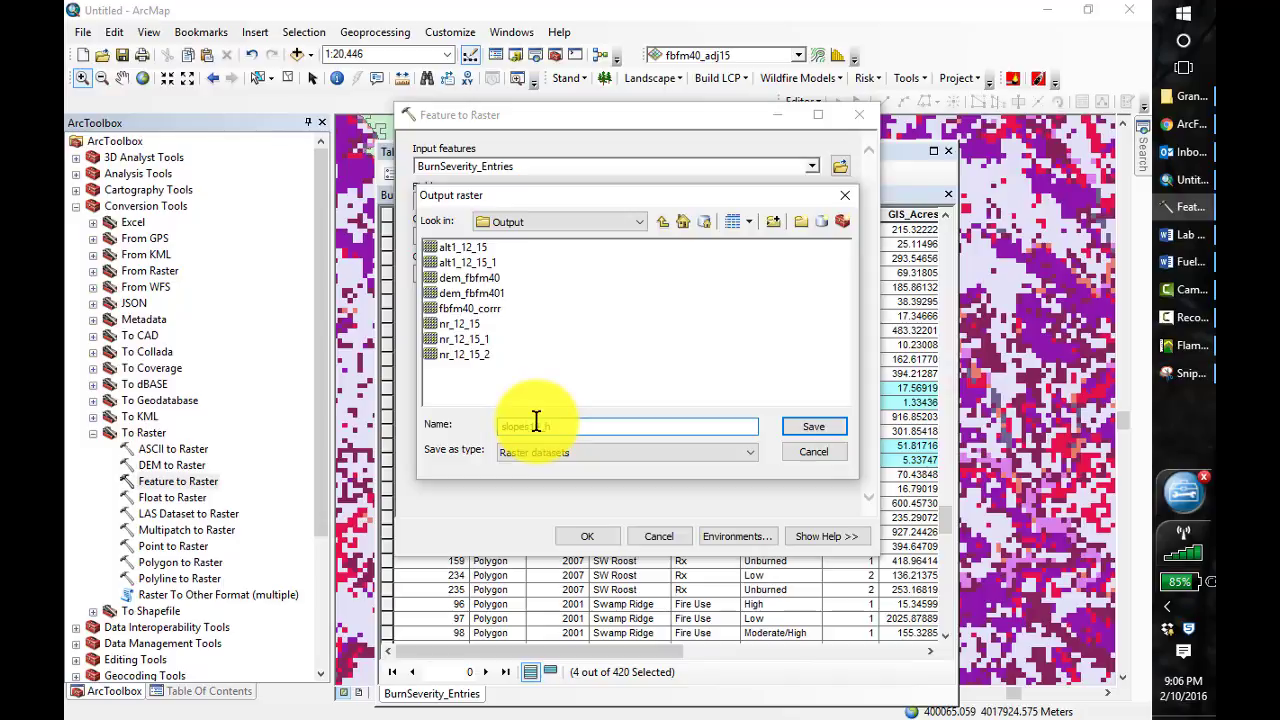
pyautogui.click(806, 432)
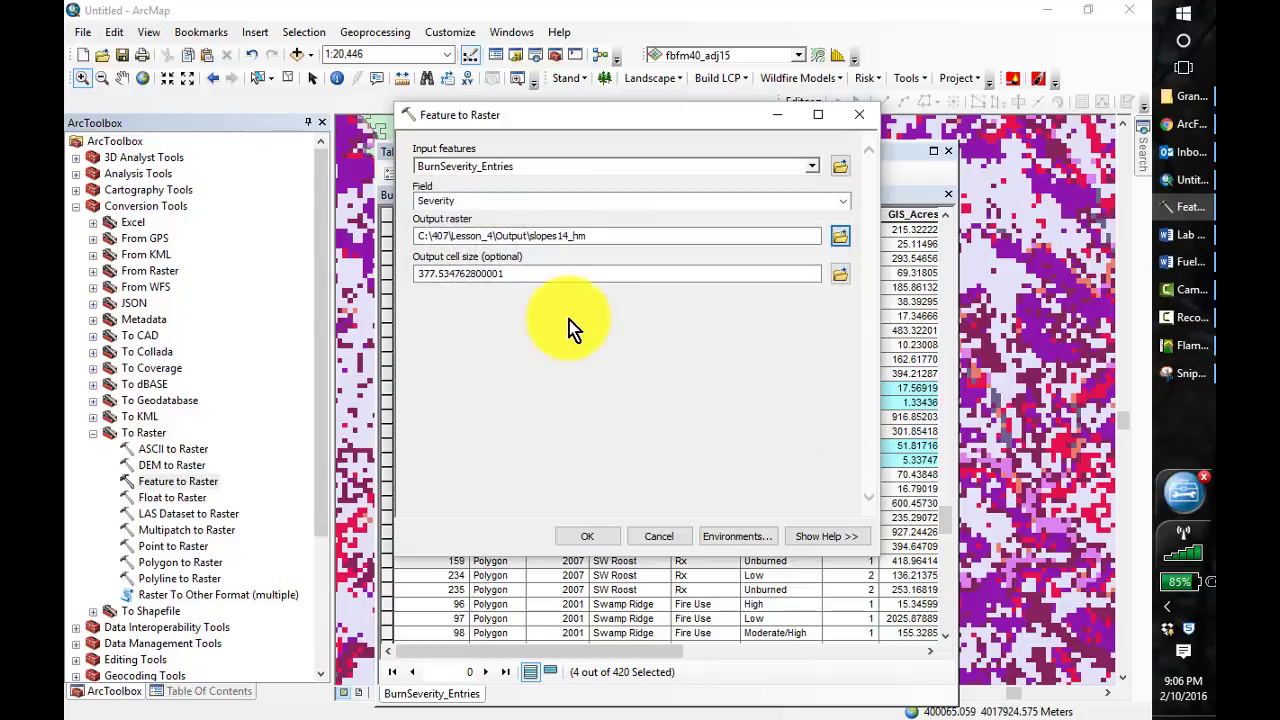
pyautogui.click(477, 285)
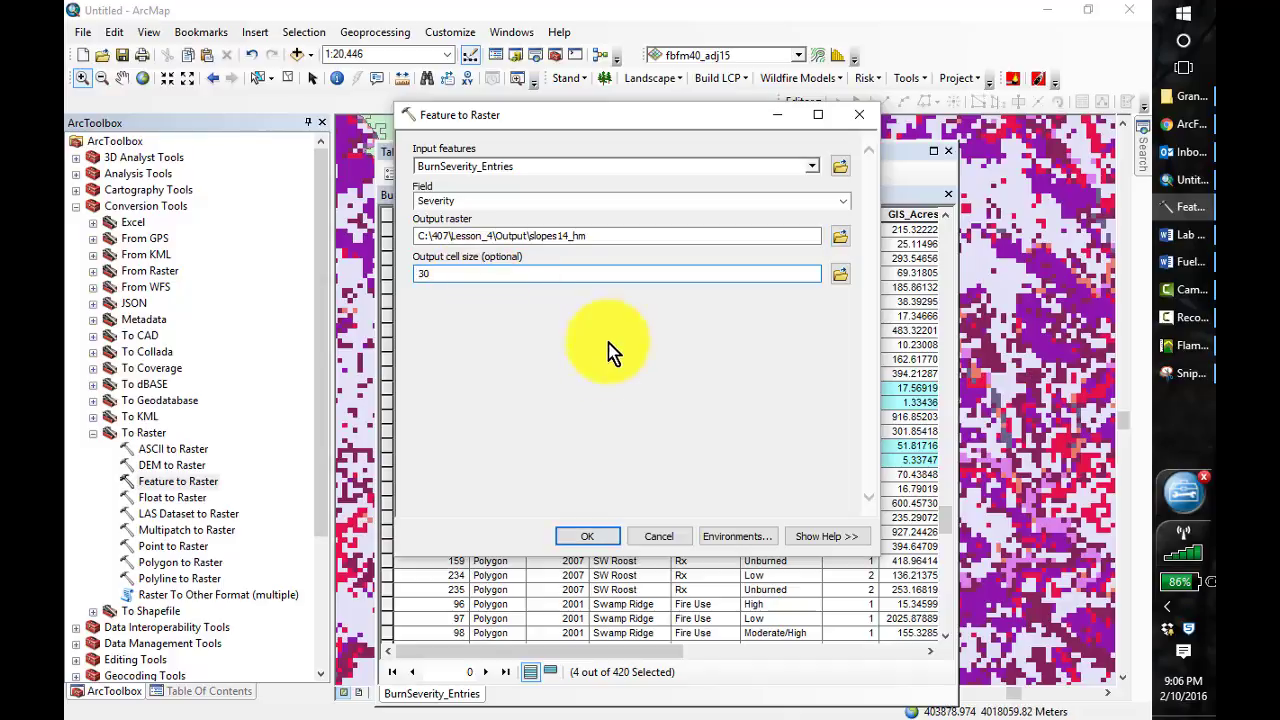
pyautogui.click(607, 540)
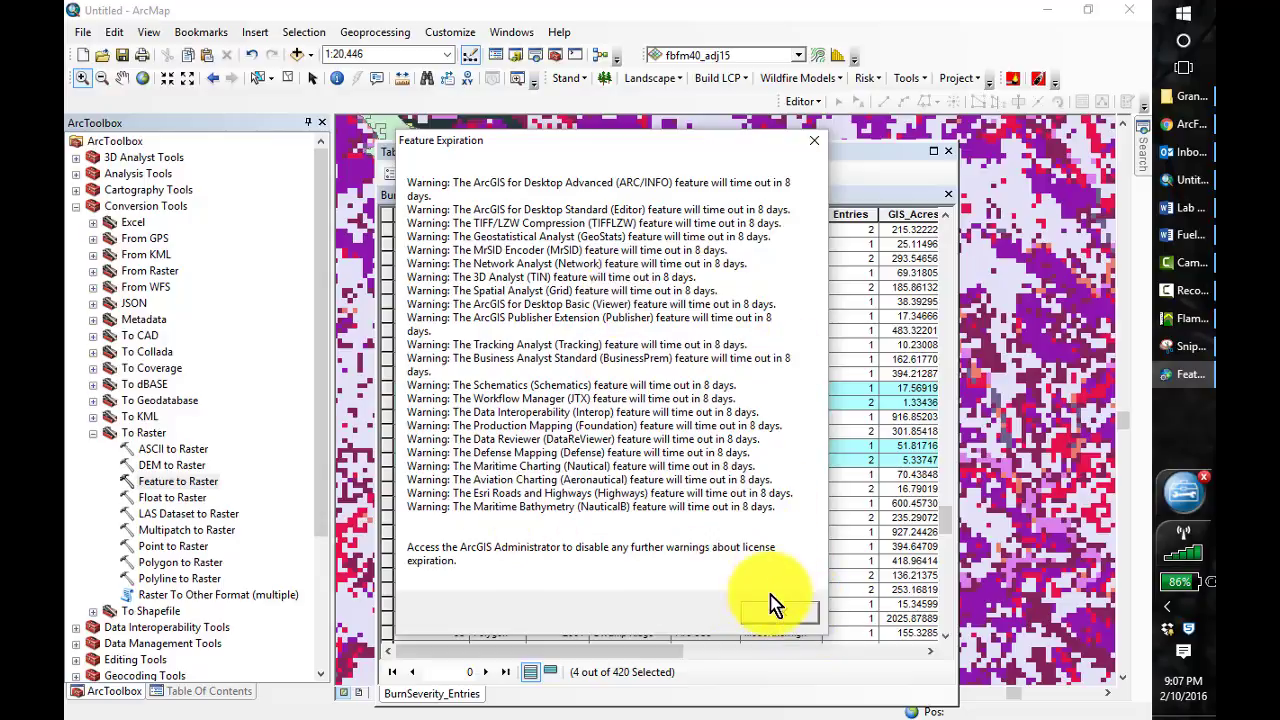
pyautogui.click(792, 613)
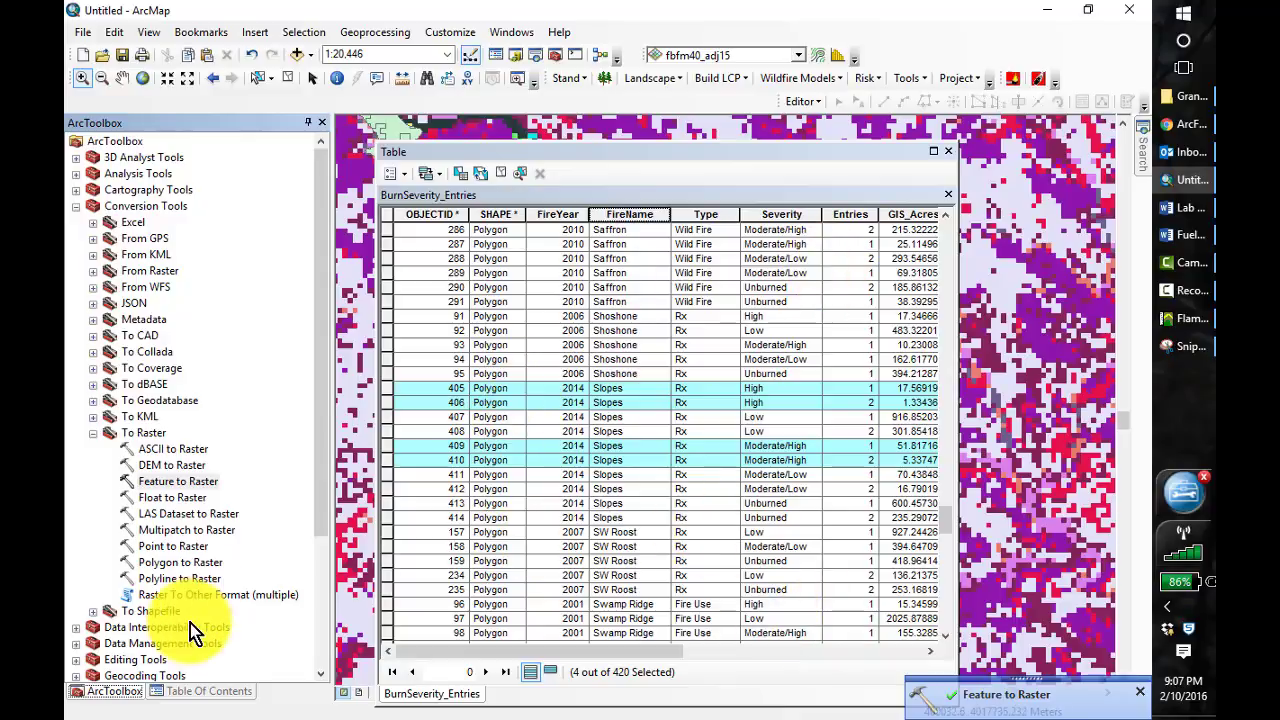
# Close the attribute table and hide the BurnSeverity_Entries and fbfm40_adj15 layers to isolate slopes14_hm on the map
pyautogui.click(200, 691)
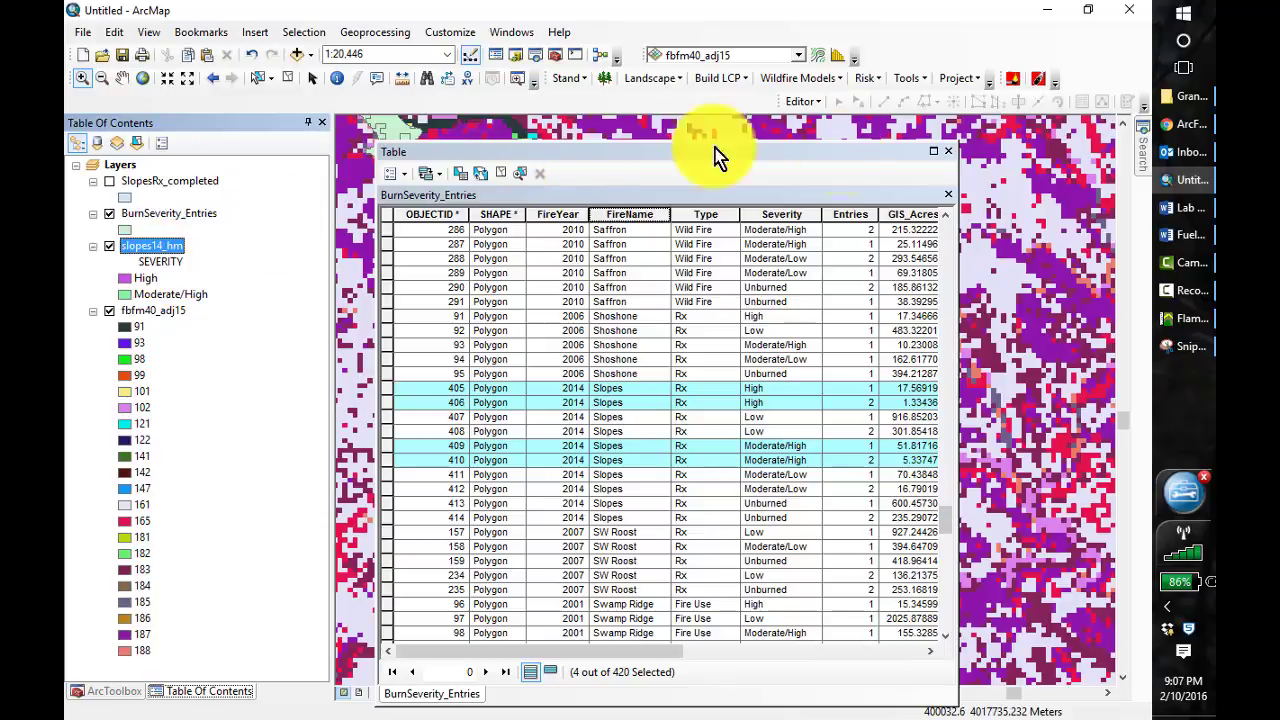
pyautogui.click(948, 154)
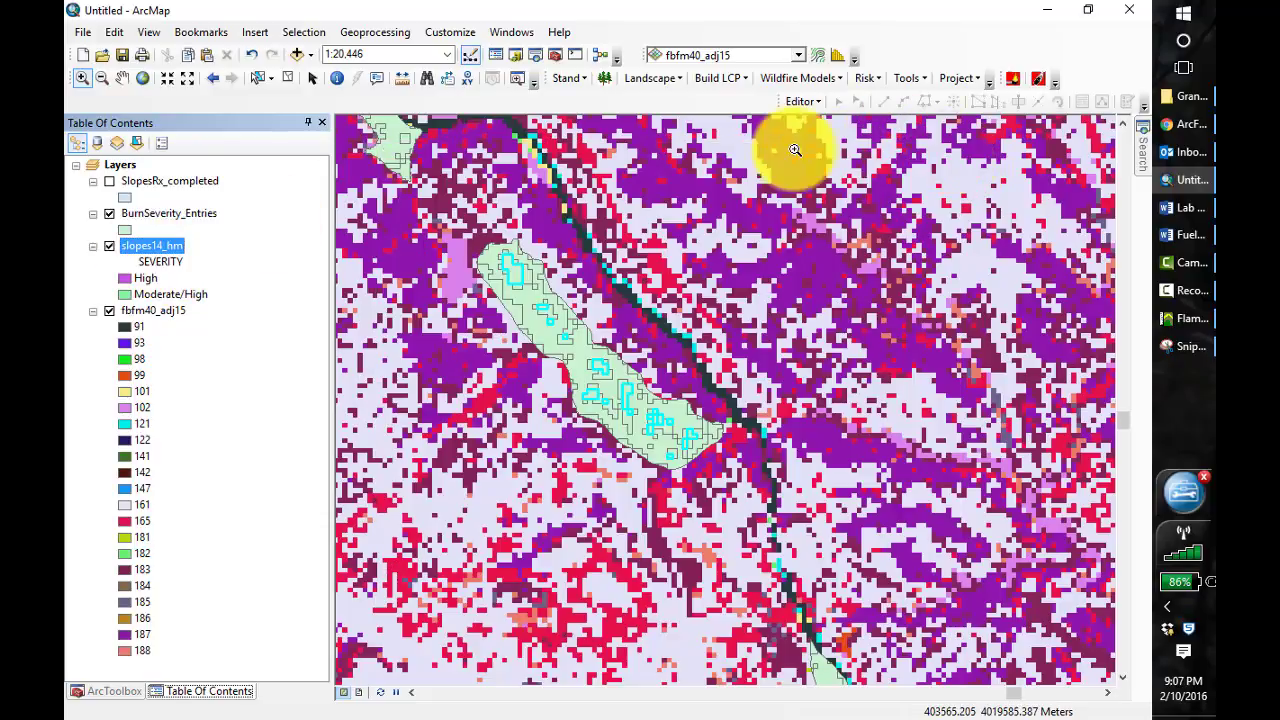
pyautogui.click(109, 213)
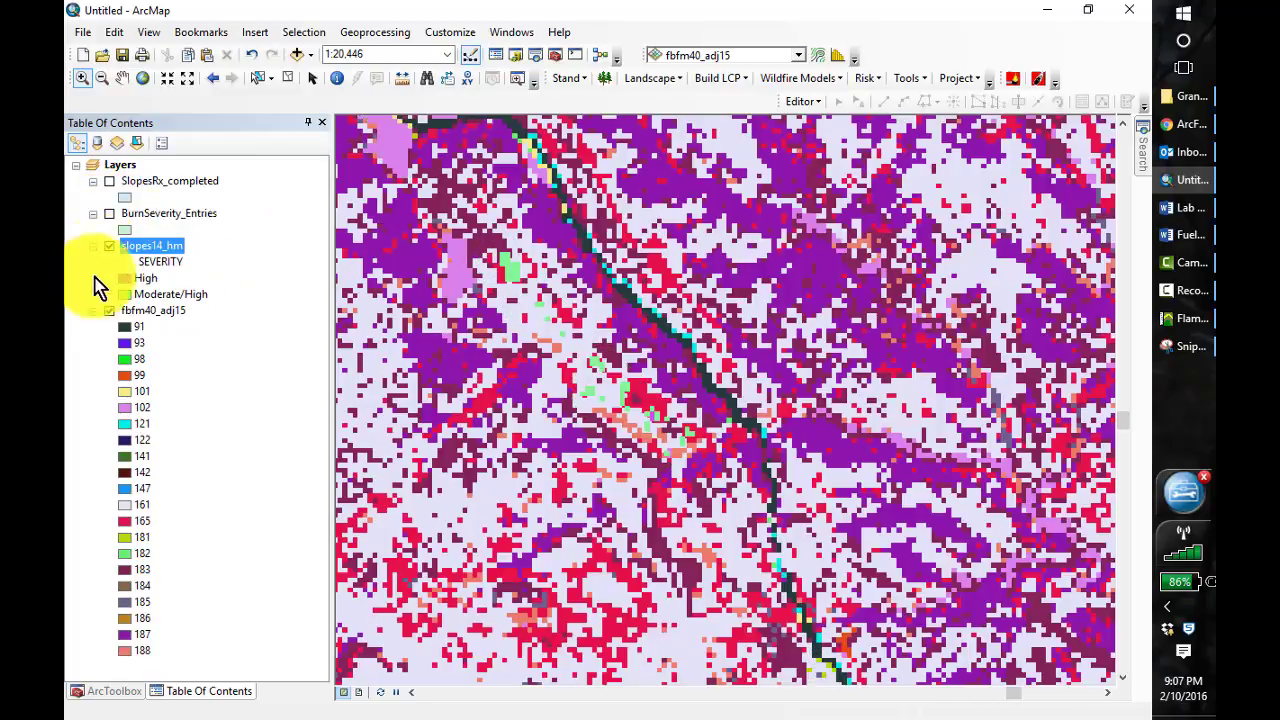
pyautogui.click(110, 310)
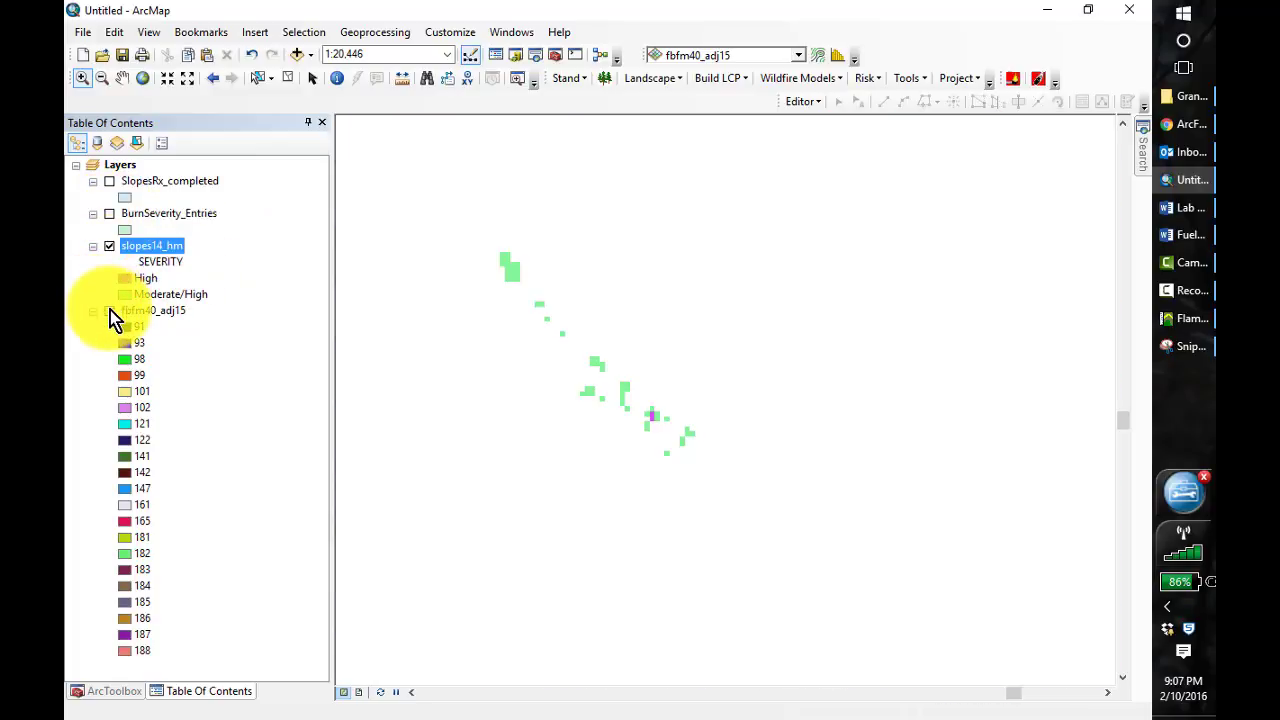
# Check the value, count and severity records in the slopes14_hm attribute table
pyautogui.rightClick(158, 249)
pyautogui.click(216, 301)
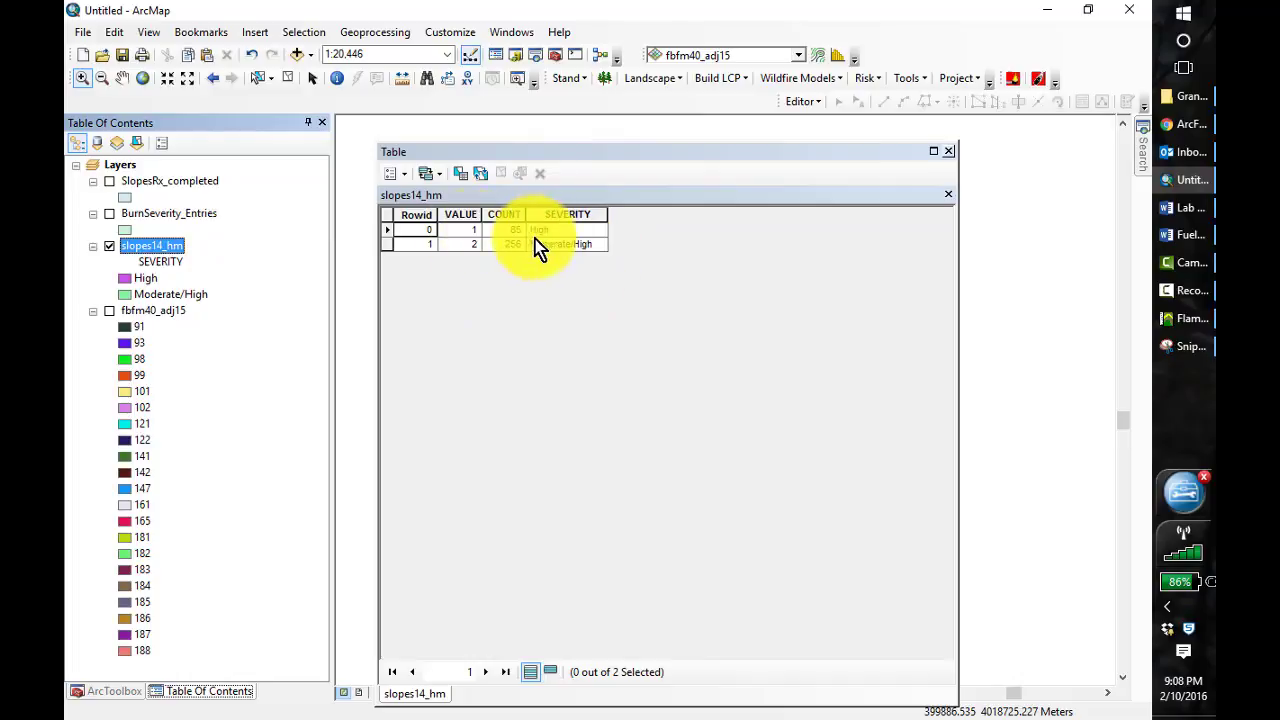
pyautogui.click(948, 152)
# Open the BurnSeverity_Entries attribute table, sort it ascending by FireName and locate the Slopes records
pyautogui.rightClick(163, 216)
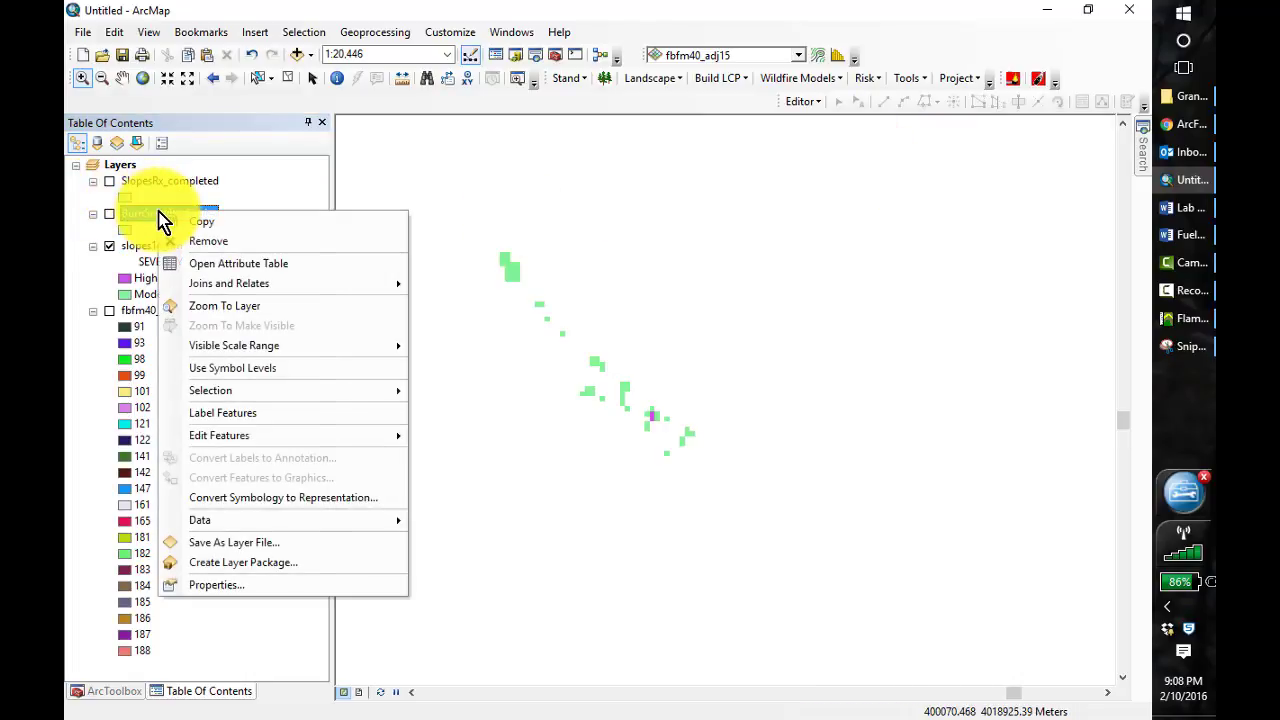
pyautogui.click(222, 266)
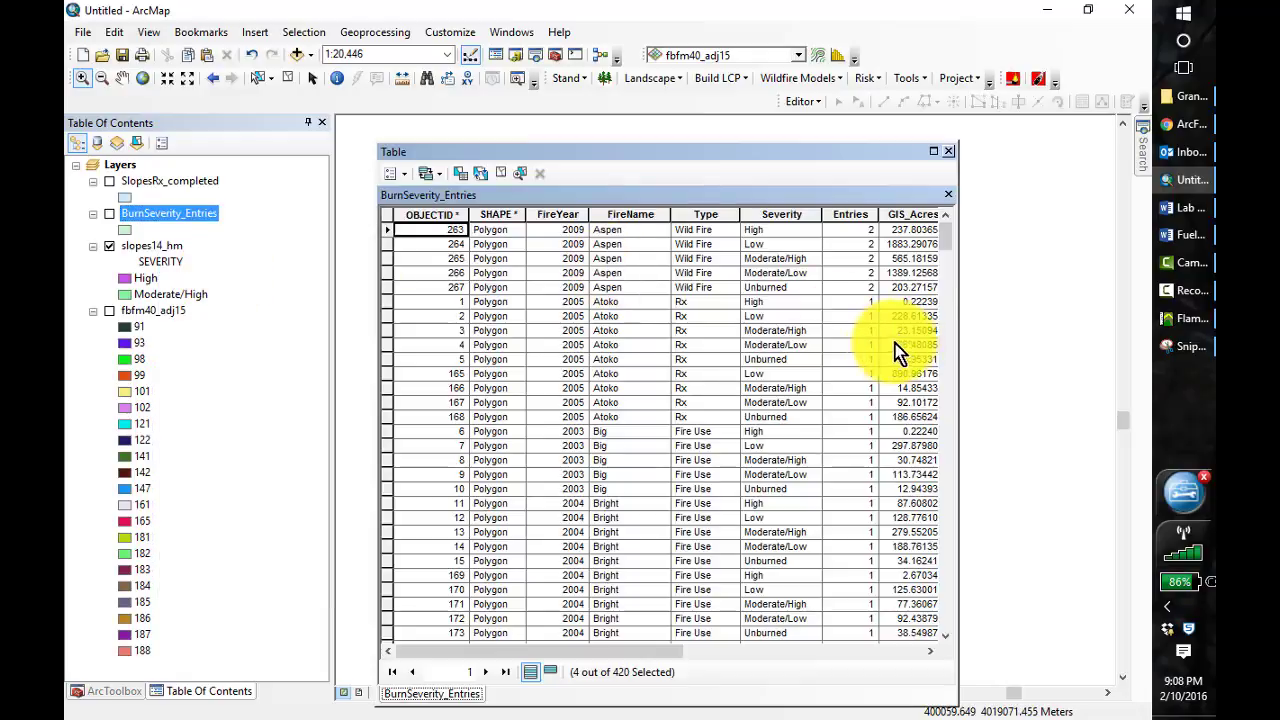
pyautogui.click(641, 213)
pyautogui.rightClick(641, 213)
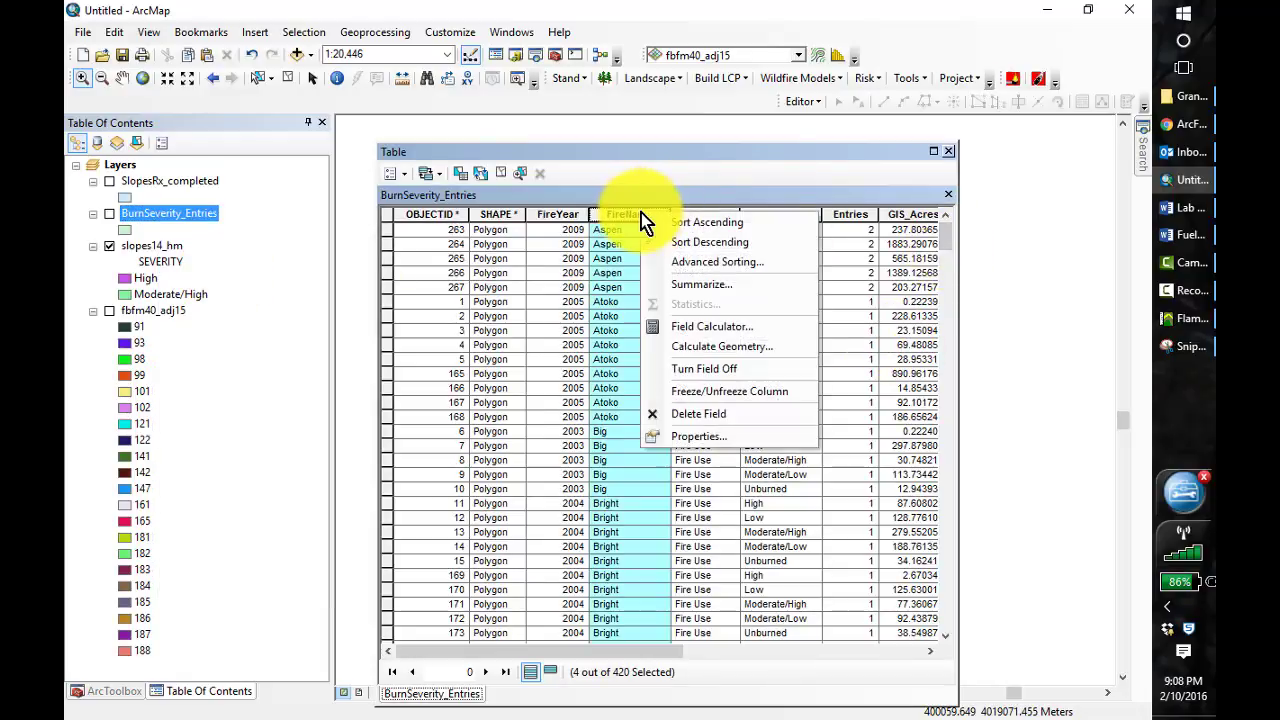
pyautogui.click(694, 224)
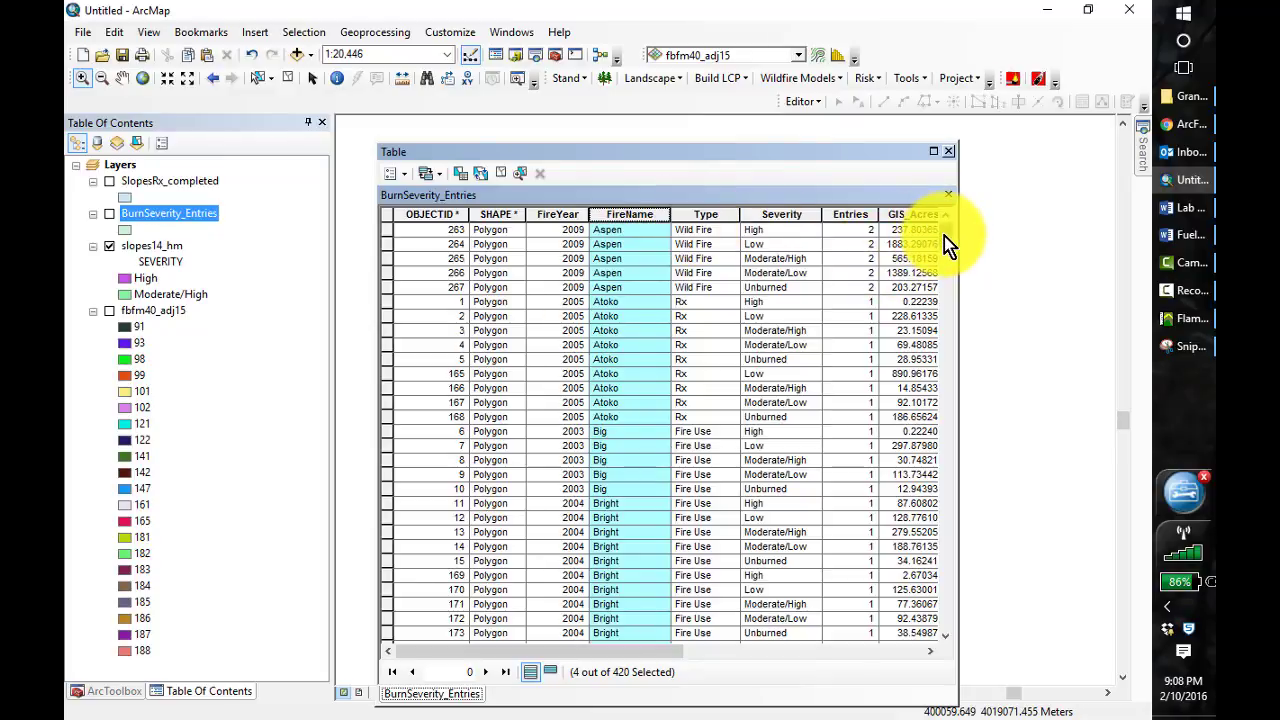
pyautogui.moveTo(944, 236); pyautogui.dragTo(946, 526)
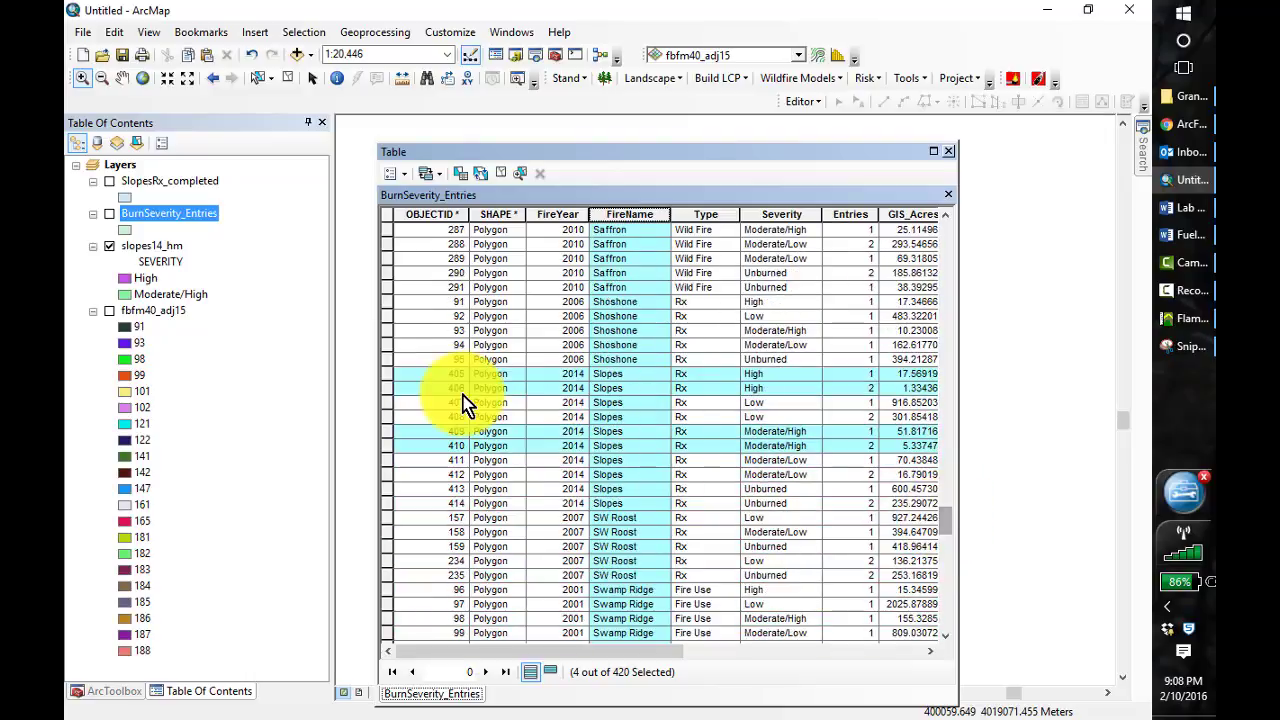
# Clear the current selection and select the two 2014 Slopes records with Moderate/Low severity
pyautogui.click(287, 79)
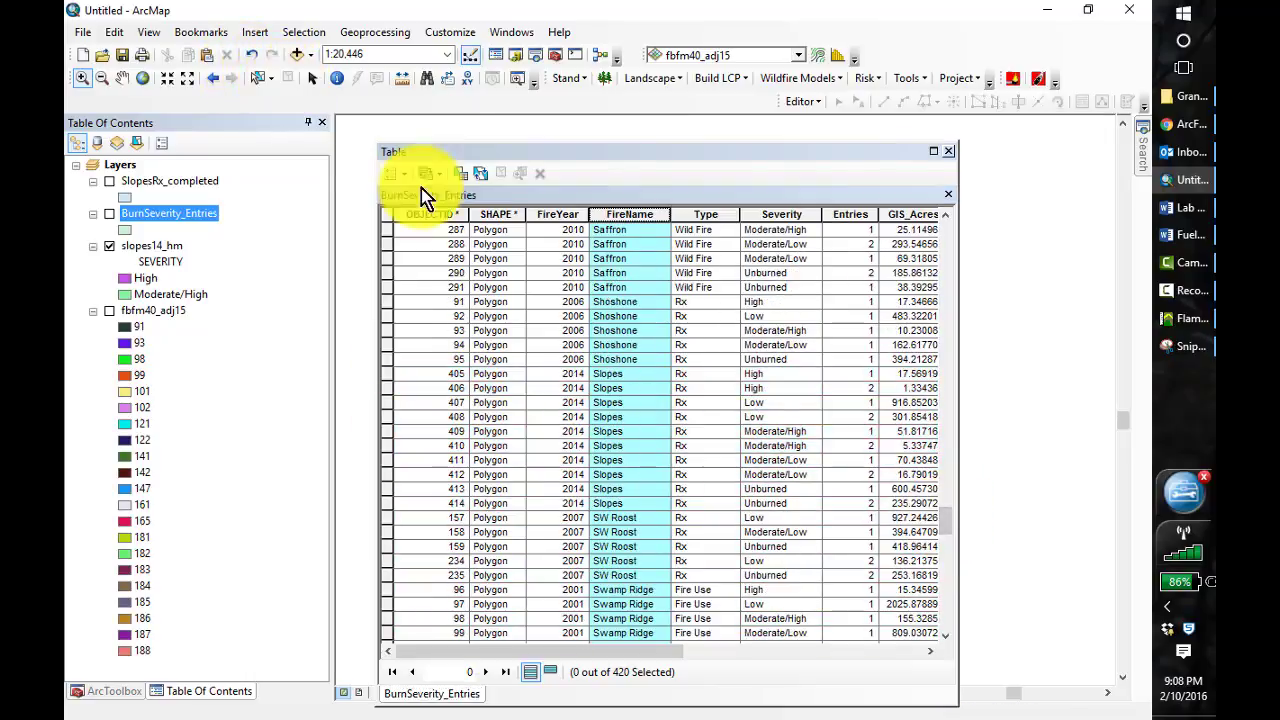
pyautogui.click(386, 449)
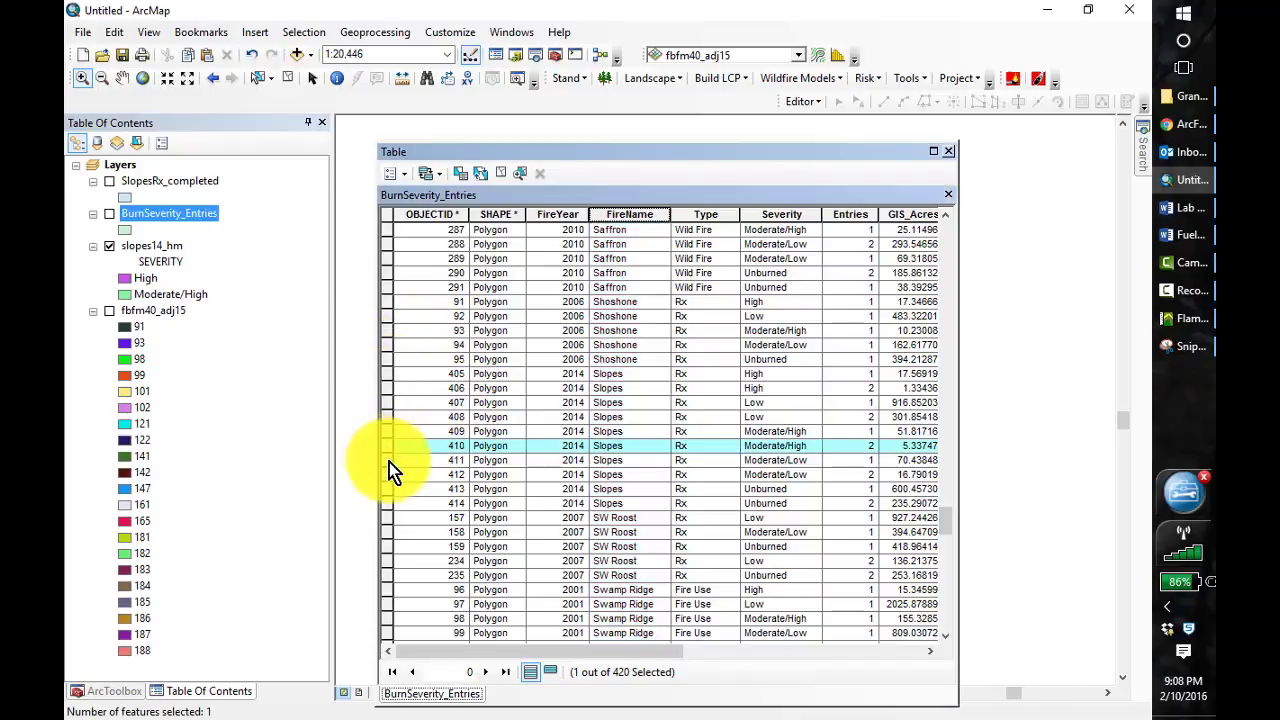
pyautogui.click(389, 461)
pyautogui.keyDown('ctrl'); pyautogui.click(390, 475); pyautogui.keyUp('ctrl')
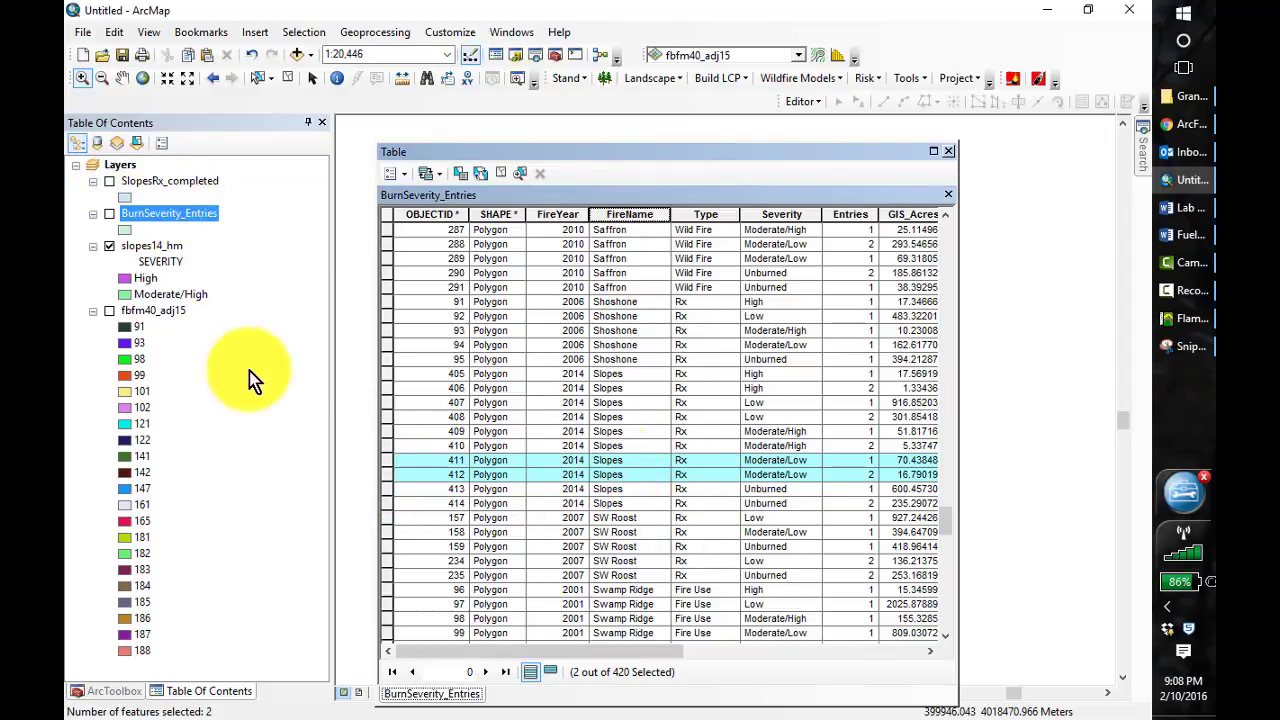
# Start a Feature to Raster conversion with BurnSeverity_Entries as the input features and Severity as the field
pyautogui.click(127, 697)
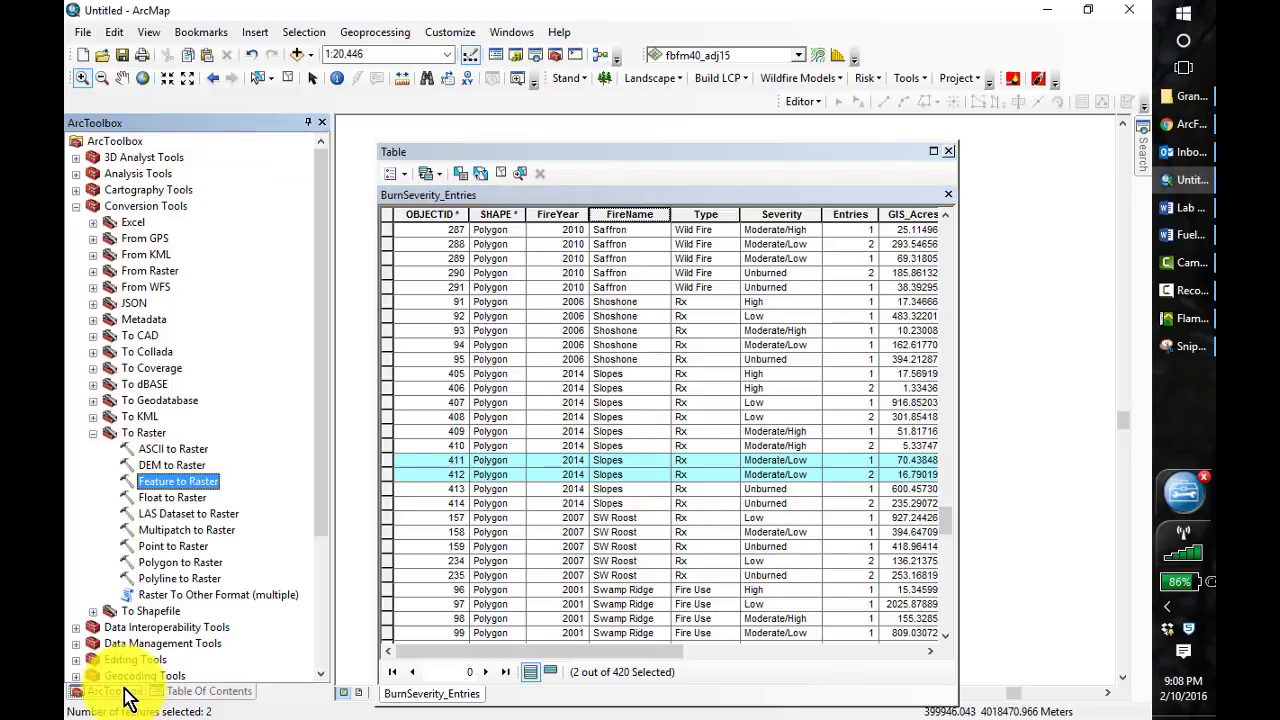
pyautogui.doubleClick(170, 484)
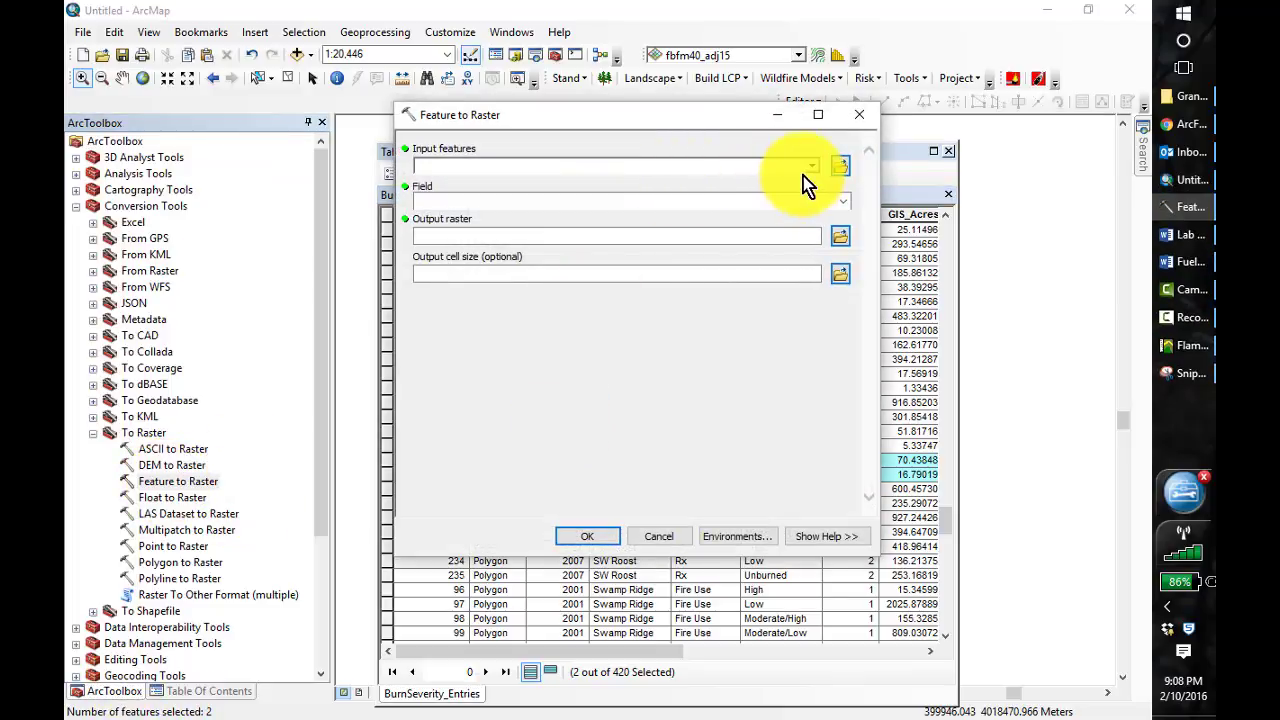
pyautogui.click(812, 166)
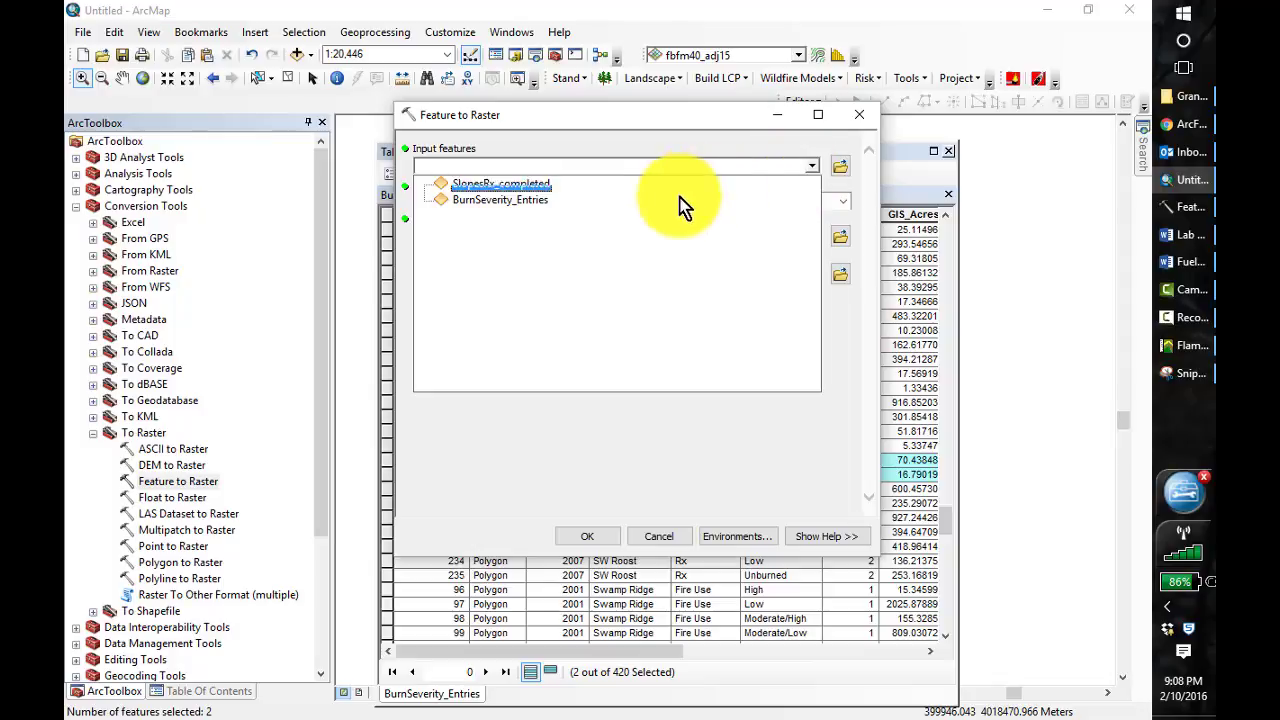
pyautogui.click(513, 201)
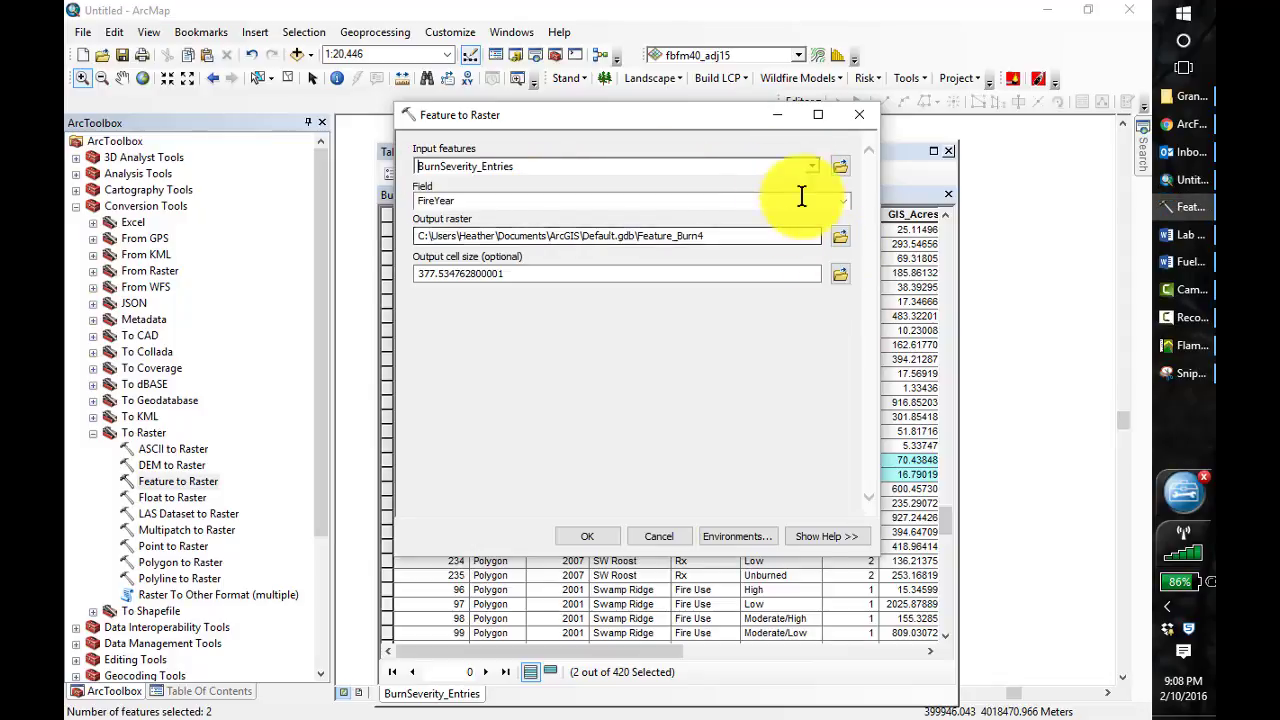
pyautogui.click(840, 203)
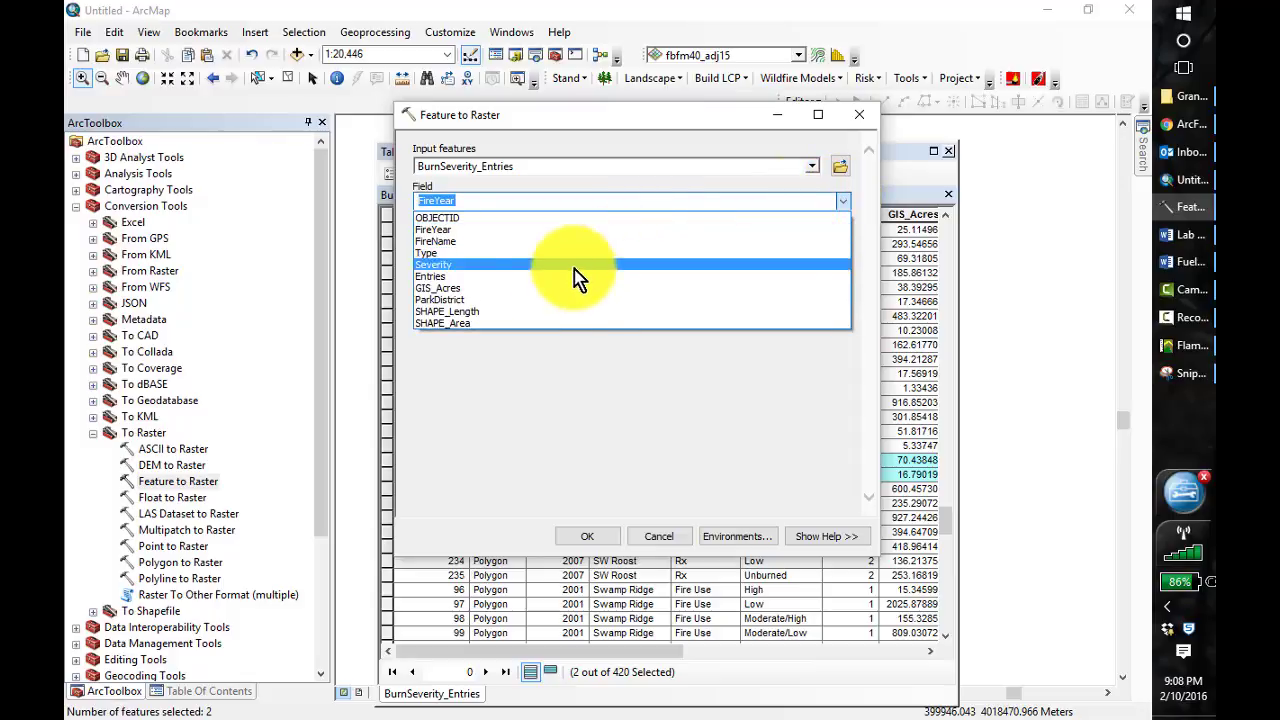
pyautogui.click(535, 264)
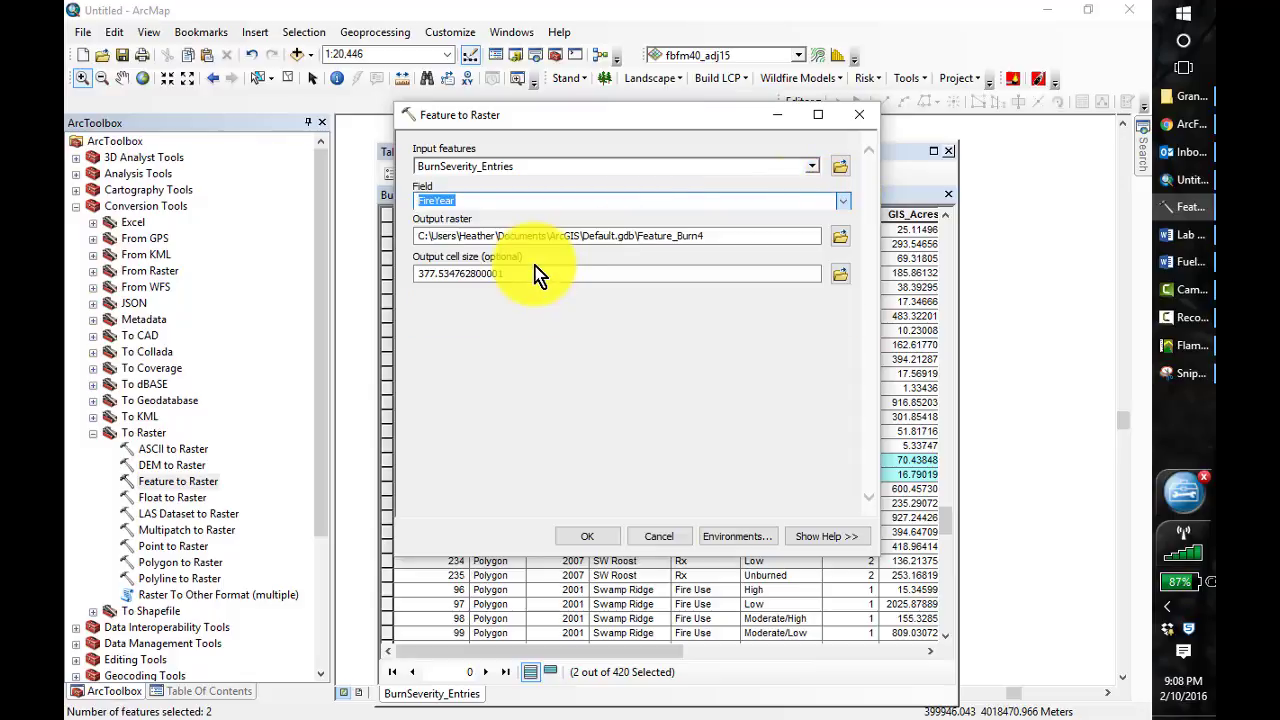
# Set the output raster to slopes14_ml in the Output folder with a cell size of 30 and run the conversion
pyautogui.click(839, 237)
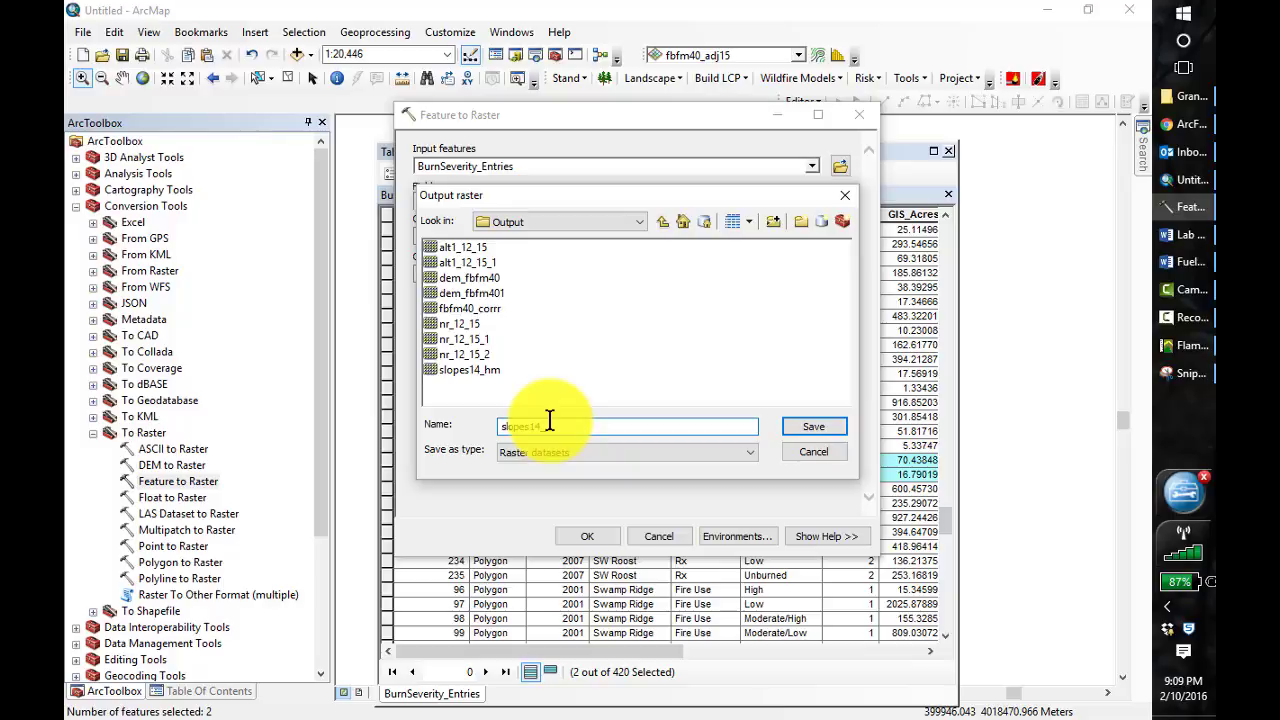
pyautogui.write('slopes14_ml')
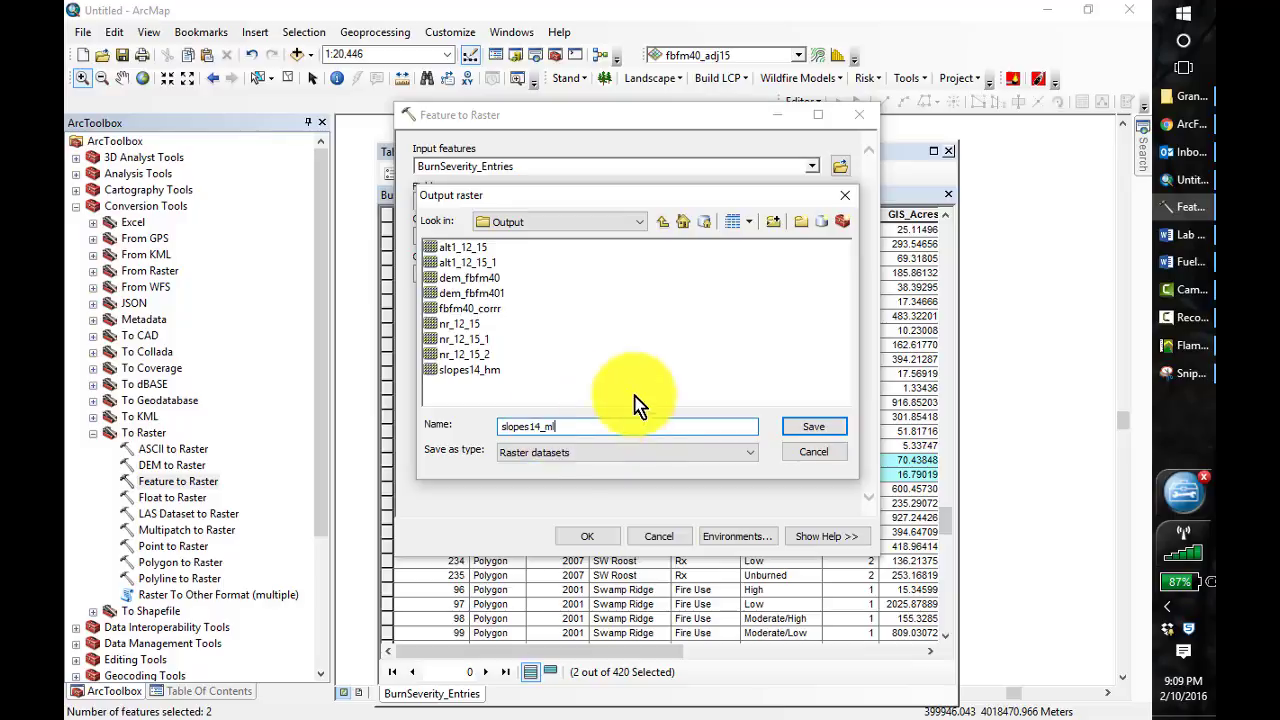
pyautogui.click(812, 430)
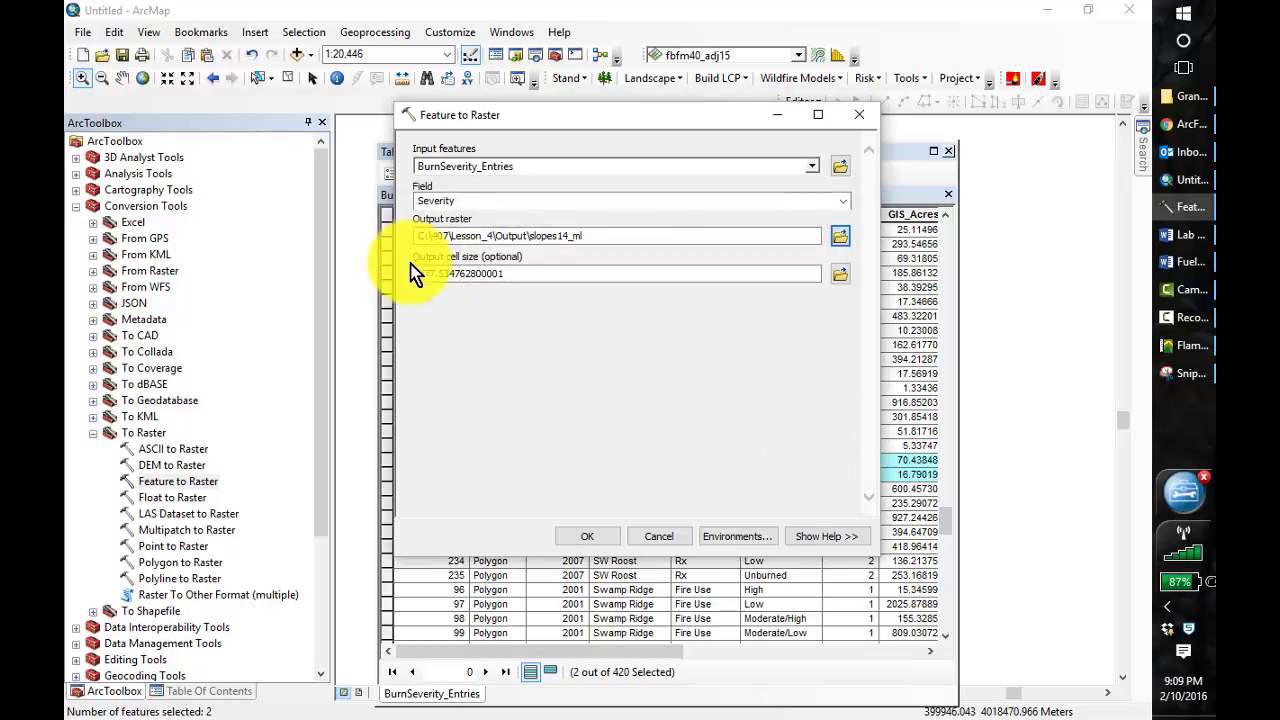
pyautogui.doubleClick(477, 278)
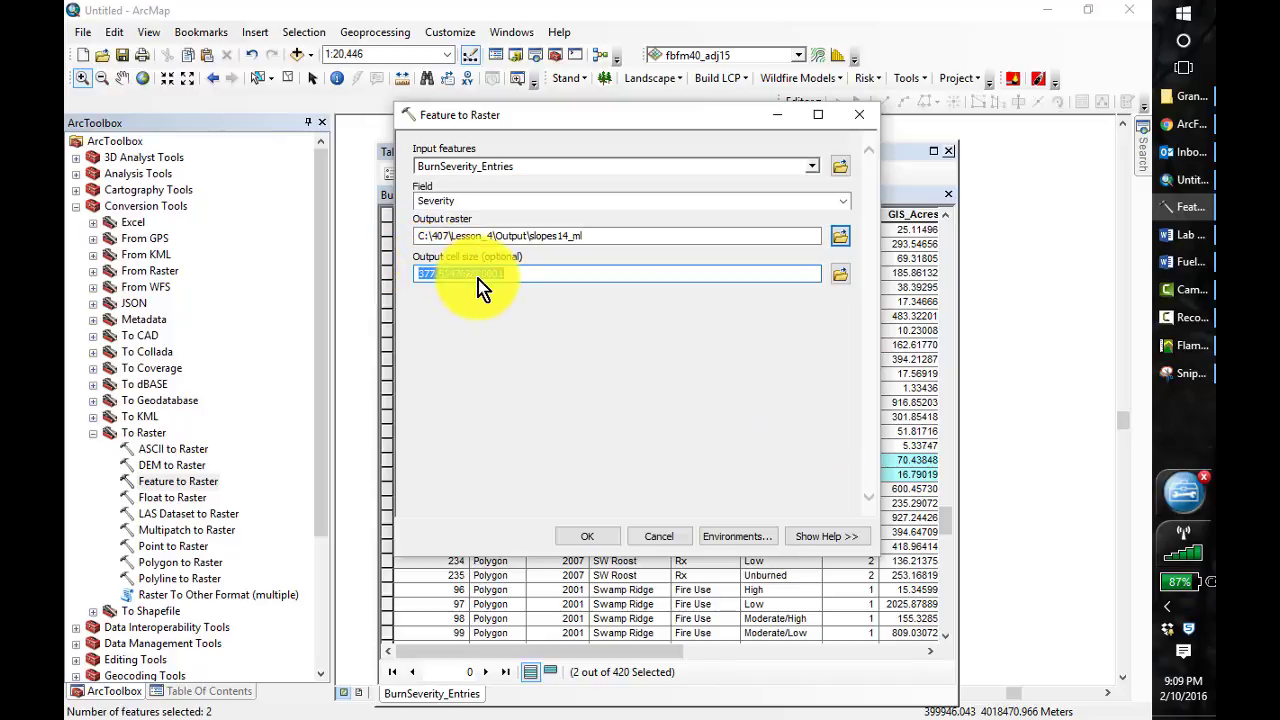
pyautogui.write('30')
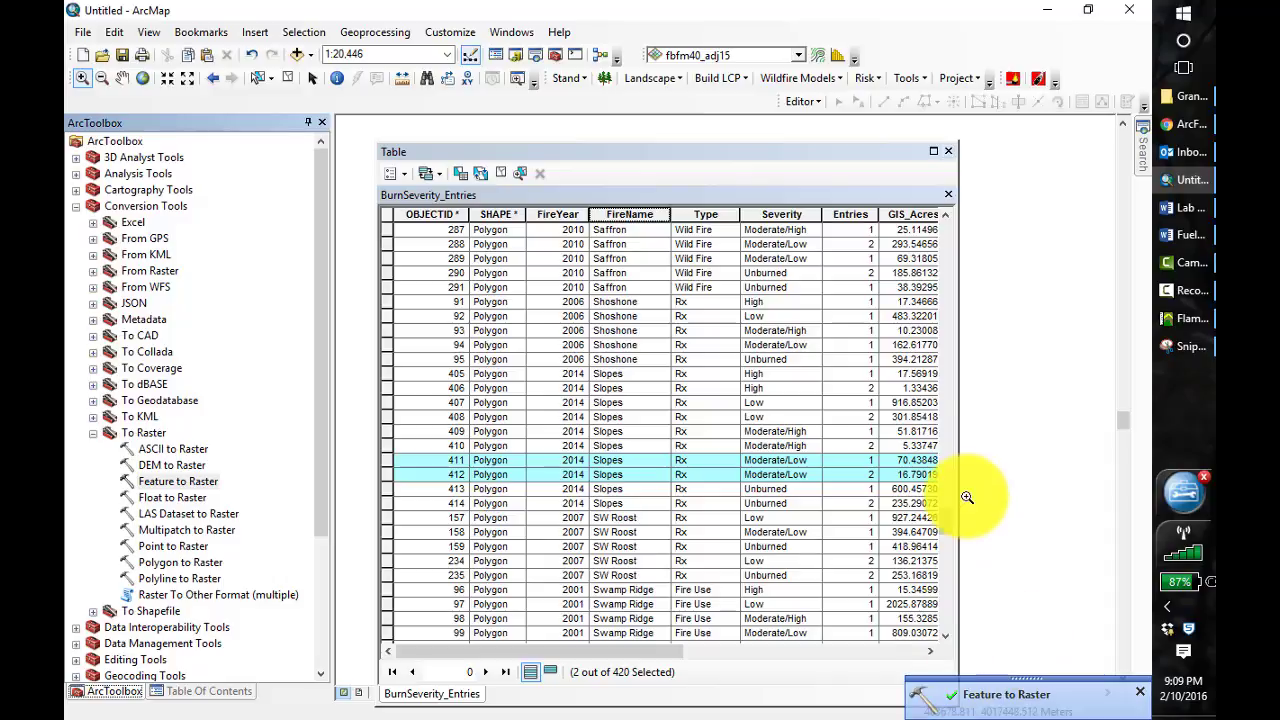
# Close the attribute table and open Modify Raster Values with fbfm40_adj15 as the layer to modify
pyautogui.click(948, 152)
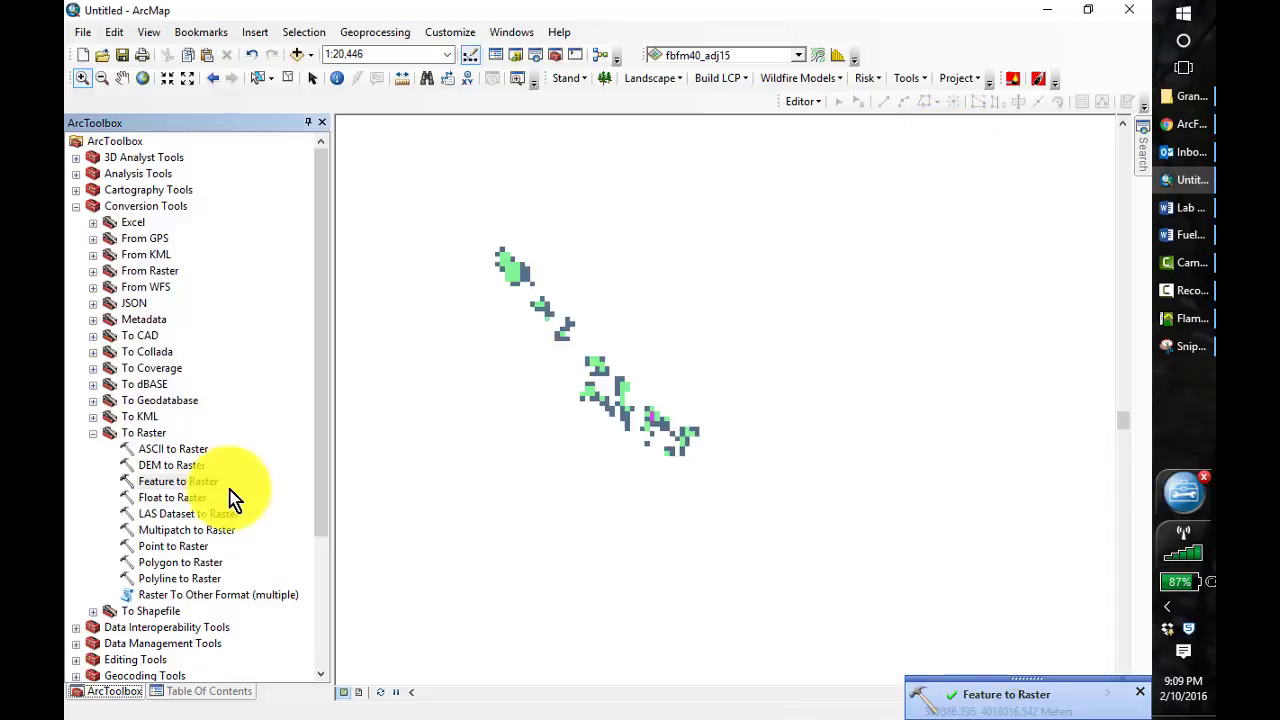
pyautogui.click(212, 691)
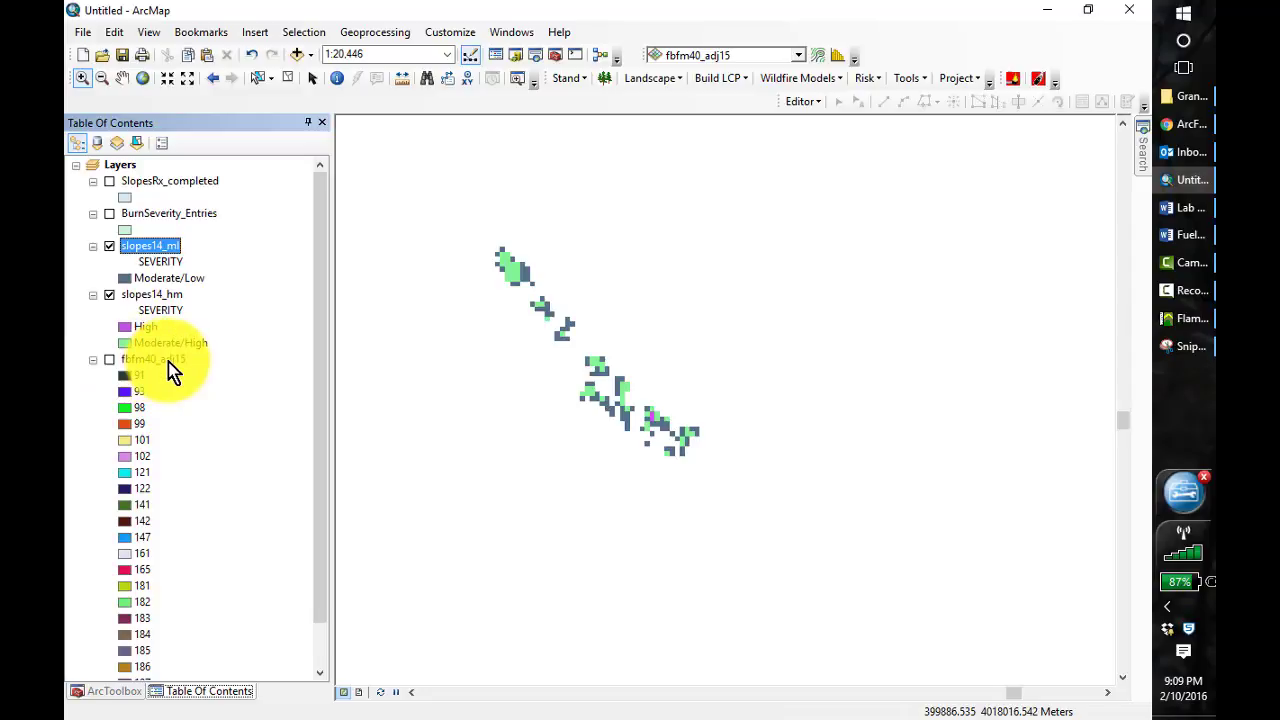
pyautogui.click(907, 84)
pyautogui.click(945, 100)
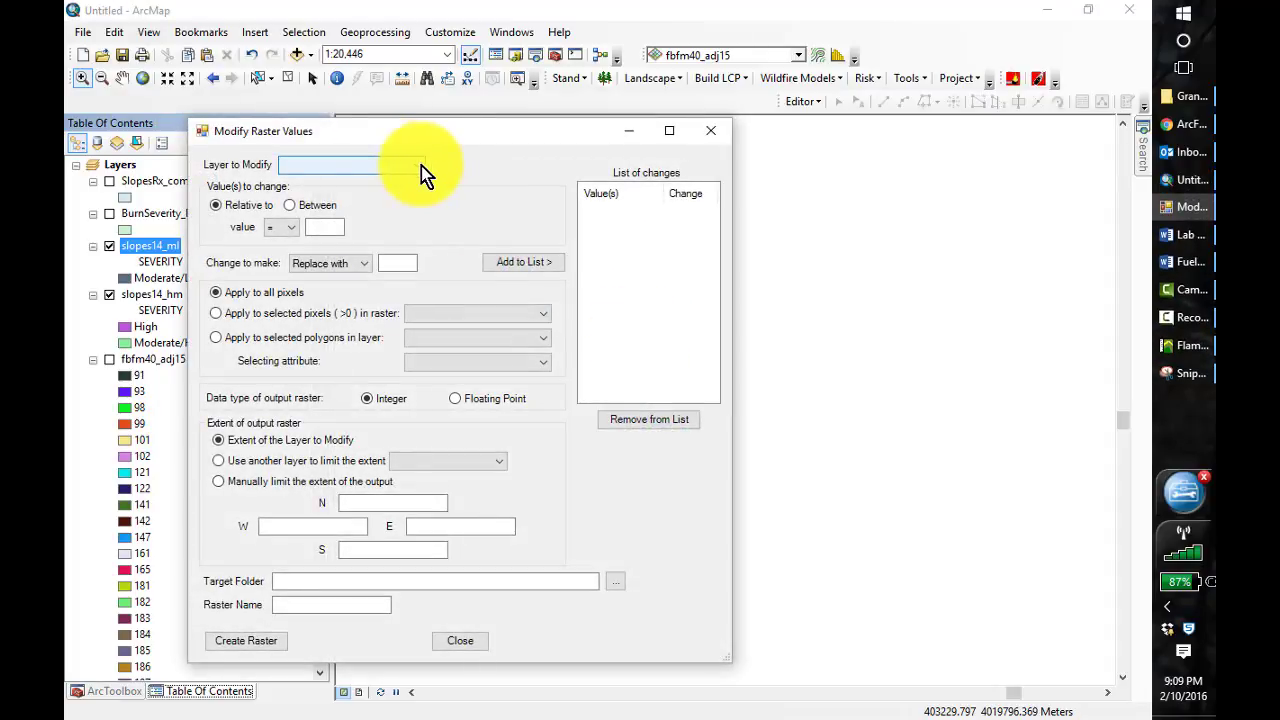
pyautogui.click(421, 166)
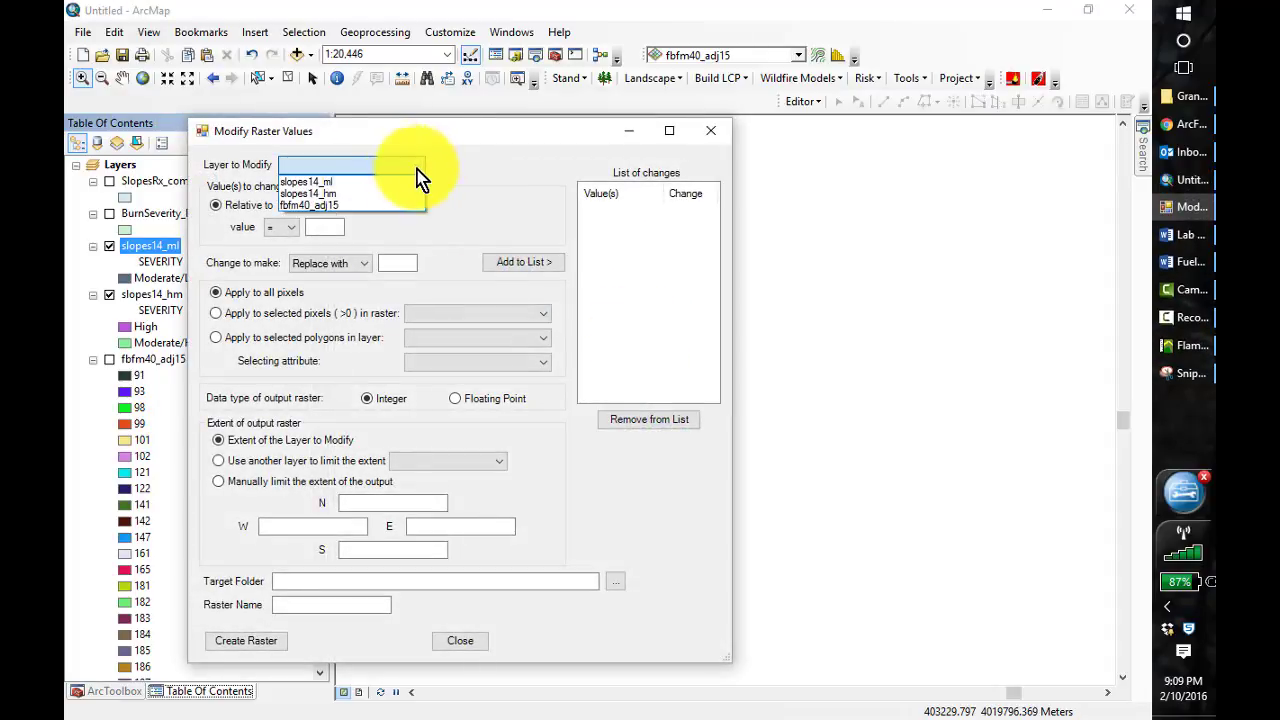
pyautogui.click(350, 205)
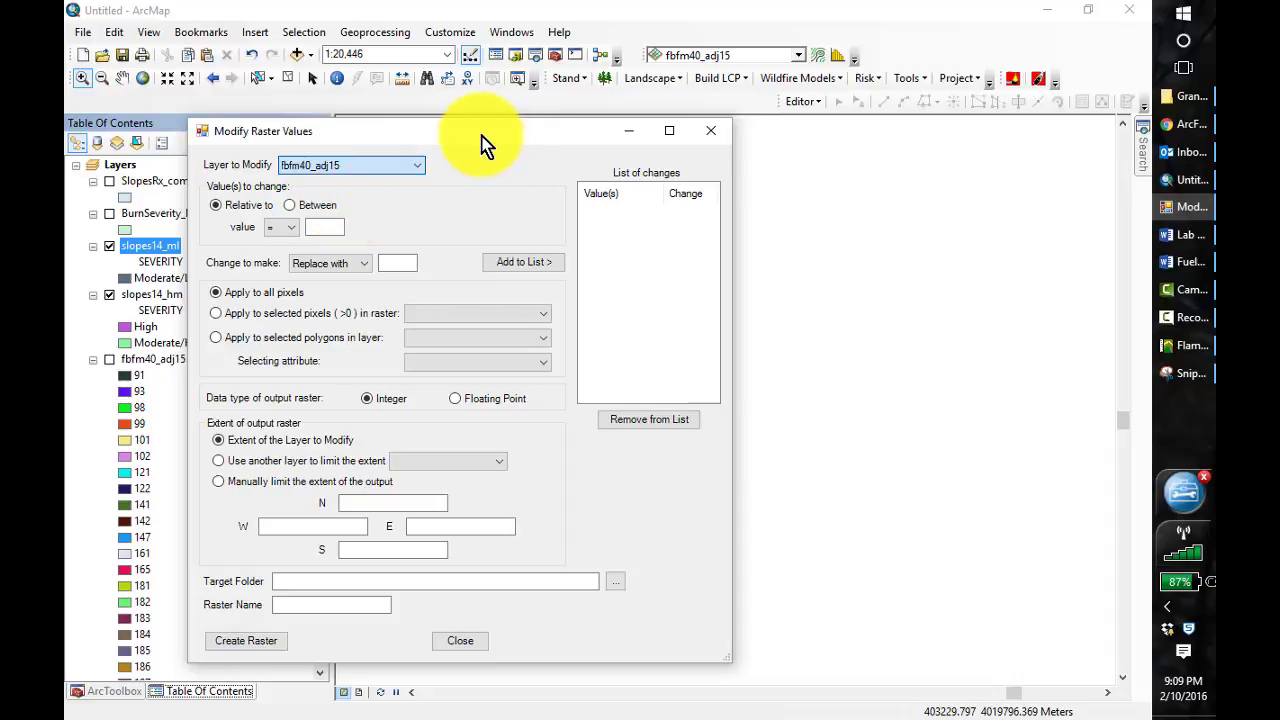
pyautogui.moveTo(482, 141); pyautogui.dragTo(652, 168)
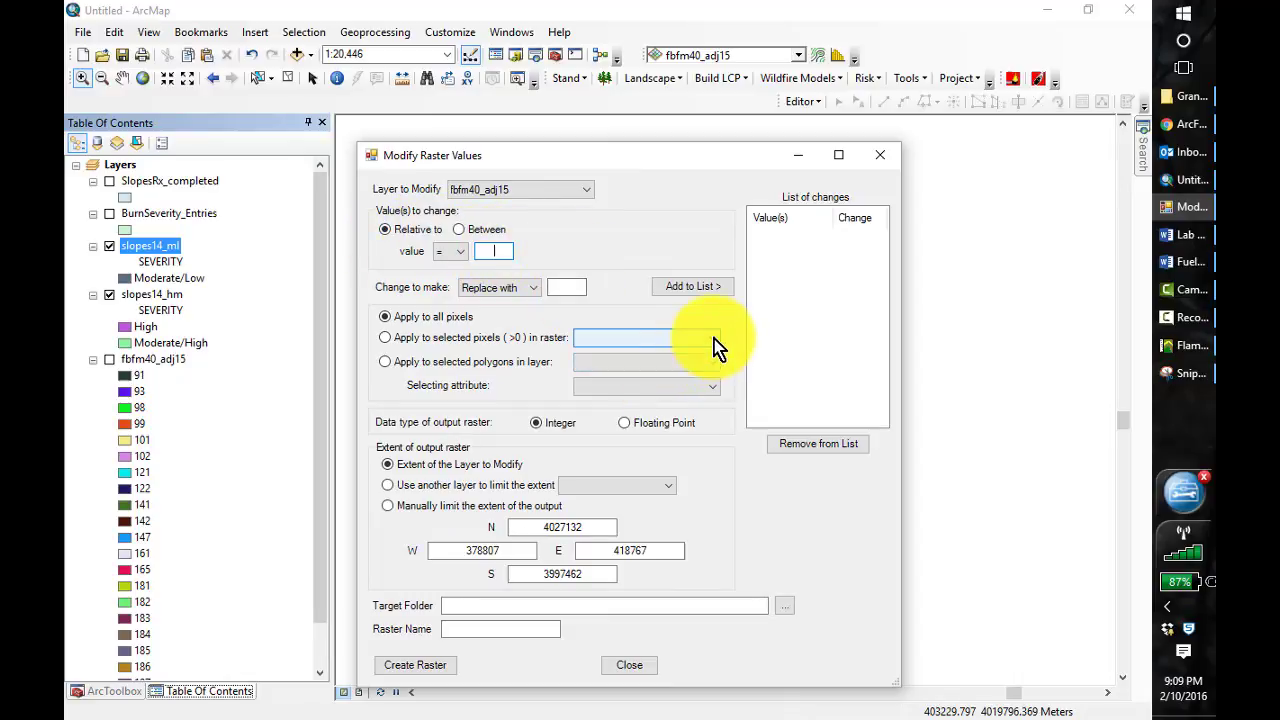
# Add a change that replaces value 183 with 181, applied only to the selected pixels in slopes14_hm
pyautogui.click(711, 340)
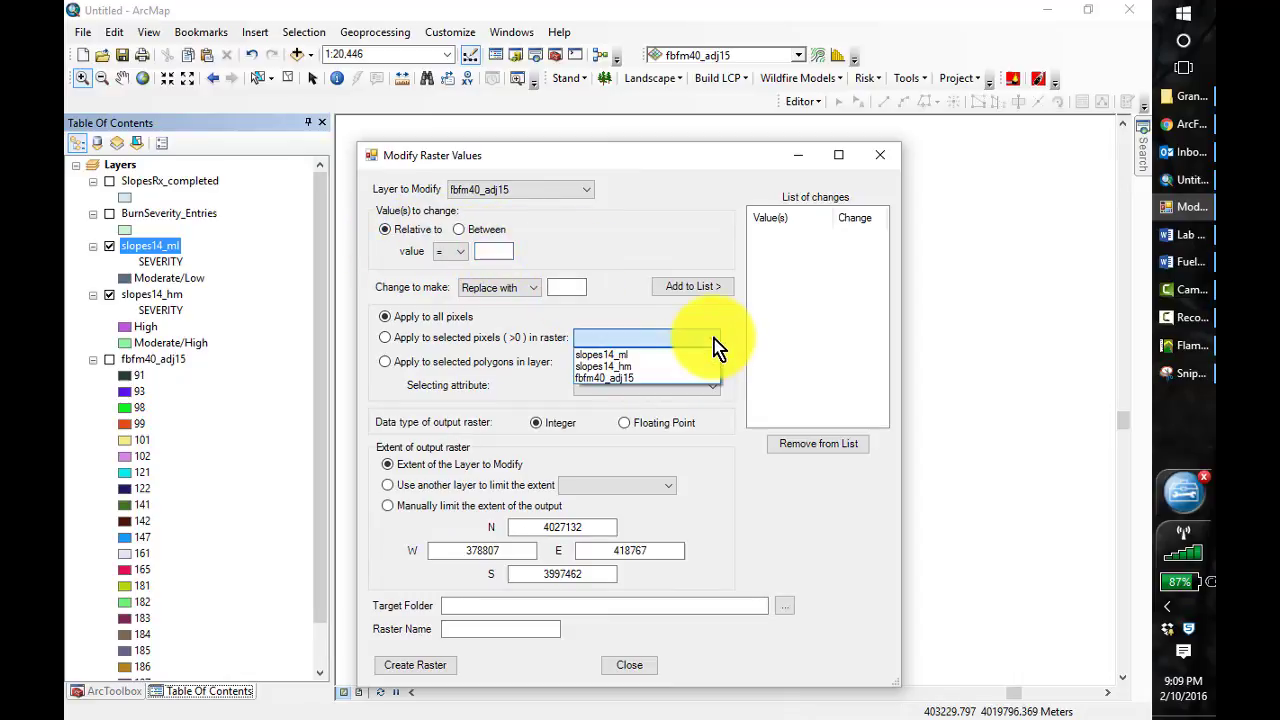
pyautogui.click(640, 367)
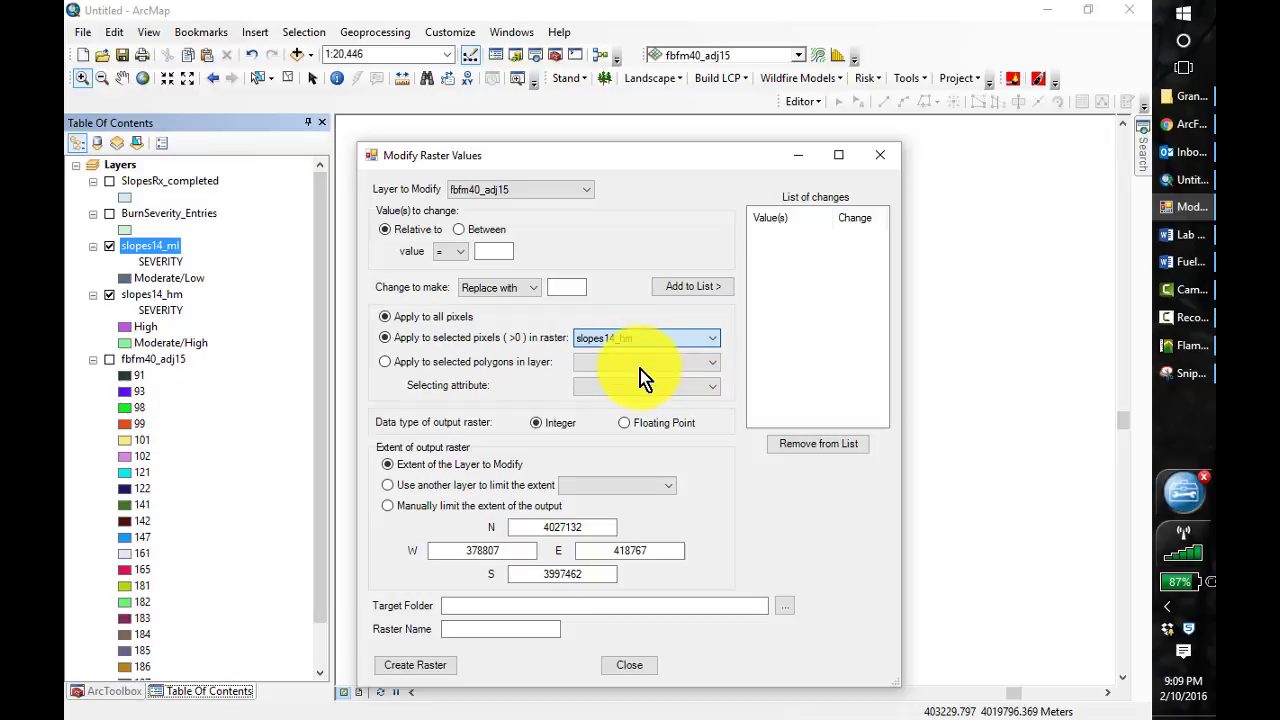
pyautogui.click(489, 251)
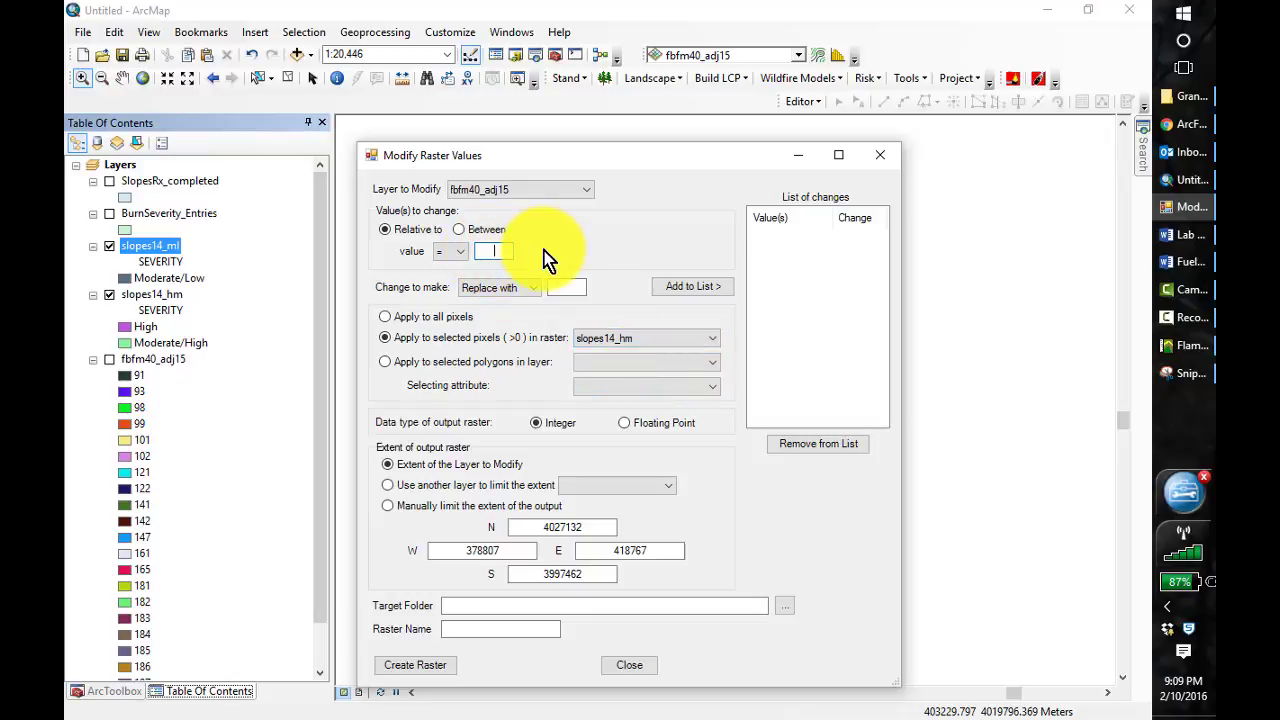
pyautogui.write('183')
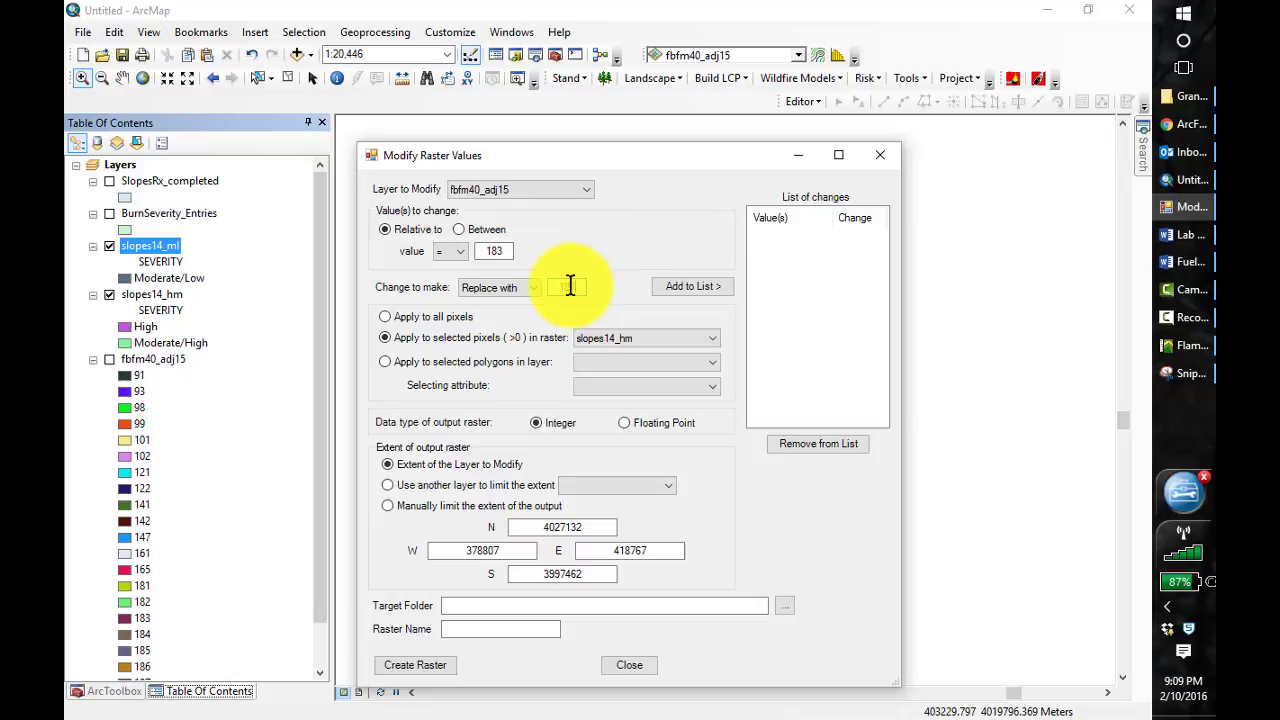
pyautogui.click(570, 287)
pyautogui.write('181')
pyautogui.click(695, 288)
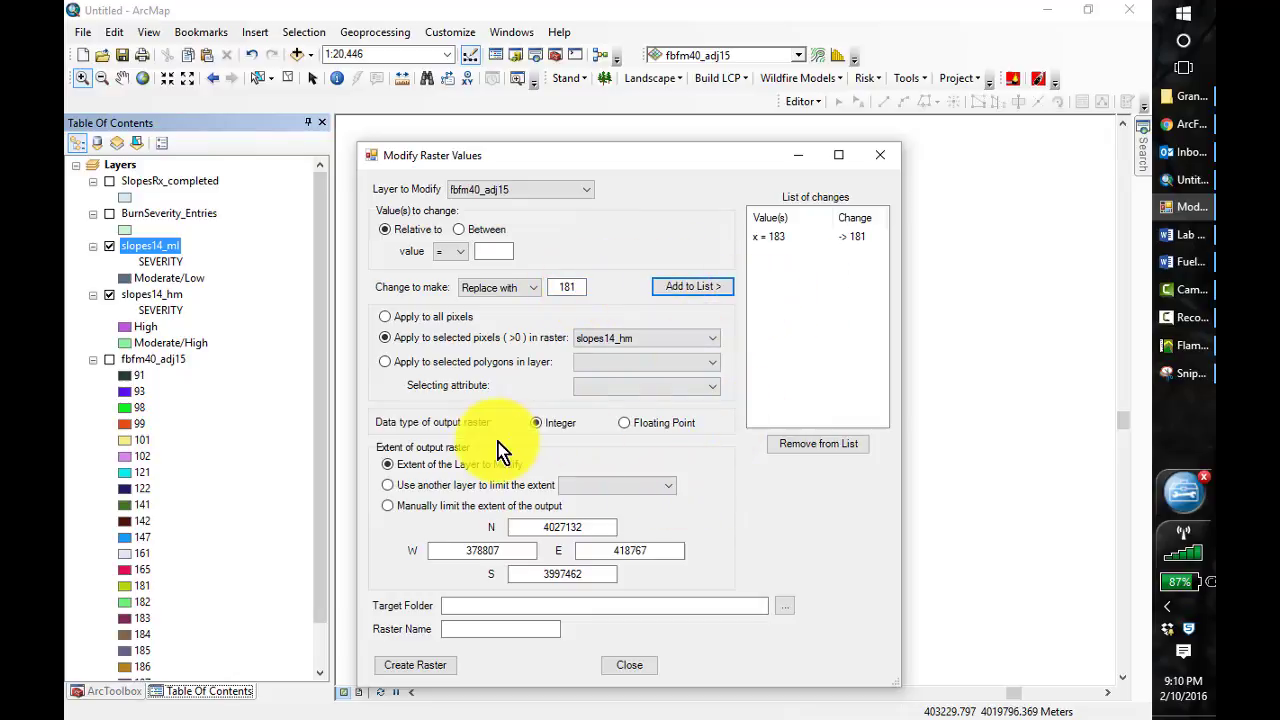
# Browse for the target folder and expand C:\407\Lesson_4
pyautogui.click(782, 605)
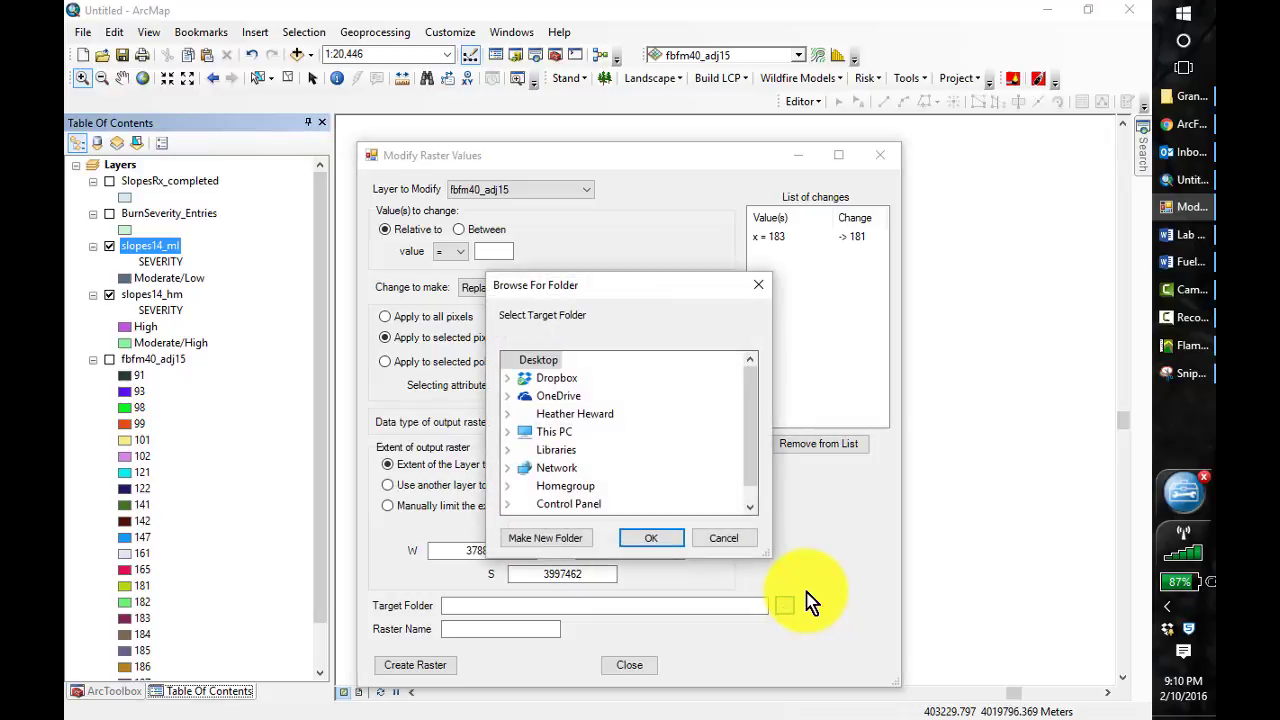
pyautogui.click(537, 436)
pyautogui.doubleClick(605, 487)
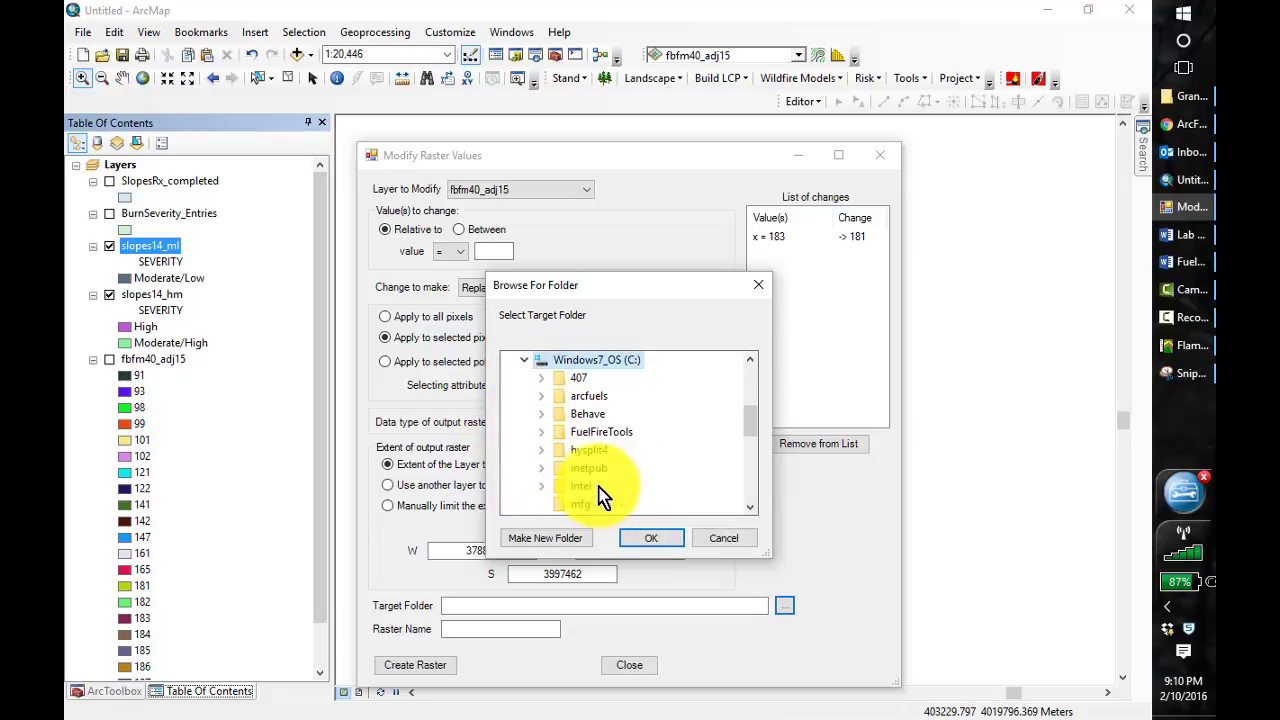
pyautogui.doubleClick(567, 382)
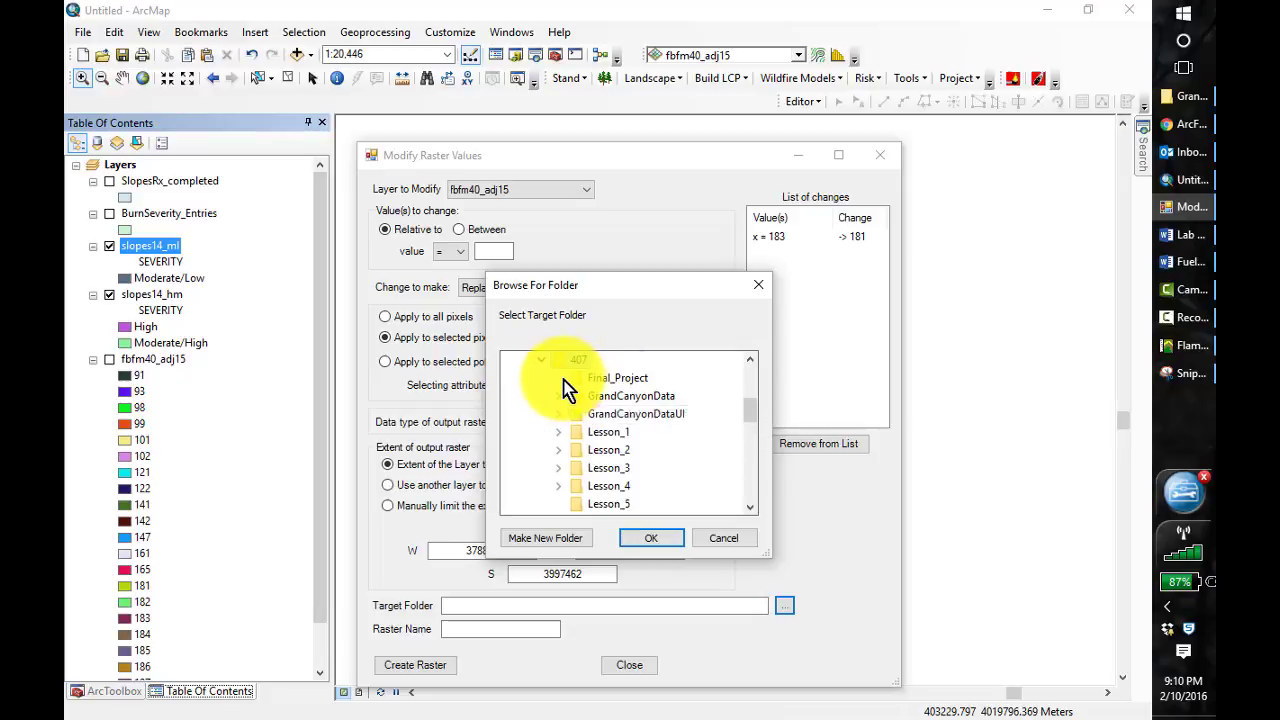
pyautogui.doubleClick(608, 488)
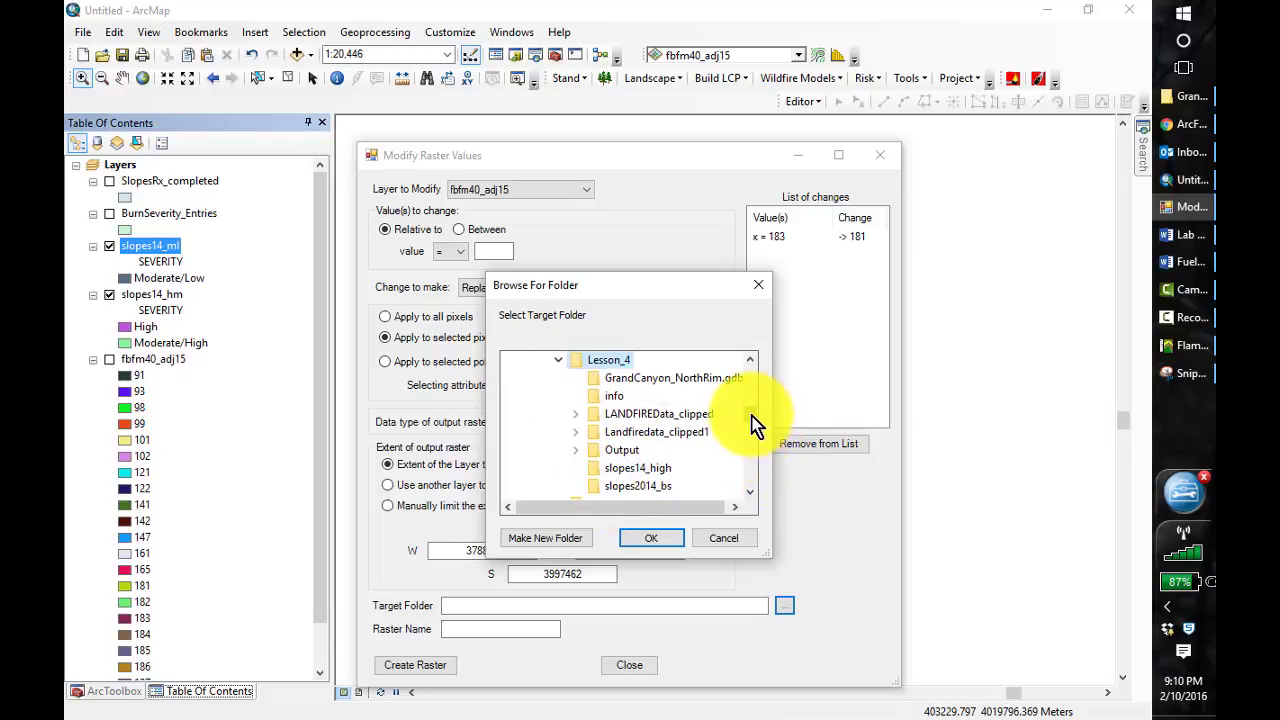
pyautogui.scroll(-2, 752, 425)
pyautogui.scroll(2, 754, 428)
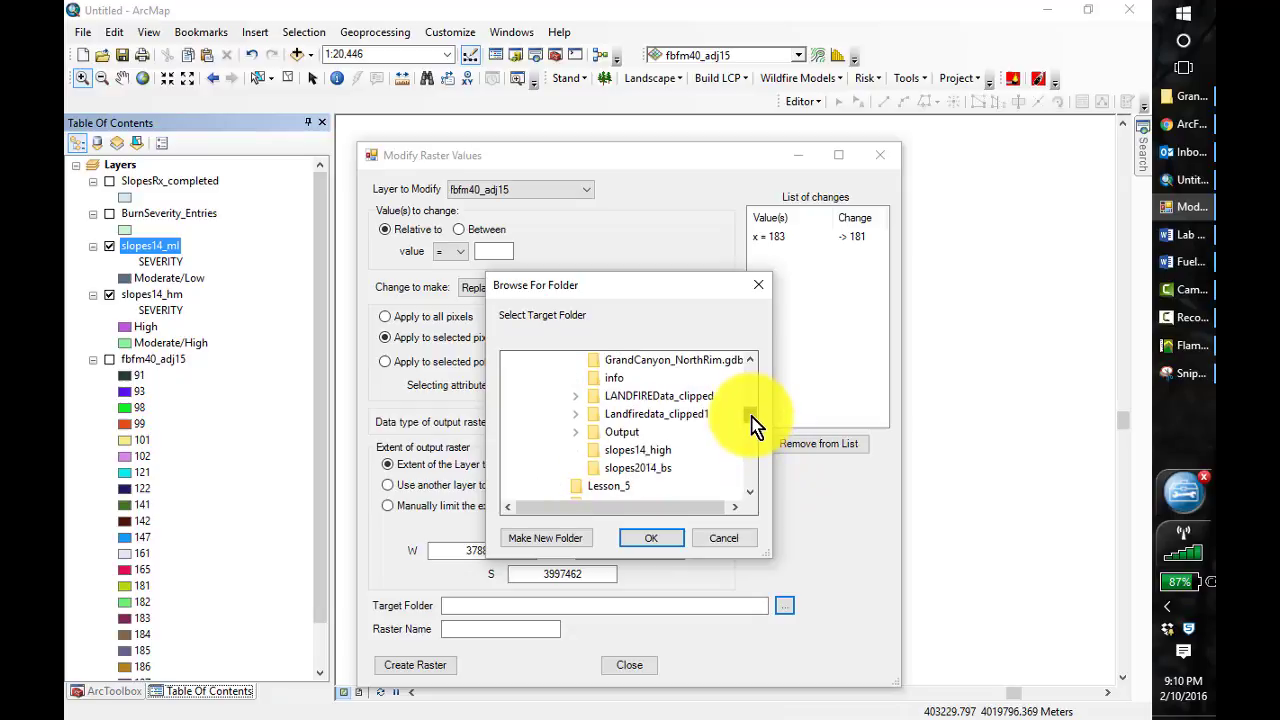
pyautogui.scroll(1, 752, 423)
pyautogui.scroll(-1, 751, 423)
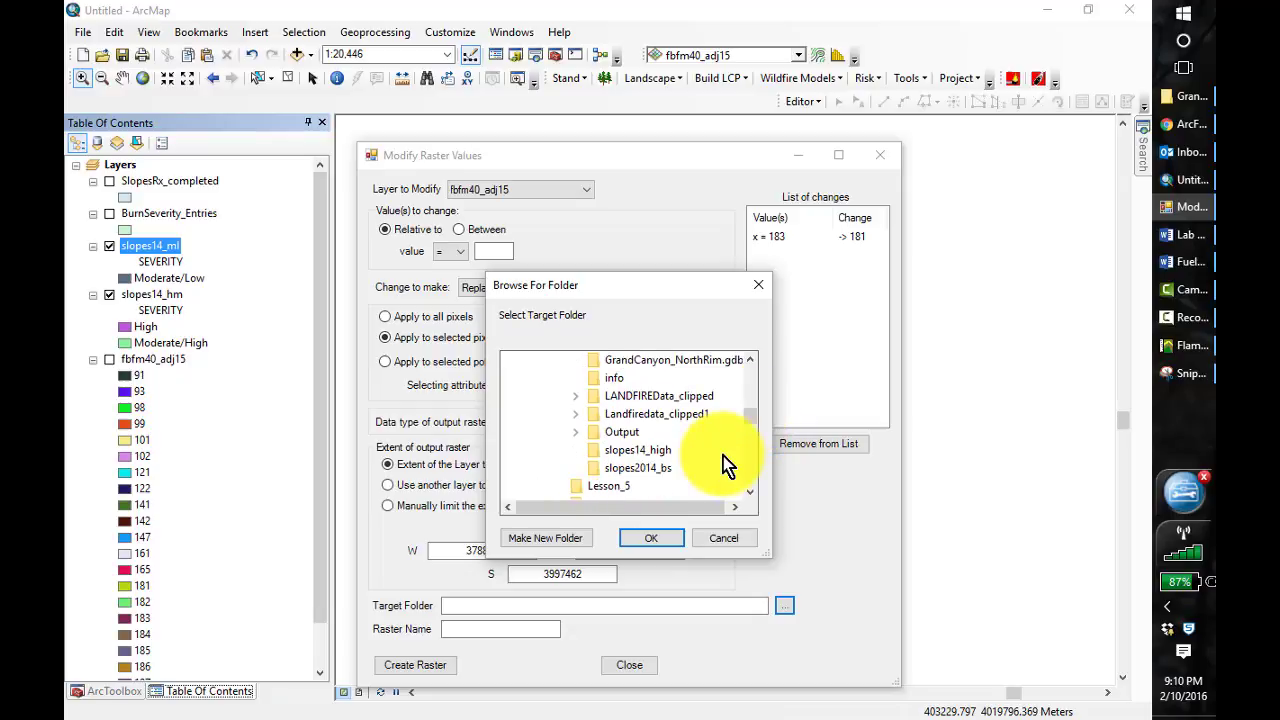
pyautogui.doubleClick(596, 436)
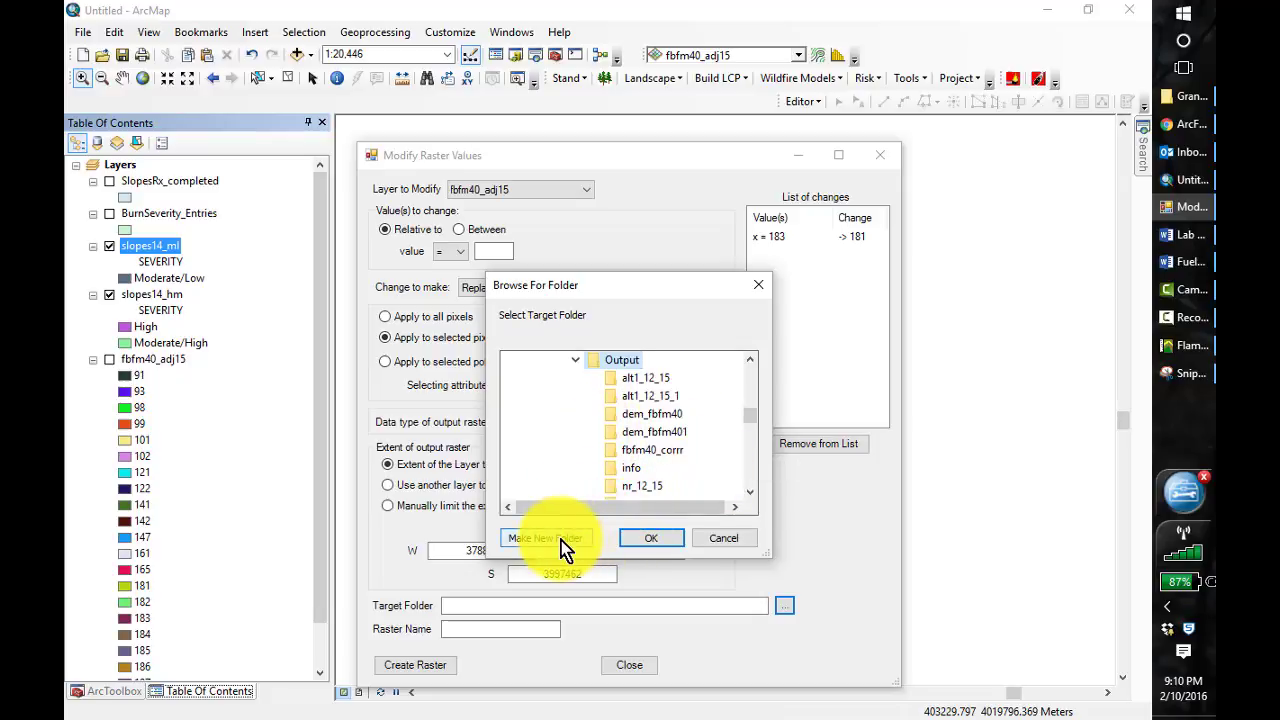
pyautogui.click(576, 360)
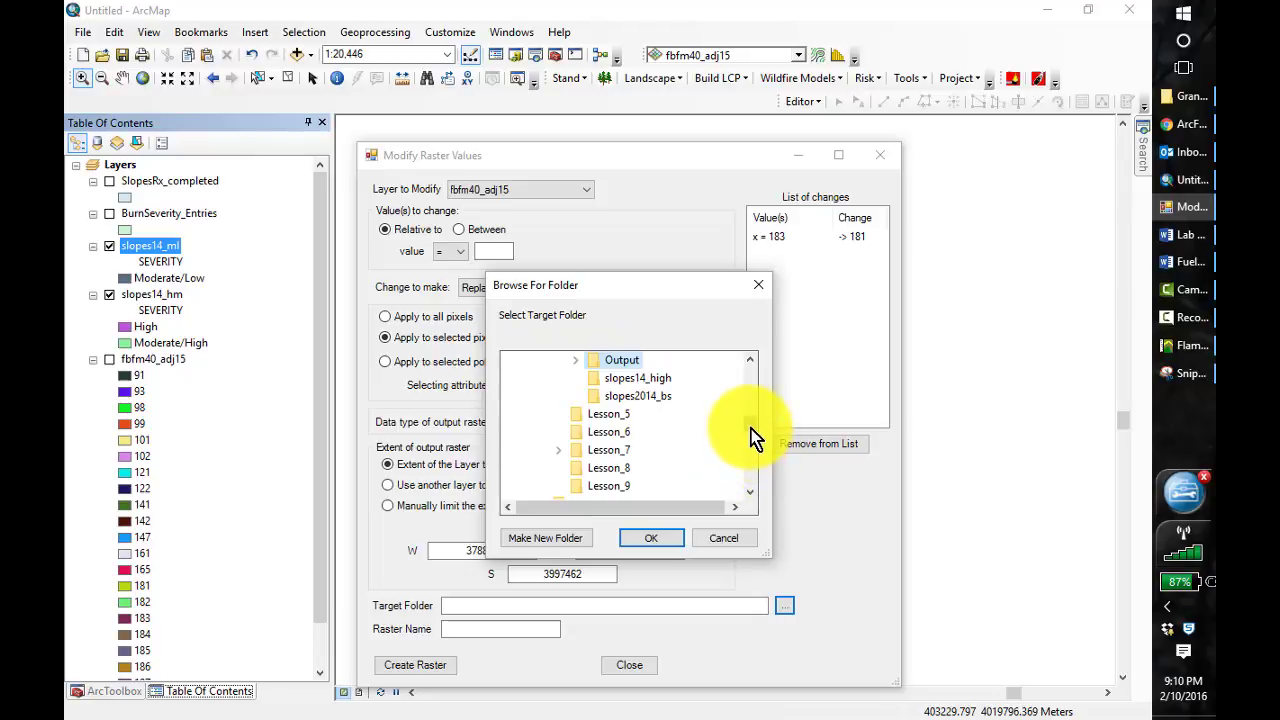
pyautogui.scroll(1, 752, 437)
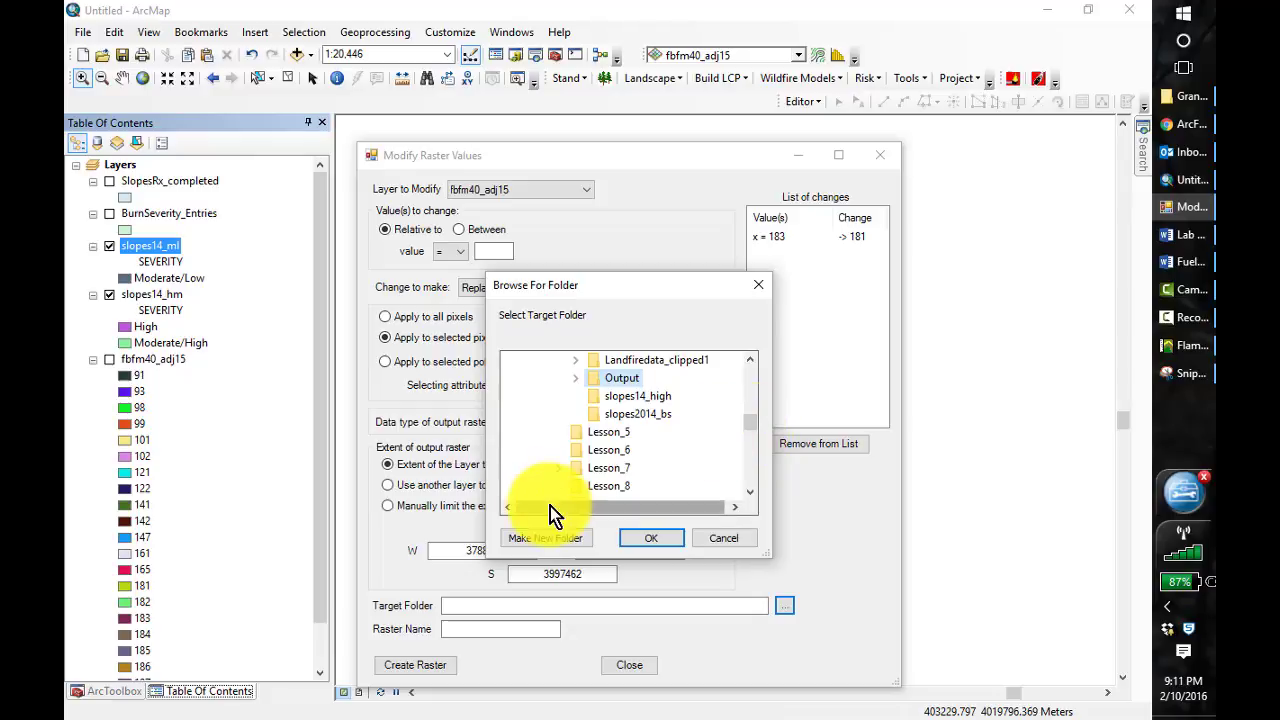
pyautogui.click(568, 538)
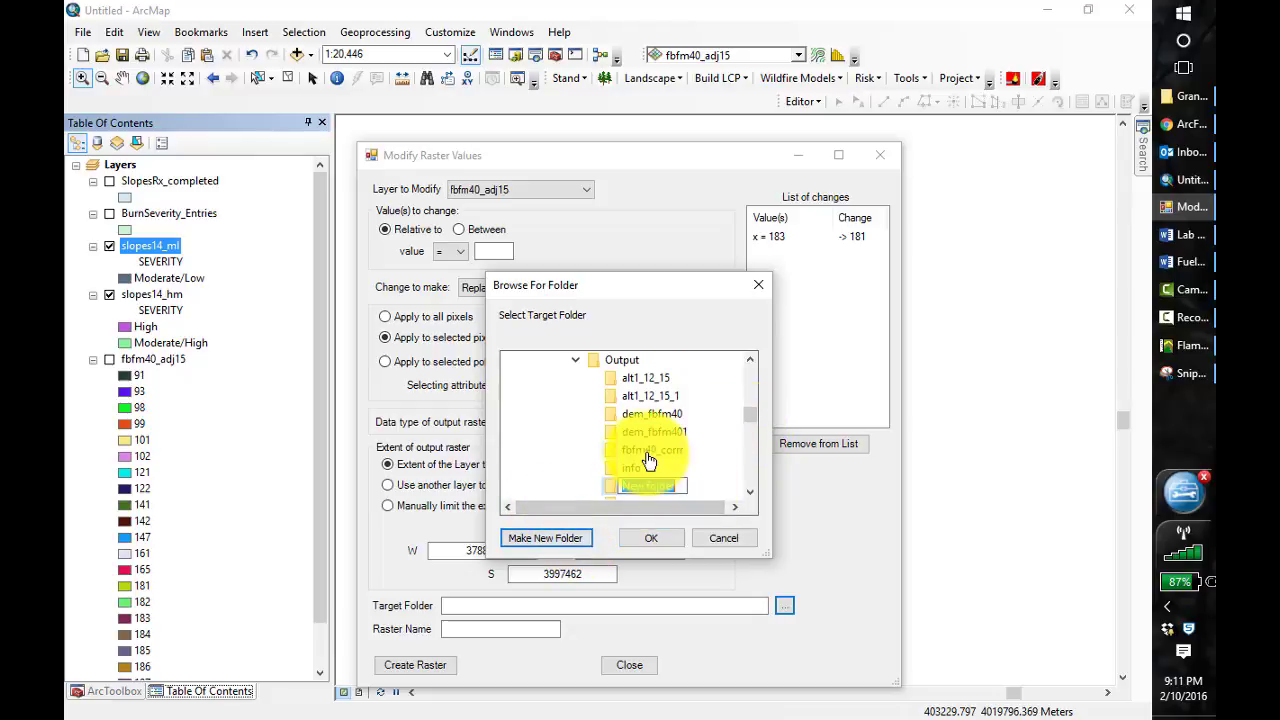
pyautogui.write('Sk')
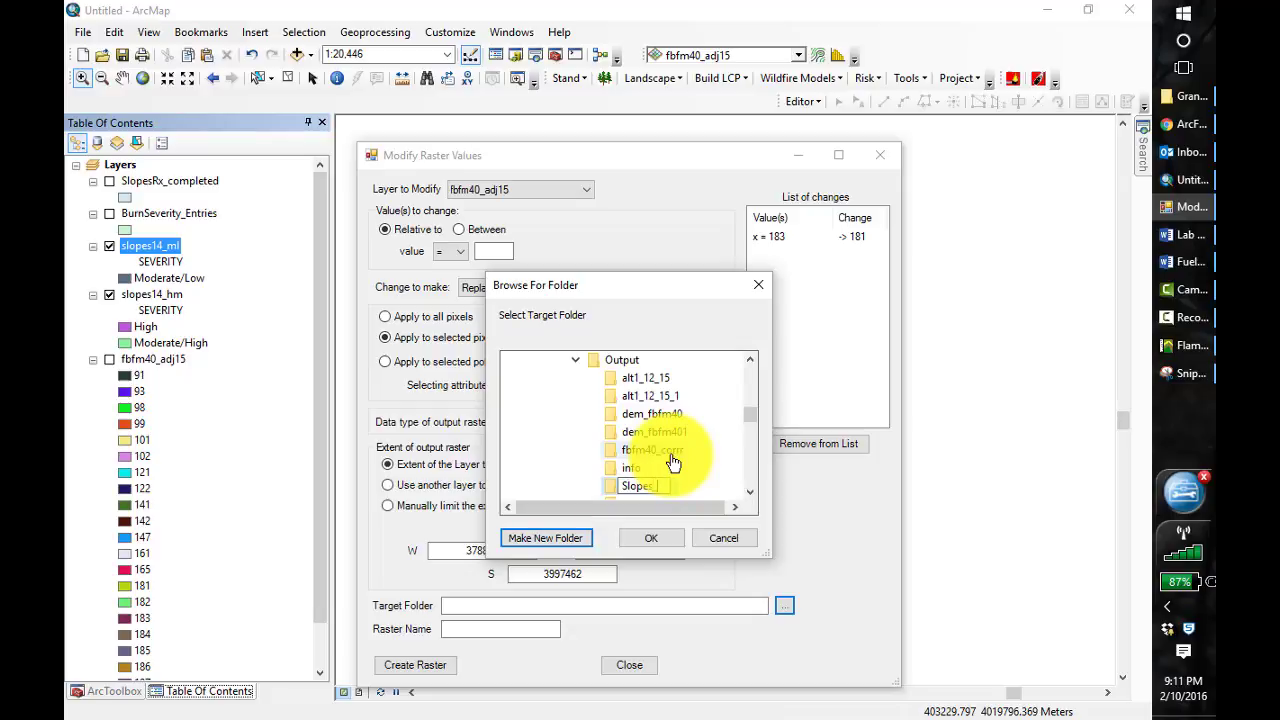
pyautogui.write('opes_adjutmen')
pyautogui.press('BackSpace')
pyautogui.press('BackSpace')
pyautogui.press('BackSpace')
pyautogui.press('BackSpace')
pyautogui.write('opes')
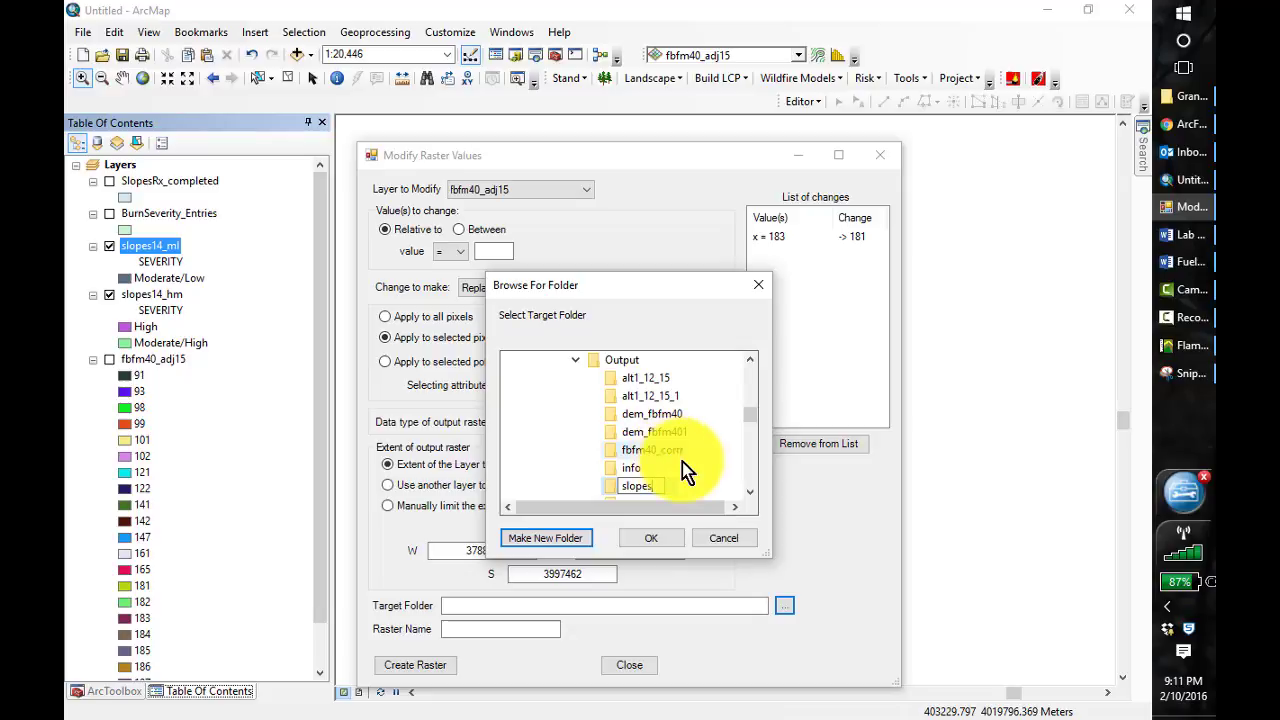
pyautogui.press('Escape')
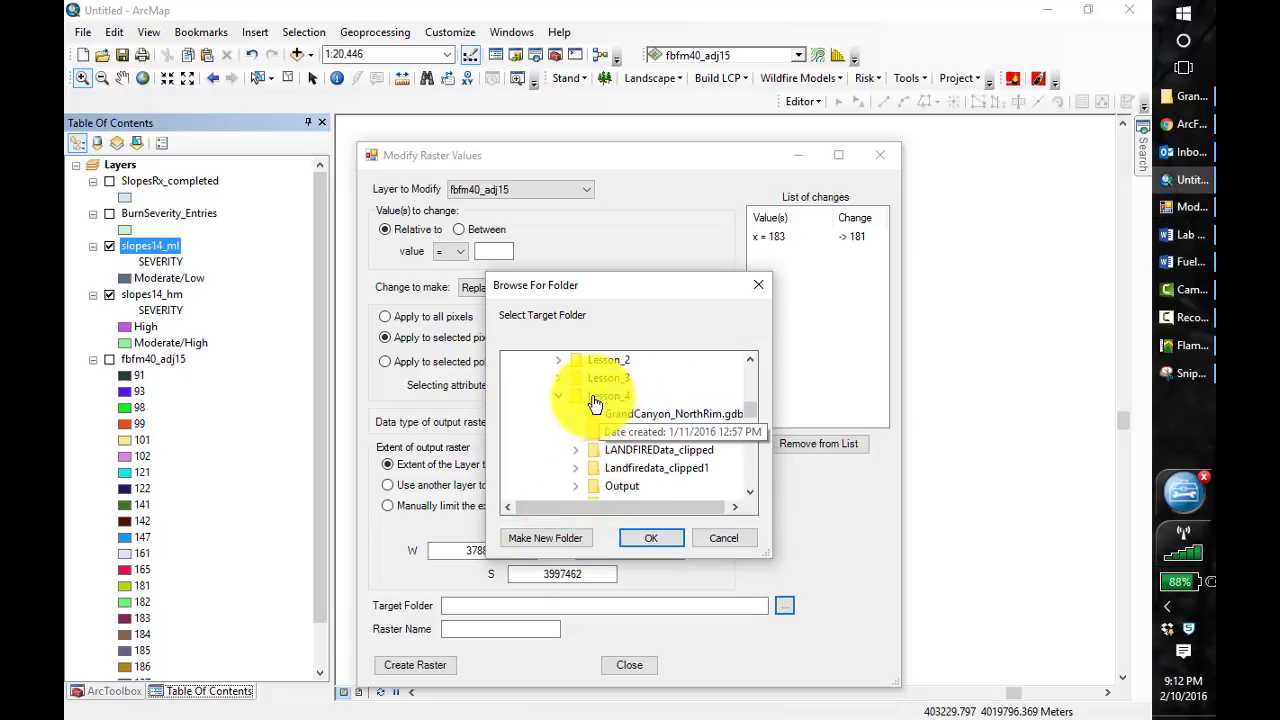
# Create a new folder named Slopes in Lesson_4 and use it as the target folder
pyautogui.click(551, 537)
pyautogui.write('Slopes')
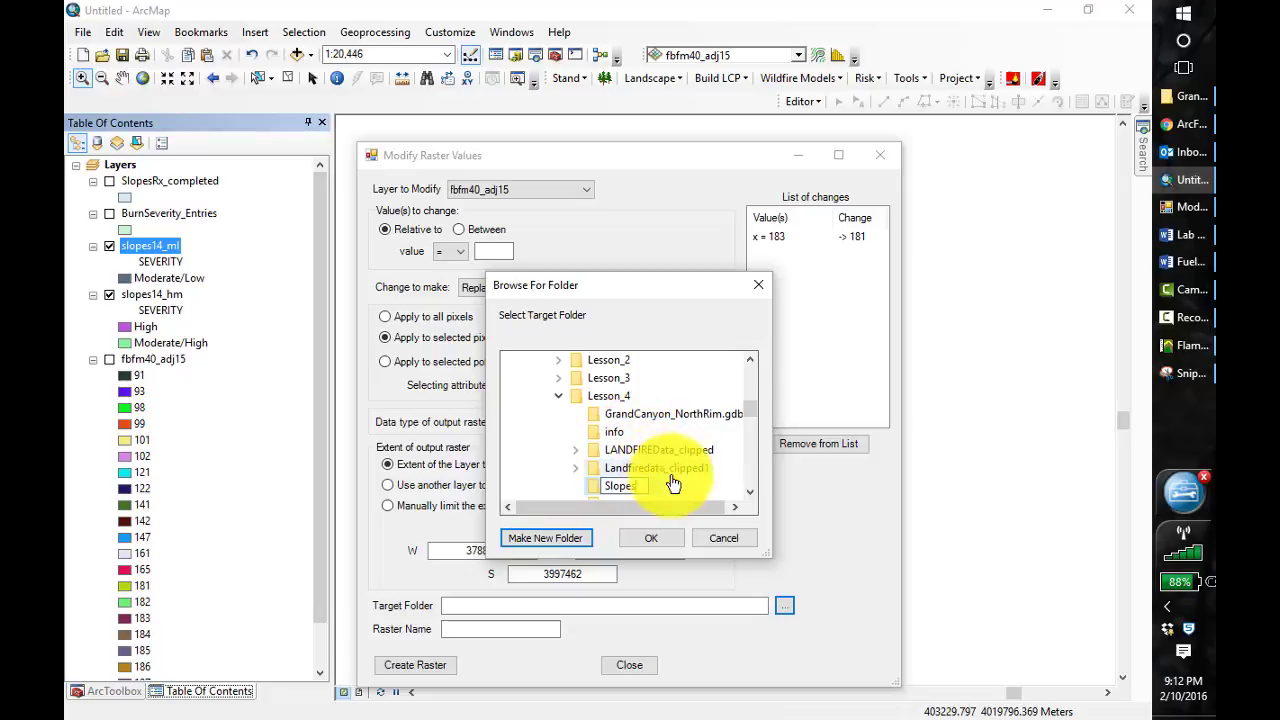
pyautogui.press('Return')
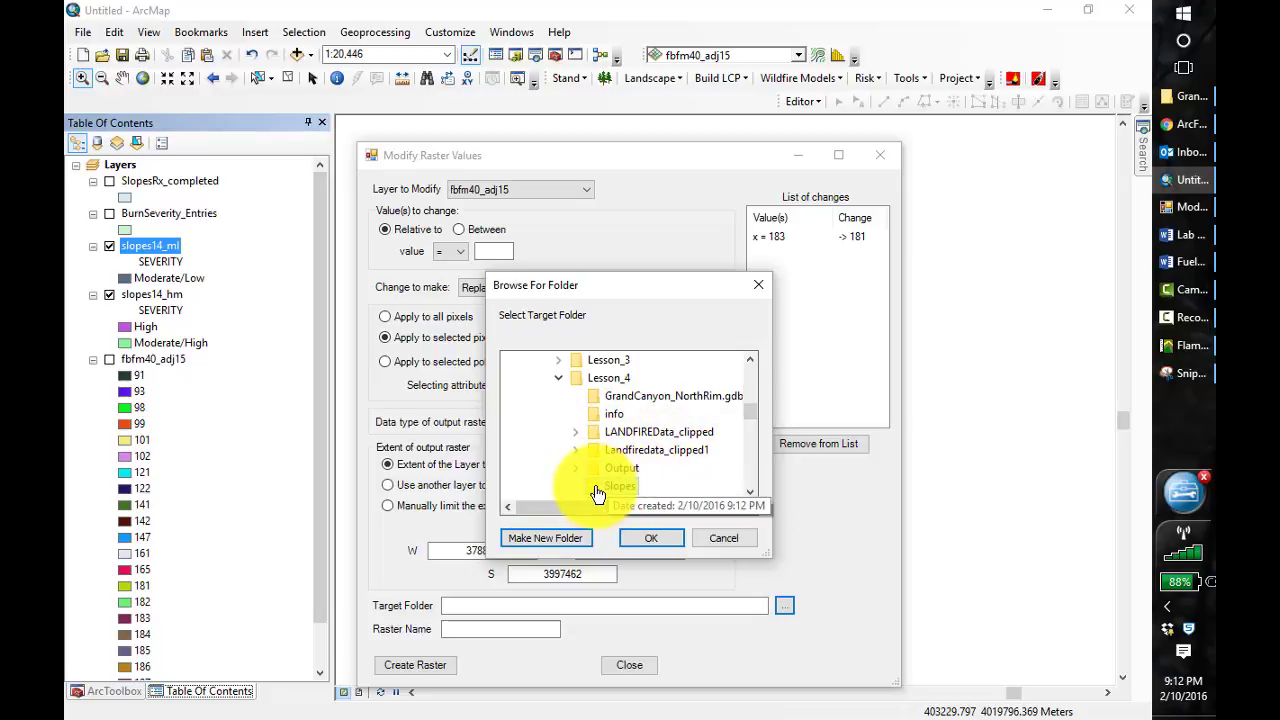
pyautogui.click(662, 542)
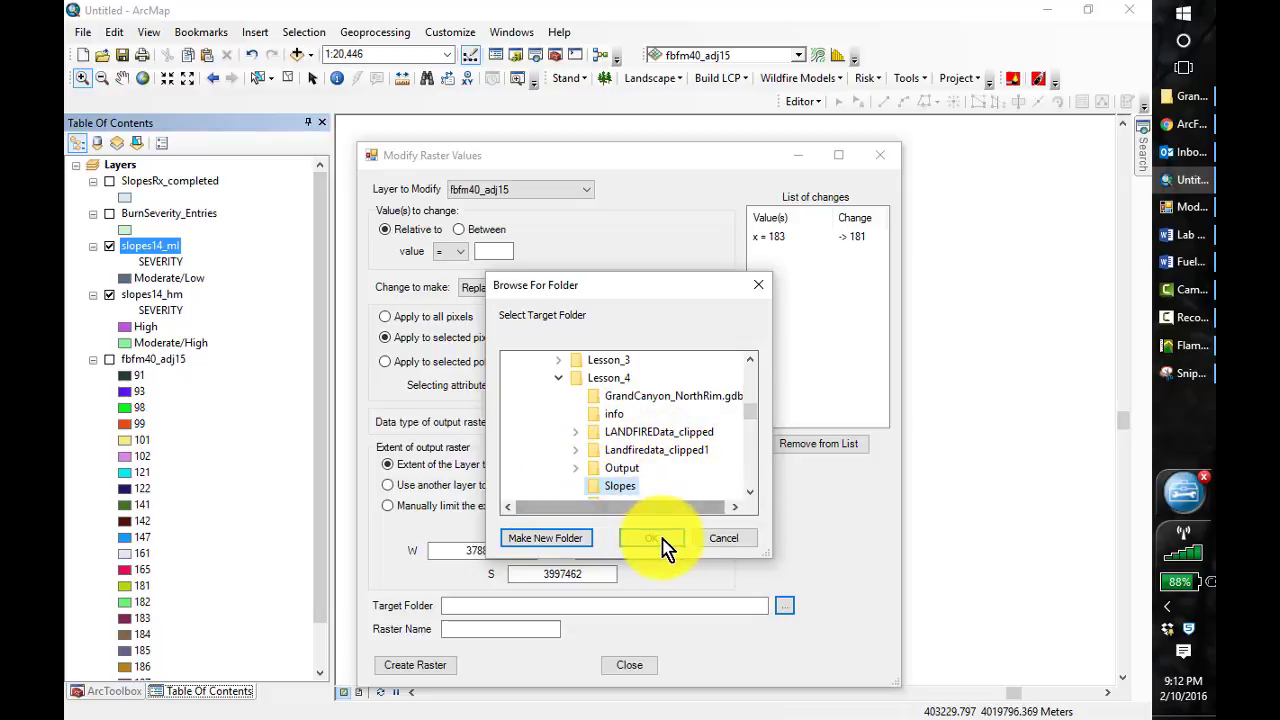
# Name the output raster FBFM40_hm, create it and close Modify Raster Values
pyautogui.click(487, 629)
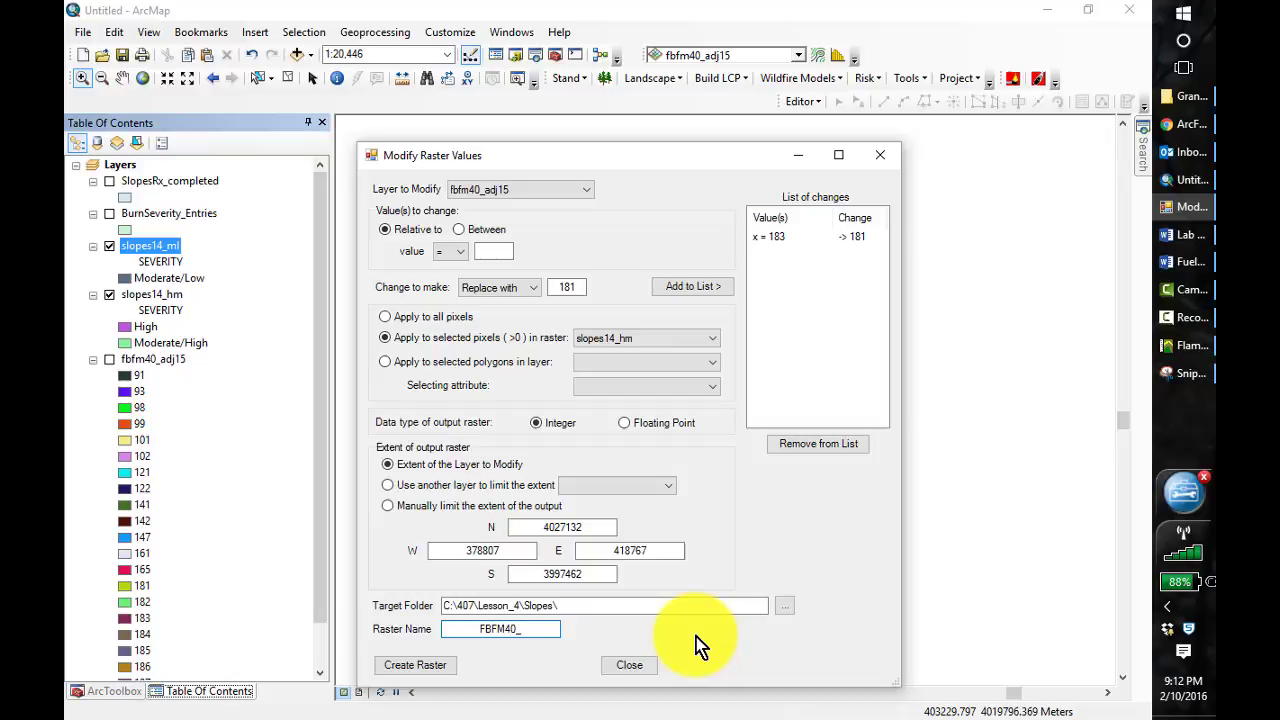
pyautogui.write('hm')
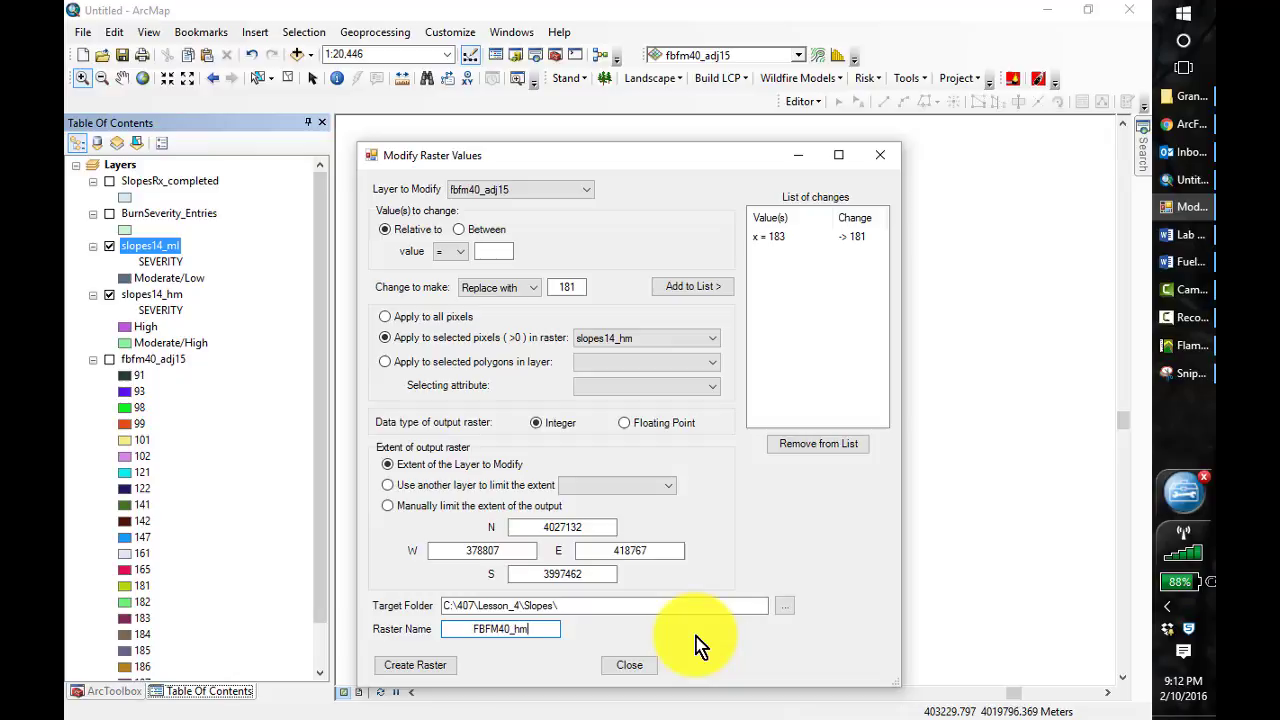
pyautogui.click(445, 665)
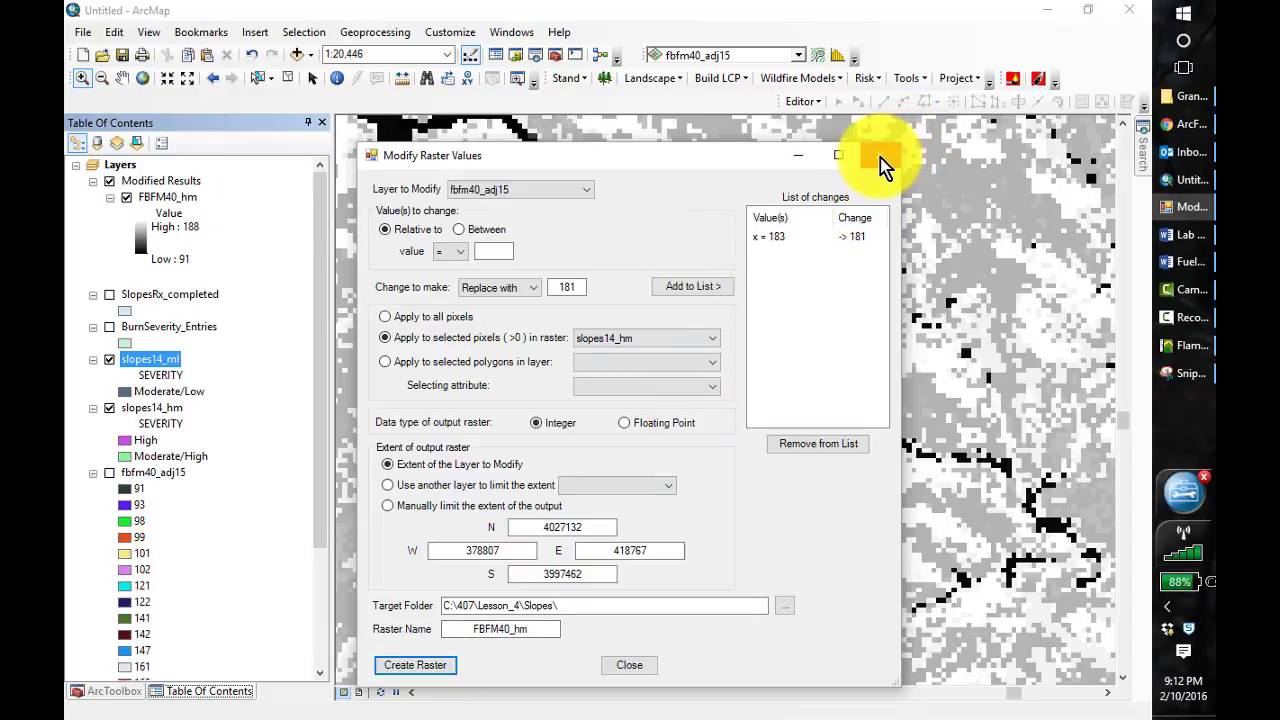
pyautogui.click(880, 158)
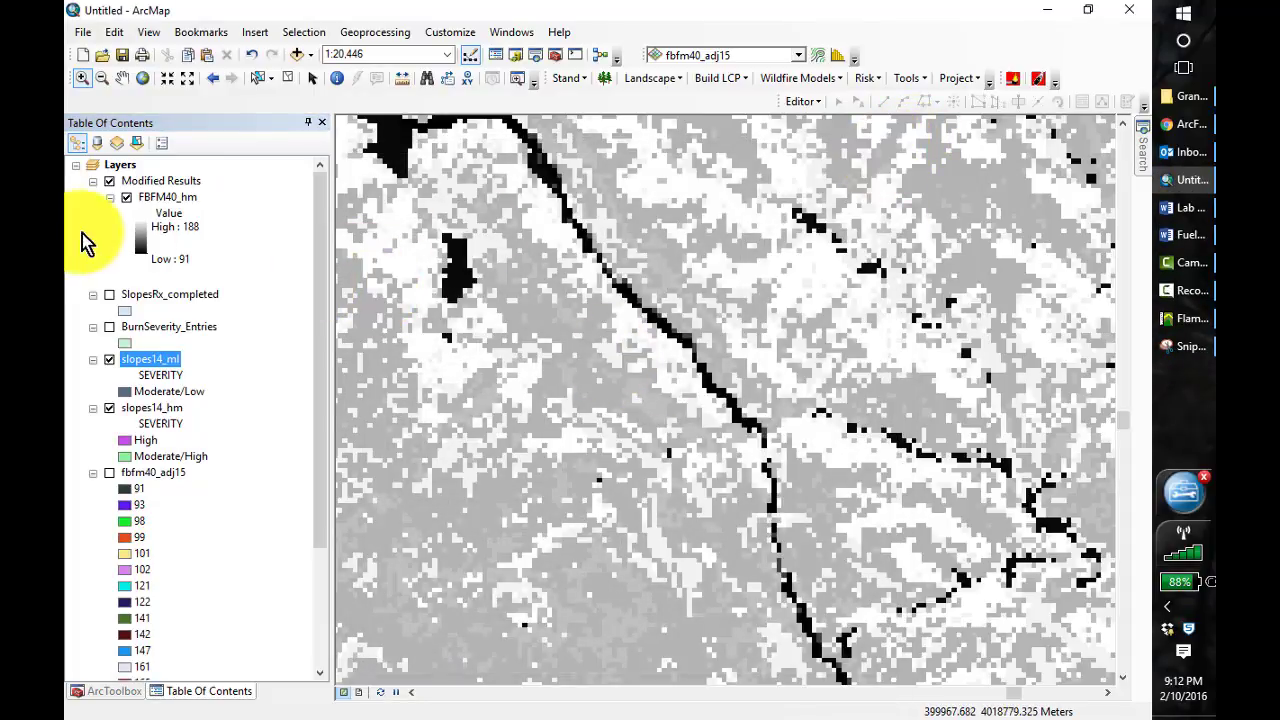
# Reopen Modify Raster Values with FBFM40_hm as the layer to modify
pyautogui.click(918, 80)
pyautogui.click(946, 100)
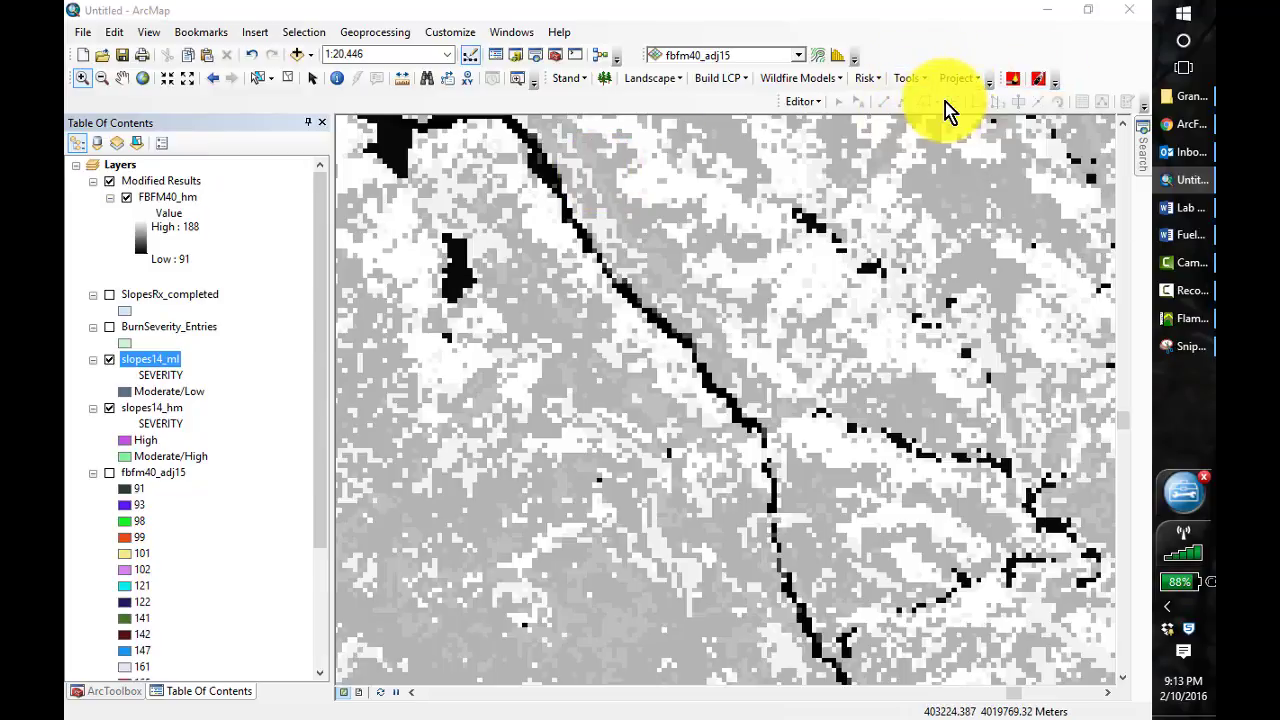
pyautogui.click(297, 72)
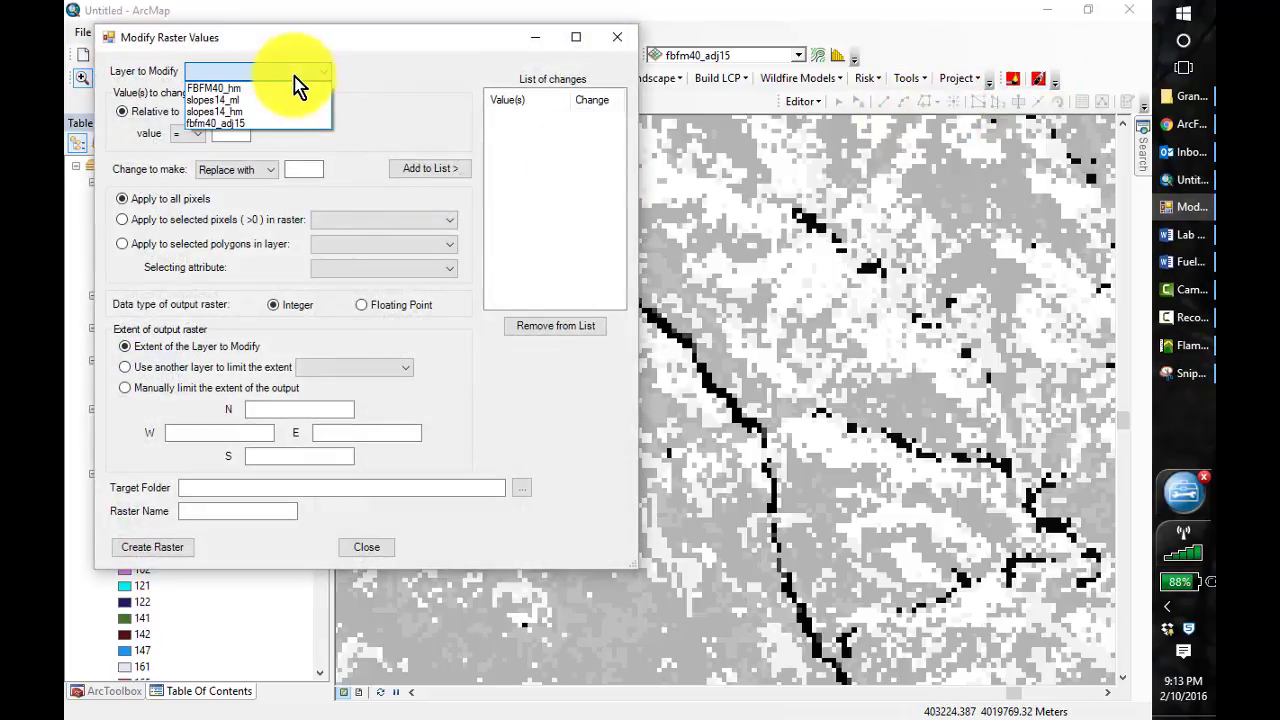
pyautogui.click(240, 89)
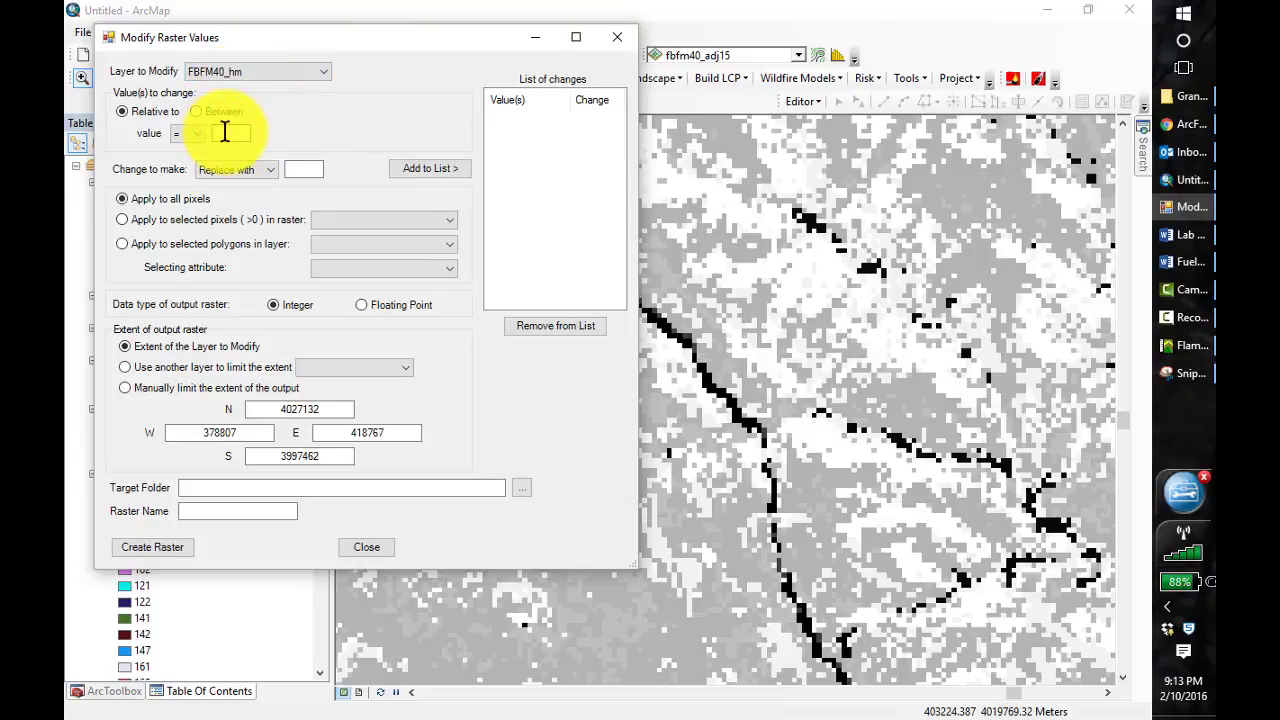
# Add a change that replaces value 165 with 183, applied only to the selected pixels in slopes14_ml
pyautogui.click(230, 133)
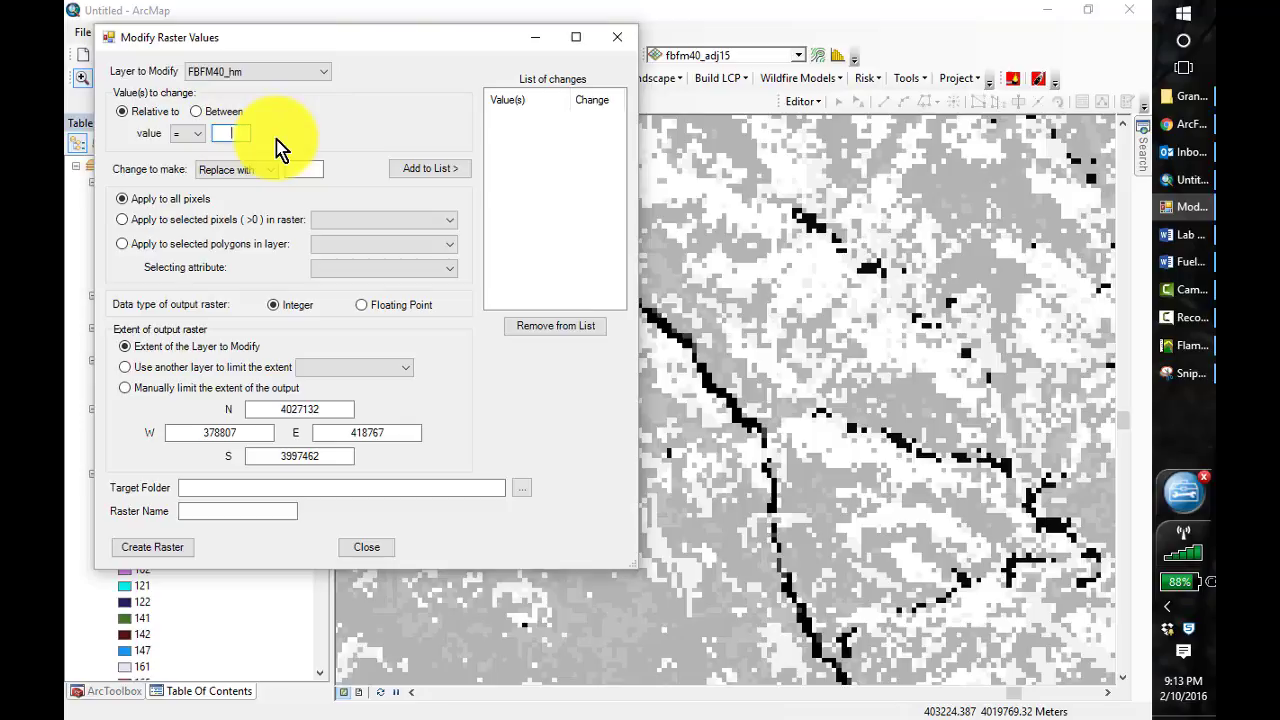
pyautogui.write('165')
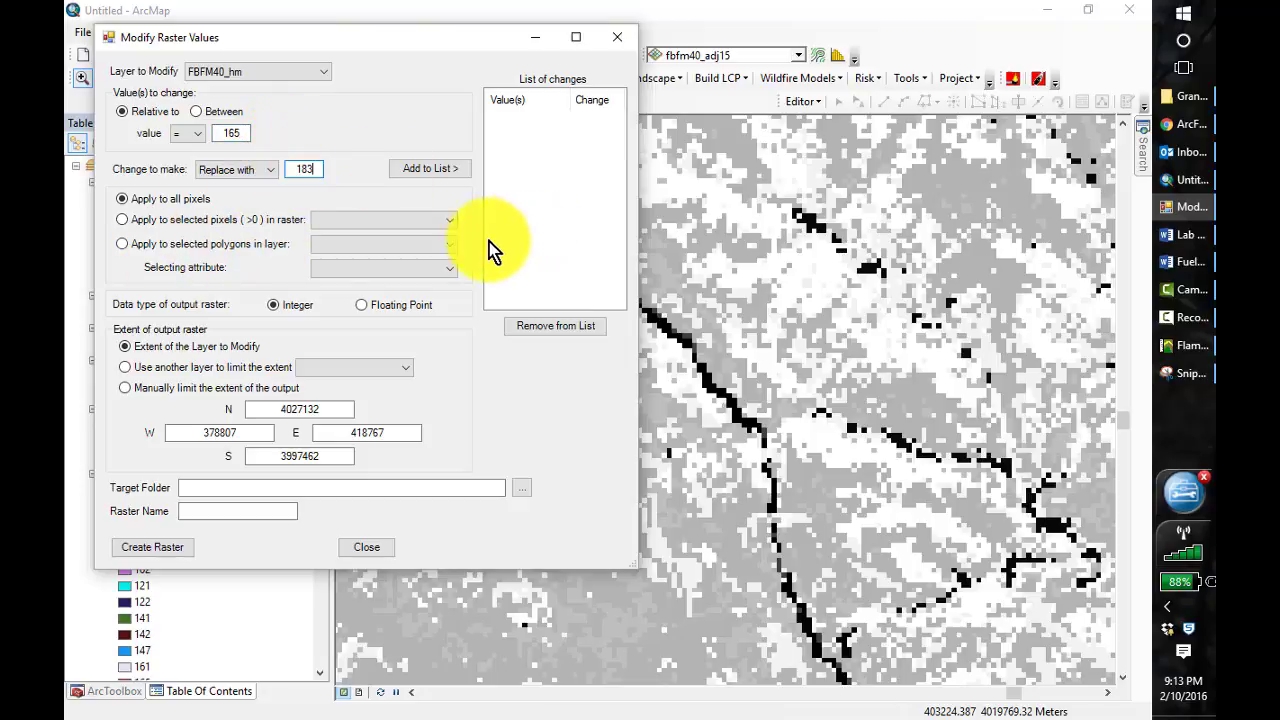
pyautogui.click(445, 220)
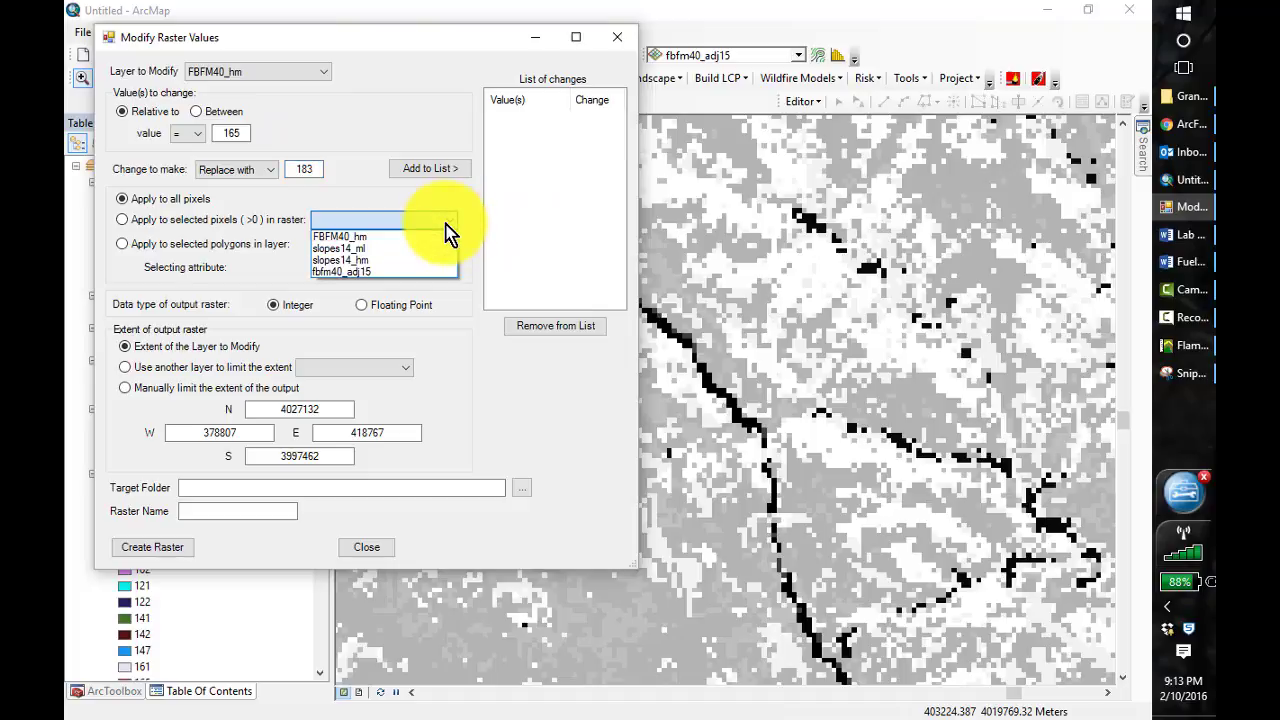
pyautogui.click(411, 250)
pyautogui.click(121, 220)
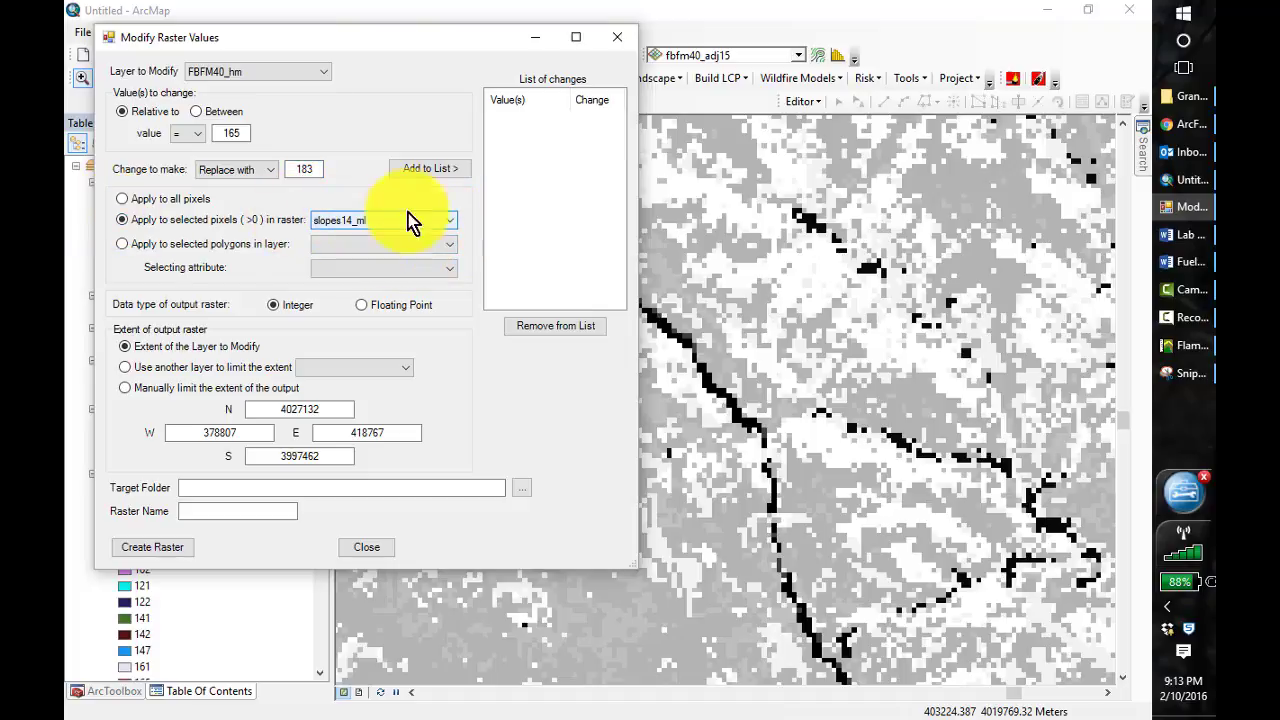
pyautogui.click(425, 168)
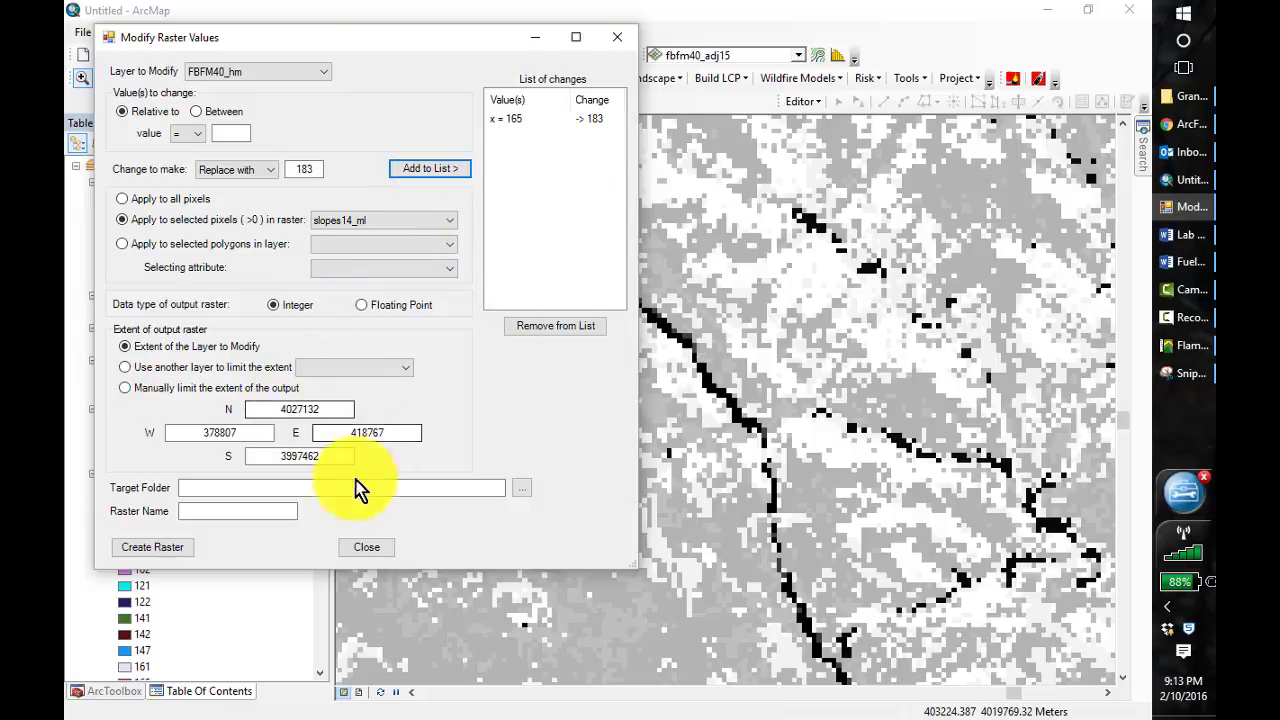
# Set the output raster's target folder to C:\407\Lesson_4\Slopes
pyautogui.click(521, 487)
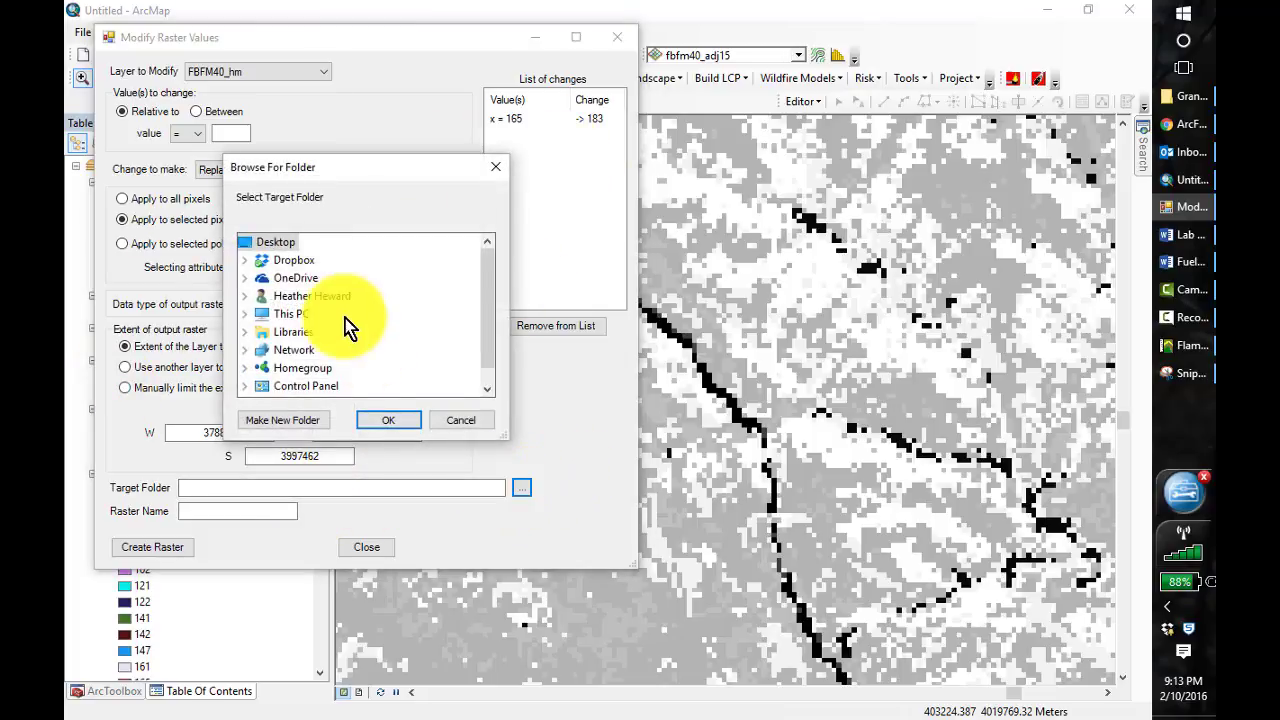
pyautogui.click(244, 314)
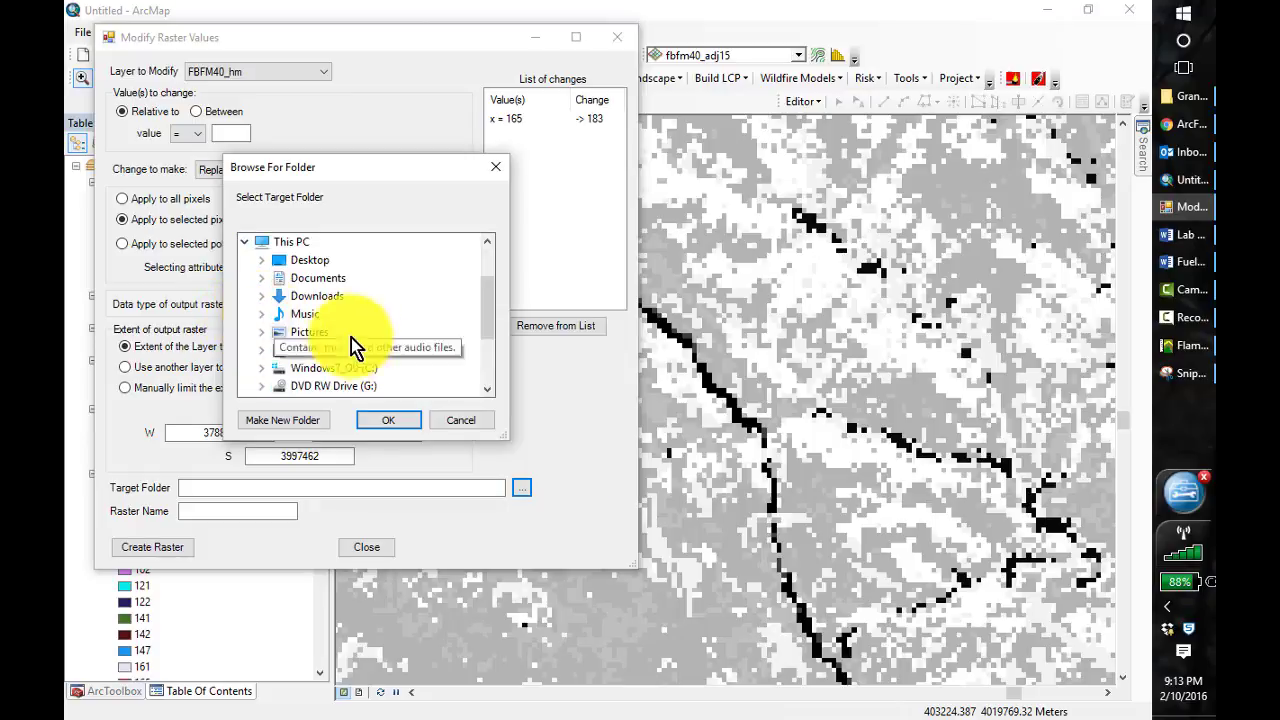
pyautogui.click(261, 368)
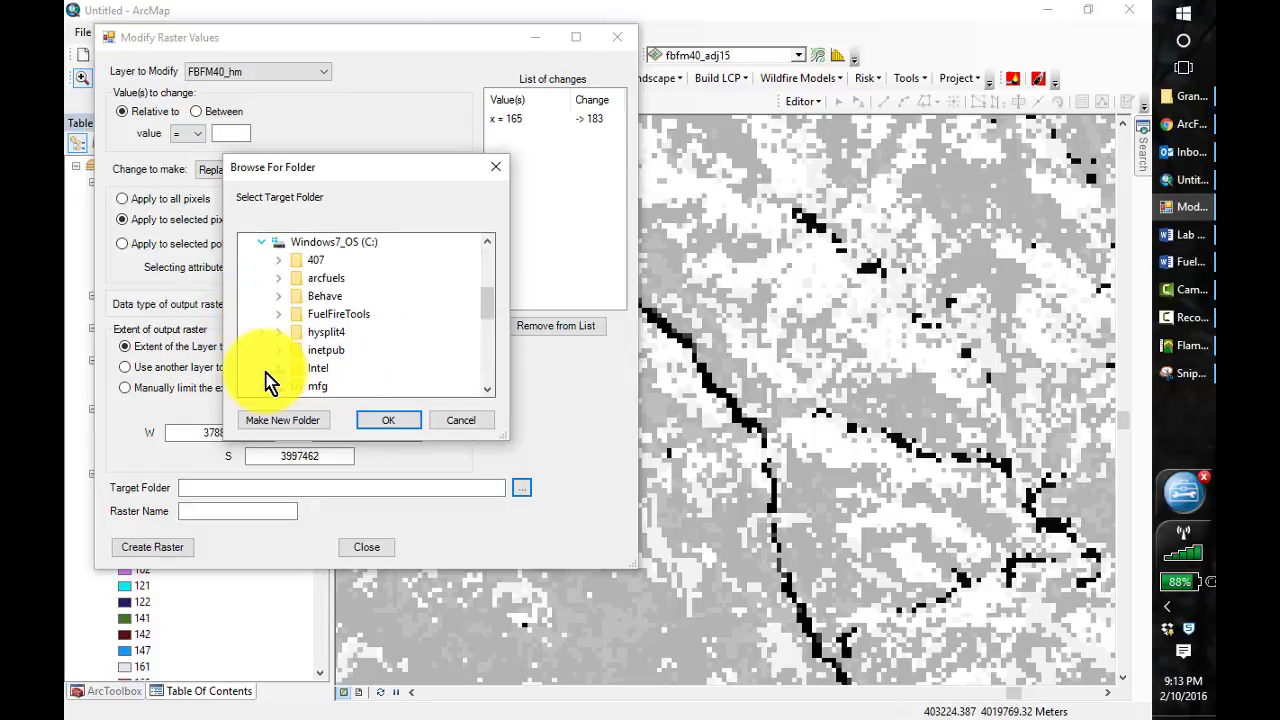
pyautogui.click(279, 261)
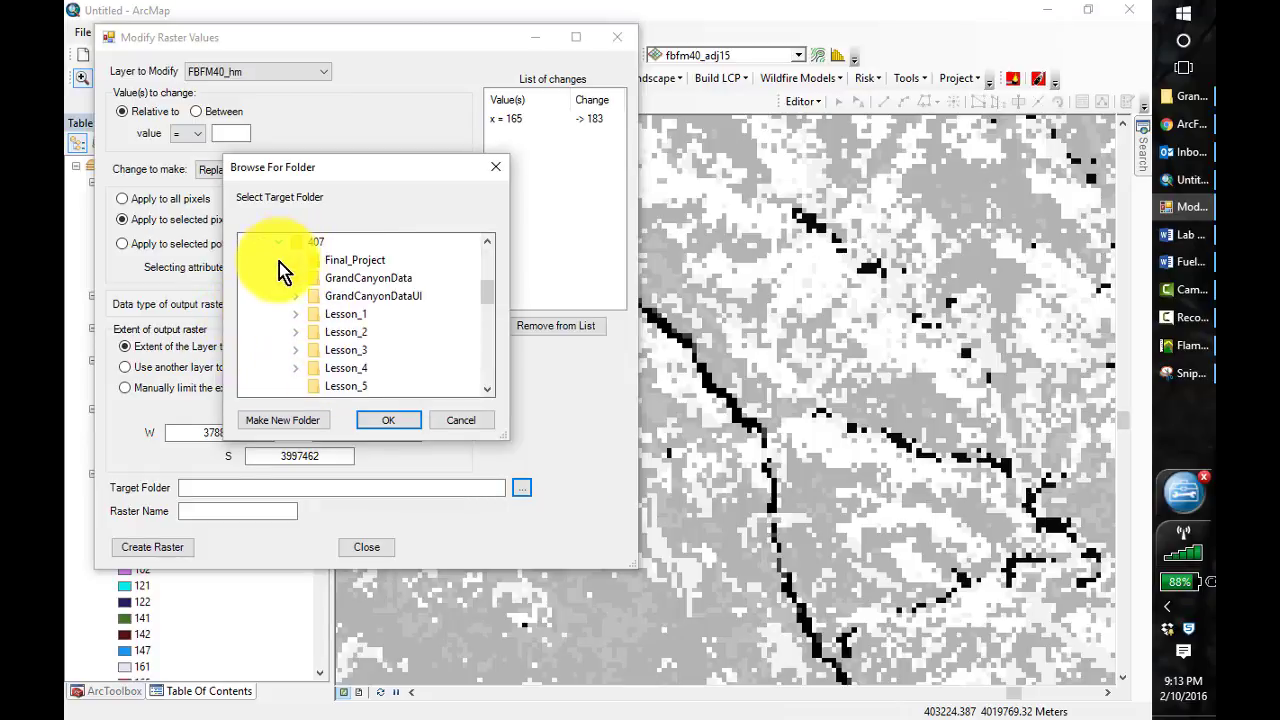
pyautogui.click(343, 369)
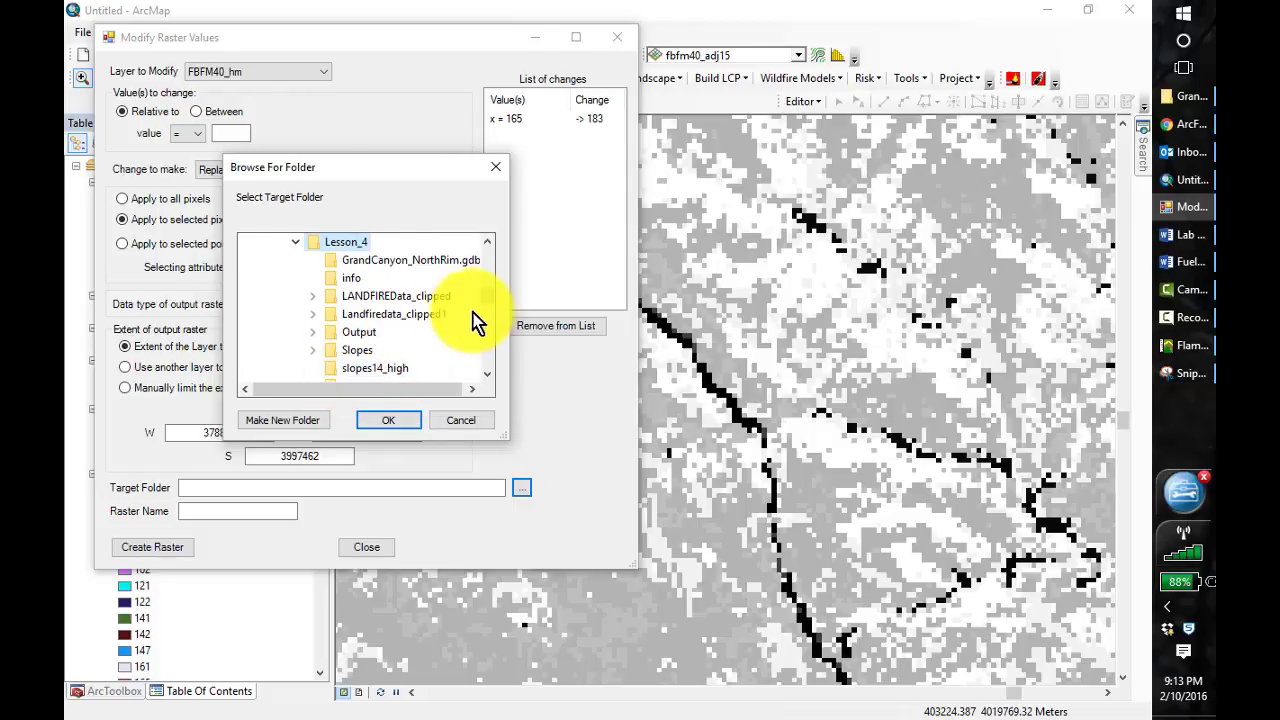
pyautogui.click(356, 349)
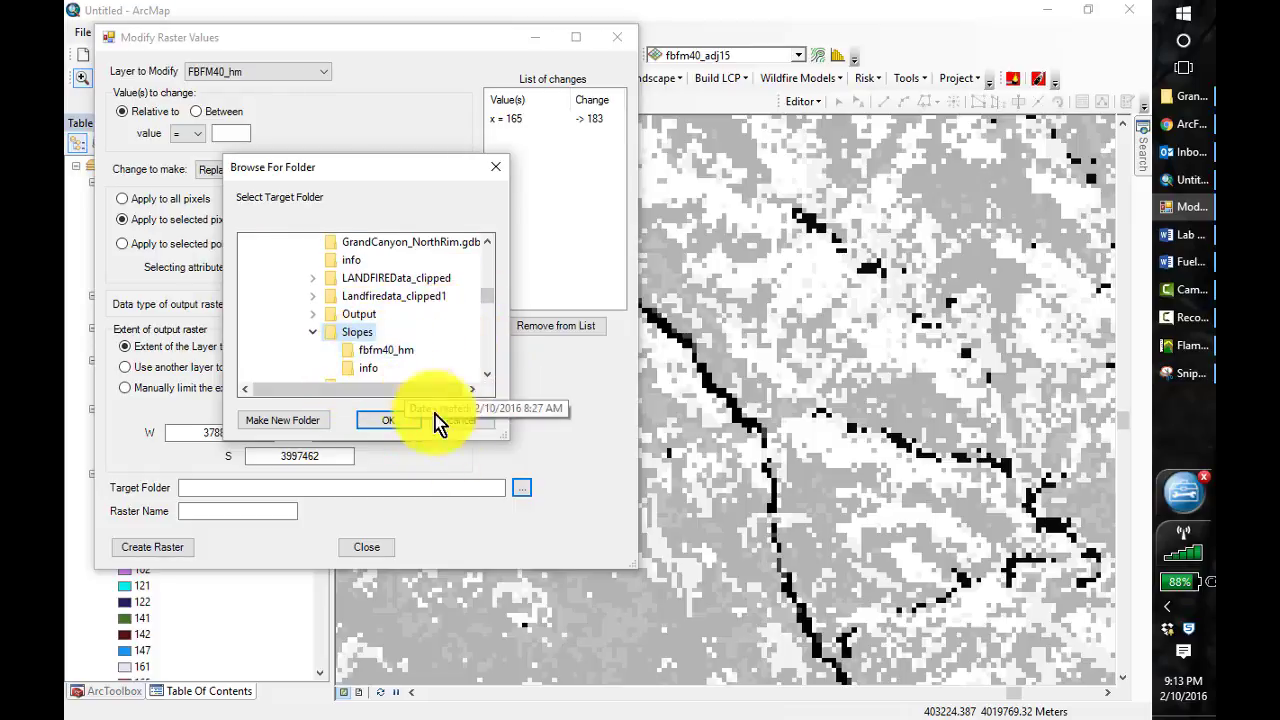
pyautogui.click(407, 427)
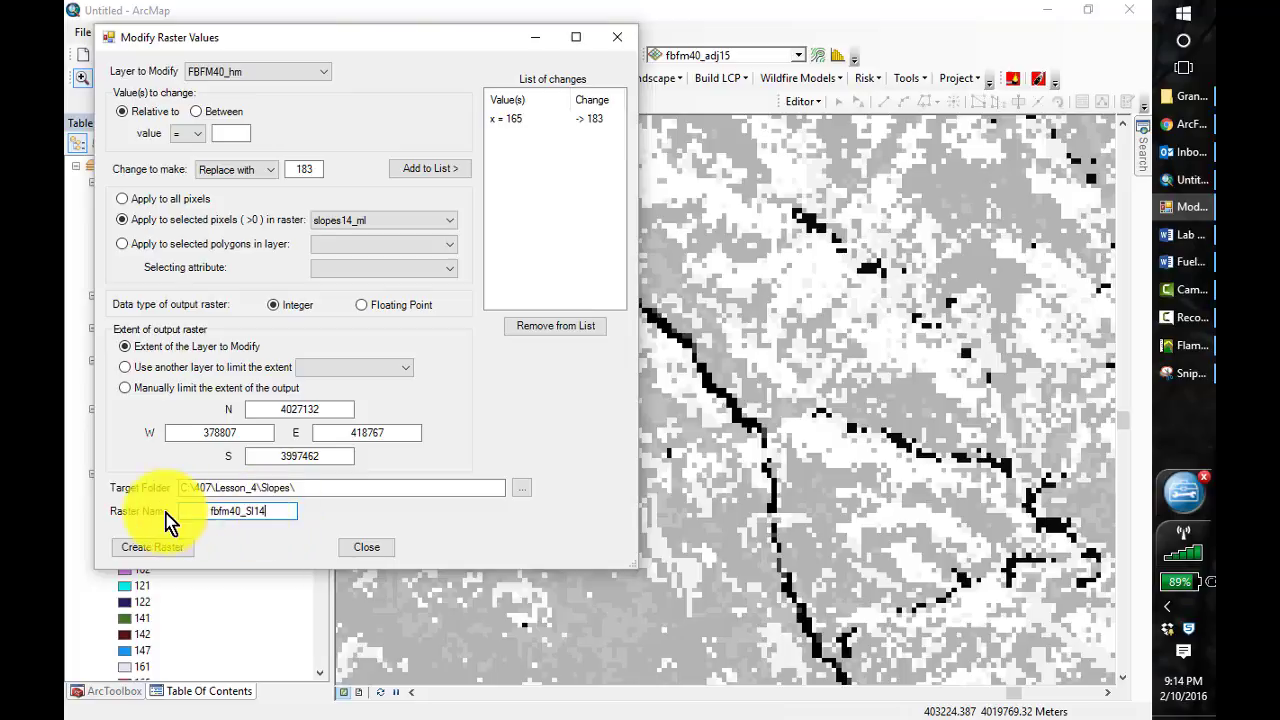
# Name the output raster fbfm40_Sl14, create it and close Modify Raster Values
pyautogui.click(160, 551)
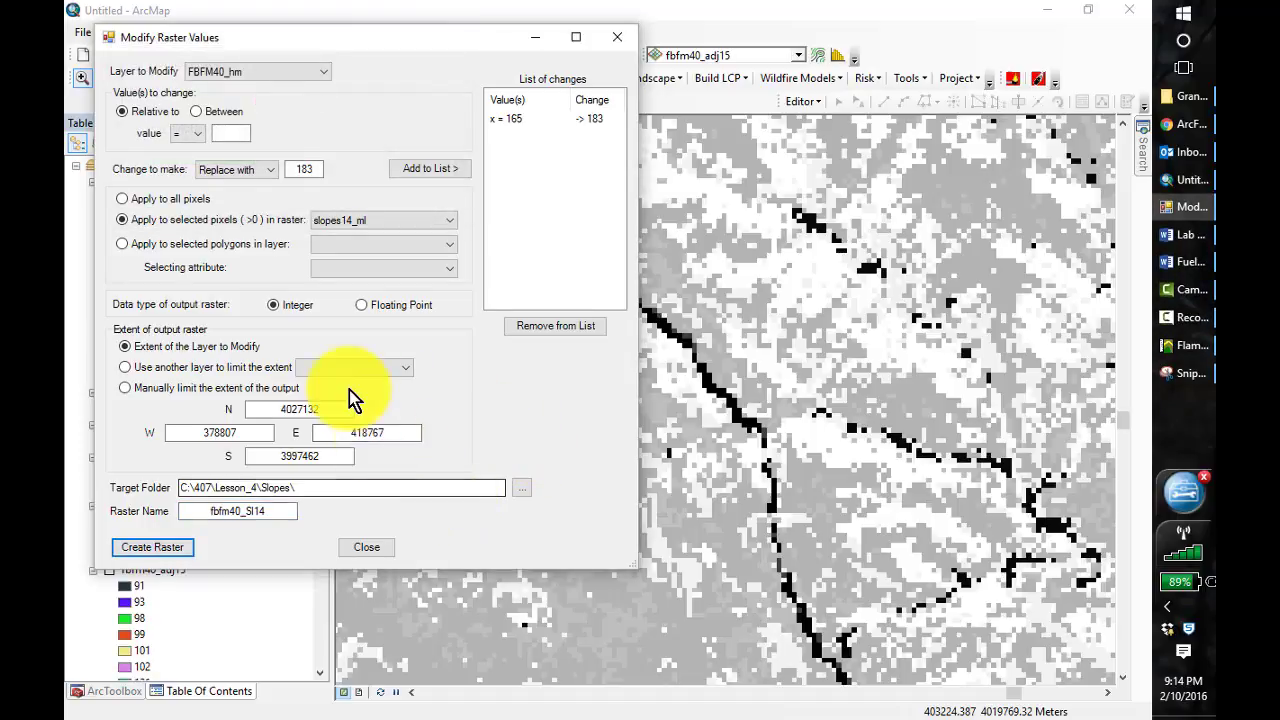
pyautogui.click(379, 549)
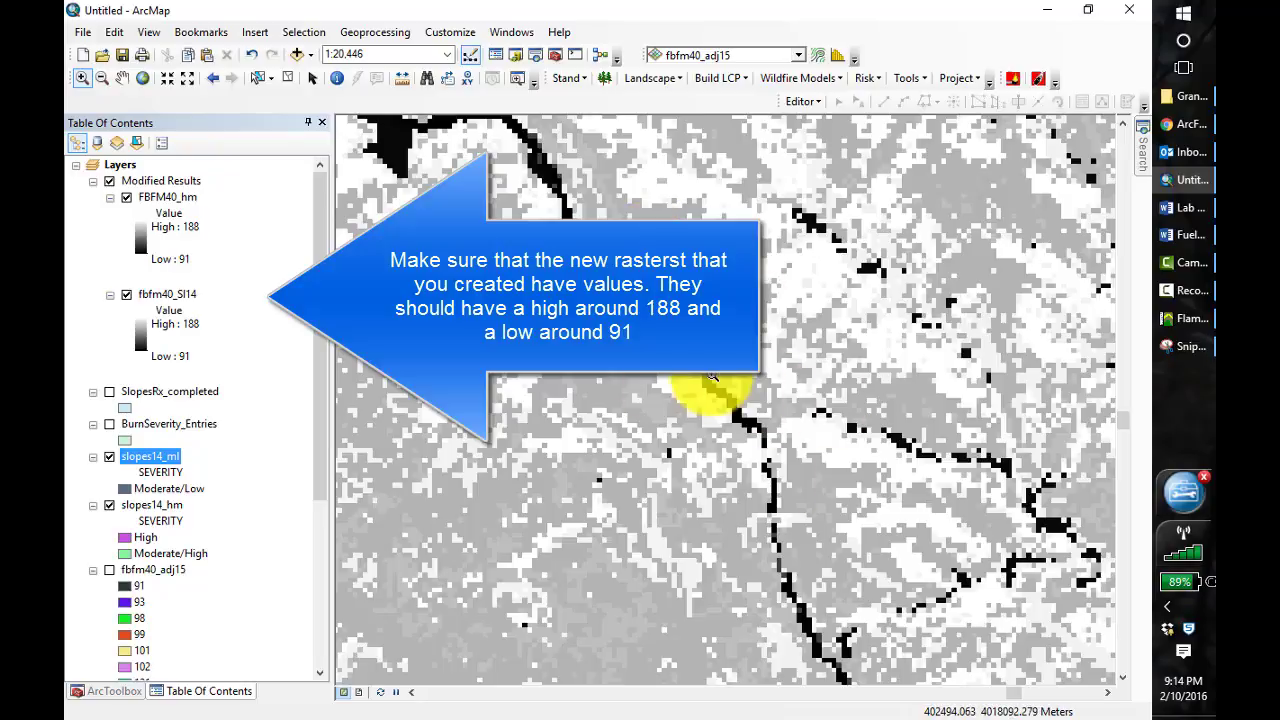
# Open the Catalog, refresh the C:\407 folder connection and expand its Lesson_4 folder
pyautogui.click(518, 64)
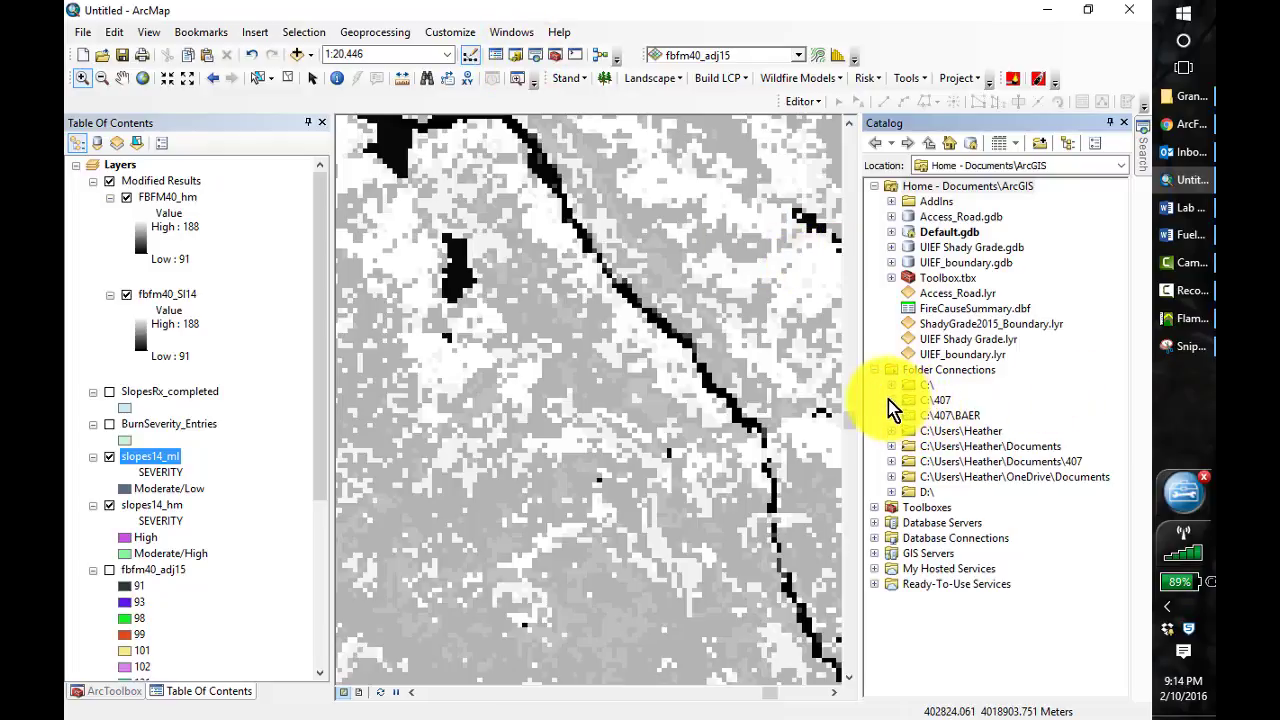
pyautogui.doubleClick(908, 400)
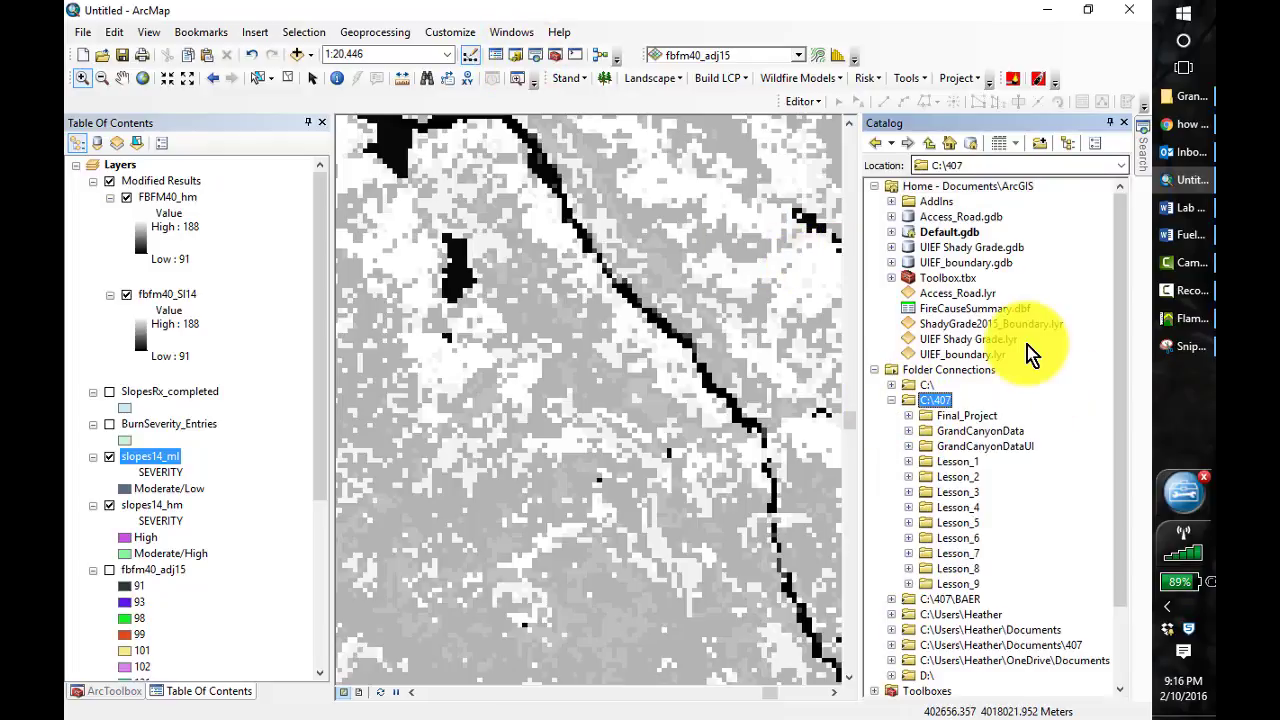
pyautogui.click(908, 507)
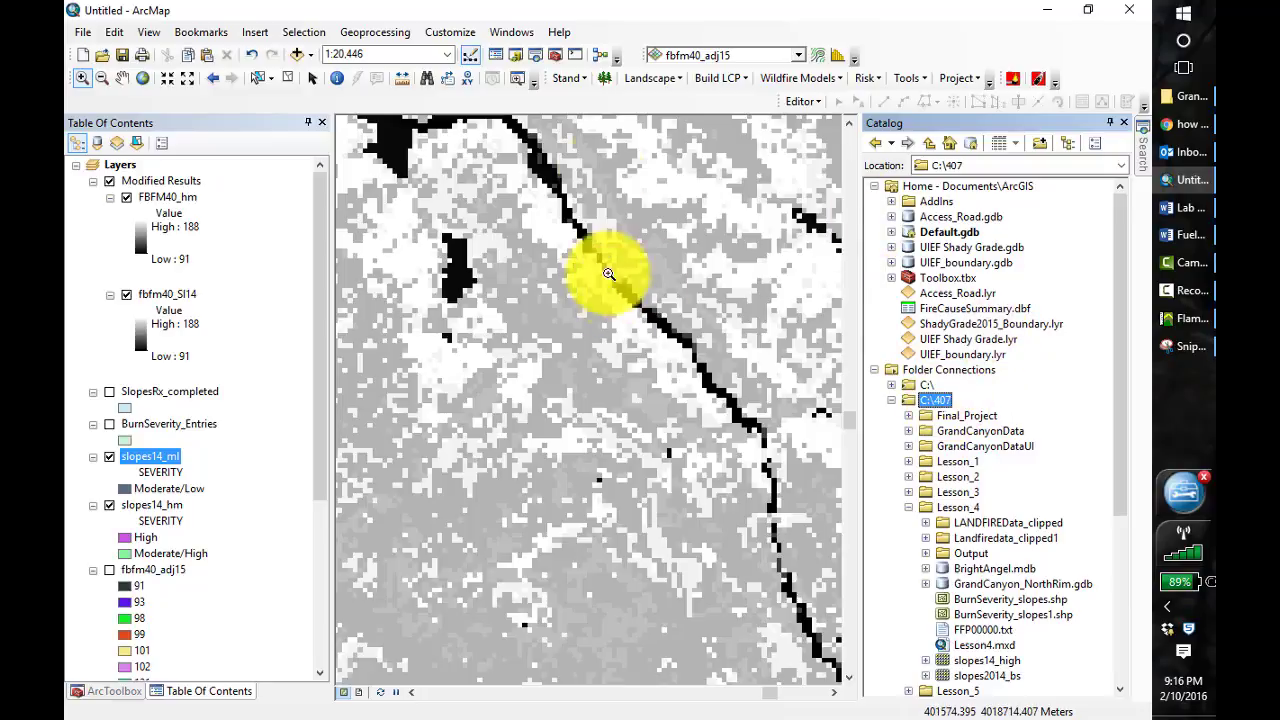
pyautogui.rightClick(935, 410)
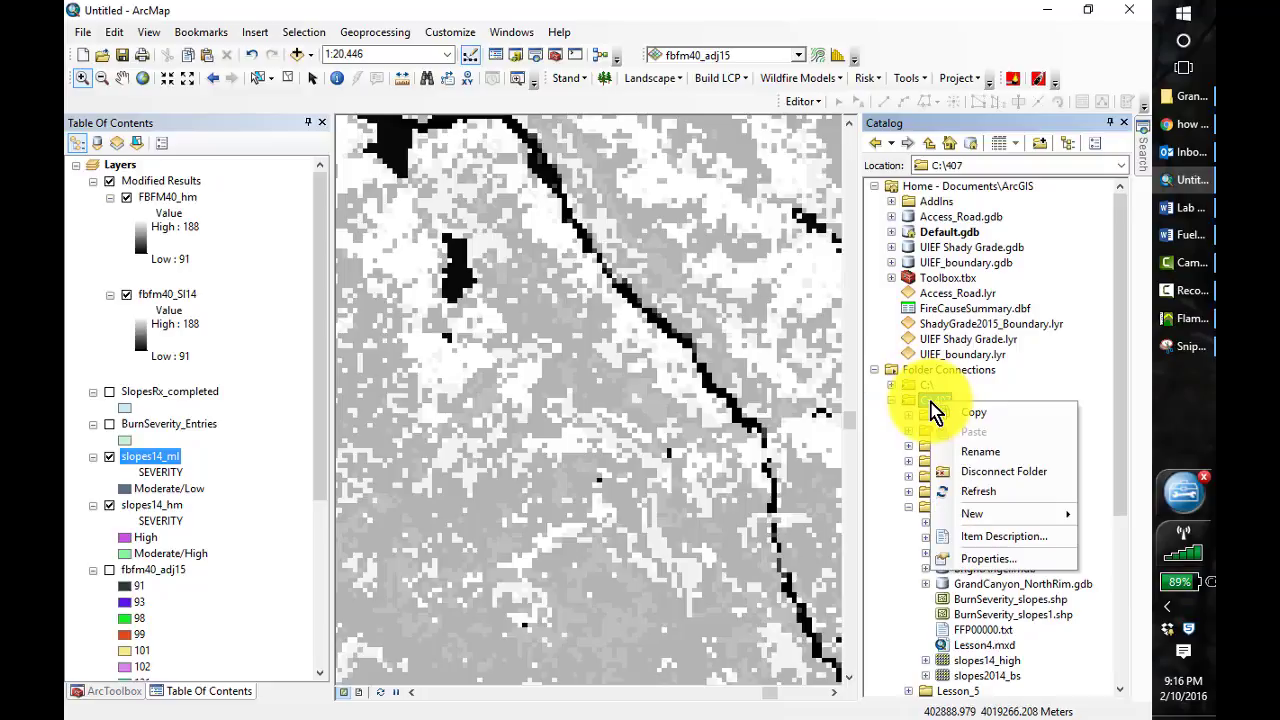
pyautogui.click(976, 491)
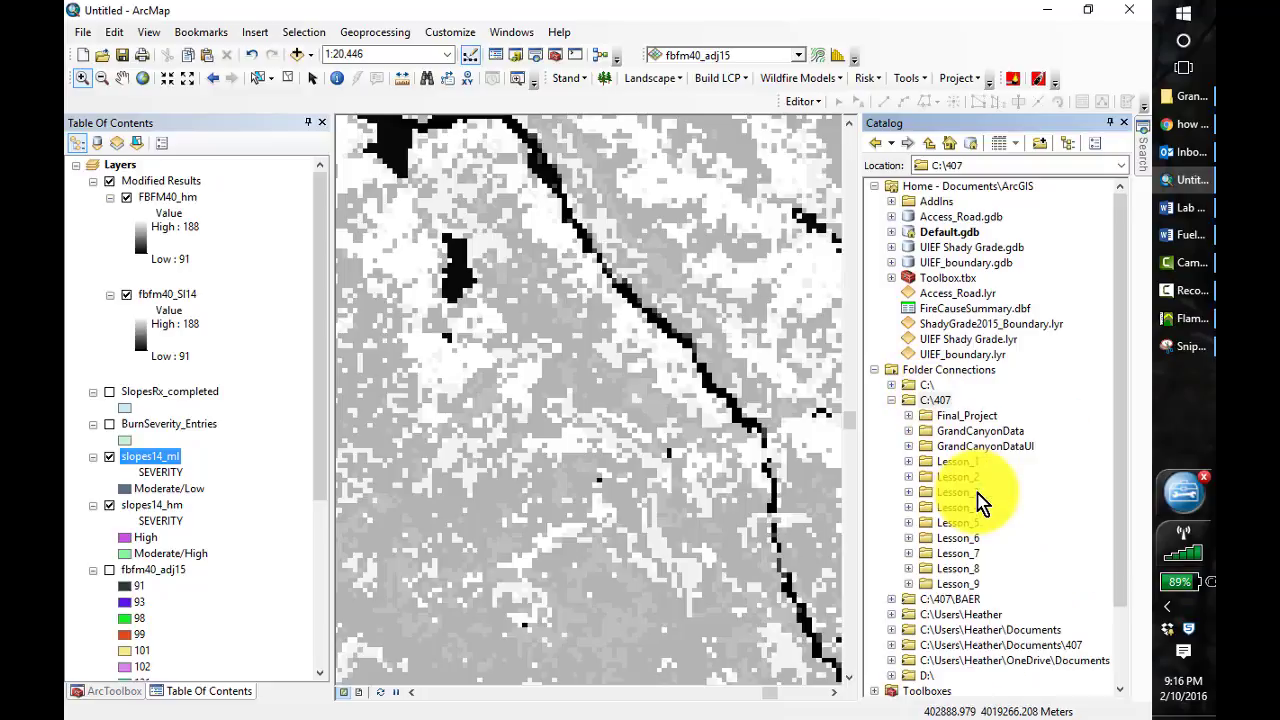
pyautogui.click(908, 507)
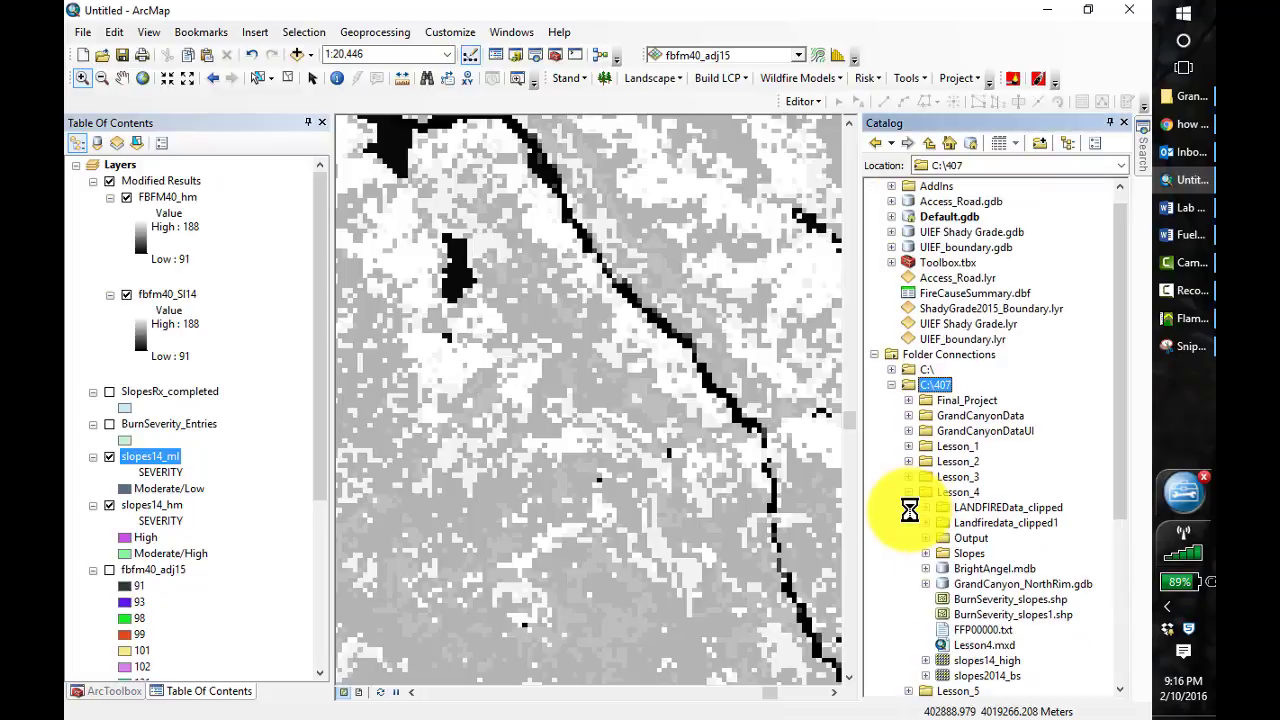
pyautogui.scroll(-1, 1122, 500)
pyautogui.scroll(-1, 1122, 500)
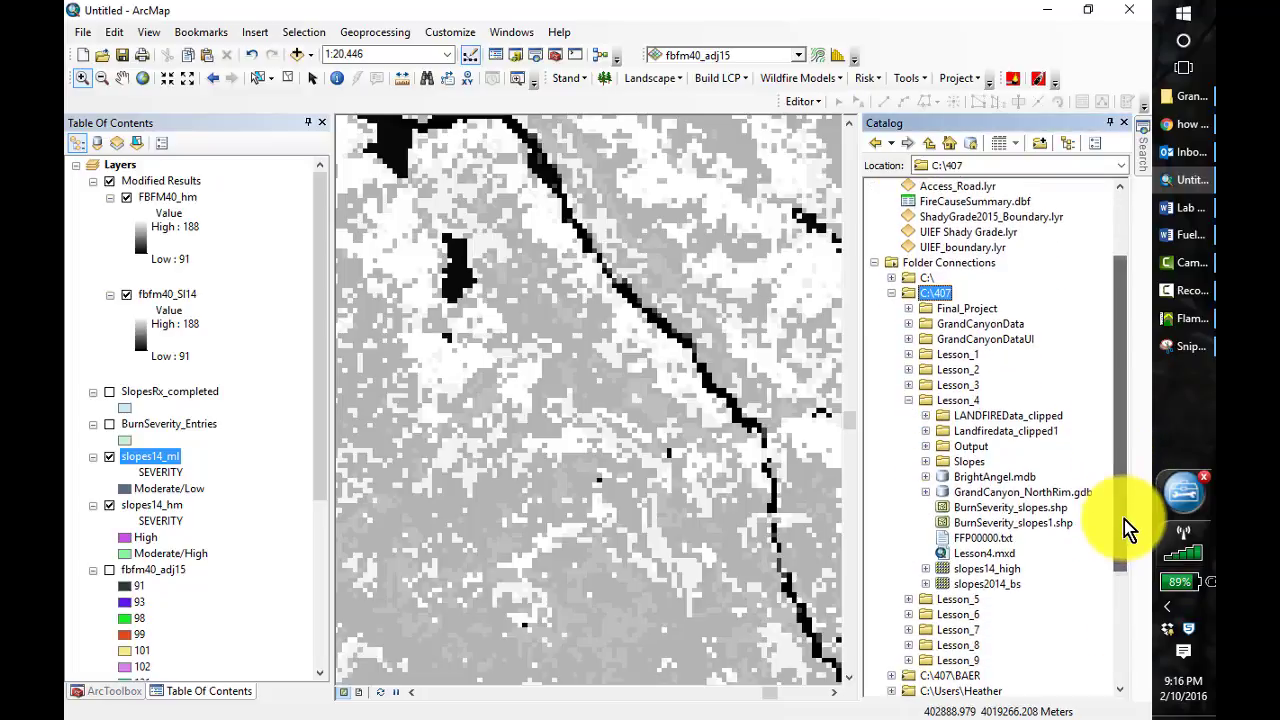
# Move the fbfm40_hm raster from Lesson_4's Slopes folder into the Output folder
pyautogui.click(925, 462)
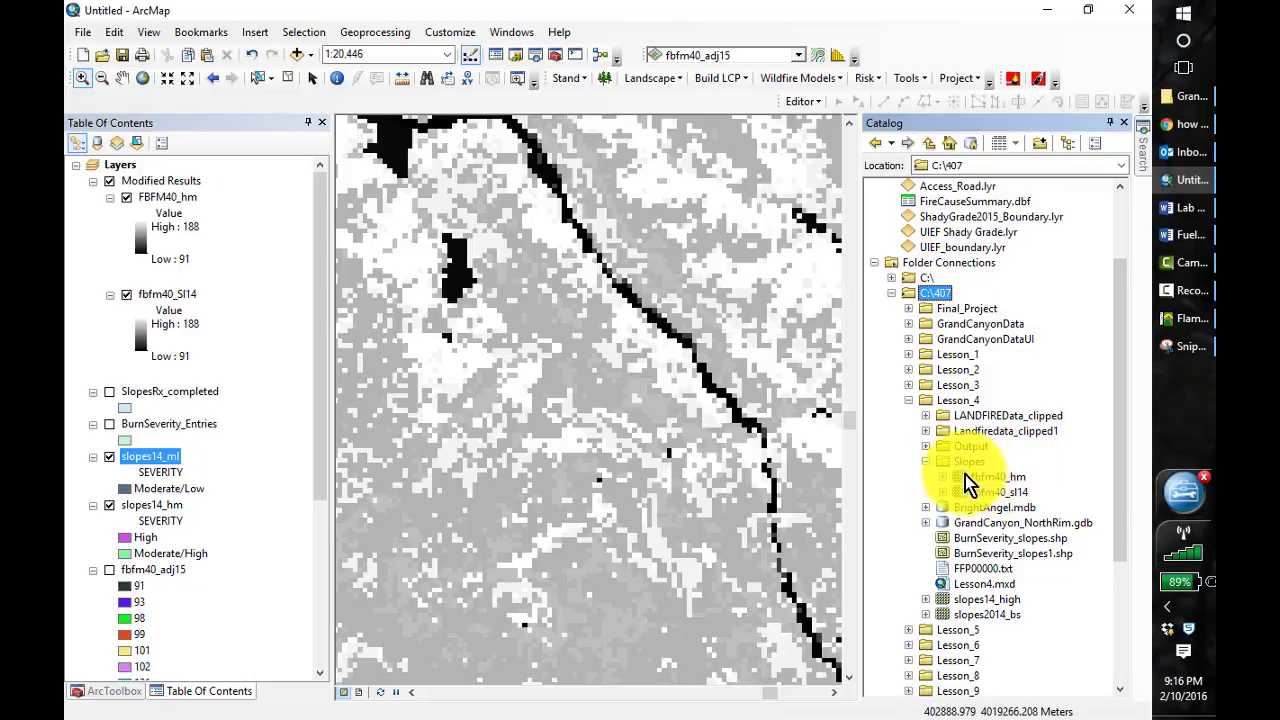
pyautogui.click(995, 477)
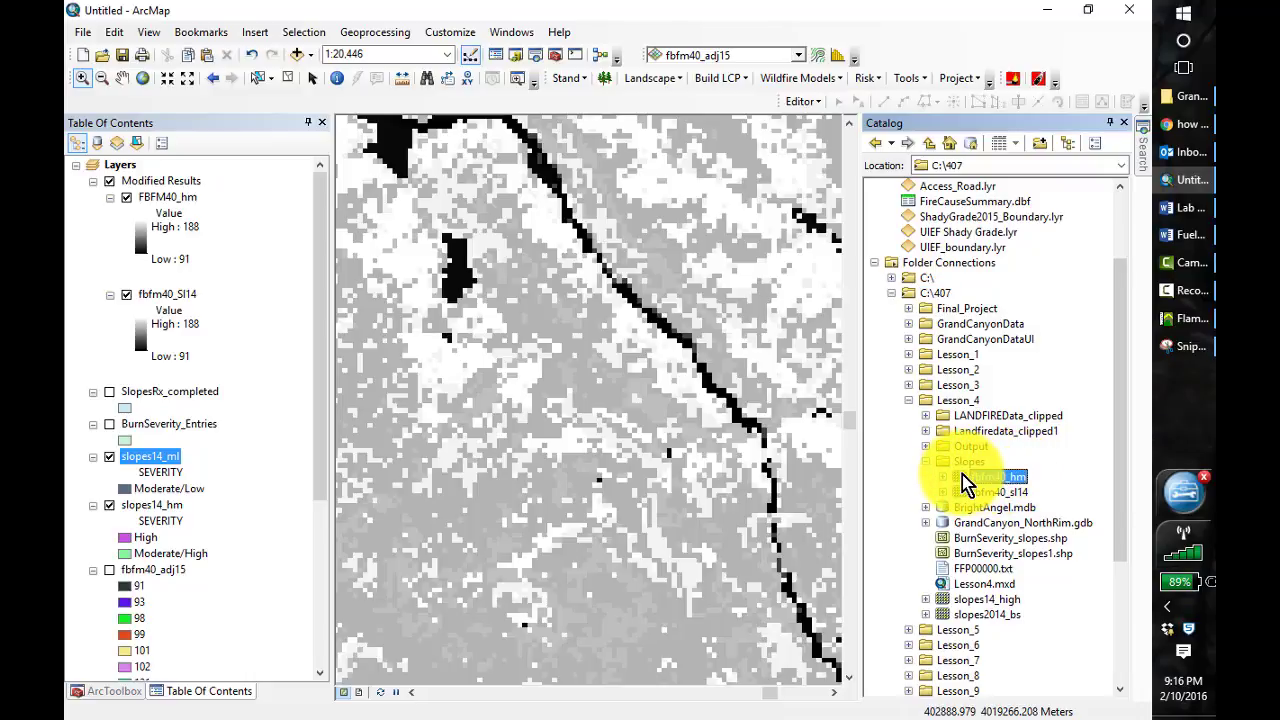
pyautogui.moveTo(962, 476); pyautogui.dragTo(943, 444)
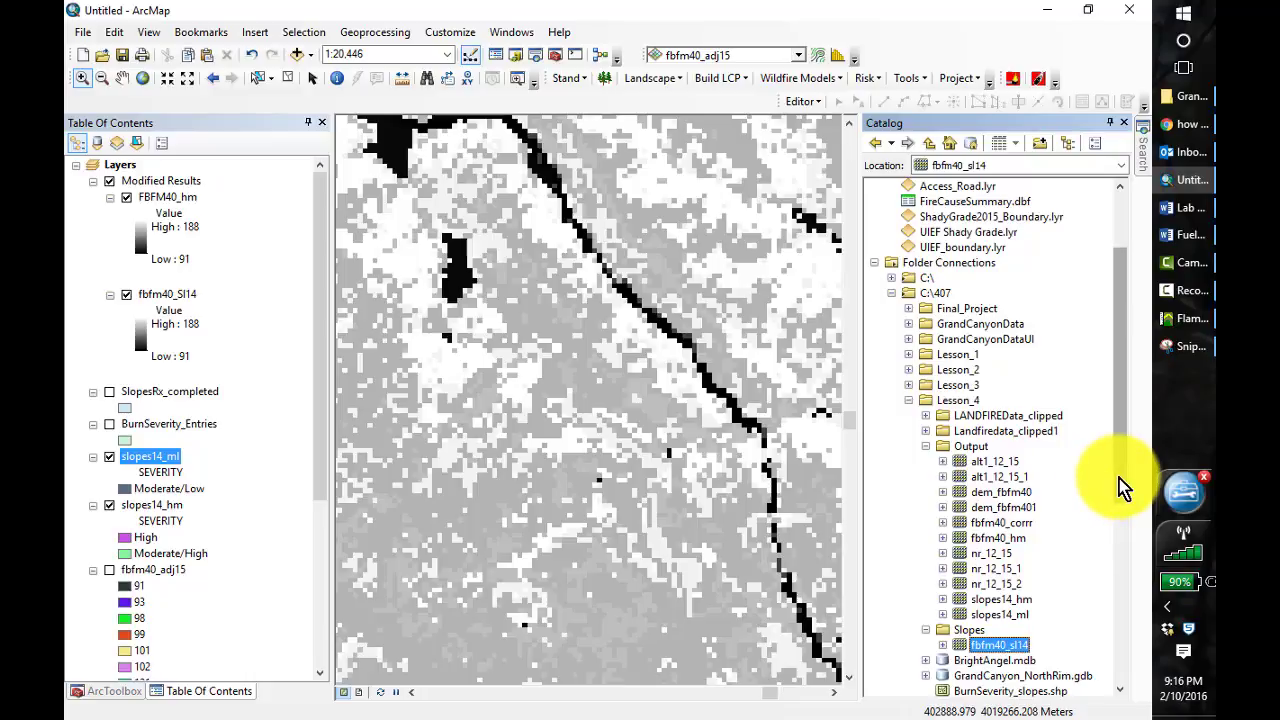
# Delete the Landfiredata_clipped1 folder from Lesson_4
pyautogui.scroll(-2, 965, 358)
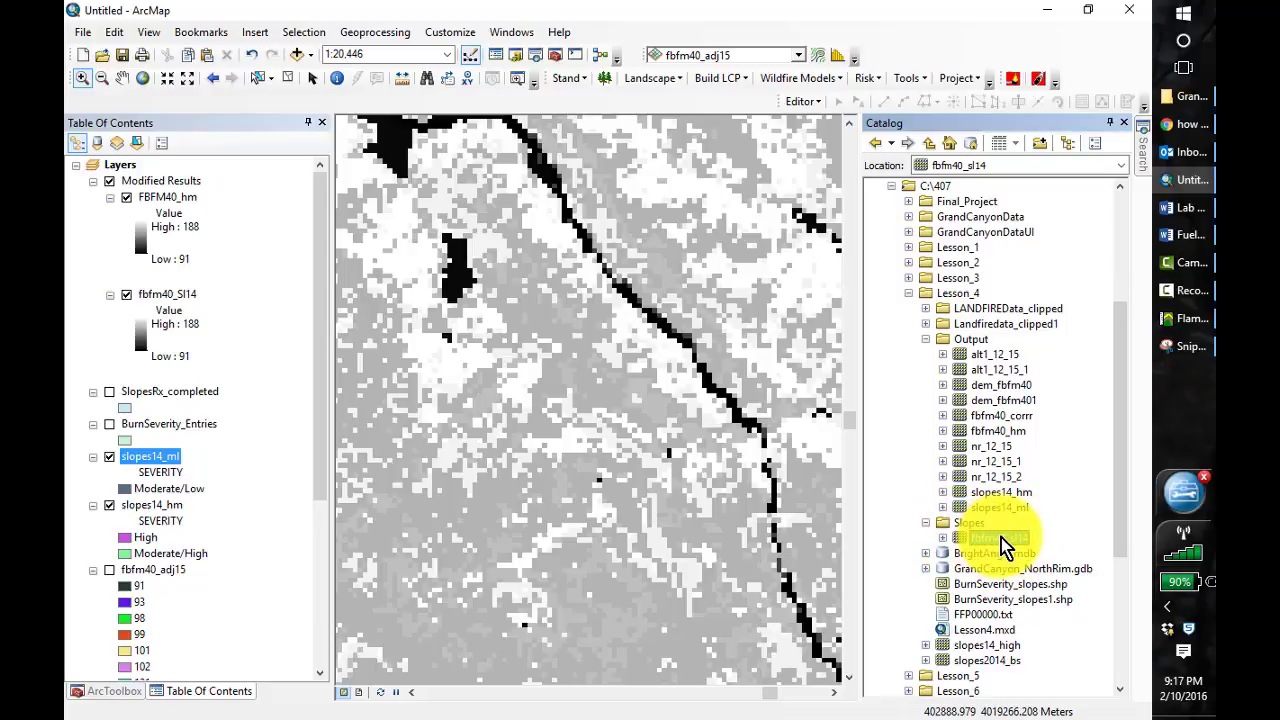
pyautogui.rightClick(946, 324)
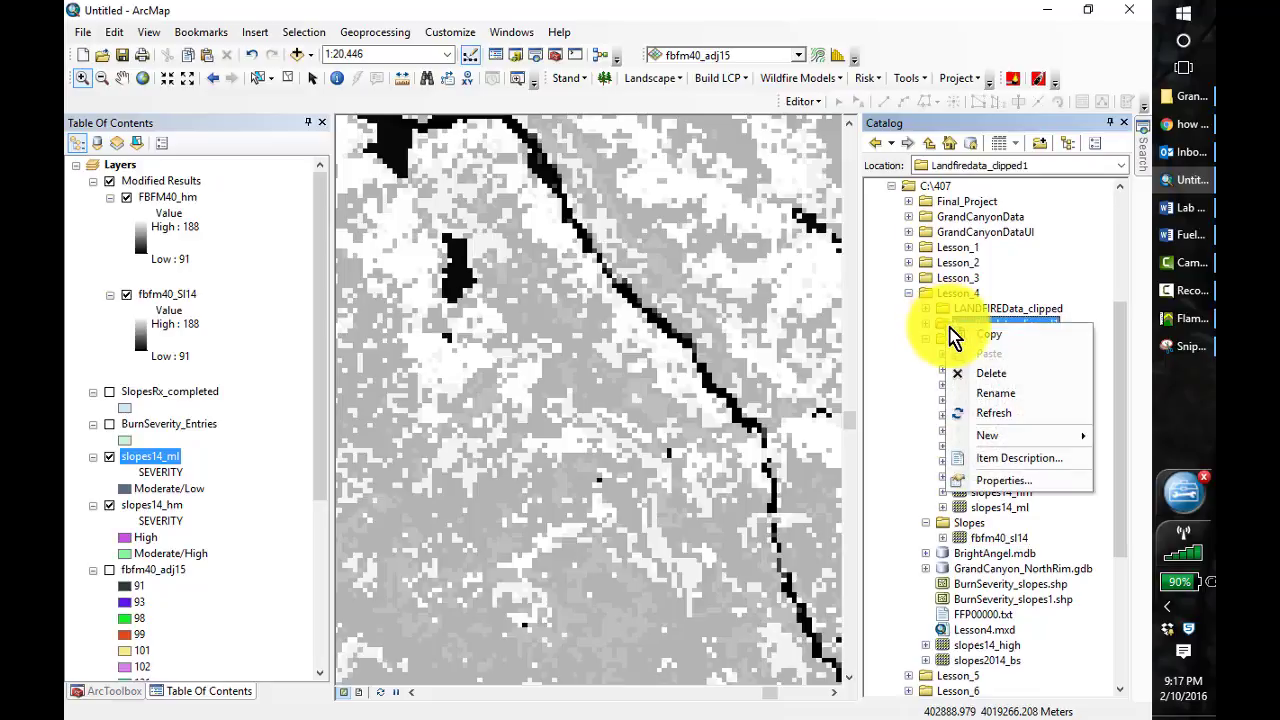
pyautogui.click(988, 373)
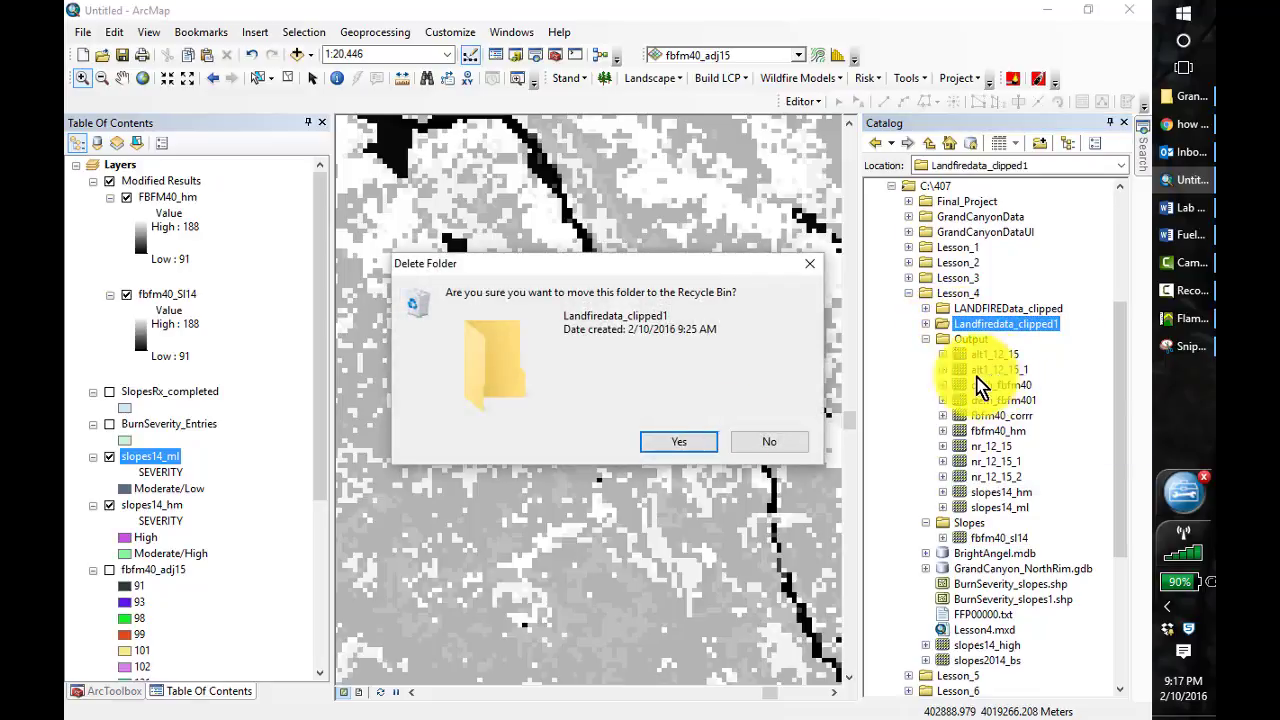
pyautogui.click(677, 447)
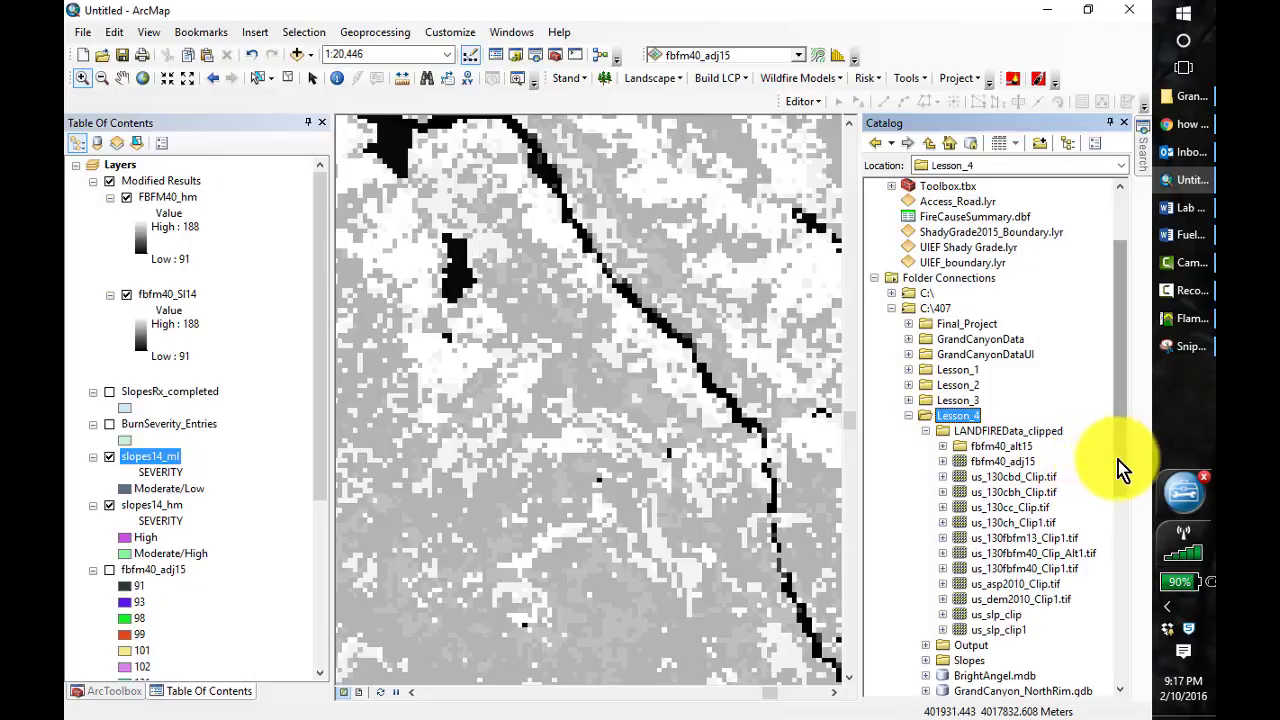
# Delete the us_slp_clip raster from the LANDFIREData_clipped folder
pyautogui.scroll(-3, 1118, 480)
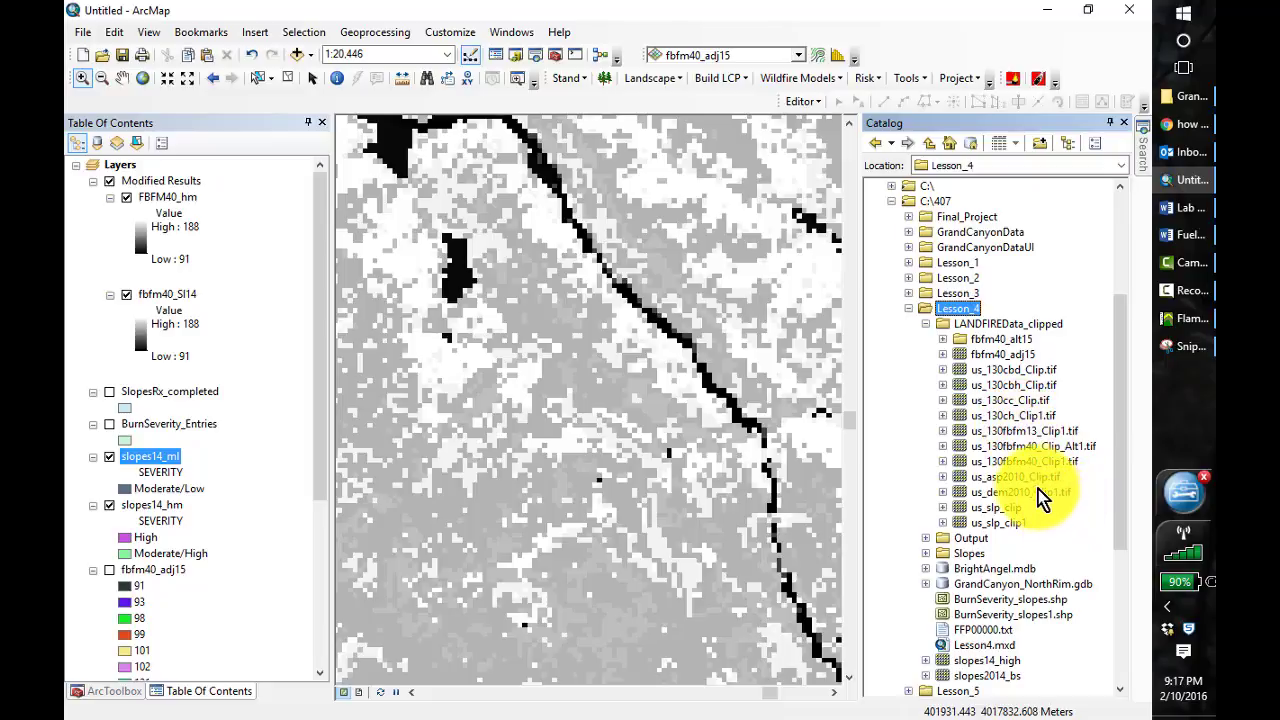
pyautogui.click(1001, 508)
pyautogui.rightClick(1001, 508)
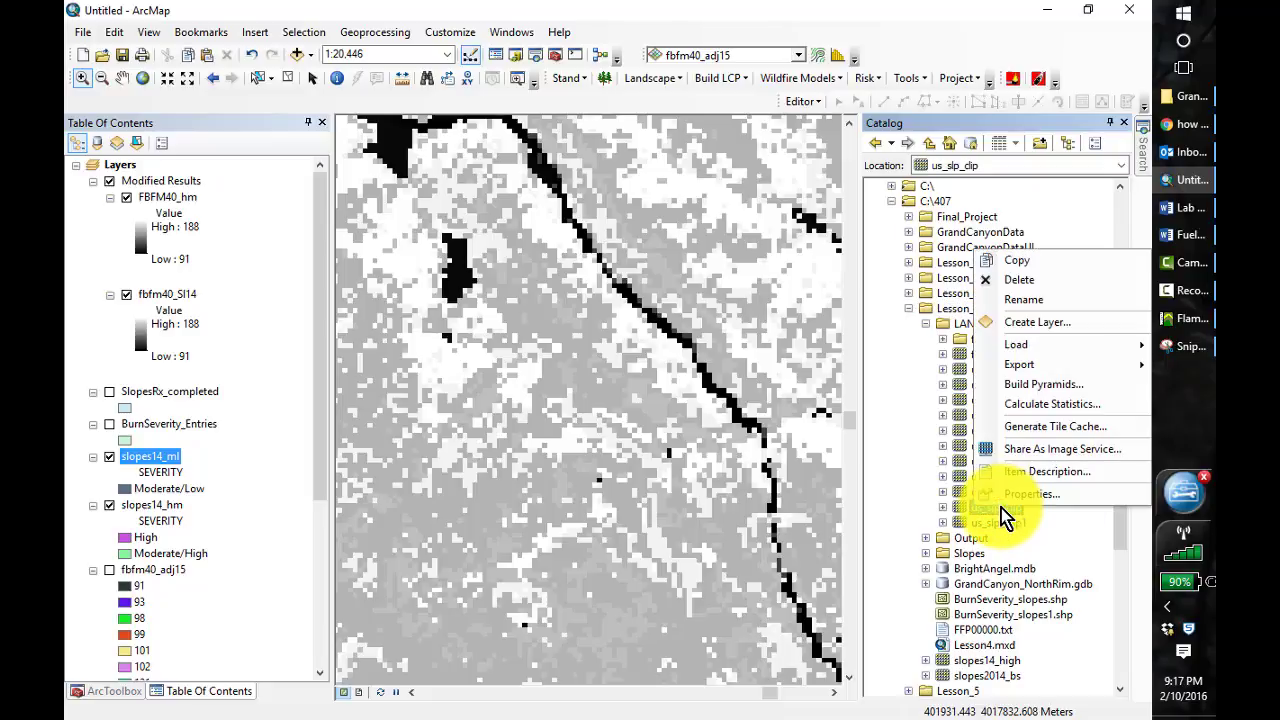
pyautogui.click(1018, 281)
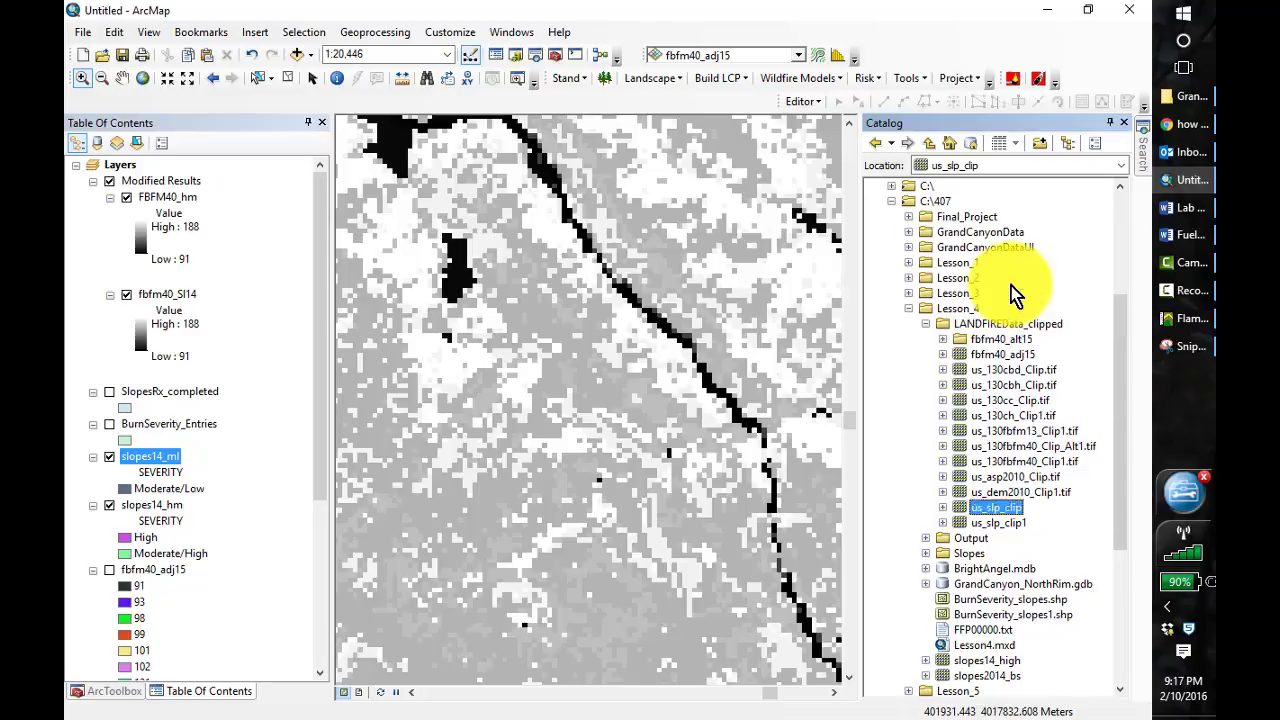
pyautogui.click(679, 423)
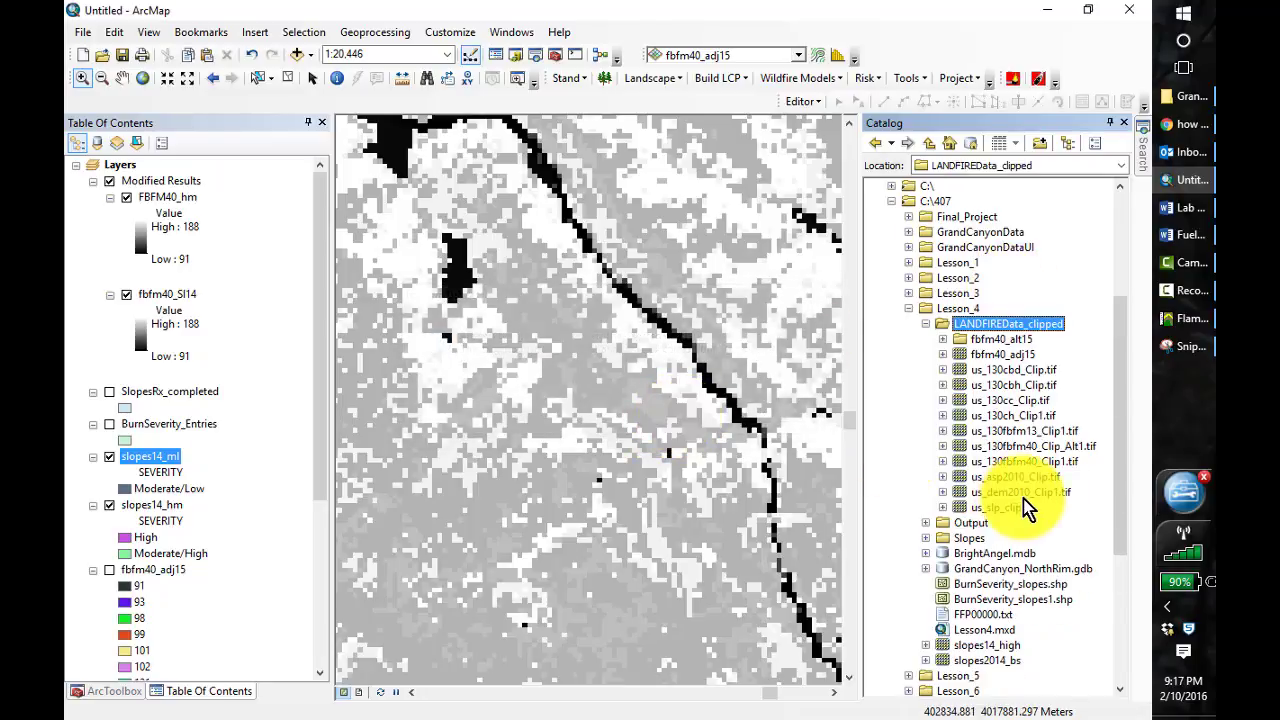
# Delete the slopes2014_bs raster from the Lesson_4 folder
pyautogui.moveTo(1115, 500); pyautogui.dragTo(1136, 573)
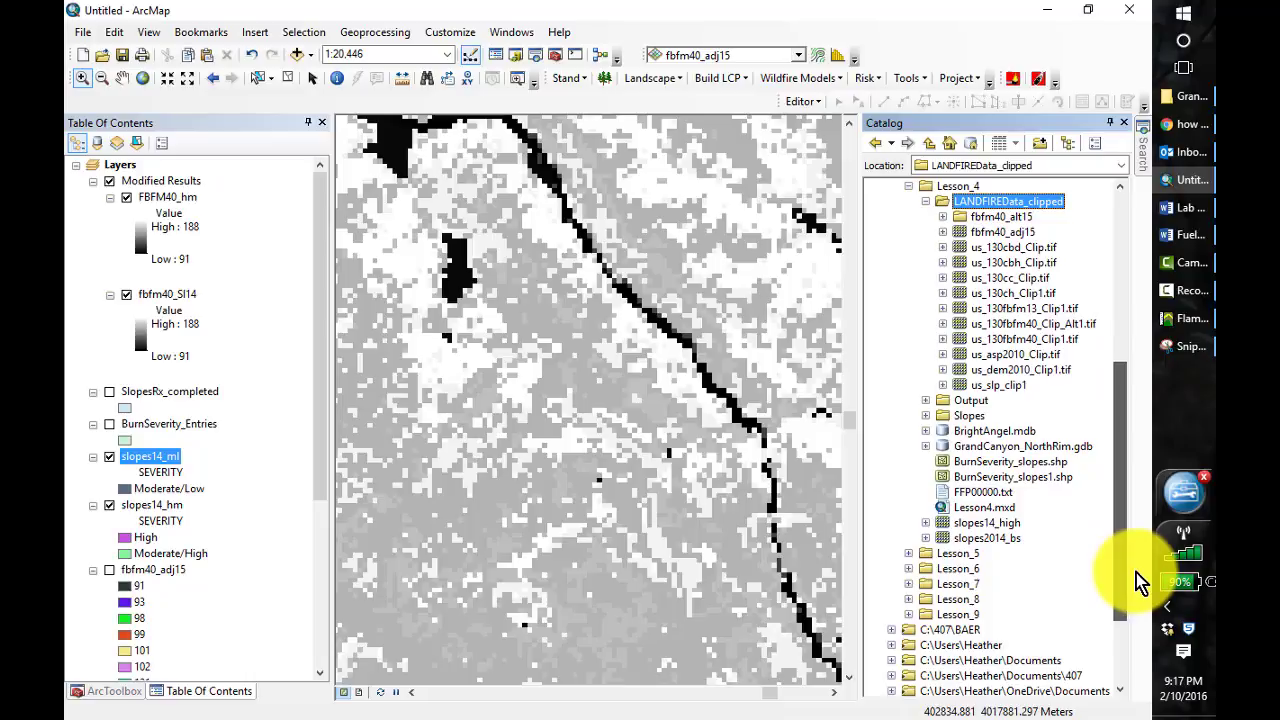
pyautogui.click(974, 523)
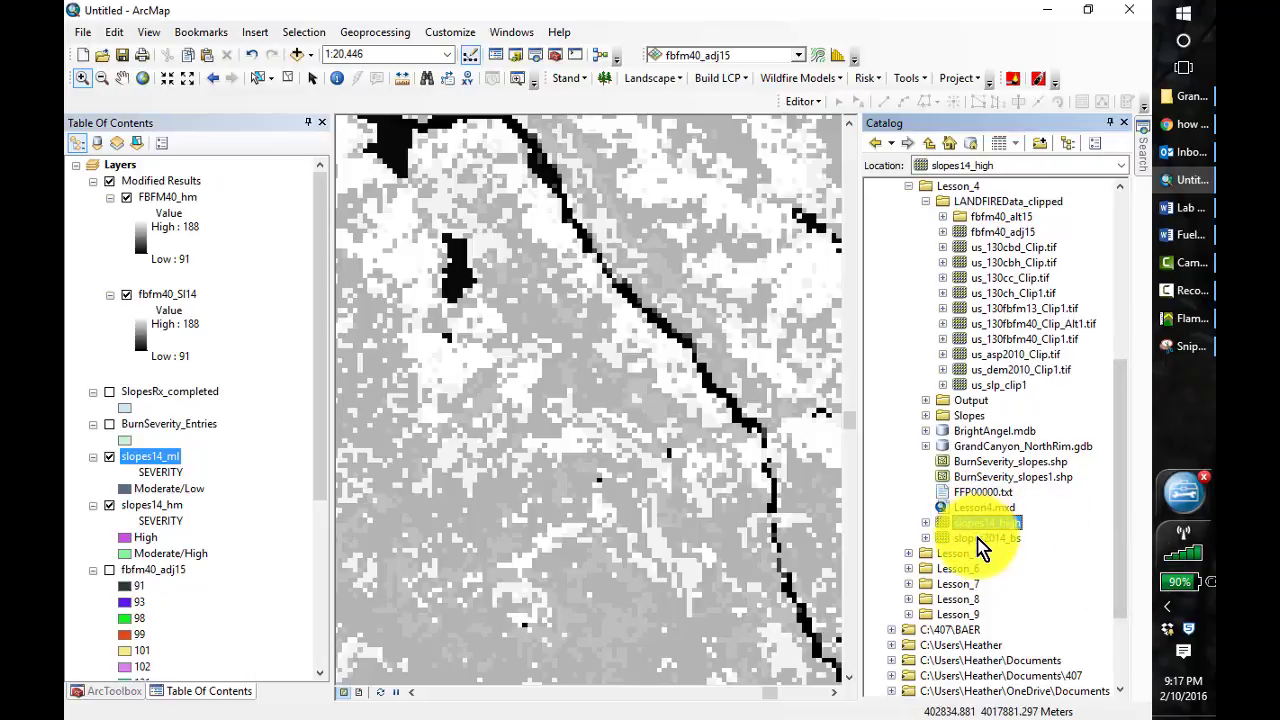
pyautogui.click(979, 540)
pyautogui.rightClick(979, 545)
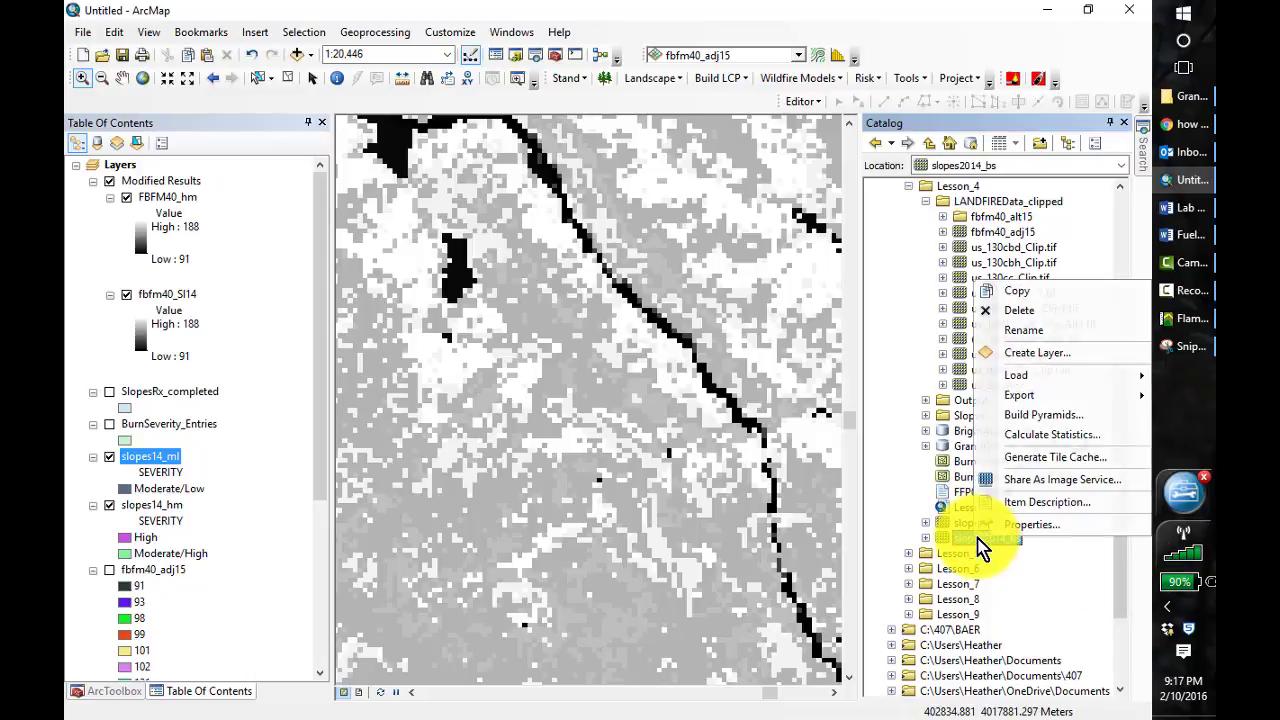
pyautogui.click(1015, 316)
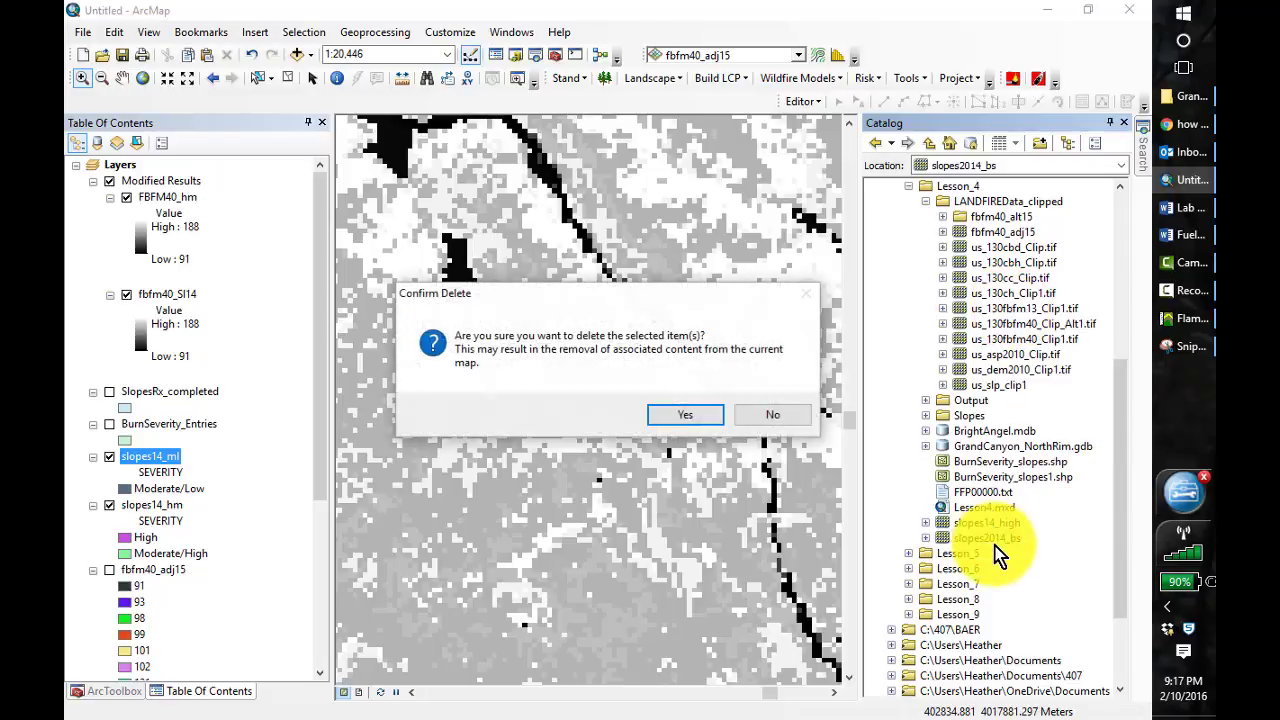
pyautogui.click(684, 420)
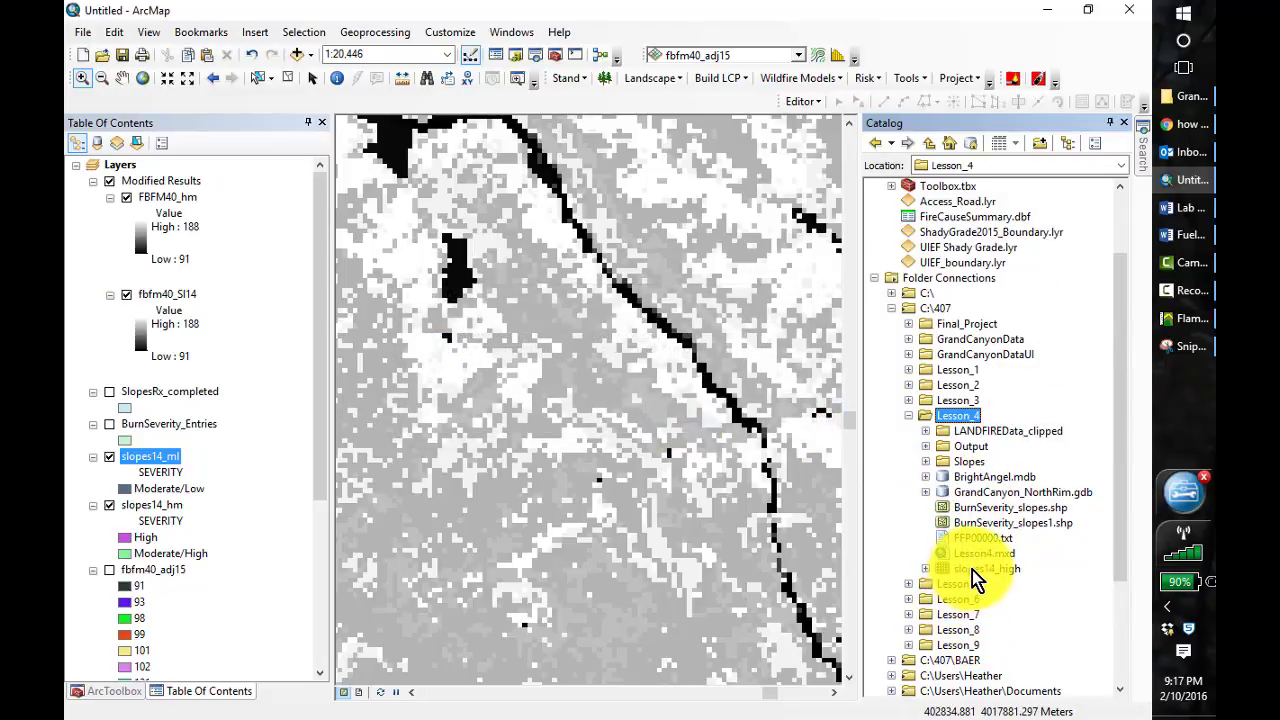
# Delete the slopes14_high raster from Lesson_4 and close the Catalog
pyautogui.rightClick(972, 568)
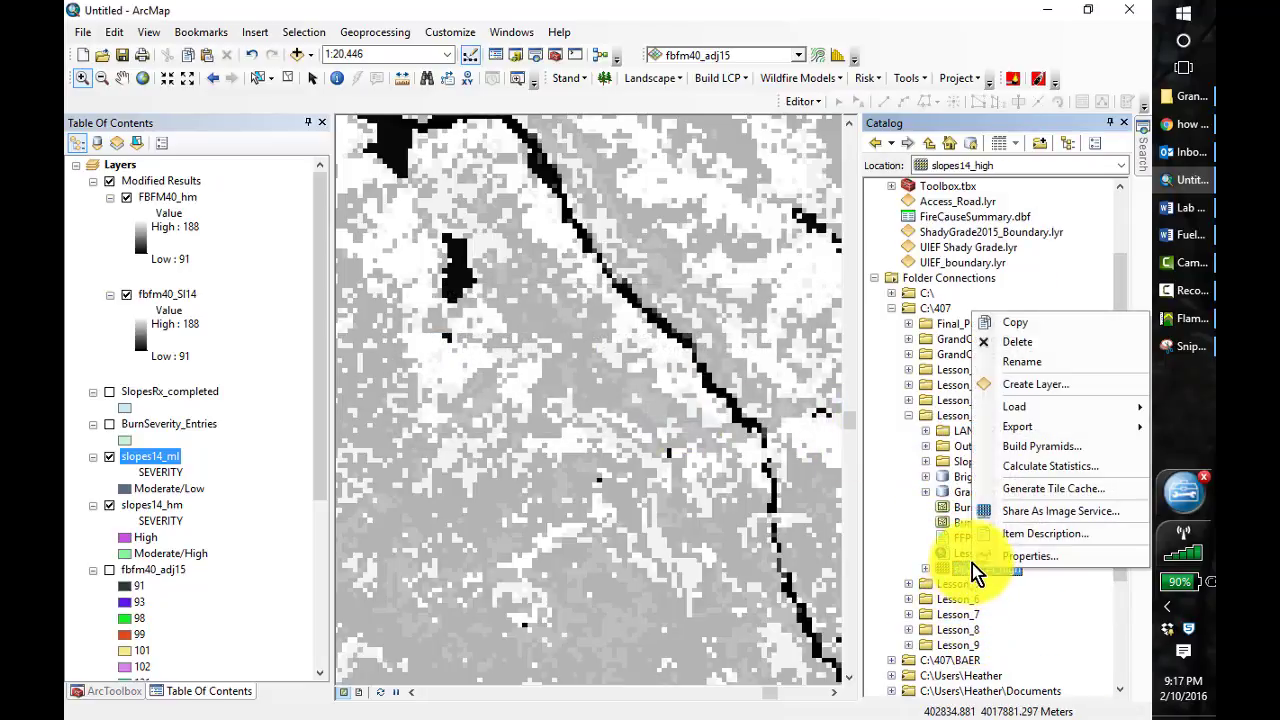
pyautogui.click(1015, 342)
pyautogui.click(680, 424)
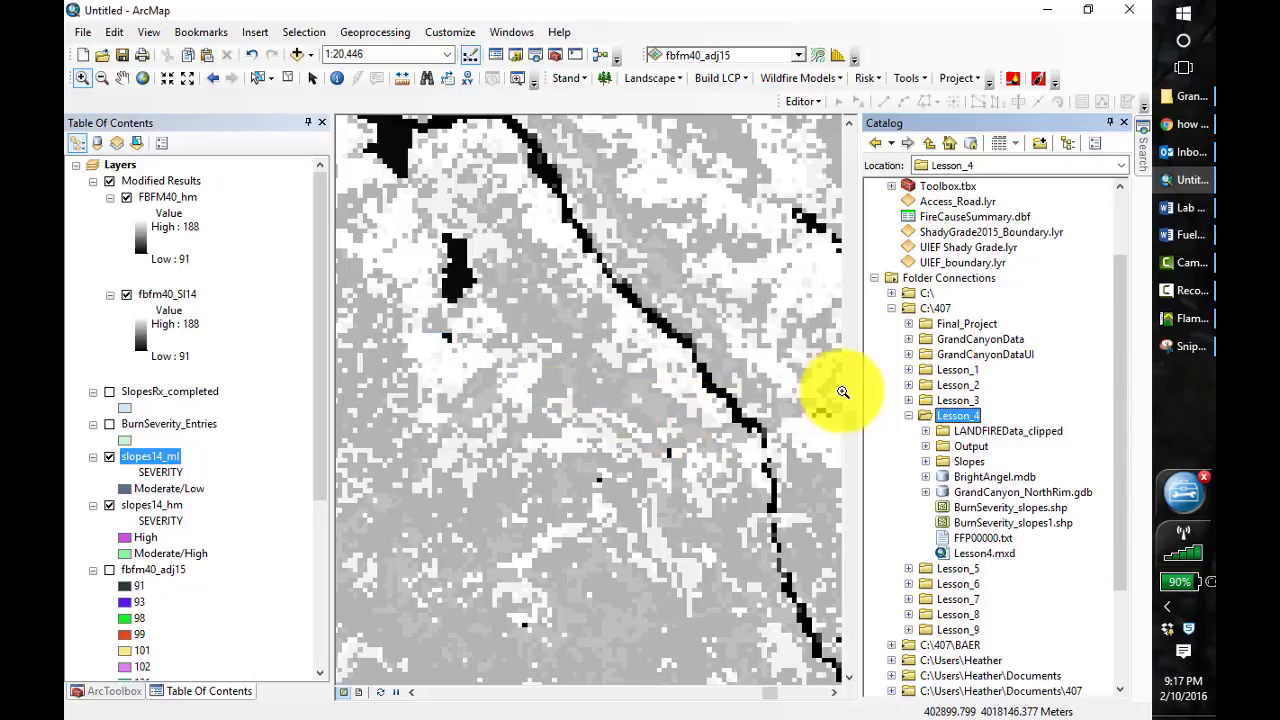
pyautogui.click(1127, 124)
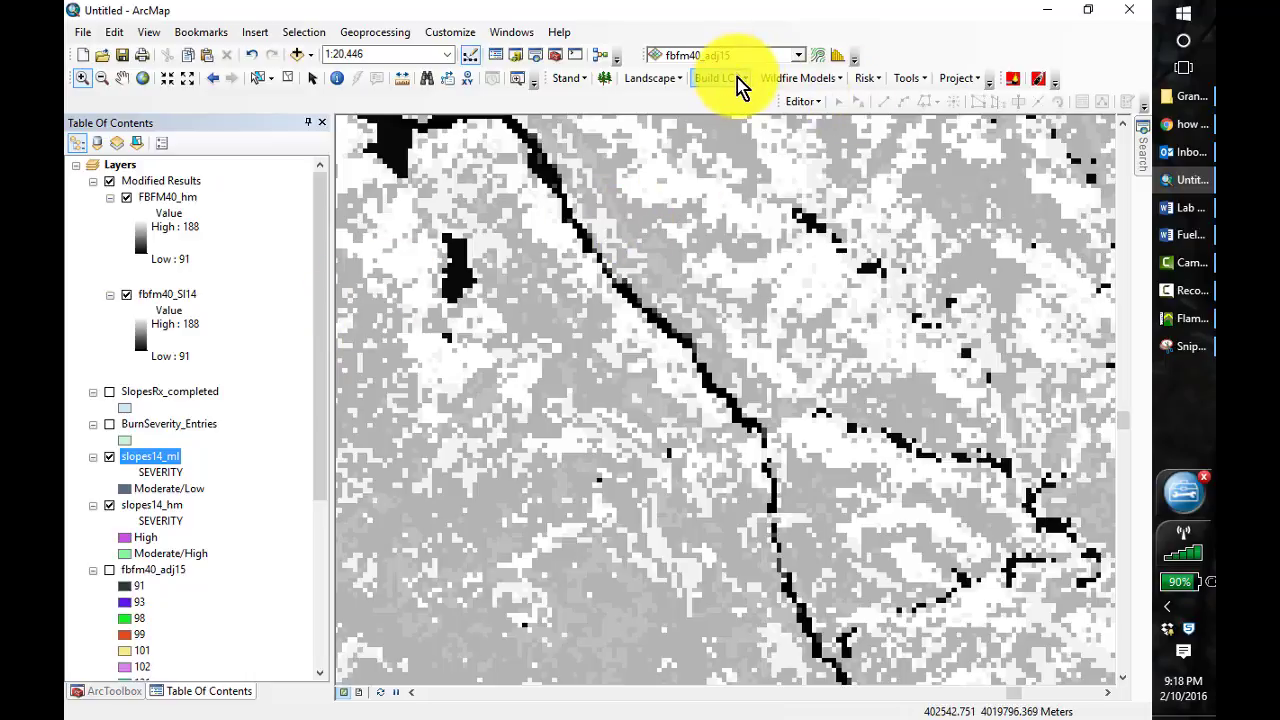
# Remove the FBFM40_hm layer from the Modified Results group
pyautogui.click(297, 54)
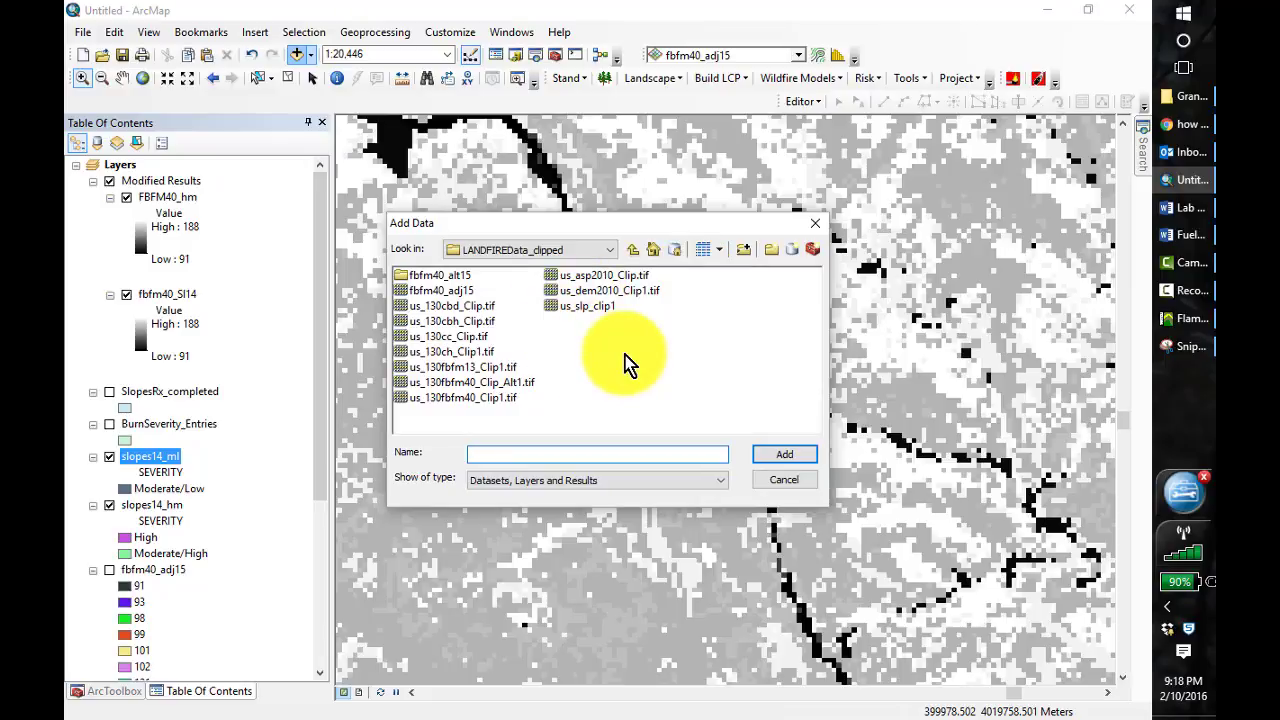
pyautogui.click(815, 223)
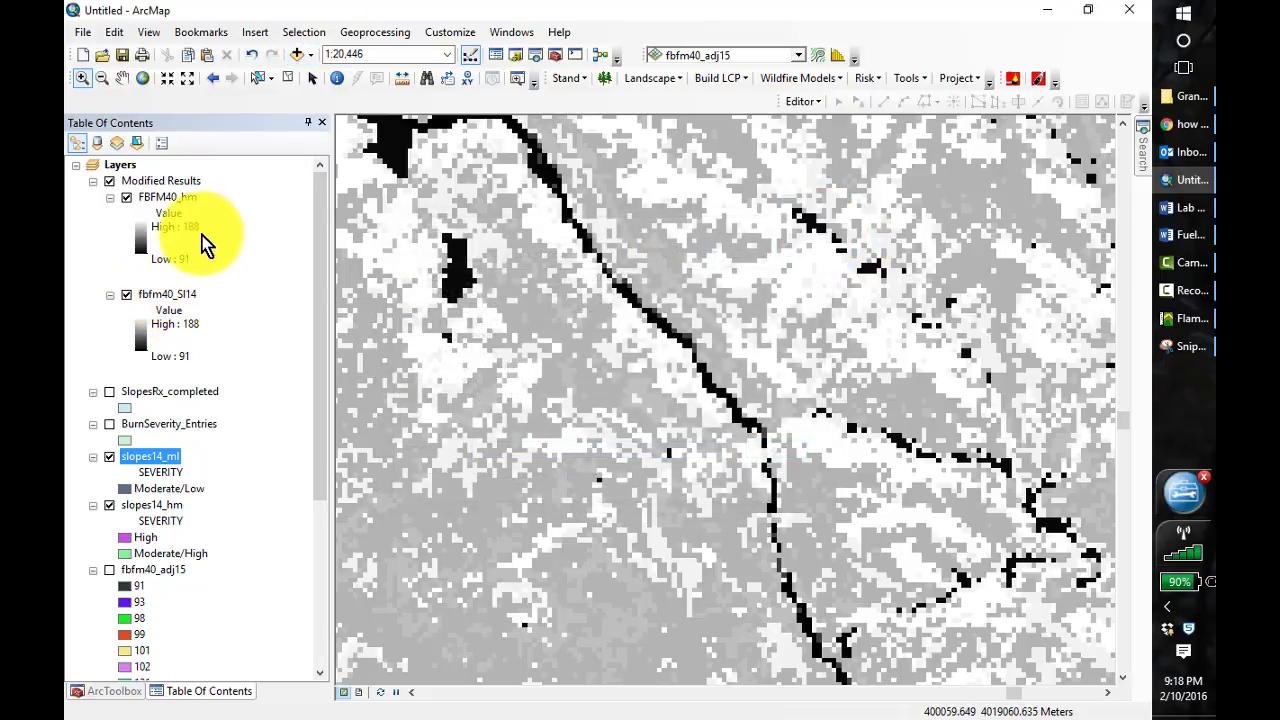
pyautogui.rightClick(155, 199)
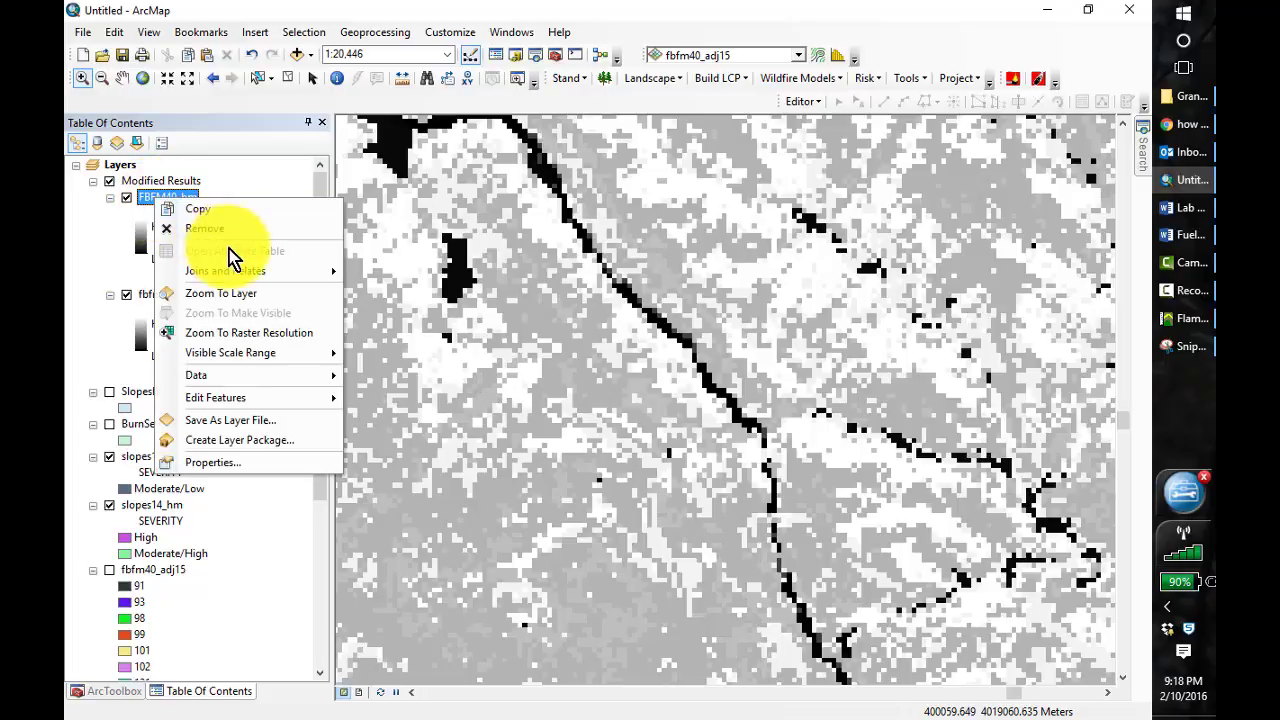
pyautogui.click(222, 231)
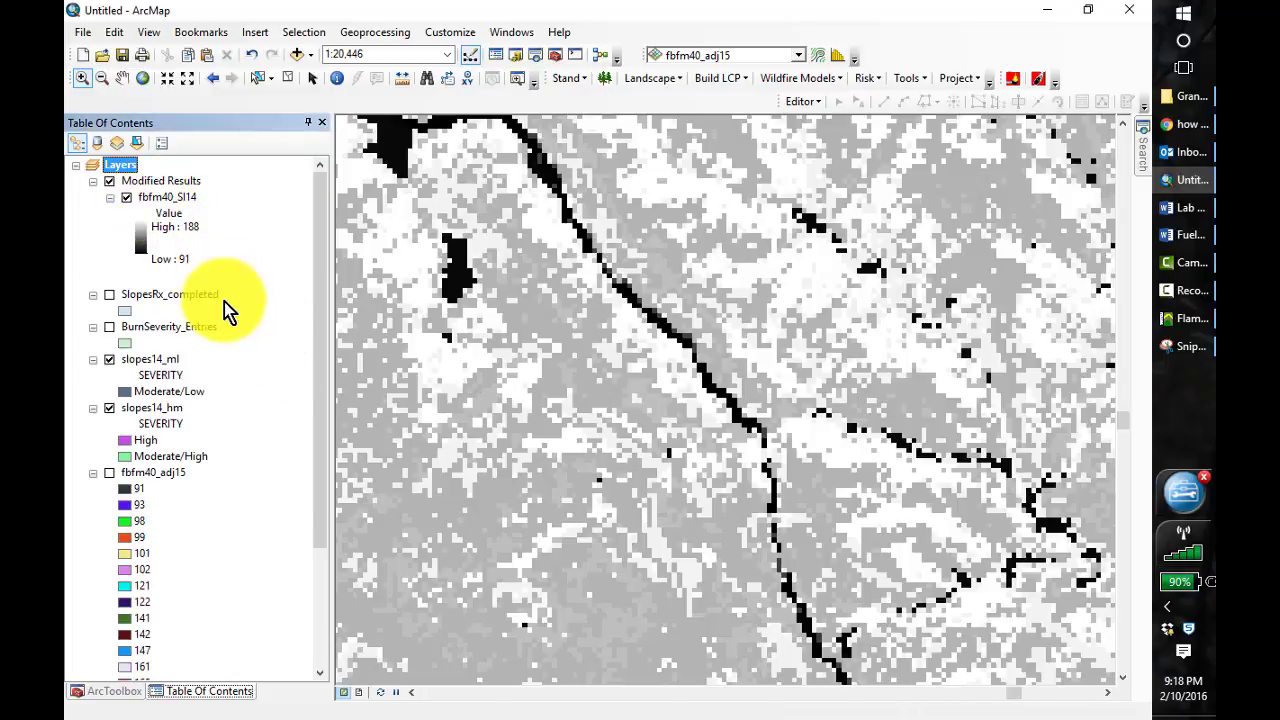
# Remove the SlopesRx_completed, BurnSeverity_Entries, slopes14_ml, slopes14_hm and fbfm40_adj15 layers from the map together, keeping only fbfm40_Sl14
pyautogui.click(165, 294)
pyautogui.keyDown('ctrl'); pyautogui.click(168, 327); pyautogui.keyUp('ctrl')
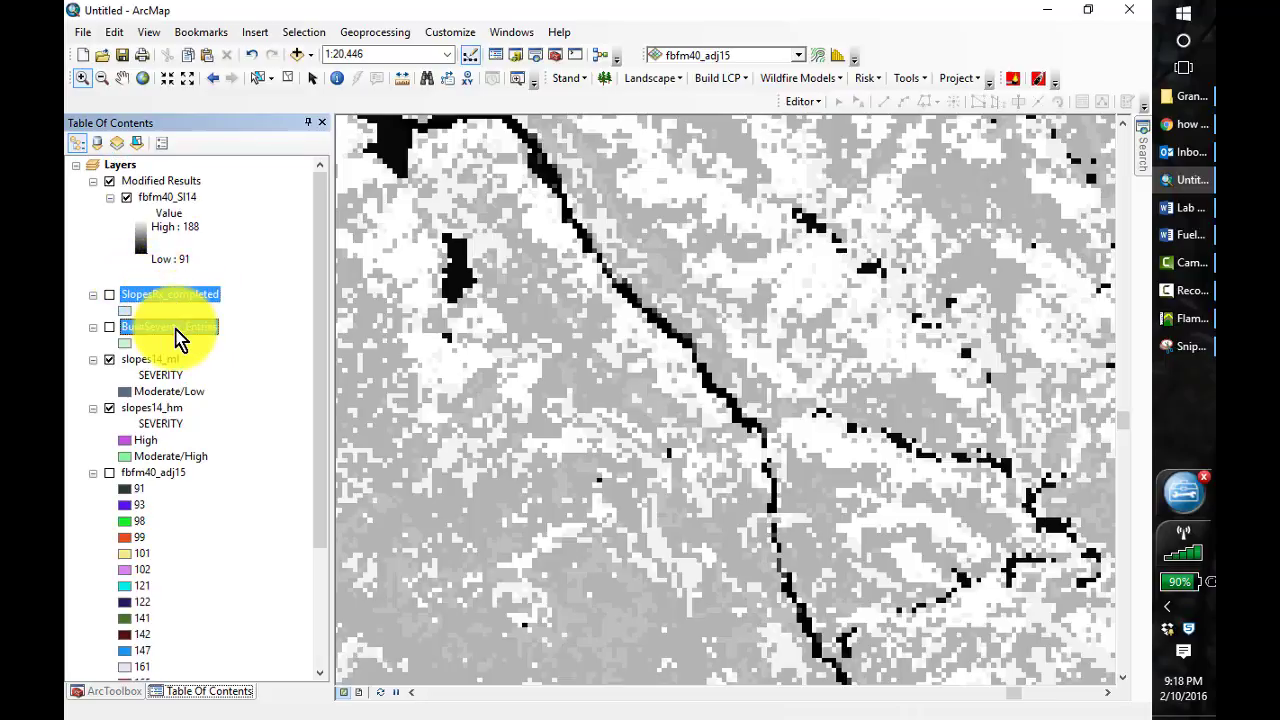
pyautogui.click(166, 391)
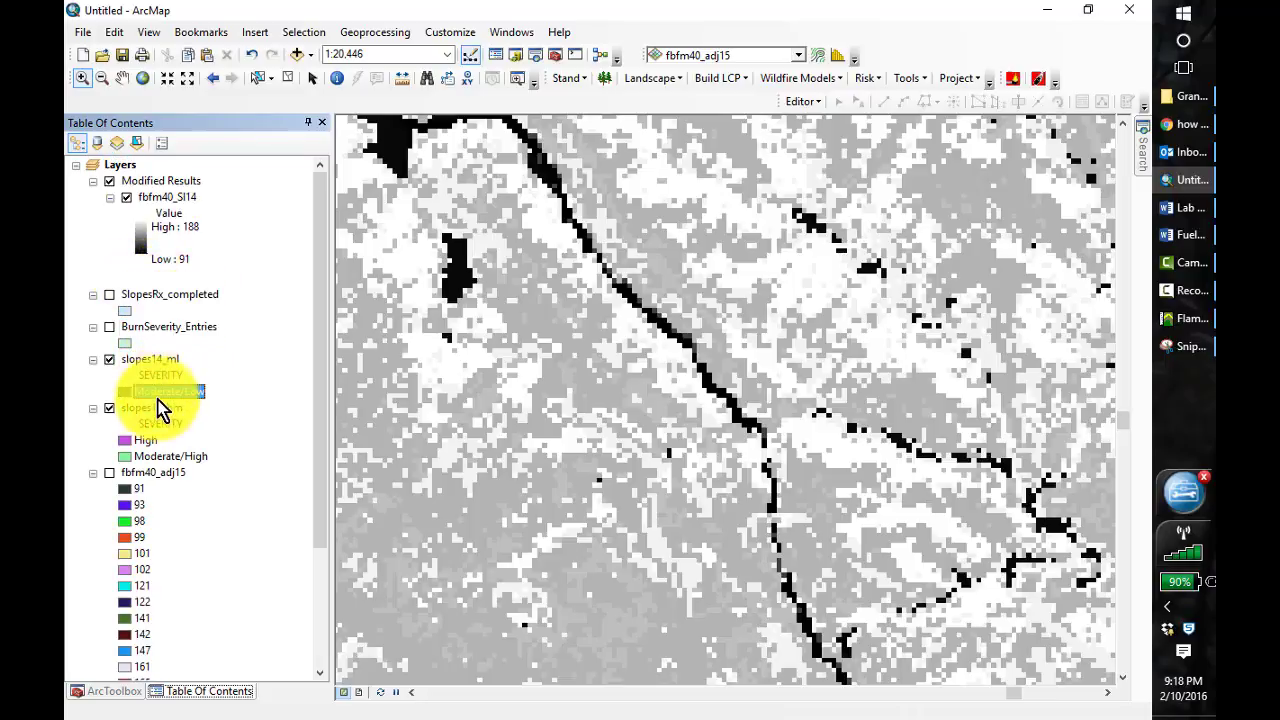
pyautogui.keyDown('ctrl'); pyautogui.click(157, 325); pyautogui.keyUp('ctrl')
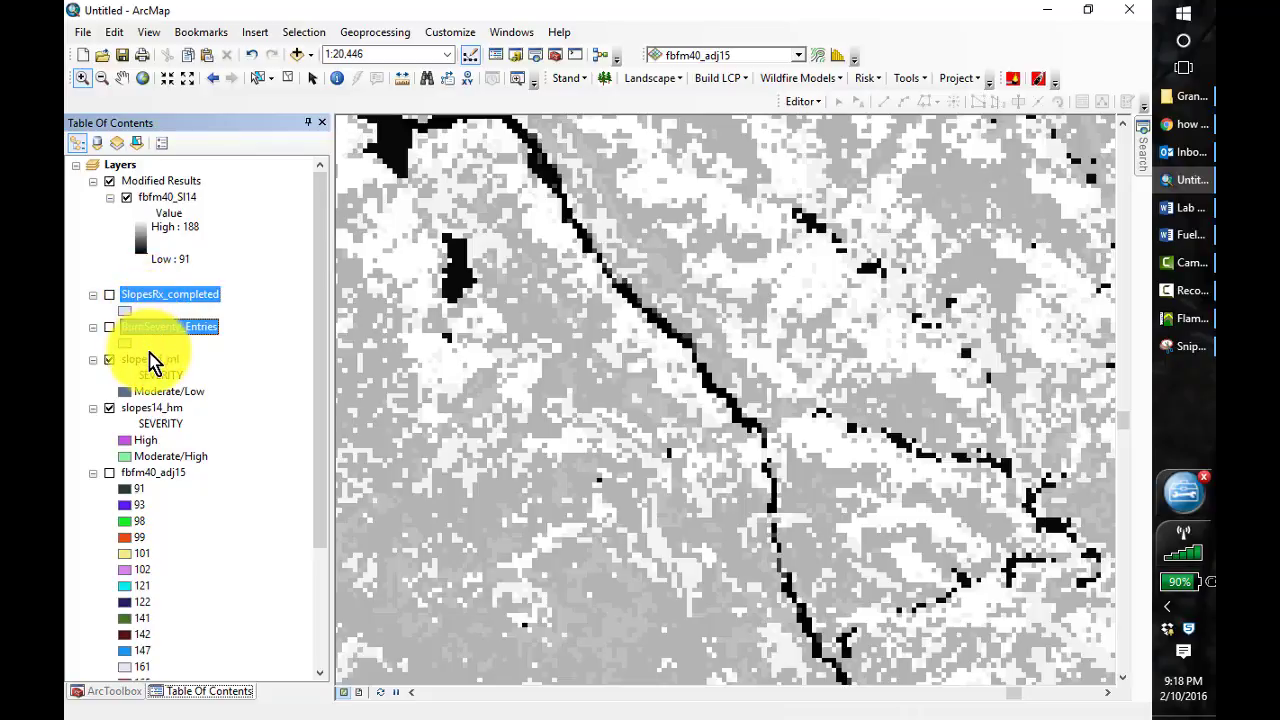
pyautogui.keyDown('ctrl'); pyautogui.click(157, 358); pyautogui.keyUp('ctrl')
pyautogui.keyDown('ctrl'); pyautogui.click(153, 406); pyautogui.keyUp('ctrl')
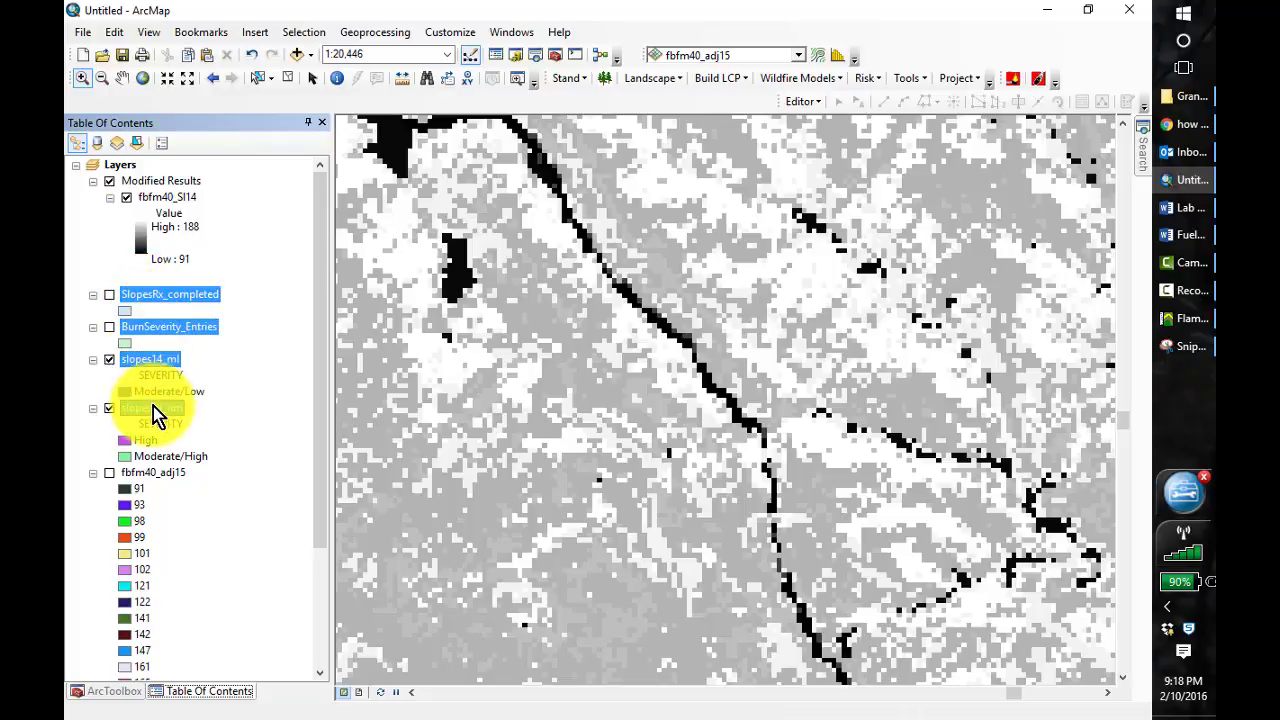
pyautogui.rightClick(147, 482)
pyautogui.click(188, 506)
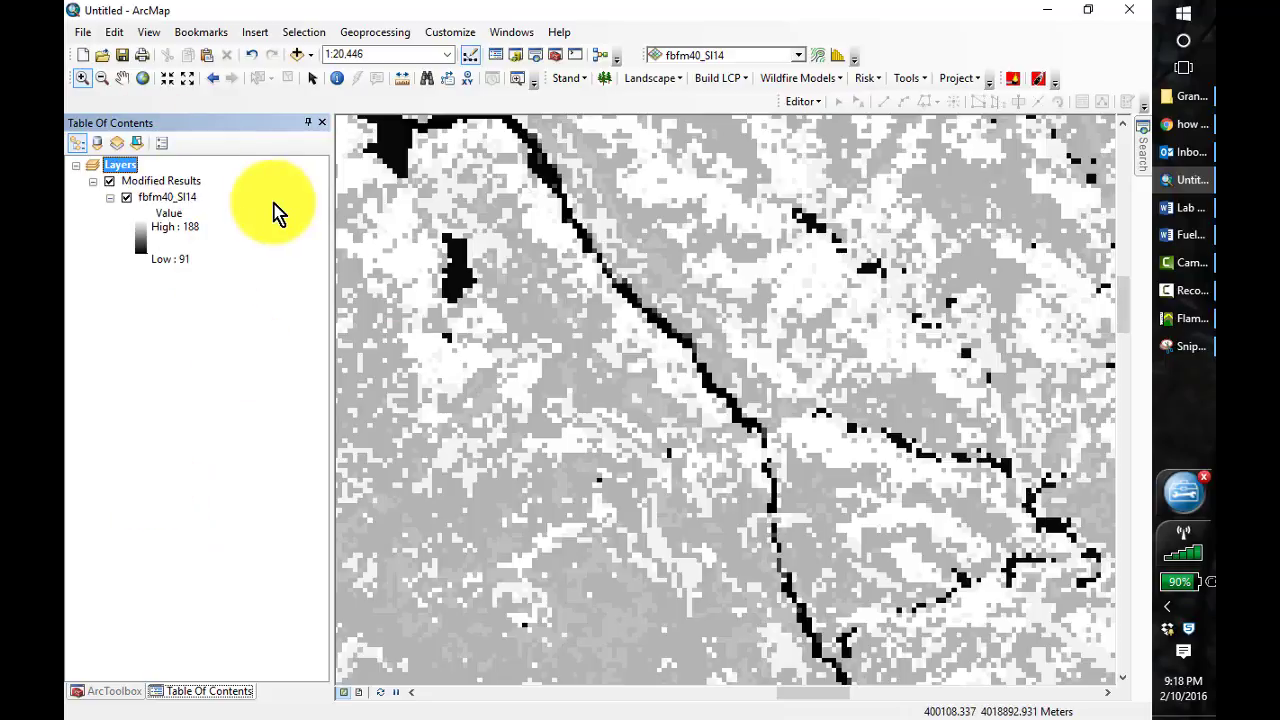
# Add us_130cbd_Clip.tif, us_130cbh_Clip.tif, us_130cc_Clip.tif, us_130ch_Clip1.tif, us_asp2010_Clip.tif, us_dem2010_Clip1.tif and us_slp_clip1 from the LANDFIREData_clipped folder to the map
pyautogui.click(299, 56)
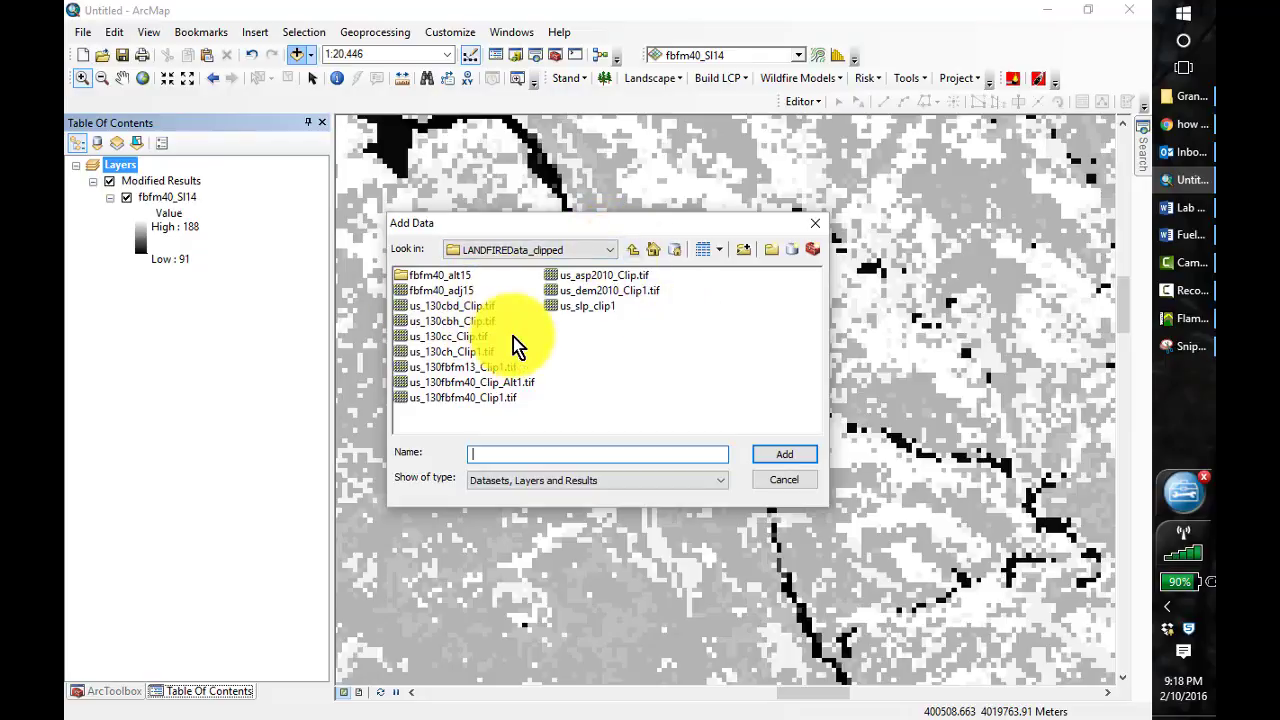
pyautogui.click(452, 307)
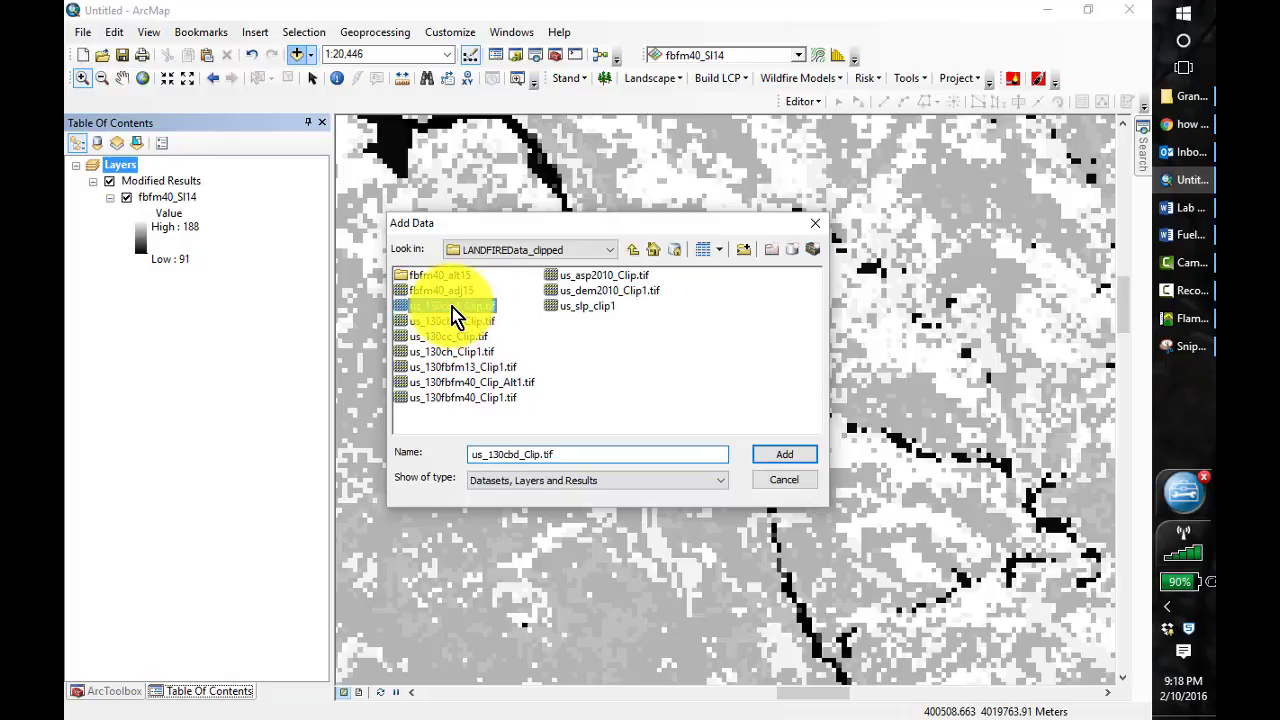
pyautogui.keyDown('ctrl'); pyautogui.click(458, 321); pyautogui.keyUp('ctrl')
pyautogui.keyDown('ctrl'); pyautogui.click(464, 338); pyautogui.keyUp('ctrl')
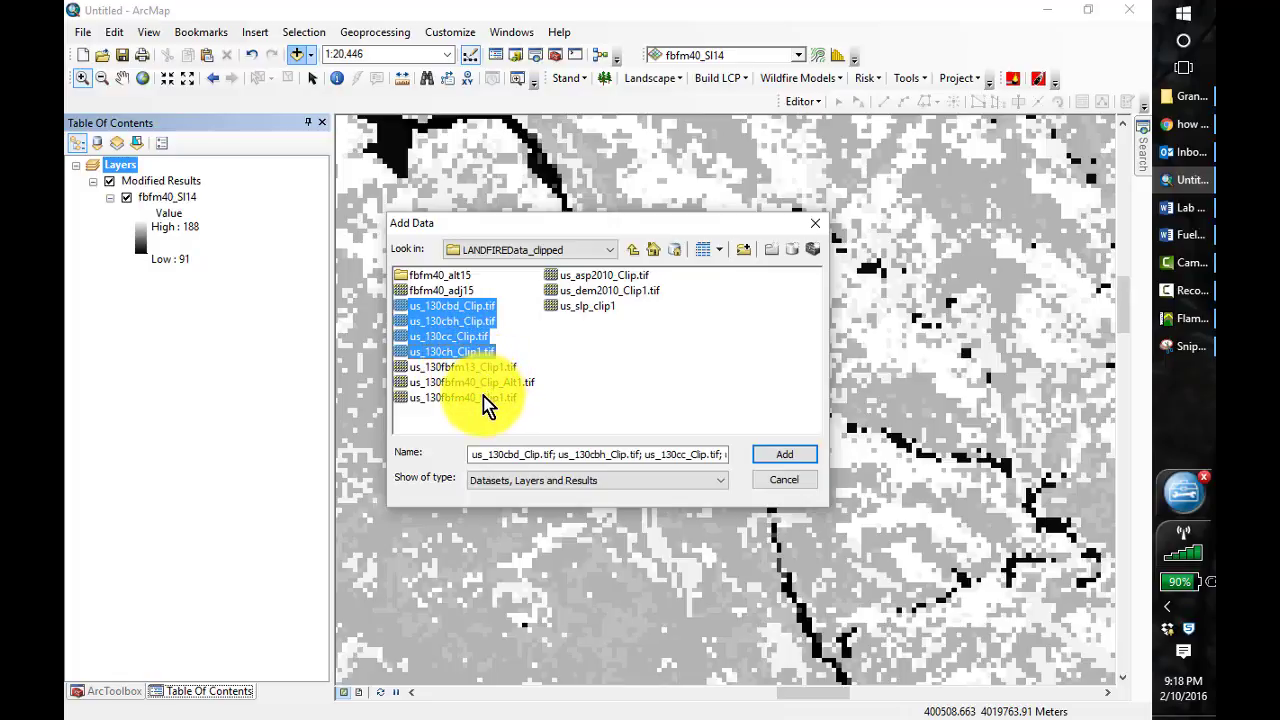
pyautogui.keyDown('ctrl'); pyautogui.click(602, 292); pyautogui.keyUp('ctrl')
pyautogui.keyDown('ctrl'); pyautogui.click(598, 306); pyautogui.keyUp('ctrl')
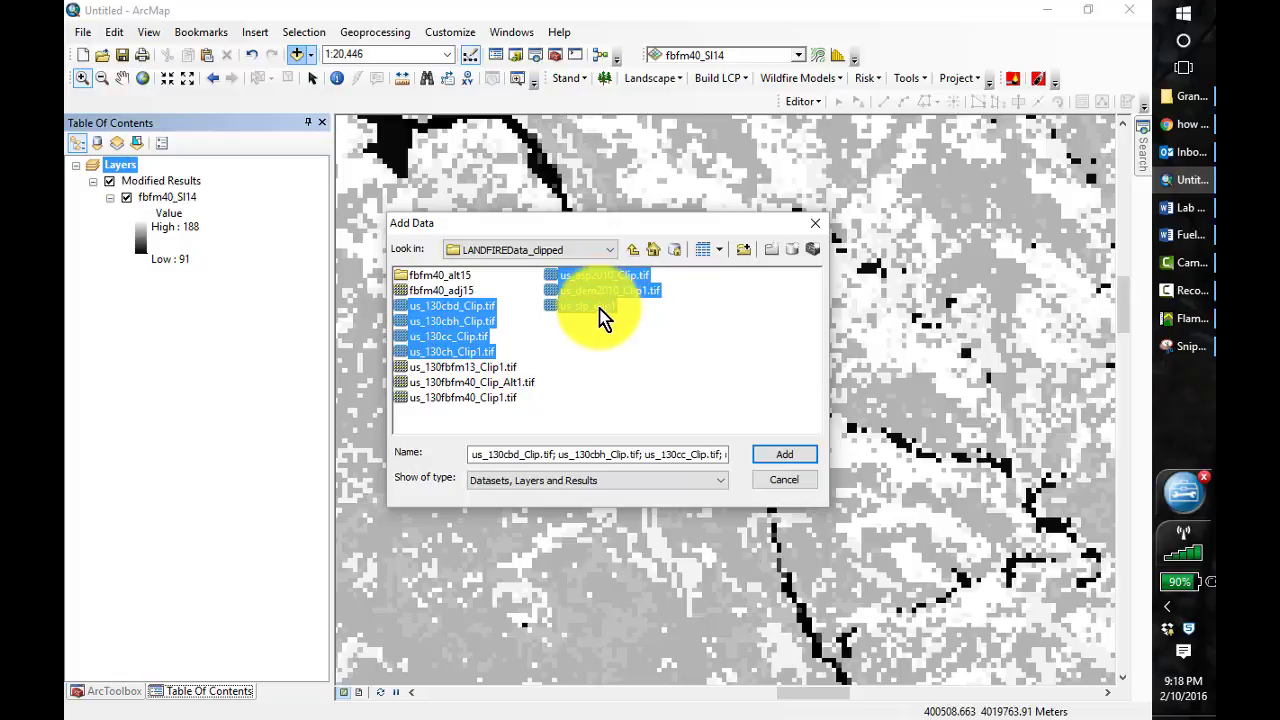
pyautogui.click(782, 459)
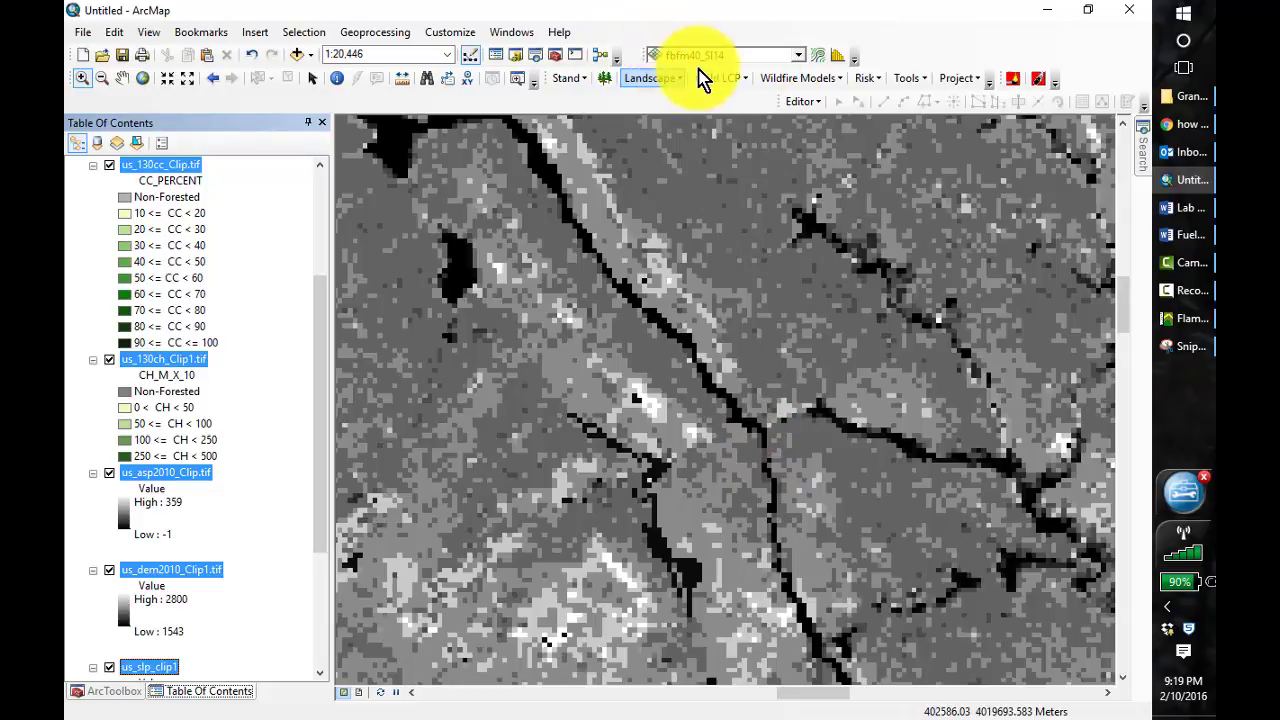
# Start building an LCP using raster data and set its elevation layer to us_dem2010_Clip1.tif
pyautogui.click(736, 78)
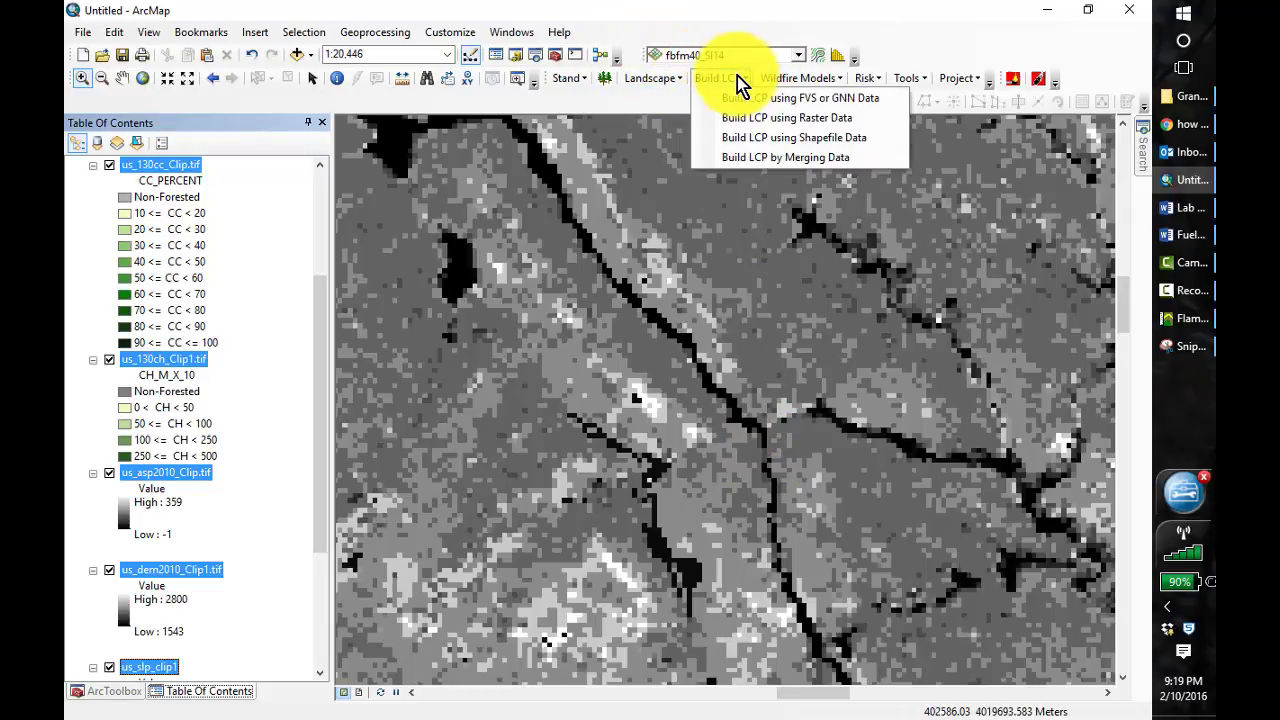
pyautogui.click(766, 118)
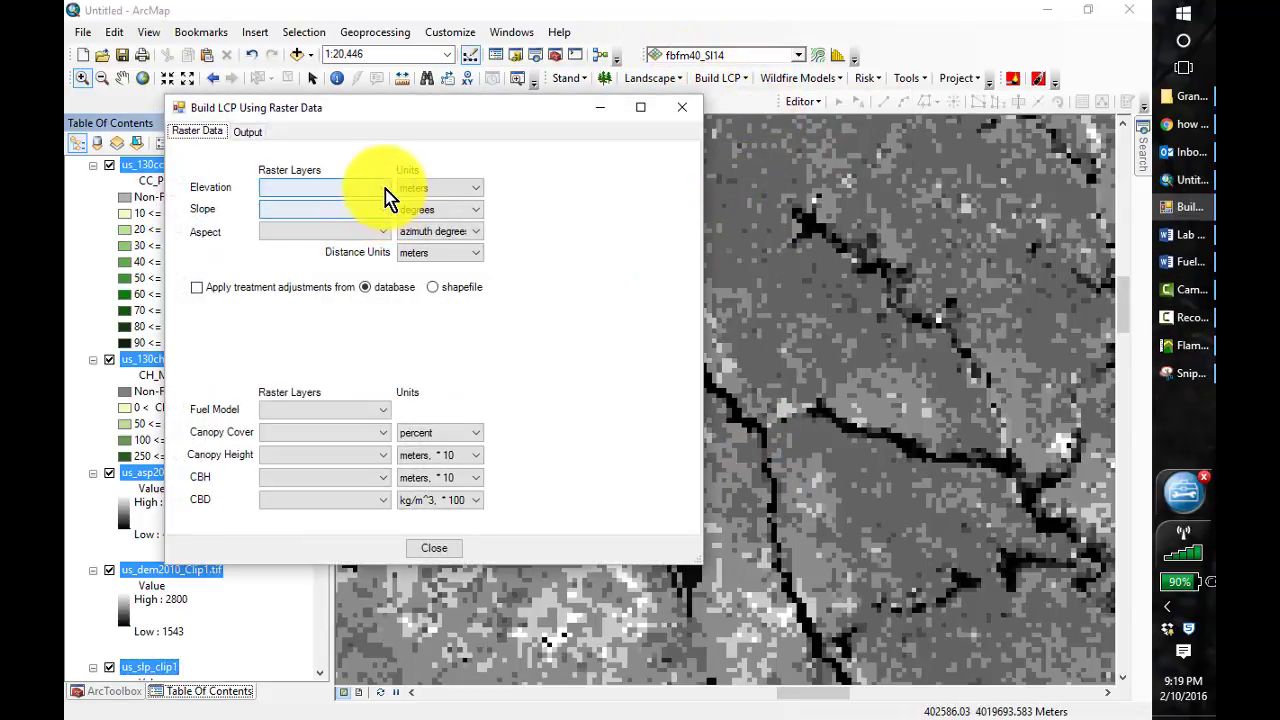
pyautogui.click(382, 188)
pyautogui.click(338, 287)
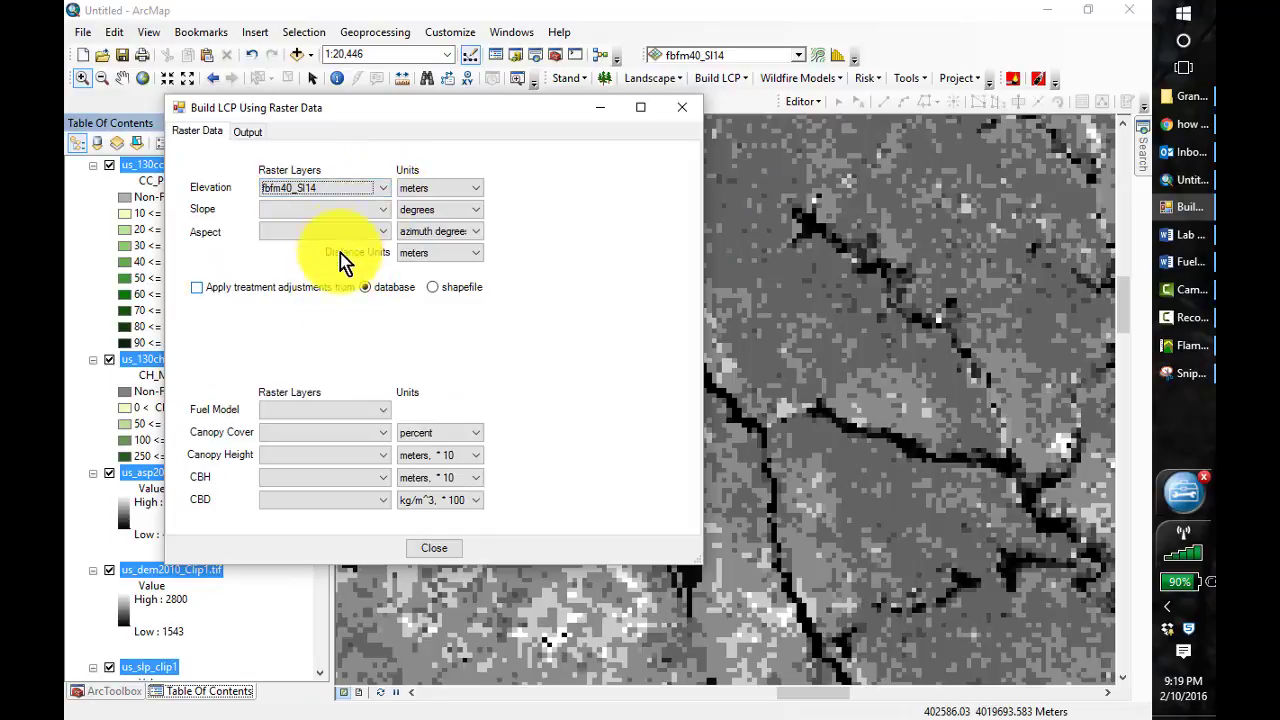
pyautogui.click(379, 189)
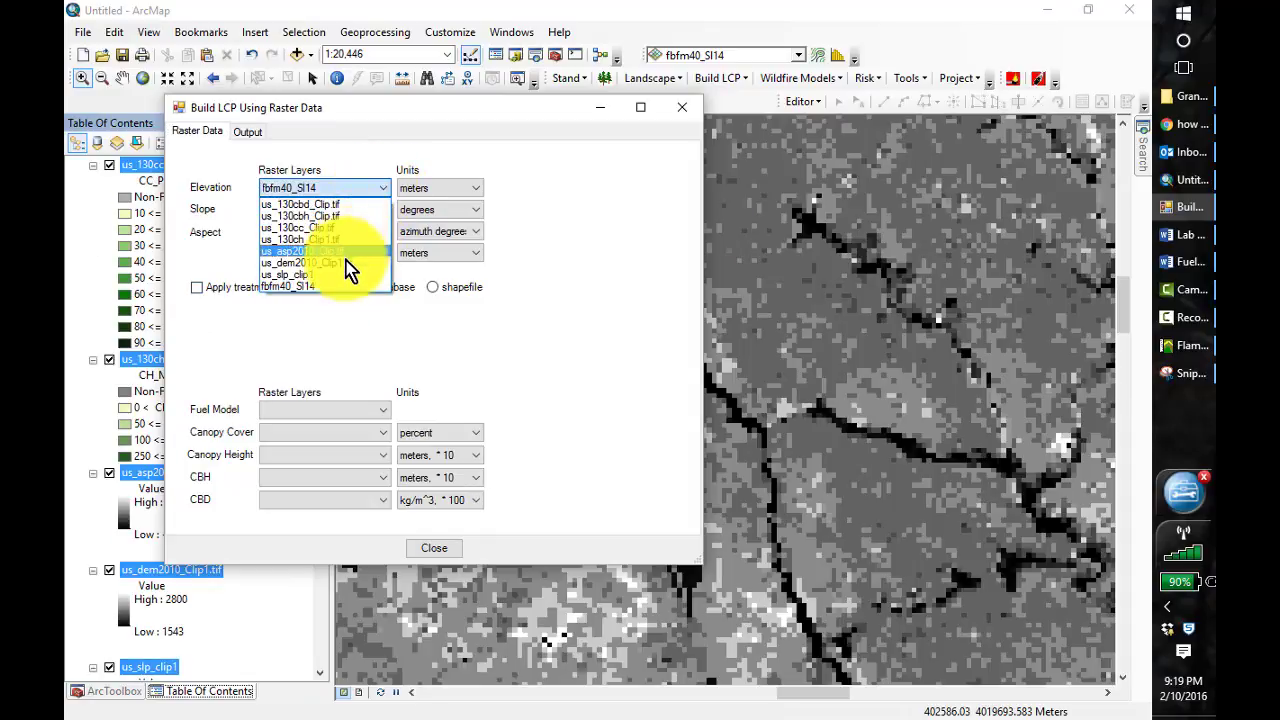
pyautogui.click(345, 263)
# Set the LCP slope layer to us_slp_clip1 and the aspect layer to us_asp2010_Clip.tif
pyautogui.click(367, 211)
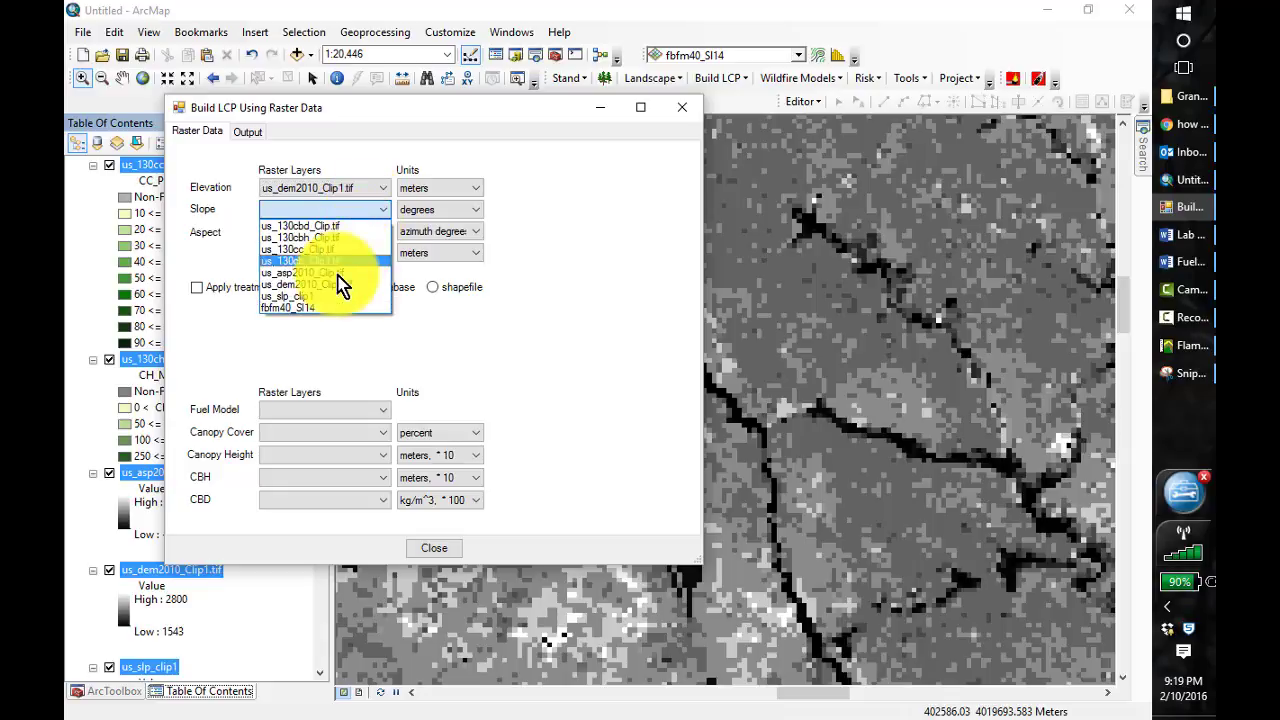
pyautogui.click(338, 296)
pyautogui.click(368, 229)
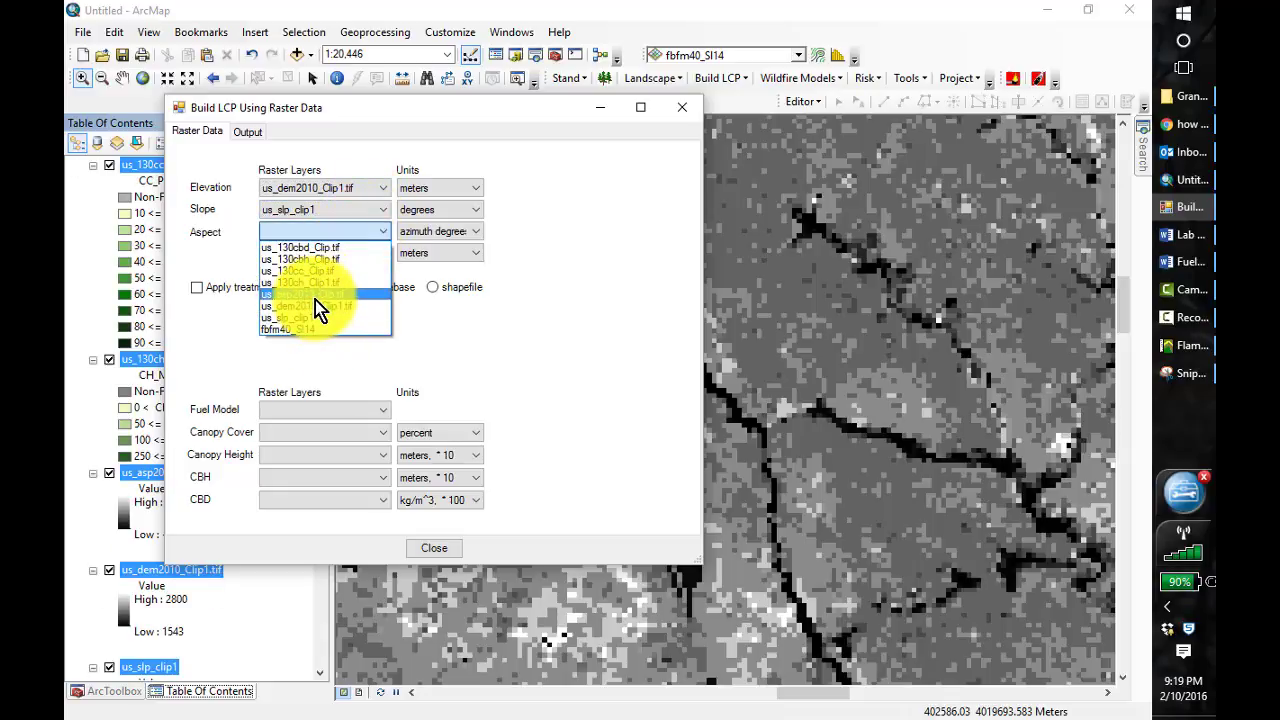
pyautogui.click(315, 295)
# Set the LCP fuel model layer to fbfm40_Sl14 and the canopy cover layer to us_130cc_Clip.tif
pyautogui.click(378, 410)
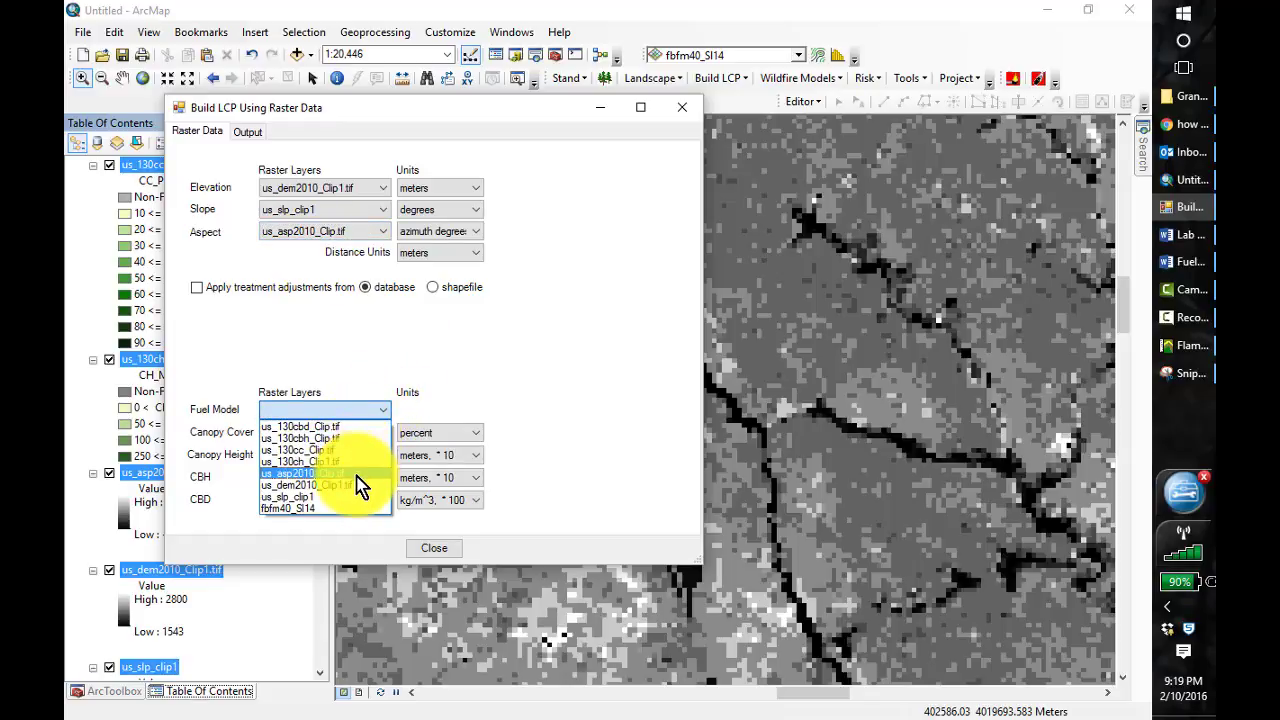
pyautogui.click(331, 507)
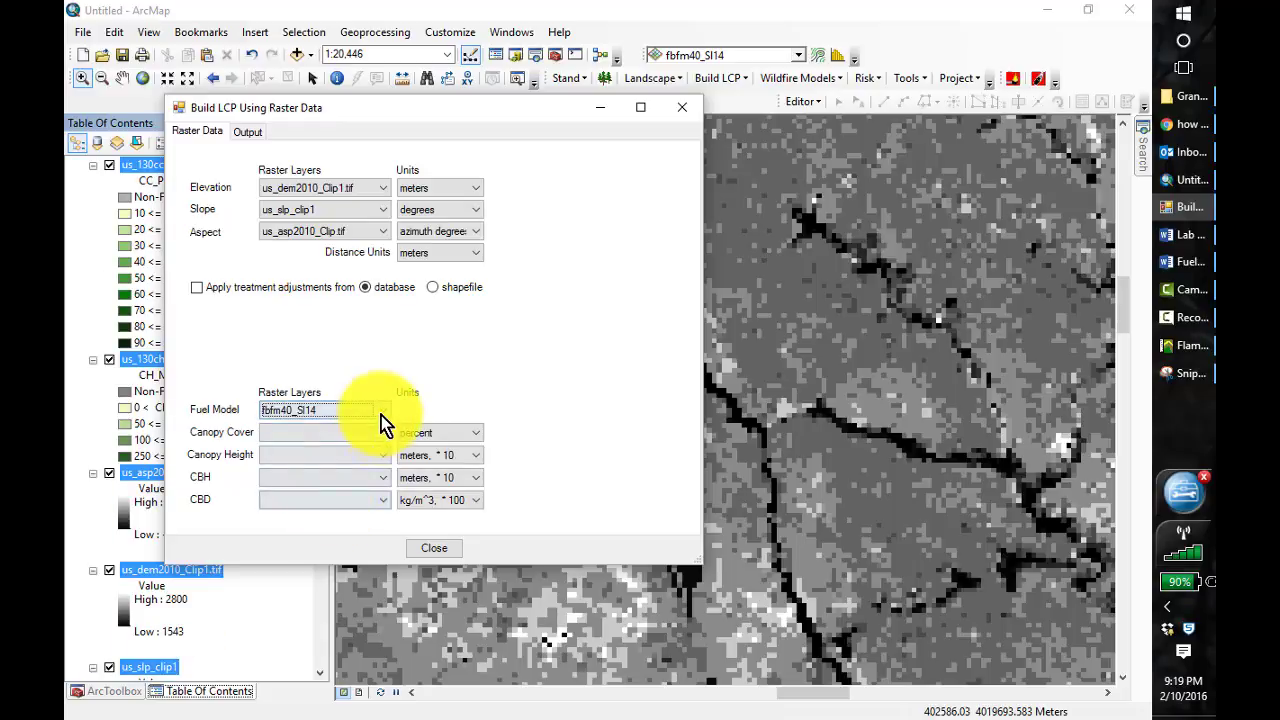
pyautogui.click(384, 436)
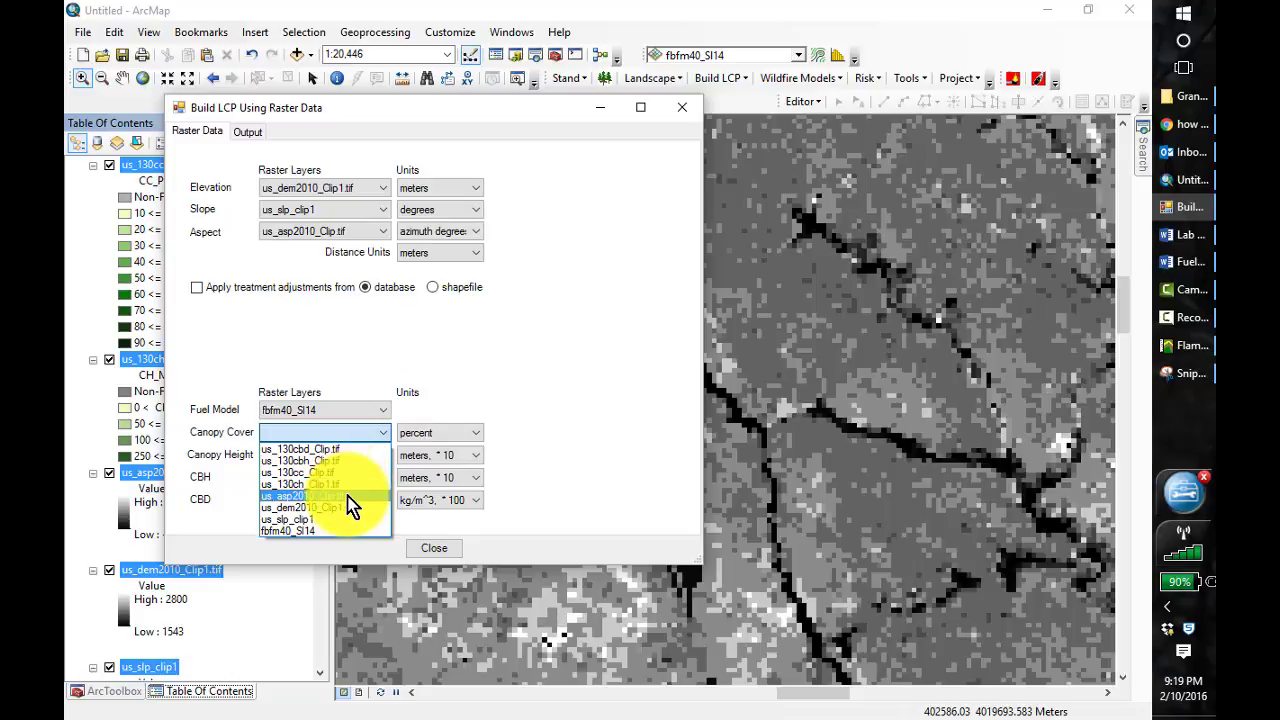
pyautogui.click(338, 474)
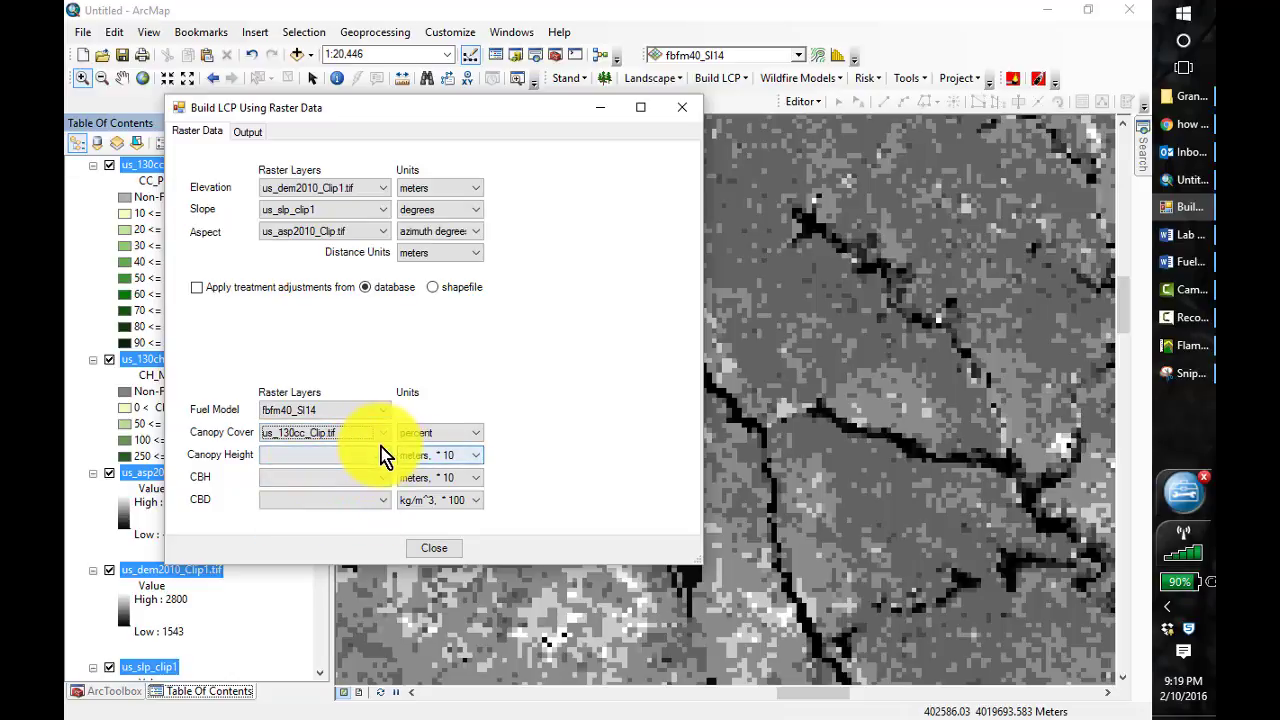
# Assign us_130ch_Clip1.tif as the LCP canopy height layer, us_130cbh_Clip.tif as CBH and us_130cbd_Clip.tif as CBD
pyautogui.click(381, 452)
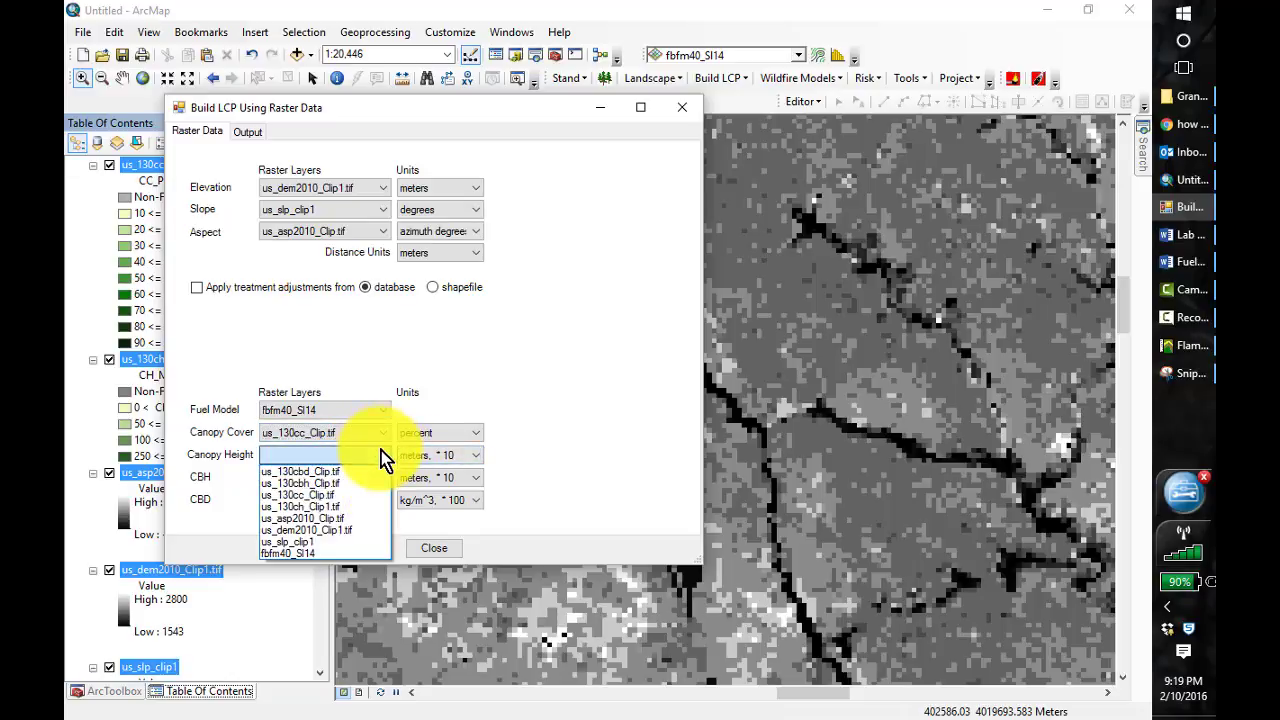
pyautogui.click(345, 508)
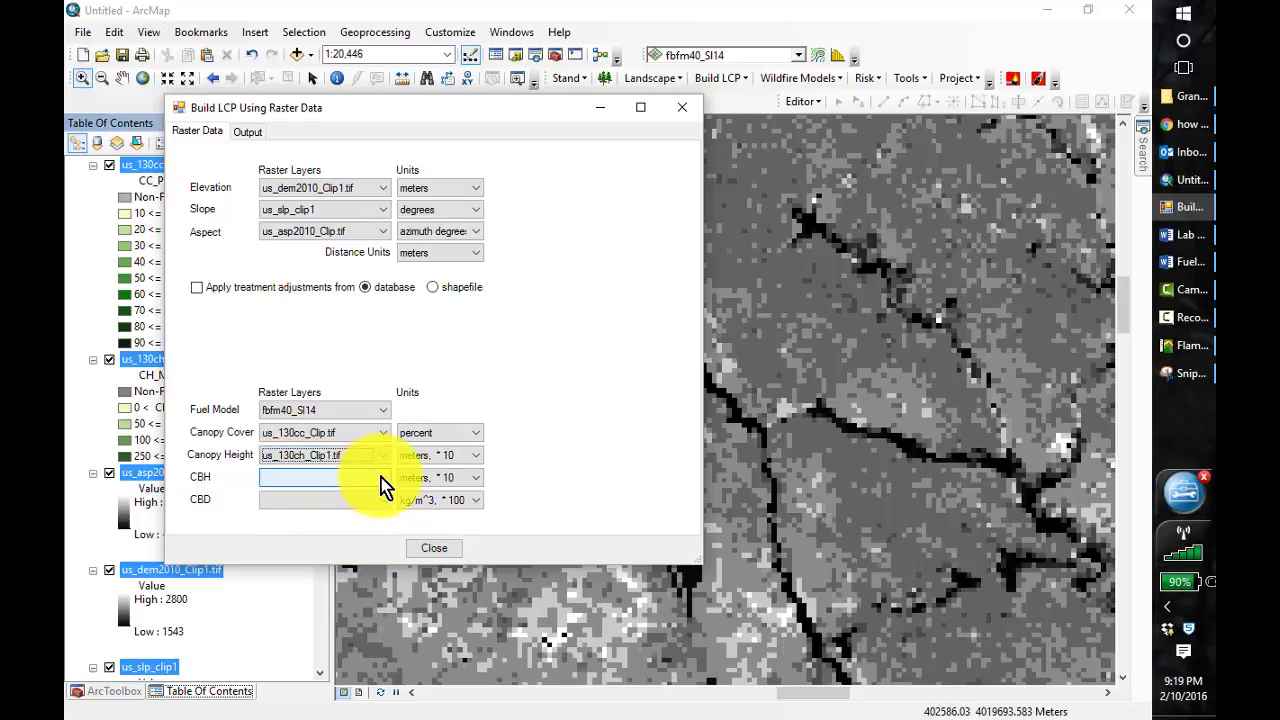
pyautogui.click(382, 478)
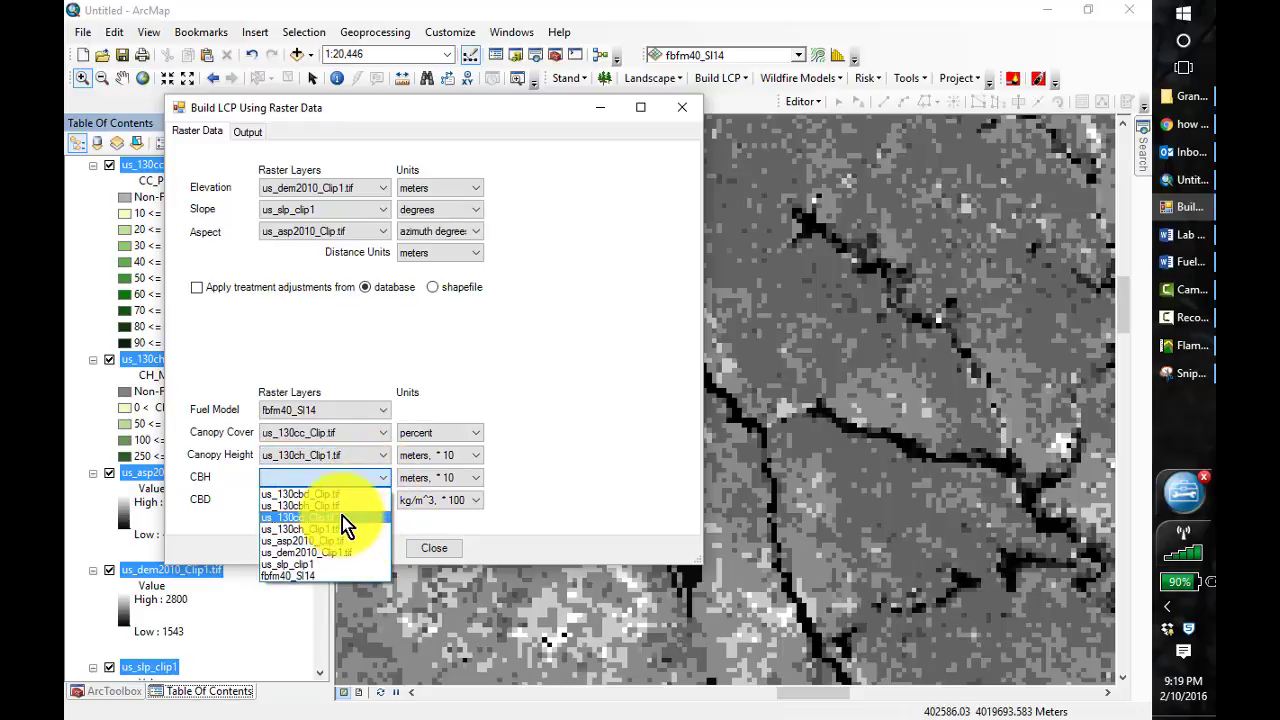
pyautogui.click(340, 506)
pyautogui.click(372, 503)
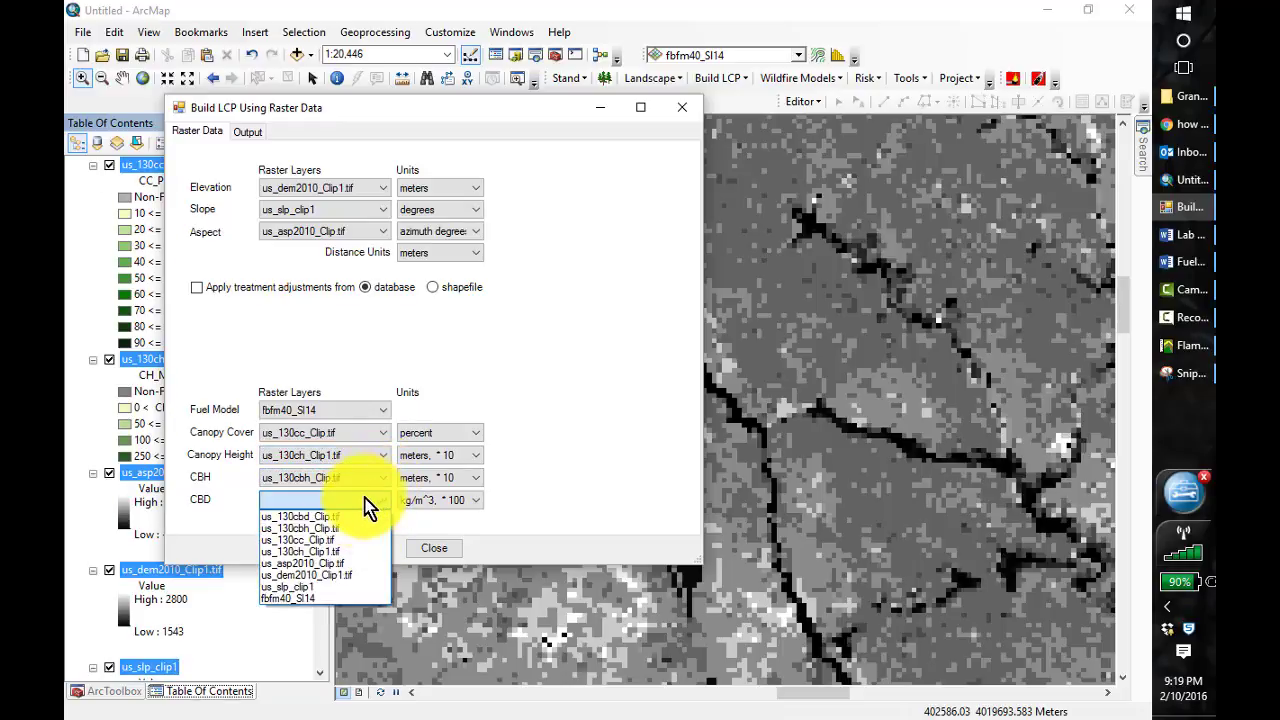
pyautogui.click(348, 518)
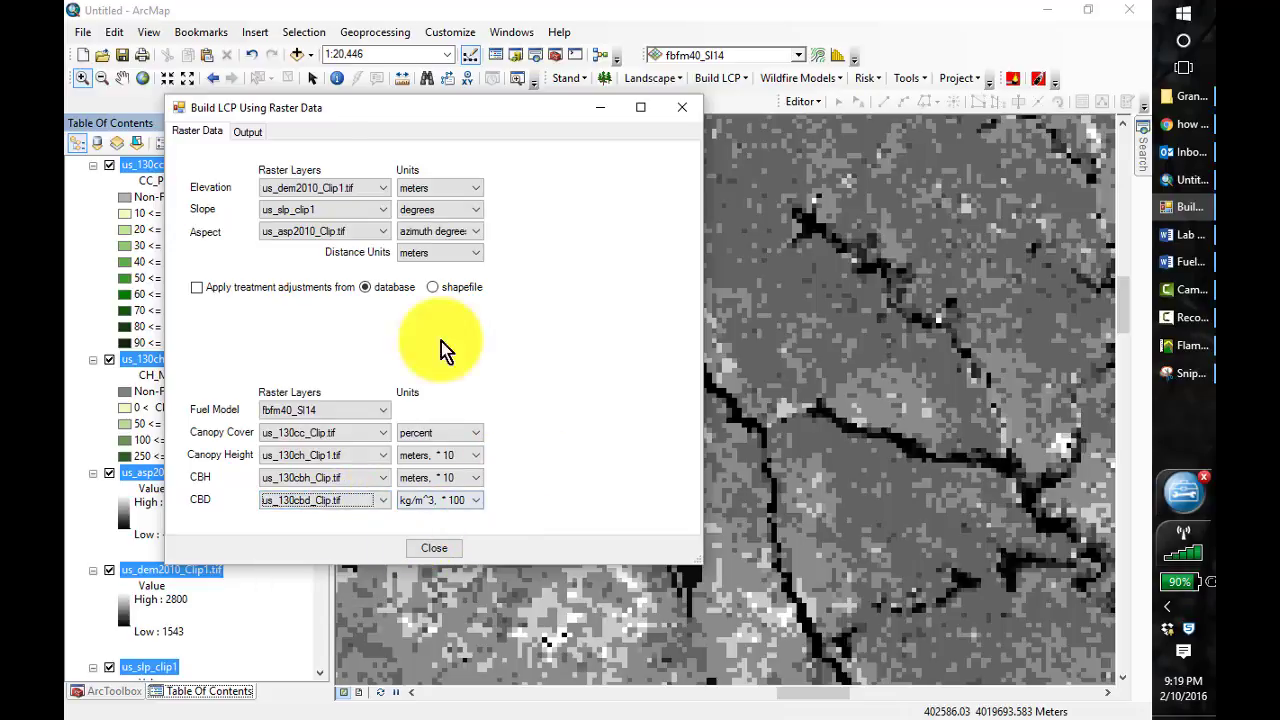
# Set the LCP output file to Slopes_2014.lcp in C:\407\Lesson_4\Slopes, keeping the default extent
pyautogui.click(252, 130)
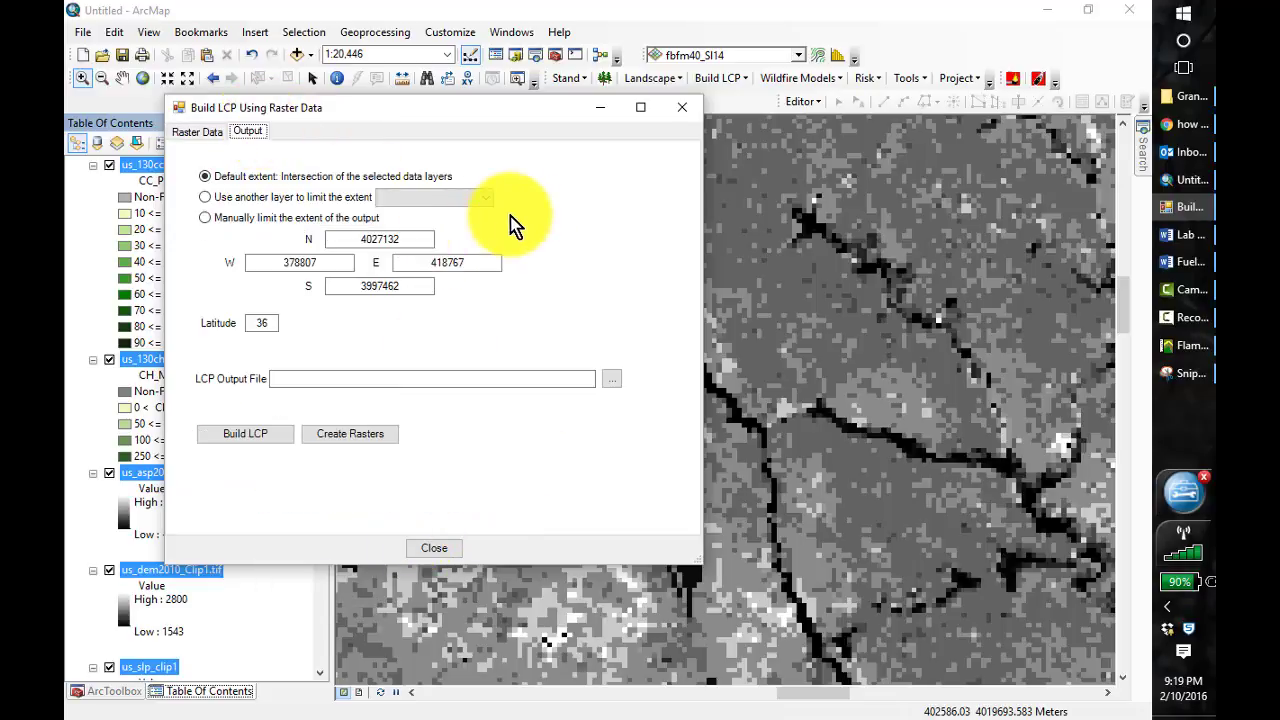
pyautogui.click(615, 380)
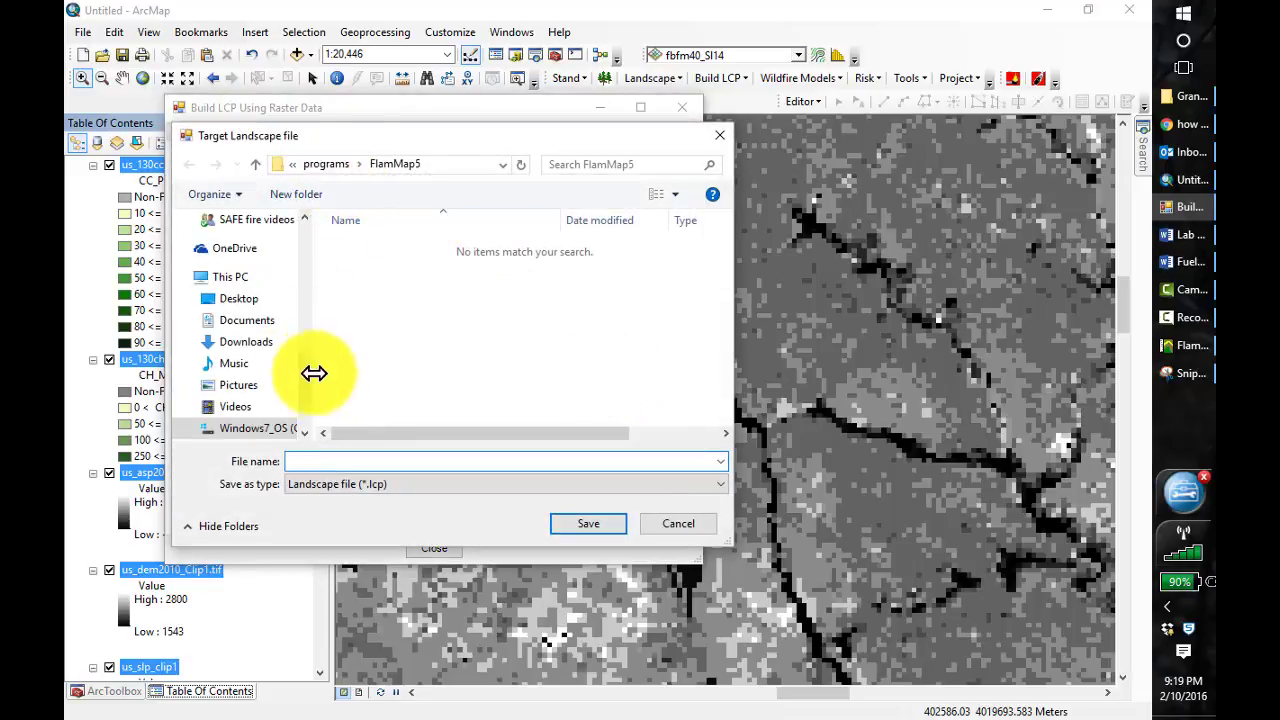
pyautogui.click(248, 328)
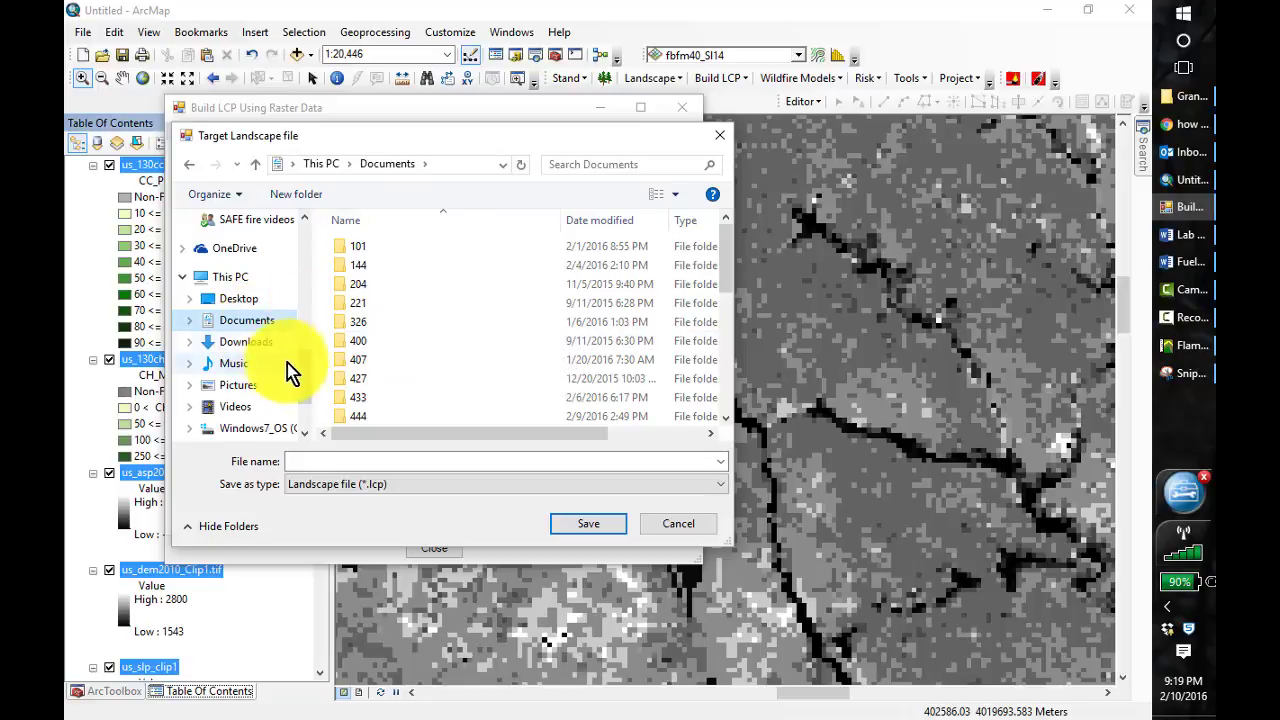
pyautogui.moveTo(306, 382); pyautogui.dragTo(309, 409)
pyautogui.click(250, 327)
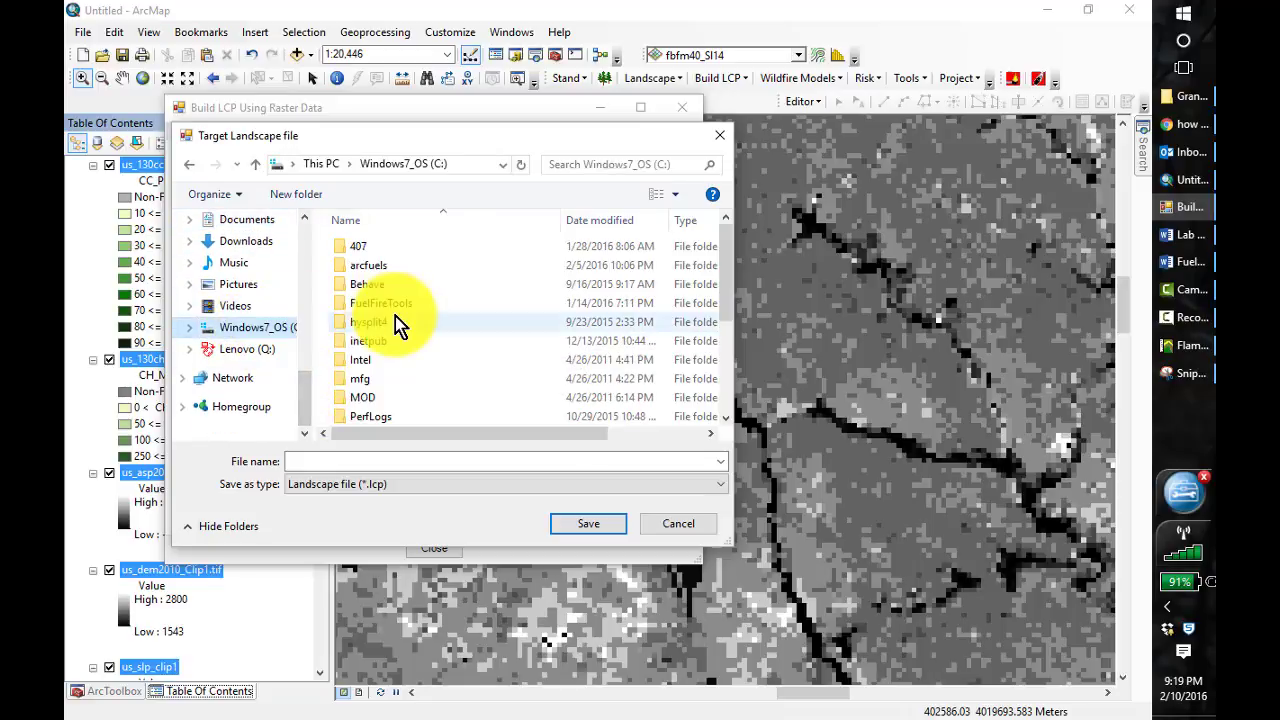
pyautogui.doubleClick(357, 249)
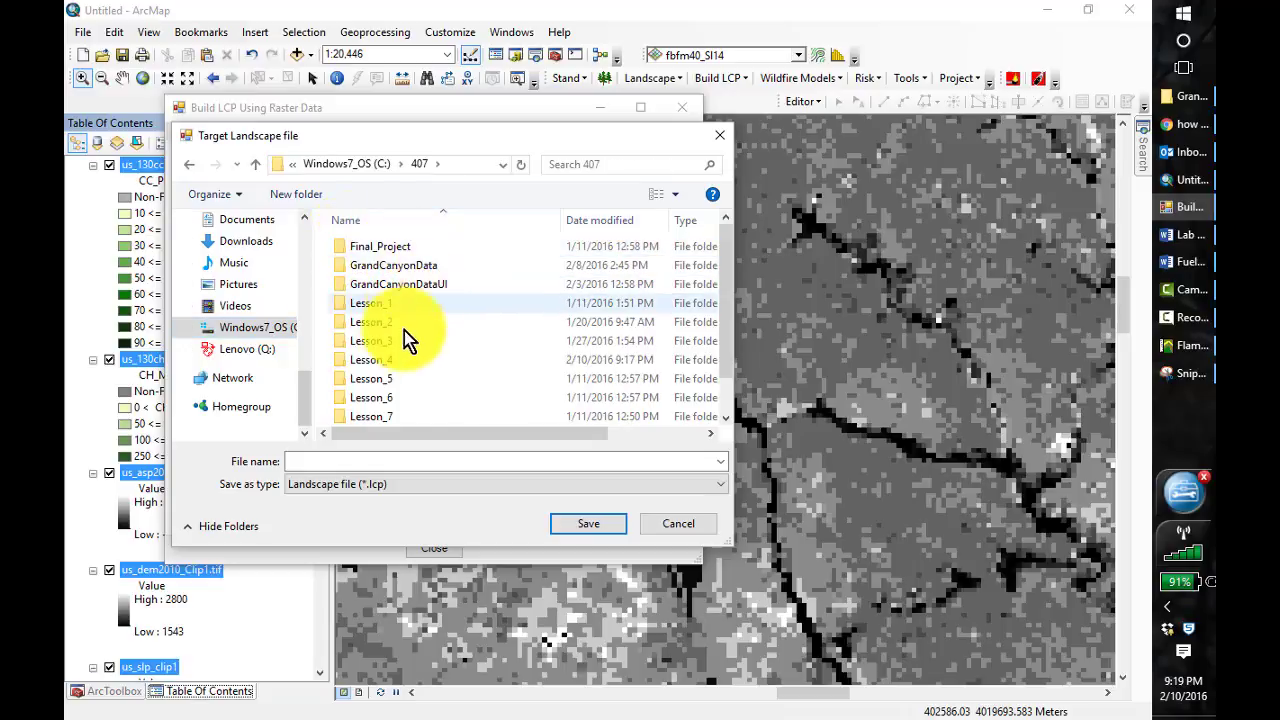
pyautogui.doubleClick(368, 360)
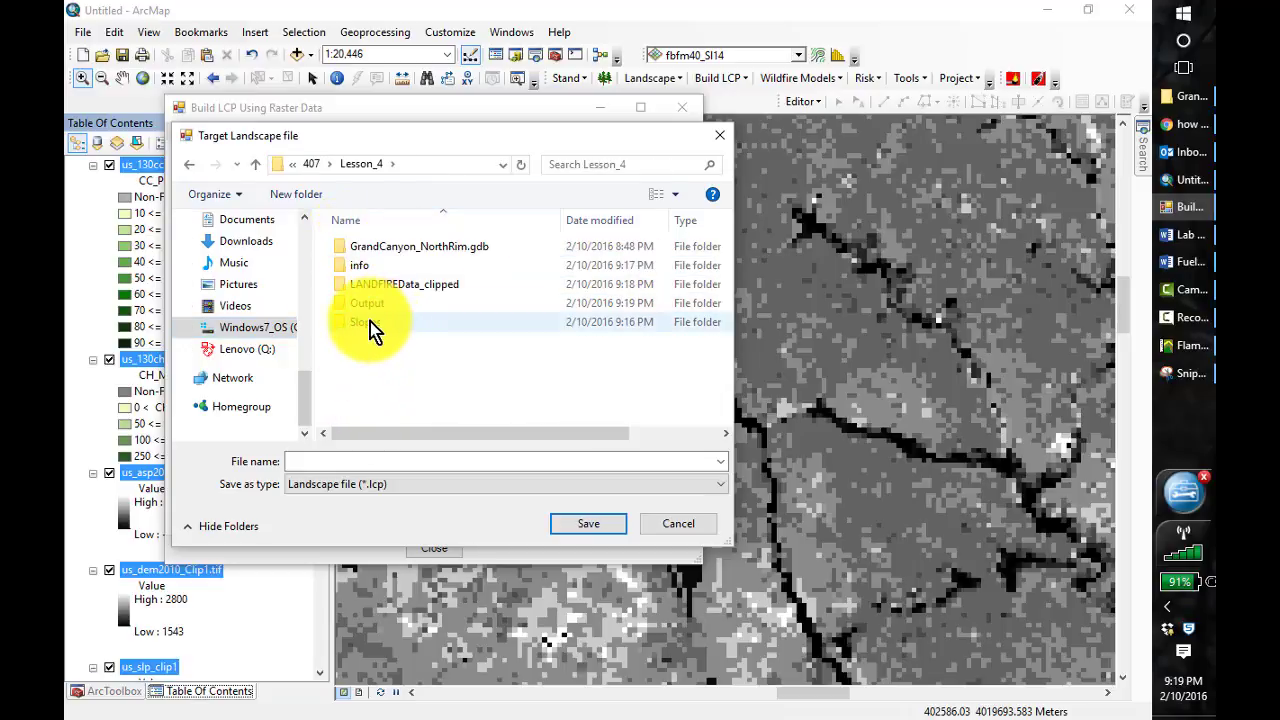
pyautogui.doubleClick(368, 322)
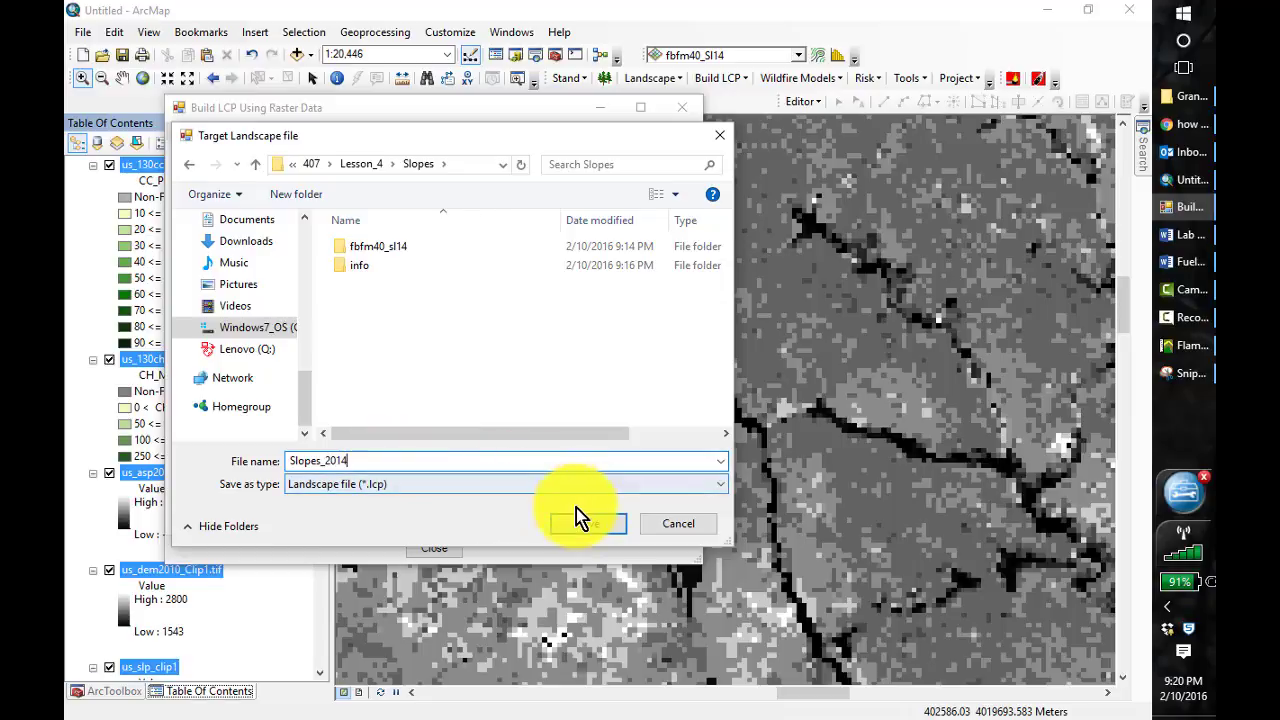
pyautogui.click(605, 525)
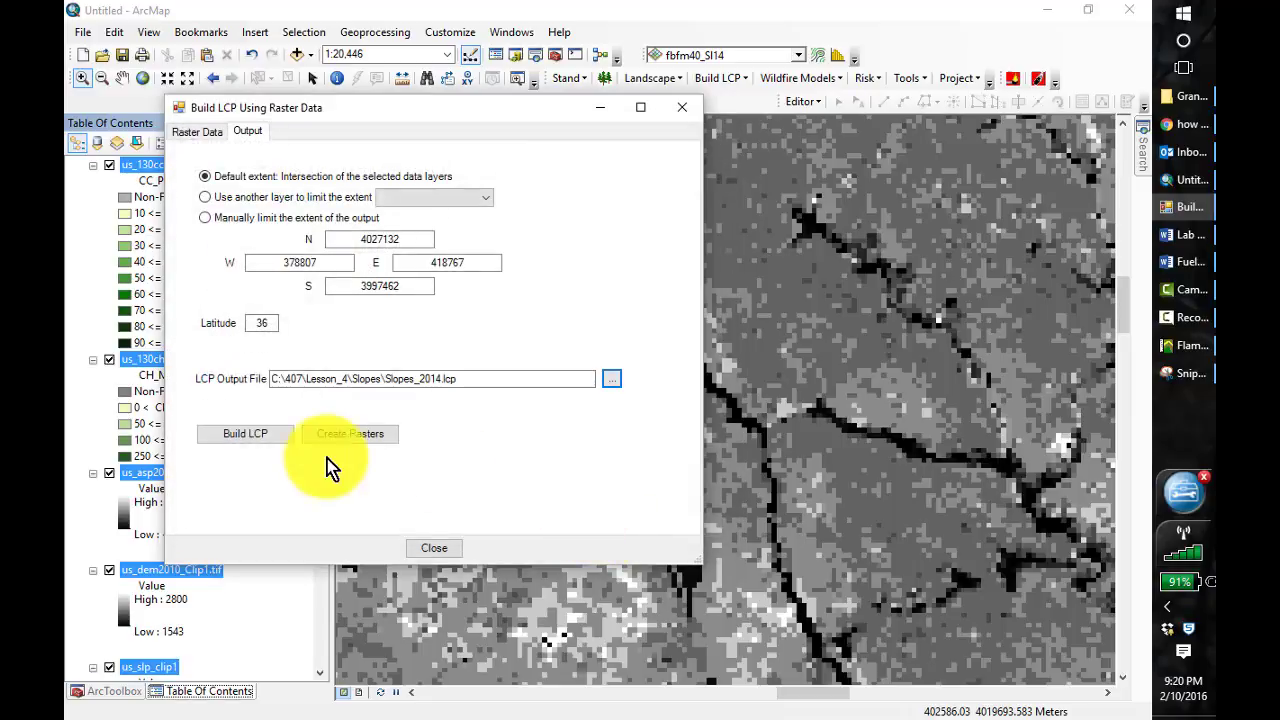
# Build the LCP file and close the Build LCP Using Raster Data dialog
pyautogui.click(258, 445)
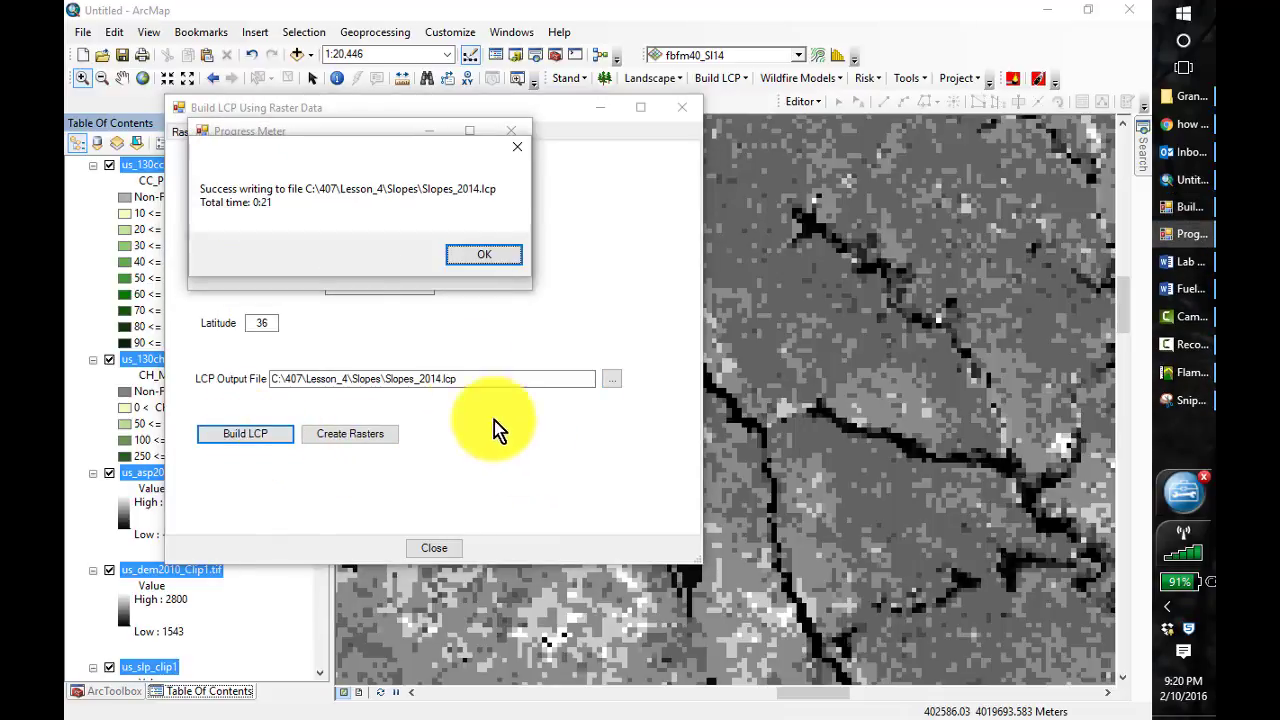
pyautogui.click(512, 262)
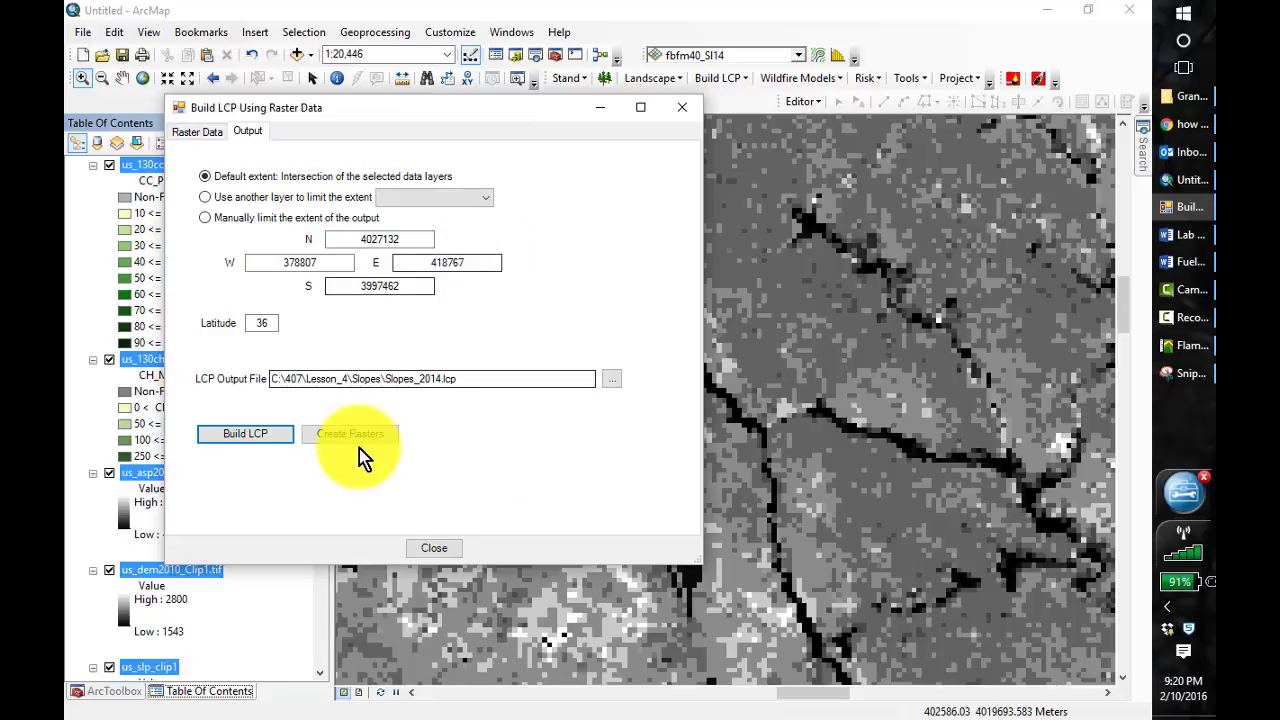
pyautogui.click(453, 552)
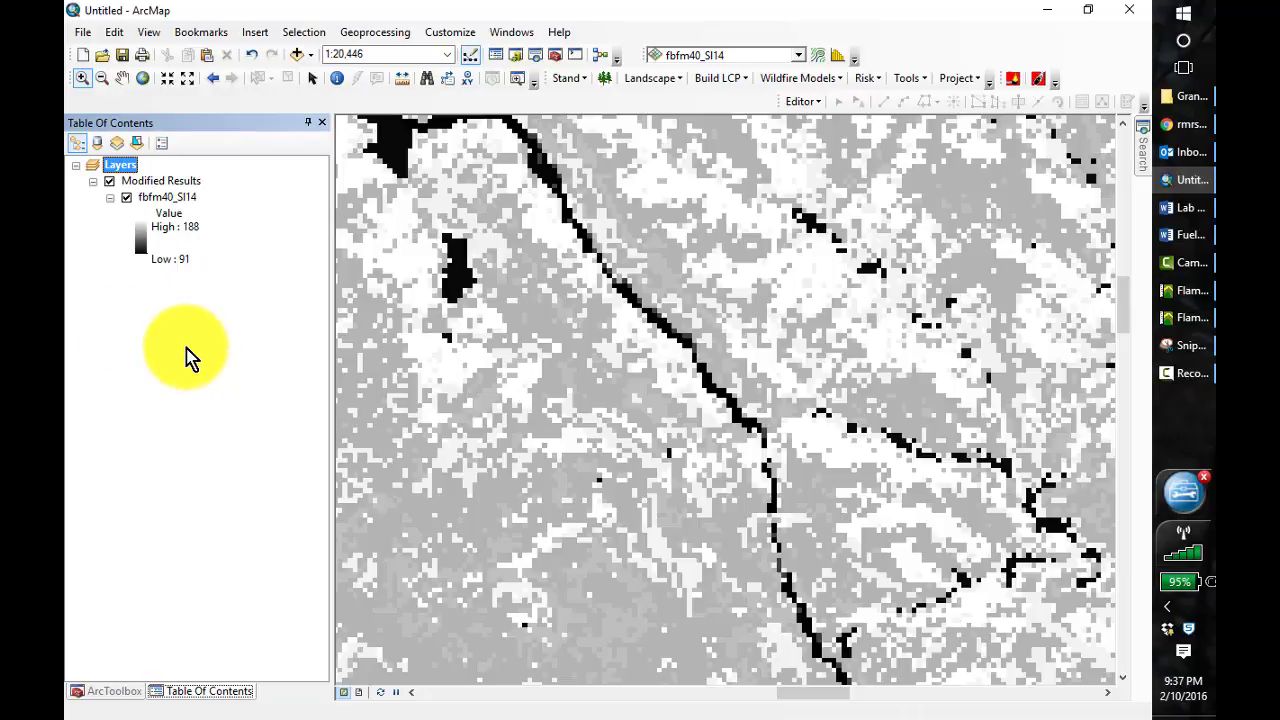
# Add the clipped LANDFIRE rasters and the Target_Areas_2015 layer from Slopes_Rx_2015_Planning.gdb in GrandCanyonData to the map
pyautogui.click(297, 54)
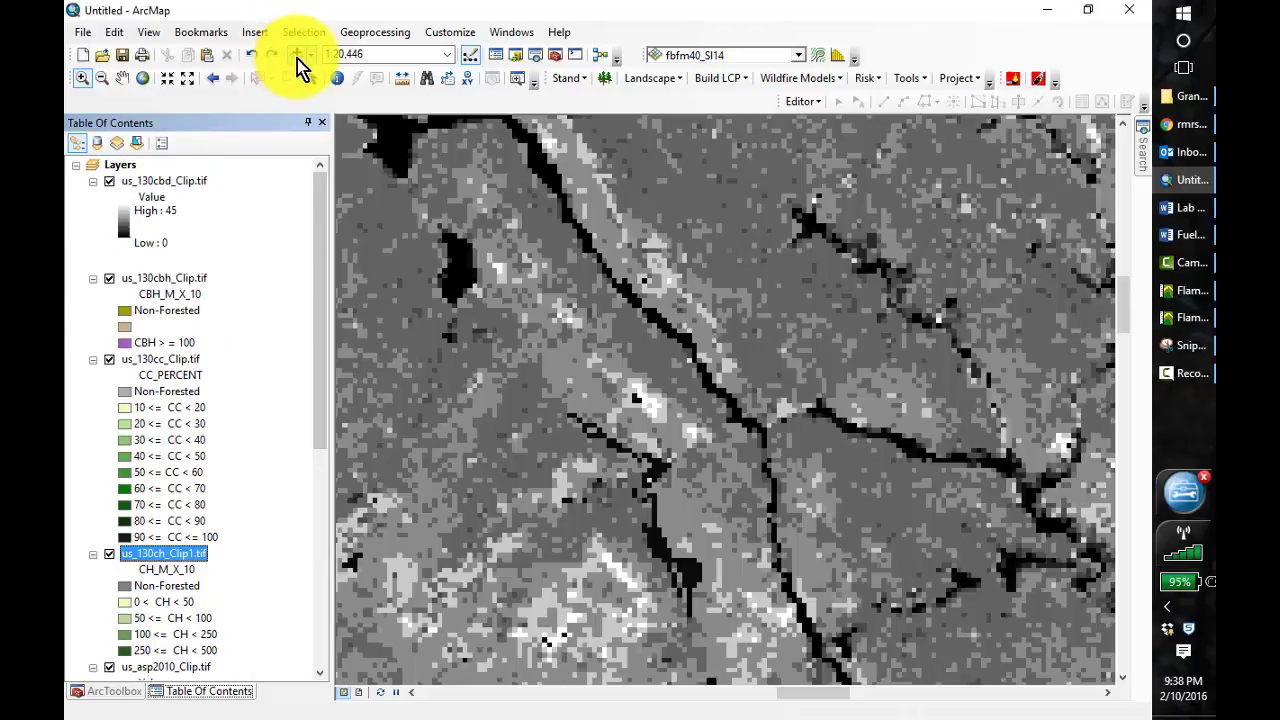
pyautogui.click(297, 56)
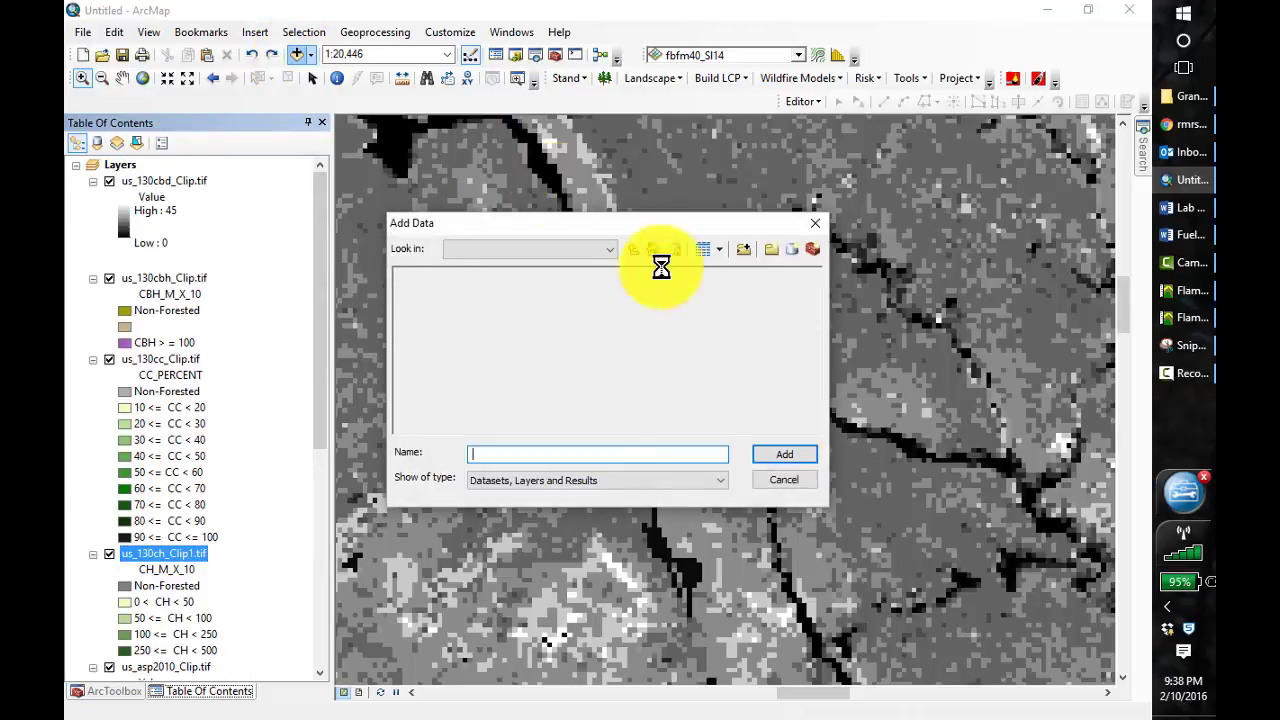
pyautogui.click(635, 252)
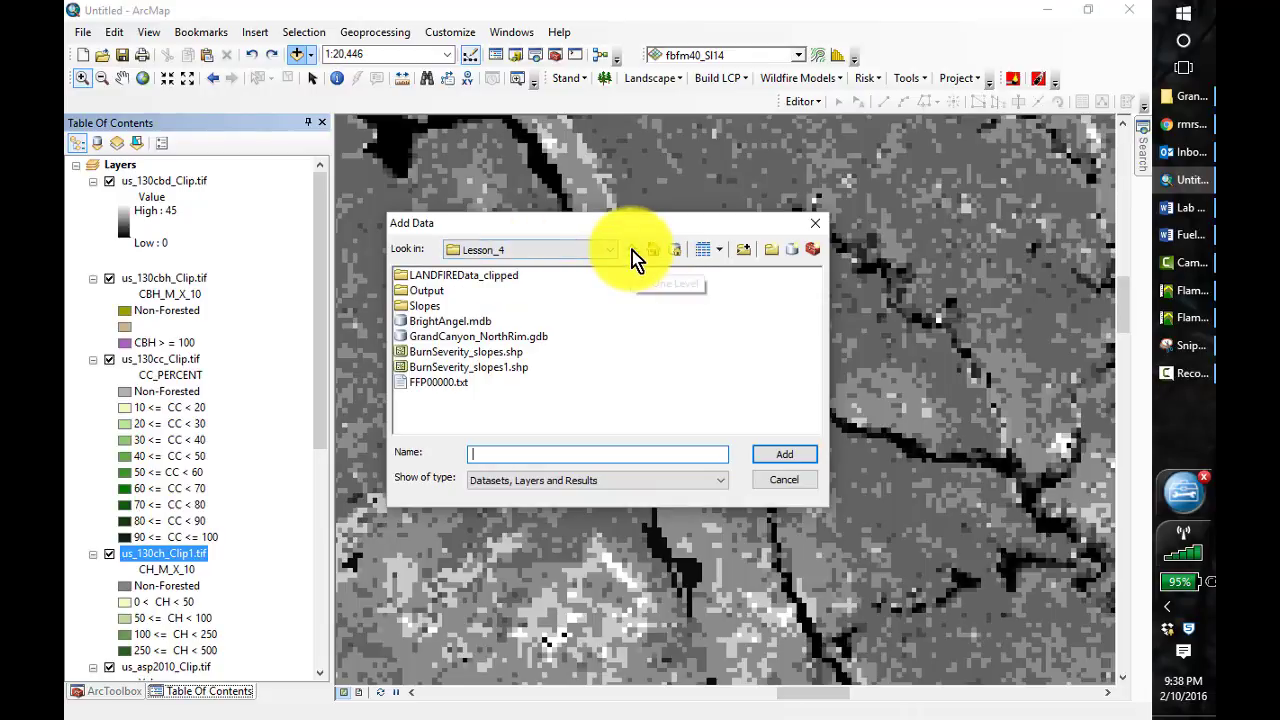
pyautogui.click(633, 251)
pyautogui.doubleClick(459, 293)
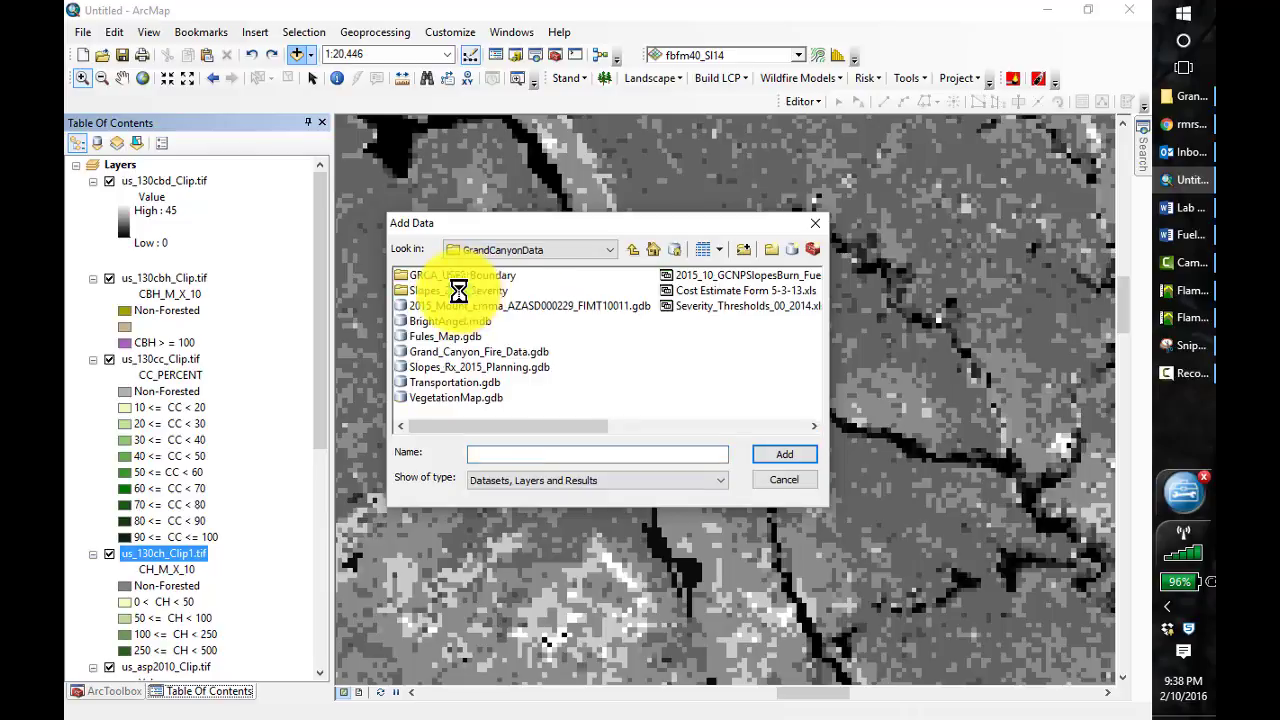
pyautogui.click(401, 352)
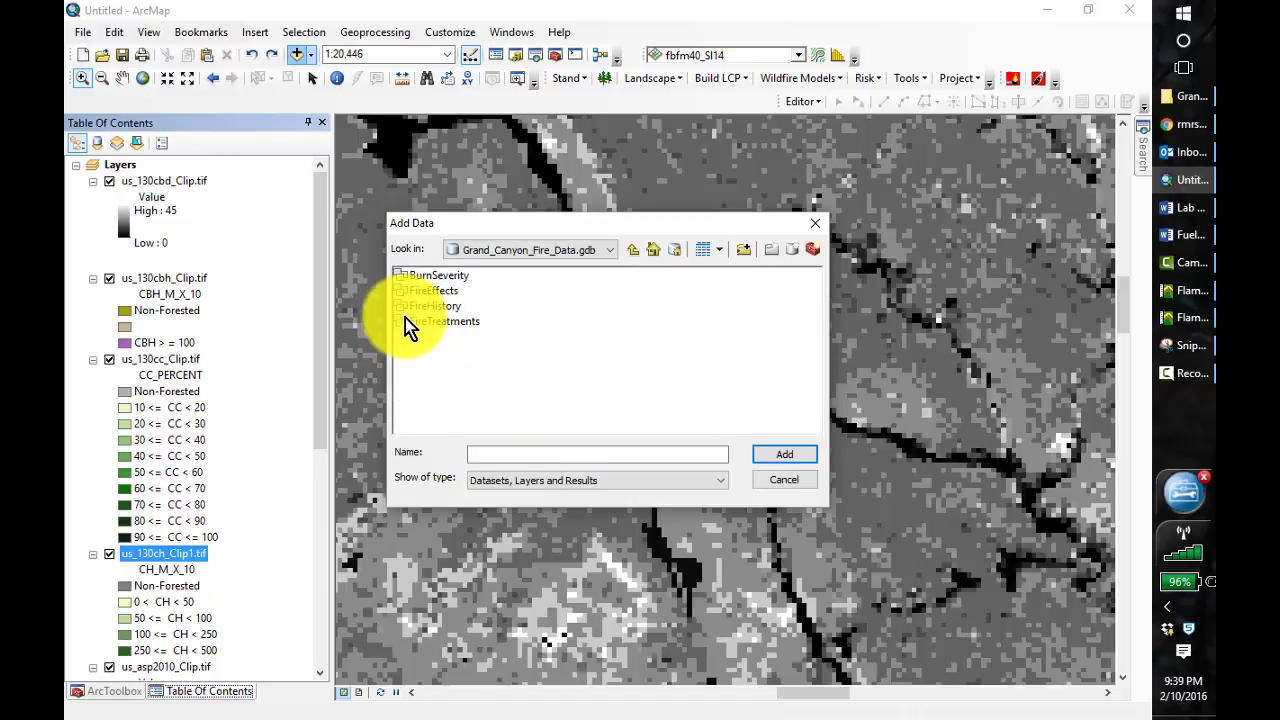
pyautogui.click(633, 249)
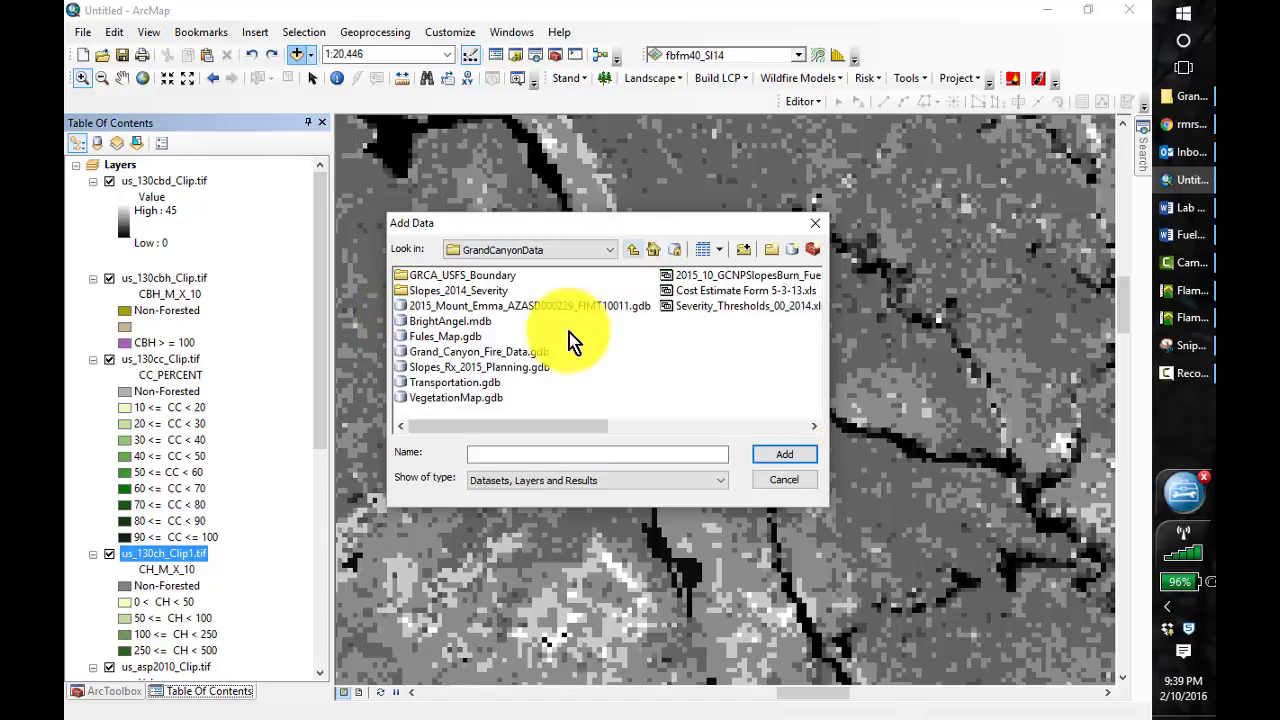
pyautogui.click(490, 368)
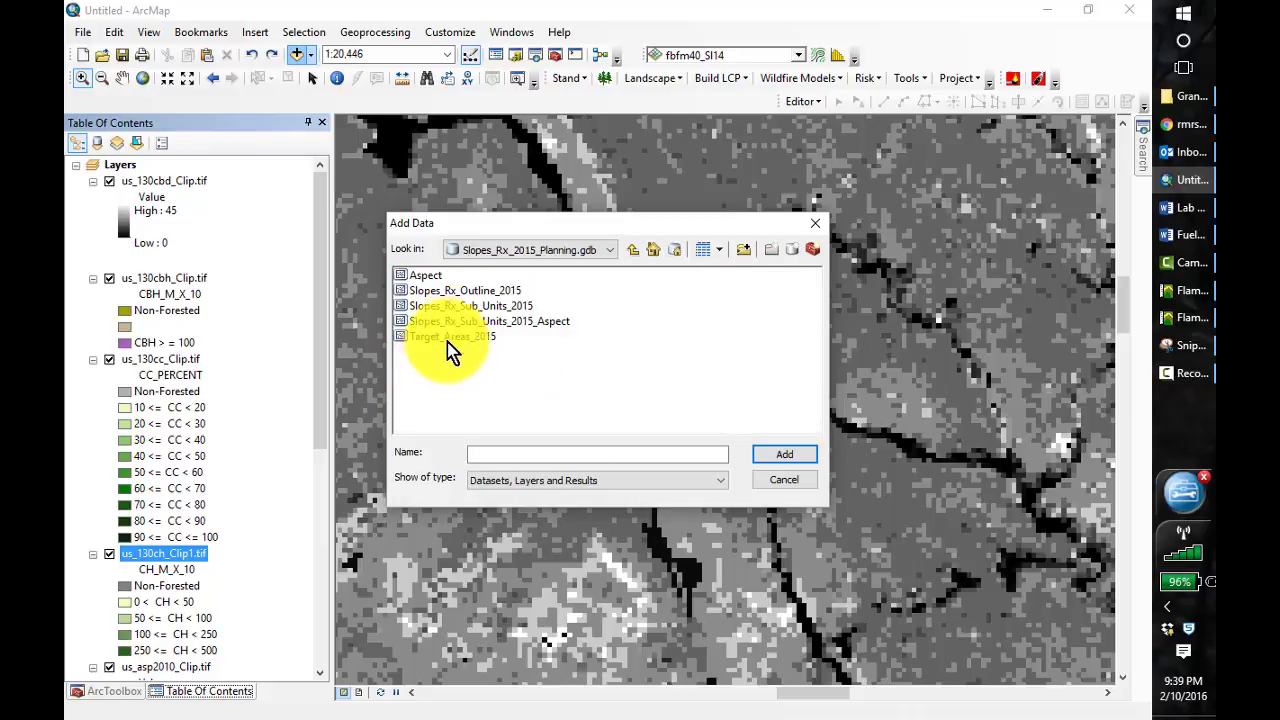
pyautogui.click(783, 457)
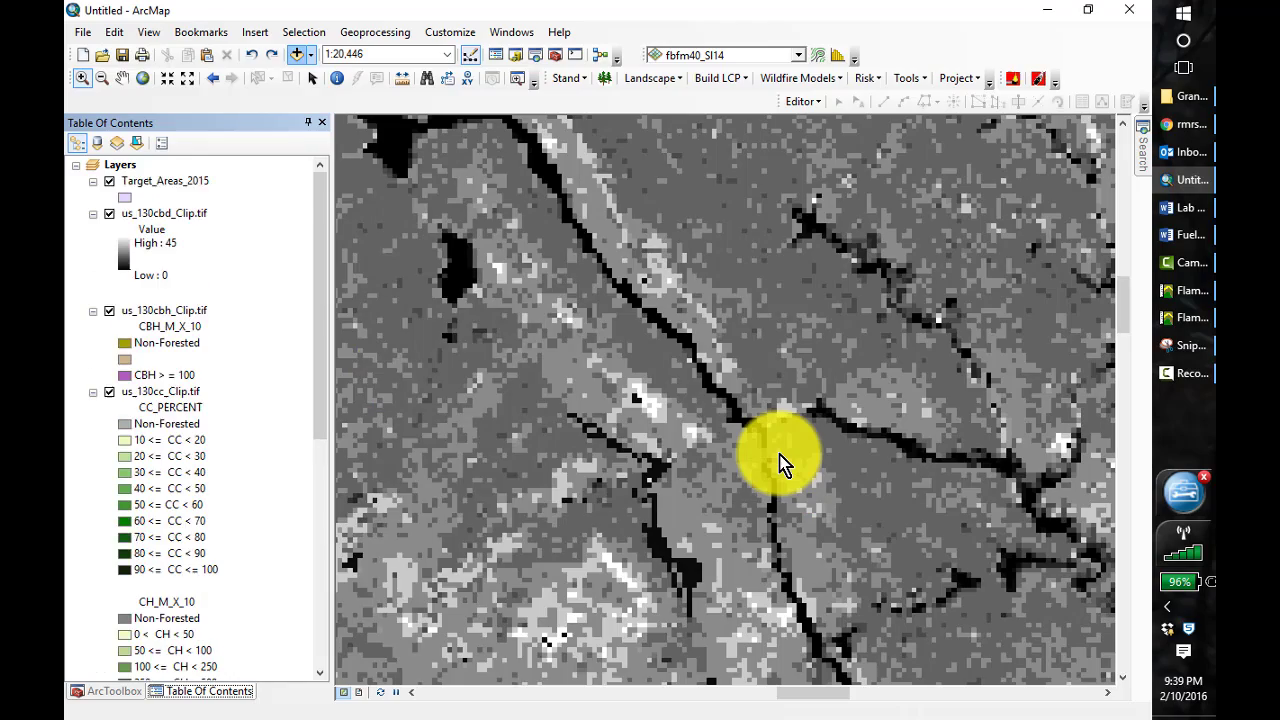
# Zoom the map out to 1:60,000 and examine the Target_Areas_2015 polygons over the rasters
pyautogui.click(188, 80)
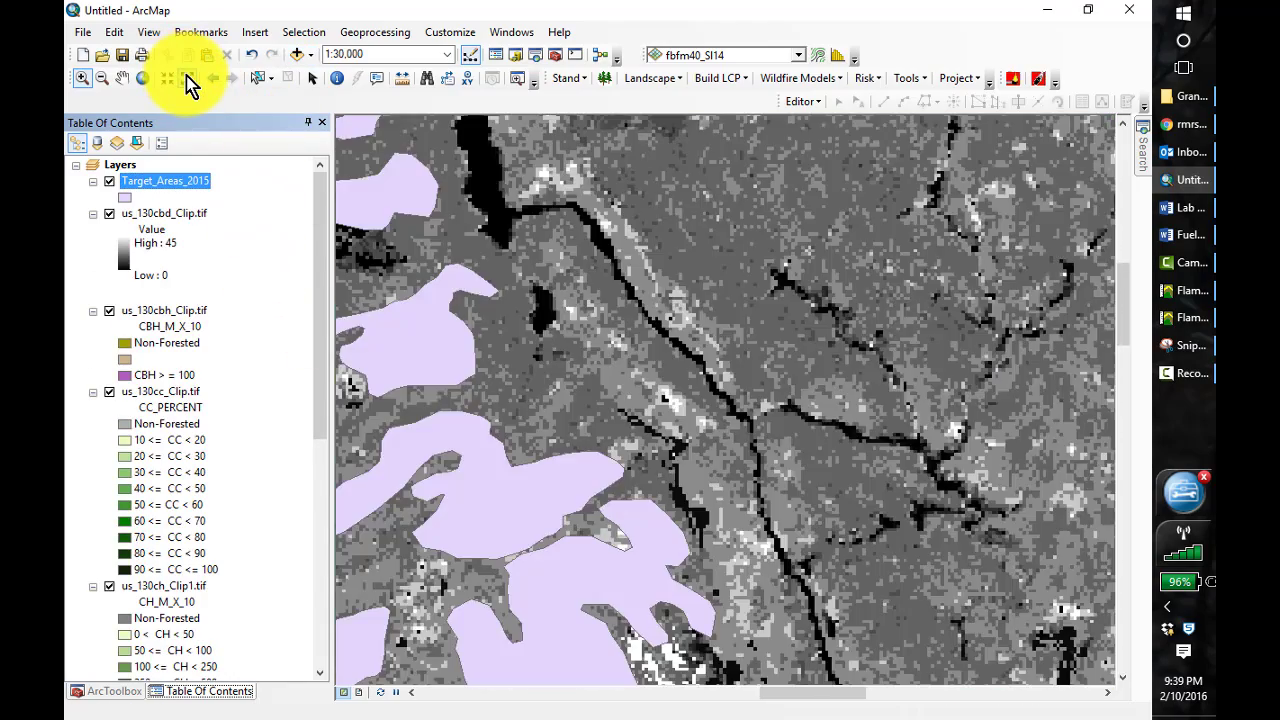
pyautogui.click(188, 80)
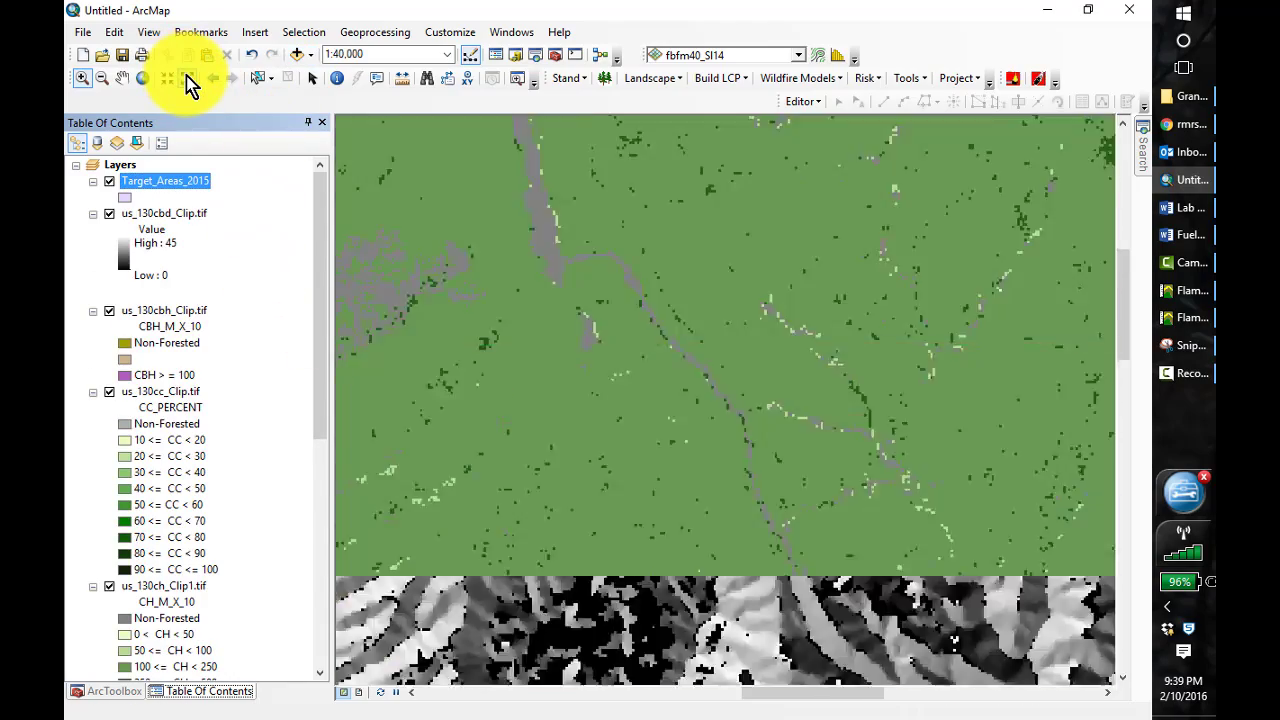
pyautogui.click(188, 80)
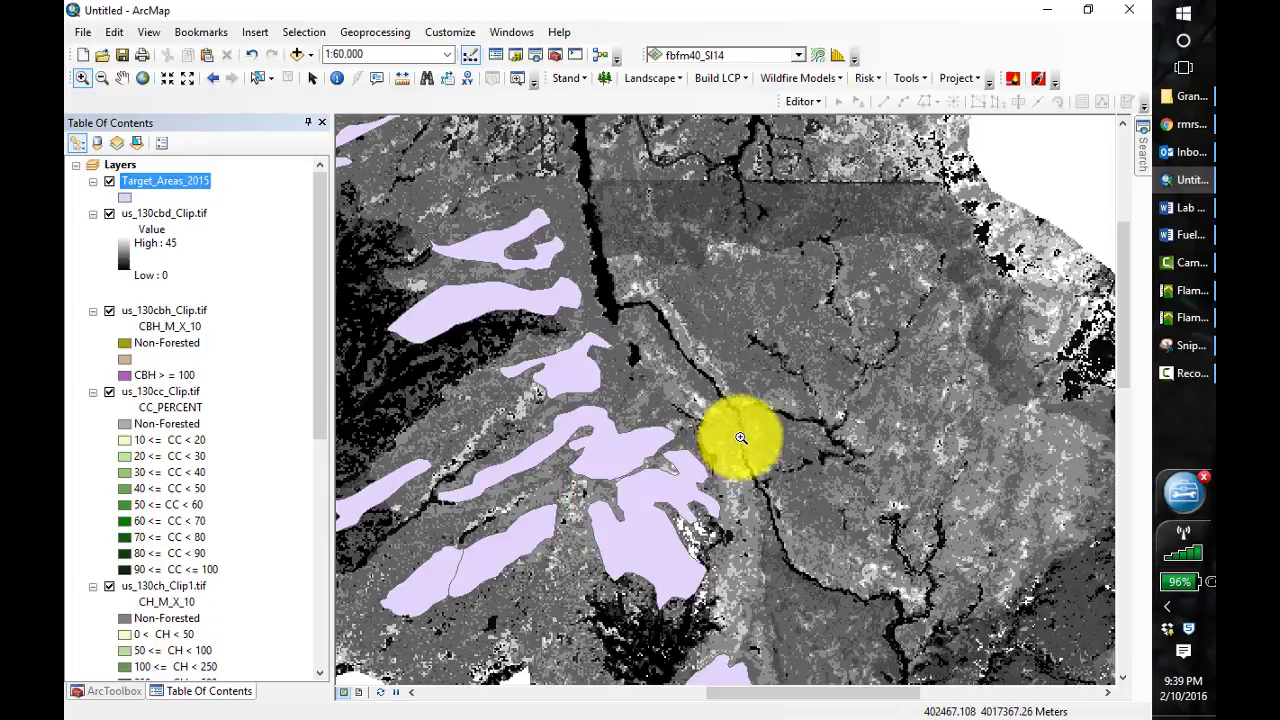
pyautogui.rightClick(172, 193)
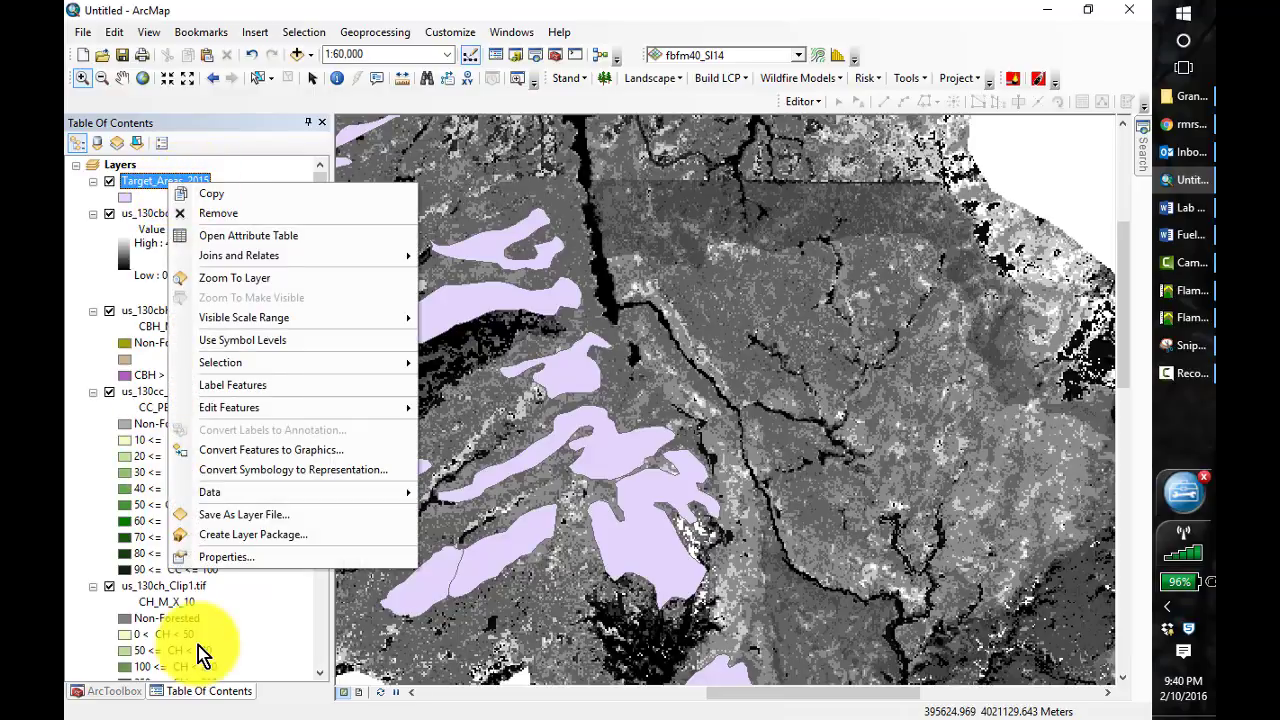
# Start a Feature to Raster conversion of Target_Areas_2015 using the Target field
pyautogui.click(113, 692)
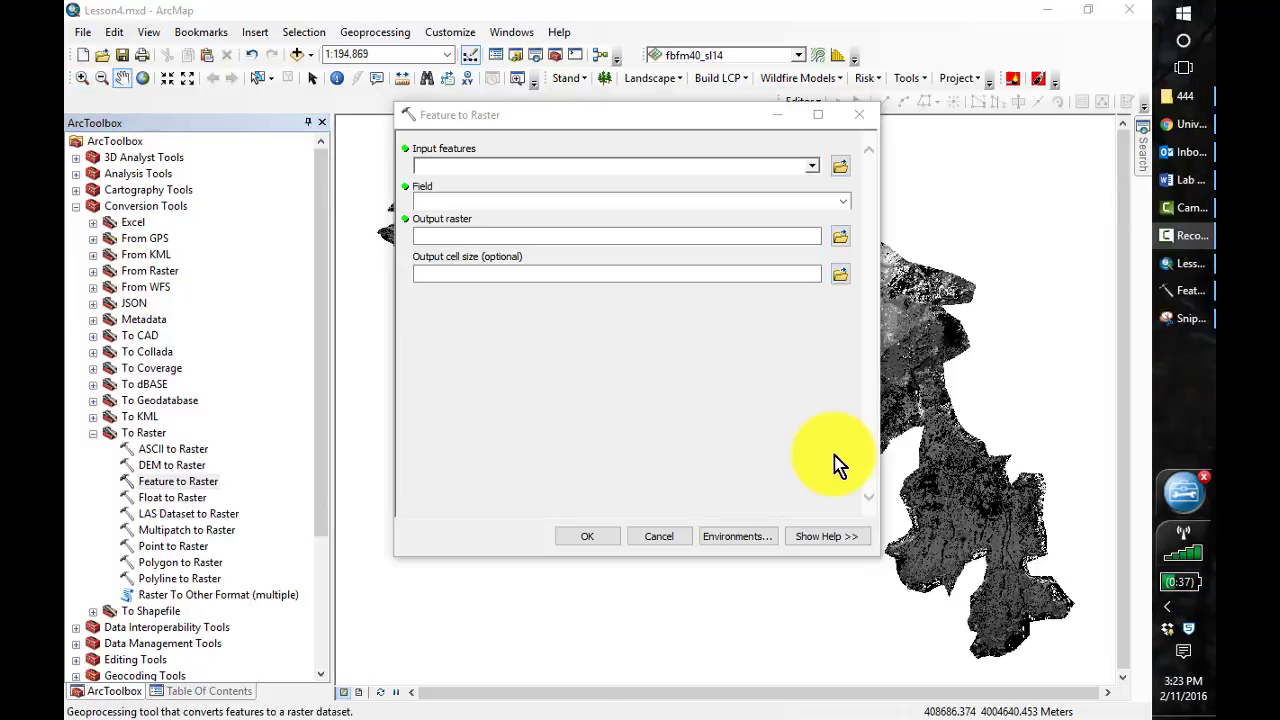
pyautogui.click(812, 167)
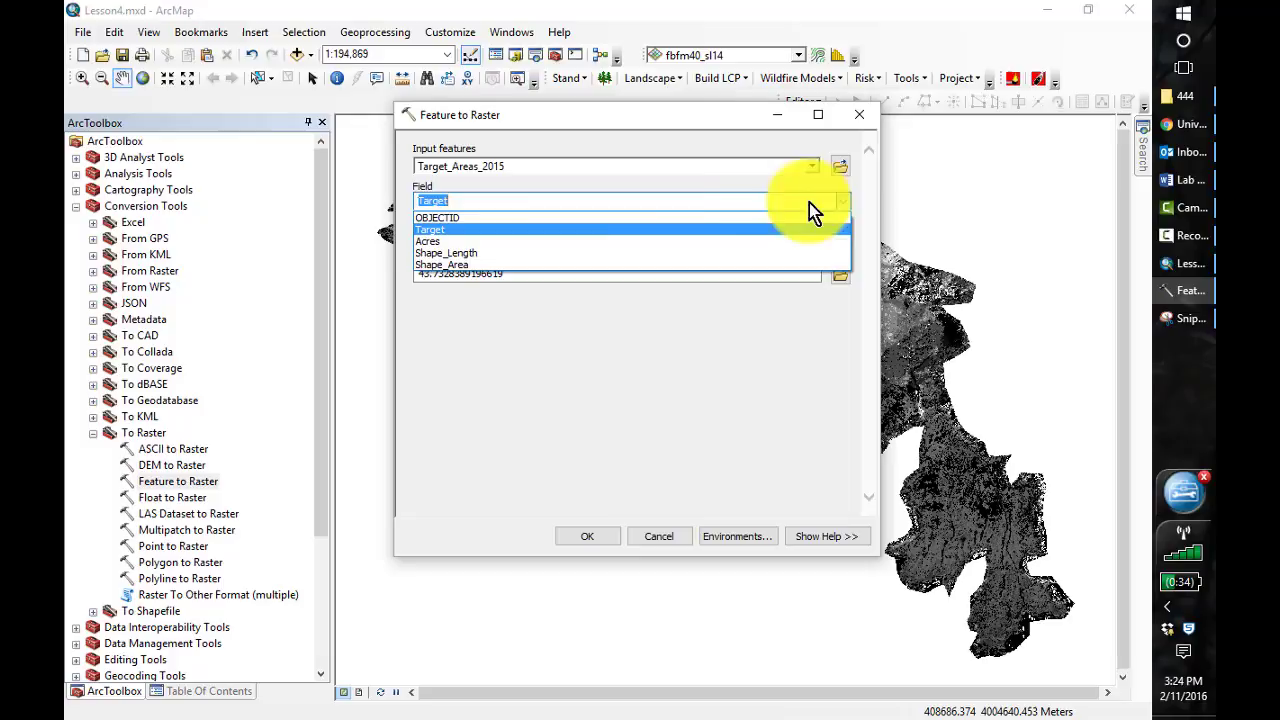
pyautogui.click(460, 230)
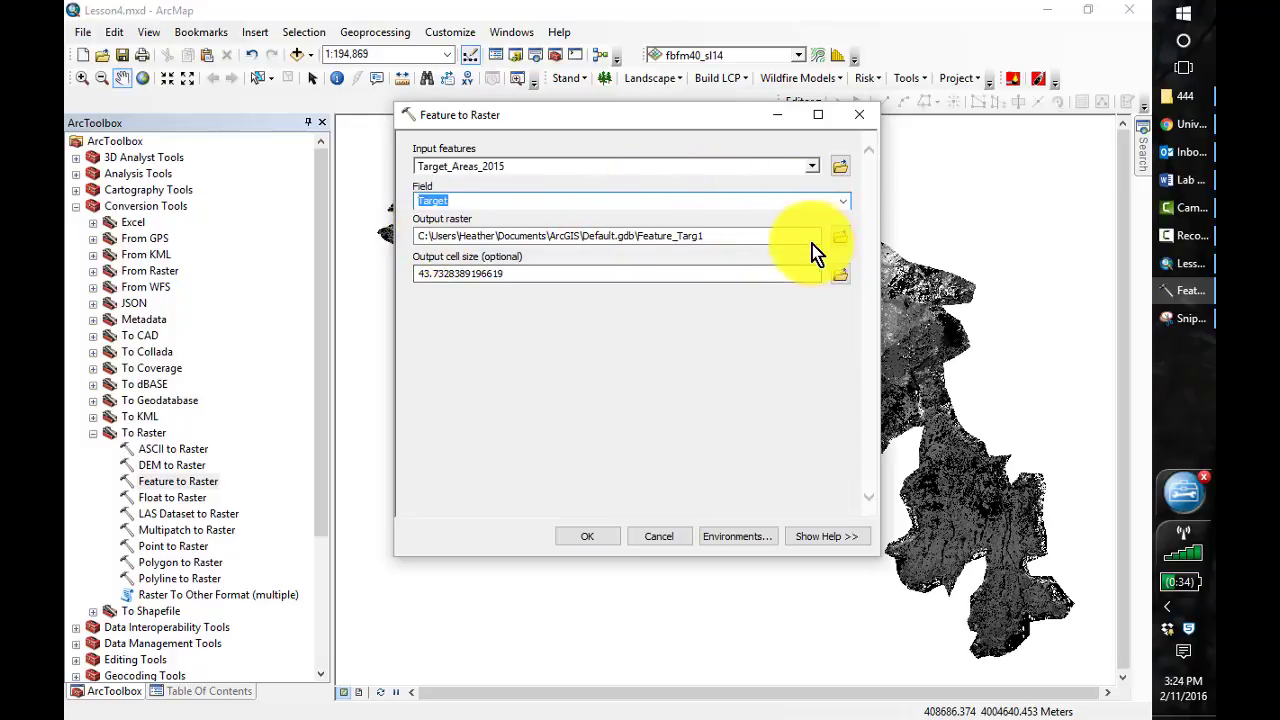
# Set the conversion's output raster to target_2015 in C:\407\Lesson_4\Output
pyautogui.click(841, 237)
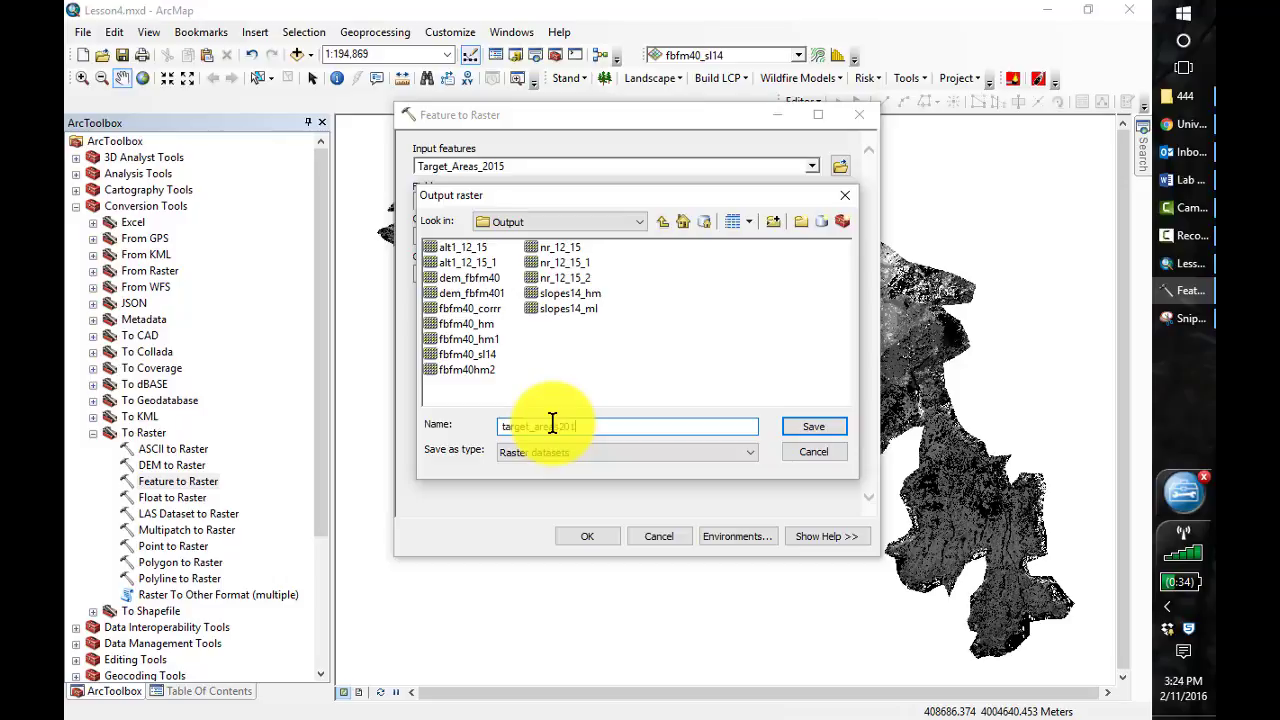
pyautogui.click(805, 430)
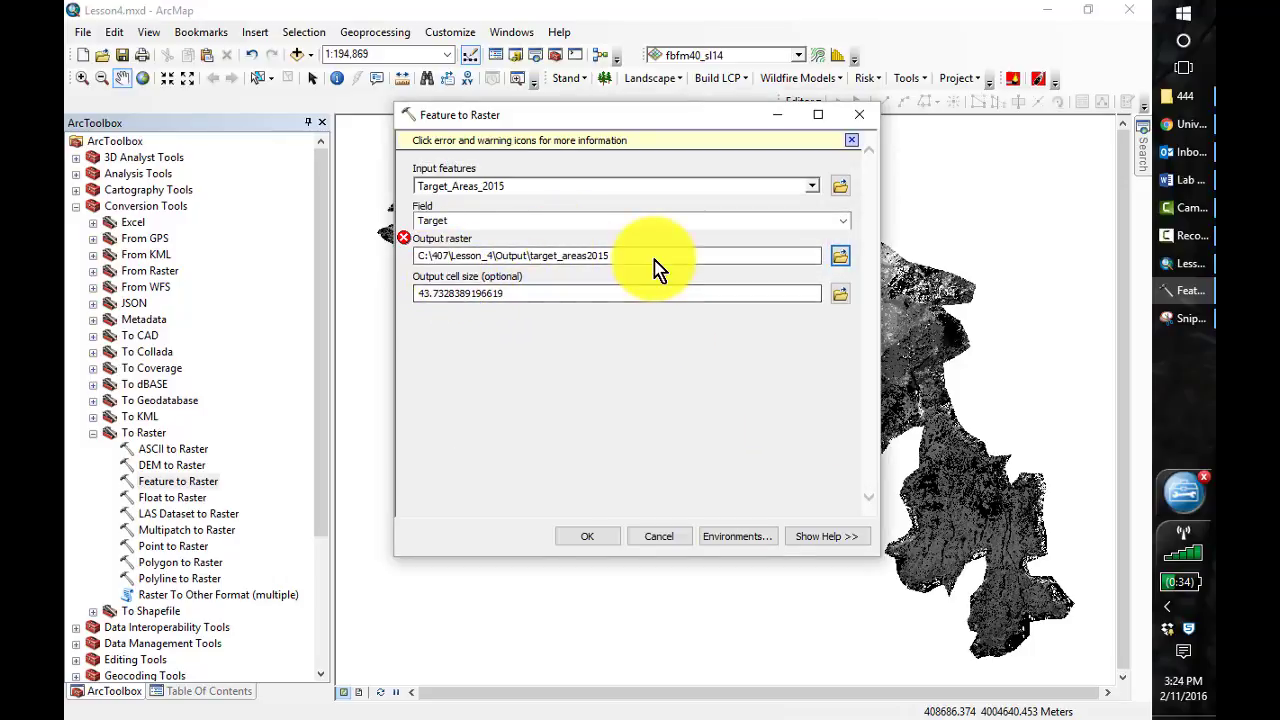
pyautogui.click(612, 256)
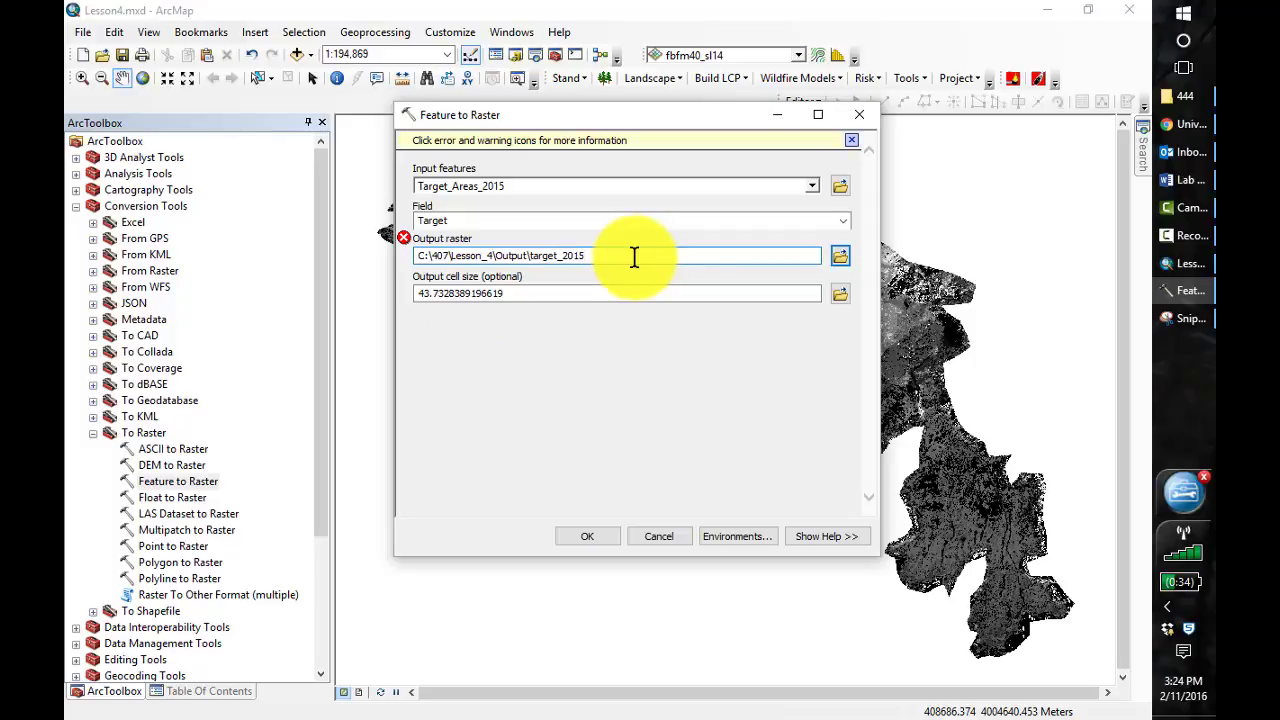
# Set the output cell size to 30 and run the Feature to Raster conversion
pyautogui.click(487, 294)
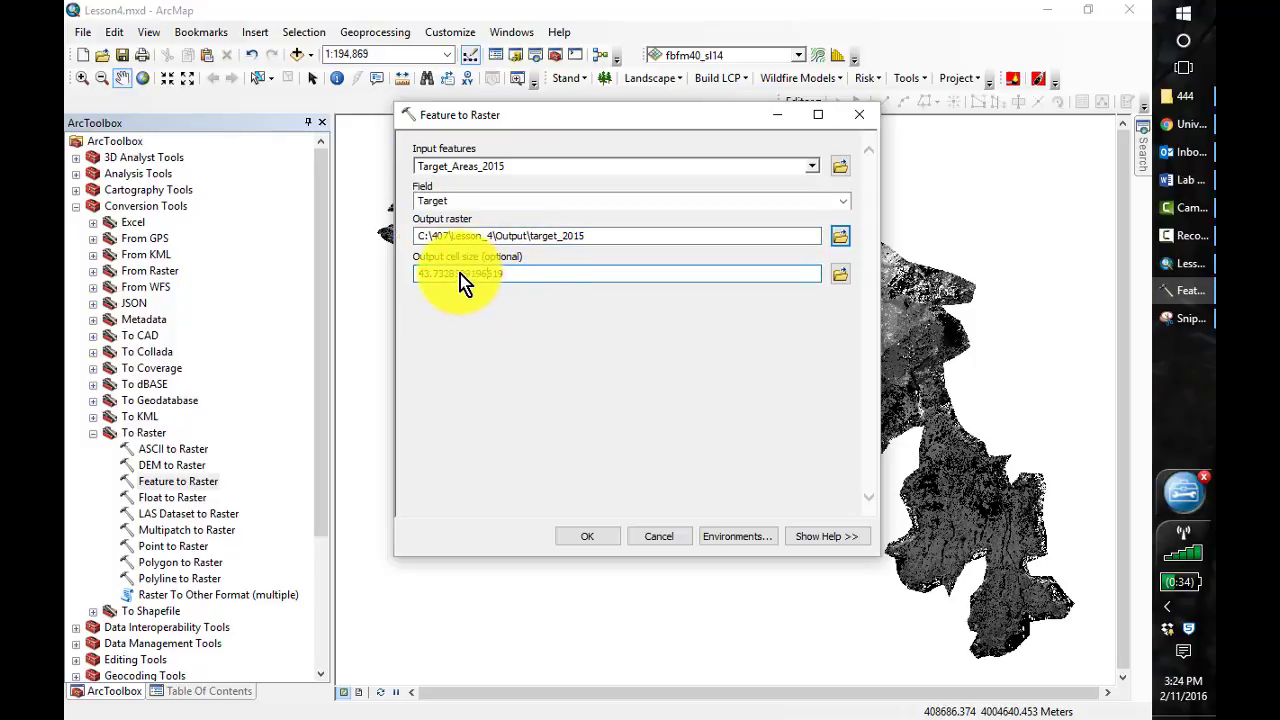
pyautogui.doubleClick(468, 273)
pyautogui.write('30')
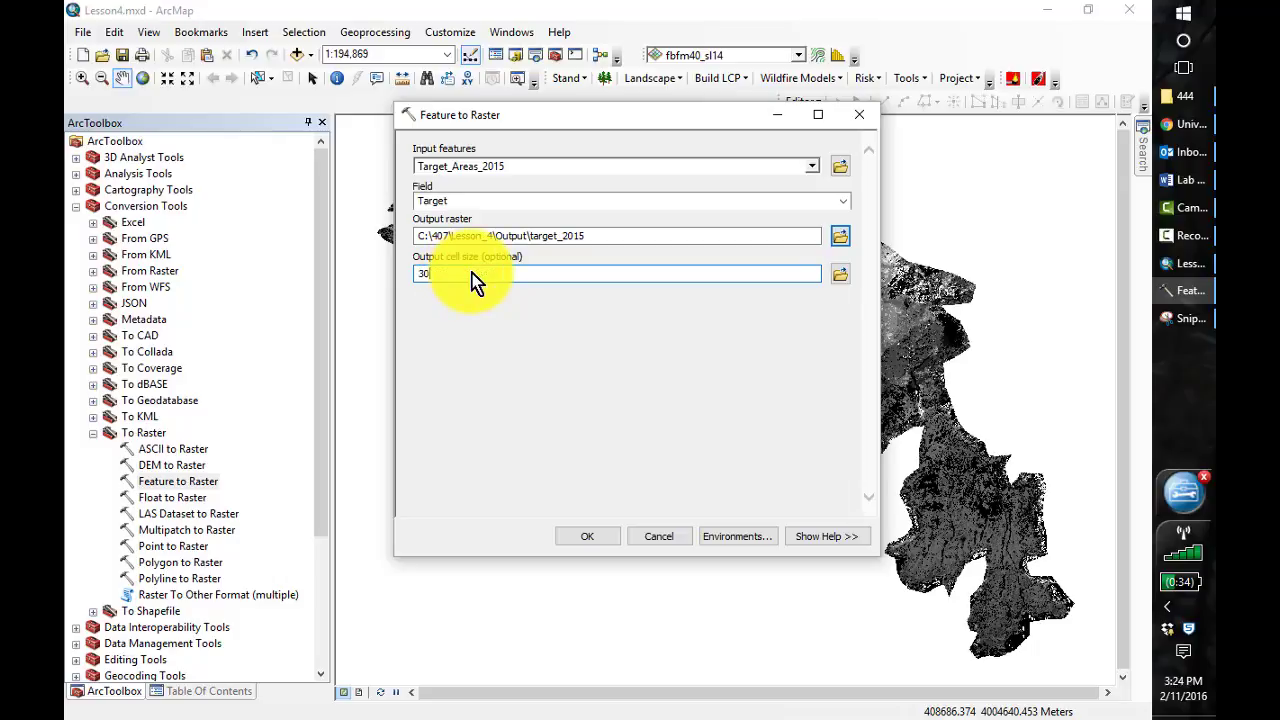
pyautogui.click(588, 538)
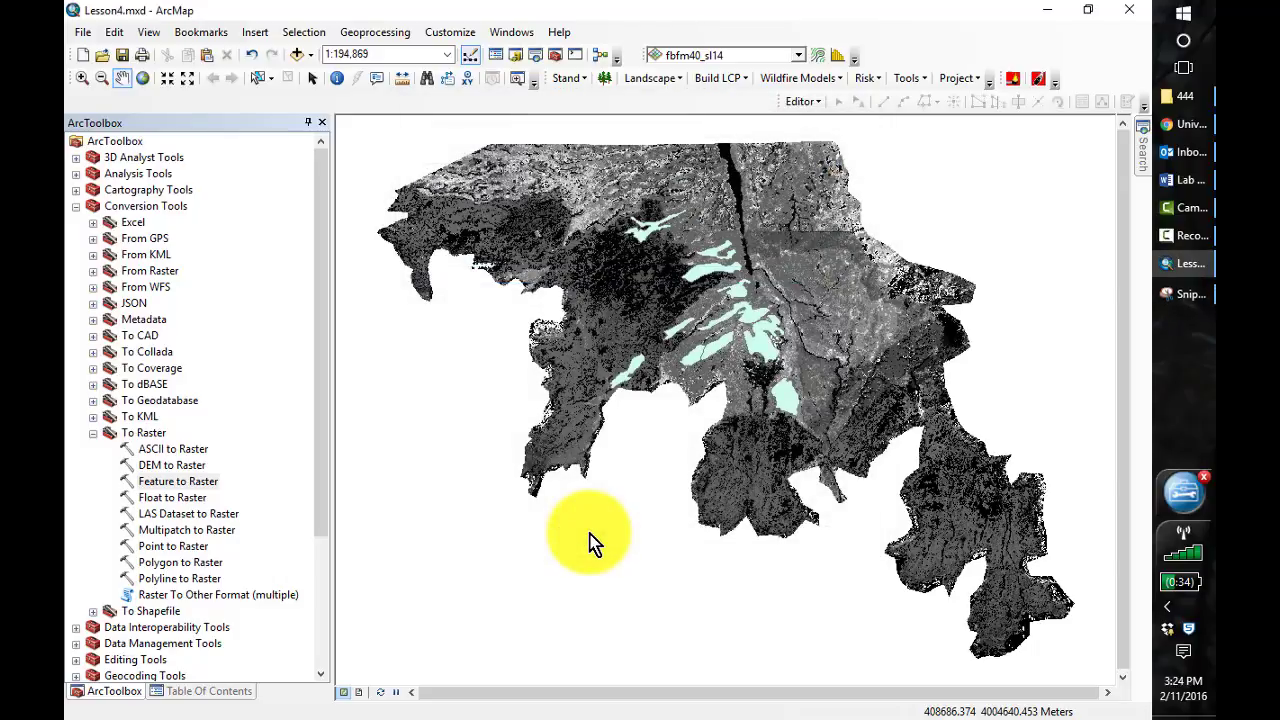
# Check the current session's geoprocessing results for the Feature to Raster run
pyautogui.click(210, 691)
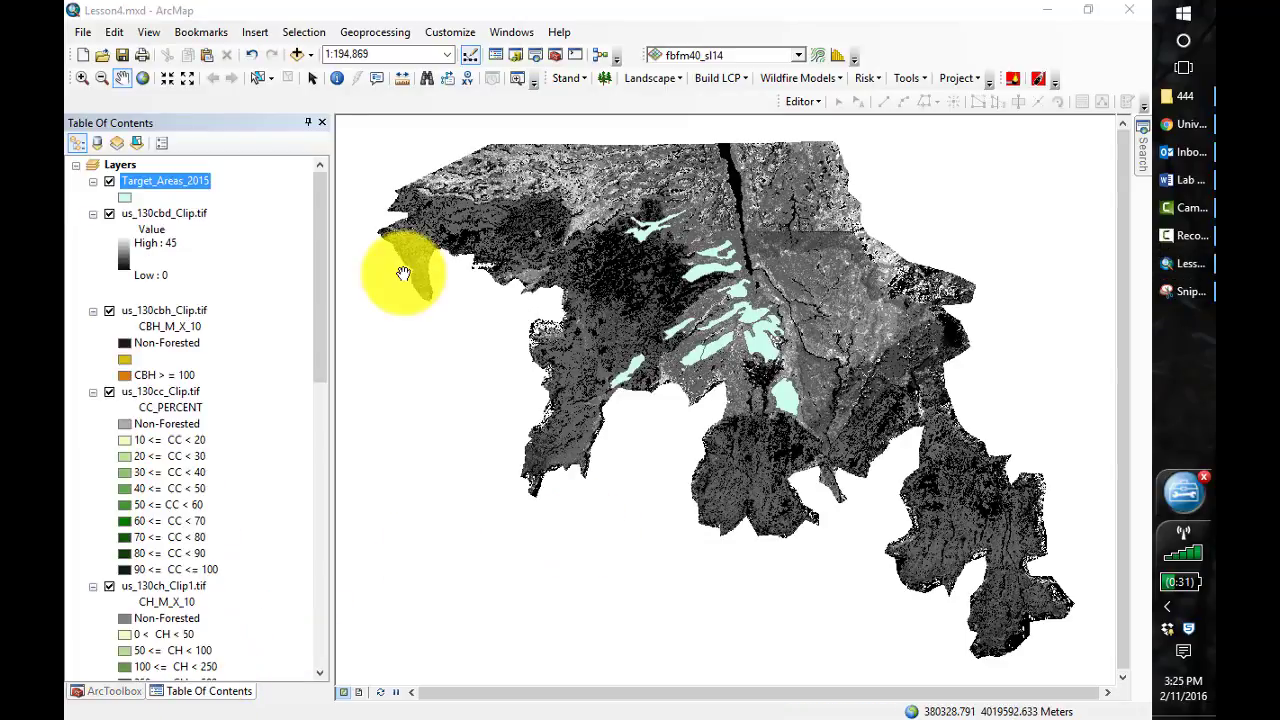
pyautogui.click(376, 40)
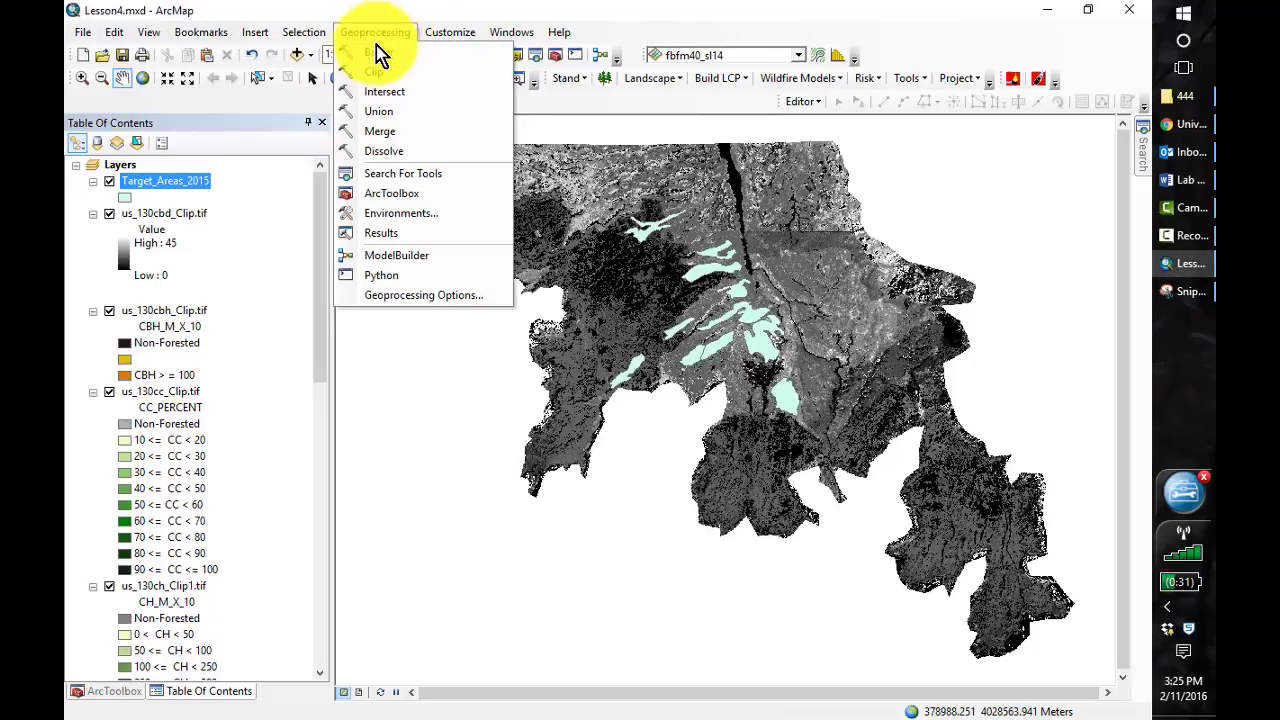
pyautogui.click(385, 235)
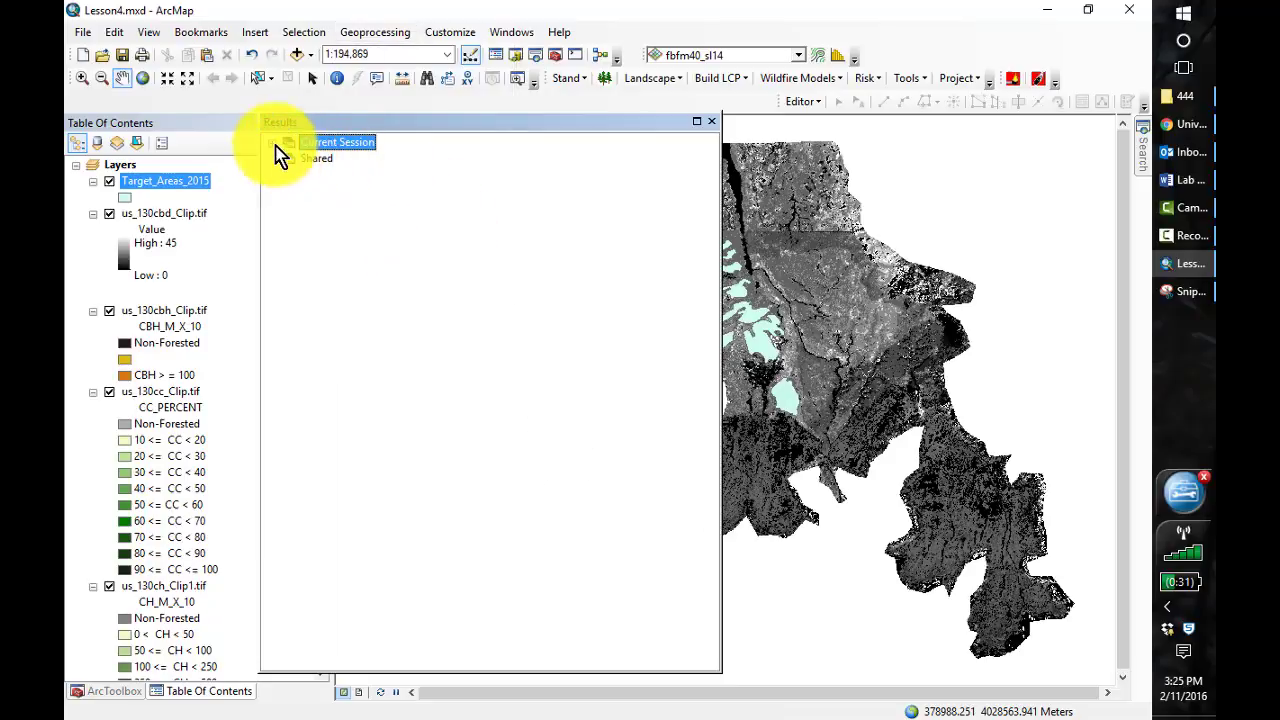
pyautogui.click(271, 144)
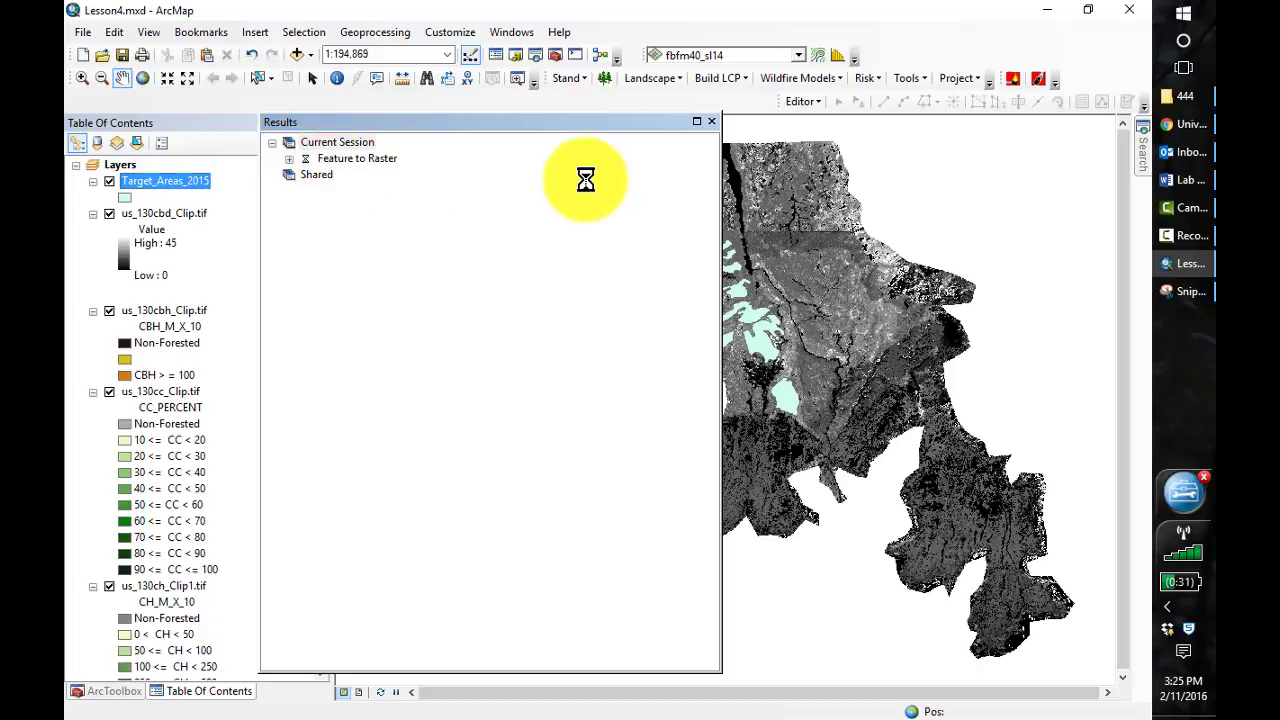
# Close the geoprocessing results and start a Modify Raster Values operation on the fbfm40_sl14 layer
pyautogui.click(711, 122)
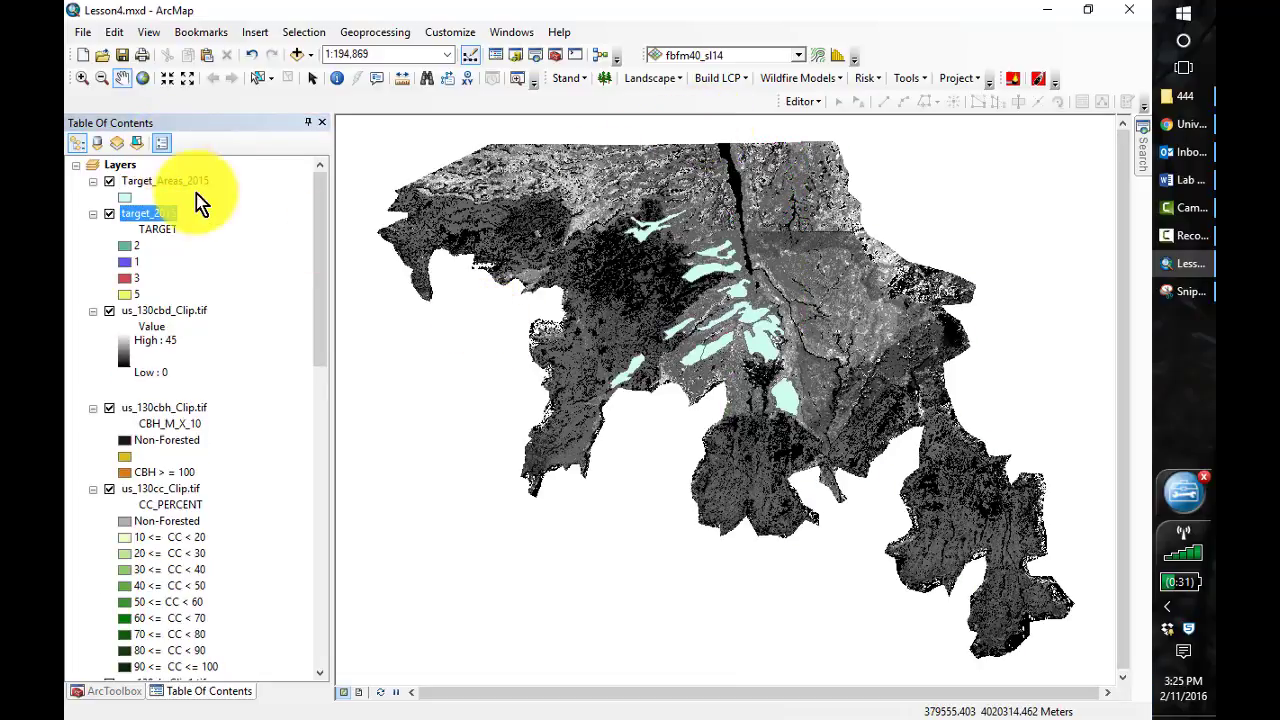
pyautogui.click(922, 82)
pyautogui.click(935, 98)
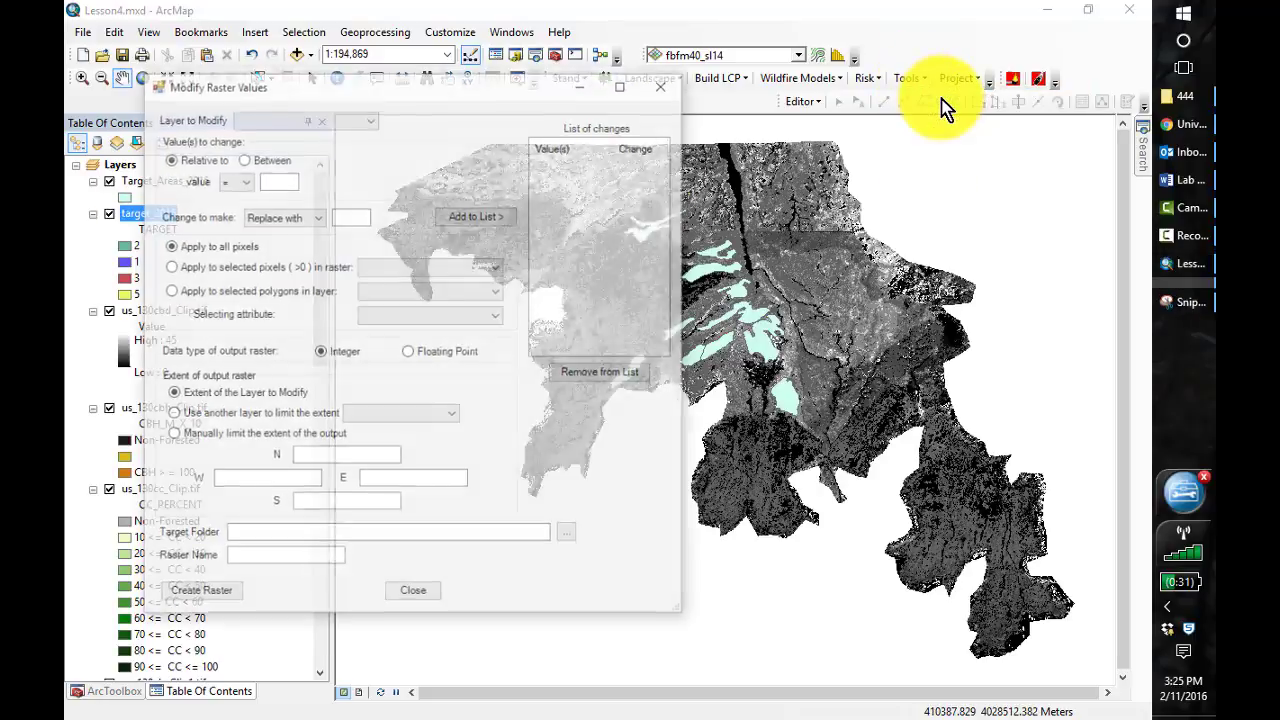
pyautogui.click(371, 121)
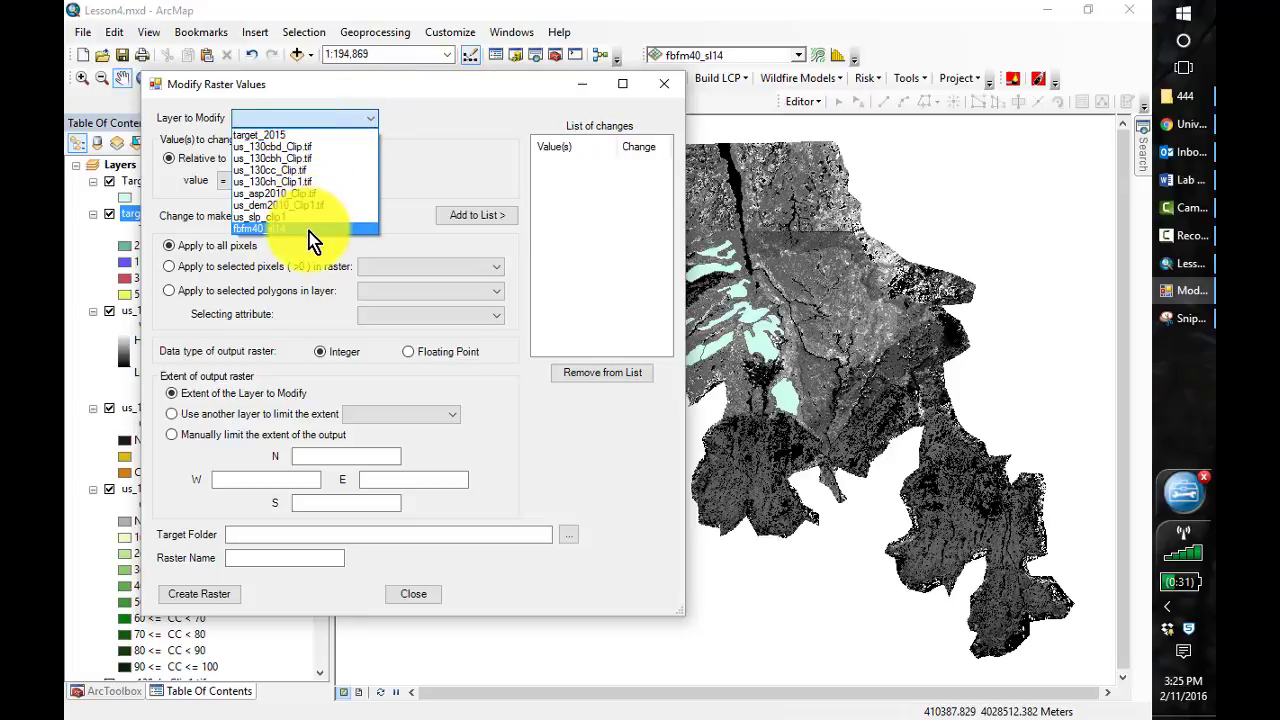
pyautogui.click(283, 229)
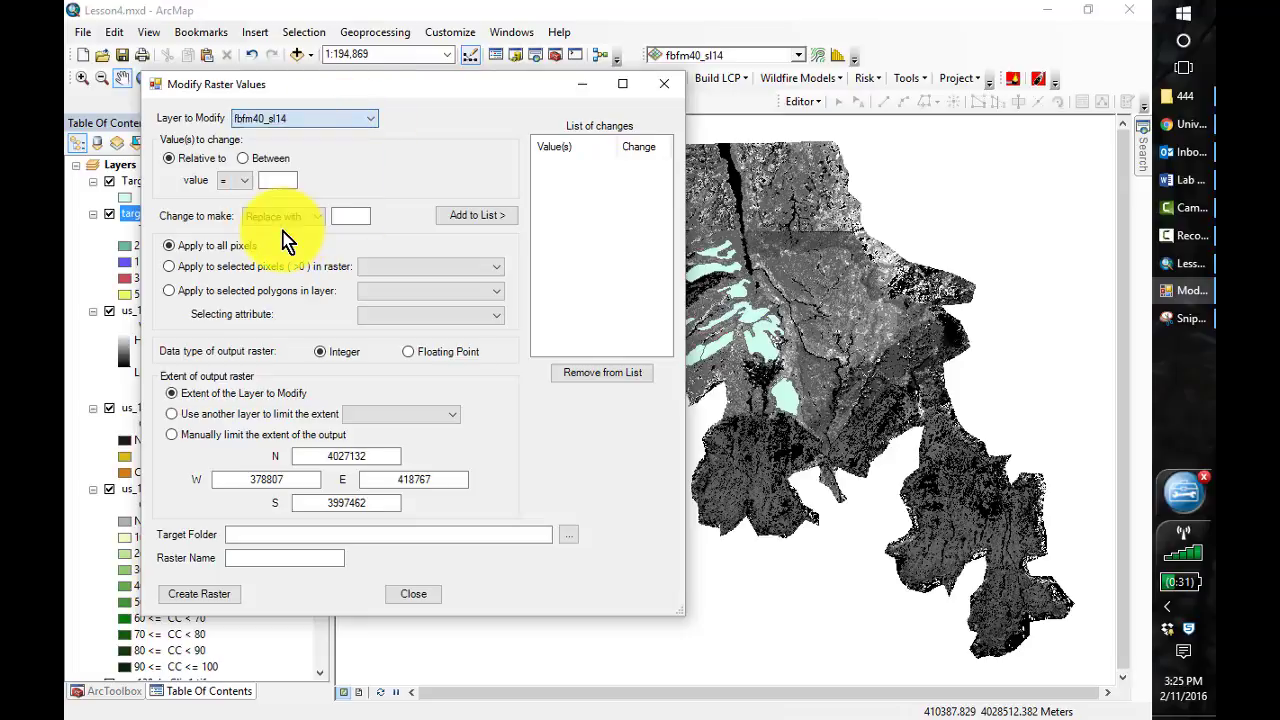
# Add changes replacing value 183 with 181 and 165 with 183, applied only to the selected pixels in target_2015
pyautogui.click(272, 181)
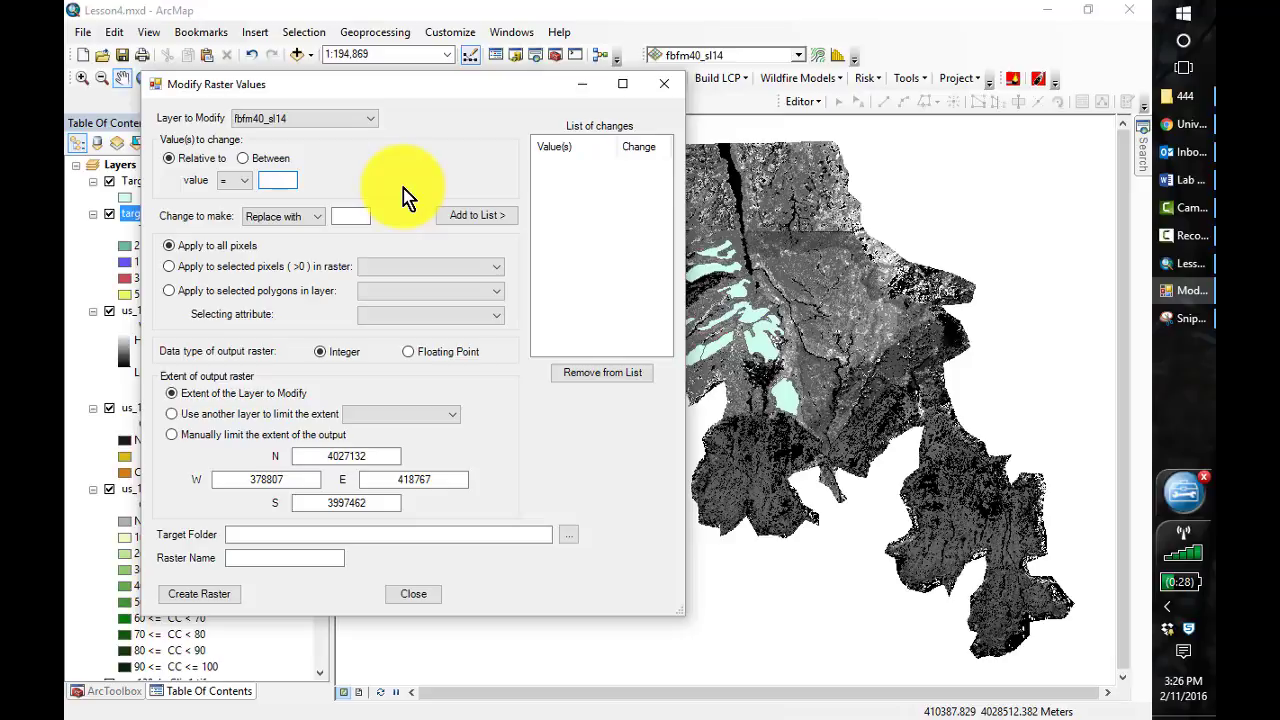
pyautogui.write('183')
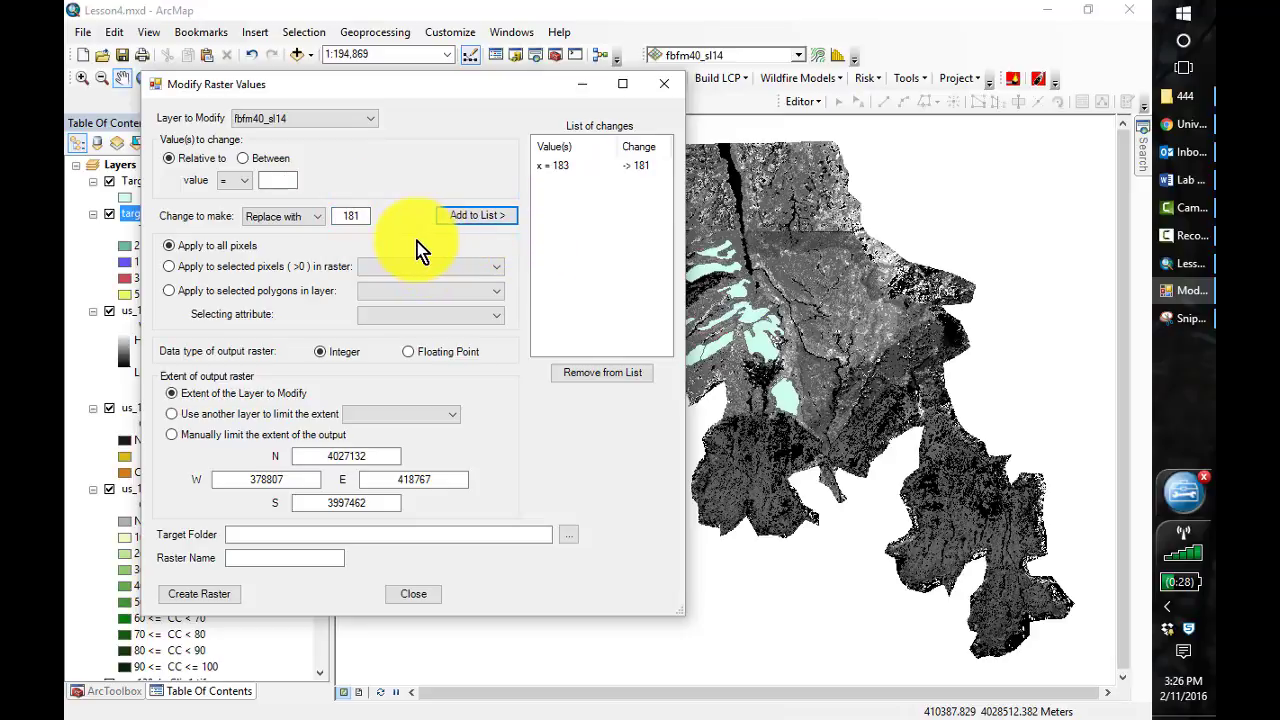
pyautogui.click(281, 180)
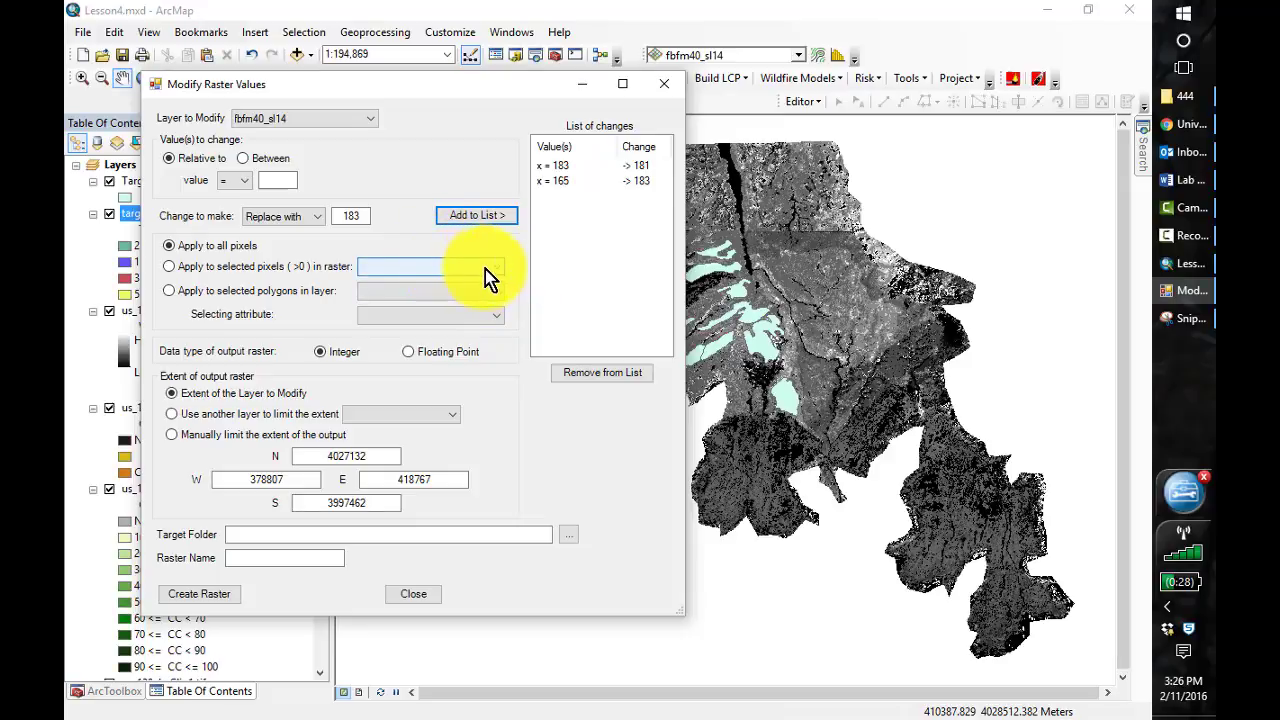
pyautogui.click(486, 269)
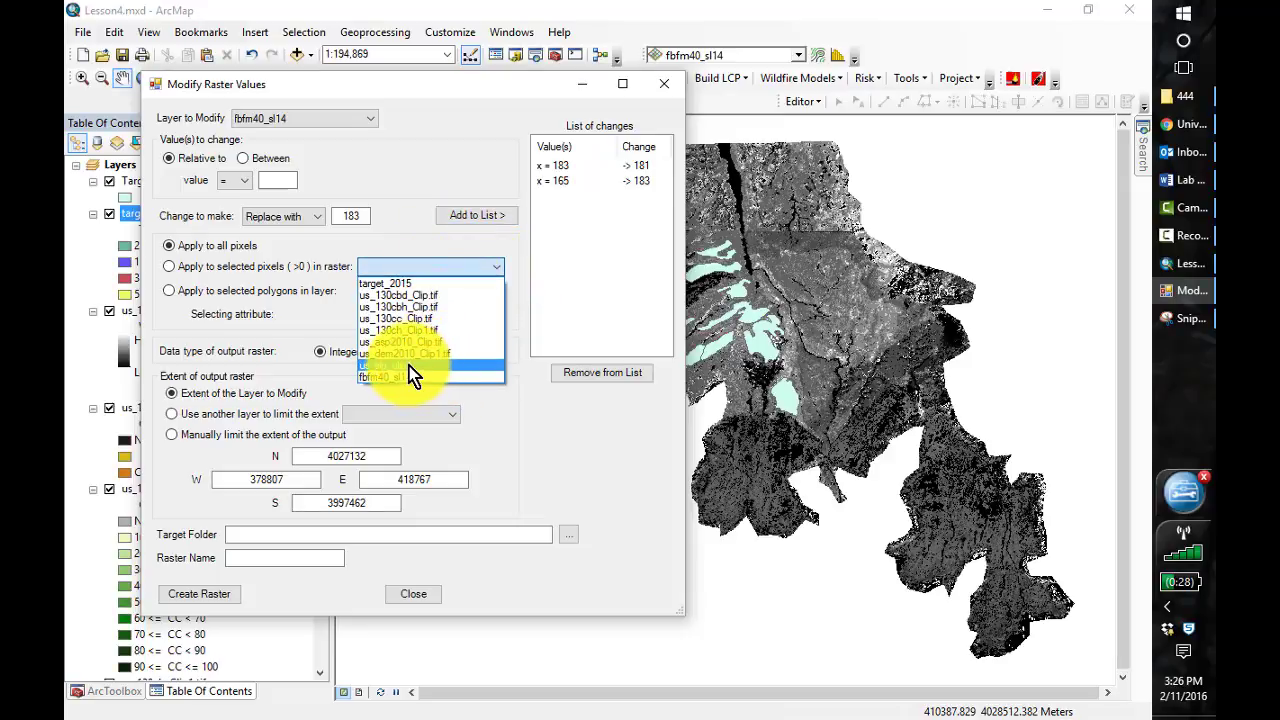
pyautogui.click(399, 286)
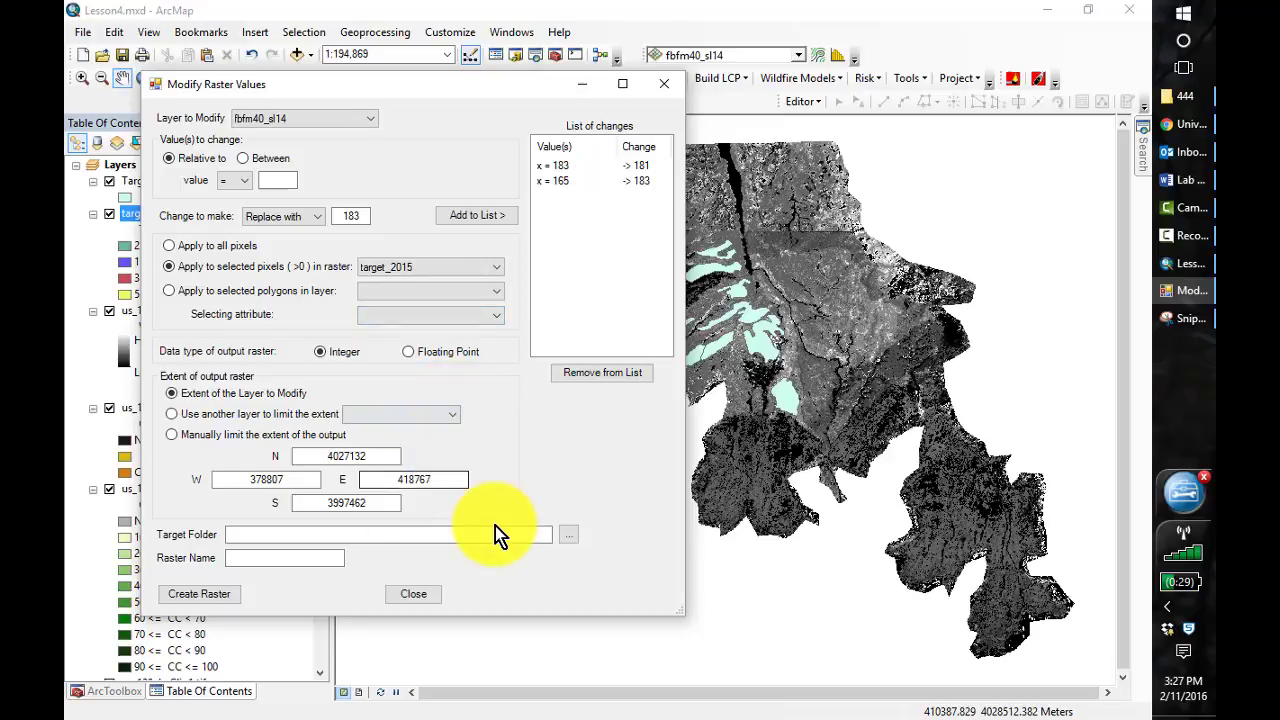
# Set the modified raster's target folder to C:\407\Lesson_4\Slopes
pyautogui.click(567, 537)
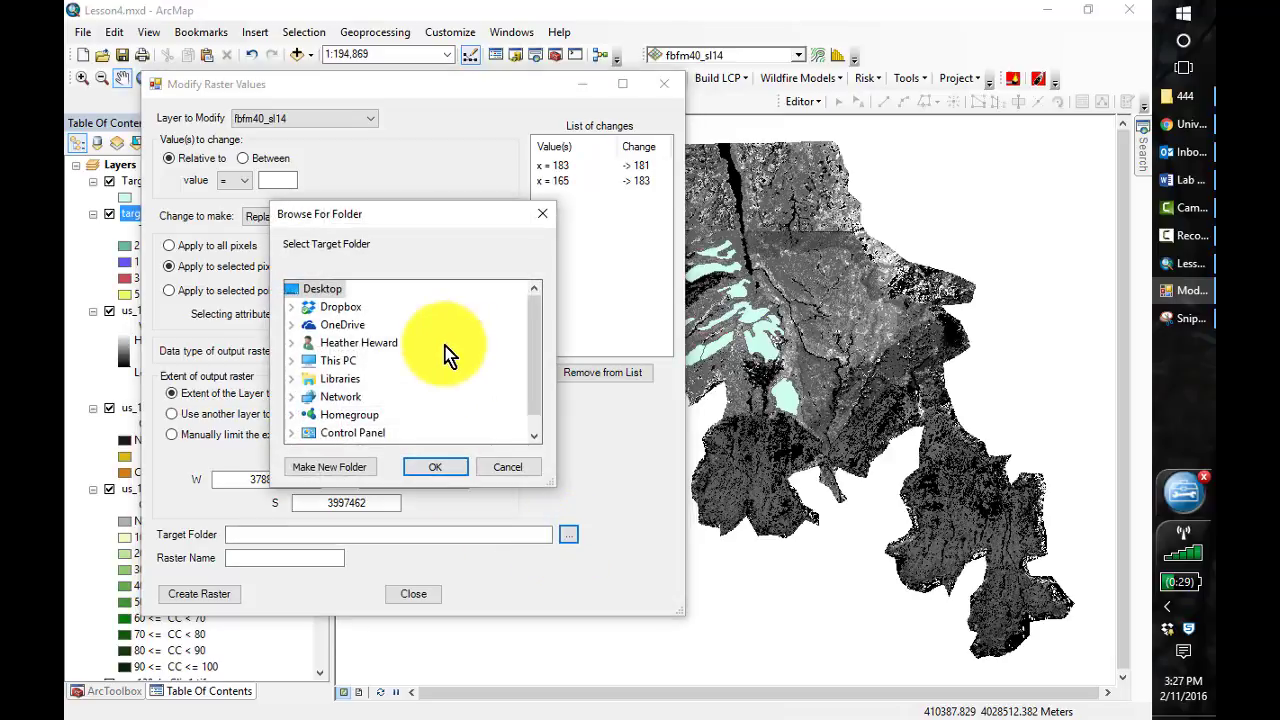
pyautogui.click(292, 361)
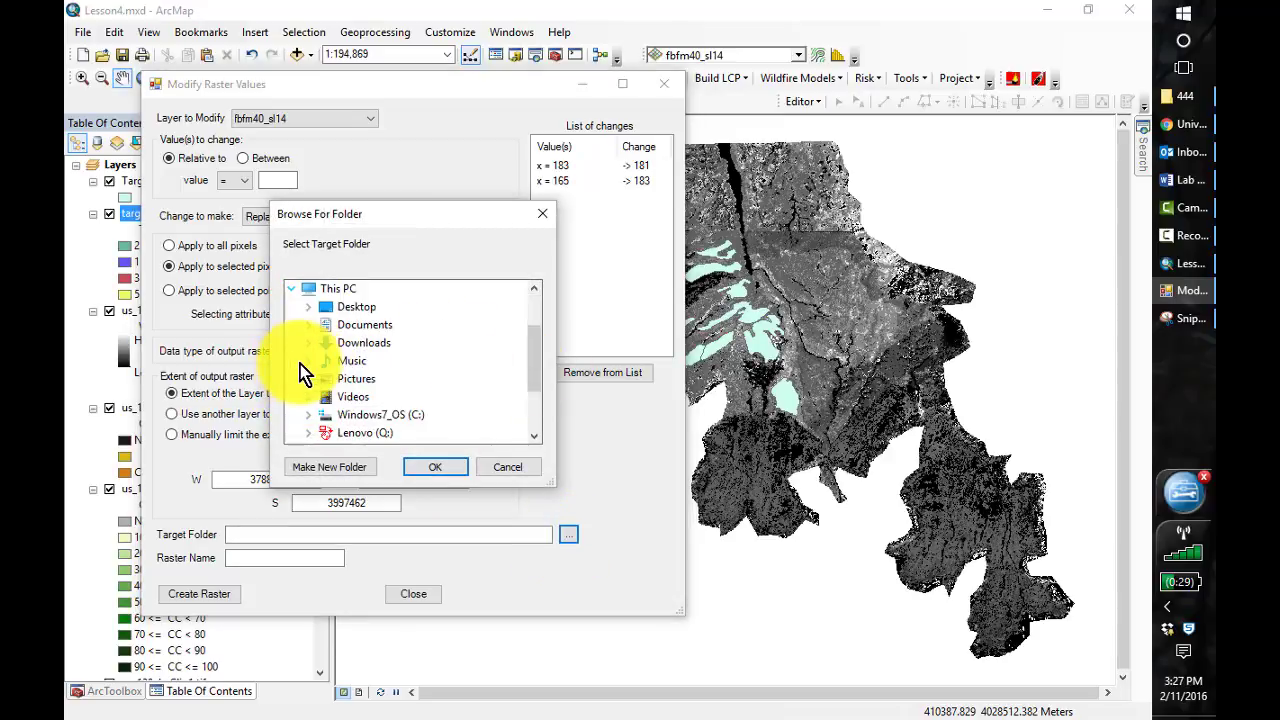
pyautogui.click(309, 415)
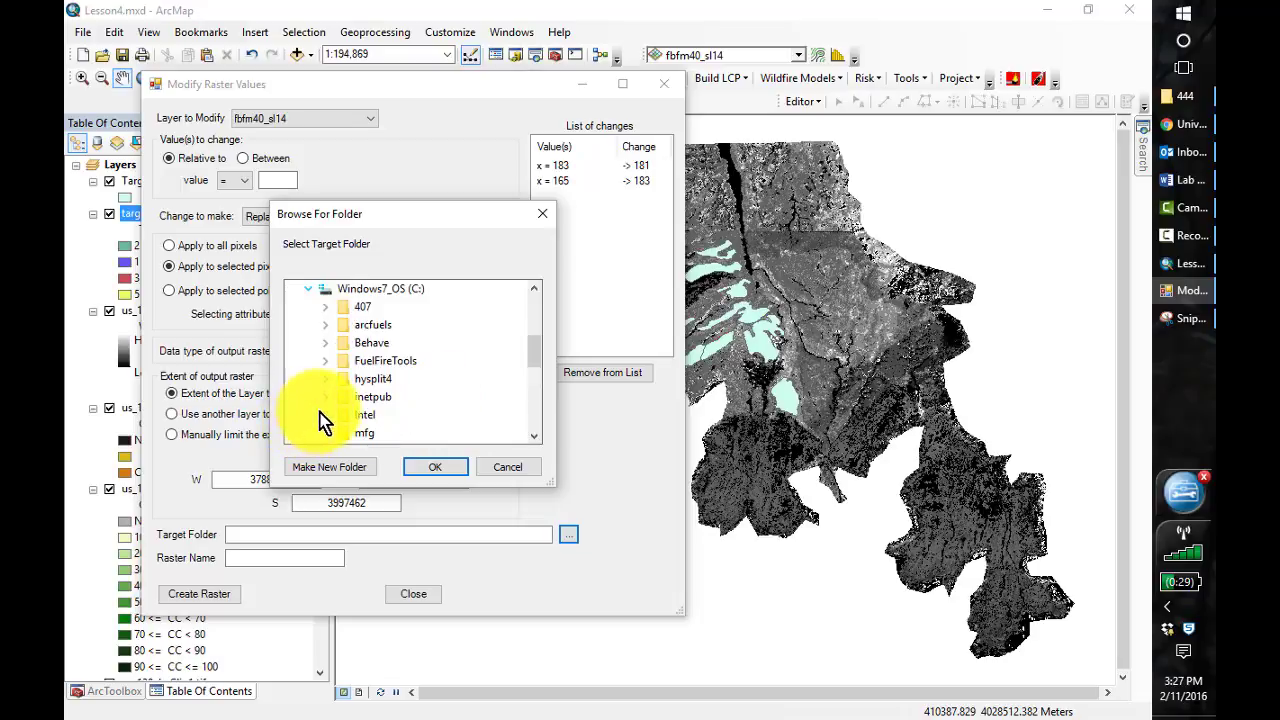
pyautogui.click(325, 307)
pyautogui.doubleClick(393, 415)
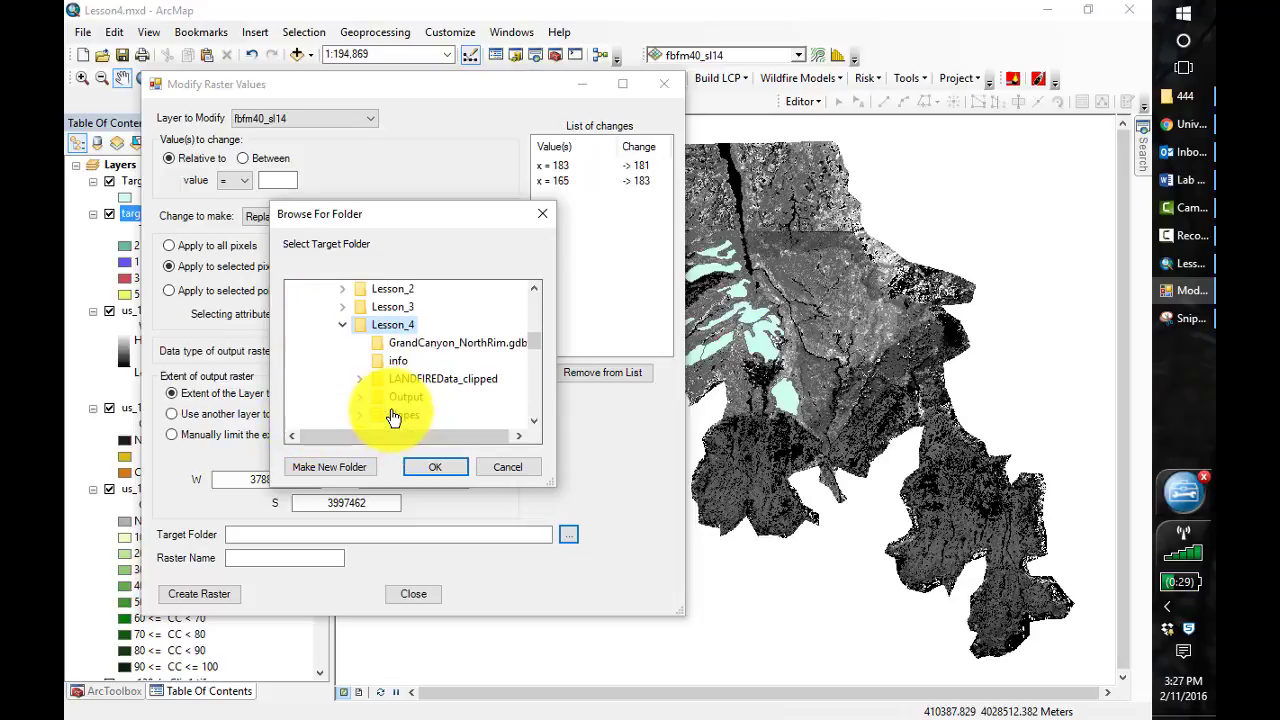
pyautogui.doubleClick(395, 417)
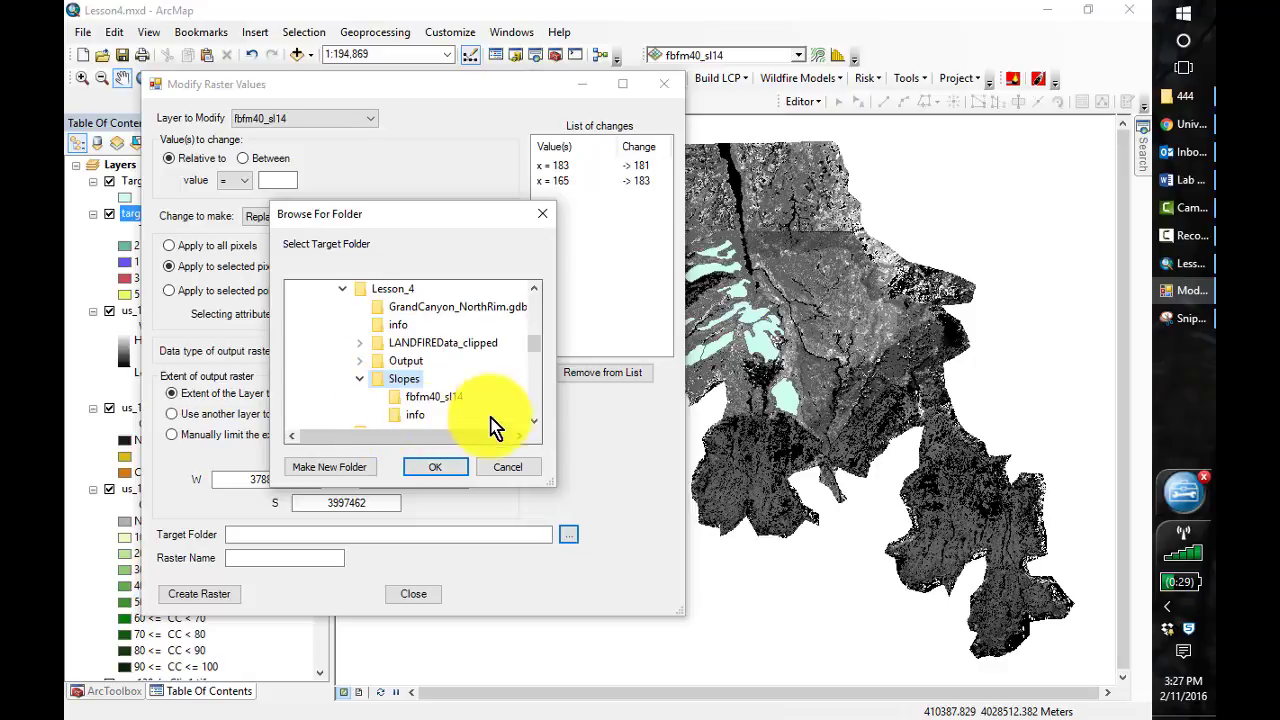
pyautogui.click(455, 467)
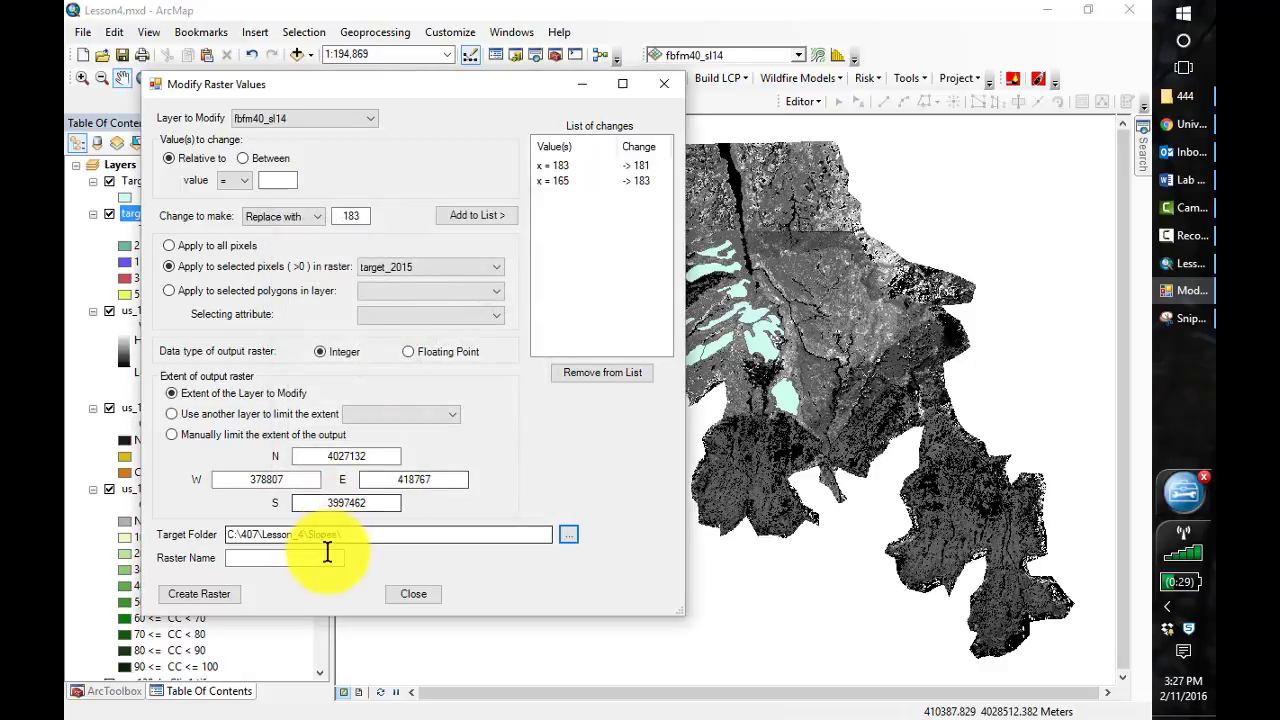
# Name the modified raster fbfm40_targ, create it, and close the Modify Raster Values dialog
pyautogui.click(327, 553)
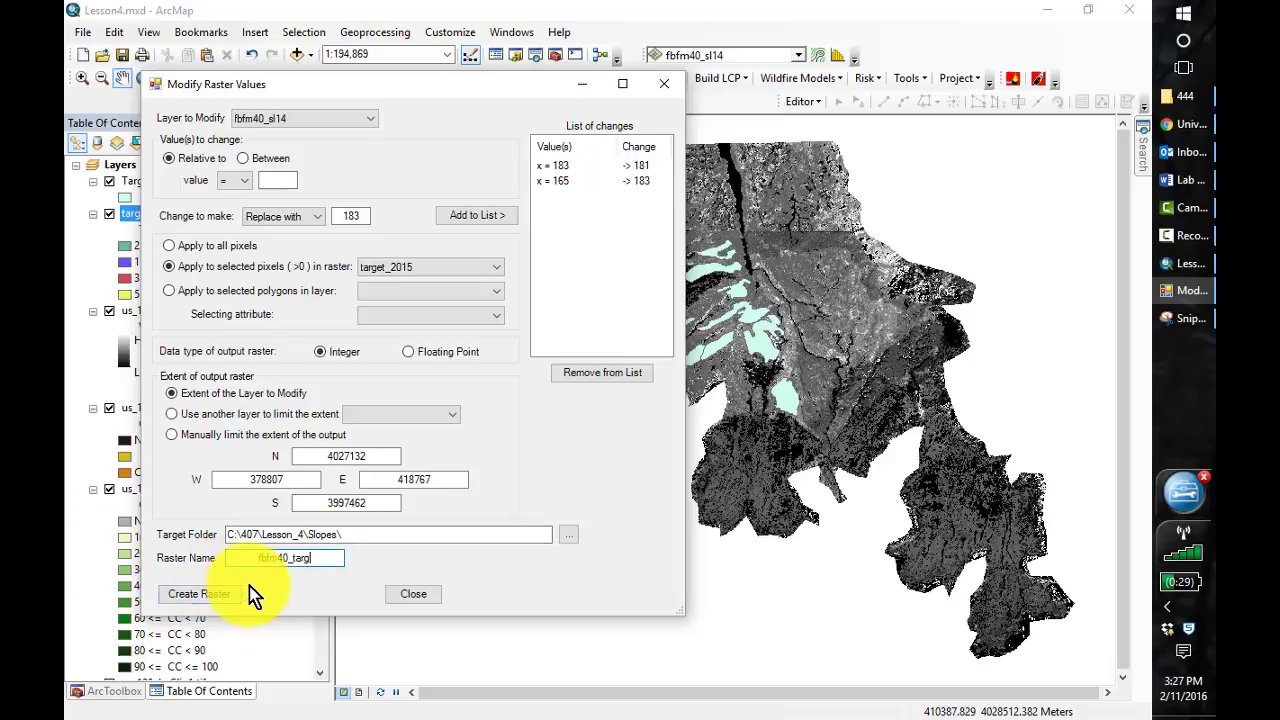
pyautogui.click(214, 598)
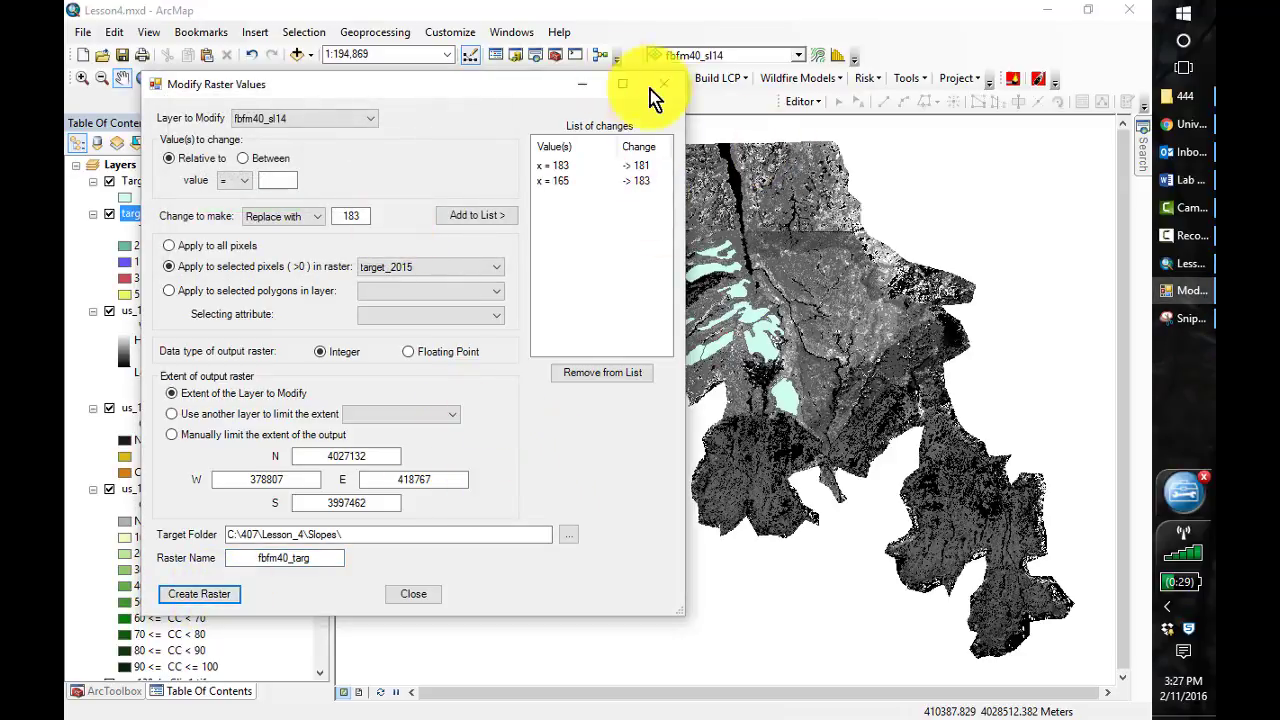
pyautogui.moveTo(500, 88); pyautogui.dragTo(708, 106)
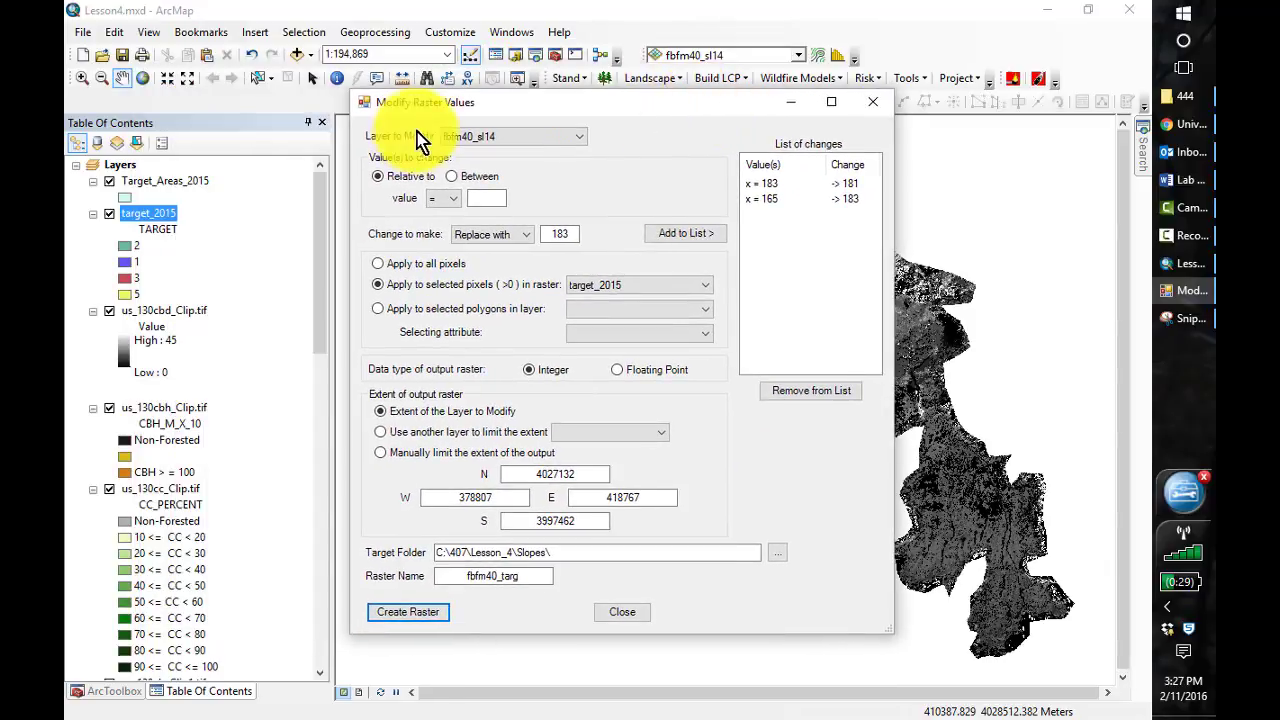
pyautogui.click(878, 103)
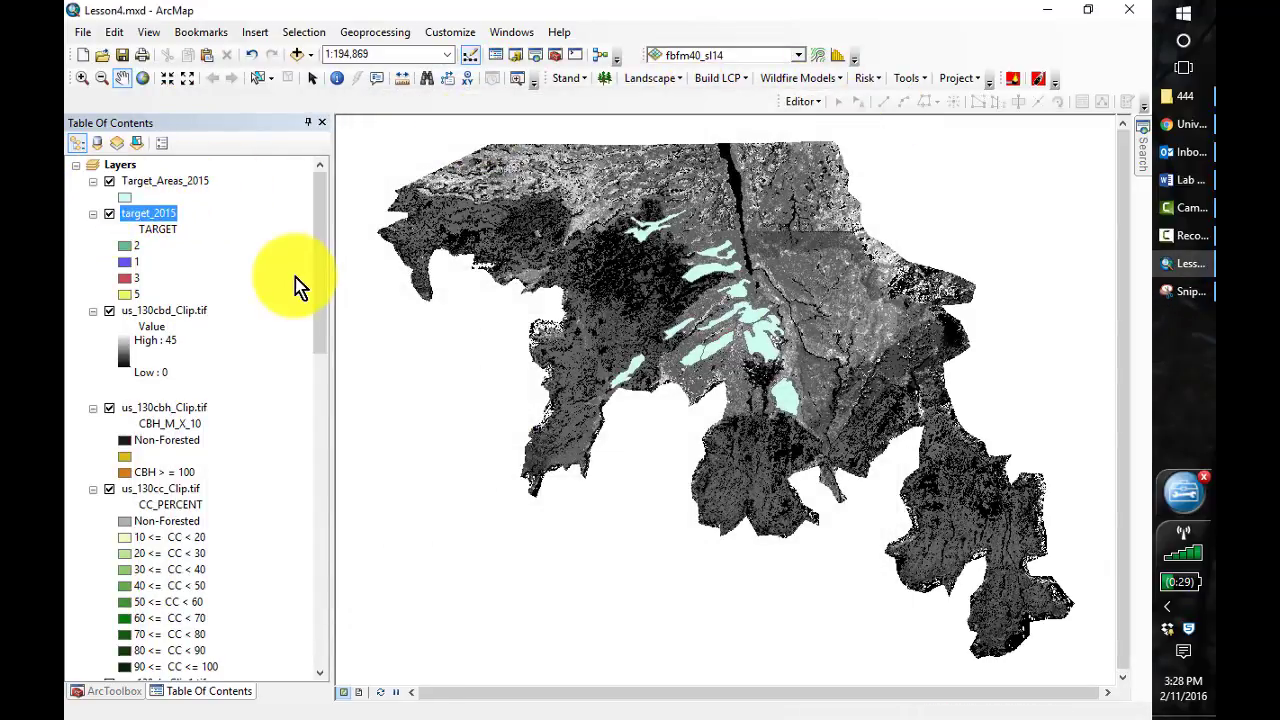
# Turn off and collapse all layers, then display only fbfm40_targ from the Modified Results group
pyautogui.moveTo(323, 286); pyautogui.dragTo(306, 211)
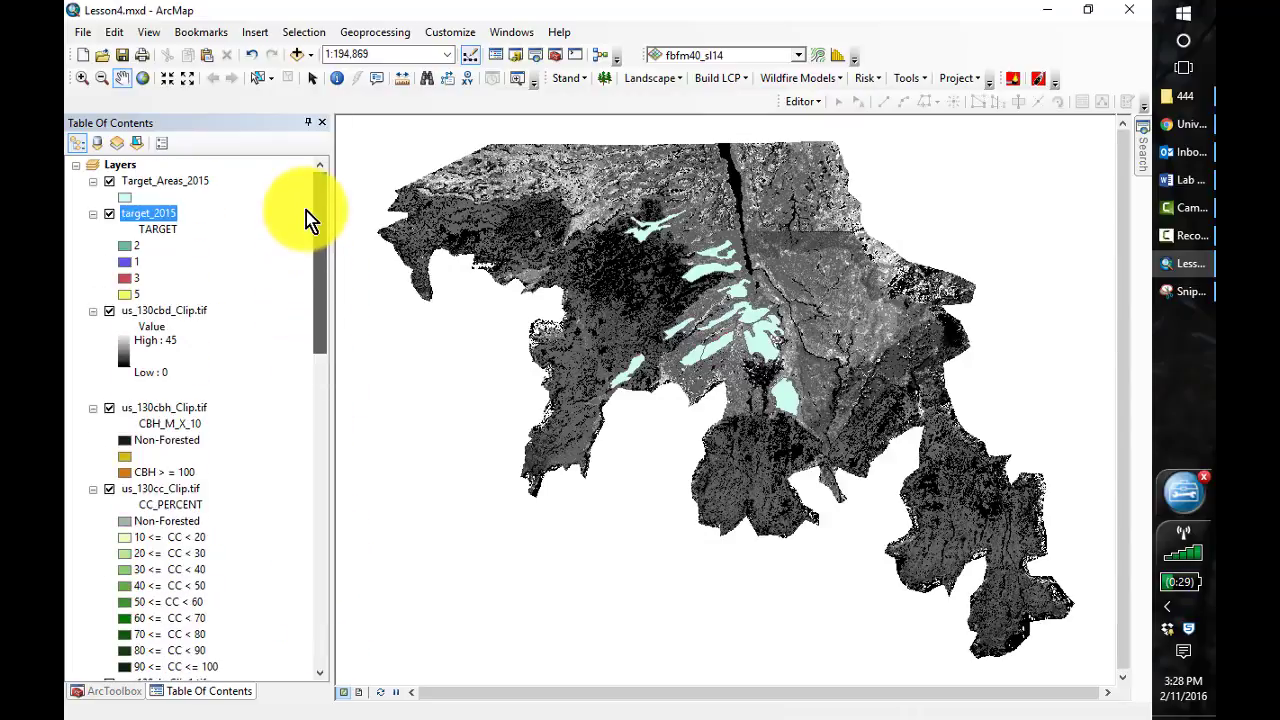
pyautogui.keyDown('ctrl'); pyautogui.click(108, 212); pyautogui.keyUp('ctrl')
pyautogui.keyDown('ctrl'); pyautogui.click(93, 214); pyautogui.keyUp('ctrl')
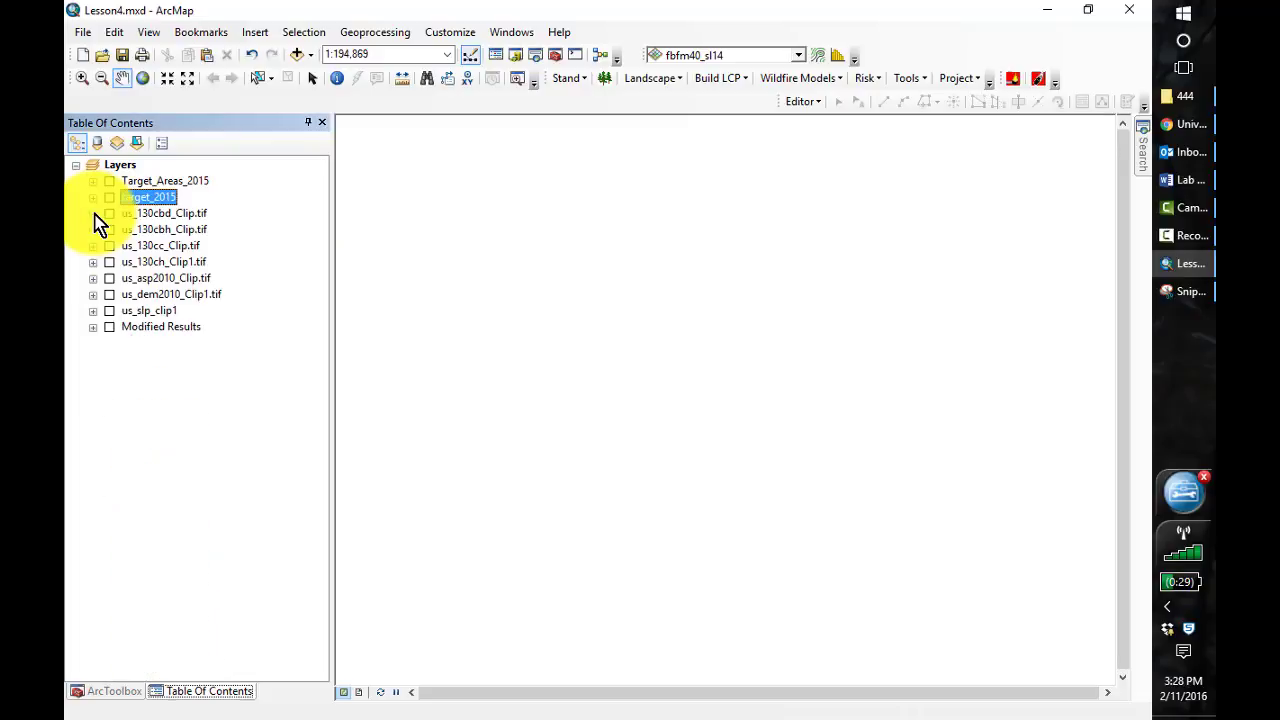
pyautogui.click(93, 326)
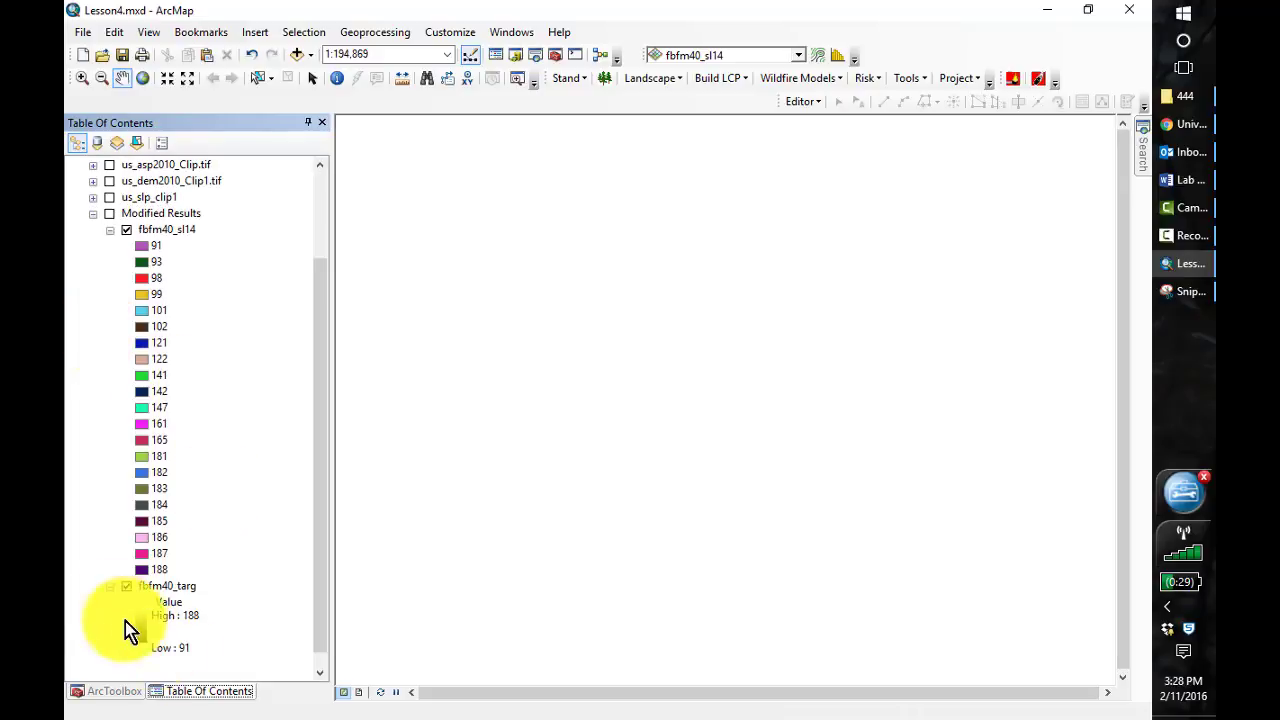
pyautogui.click(110, 214)
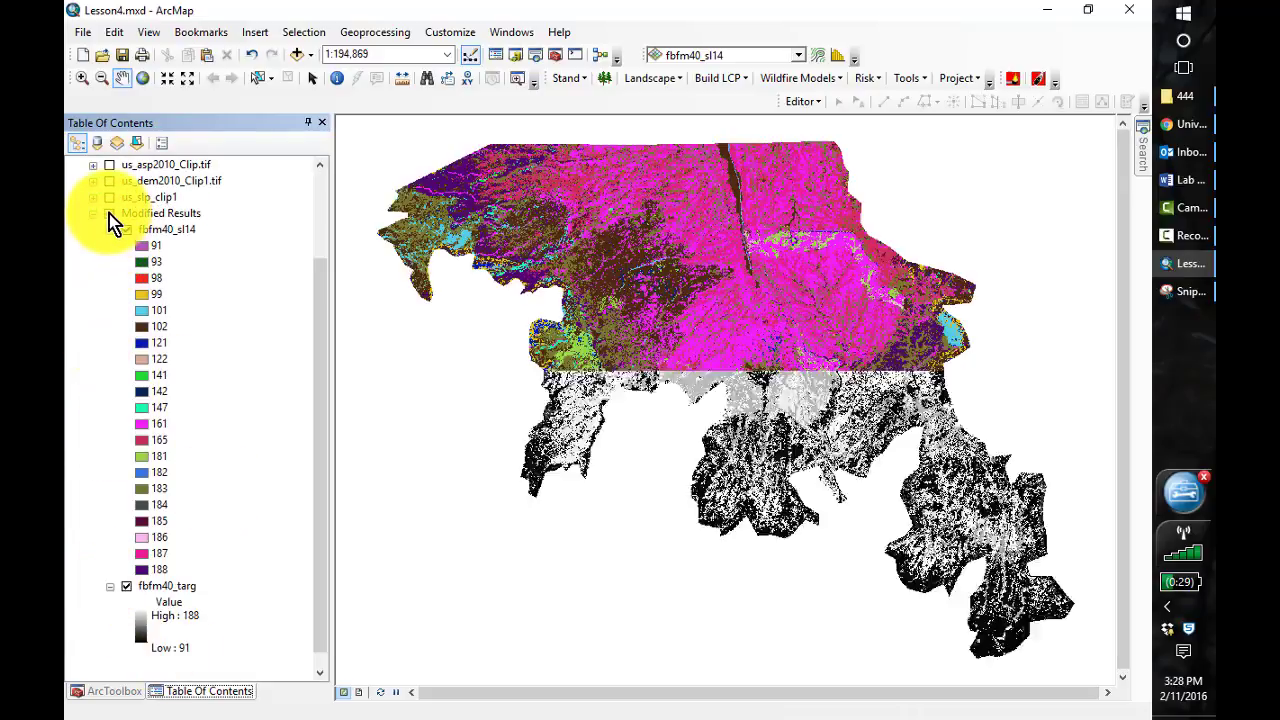
pyautogui.click(125, 231)
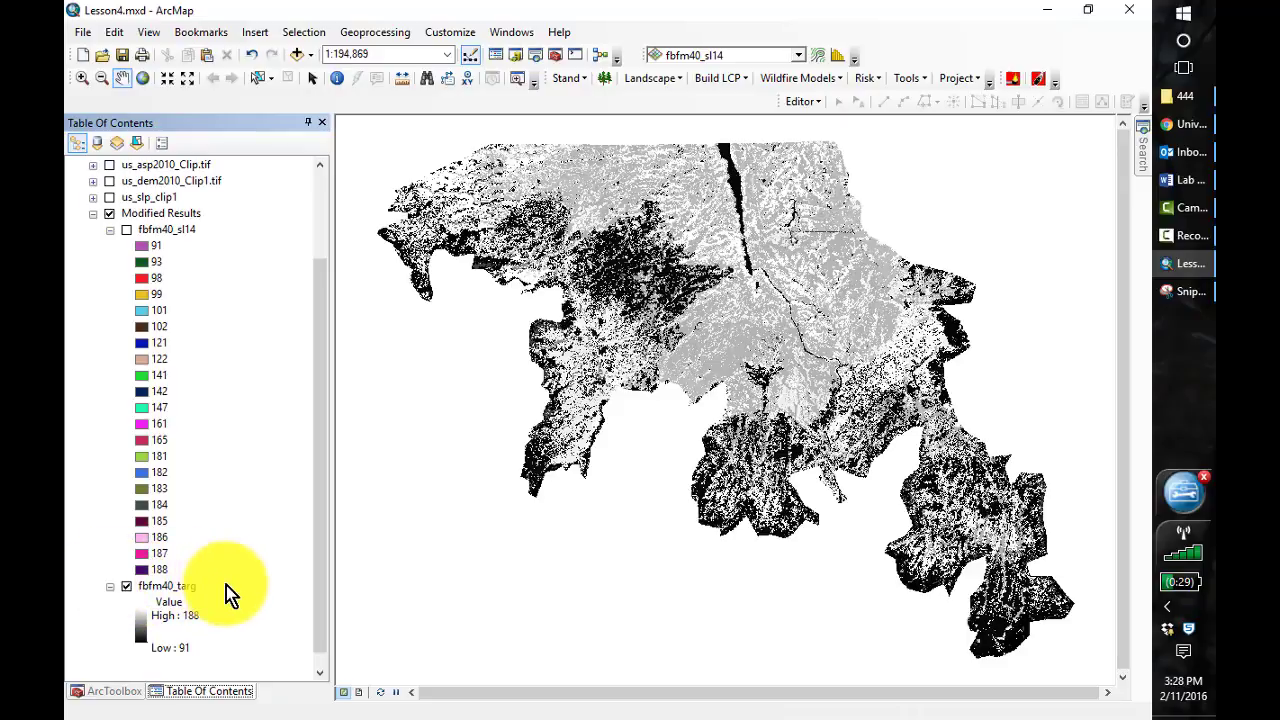
# Start an LCP build from raster data with us_dem2010_Clip1.tif as elevation, us_slp_clip1 as slope and us_asp2010_Clip.tif as aspect
pyautogui.click(735, 88)
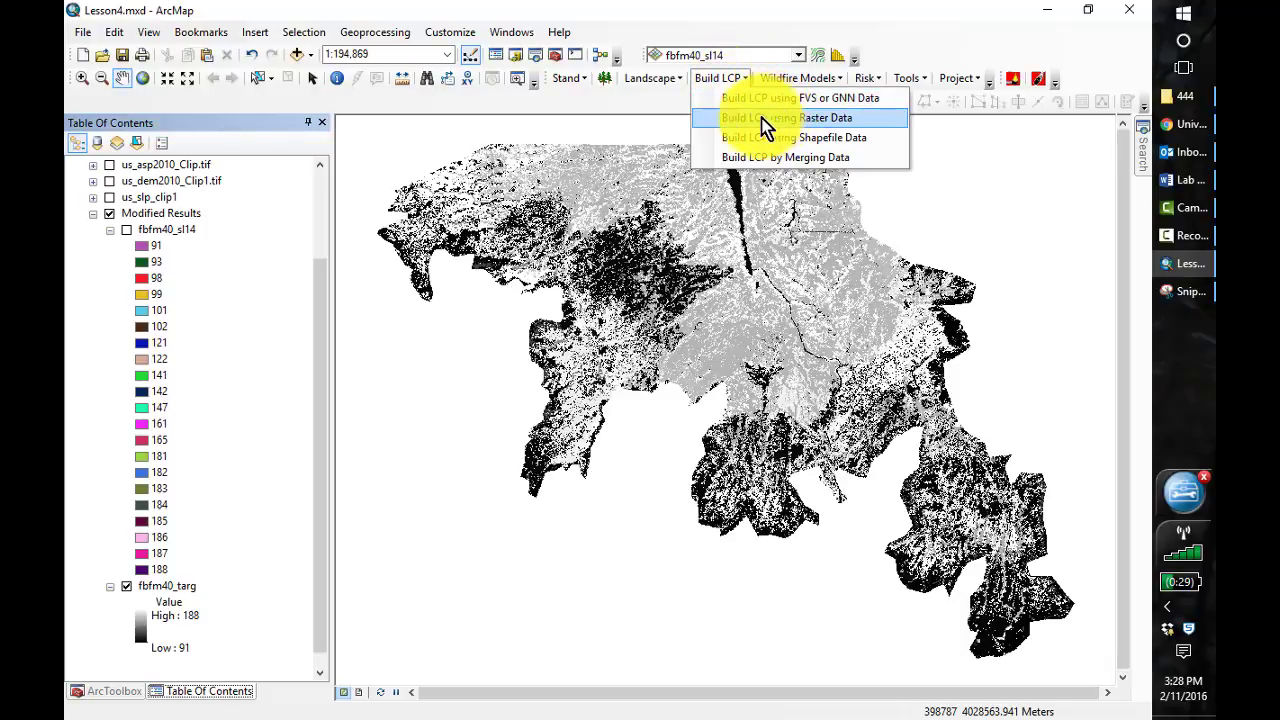
pyautogui.click(760, 127)
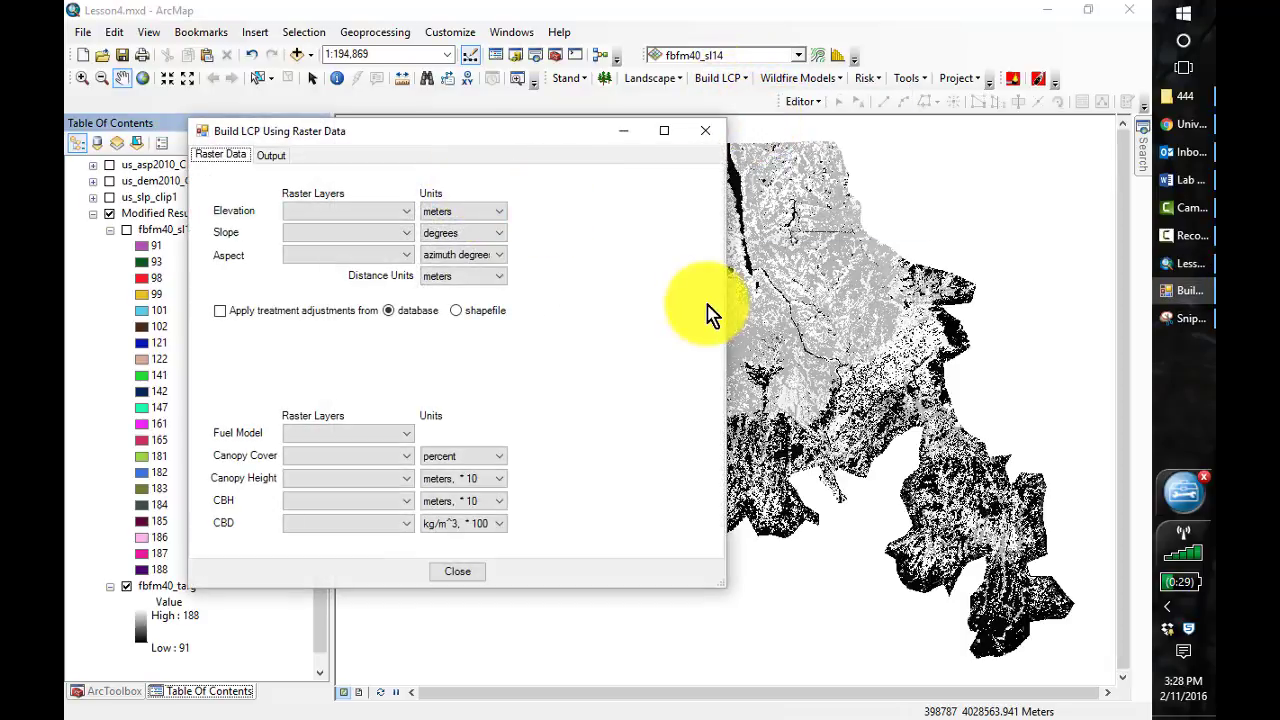
pyautogui.click(390, 211)
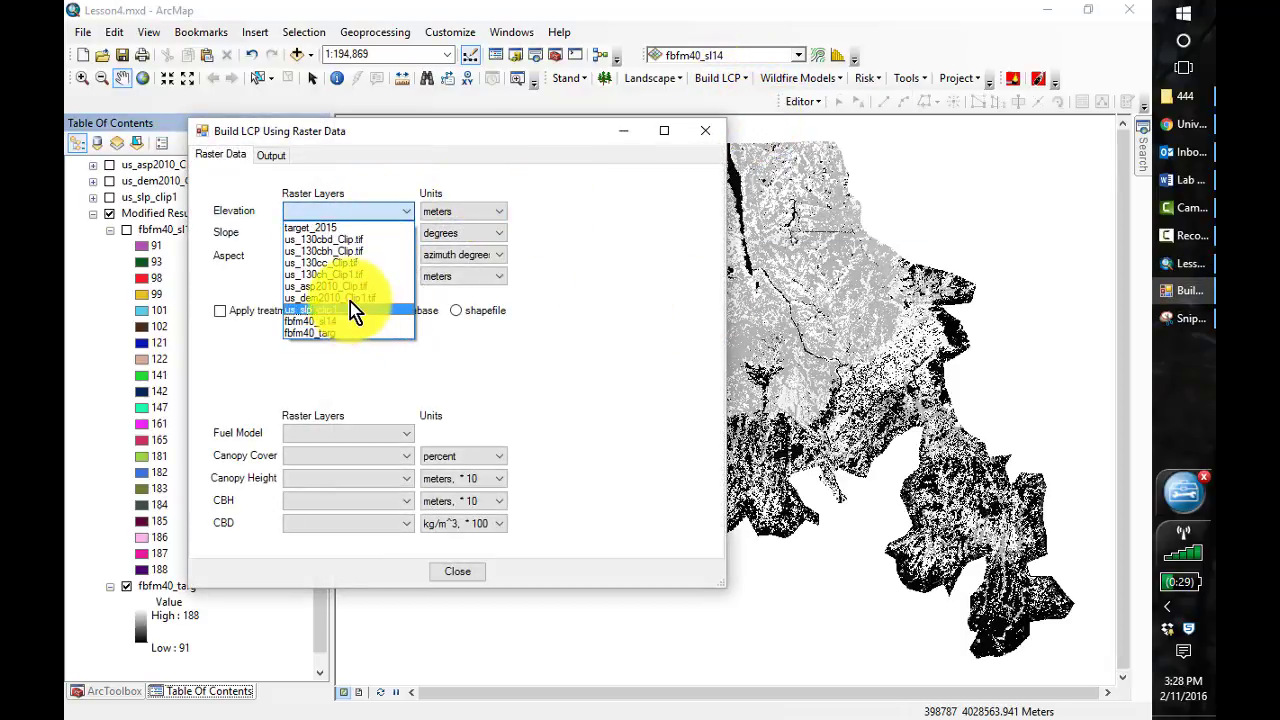
pyautogui.click(349, 299)
pyautogui.click(406, 231)
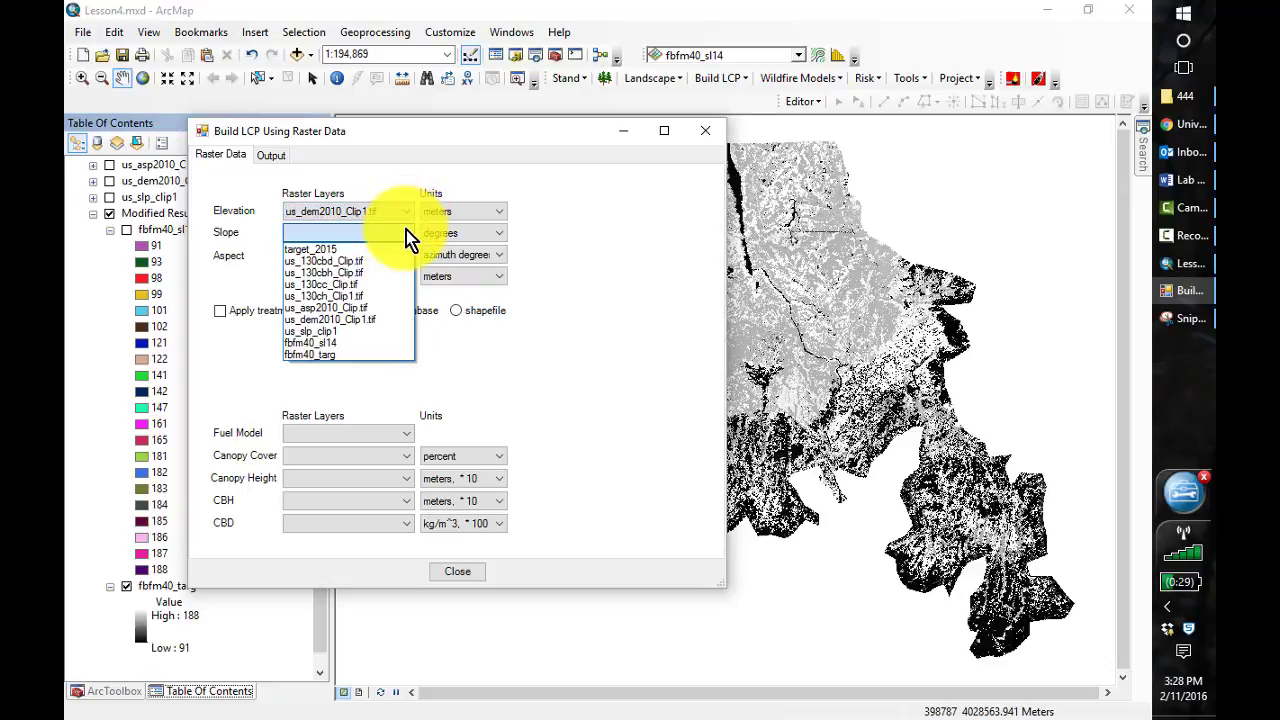
pyautogui.click(349, 336)
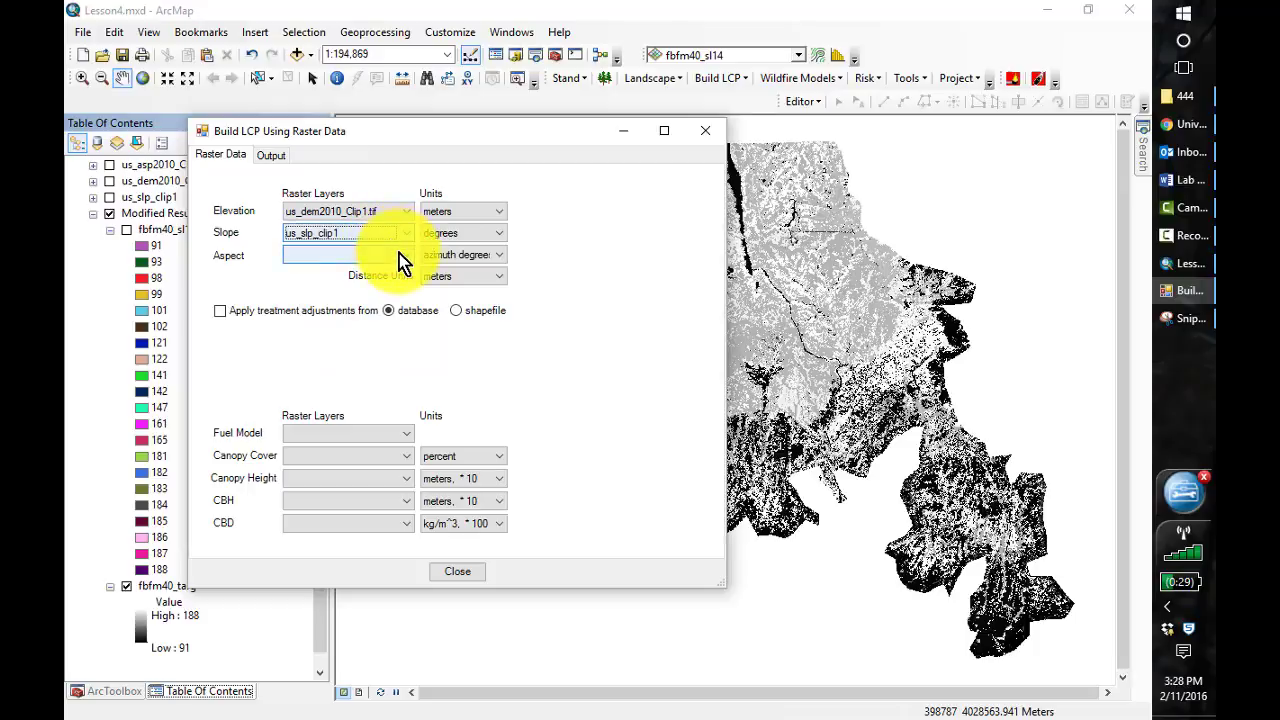
pyautogui.click(398, 256)
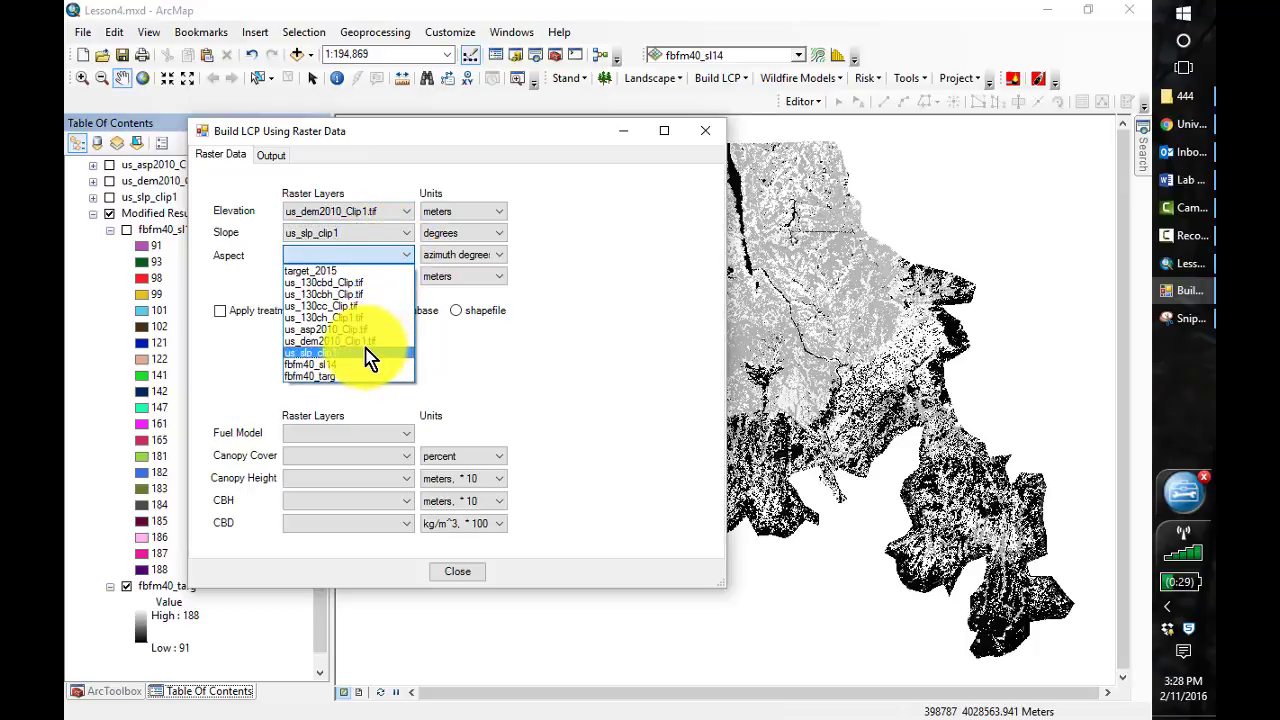
pyautogui.click(361, 331)
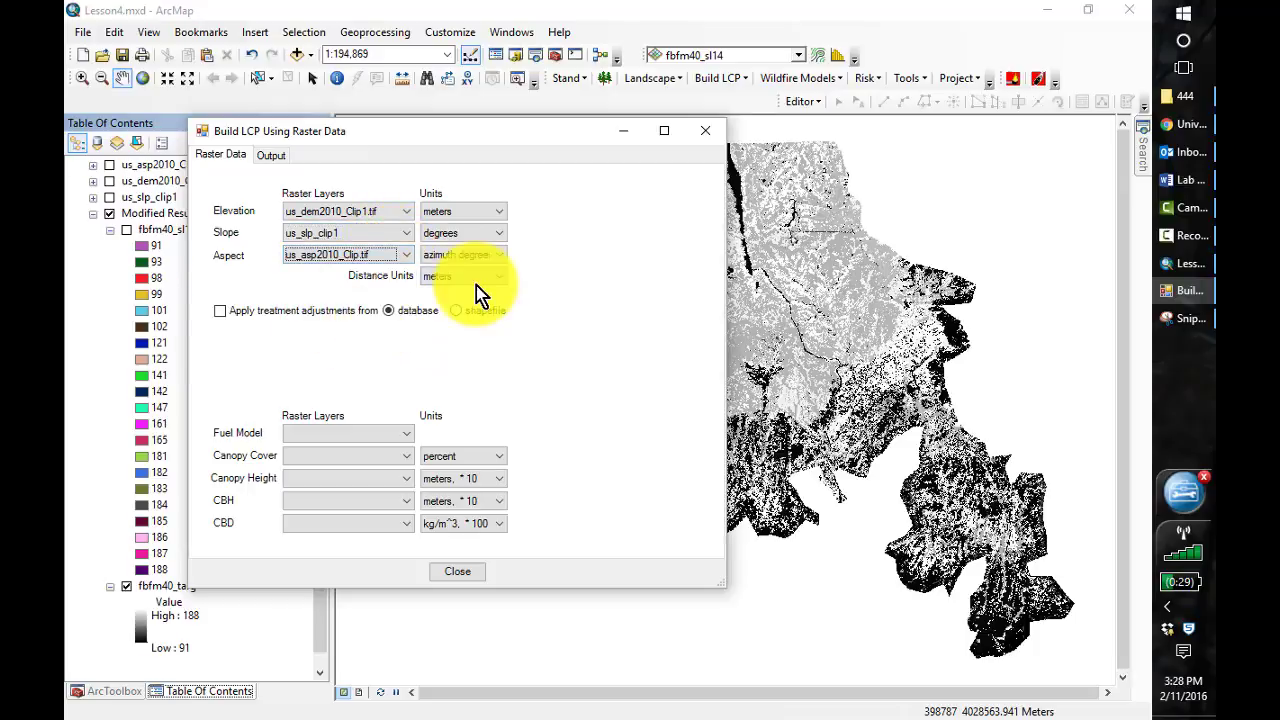
# Assign fbfm40_targ as the fuel model layer and us_130cc_Clip.tif as the canopy cover layer
pyautogui.click(406, 434)
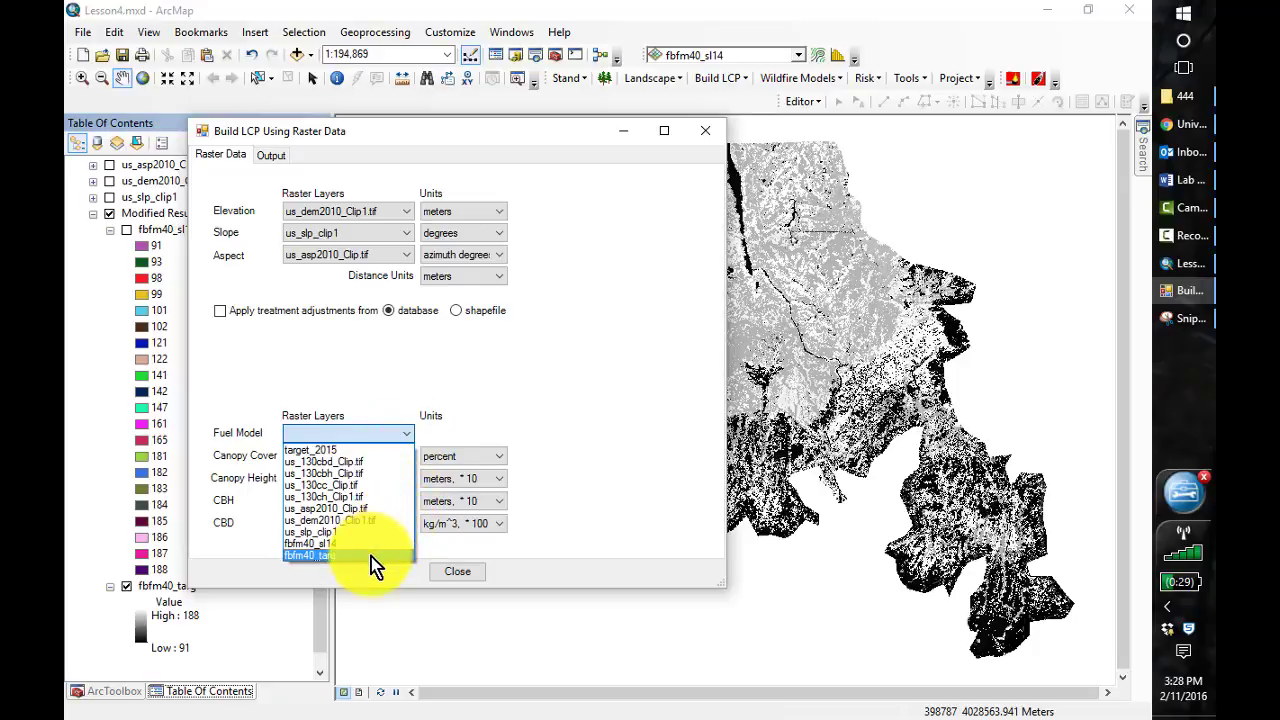
pyautogui.click(372, 556)
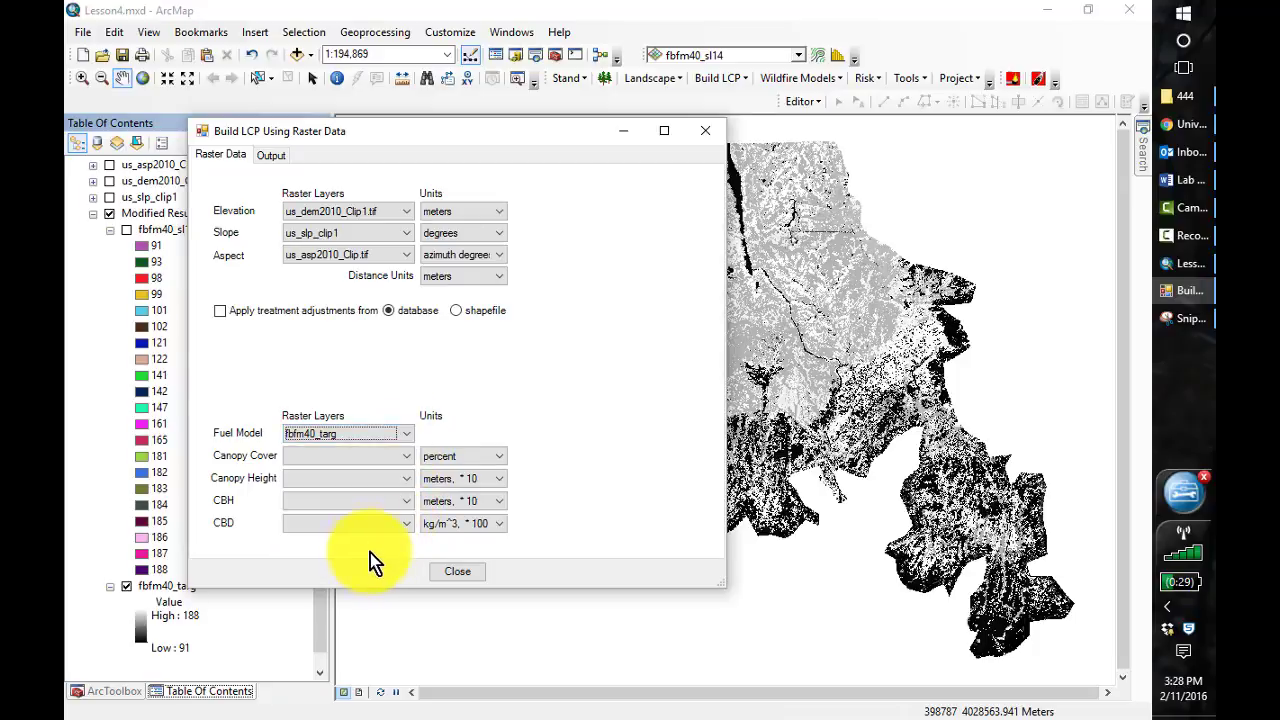
pyautogui.click(408, 455)
pyautogui.click(341, 509)
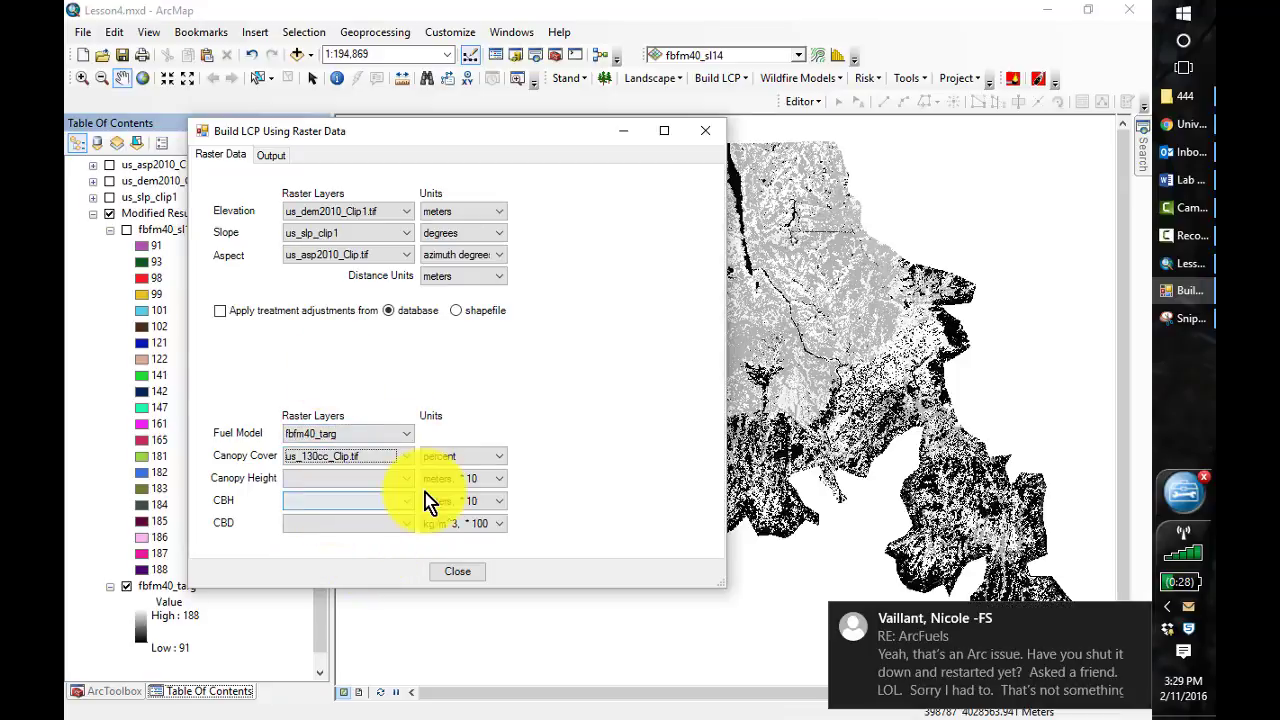
# Assign us_130ch_Clip1.tif as canopy height, us_130cbh_Clip.tif as CBH and us_130cbd_Clip.tif as CBD
pyautogui.click(405, 484)
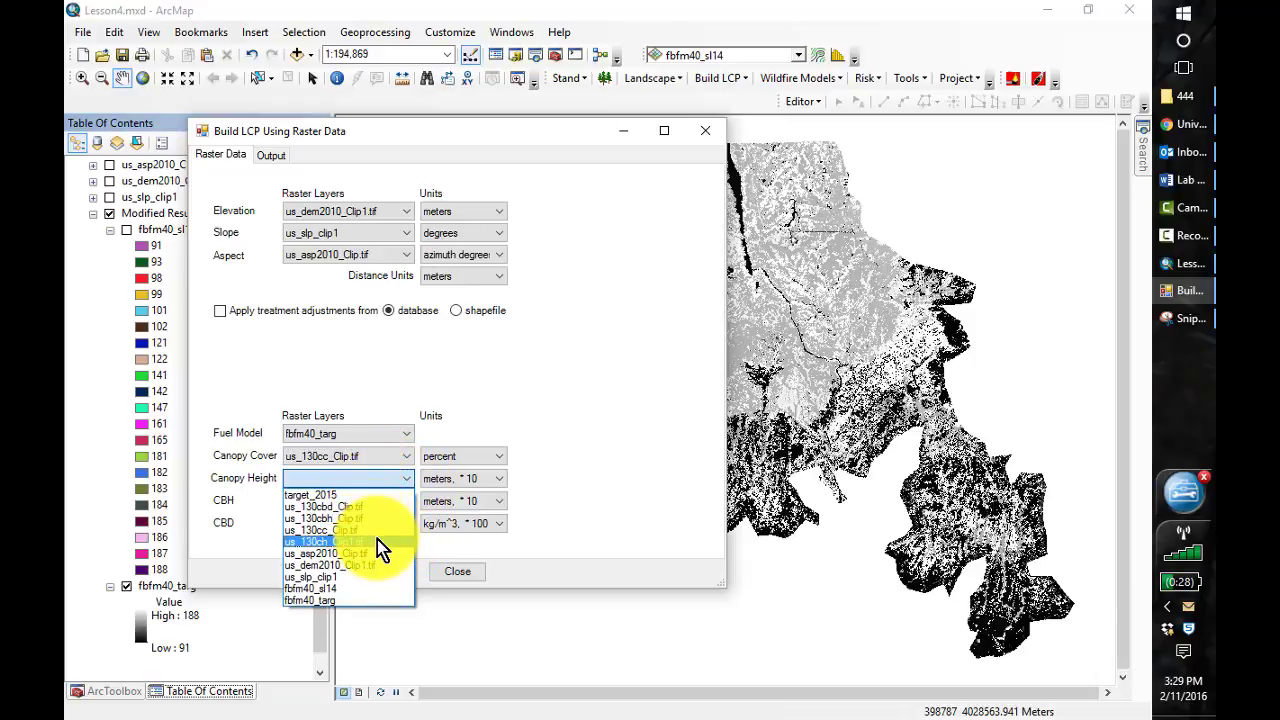
pyautogui.click(377, 540)
pyautogui.click(408, 508)
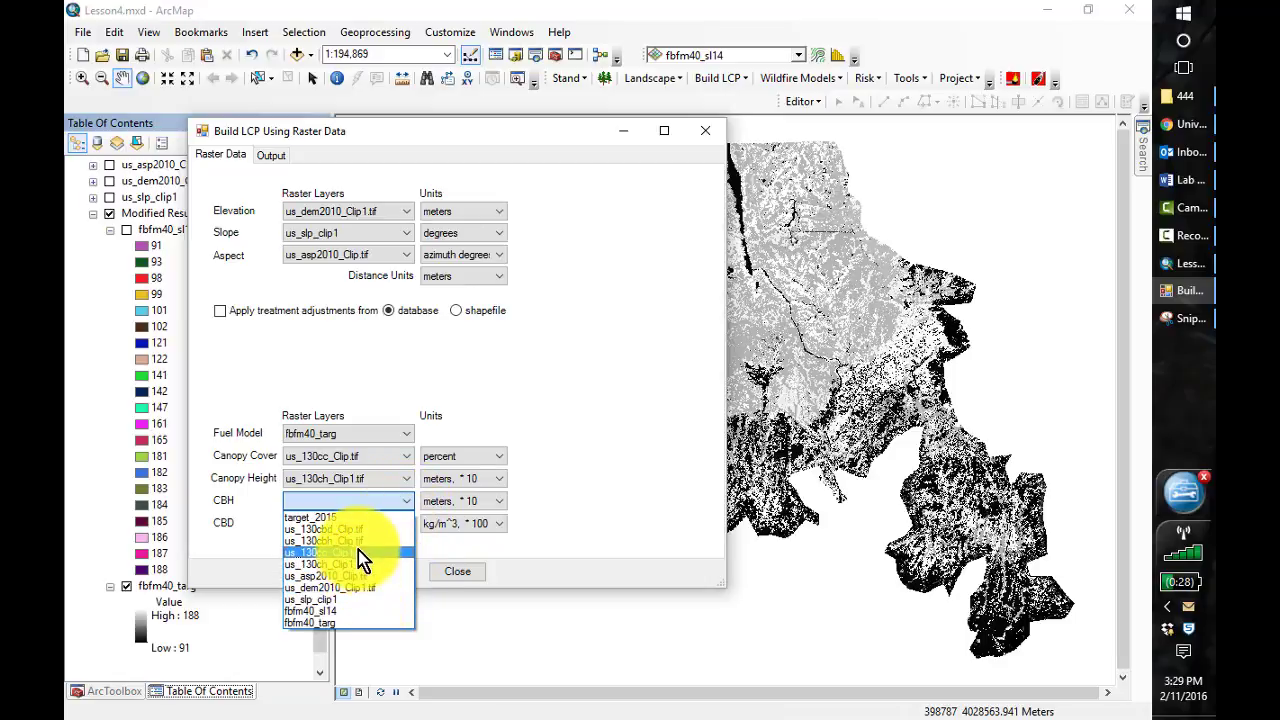
pyautogui.click(358, 541)
pyautogui.click(403, 526)
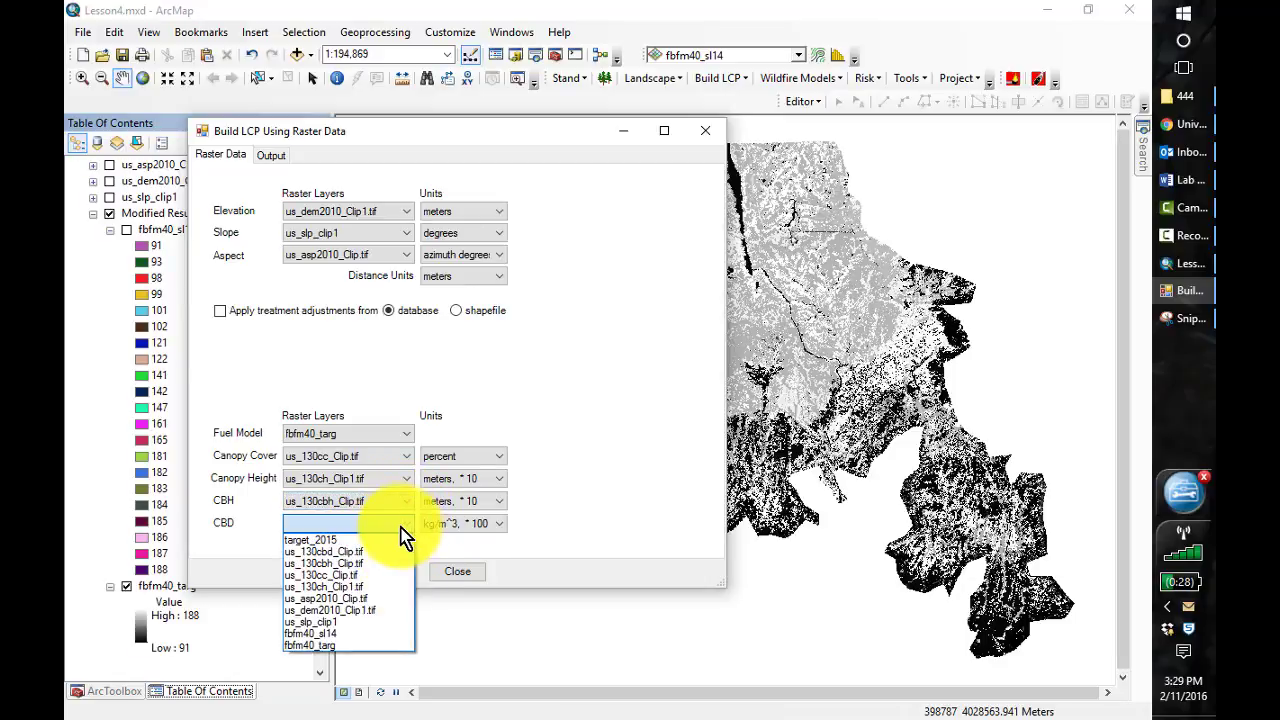
pyautogui.click(369, 553)
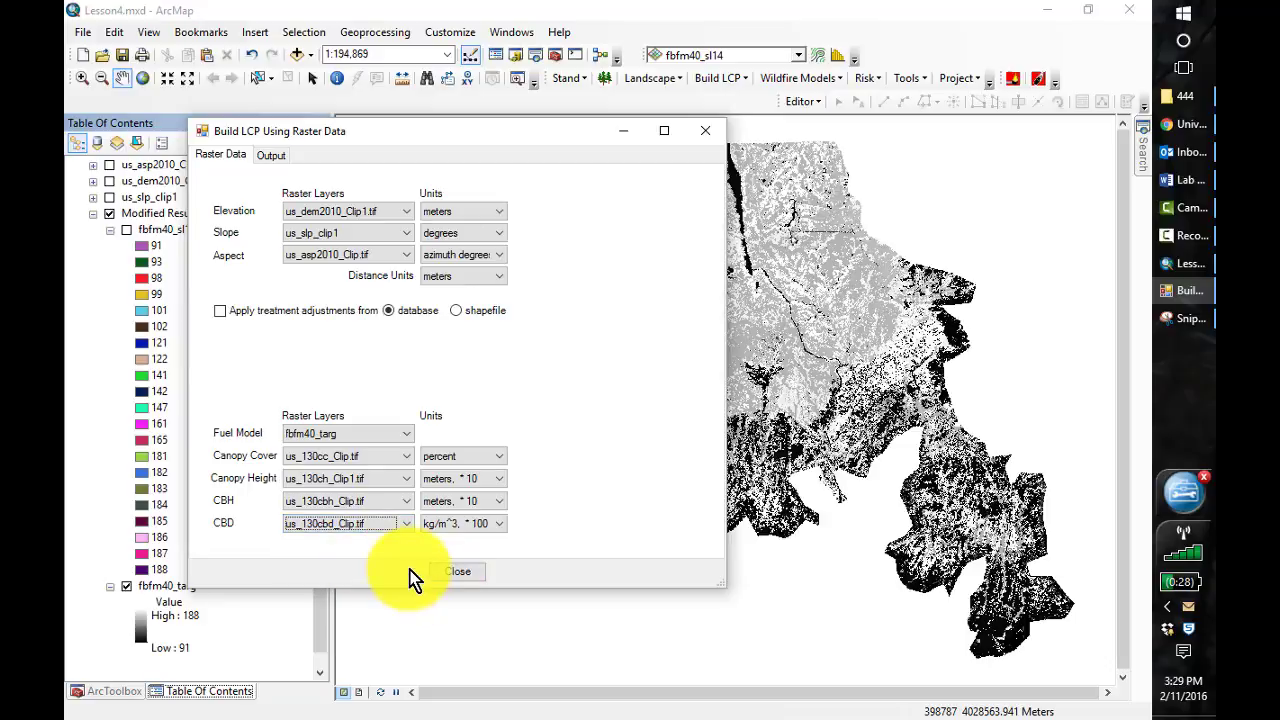
# Browse to C:\407\Lesson_4\Slopes as the folder for the LCP output file
pyautogui.click(271, 155)
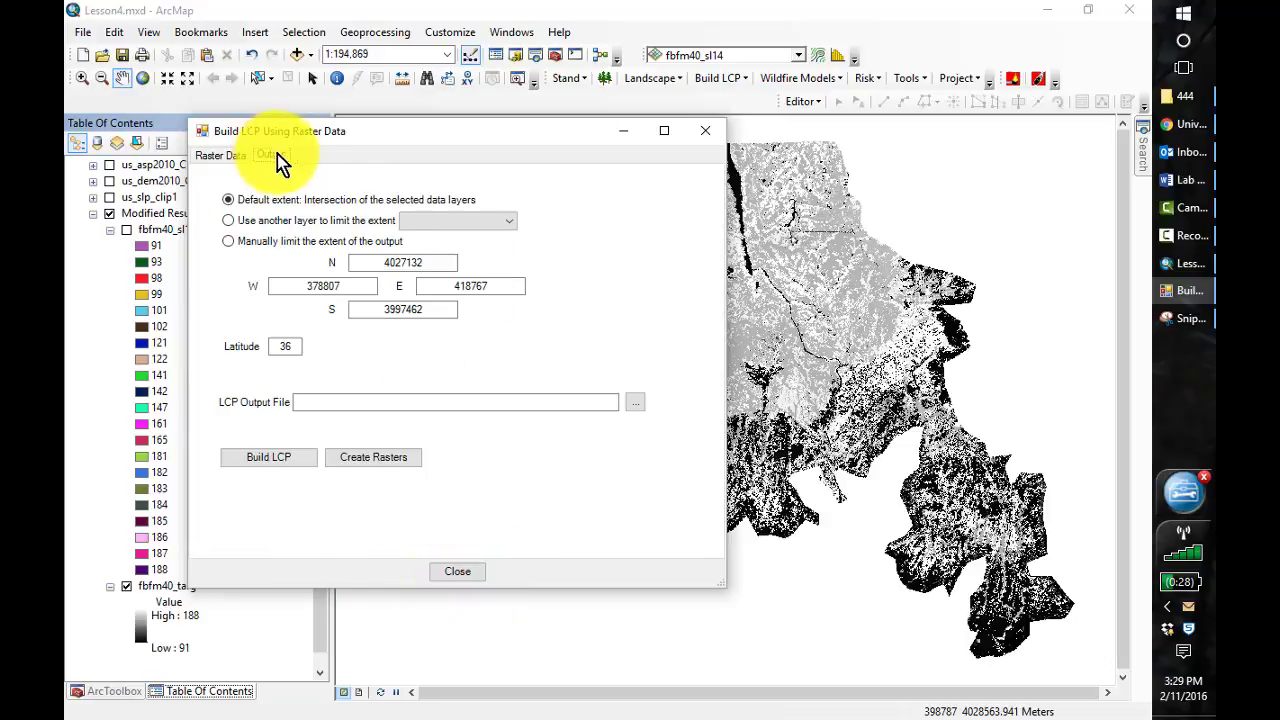
pyautogui.click(637, 404)
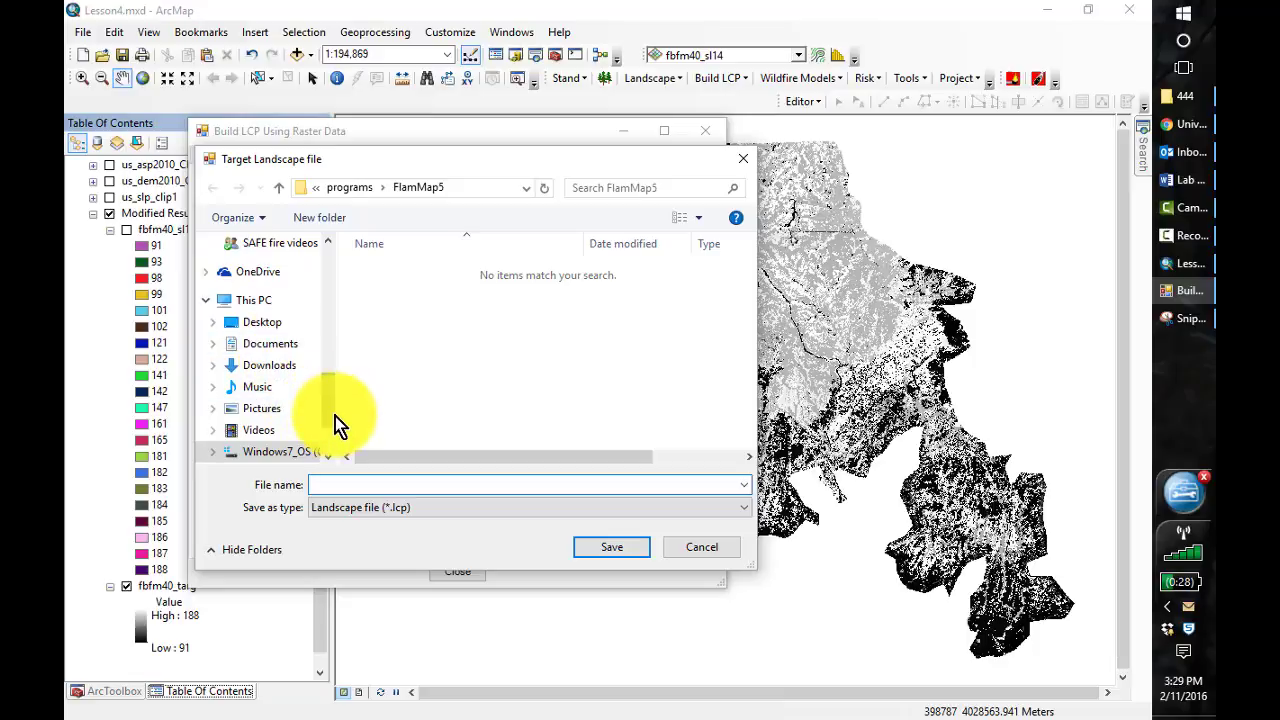
pyautogui.scroll(-2, 330, 420)
pyautogui.click(277, 368)
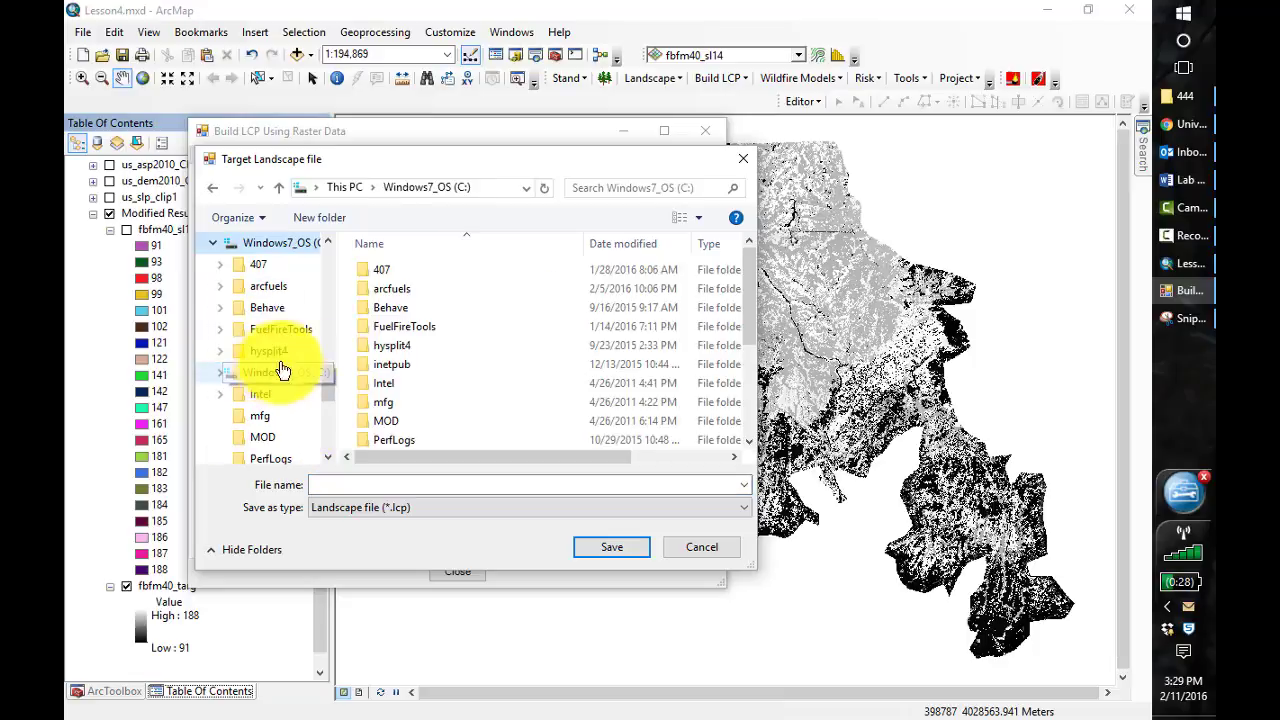
pyautogui.doubleClick(367, 270)
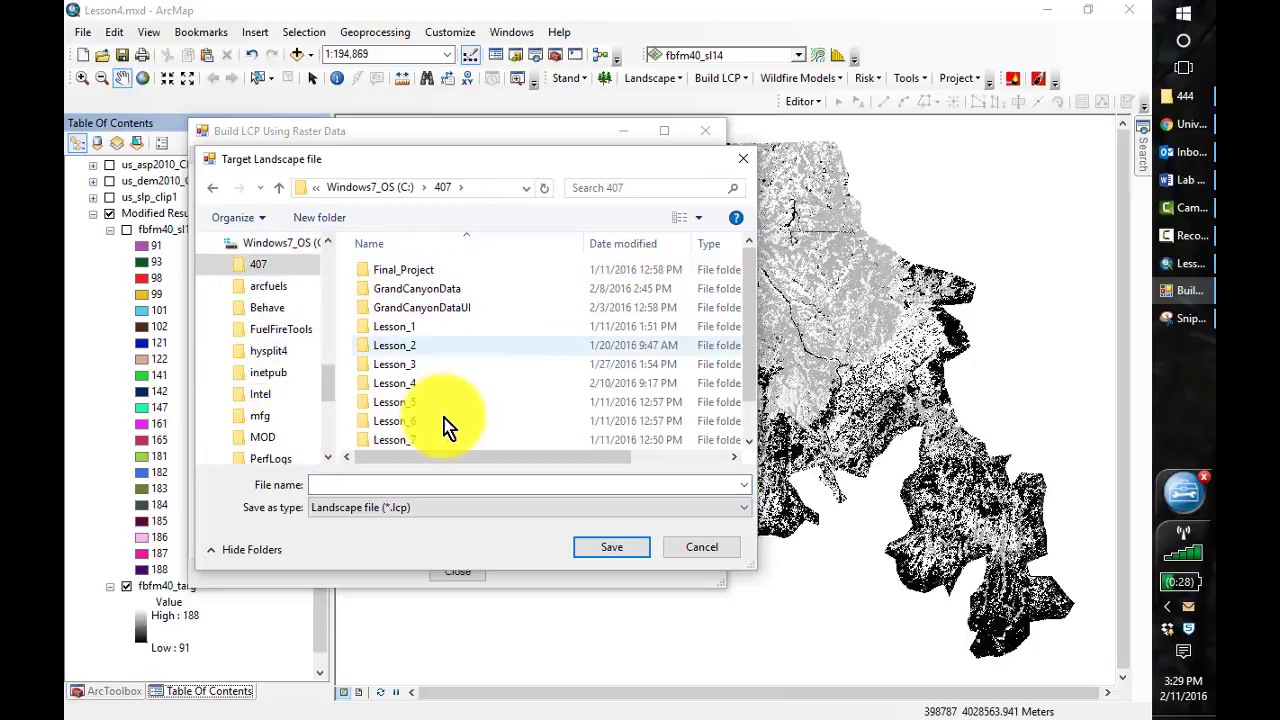
pyautogui.doubleClick(378, 382)
pyautogui.doubleClick(410, 345)
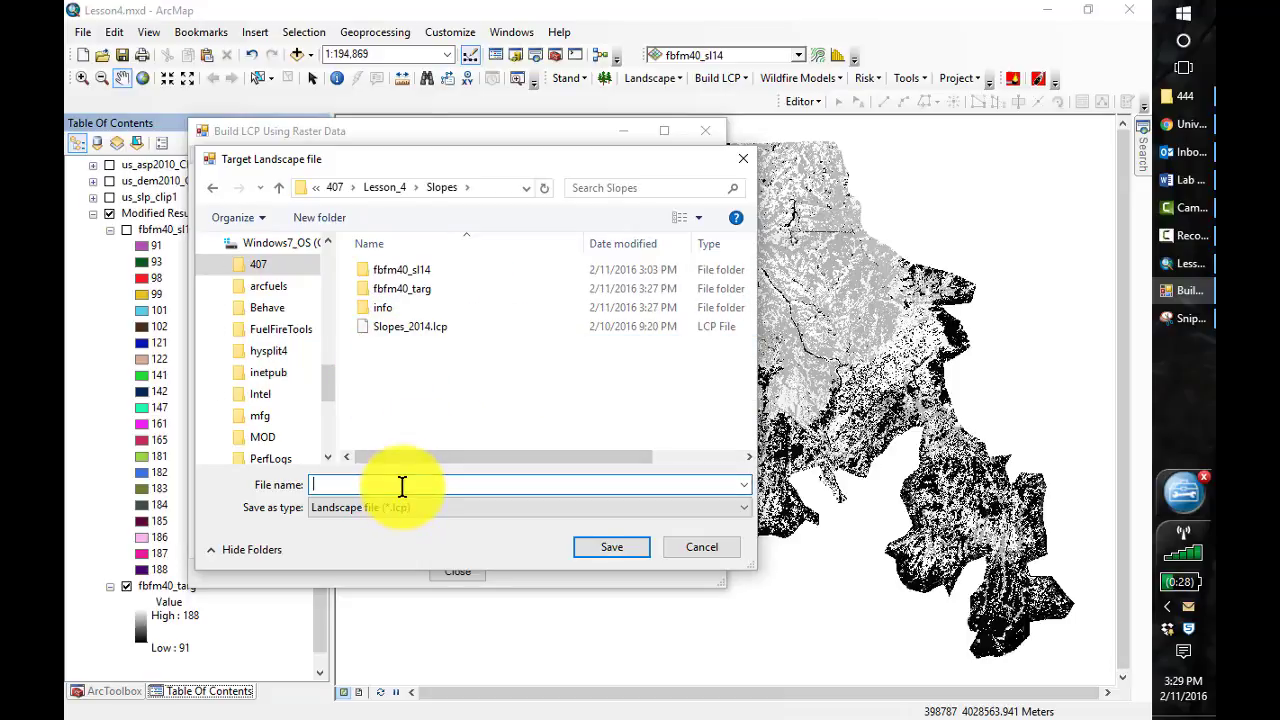
# Name the LCP output file Slopes_targetareas and save that file path
pyautogui.write('S')
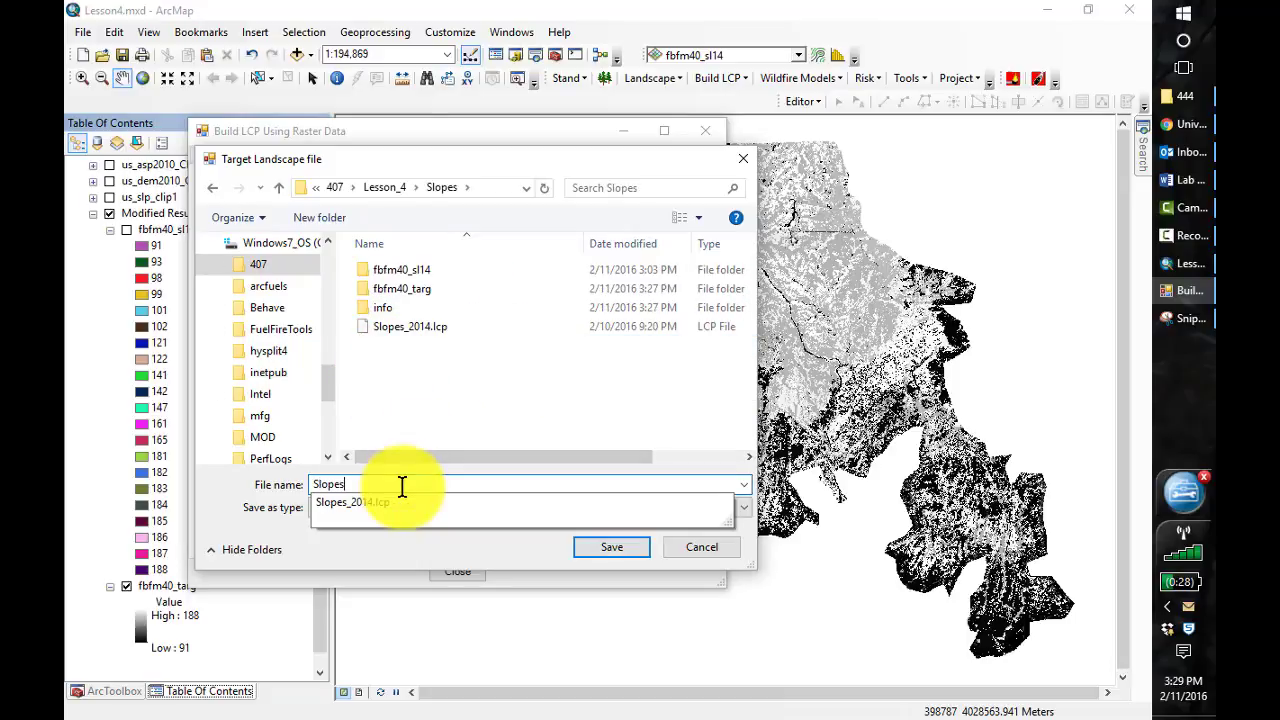
pyautogui.write('lopes_target')
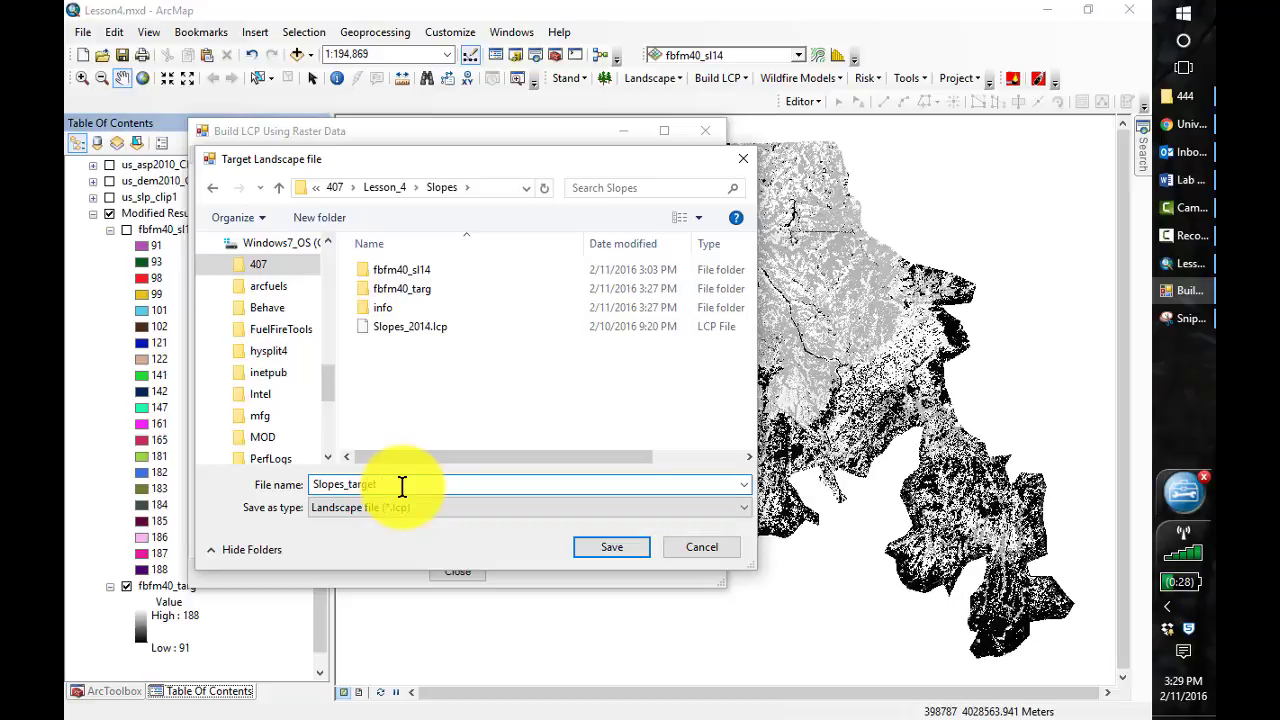
pyautogui.write('areas')
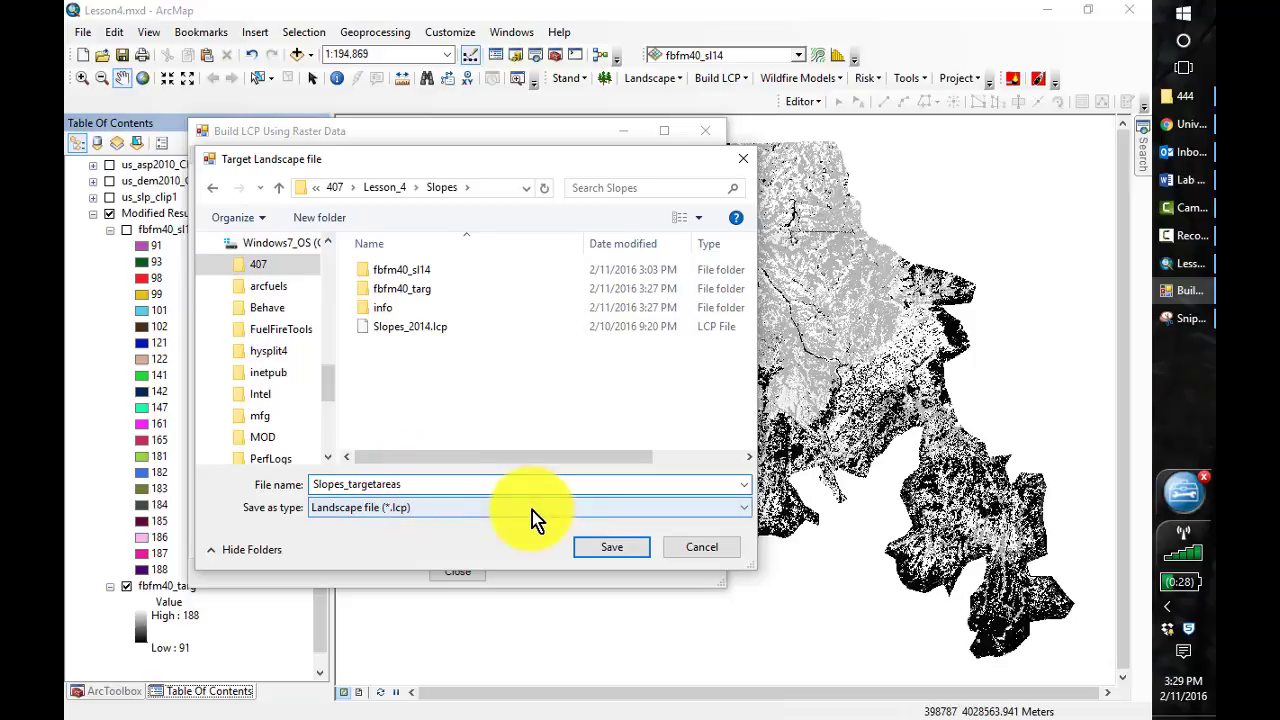
pyautogui.click(612, 552)
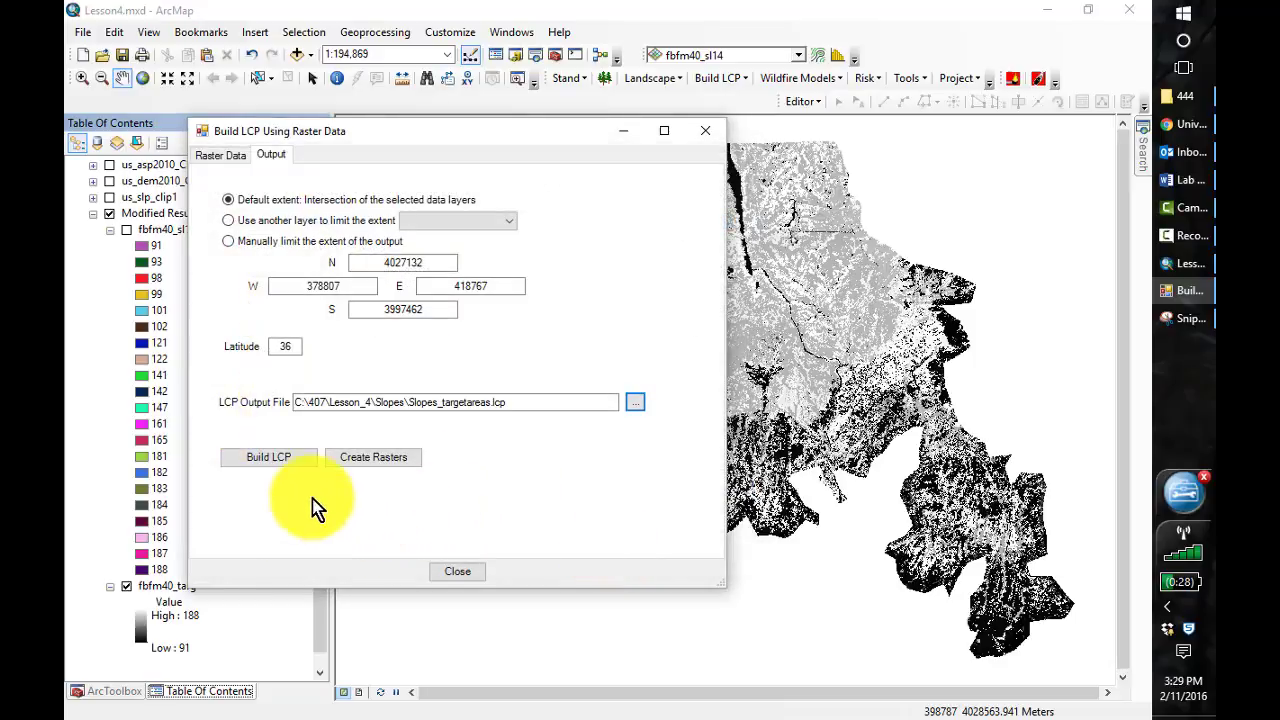
# Build the LCP file and close the Build LCP Using Raster Data dialog
pyautogui.click(281, 461)
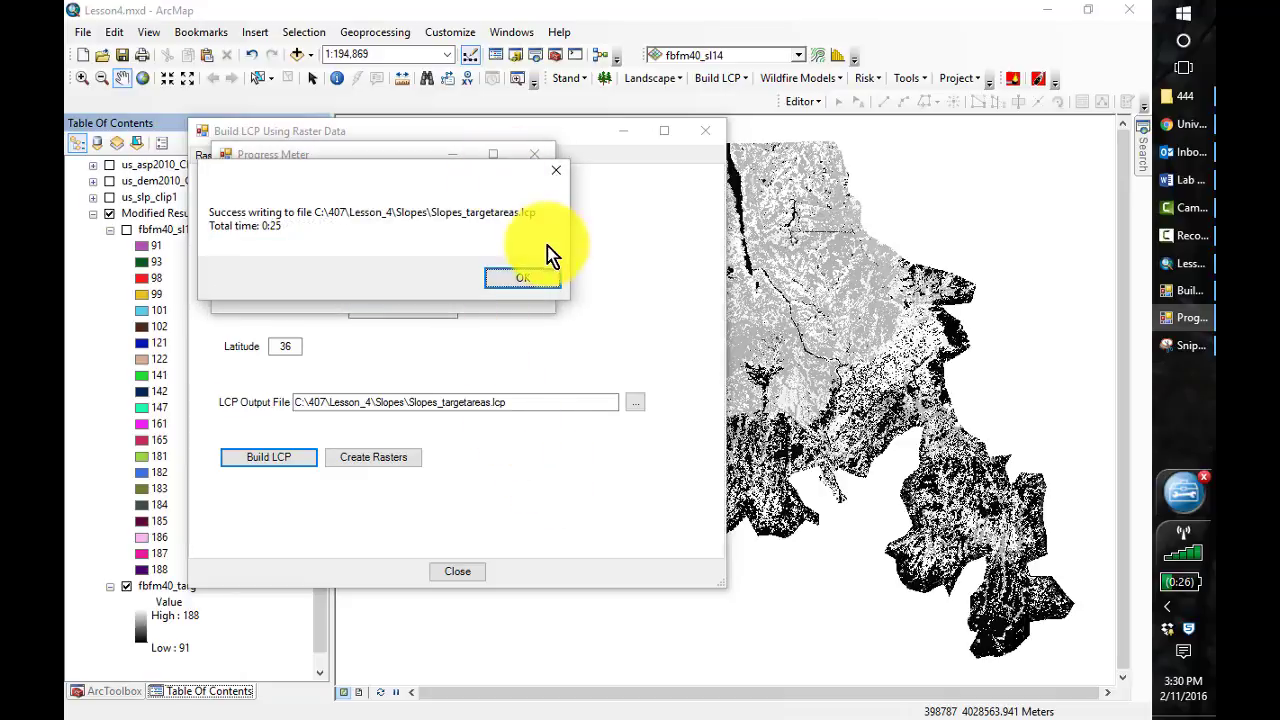
pyautogui.click(526, 281)
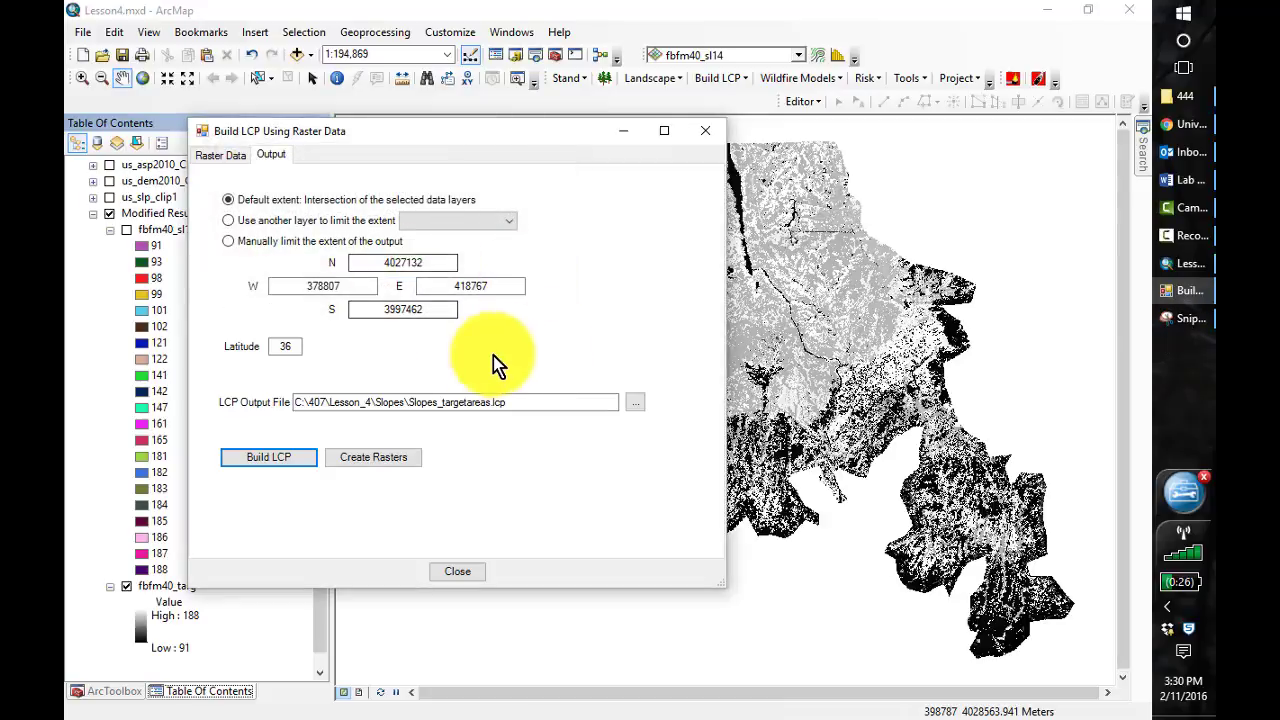
pyautogui.click(471, 572)
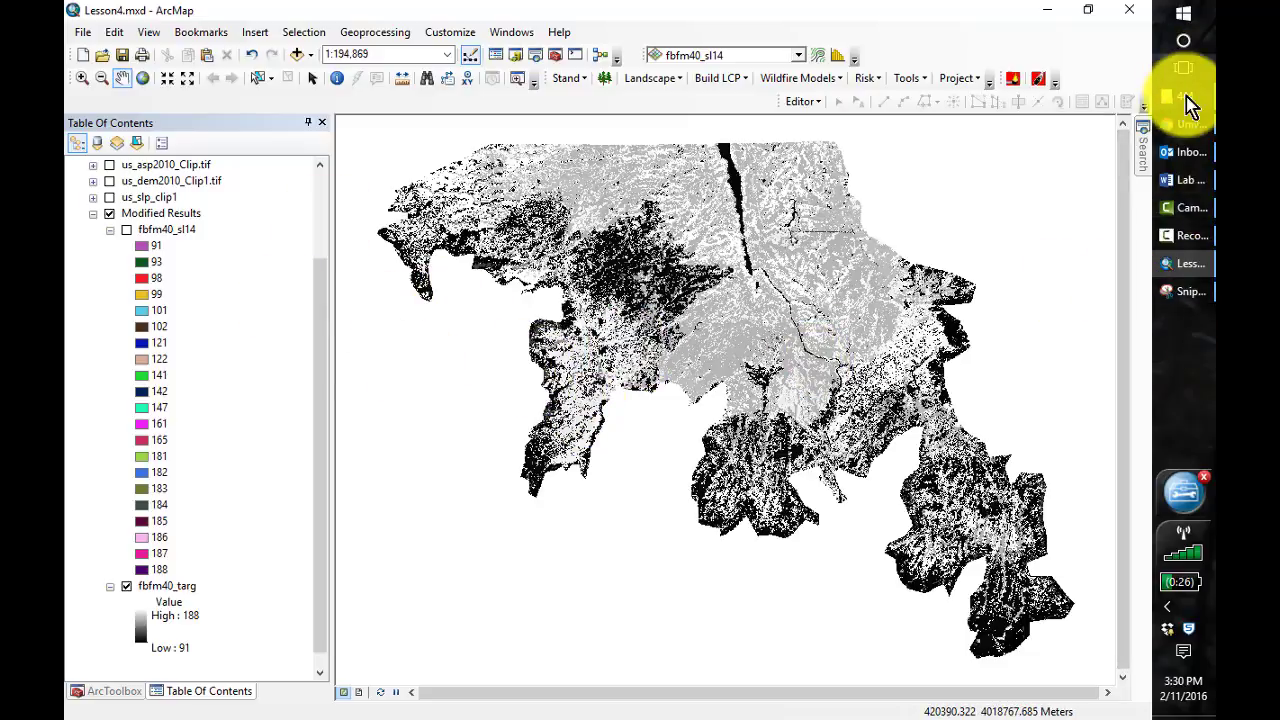
# Switch to File Explorer and open the folder C:\407\Lesson_5
pyautogui.moveTo(1185, 108)
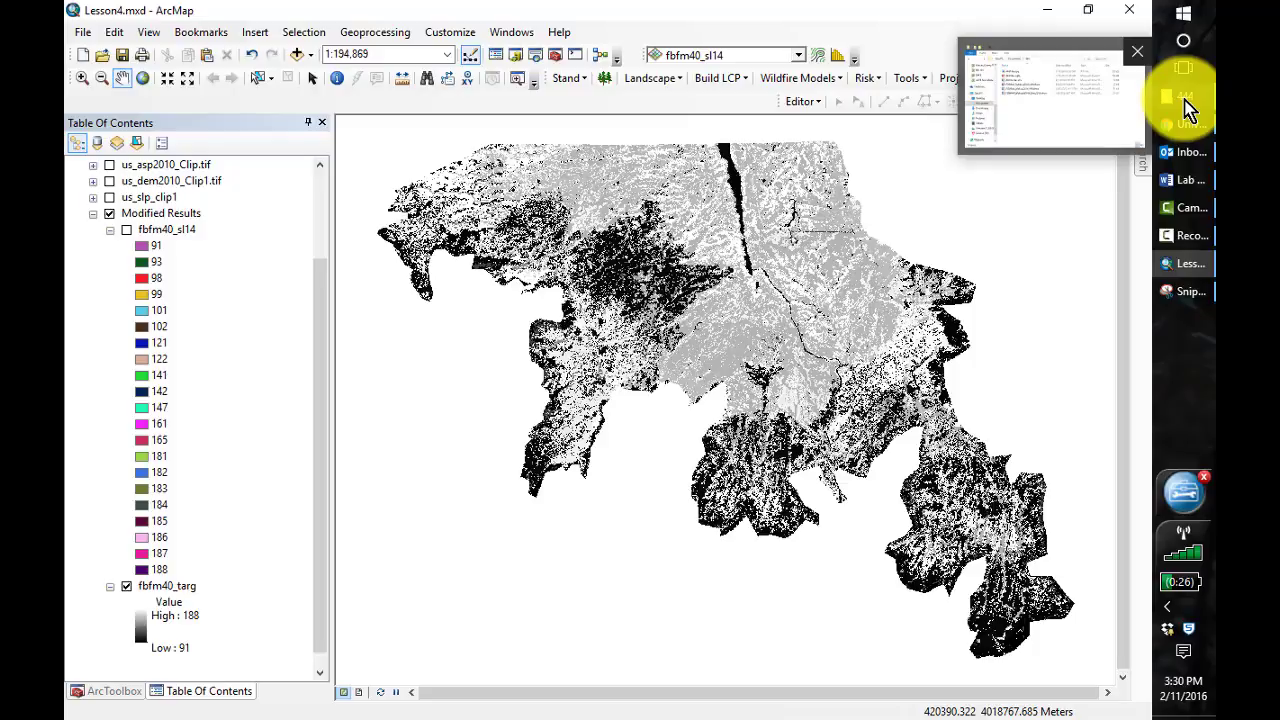
pyautogui.click(1187, 108)
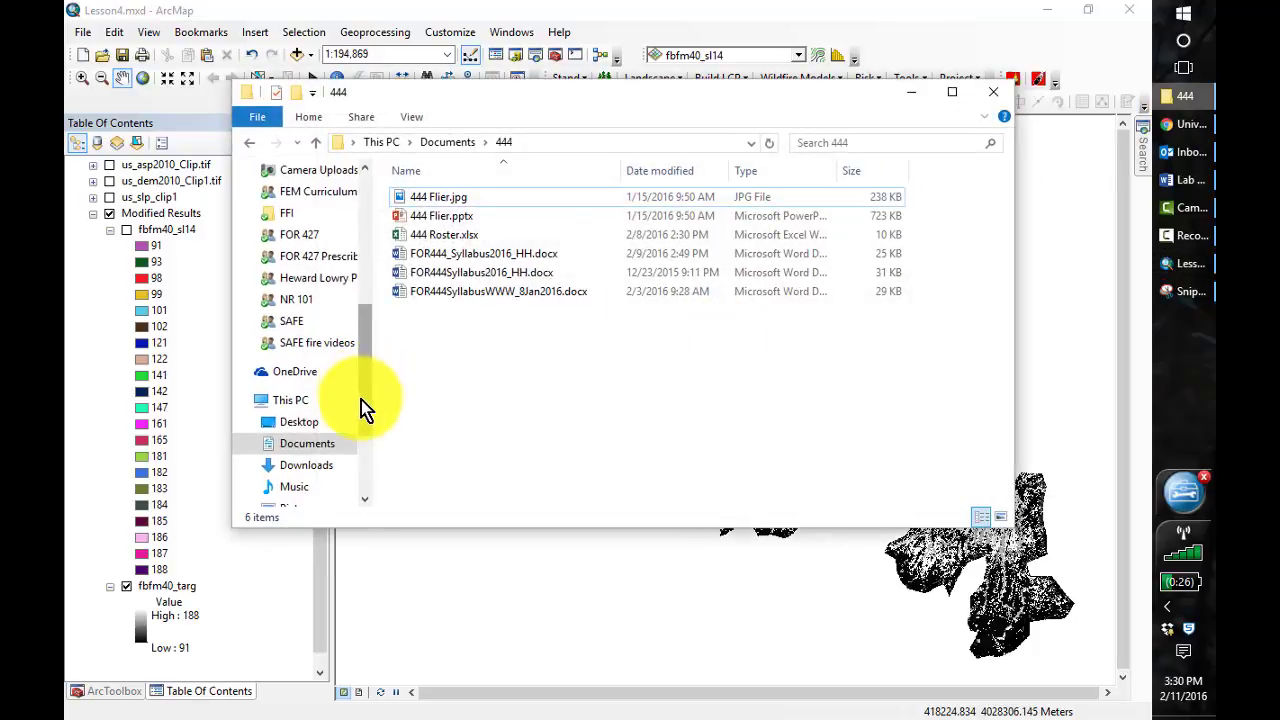
pyautogui.moveTo(369, 406); pyautogui.dragTo(363, 457)
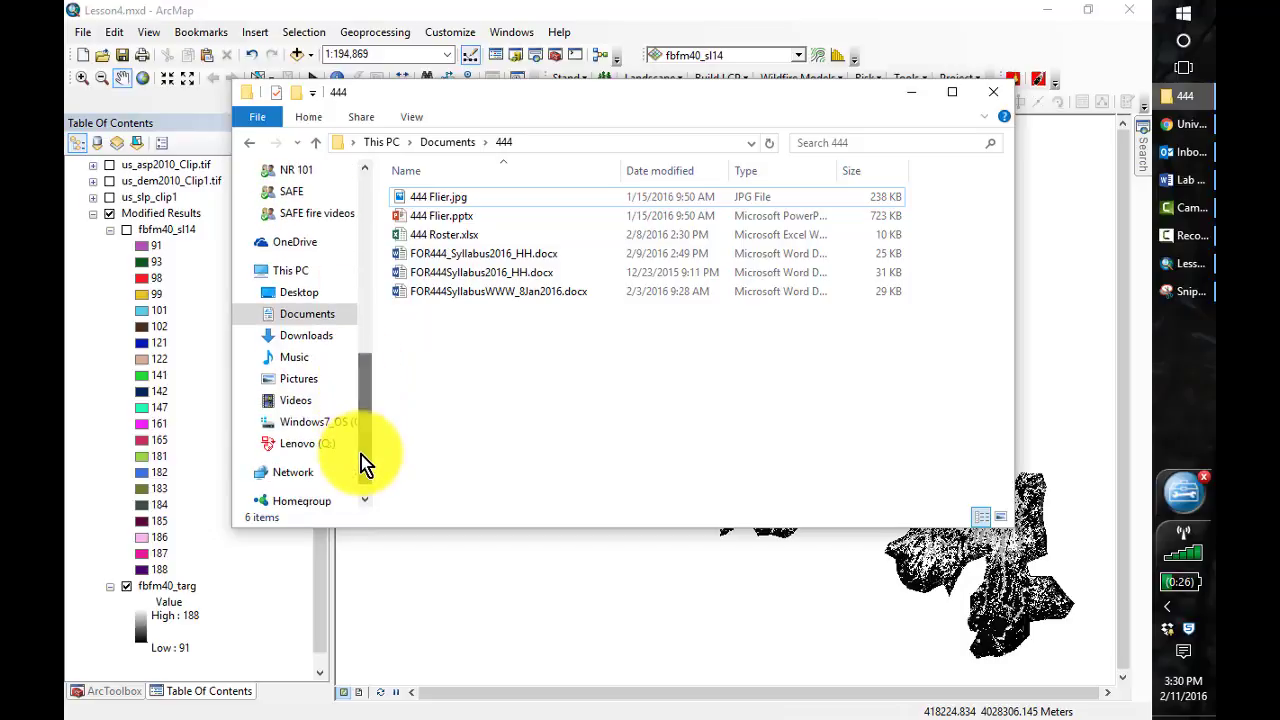
pyautogui.click(321, 425)
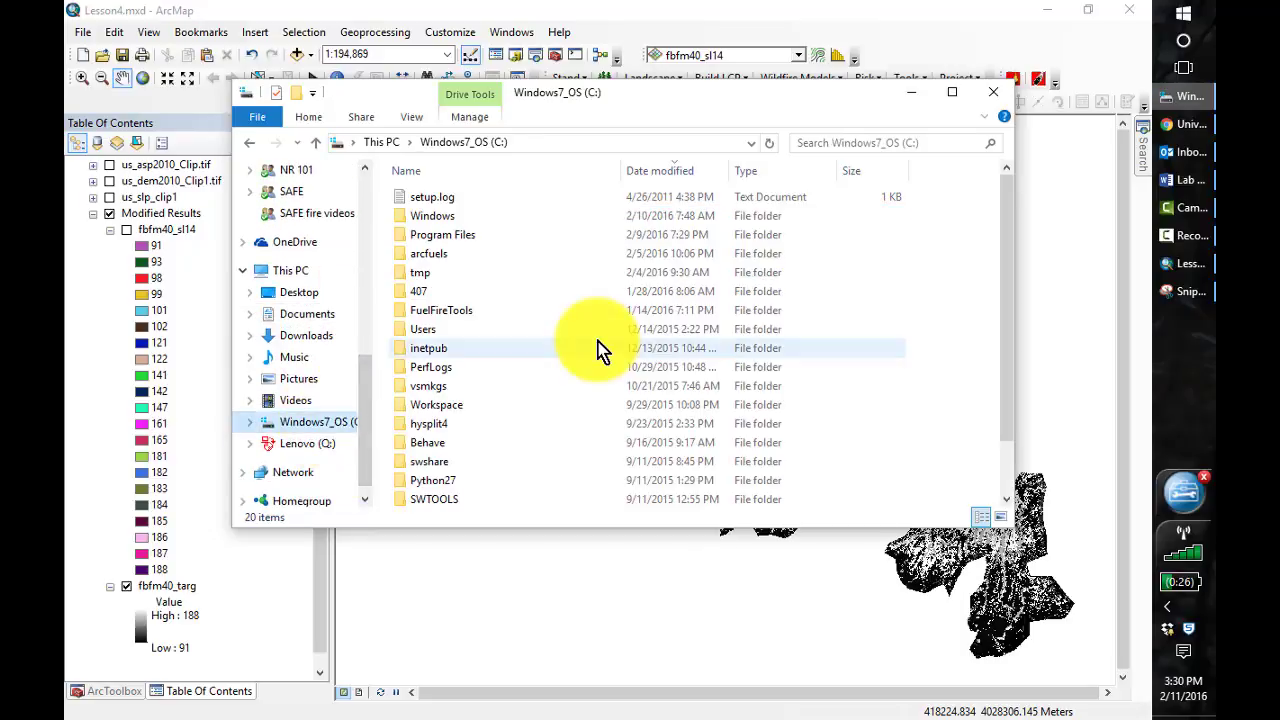
pyautogui.click(410, 297)
pyautogui.doubleClick(410, 297)
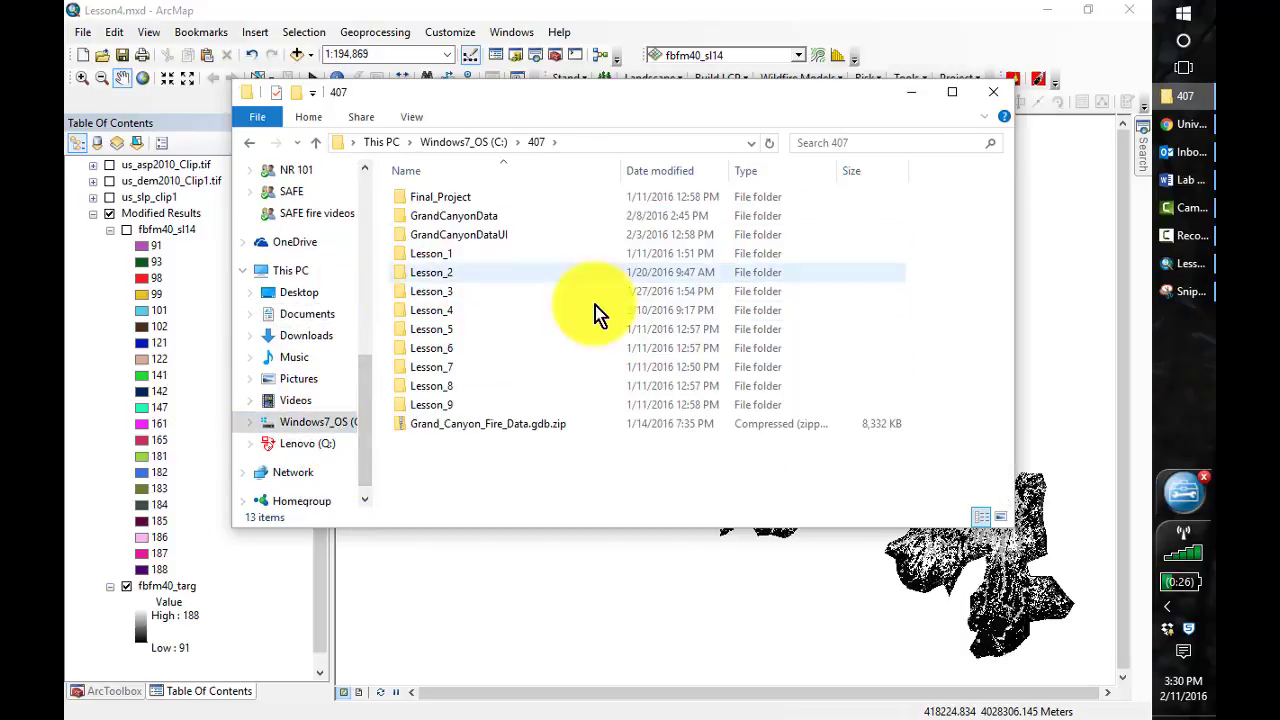
pyautogui.doubleClick(407, 330)
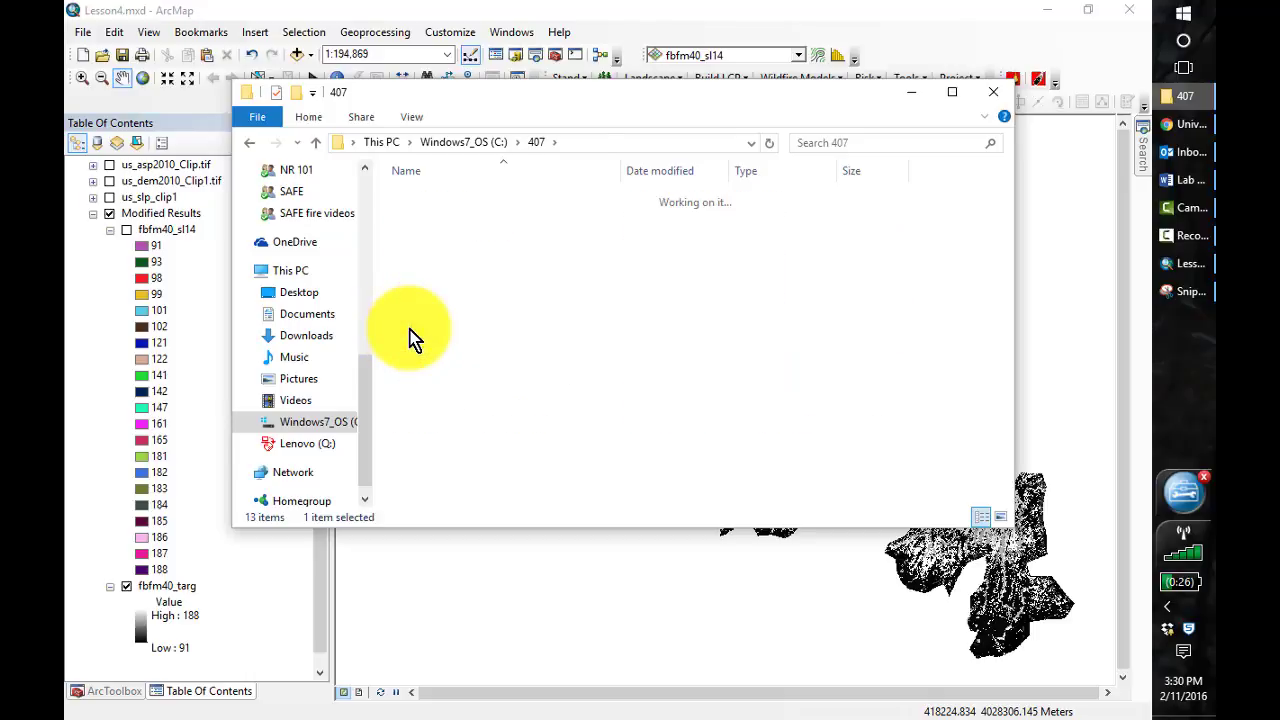
# Create a new folder named Inputs inside Lesson_5 and return to the 407 folder
pyautogui.rightClick(491, 327)
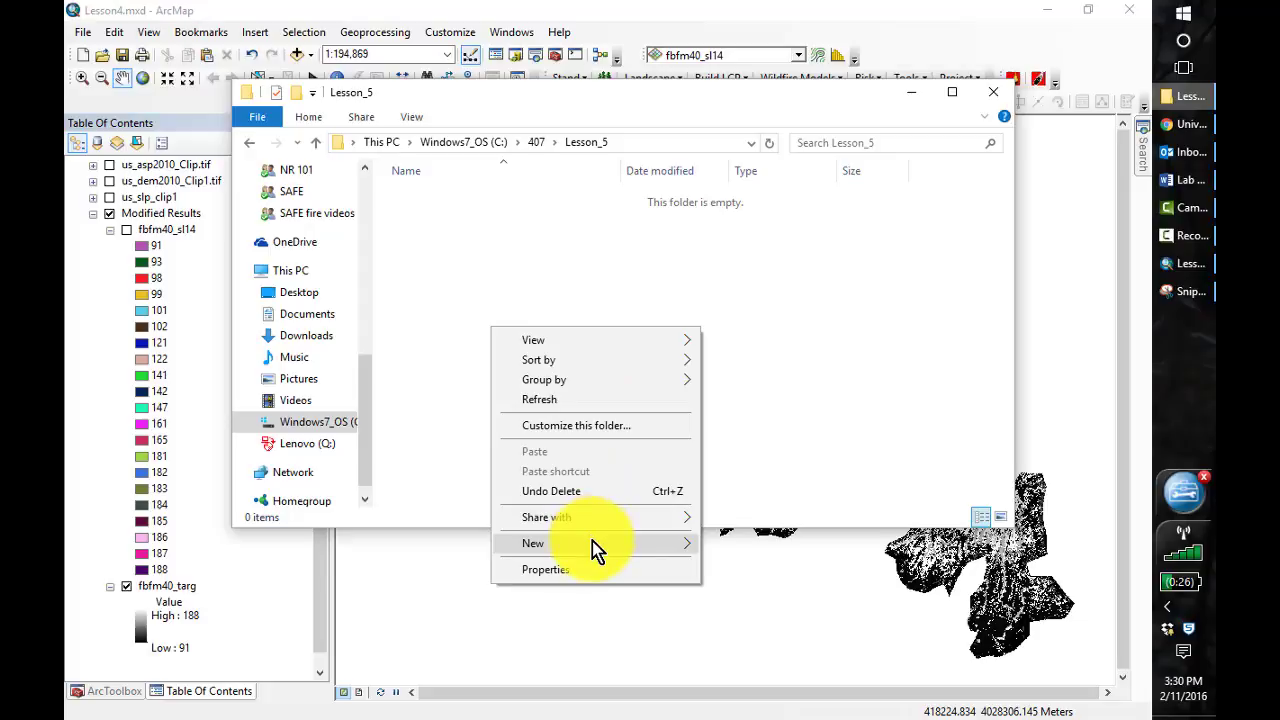
pyautogui.moveTo(592, 541)
pyautogui.click(757, 318)
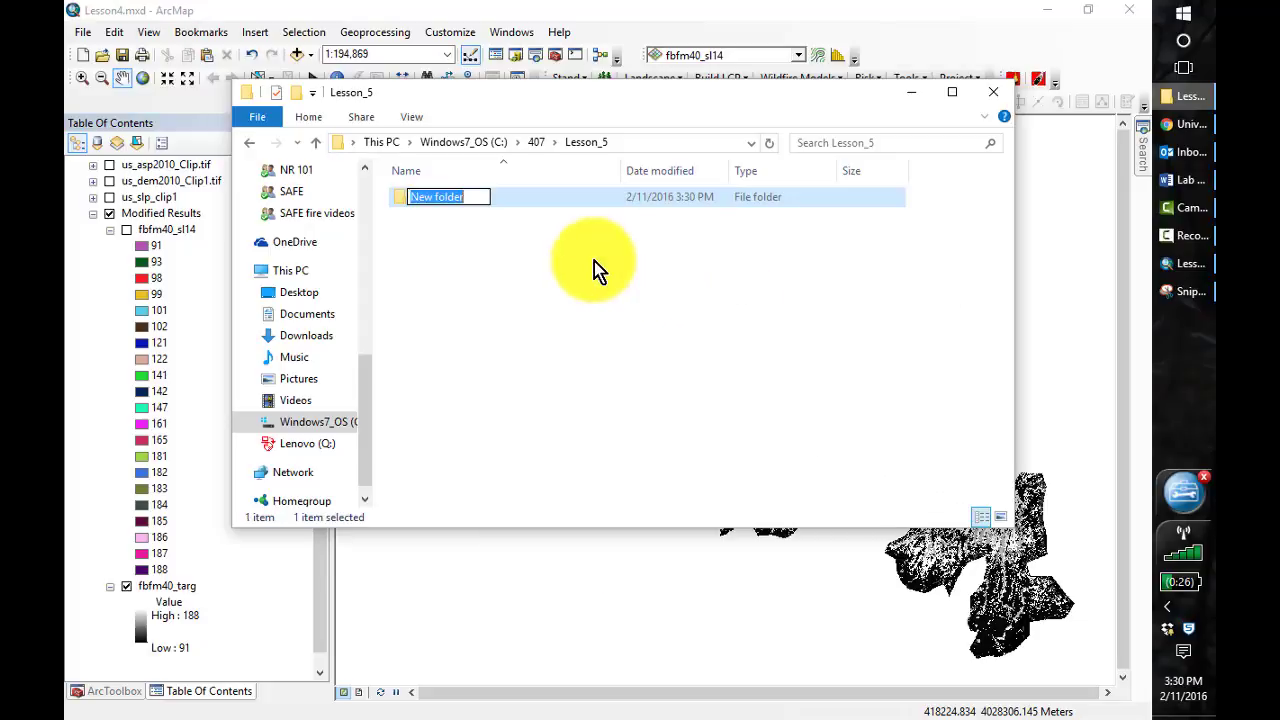
pyautogui.write('Inputs')
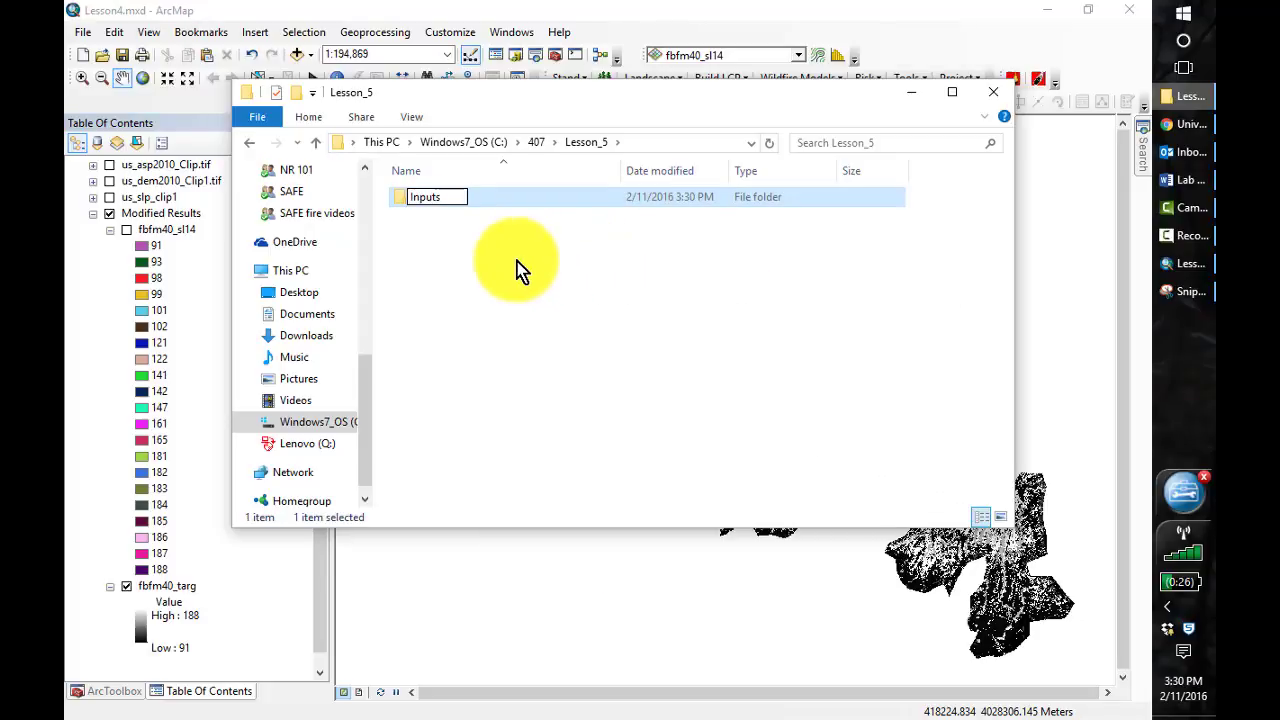
pyautogui.click(520, 270)
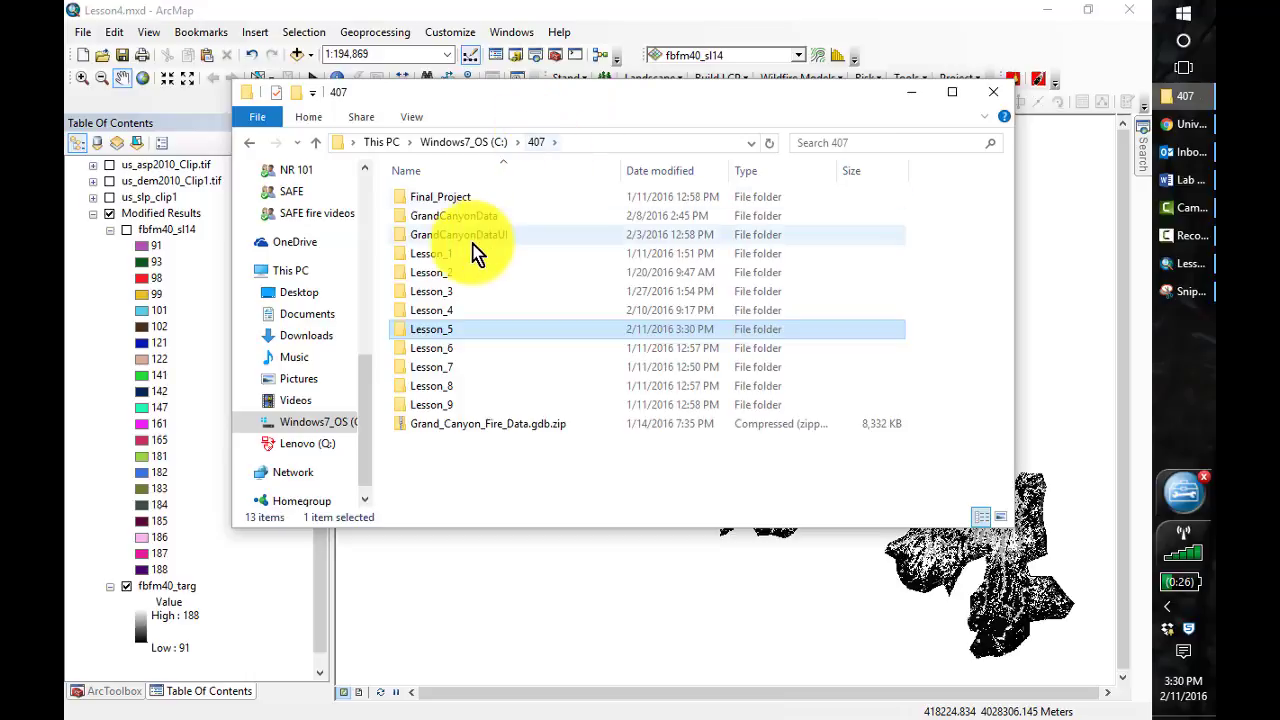
# Copy Slopes_2014.lcp and Slopes_targetareas.lcp from the Slopes folder of Lesson_4
pyautogui.doubleClick(435, 311)
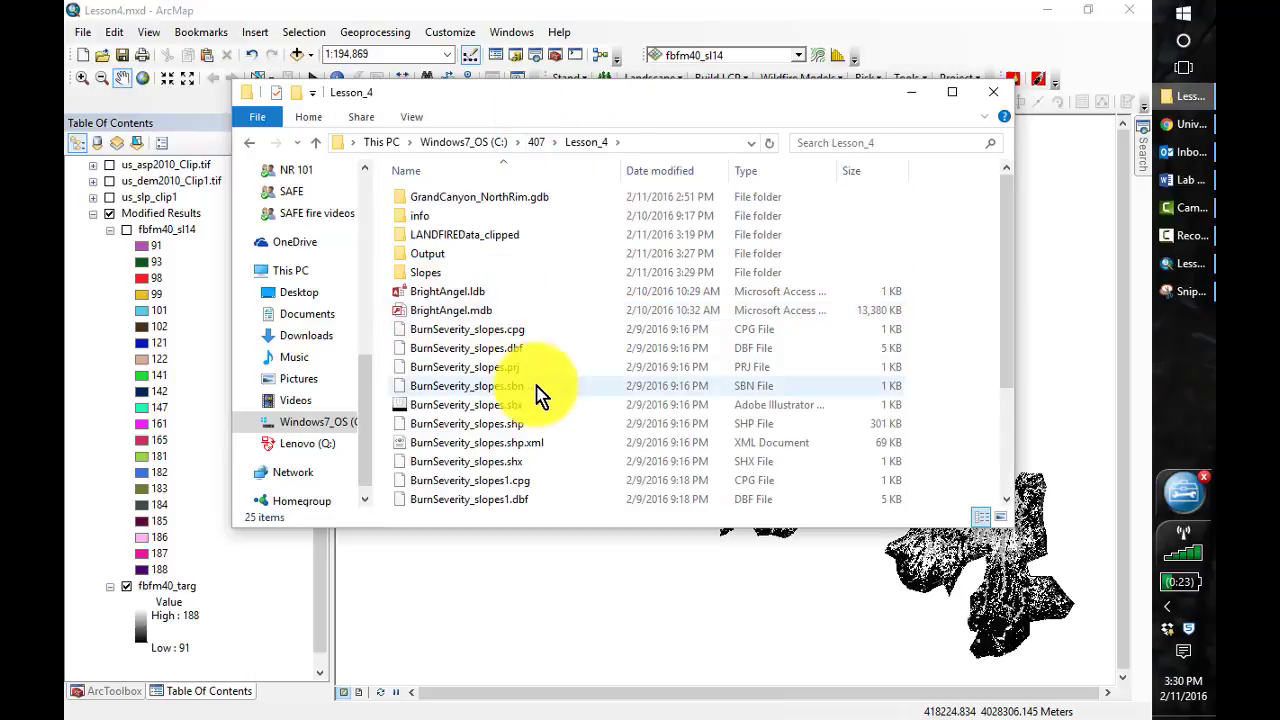
pyautogui.doubleClick(431, 272)
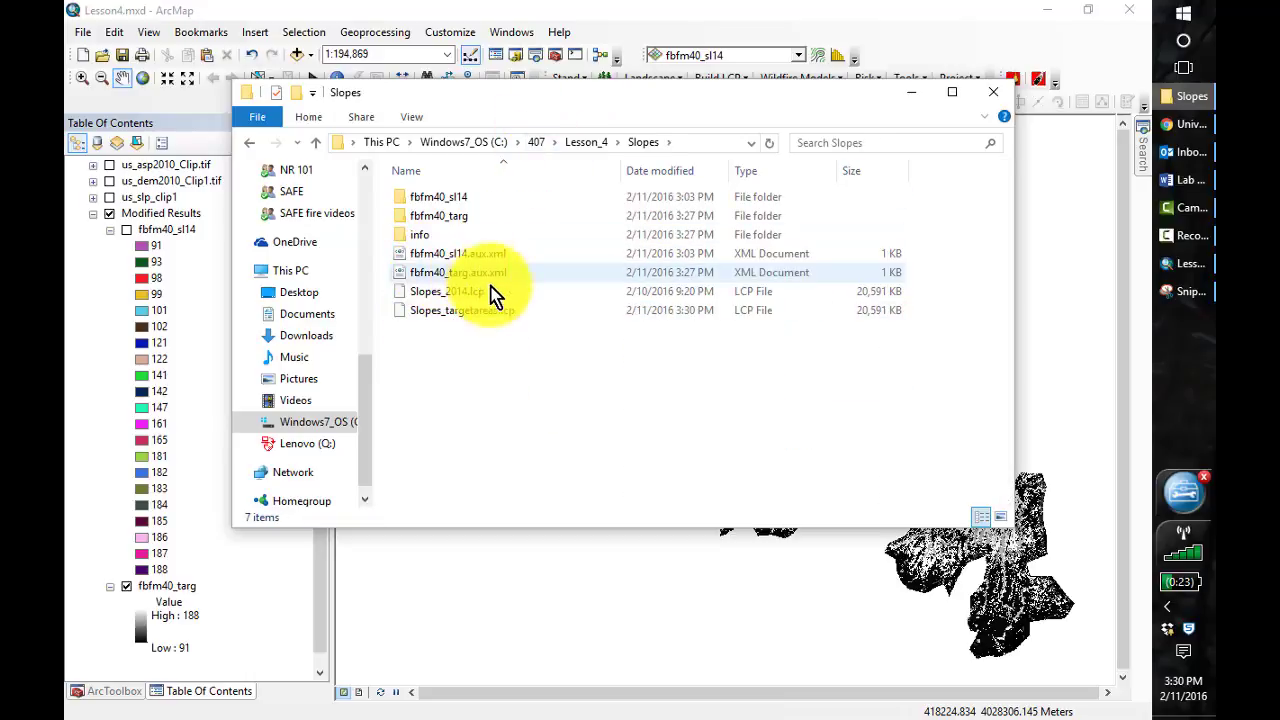
pyautogui.click(439, 303)
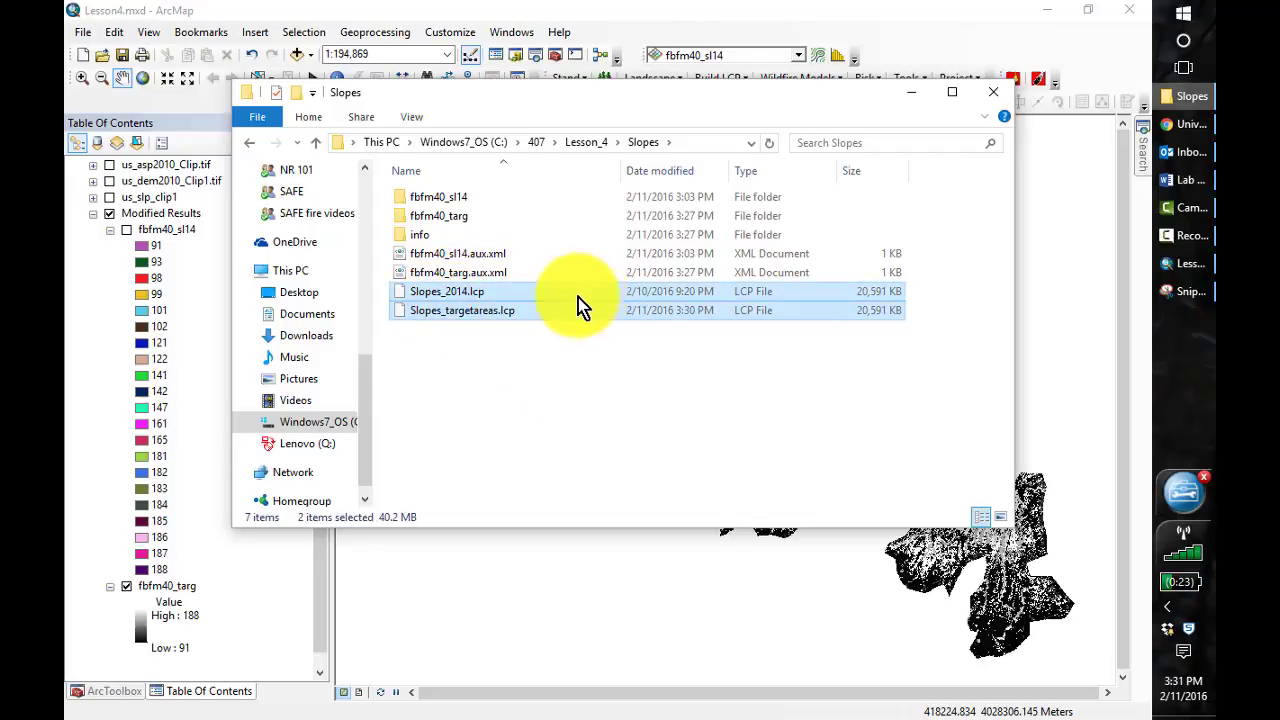
# Paste the copied Slopes_2014.lcp and Slopes_targetareas.lcp files into the Inputs folder of Lesson_5
pyautogui.click(573, 145)
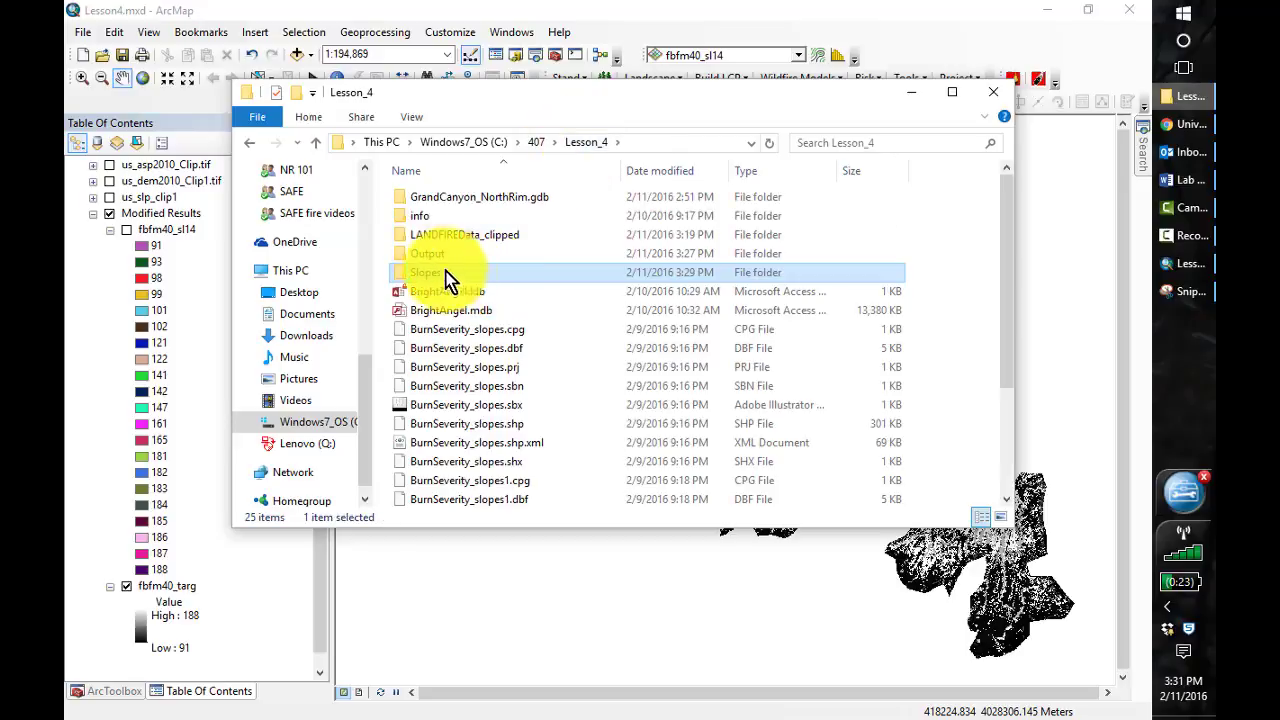
pyautogui.click(537, 145)
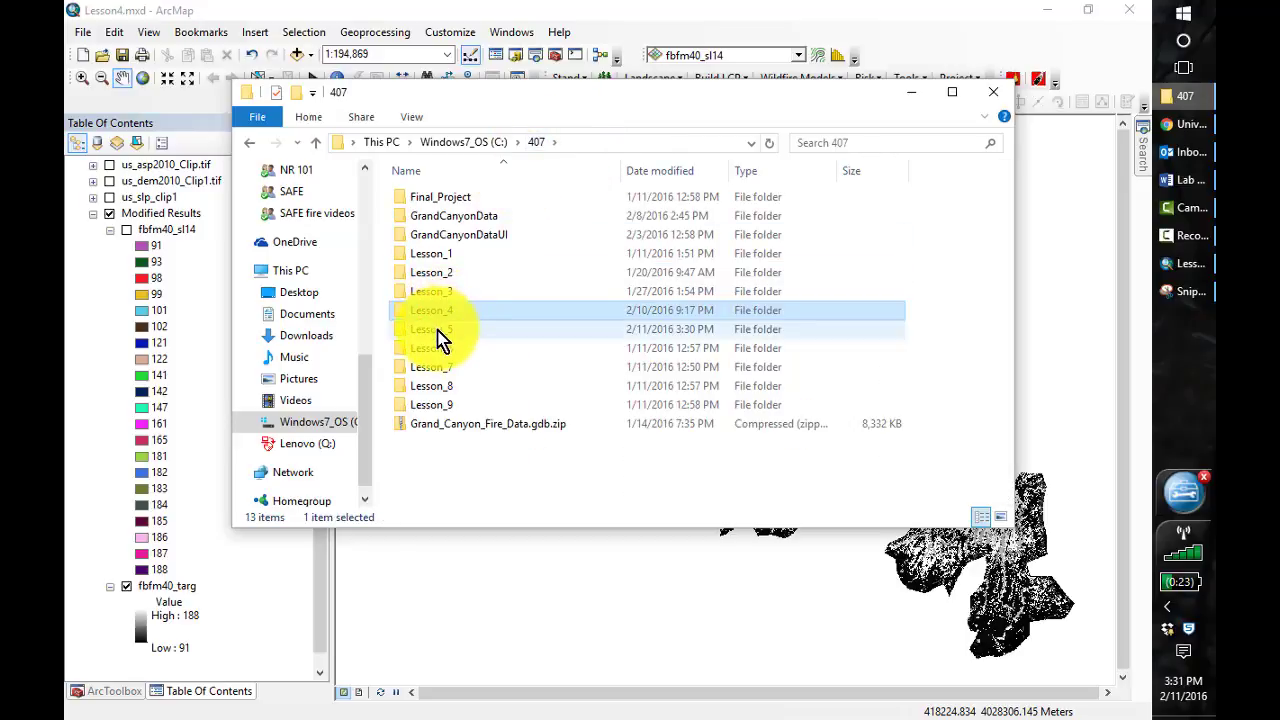
pyautogui.doubleClick(442, 330)
pyautogui.click(423, 203)
pyautogui.doubleClick(423, 203)
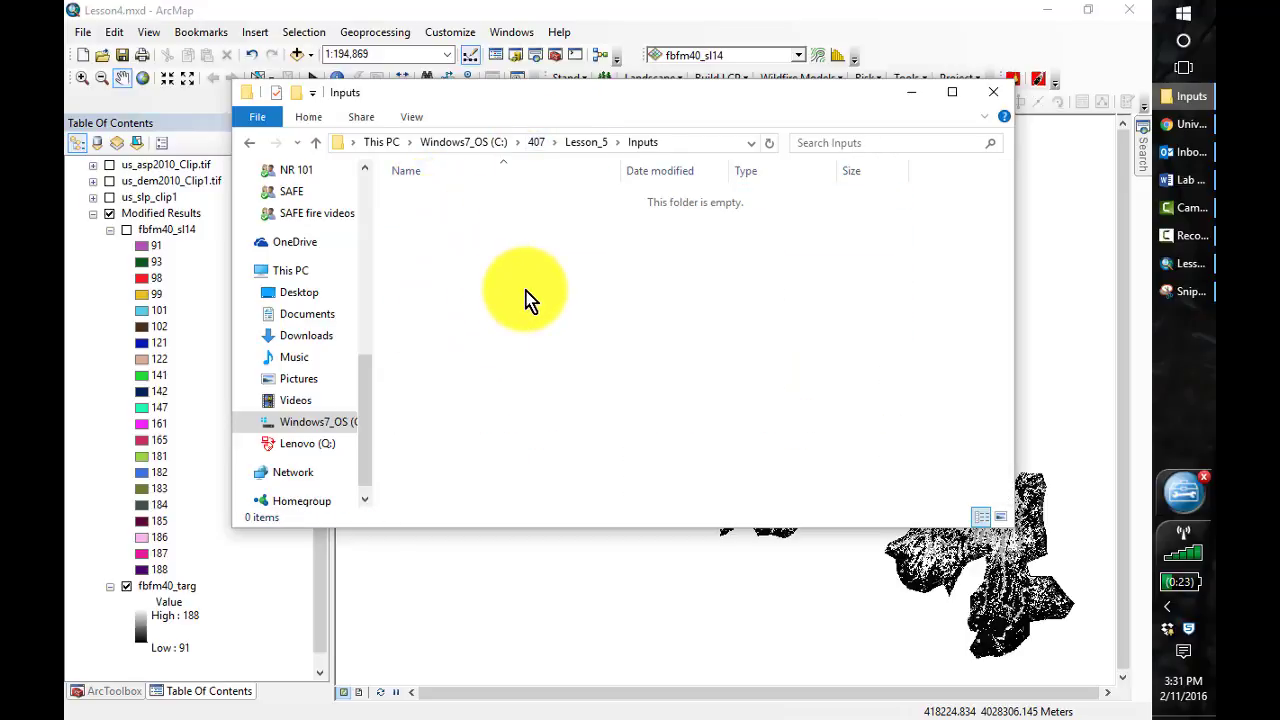
pyautogui.hotkey('ctrl', 'v')
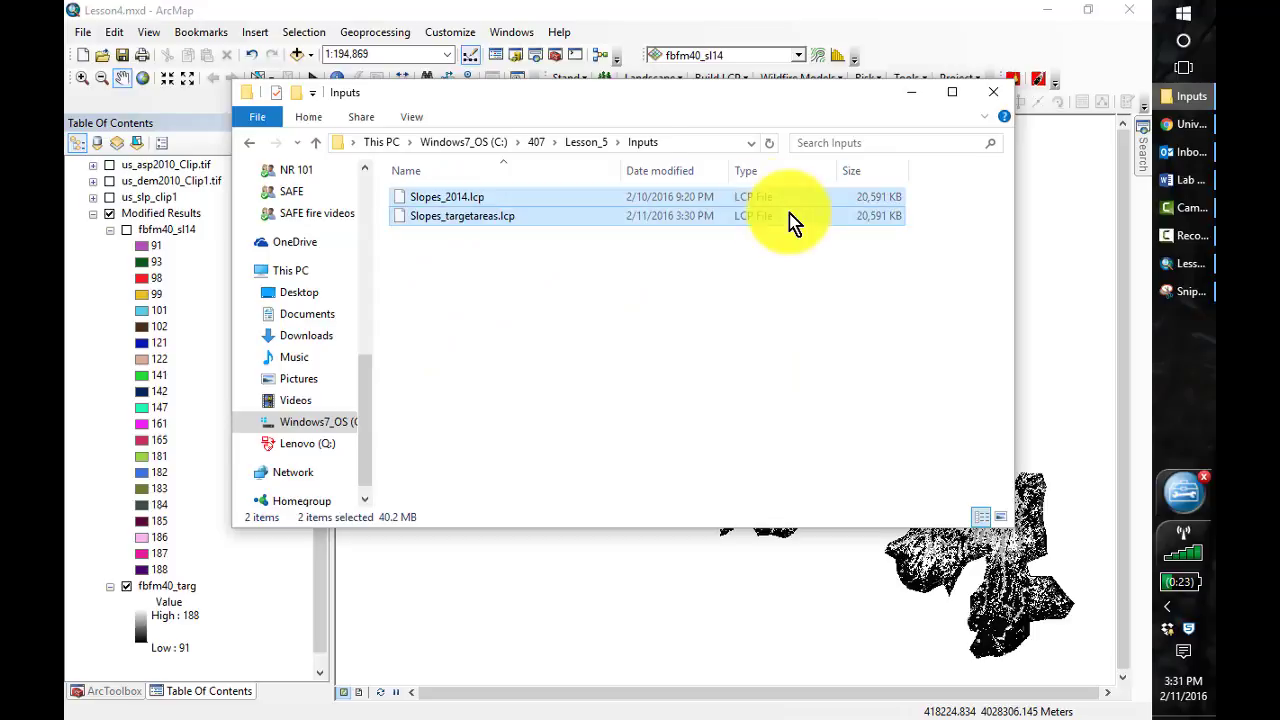
# Copy NR_high.fms and LCP_Corrected_2015.lcp from the Output folder of Lesson_4
pyautogui.click(592, 143)
pyautogui.click(533, 145)
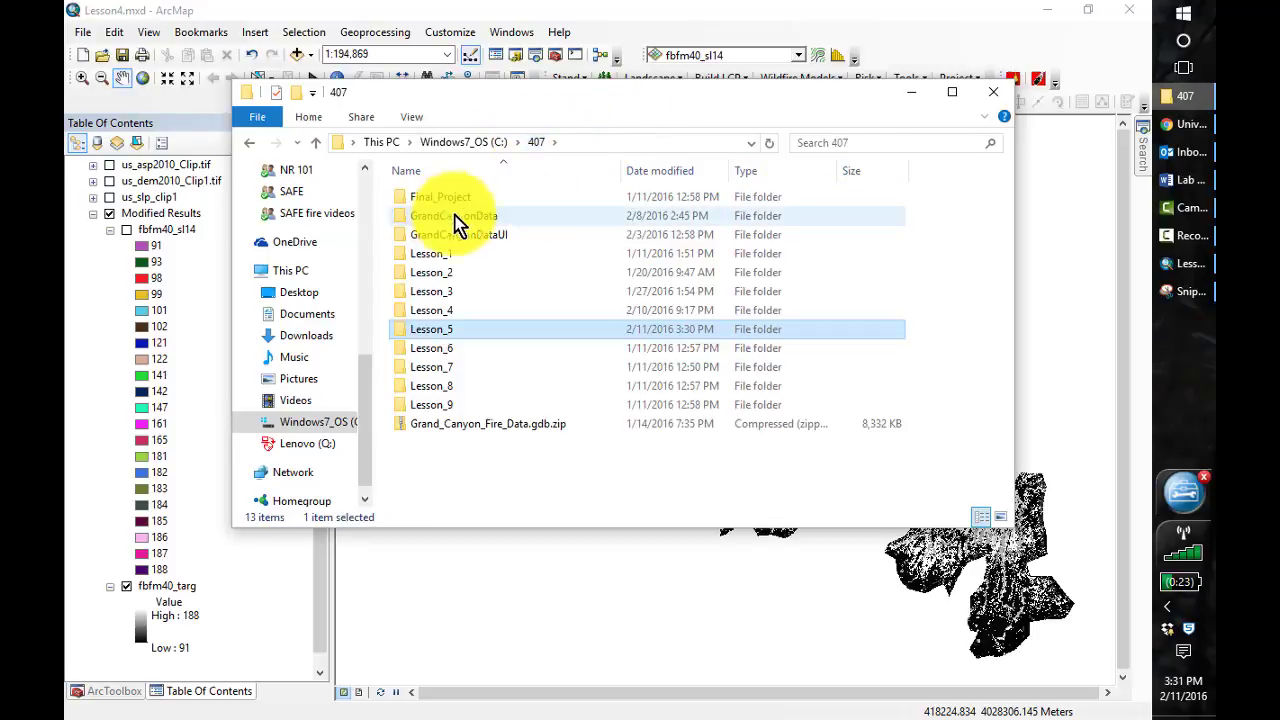
pyautogui.doubleClick(440, 311)
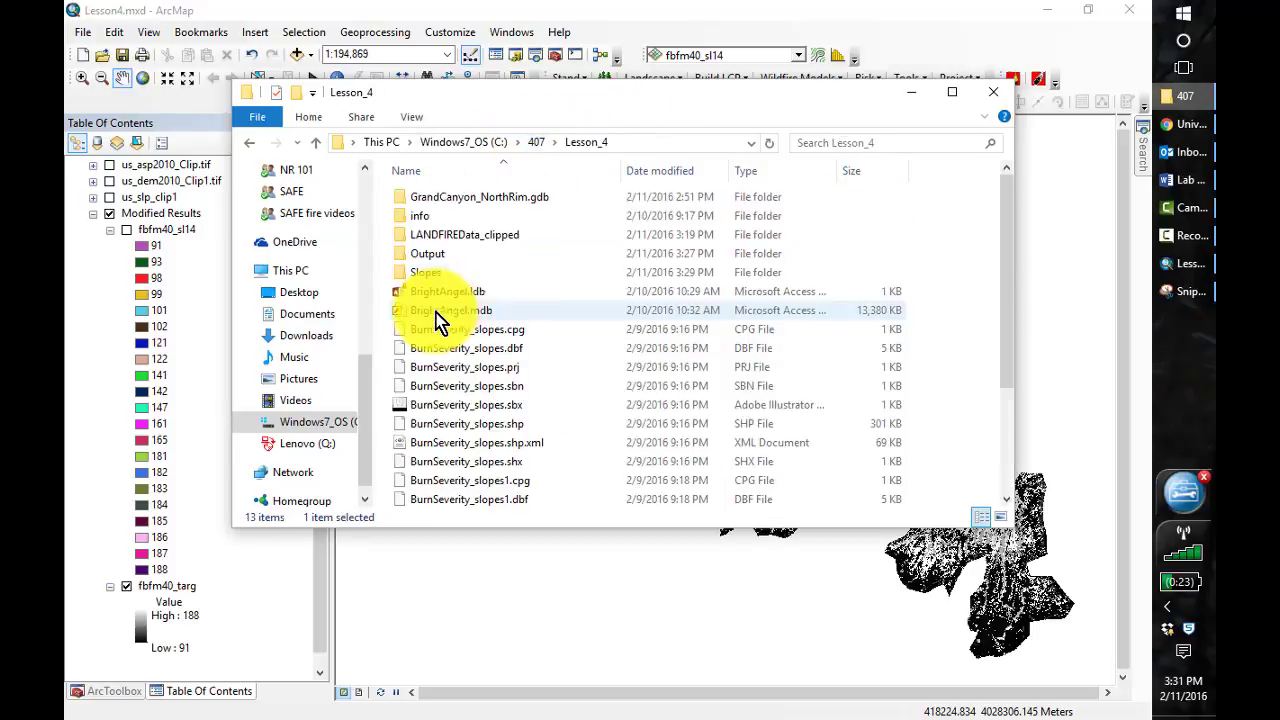
pyautogui.doubleClick(436, 254)
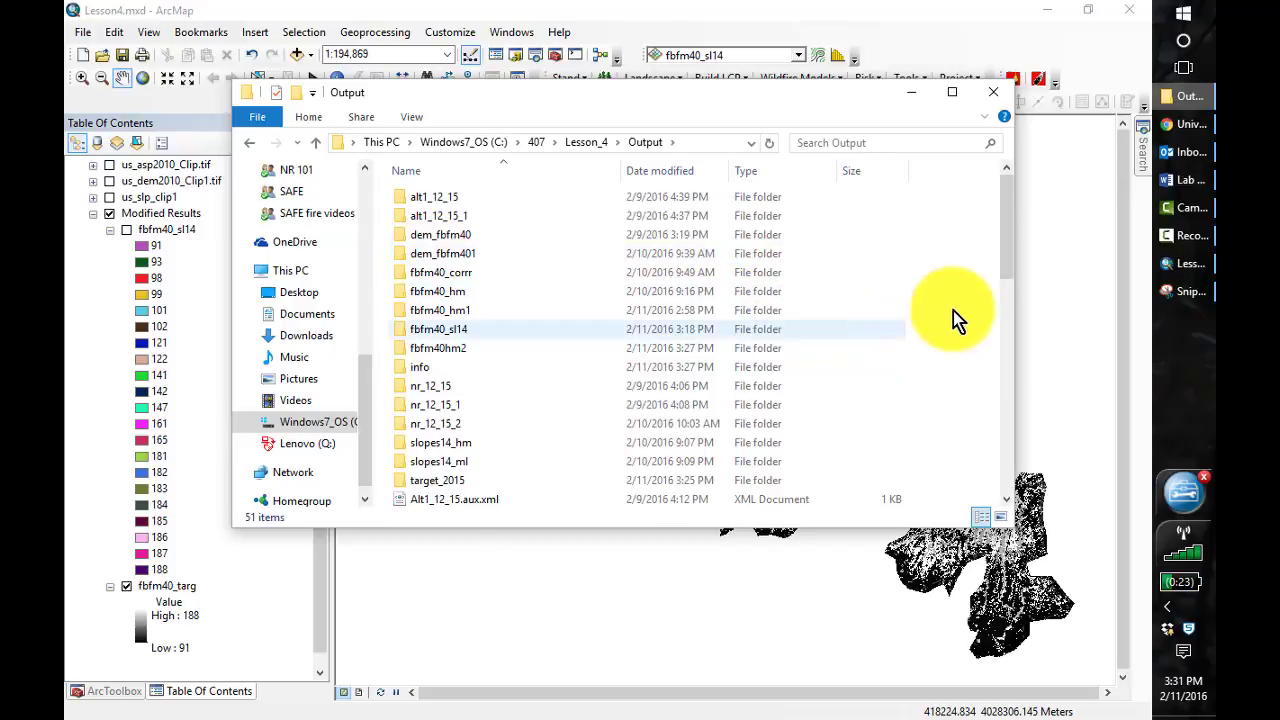
pyautogui.moveTo(1008, 270); pyautogui.dragTo(1016, 485)
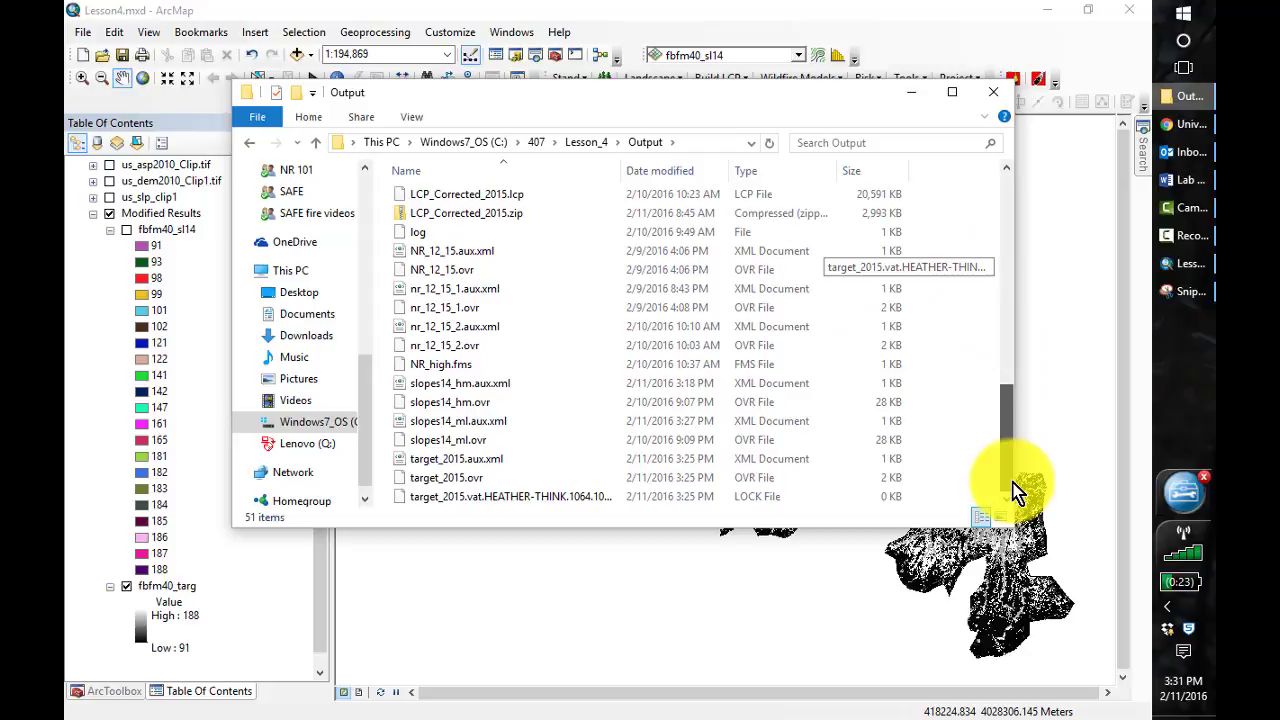
pyautogui.click(441, 364)
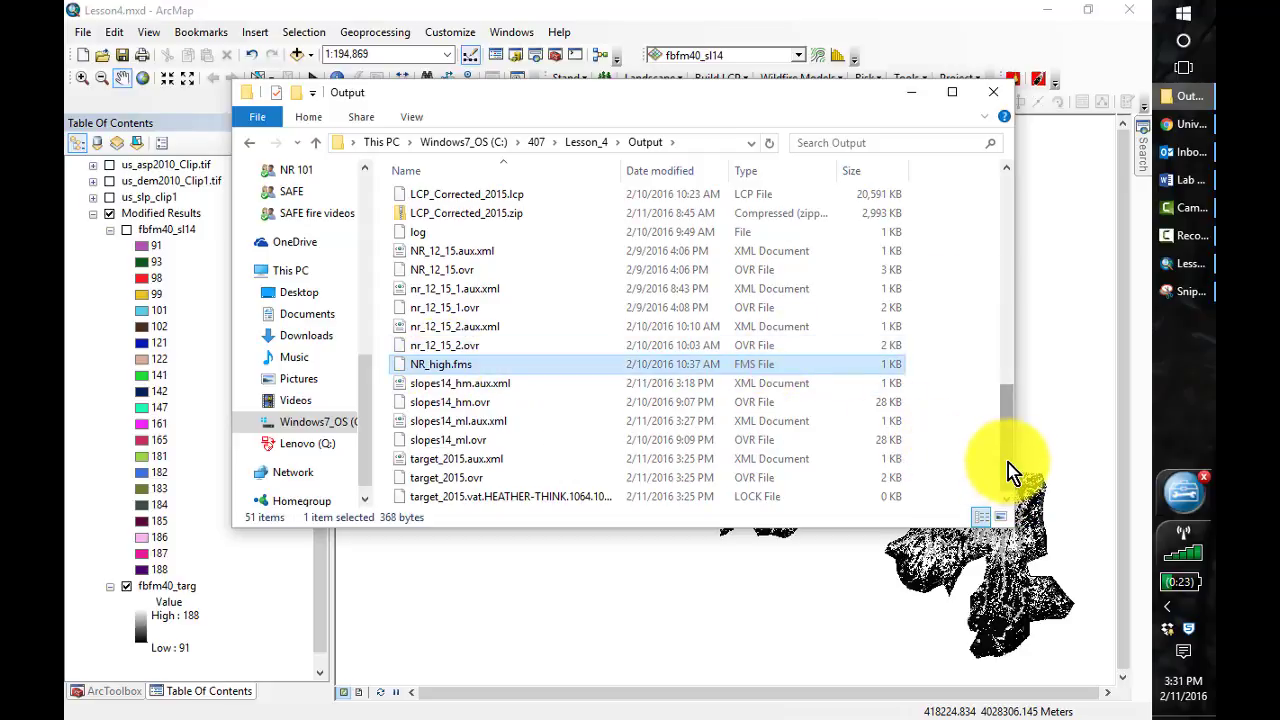
pyautogui.moveTo(1008, 462); pyautogui.dragTo(1007, 421)
pyautogui.keyDown('ctrl'); pyautogui.click(475, 317); pyautogui.keyUp('ctrl')
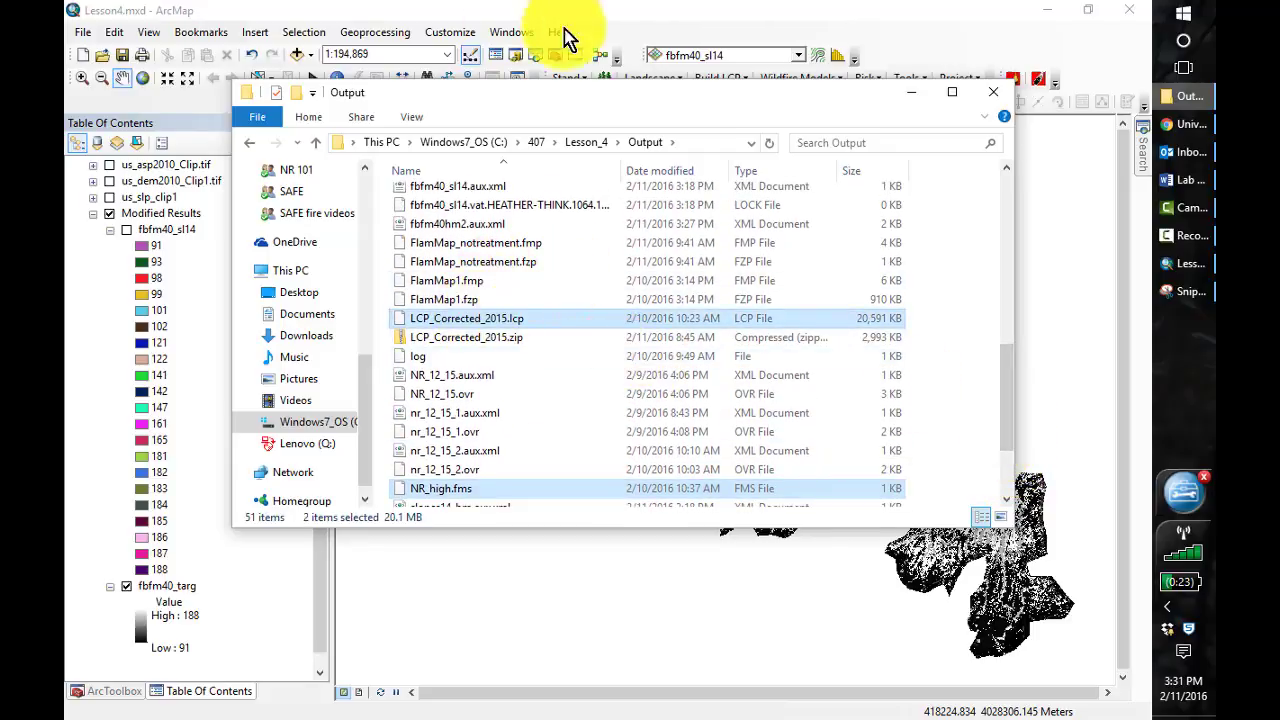
# Paste the copied NR_high.fms and LCP_Corrected_2015.lcp files into the Inputs folder of Lesson_5
pyautogui.click(585, 141)
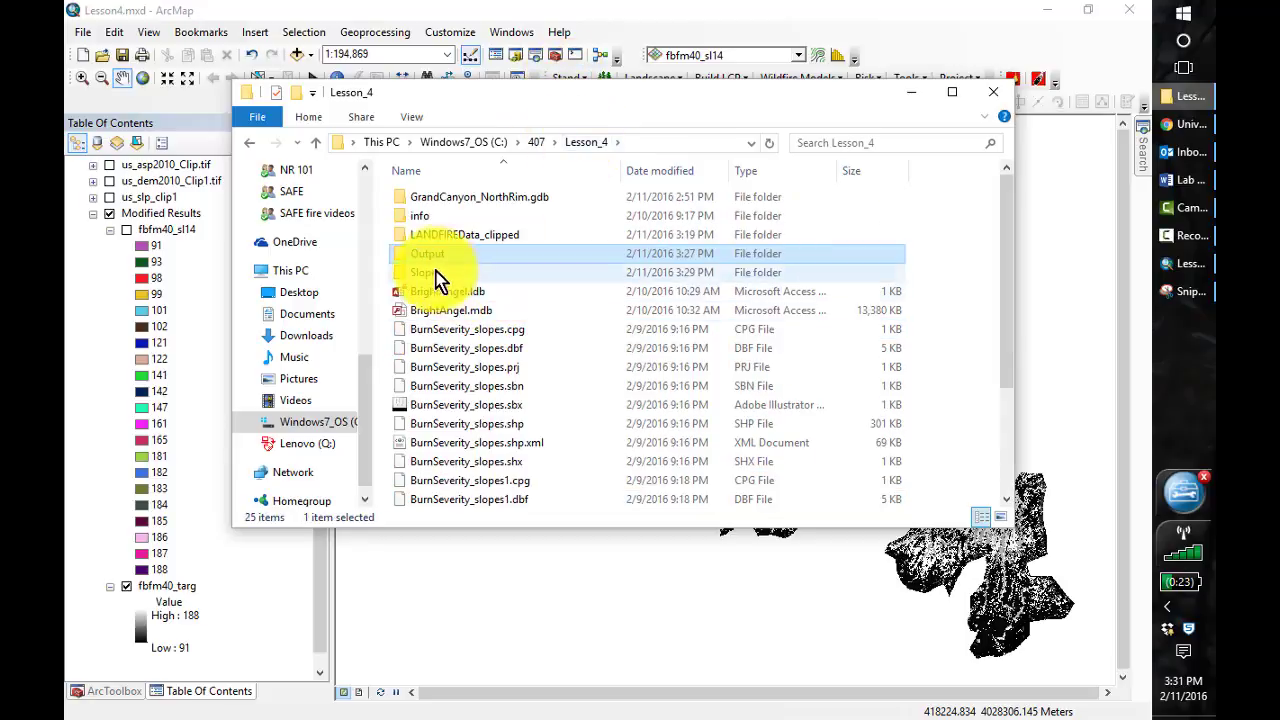
pyautogui.click(537, 145)
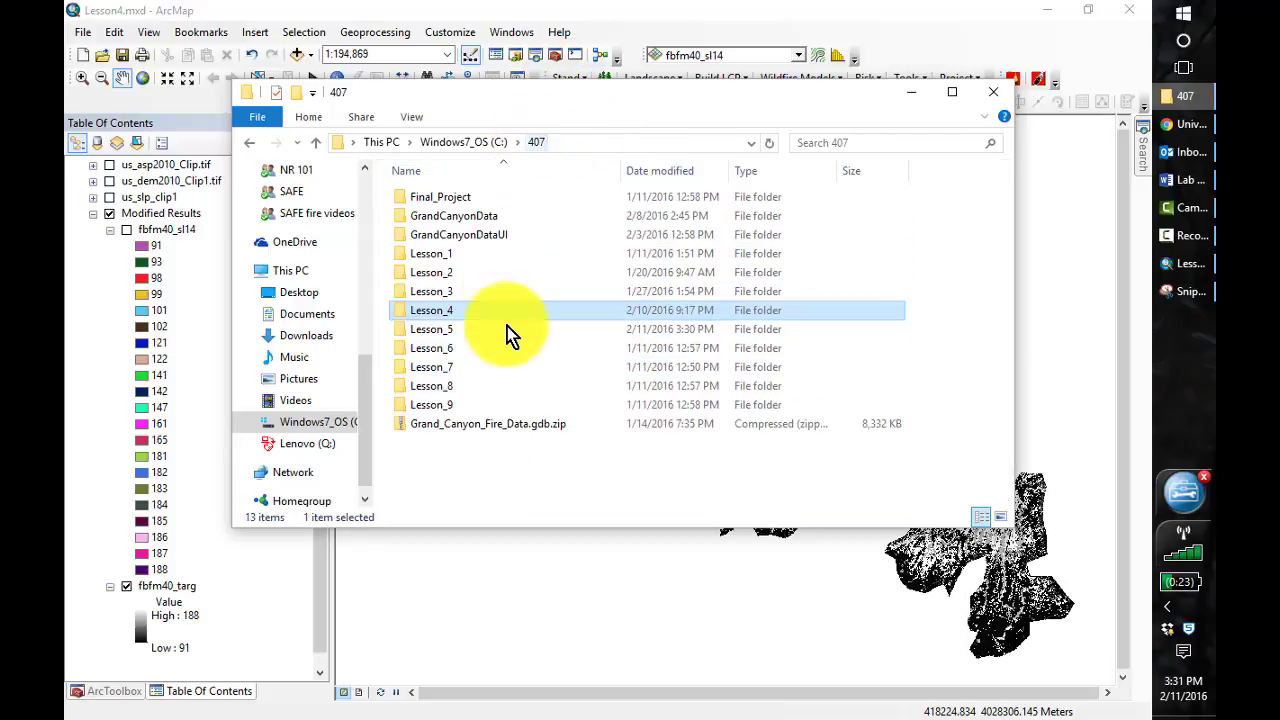
pyautogui.doubleClick(439, 335)
pyautogui.doubleClick(412, 200)
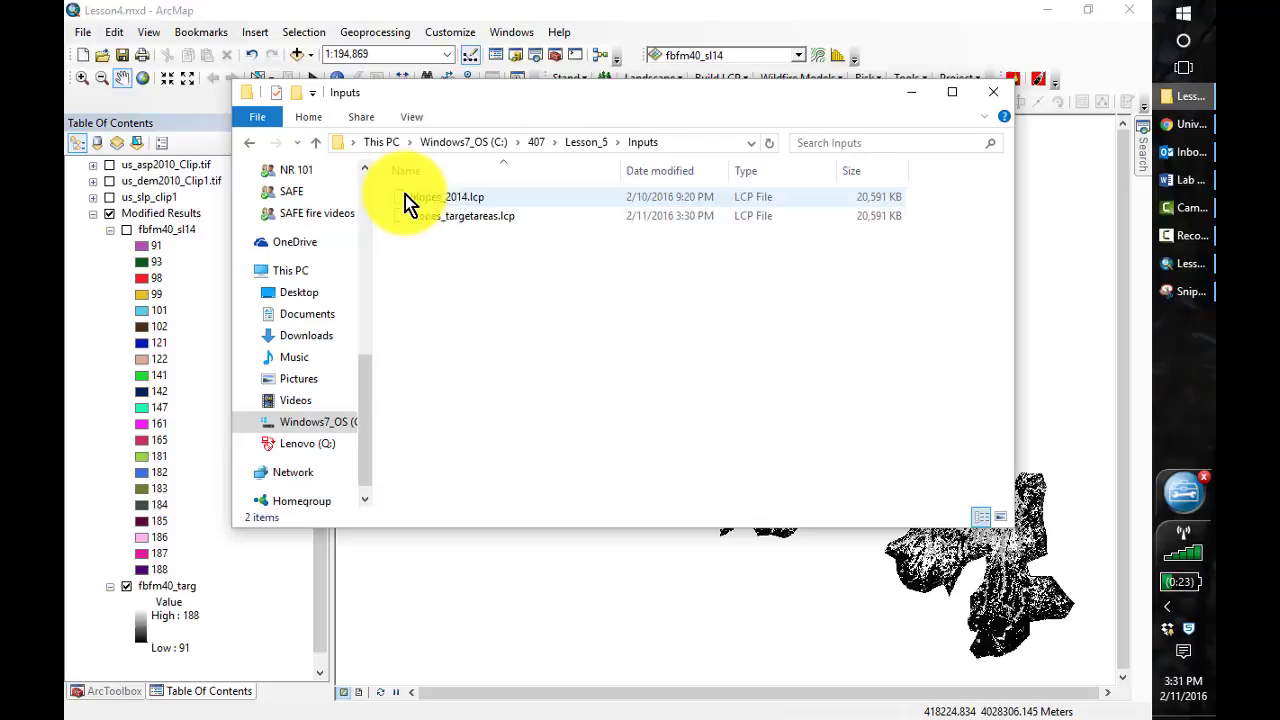
pyautogui.hotkey('ctrl', 'v')
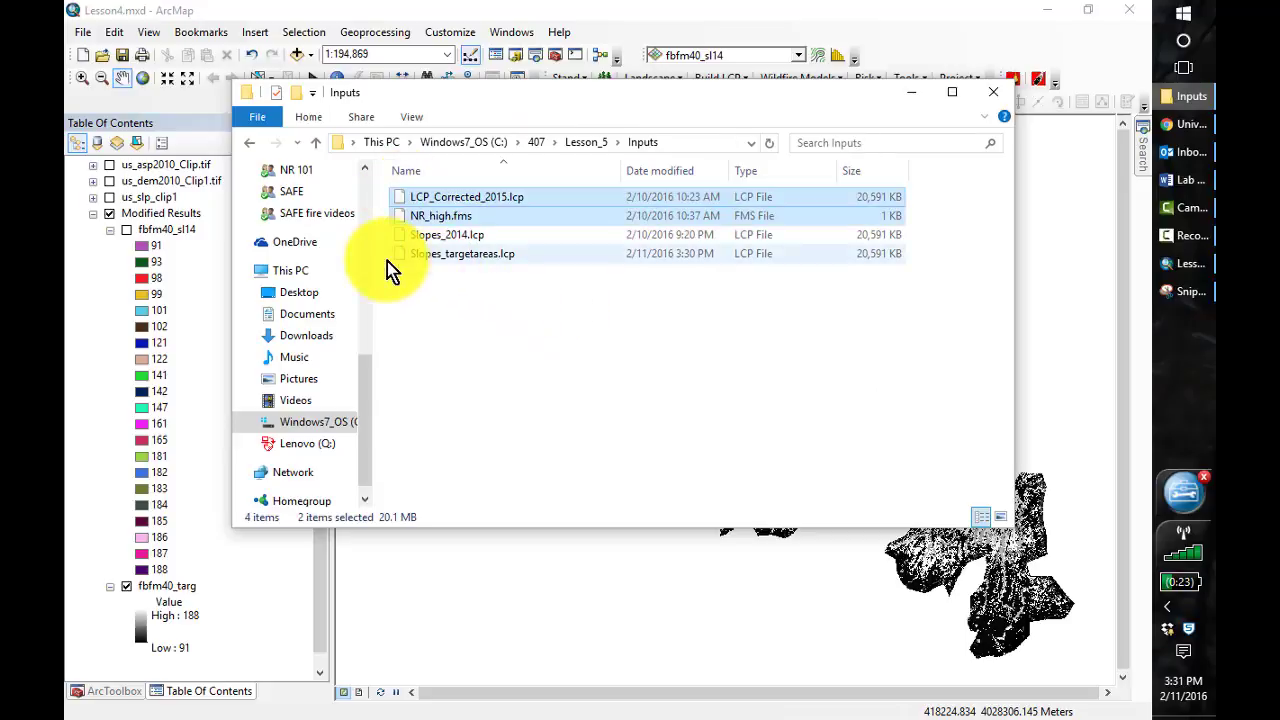
pyautogui.click(455, 305)
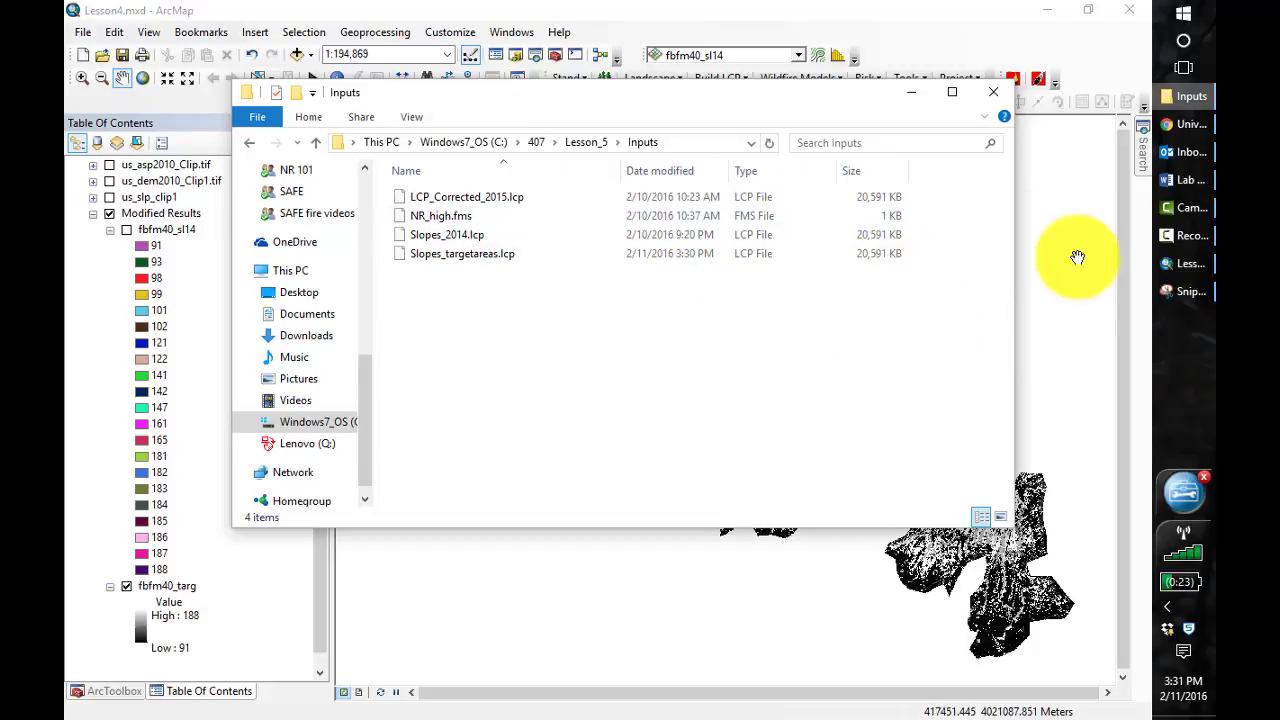
# Switch to the Snipping Tool and capture the Inputs folder's path and its list of four files
pyautogui.click(1178, 296)
pyautogui.click(312, 103)
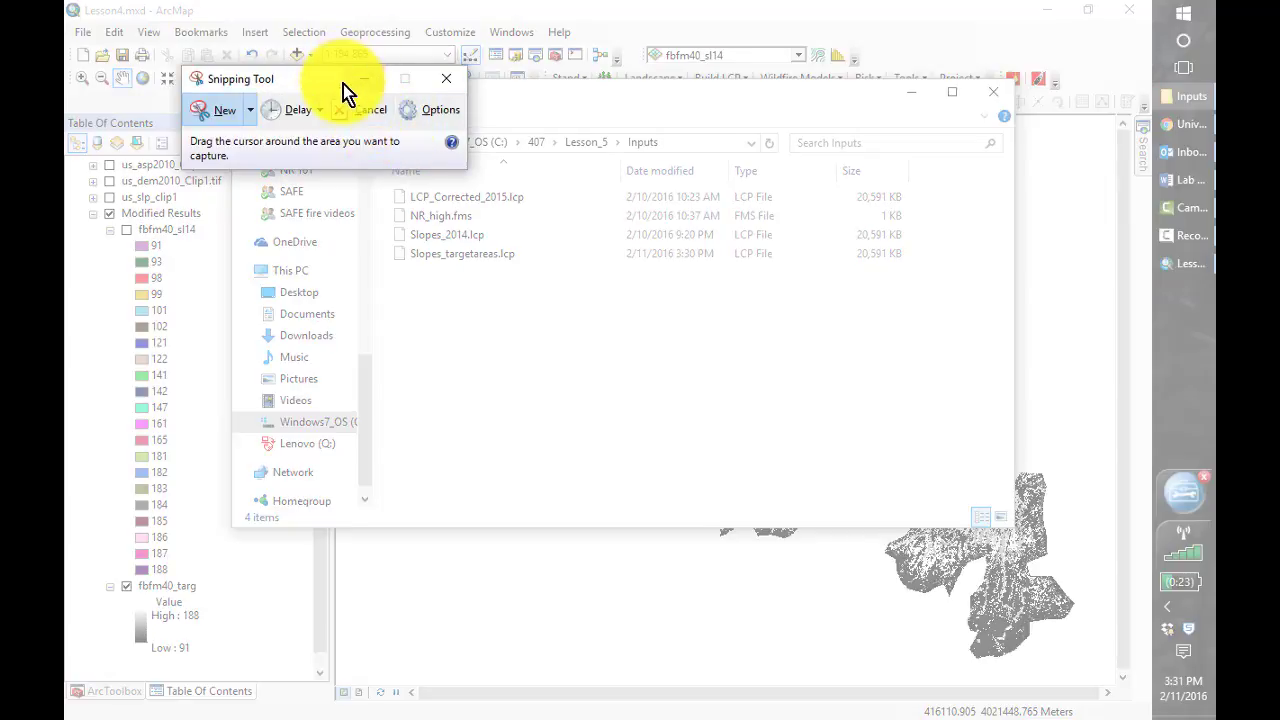
pyautogui.moveTo(320, 82); pyautogui.dragTo(226, 16)
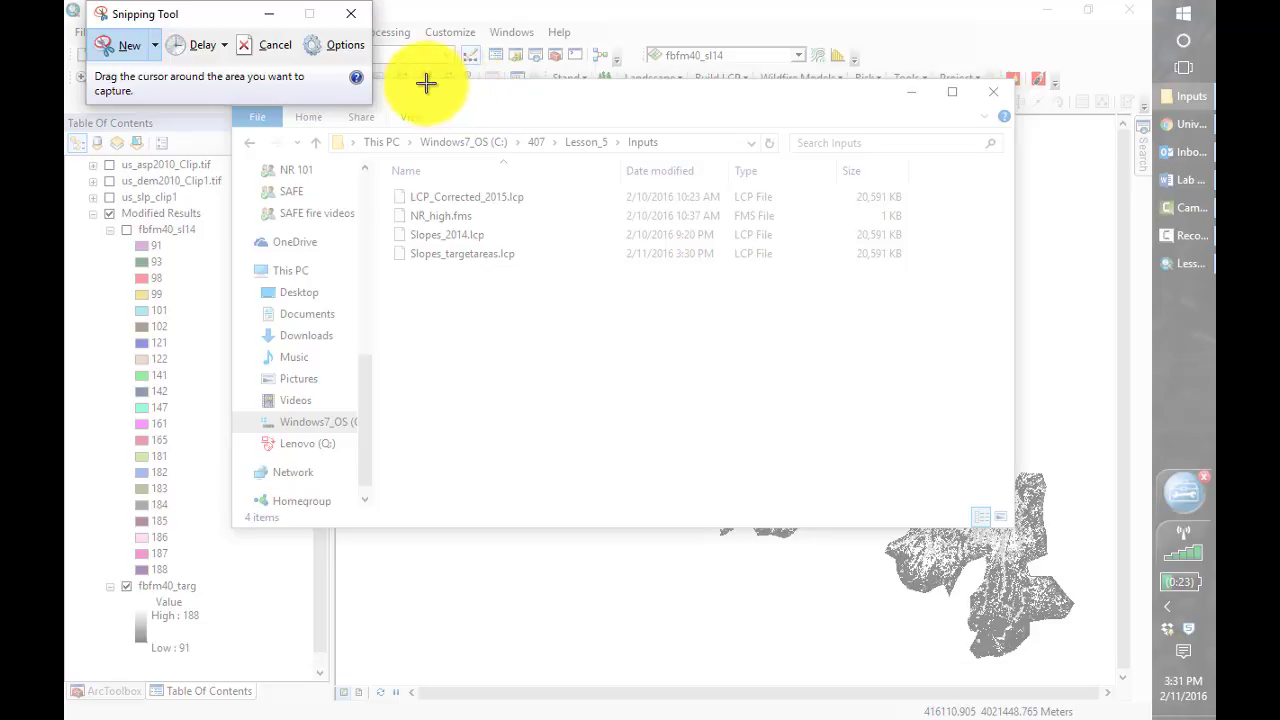
pyautogui.moveTo(383, 73); pyautogui.dragTo(1027, 302)
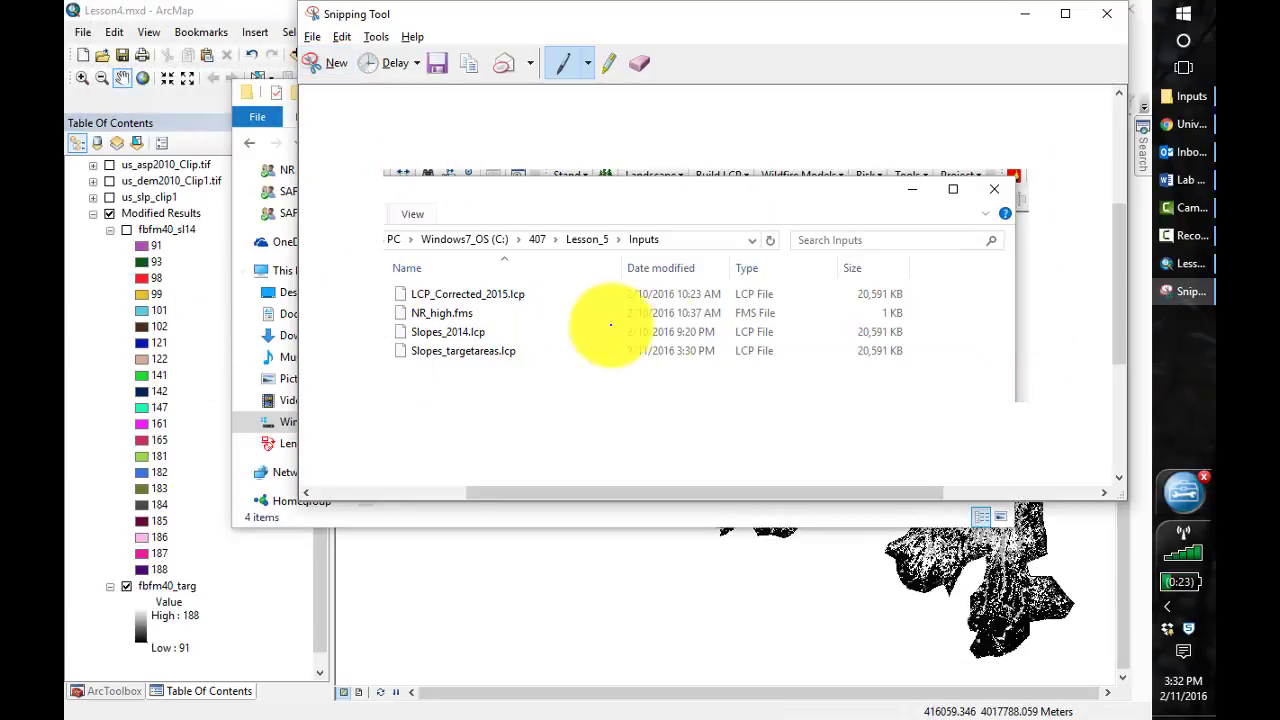